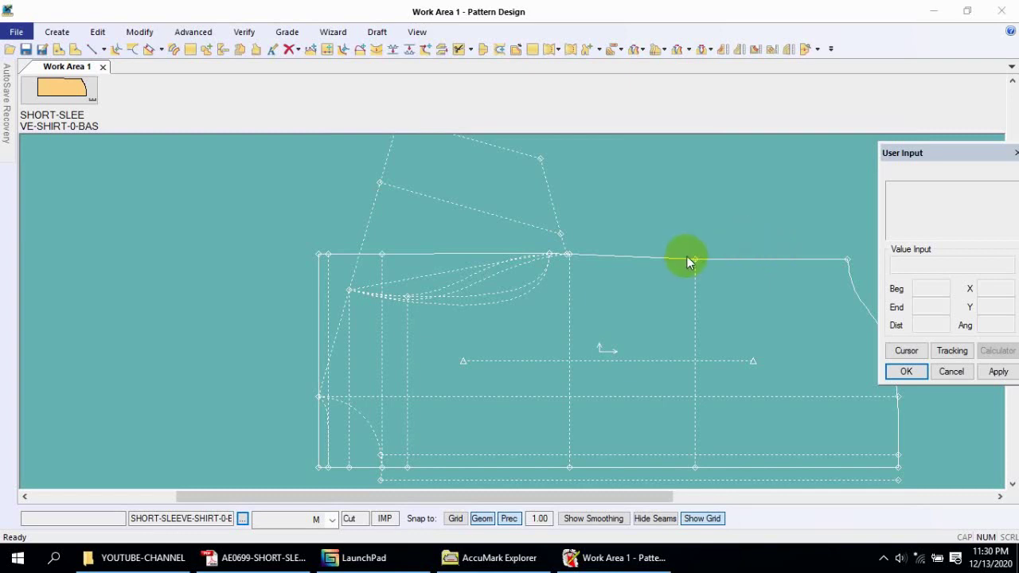
- Pan and zoom the draft to enlarge the neckline curves and left slanted lines
left_click(509, 308)
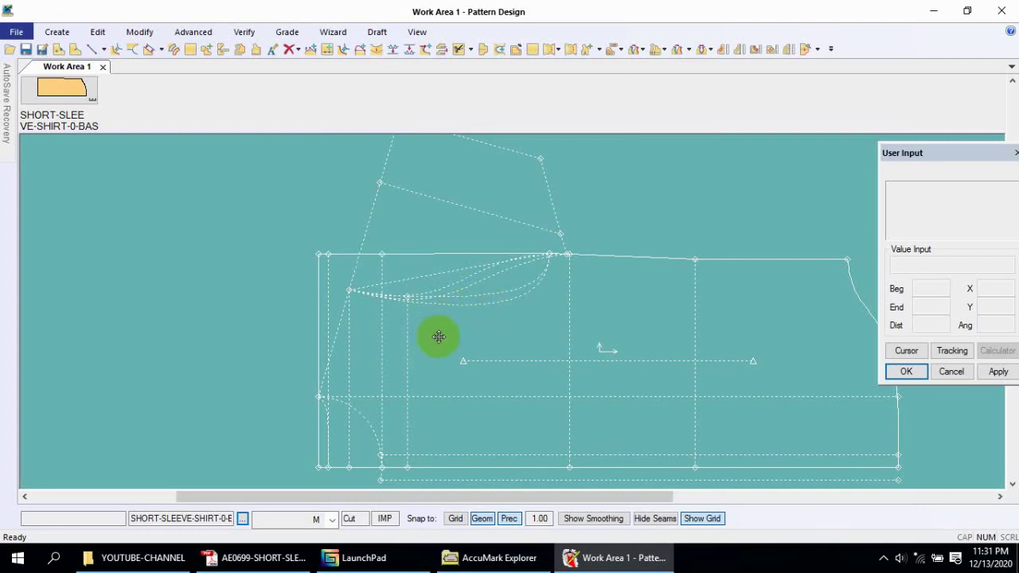
middle_click_drag(437, 335, 514, 328)
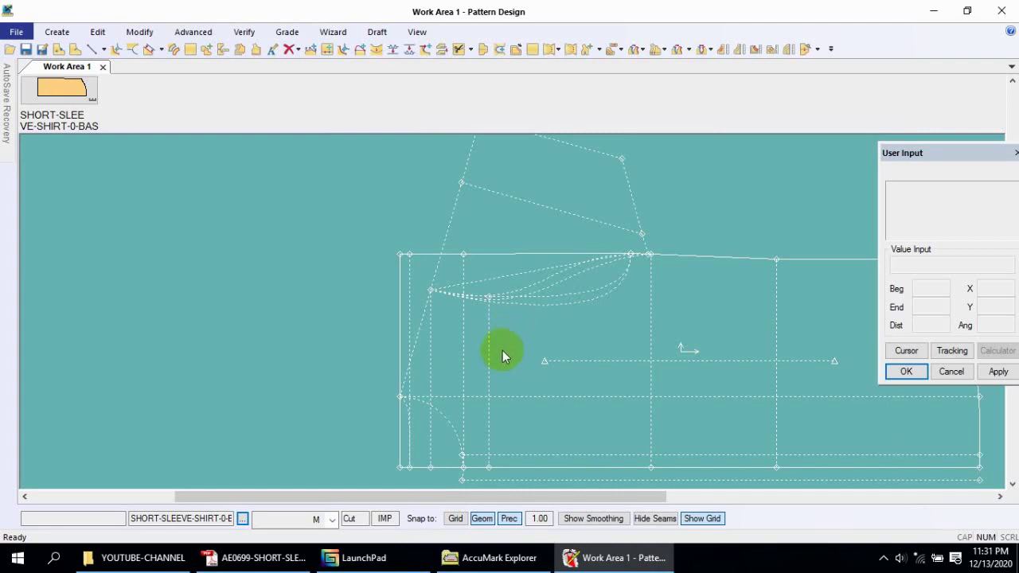
middle_click_drag(502, 350, 510, 307)
scroll(514, 311, "up", 2)
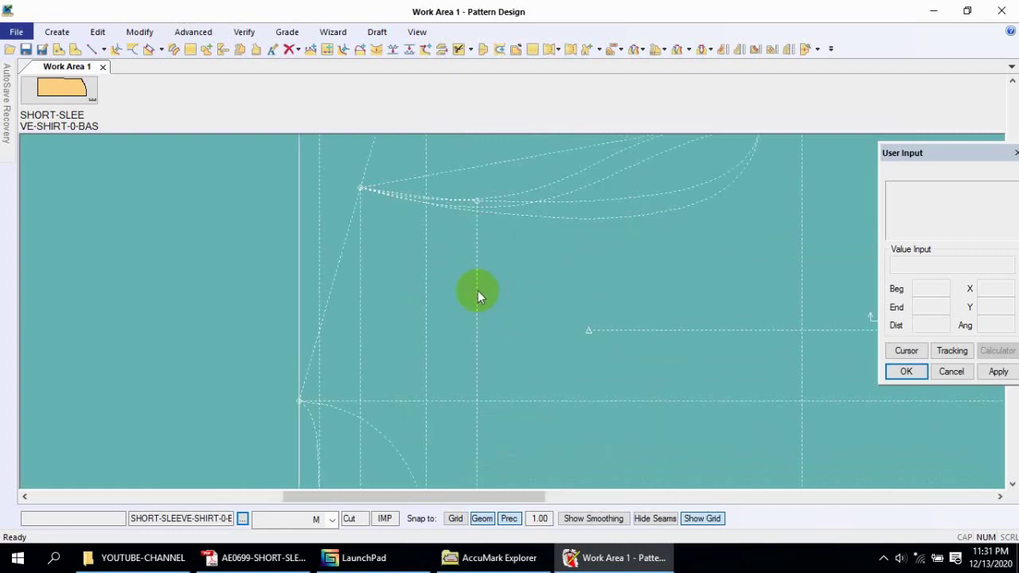
- Create an Offset Even line parallel to the left slanted line, slightly to its right
left_click(57, 33)
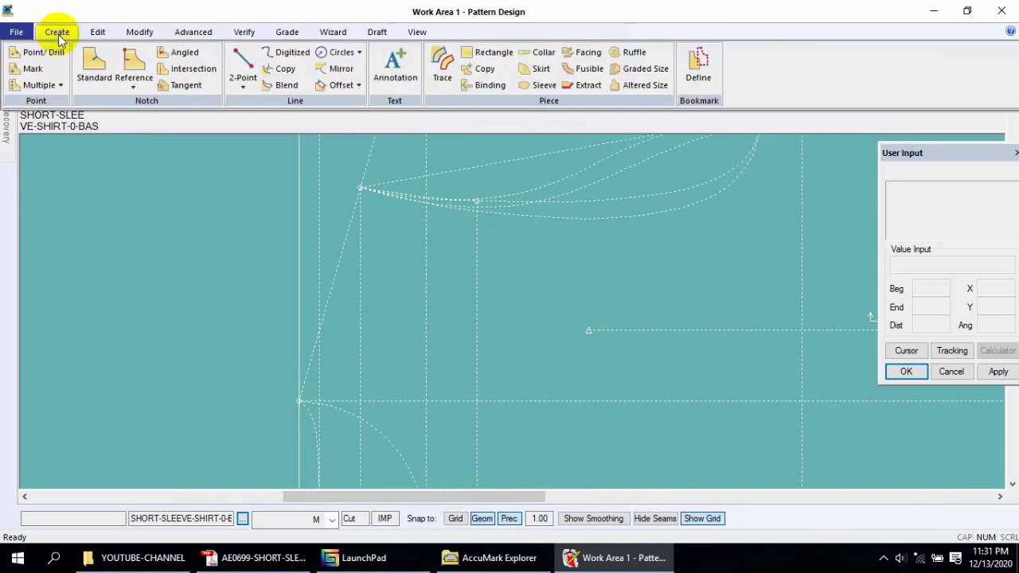
left_click(335, 86)
left_click(337, 261)
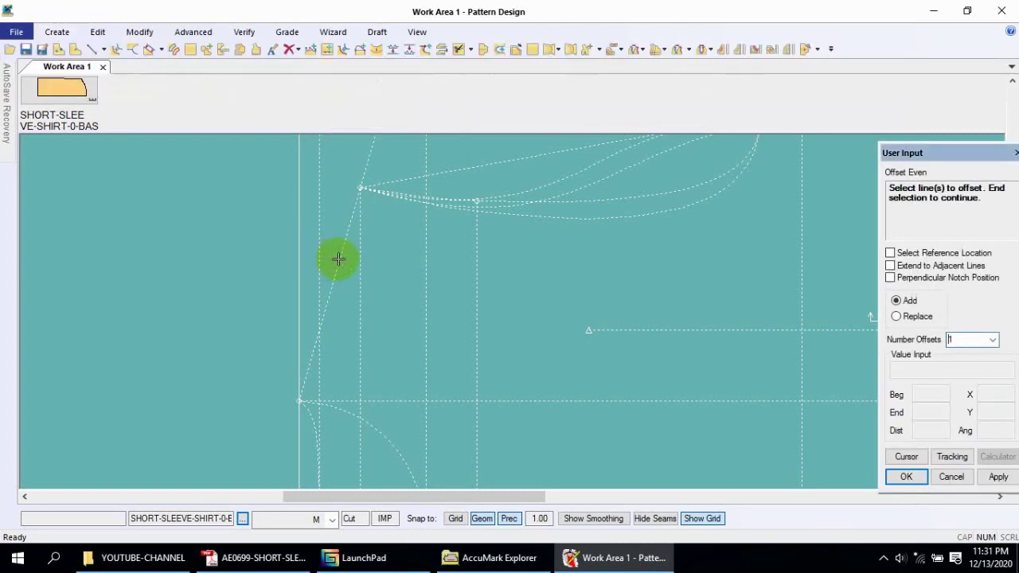
right_click(338, 258)
left_click(351, 256)
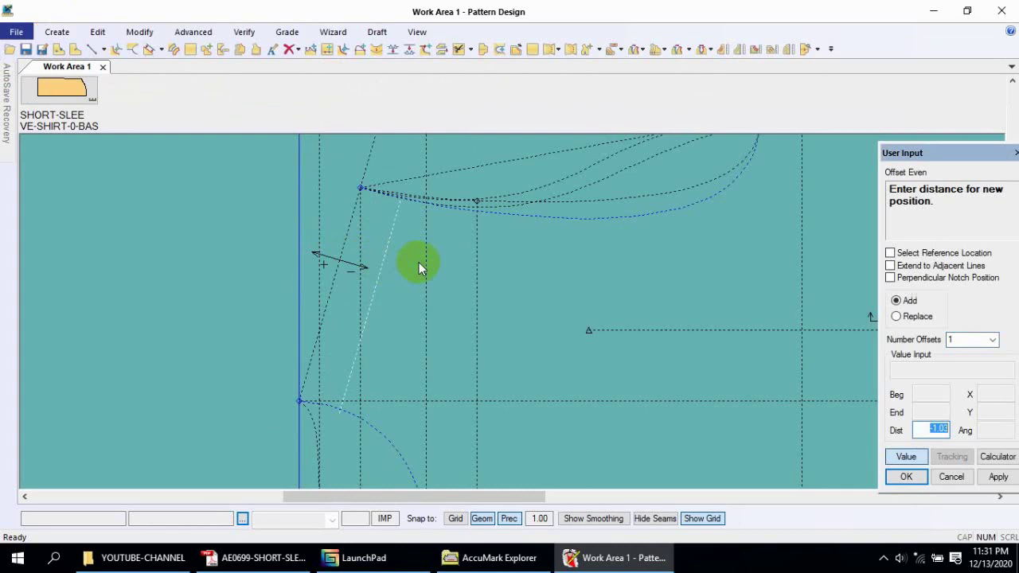
key("BackSpace")
key("Return")
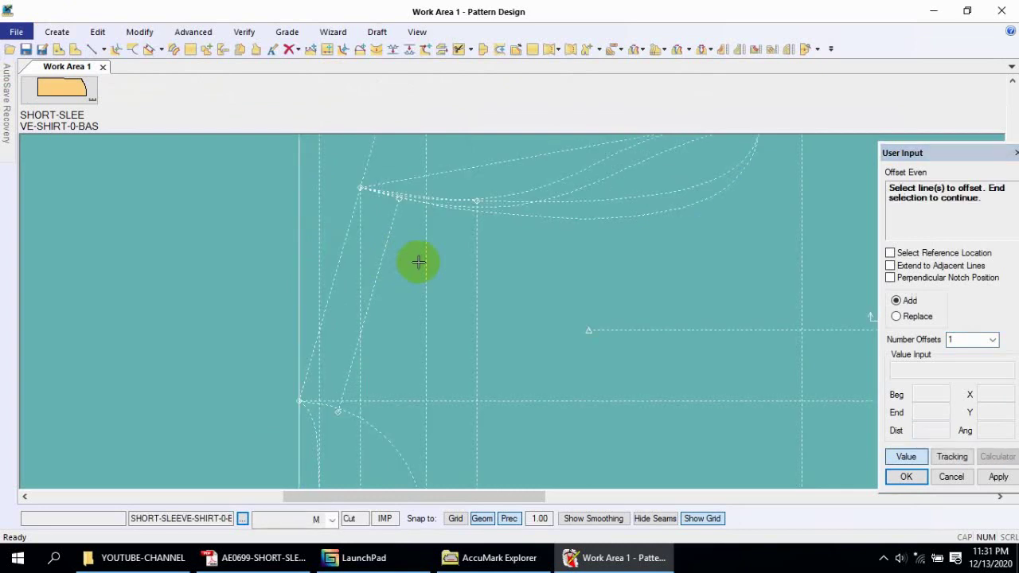
right_click(419, 262)
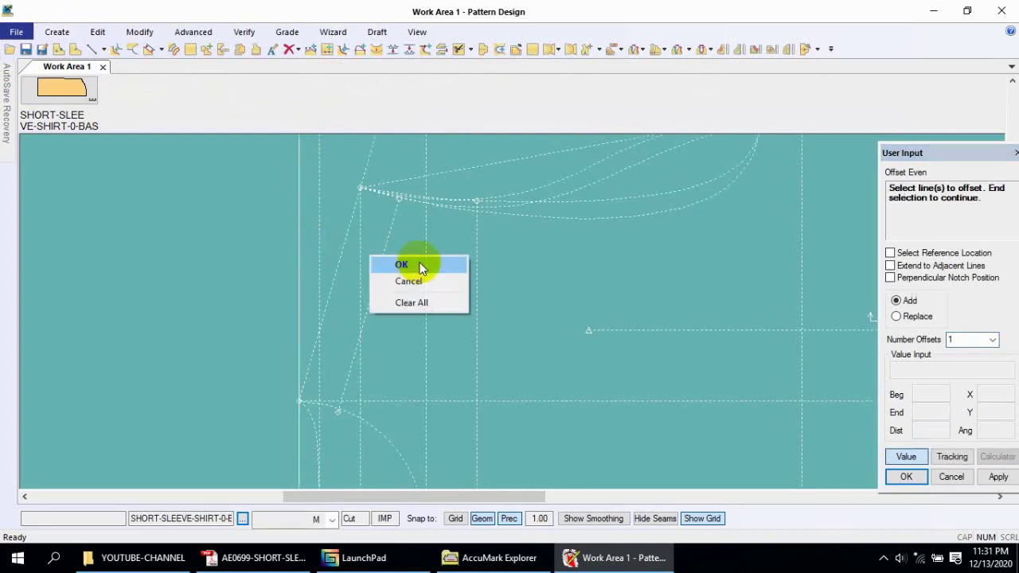
left_click(420, 264)
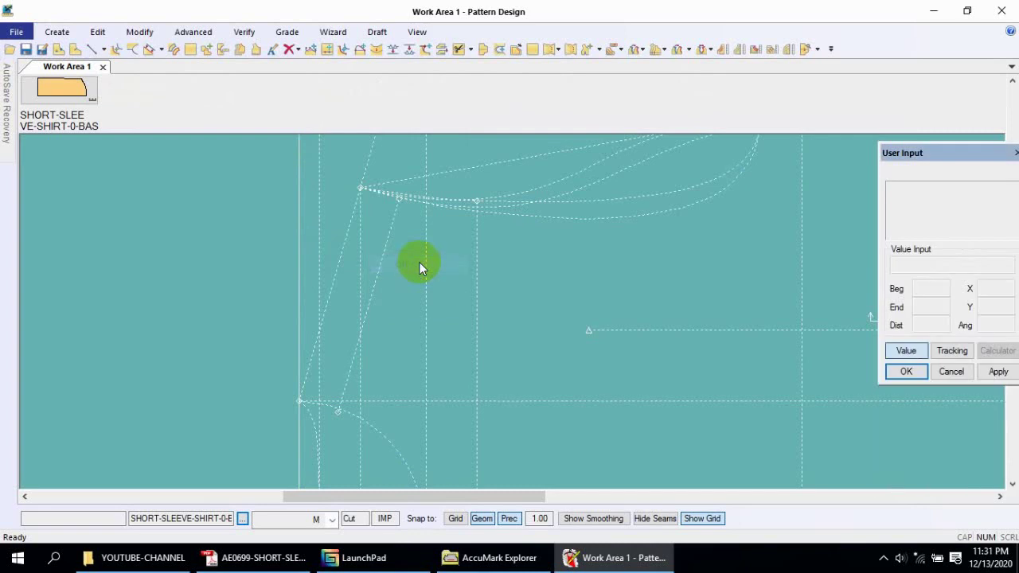
- Move the offset line's top endpoint 0.50 along the line, past the upper curve
left_click(139, 32)
left_click(171, 68)
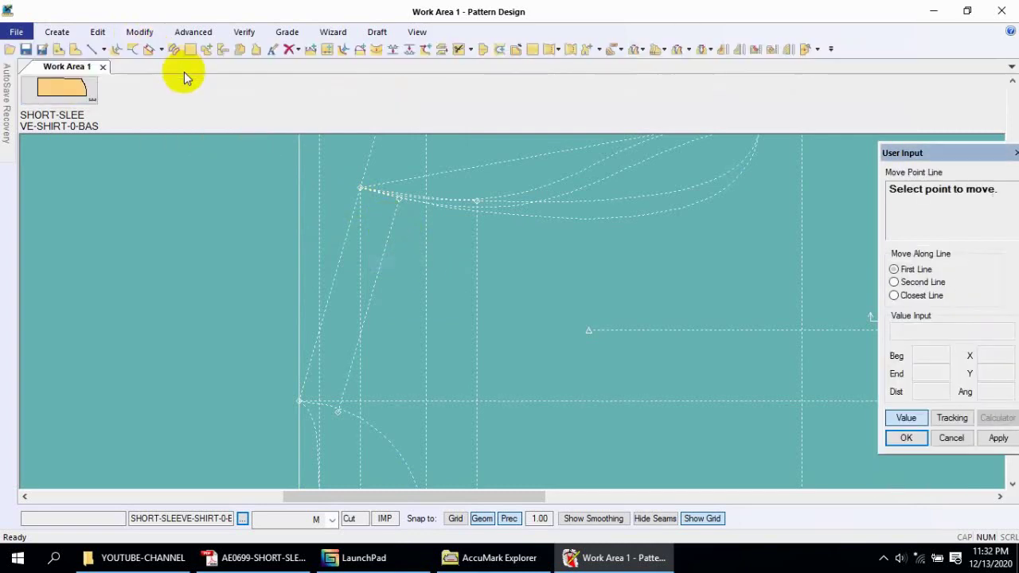
left_click(398, 201)
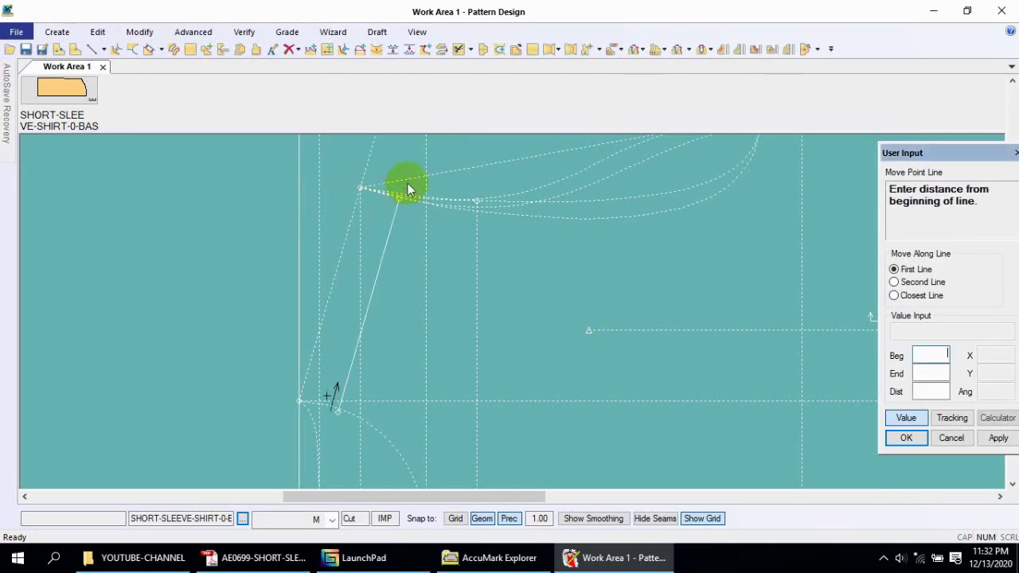
left_click(902, 416)
left_click(405, 170)
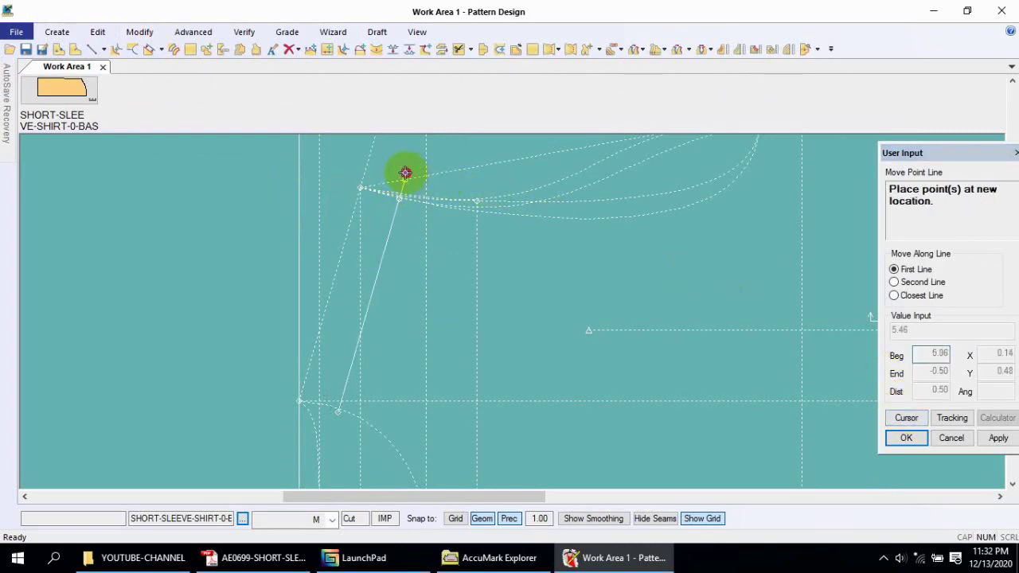
middle_click_drag(358, 147, 470, 216)
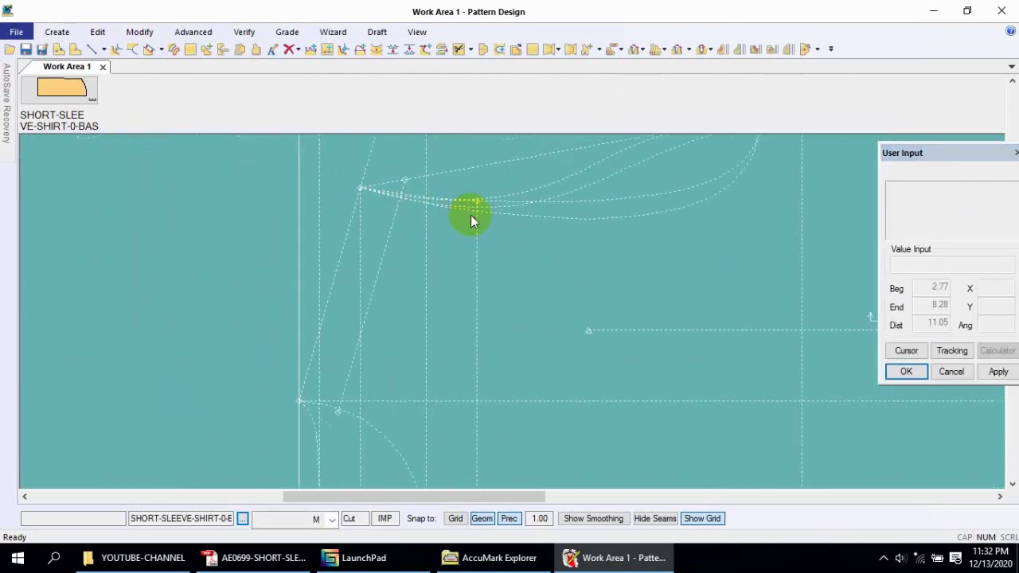
left_click(64, 32)
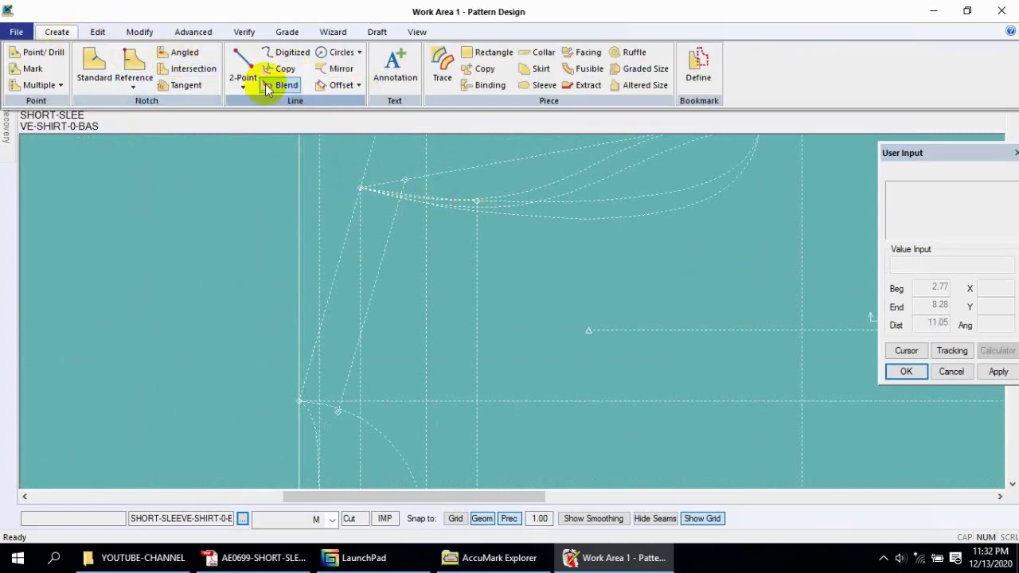
- Clip the offset line at the upper curve and at the lower crossing line
left_click(137, 32)
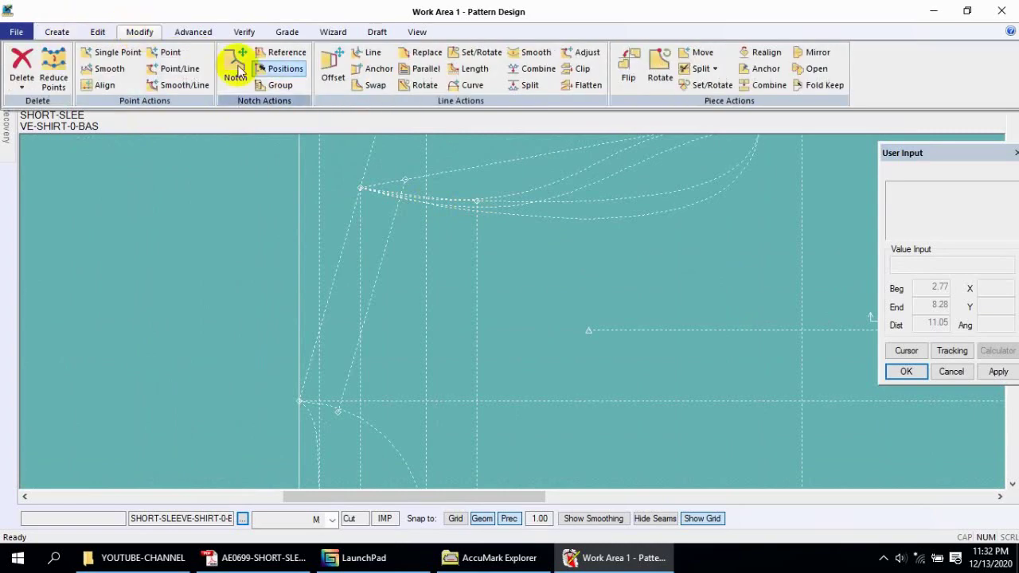
left_click(581, 68)
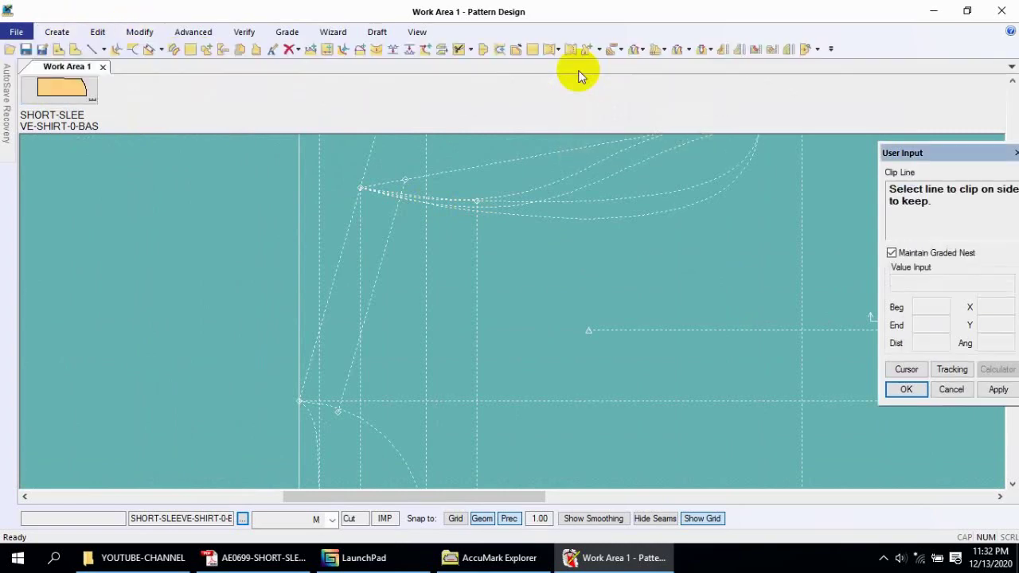
left_click(398, 216)
left_click(396, 221)
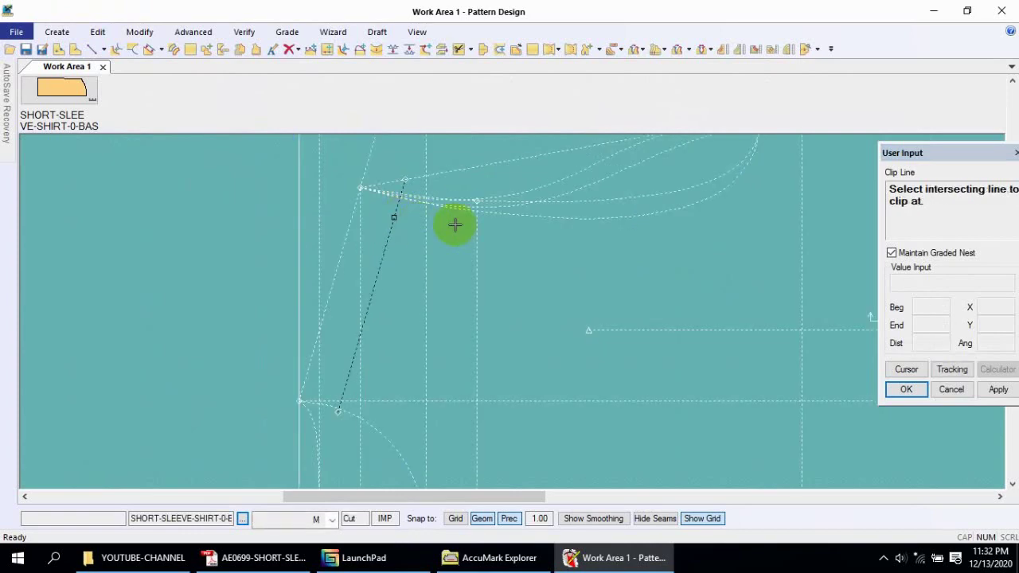
left_click(510, 216)
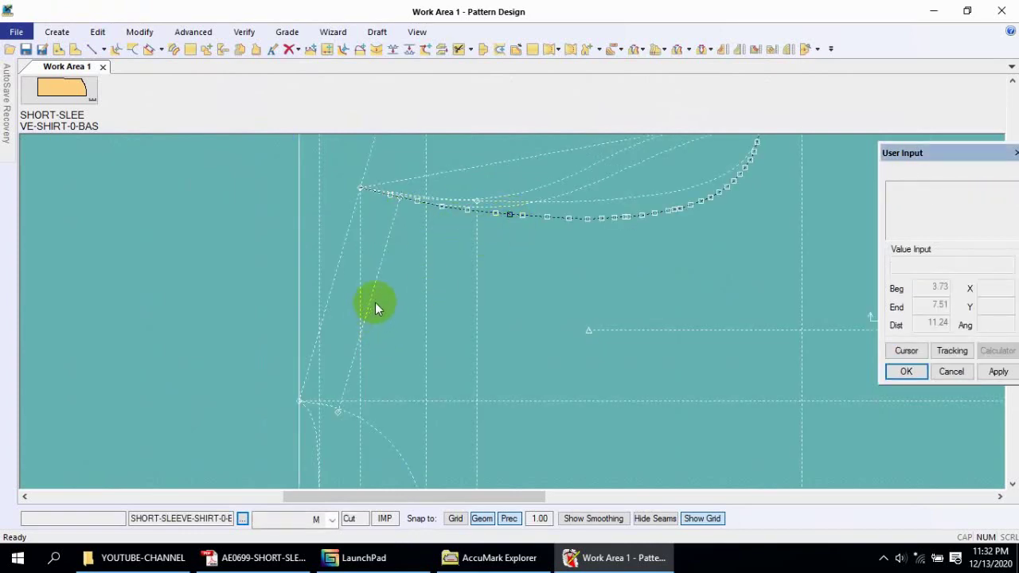
scroll(406, 286, "right", 1)
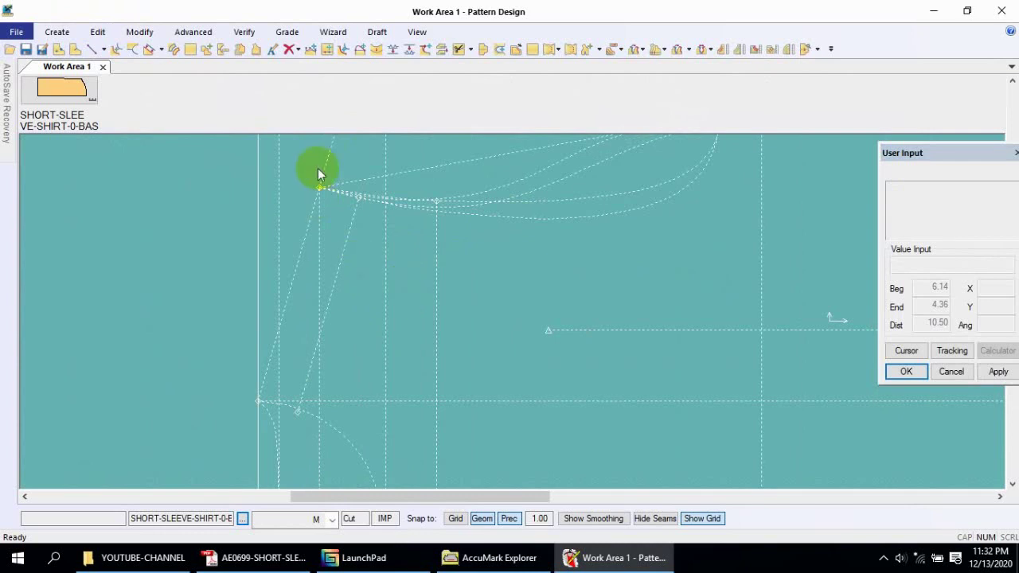
left_click(139, 32)
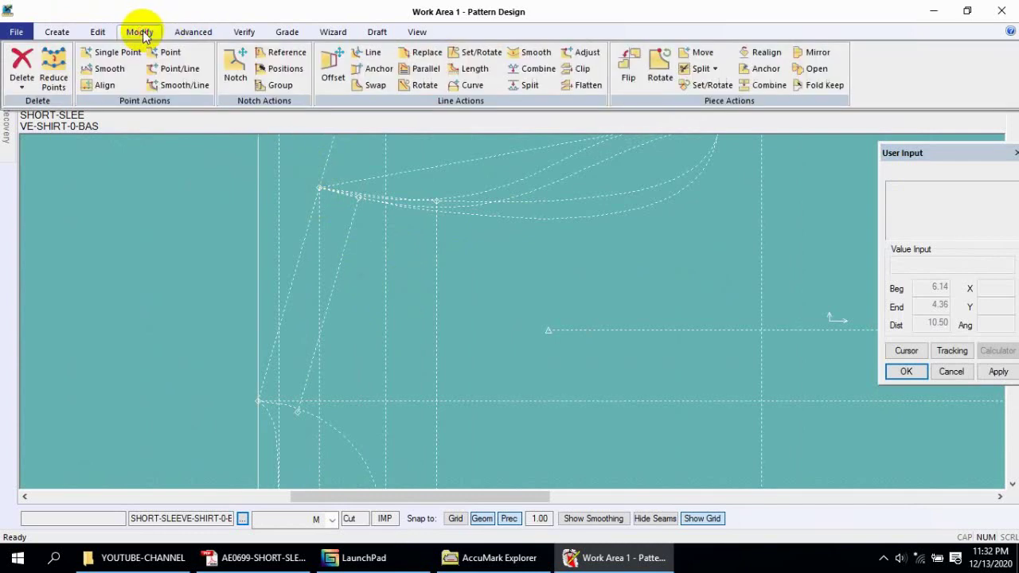
left_click(584, 68)
left_click(334, 283)
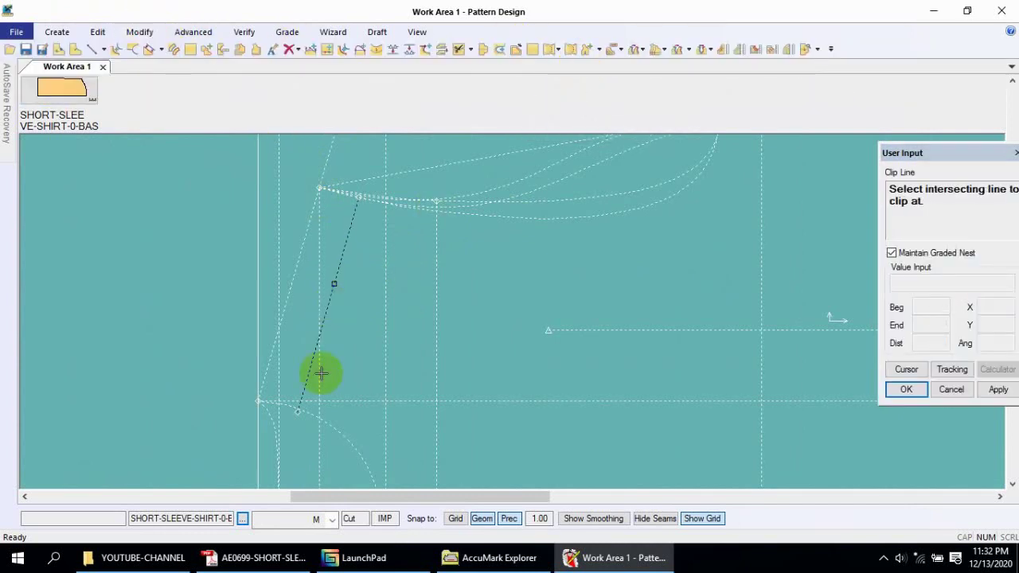
left_click(308, 412)
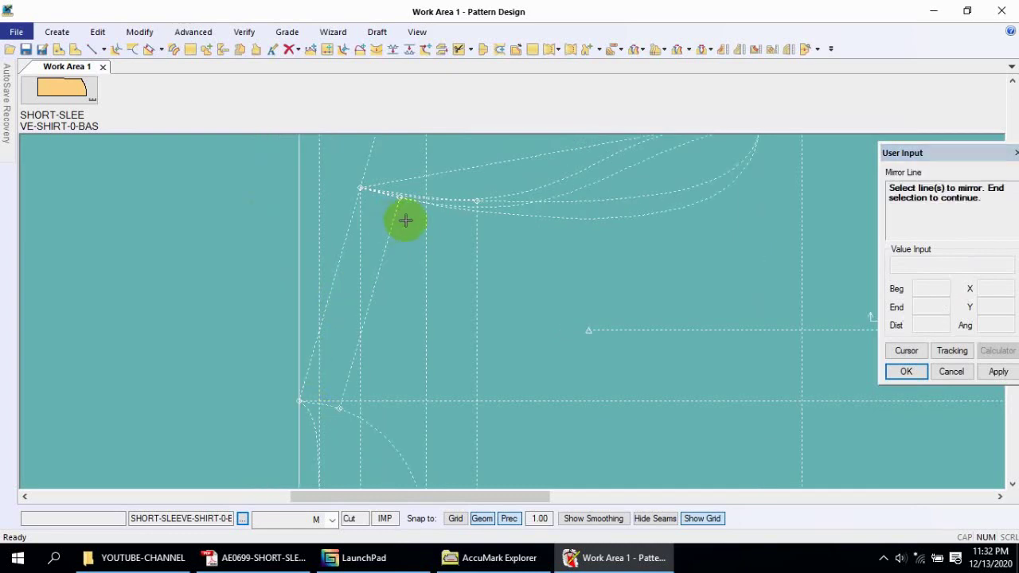
- Mirror the adjoining neckline curves across the offset line to its left
left_click(393, 232)
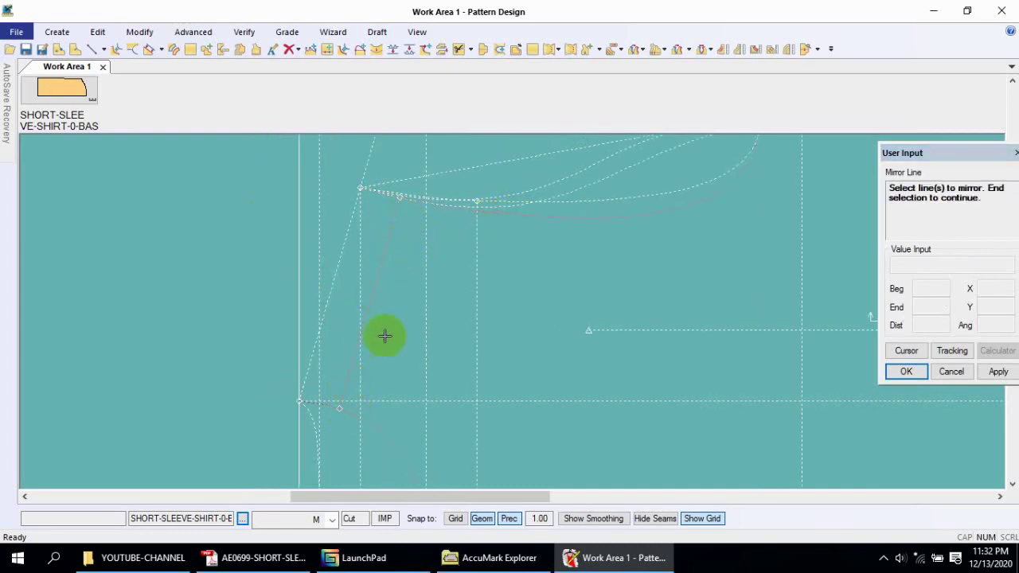
right_click(410, 307)
left_click(402, 306)
left_click(343, 251)
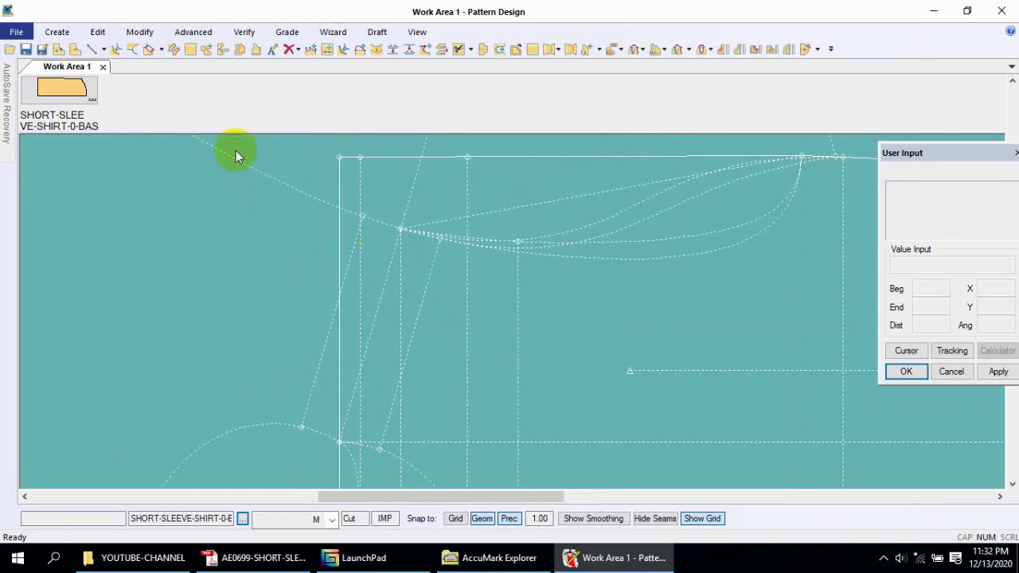
- Clip the mirrored lower curve and the next line where they meet the slanted line
left_click(140, 32)
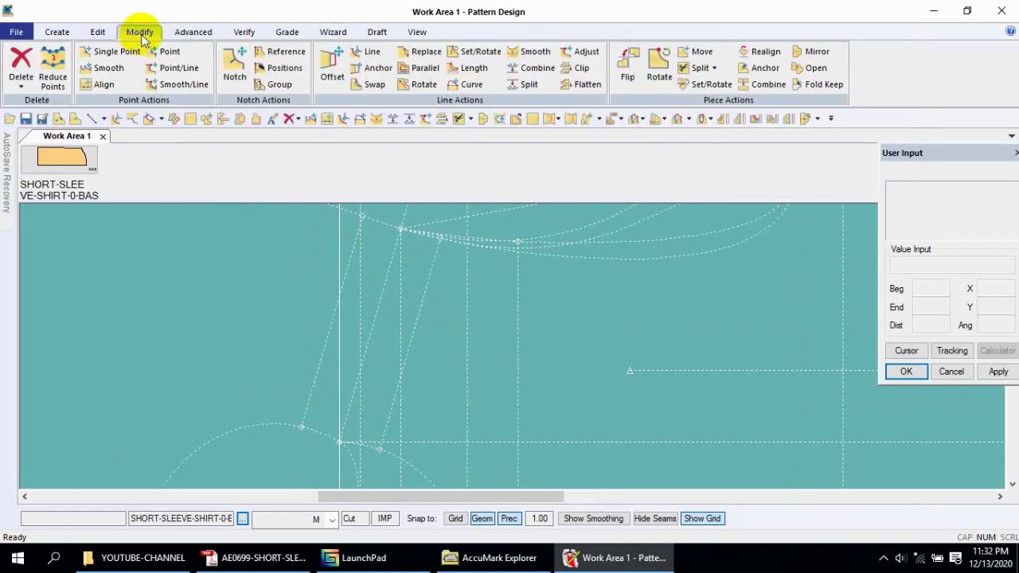
left_click(571, 68)
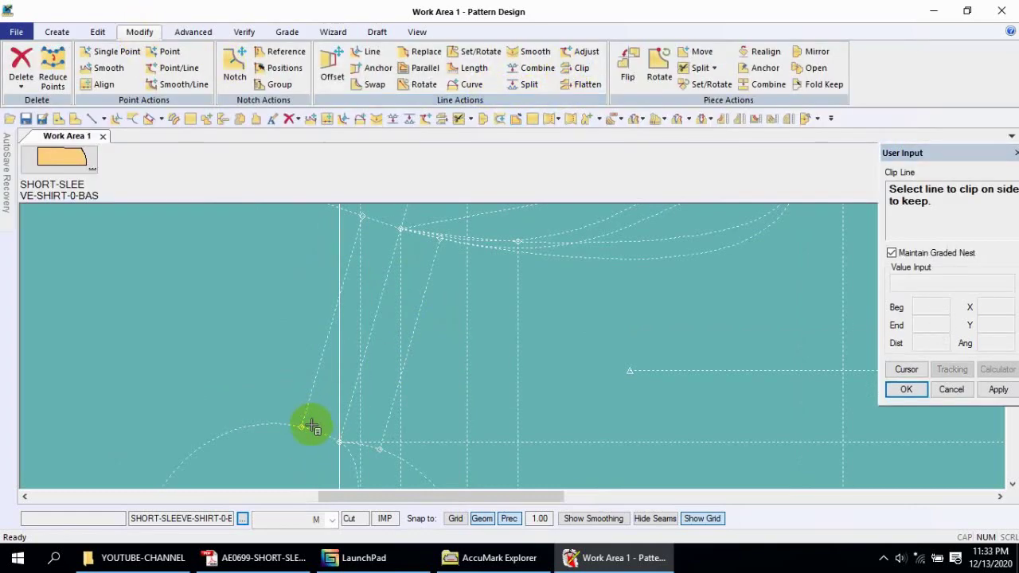
left_click(311, 428)
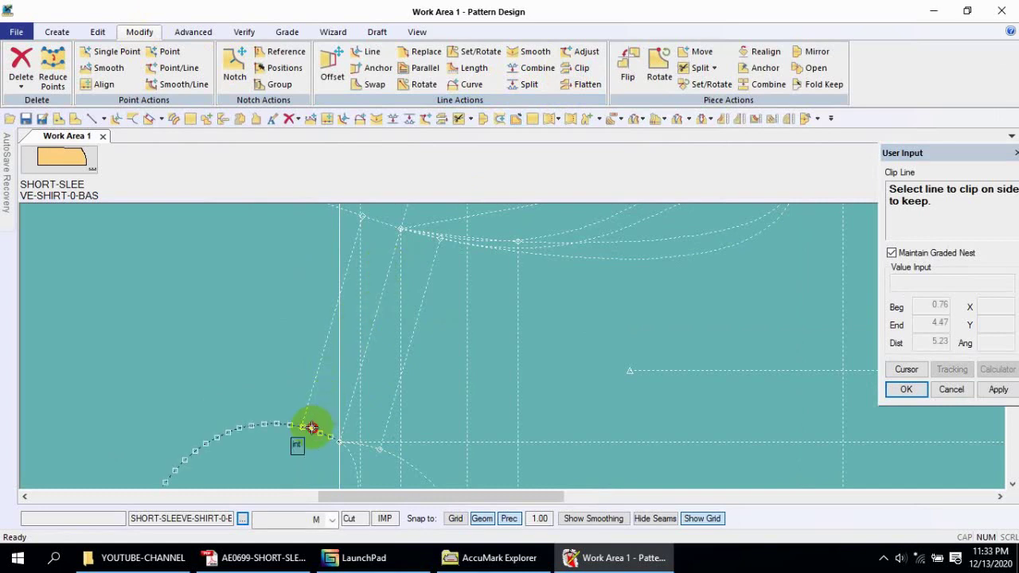
left_click(307, 408)
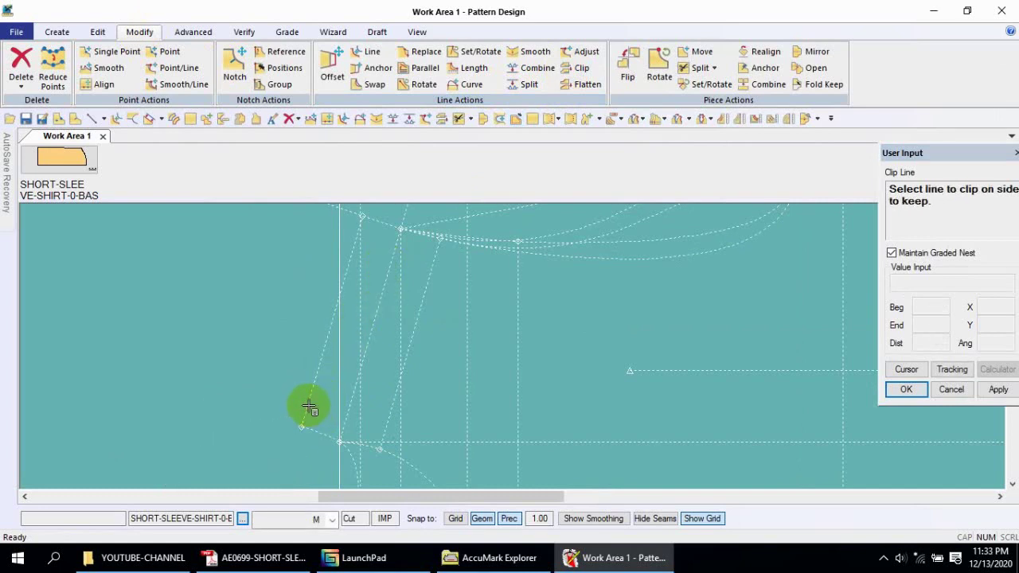
left_click(387, 229)
left_click(353, 246)
right_click(382, 242)
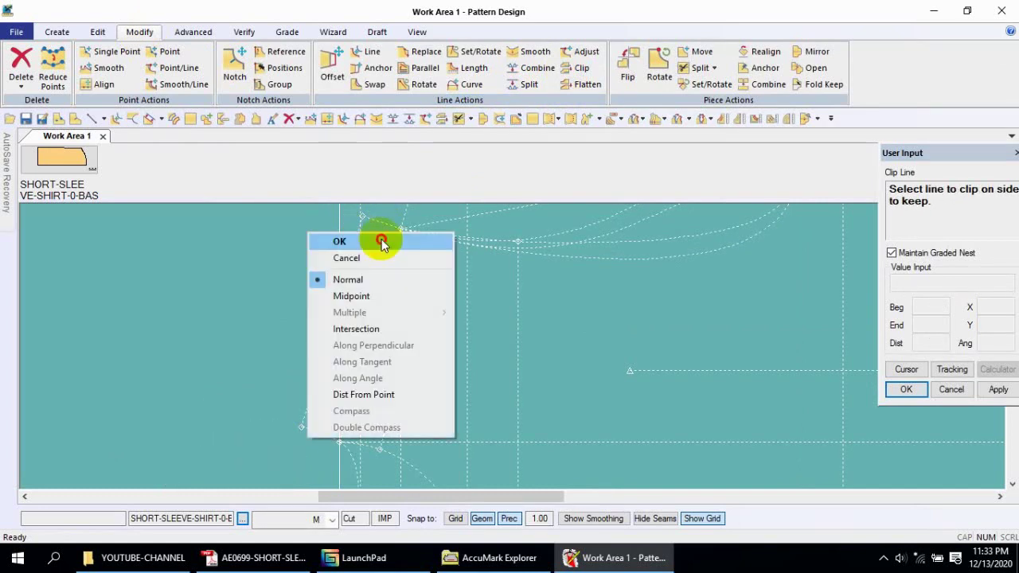
left_click(382, 241)
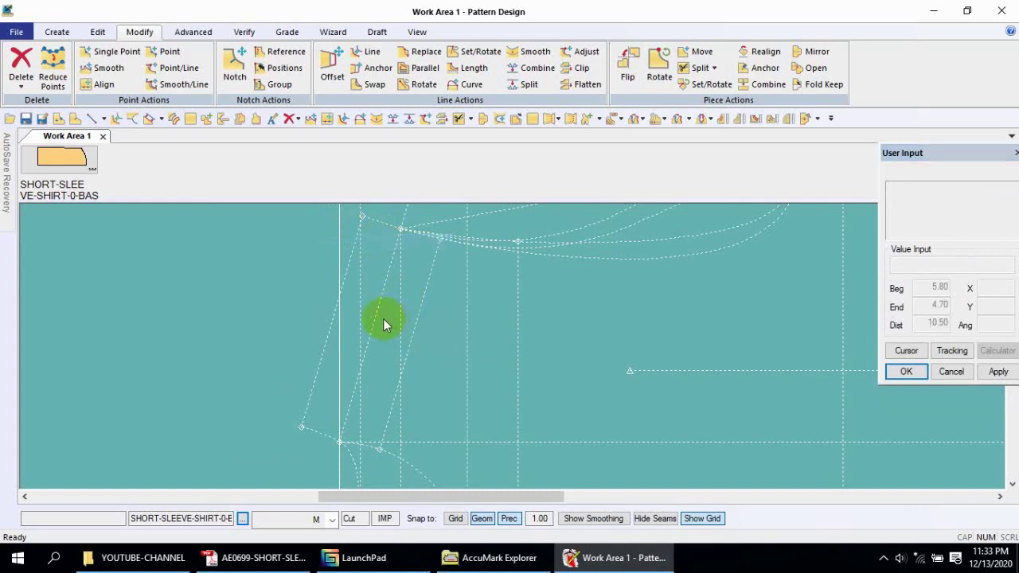
- Clip the upper curve and the lower diagonal line back to the slanted dashed line
left_click(417, 319)
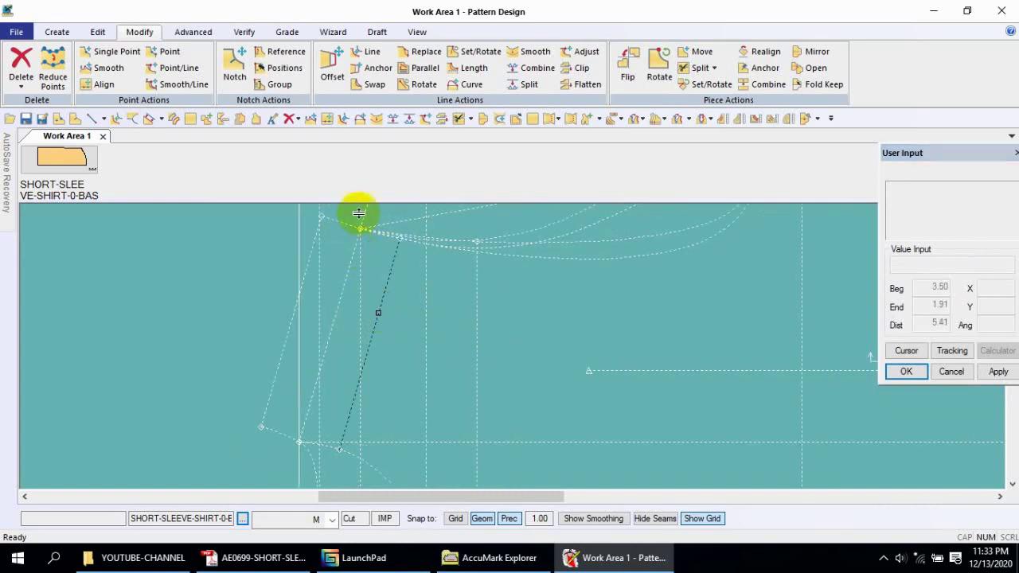
left_click(579, 68)
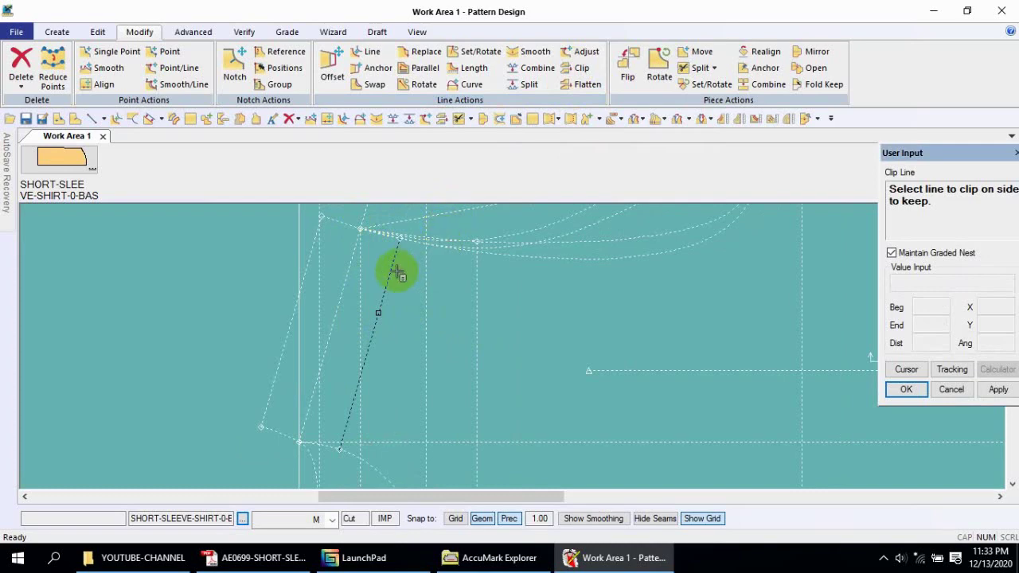
left_click(513, 259)
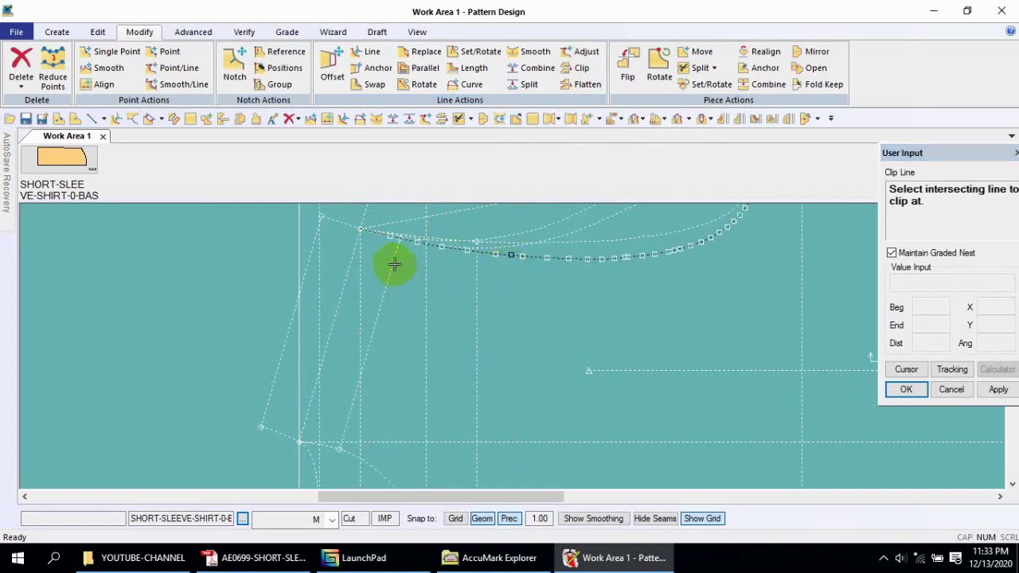
left_click(396, 267)
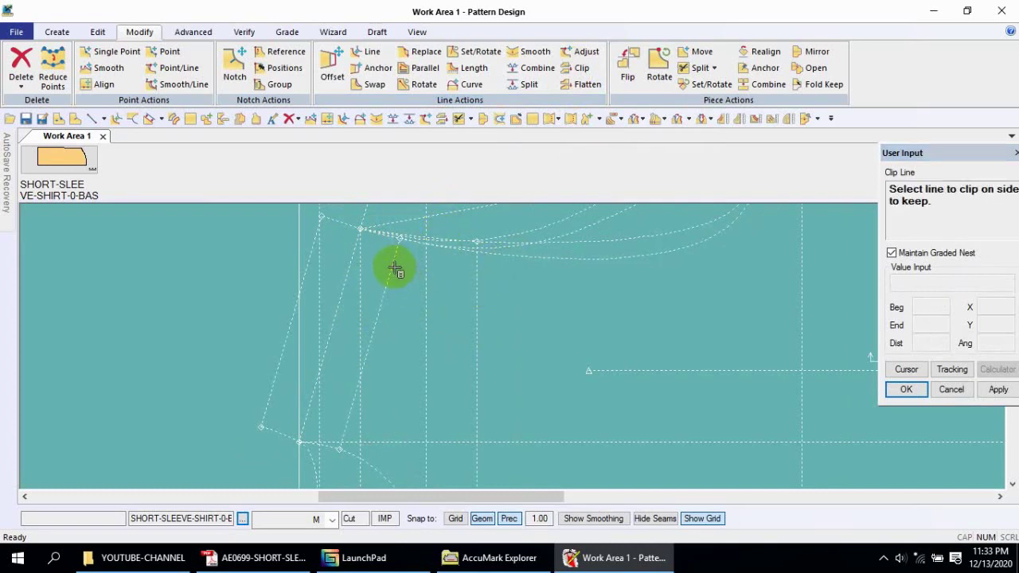
left_click(341, 452)
left_click(344, 432)
right_click(436, 328)
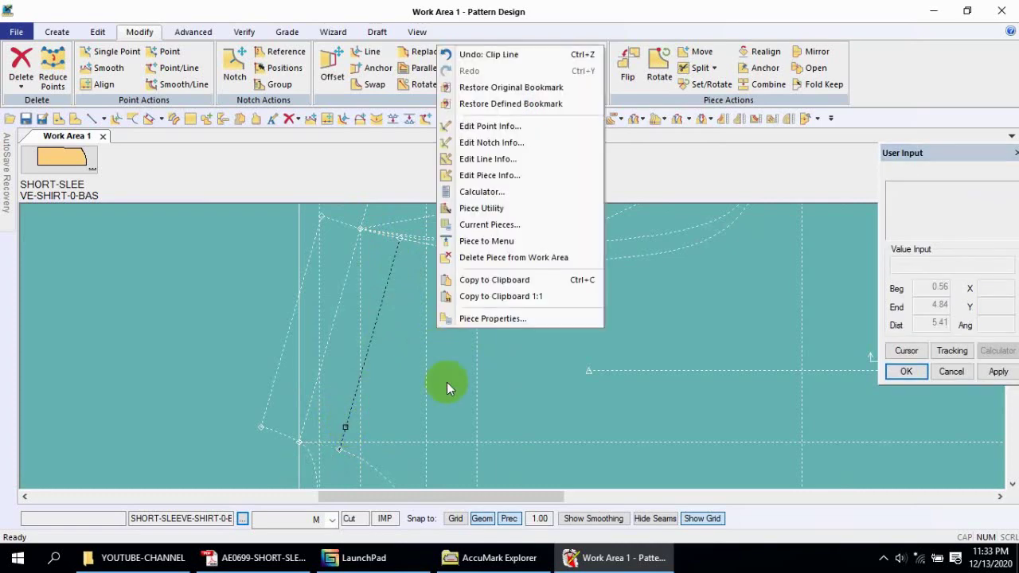
left_click(434, 378)
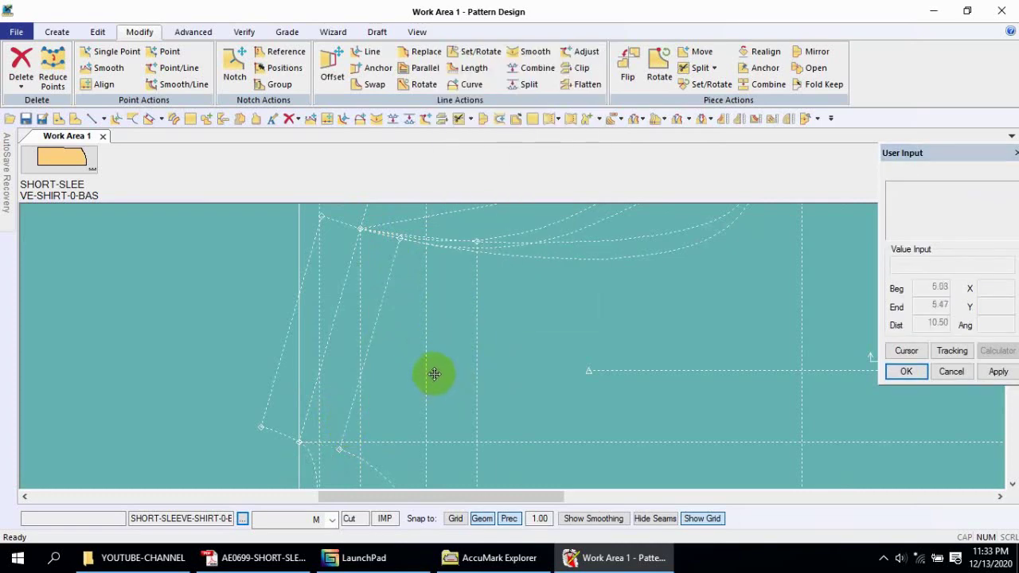
scroll(453, 332, "down", 1)
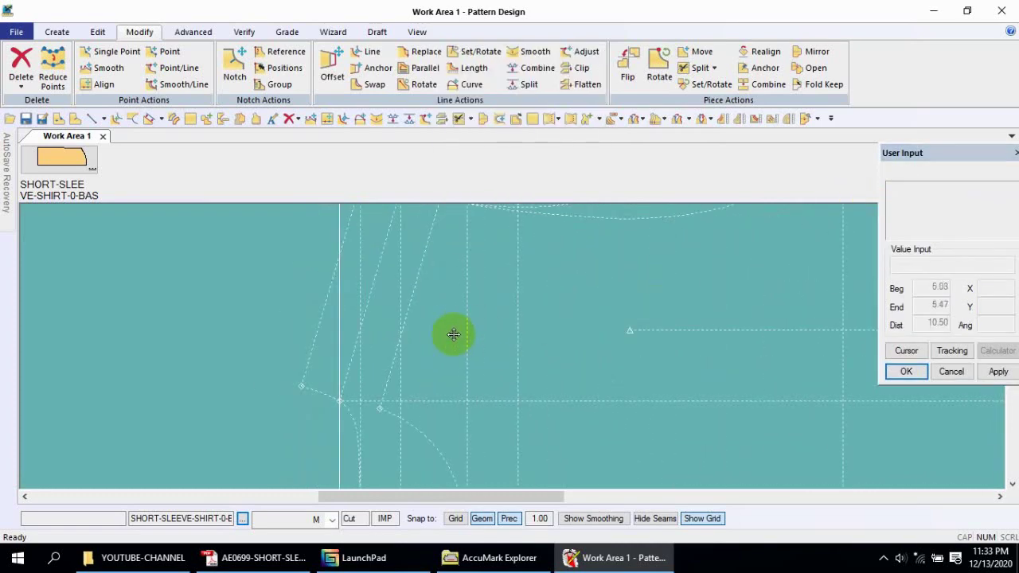
right_click(874, 78)
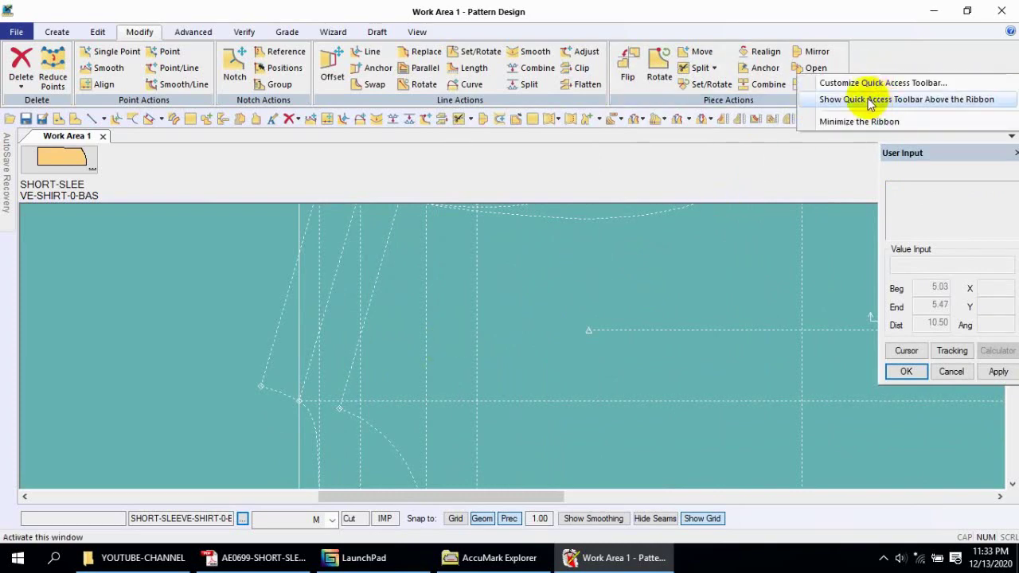
- Minimize the ribbon, then zoom out and pan to view the whole draft
left_click(840, 121)
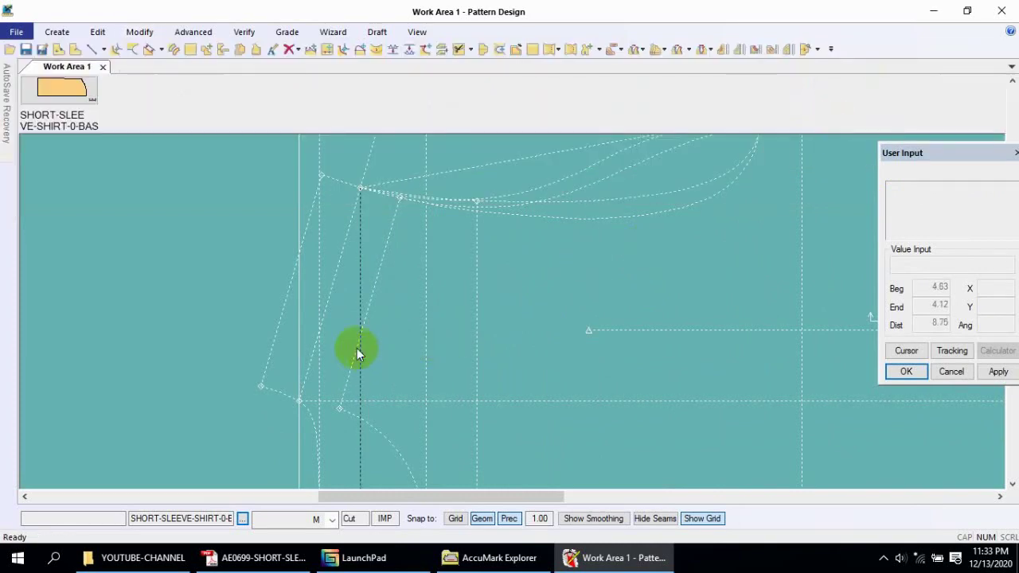
scroll(407, 333, "down", 2)
scroll(425, 330, "down", 1)
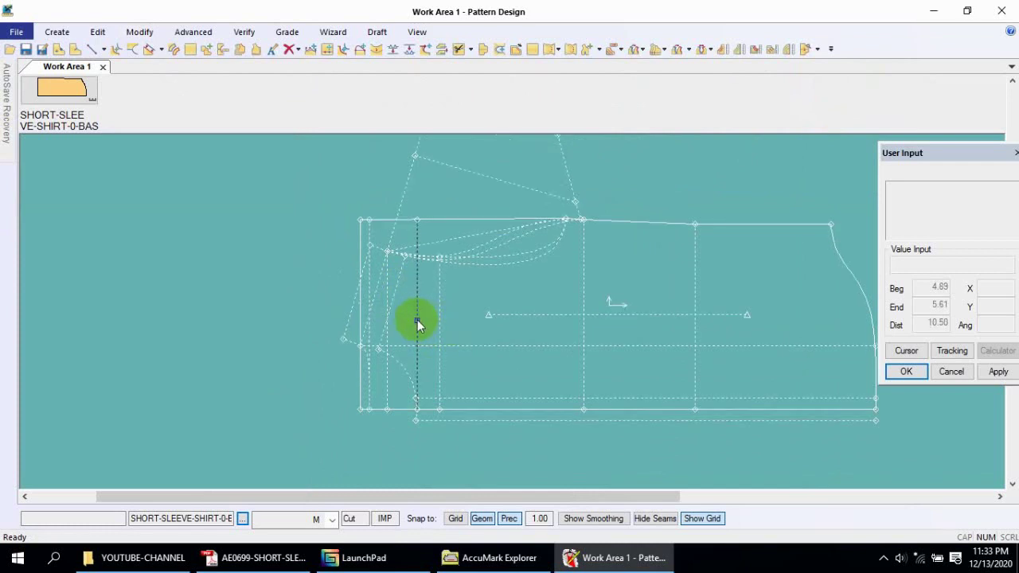
middle_click_drag(478, 303, 652, 316)
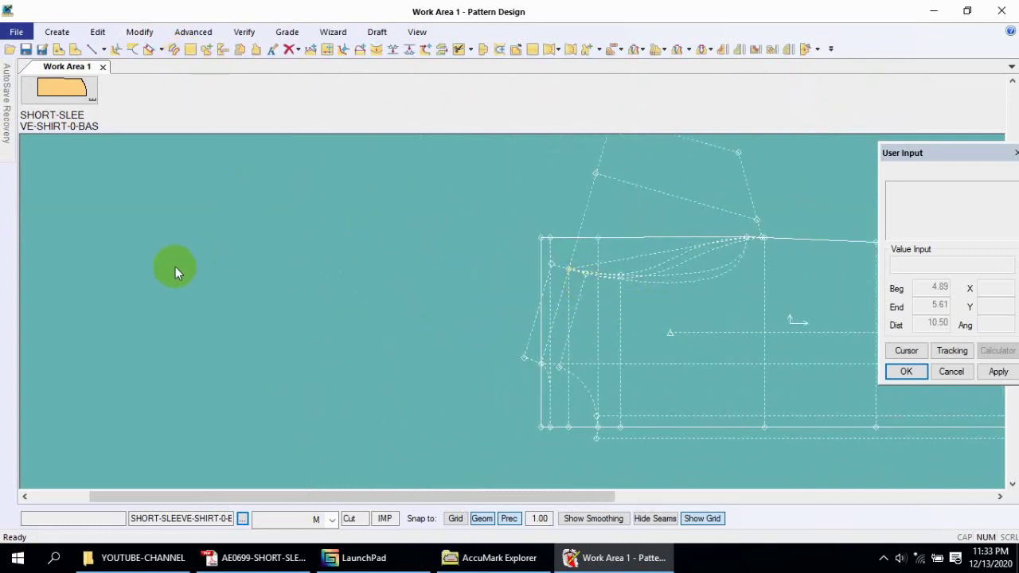
left_click(192, 48)
right_click(310, 280)
left_click(338, 237)
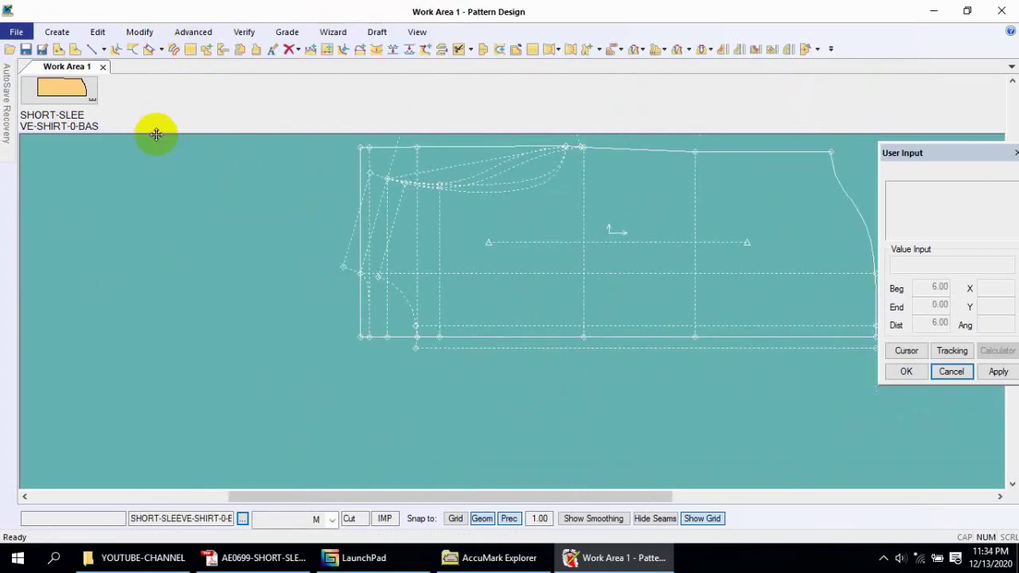
- Create an 8.80 by 2.25 rectangle piece named P7
left_click(191, 49)
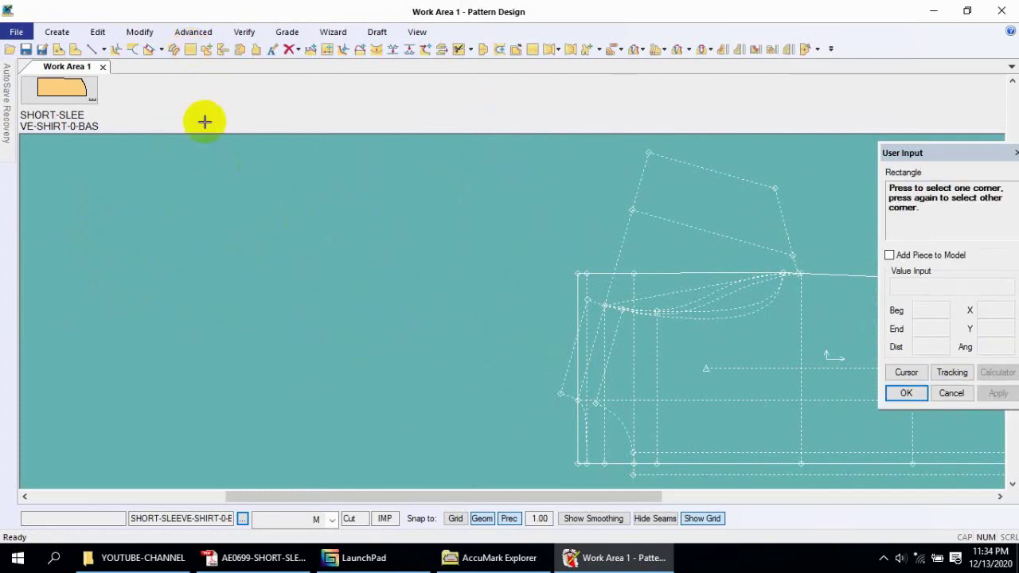
left_click(70, 241)
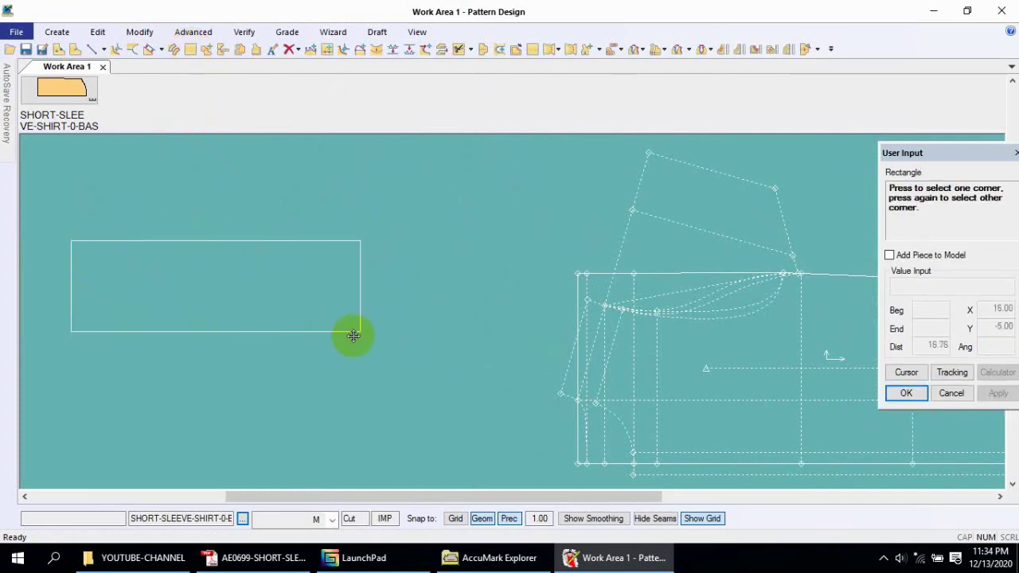
left_click(416, 342)
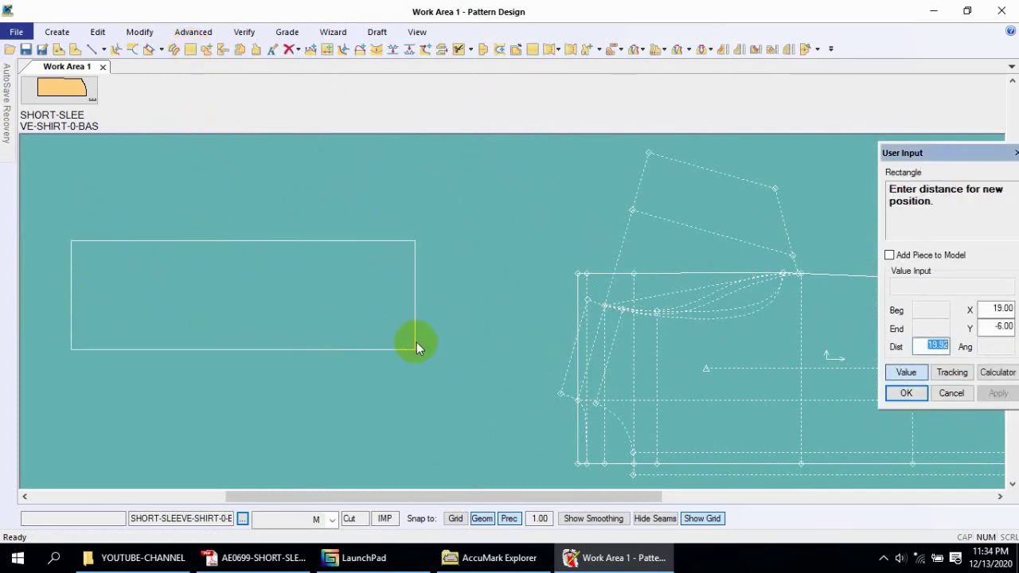
left_click(991, 310)
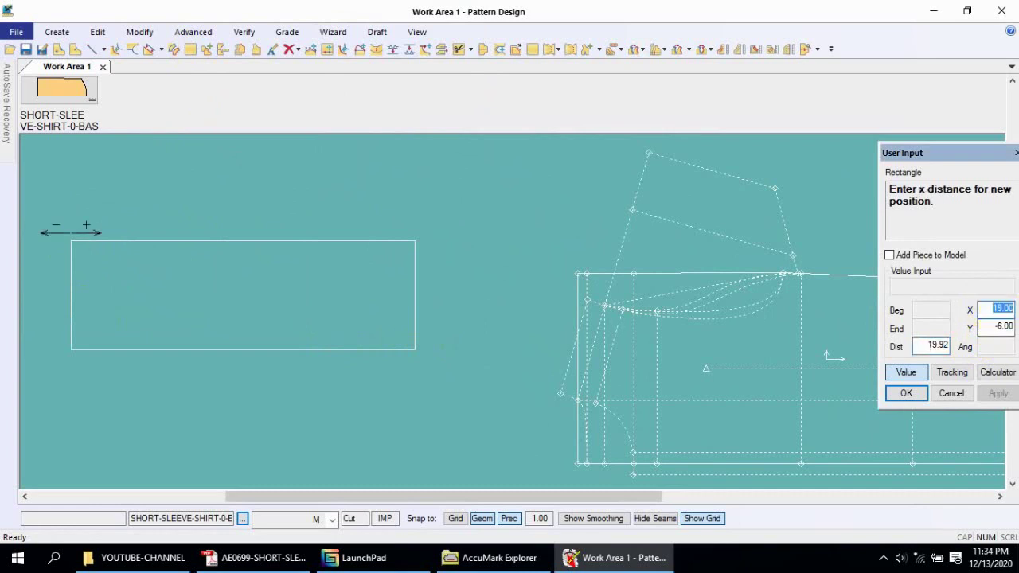
type("8.")
type("8")
key("Tab")
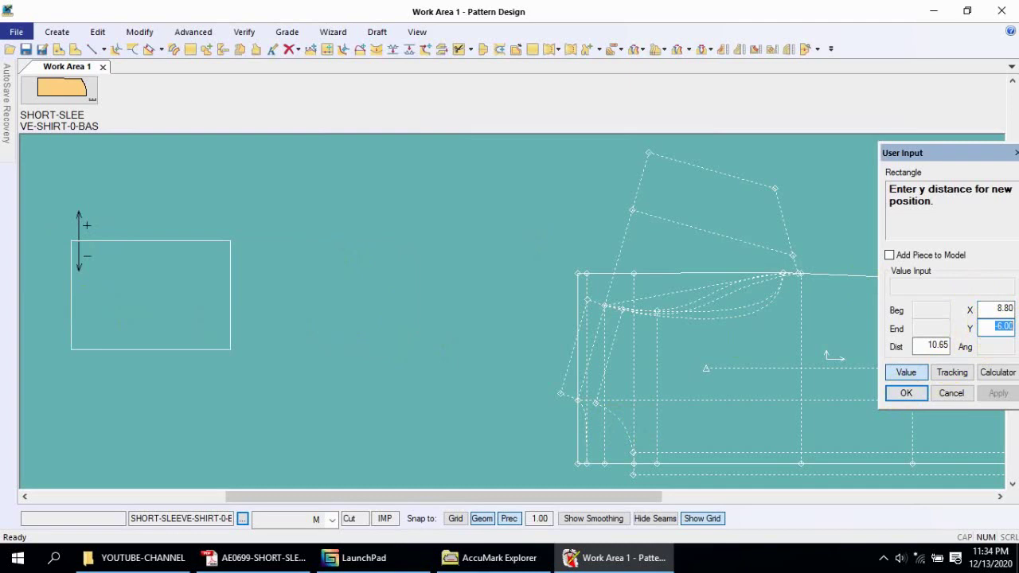
type("2.25")
key("Return")
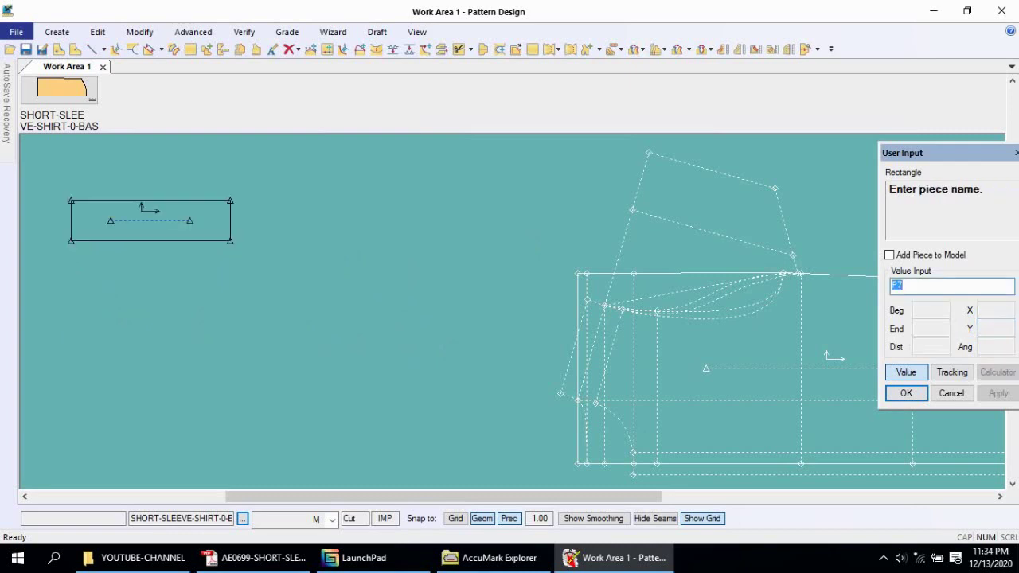
right_click(236, 204)
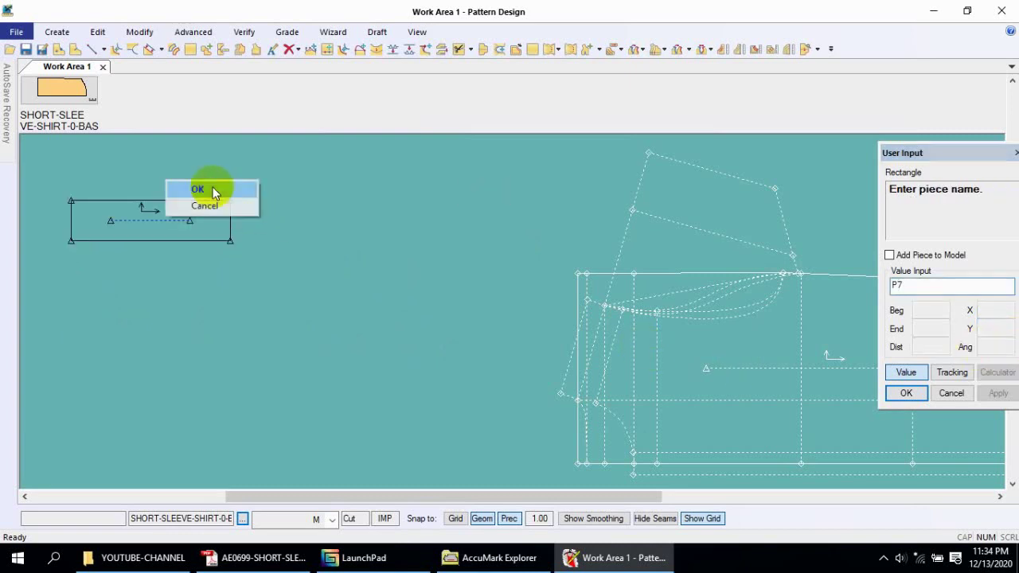
left_click(212, 187)
- Place the P7 piece in a clear spot and centre it in the view
left_click(114, 216)
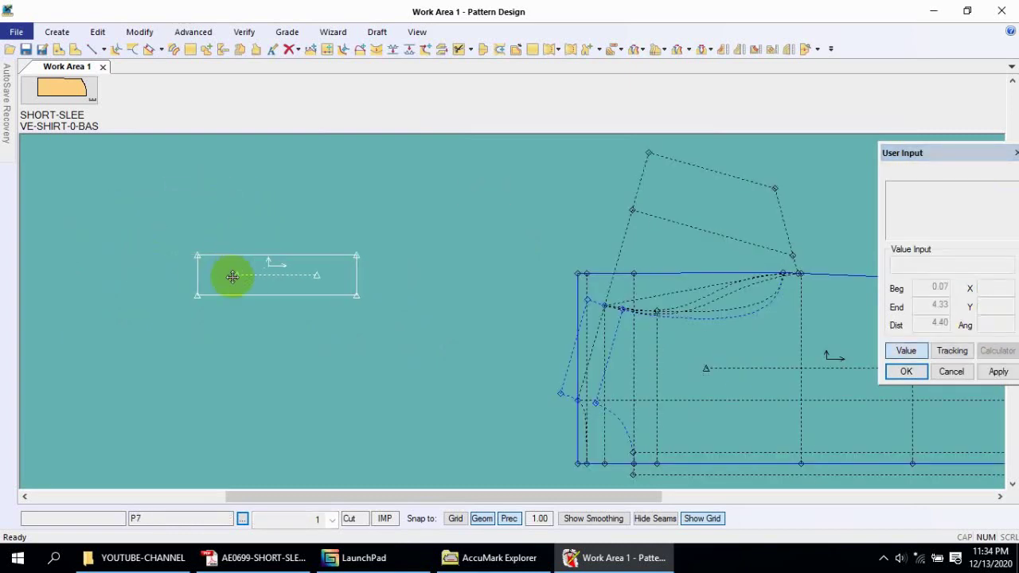
scroll(251, 386, "up", 3)
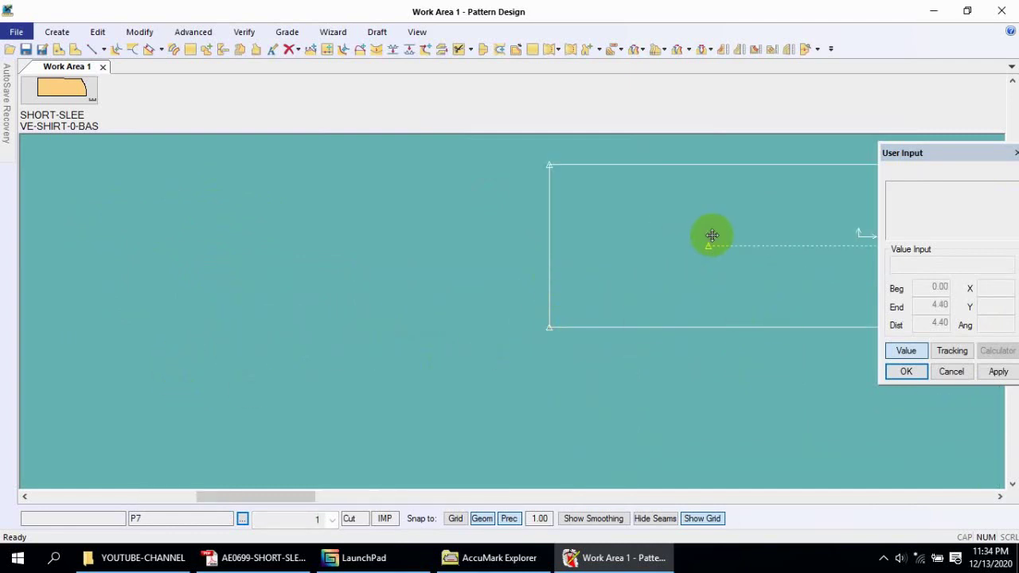
middle_click_drag(711, 236, 345, 289)
scroll(378, 279, "down", 1)
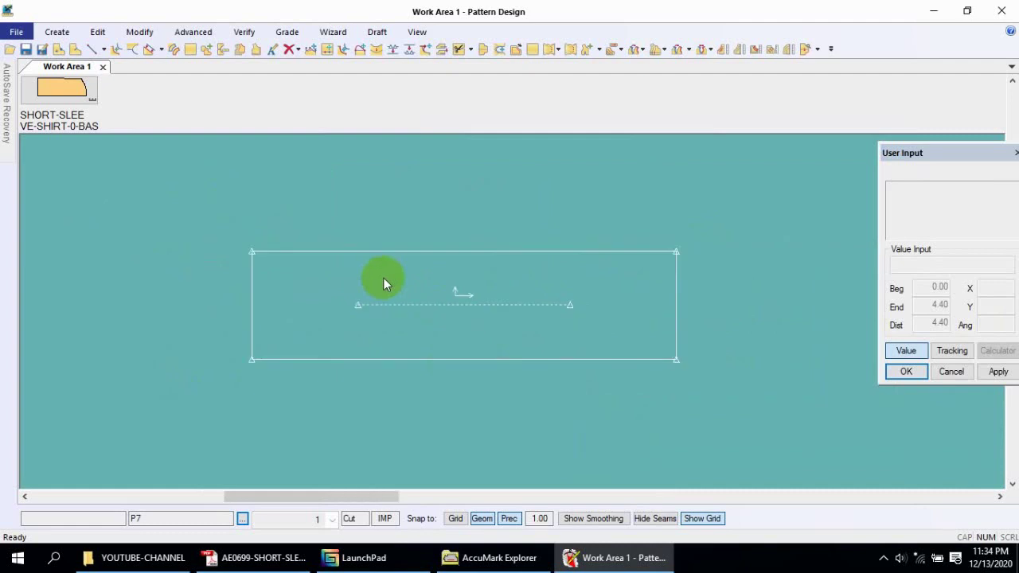
middle_click_drag(393, 357, 396, 308)
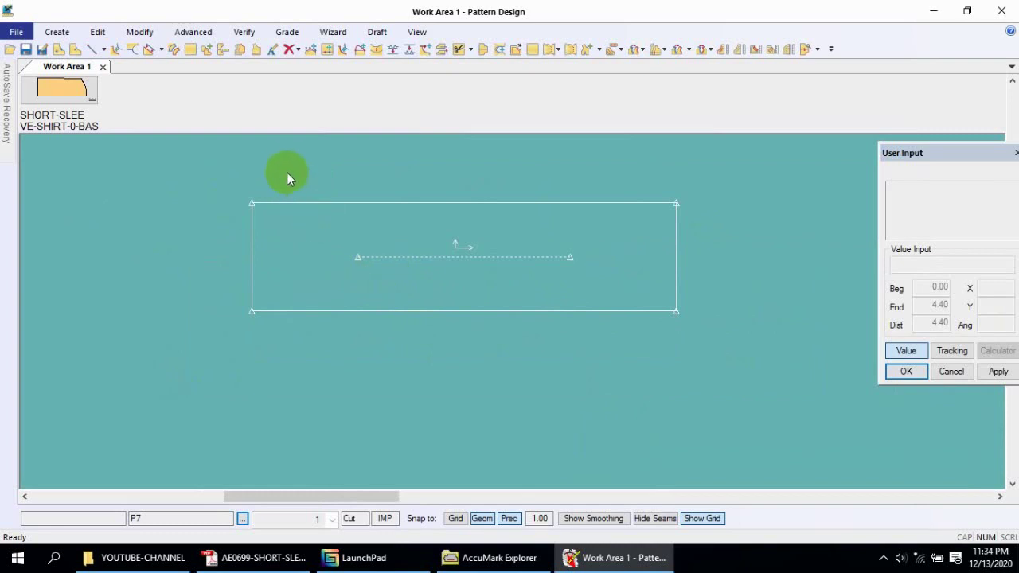
- Offset the rectangle's bottom line -.375 inside the P7 piece
left_click(59, 32)
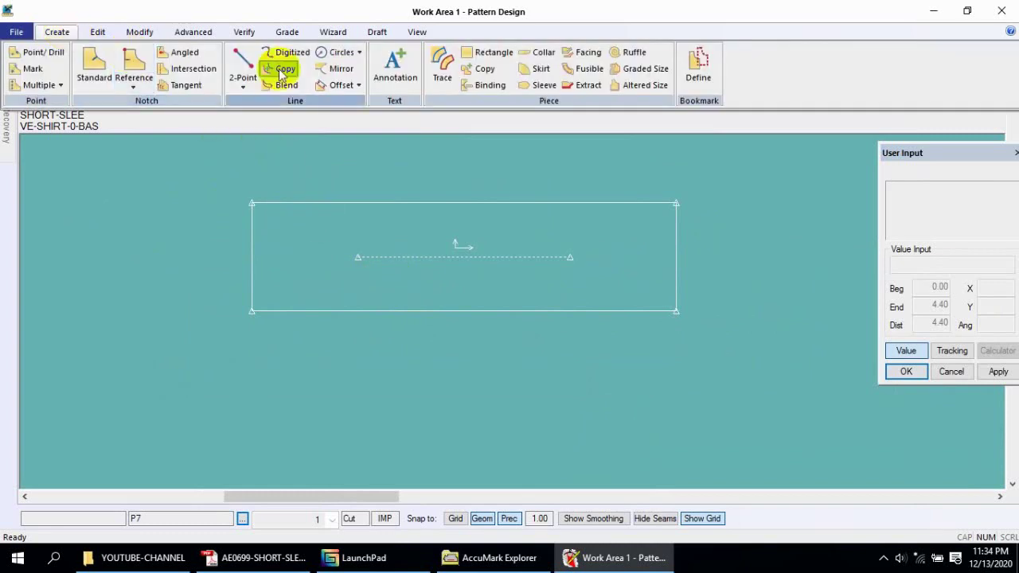
left_click(329, 85)
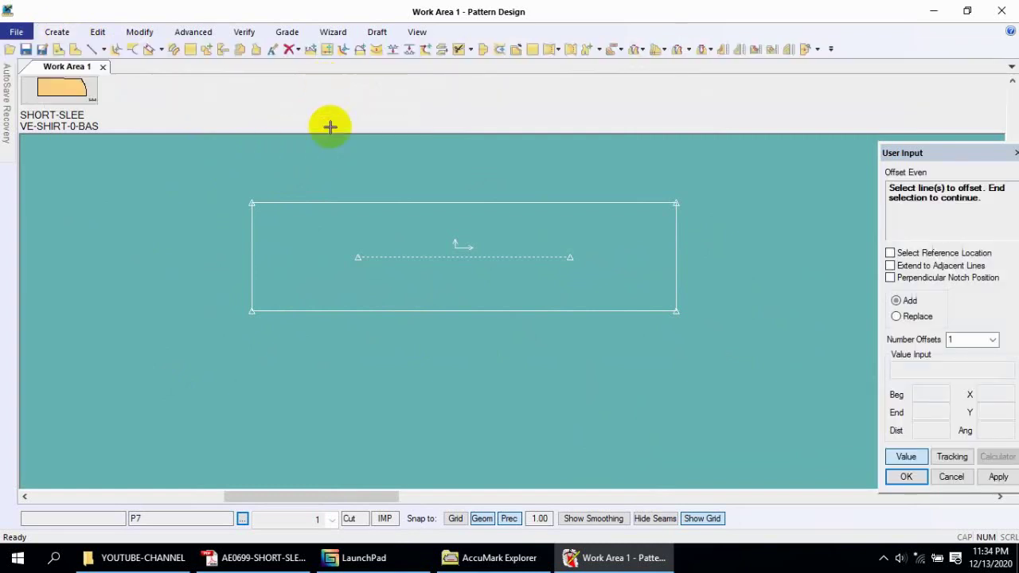
left_click(289, 311)
right_click(296, 301)
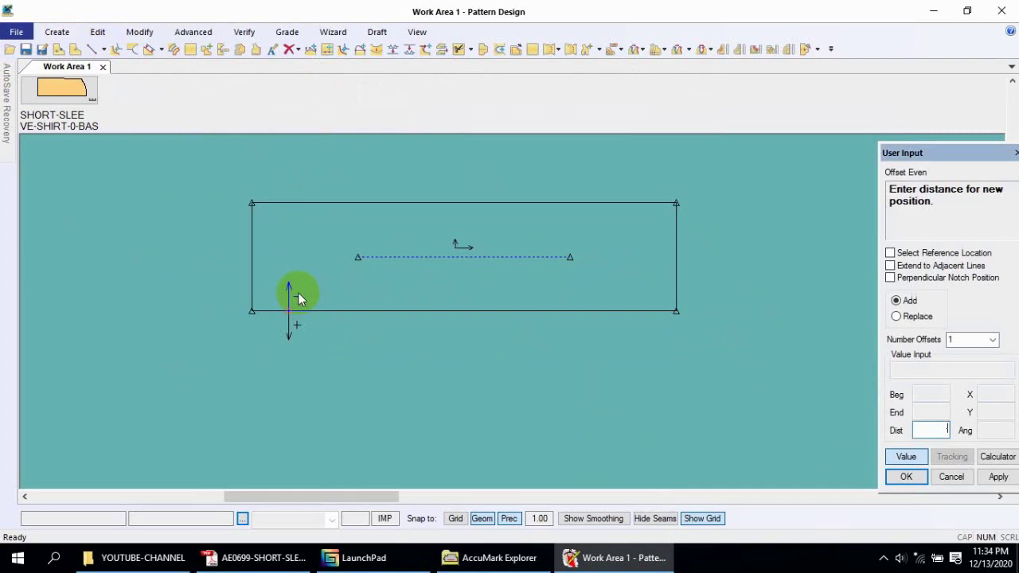
type("-.375")
left_click(998, 476)
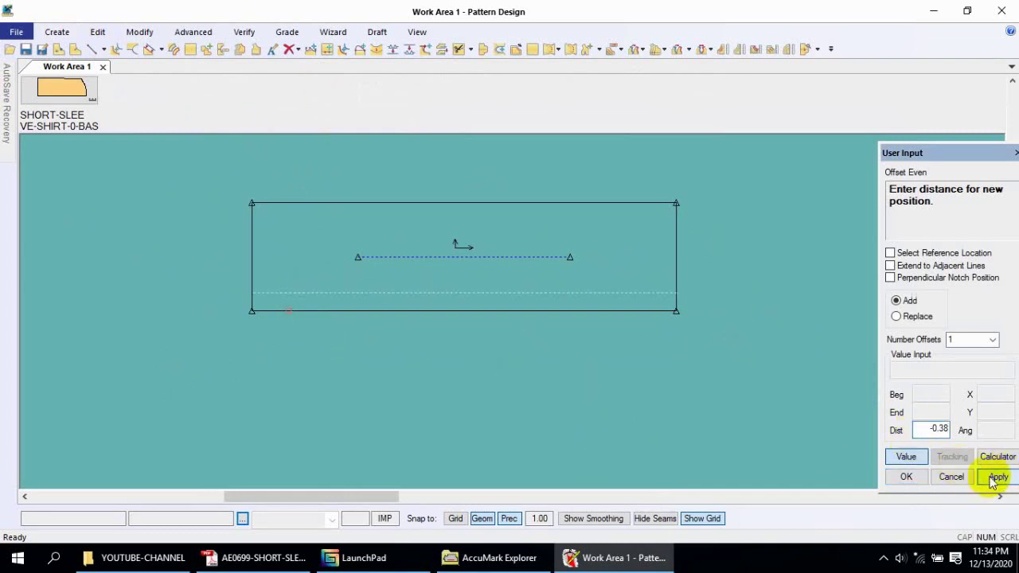
left_click(914, 476)
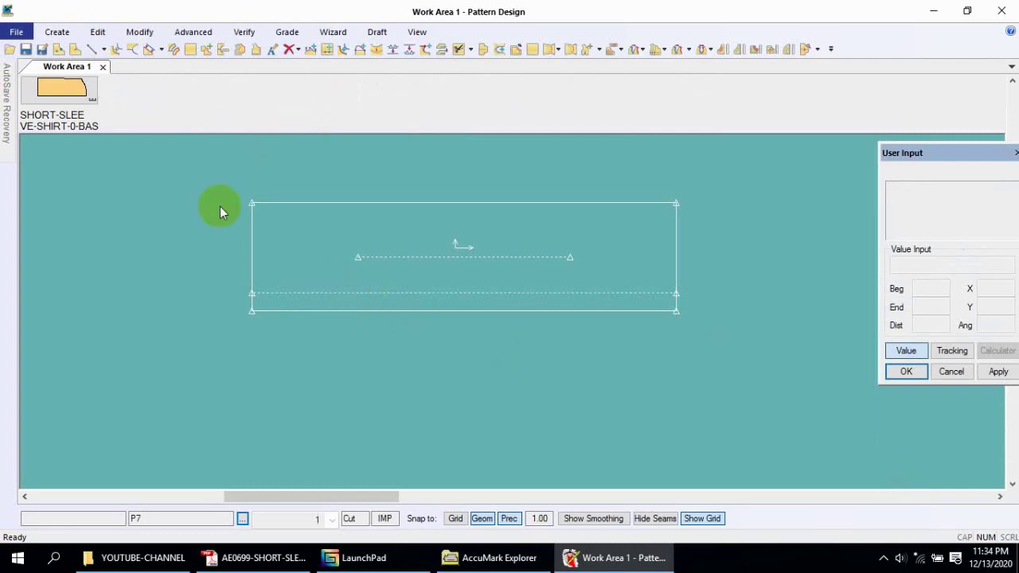
- Offset that new line a further -1.25, then minimize the ribbon
left_click(57, 32)
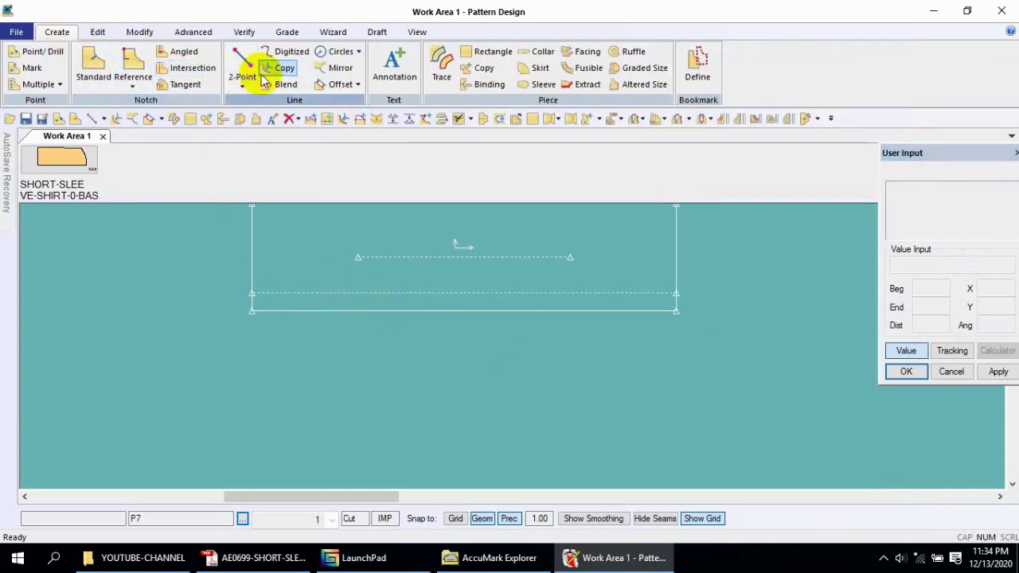
left_click(333, 84)
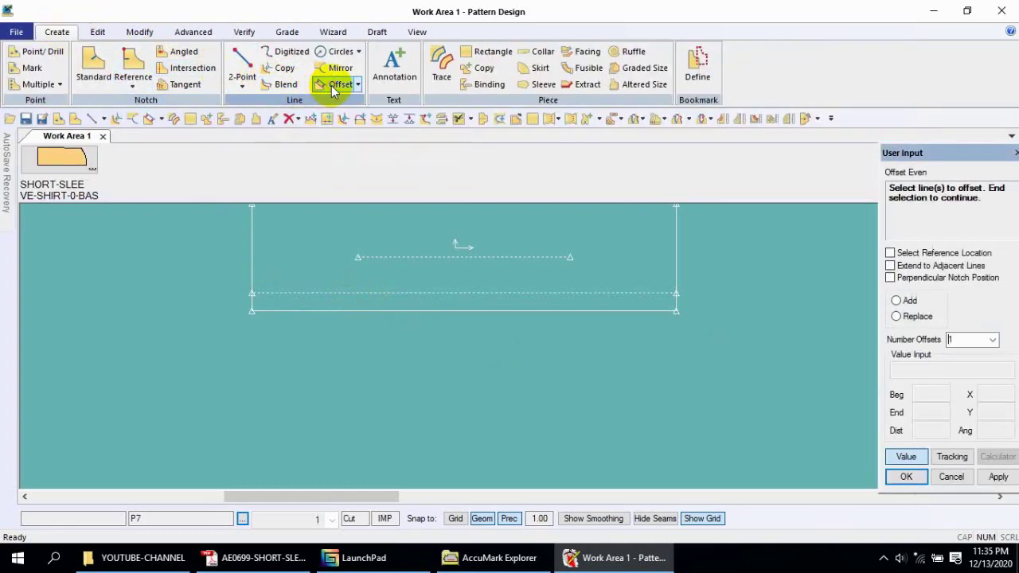
left_click(288, 291)
right_click(287, 279)
left_click(286, 273)
type("-1.25")
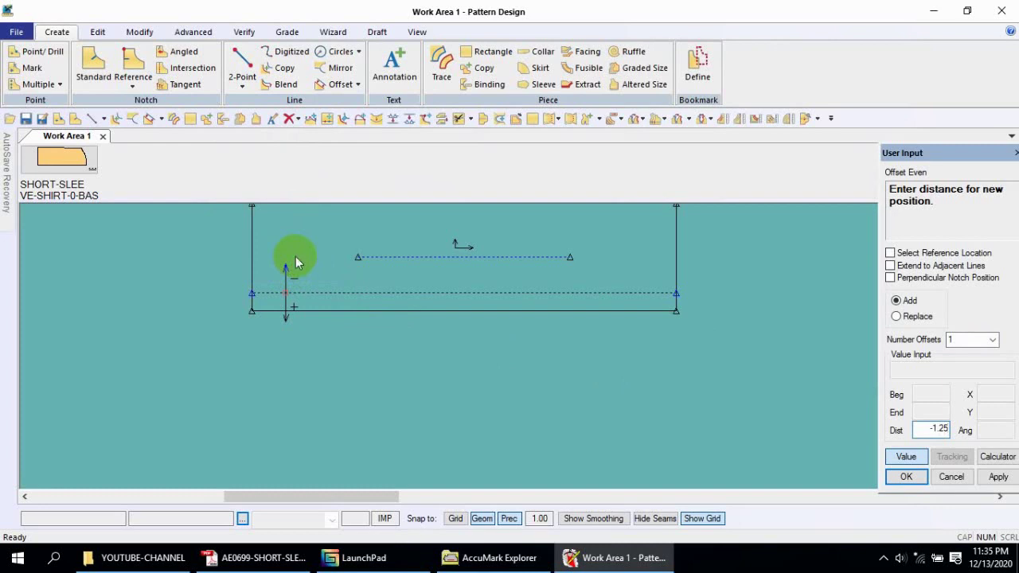
key("Return")
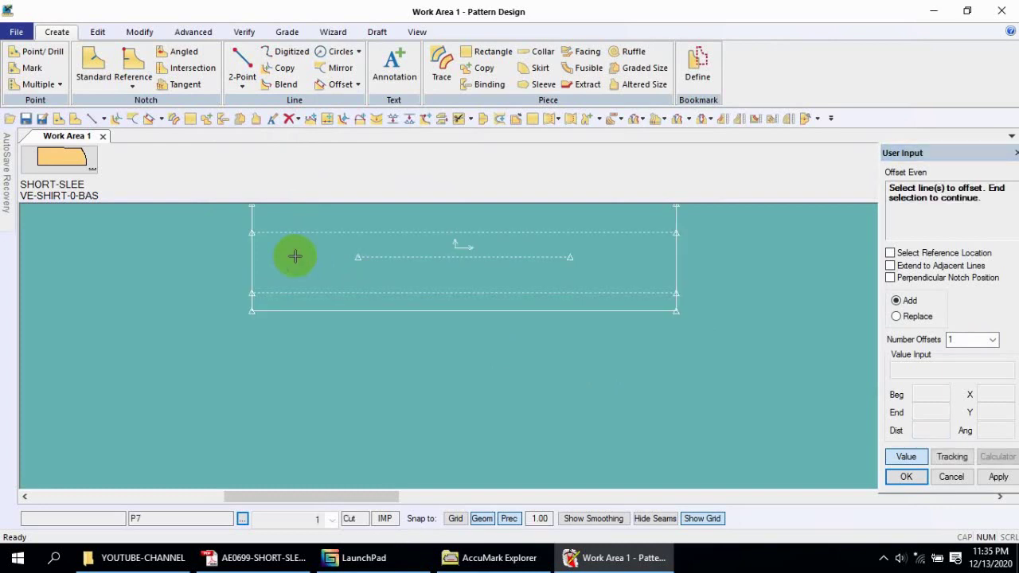
right_click(295, 255)
left_click(314, 259)
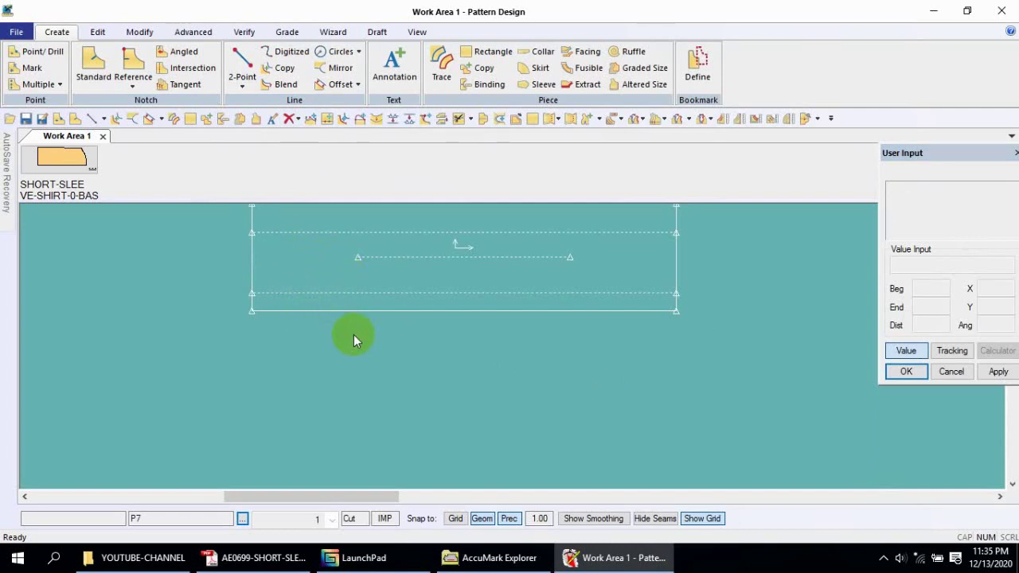
right_click(771, 76)
left_click(805, 121)
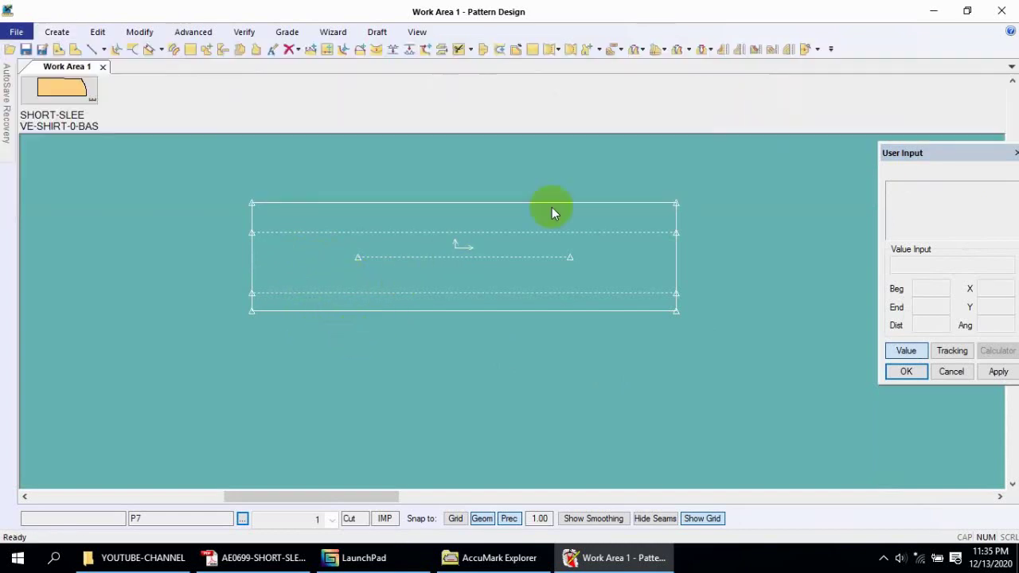
left_click_drag(409, 261, 371, 308)
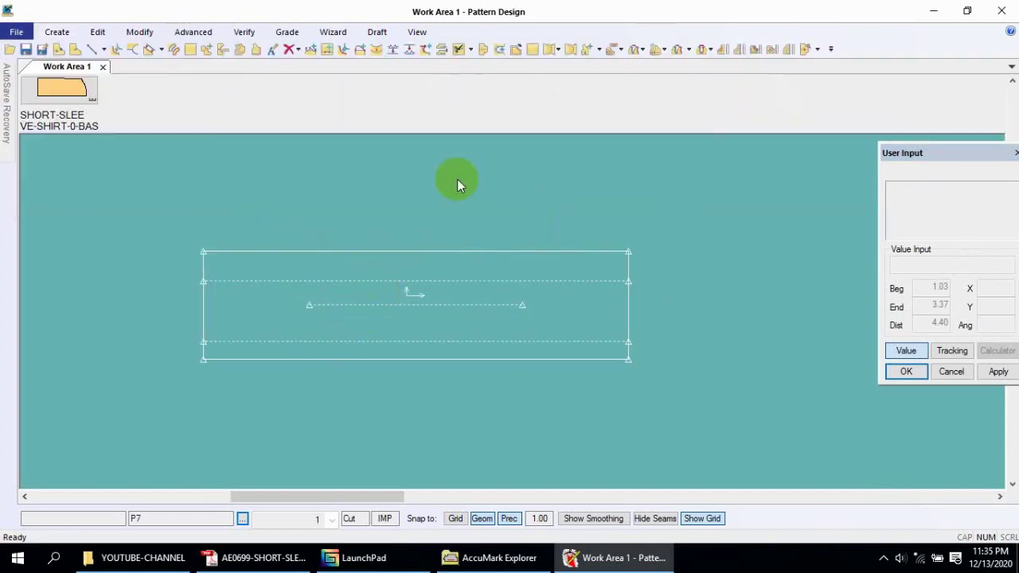
left_click(740, 48)
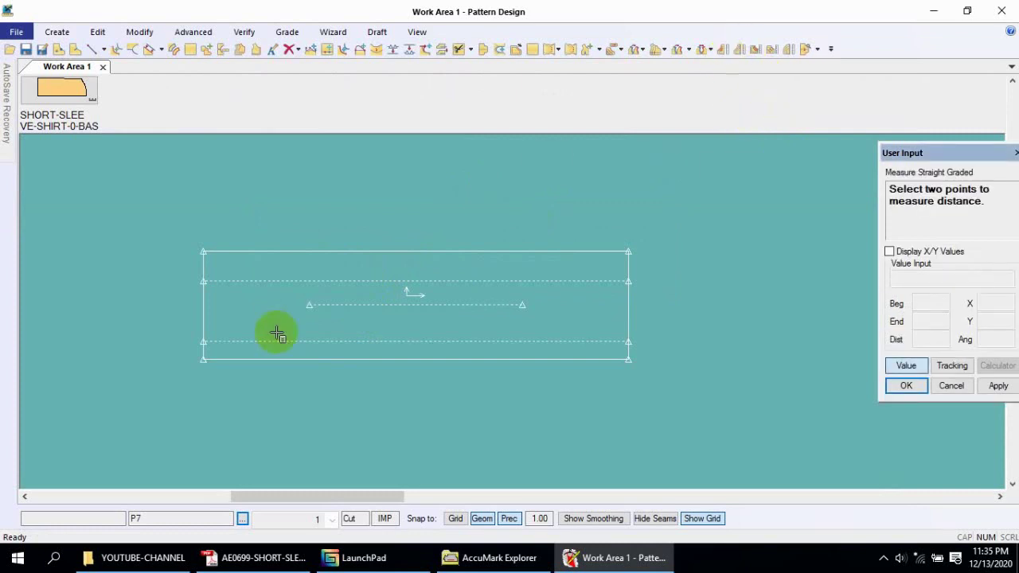
left_click(202, 341)
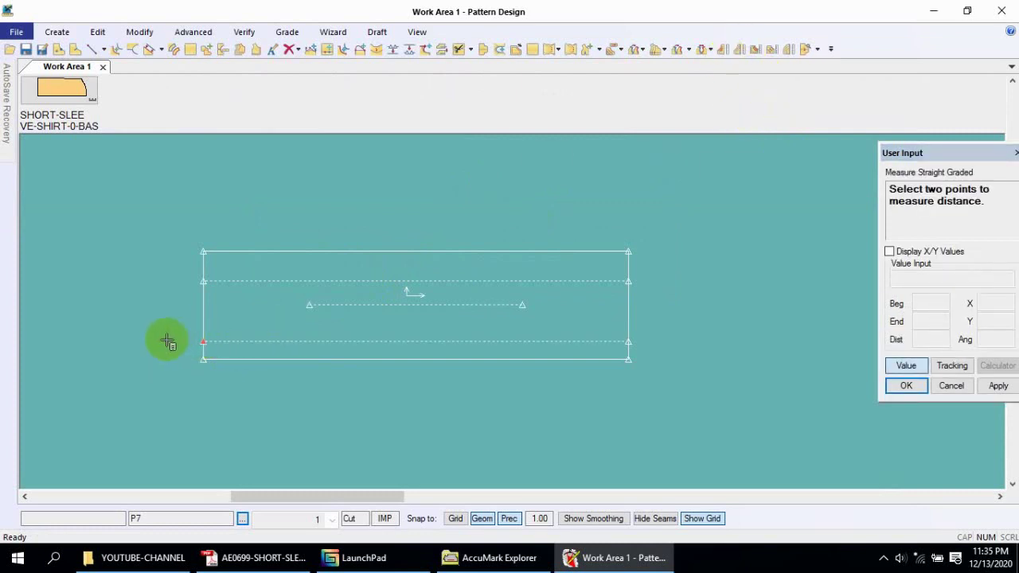
left_click(204, 280)
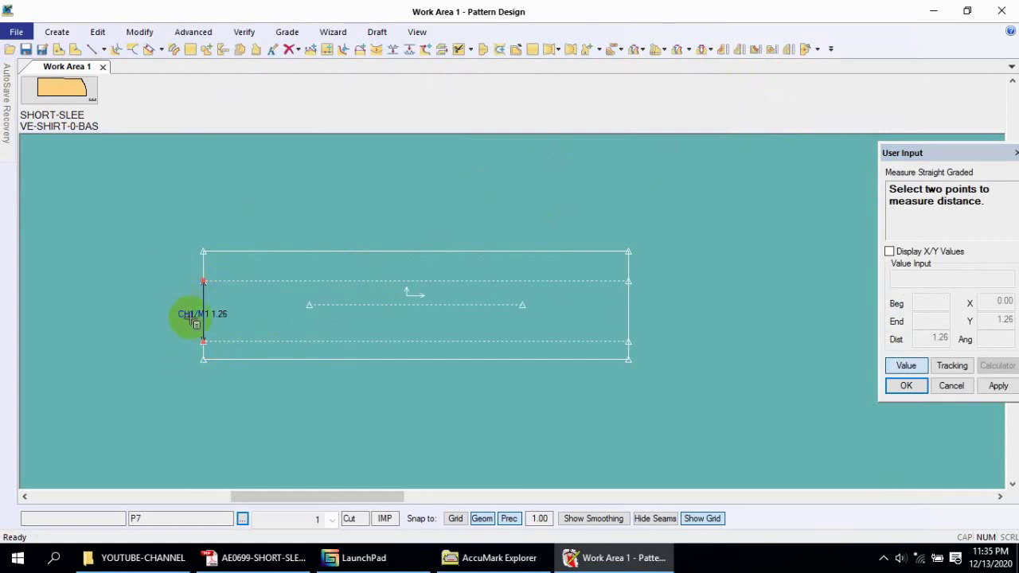
left_click(201, 251)
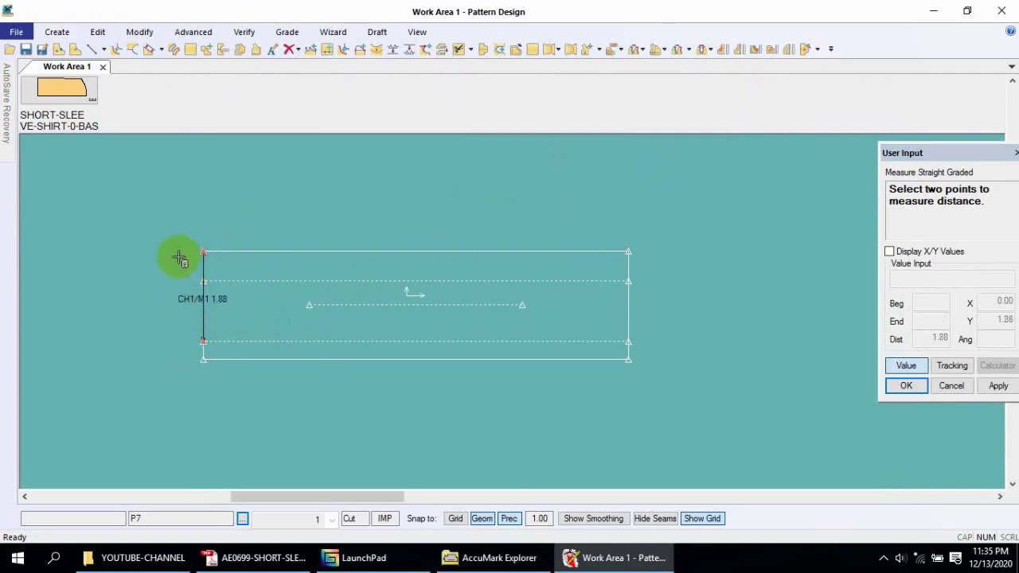
left_click(203, 359)
left_click(203, 361)
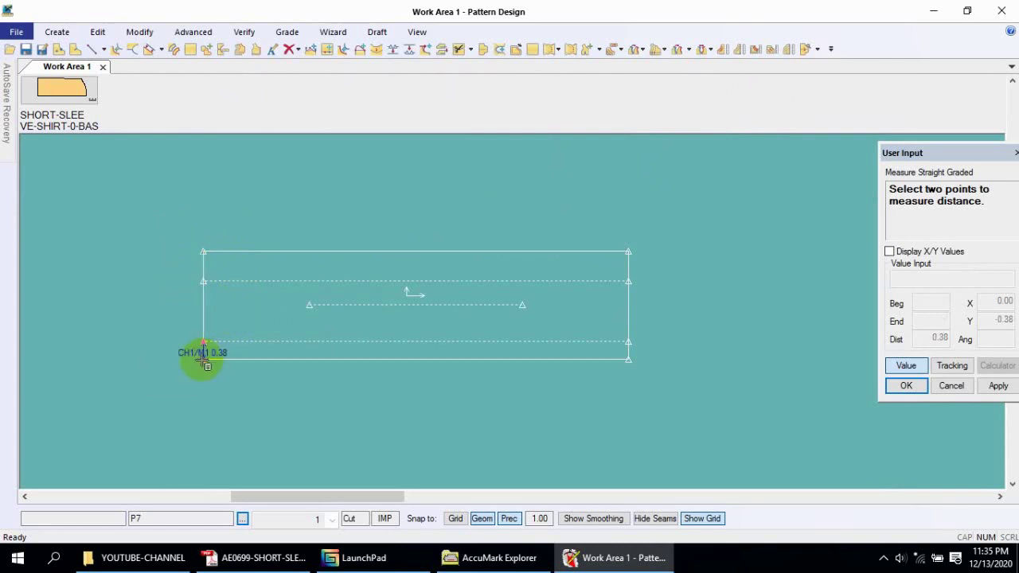
right_click(250, 309)
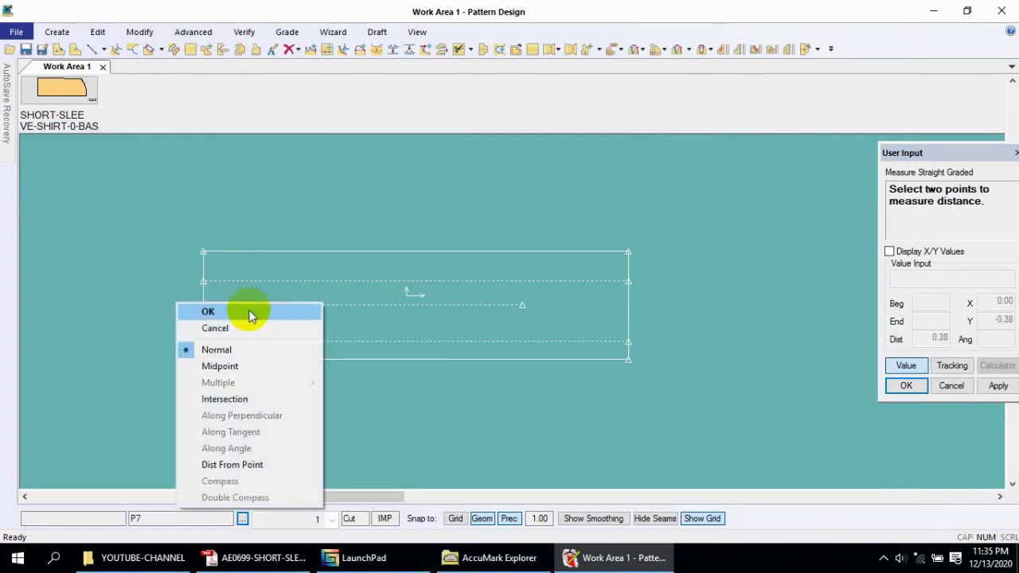
left_click(242, 329)
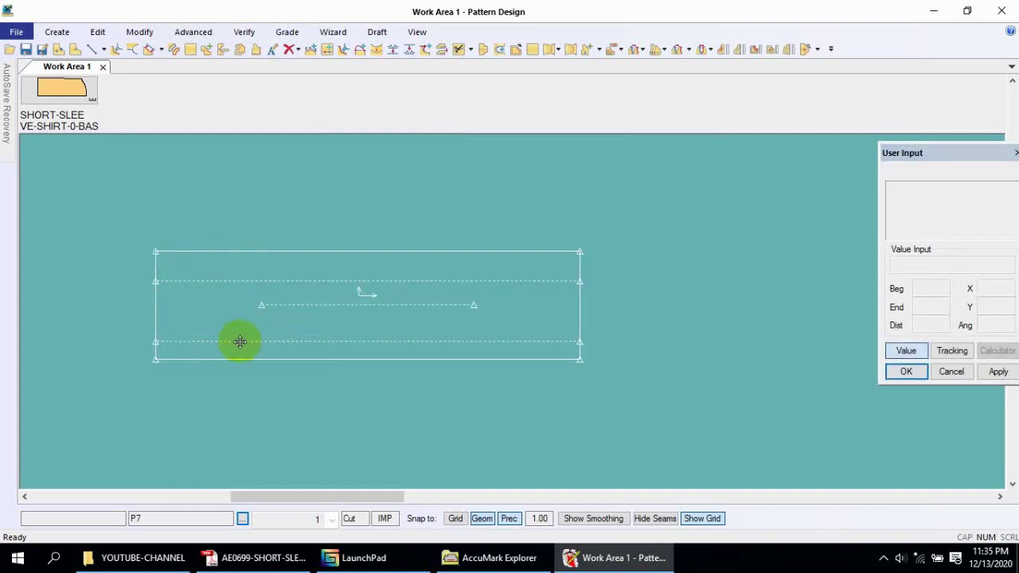
left_click_drag(273, 324, 232, 355)
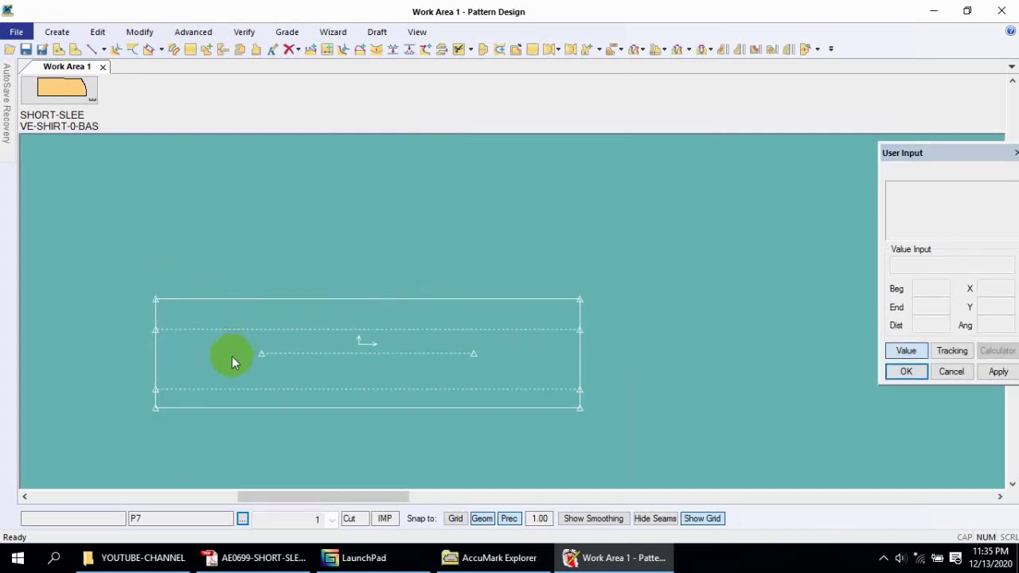
left_click_drag(261, 353, 265, 299)
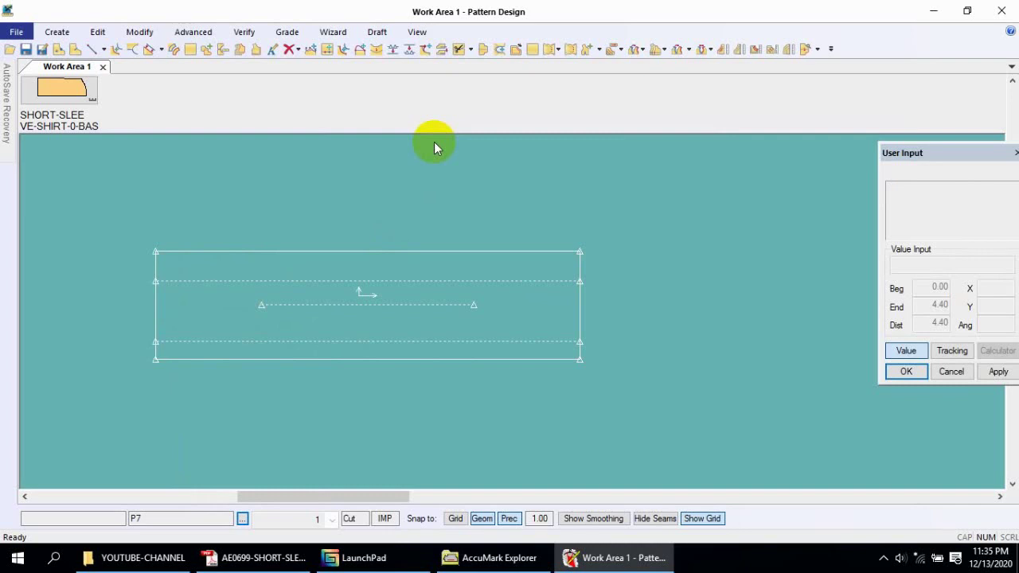
scroll(341, 266, "down", 1)
left_click_drag(340, 266, 374, 277)
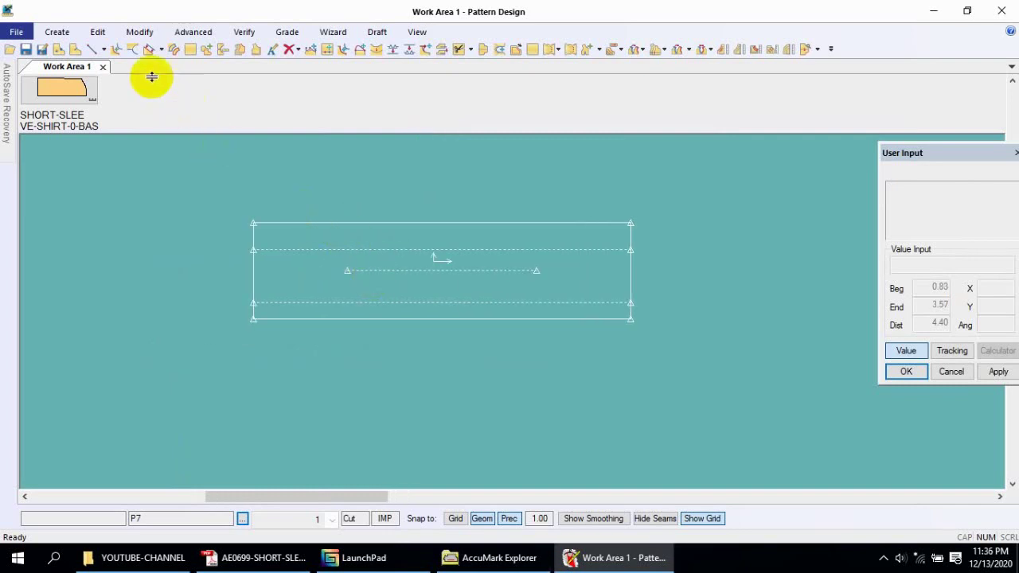
- Draw an 8.82-long 2-point curve from the lower seam line's left end to the bottom-right corner
left_click(57, 32)
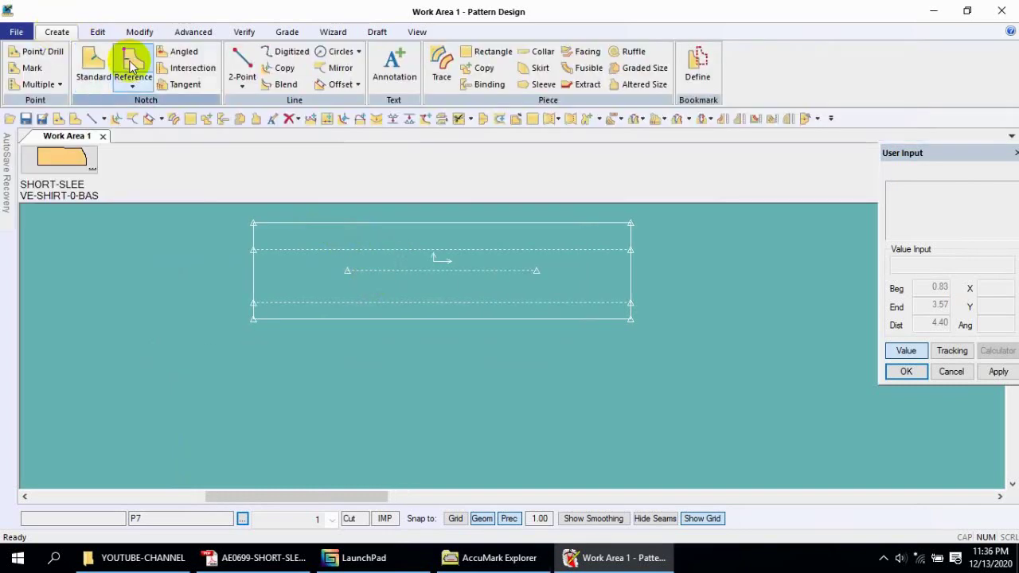
left_click(242, 85)
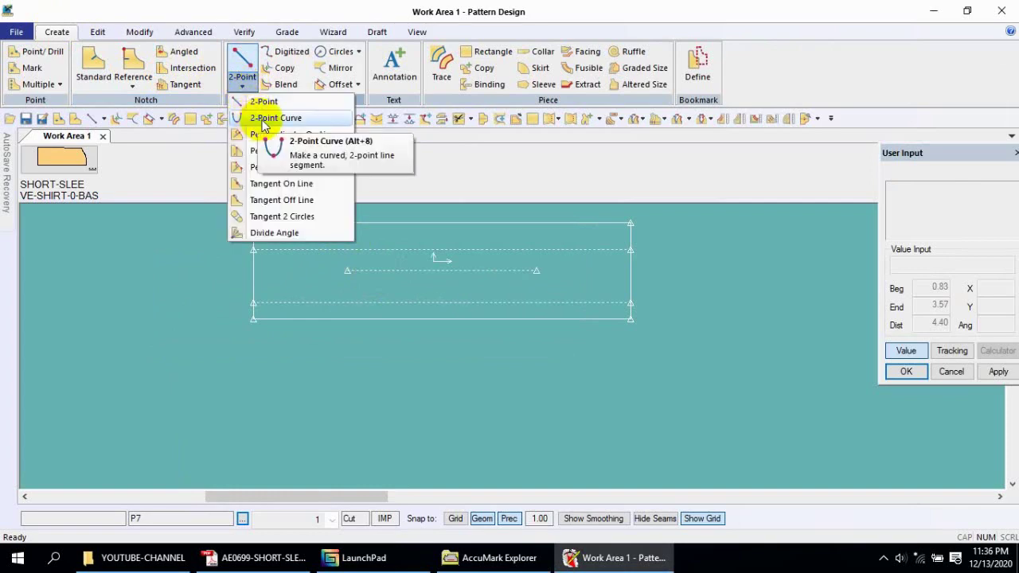
left_click(261, 118)
left_click(245, 302)
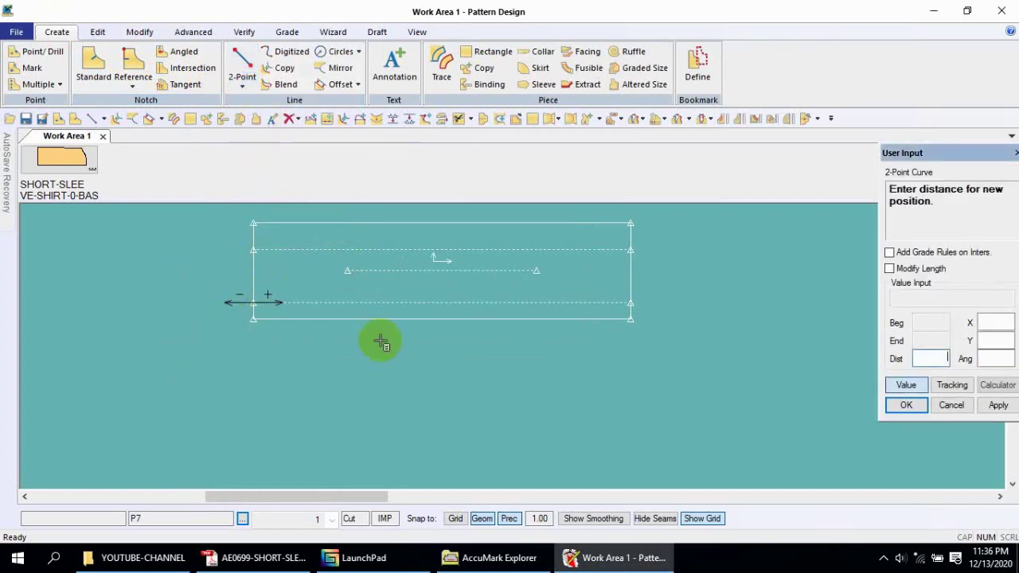
left_click(901, 388)
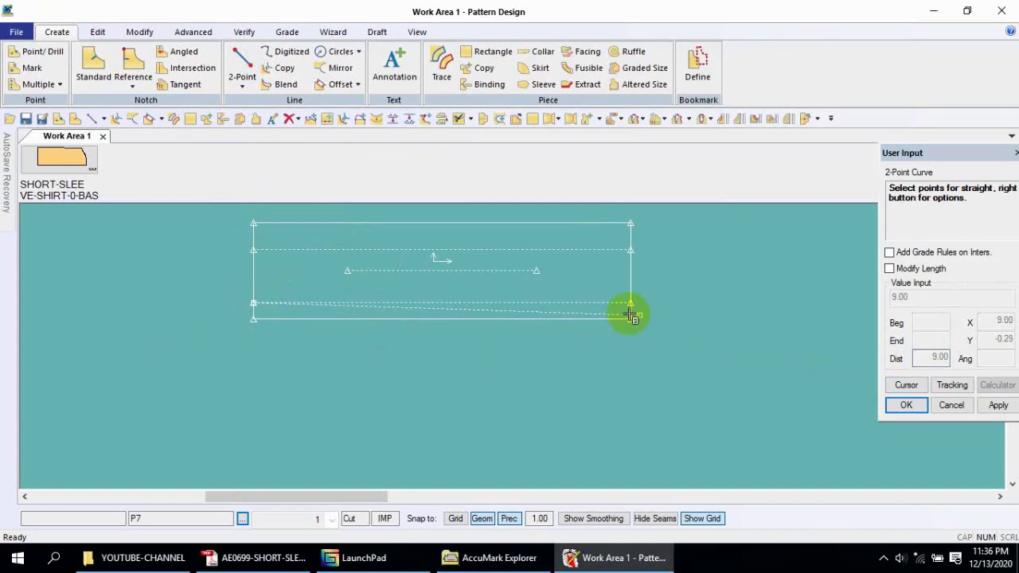
left_click(632, 319)
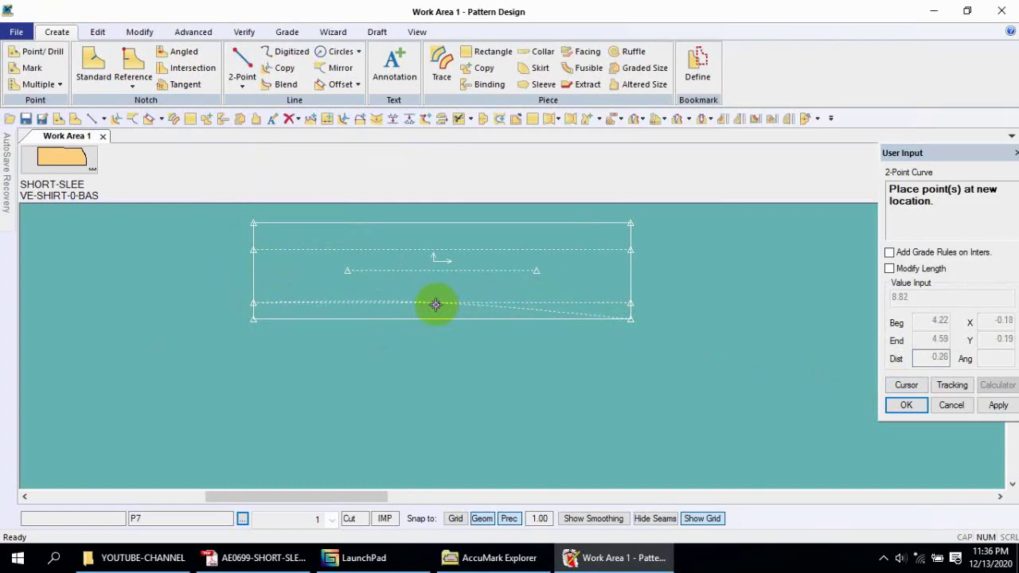
left_click(436, 304)
right_click(570, 255)
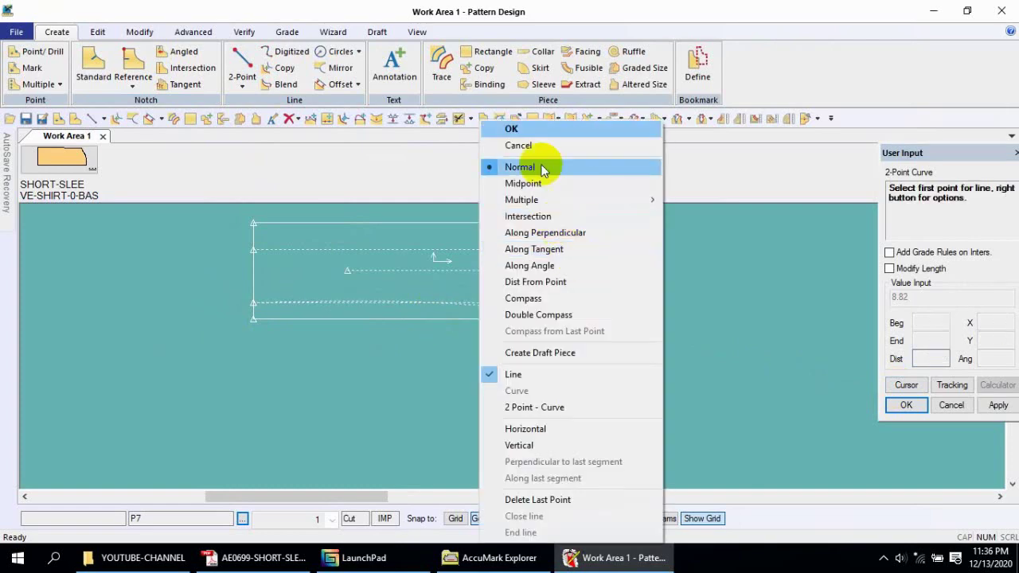
left_click(538, 131)
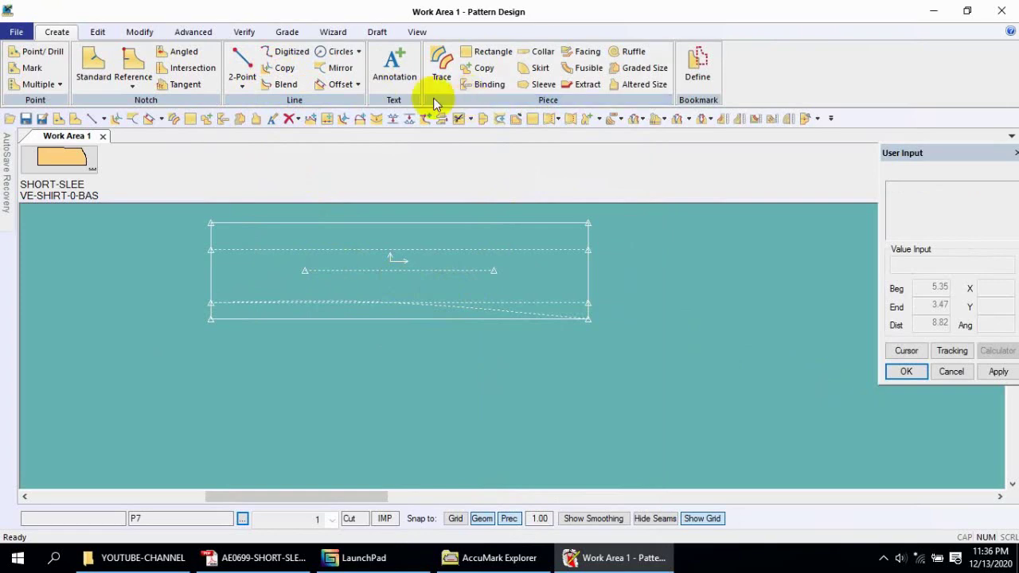
- Collapse the ribbon and smooth the sloping curve with smooth factor 0.005
right_click(814, 83)
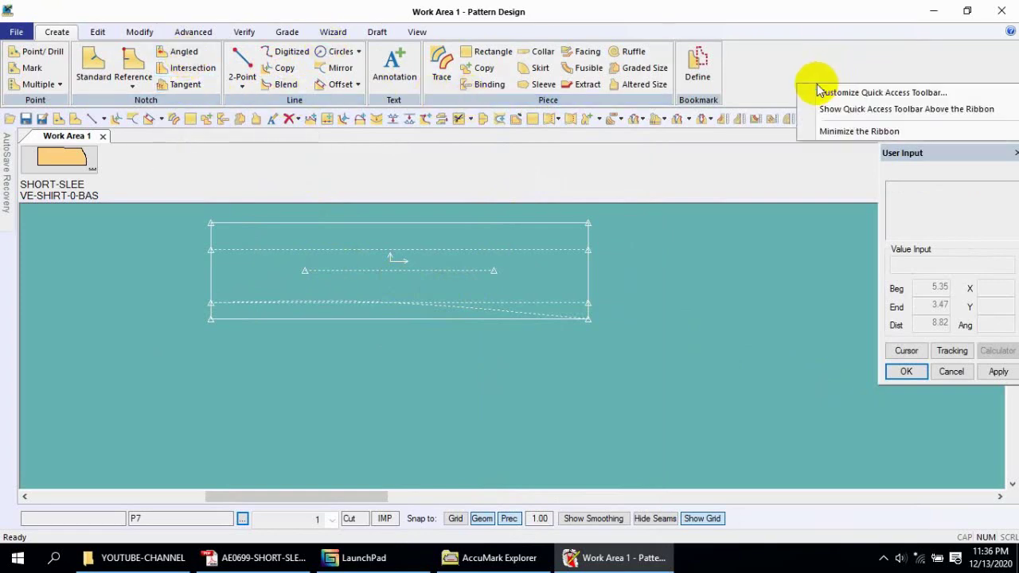
left_click(830, 130)
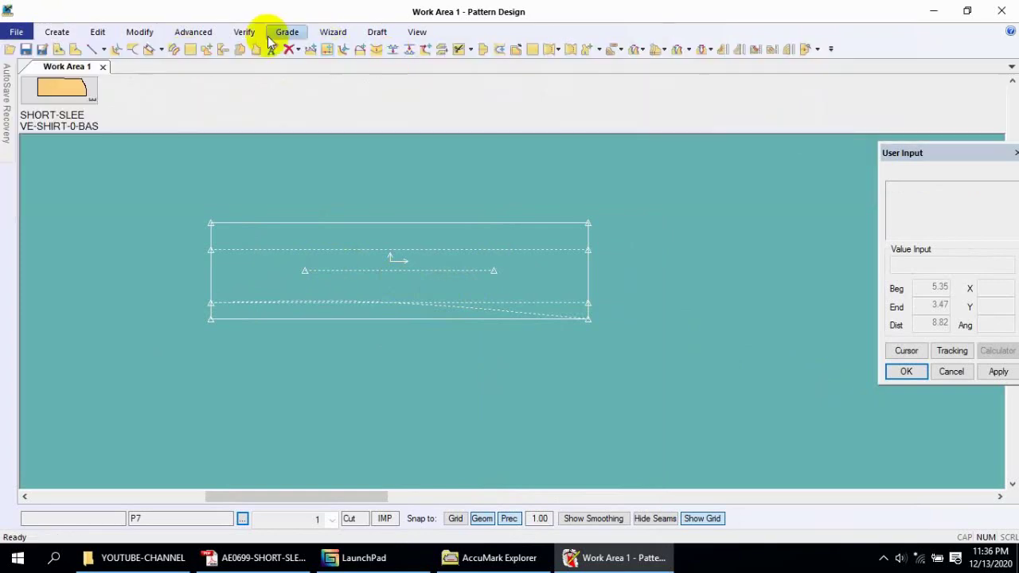
left_click(377, 50)
left_click(443, 305)
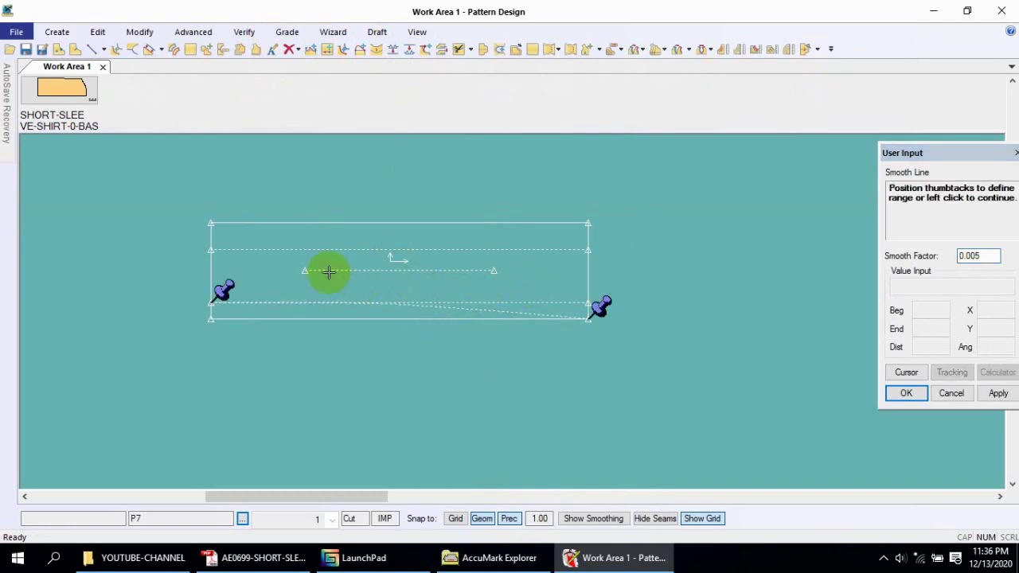
scroll(328, 262, "up", 1)
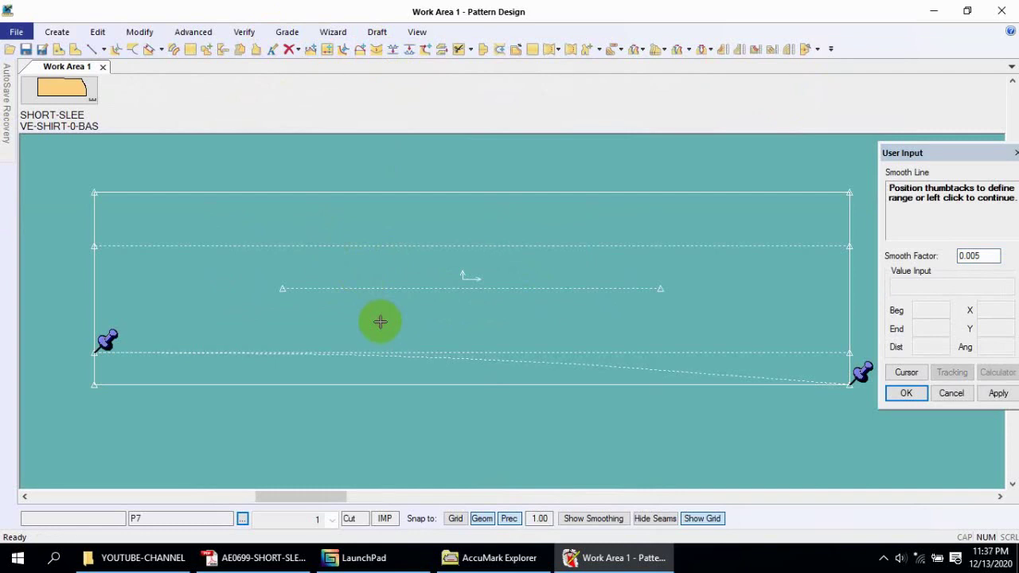
right_click(380, 322)
left_click(377, 341)
right_click(377, 321)
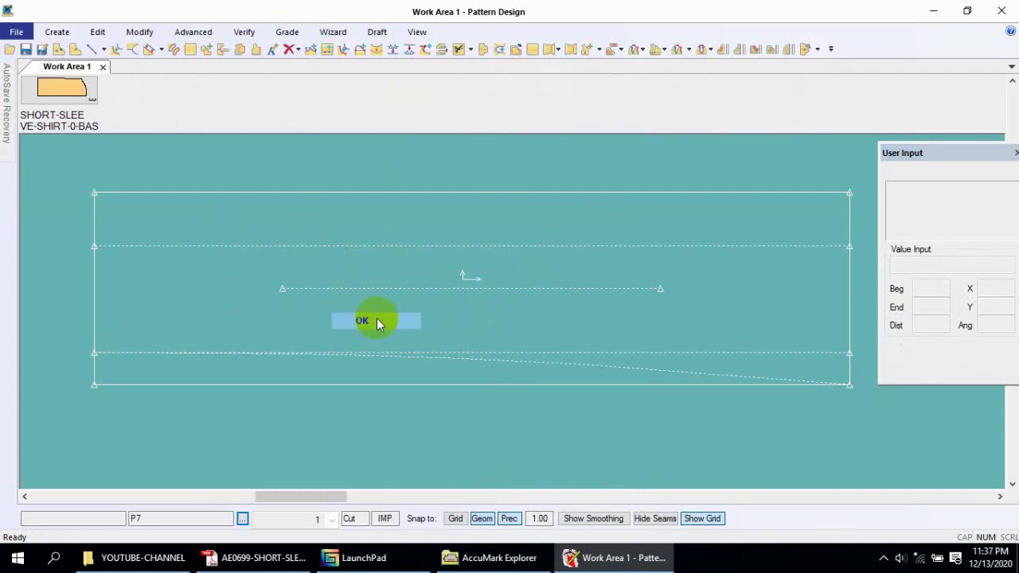
left_click(377, 321)
scroll(419, 316, "down", 1)
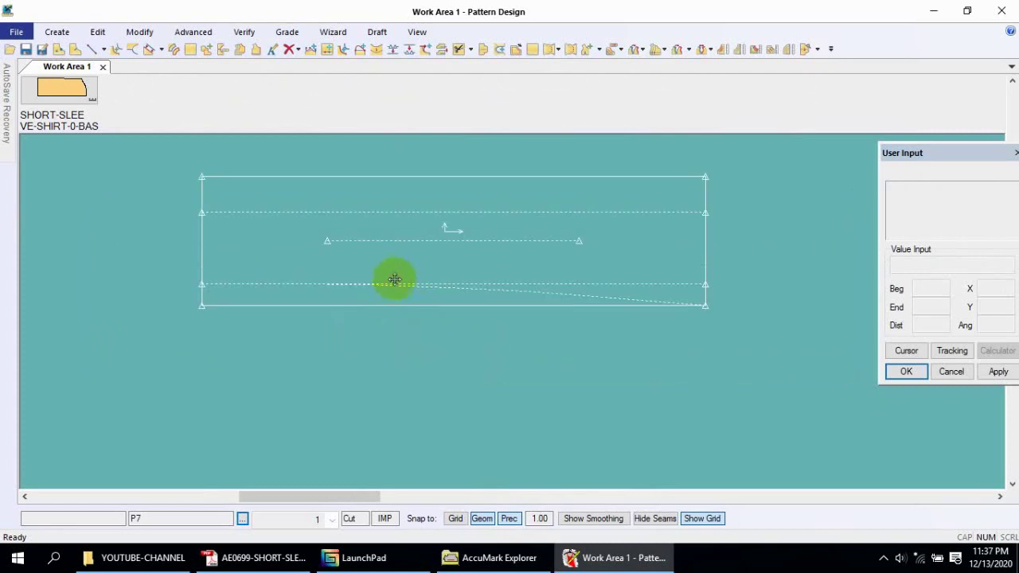
- Offset the sloping line evenly by 1.25 above it, toward the piece's right edge
middle_click_drag(394, 279, 393, 298)
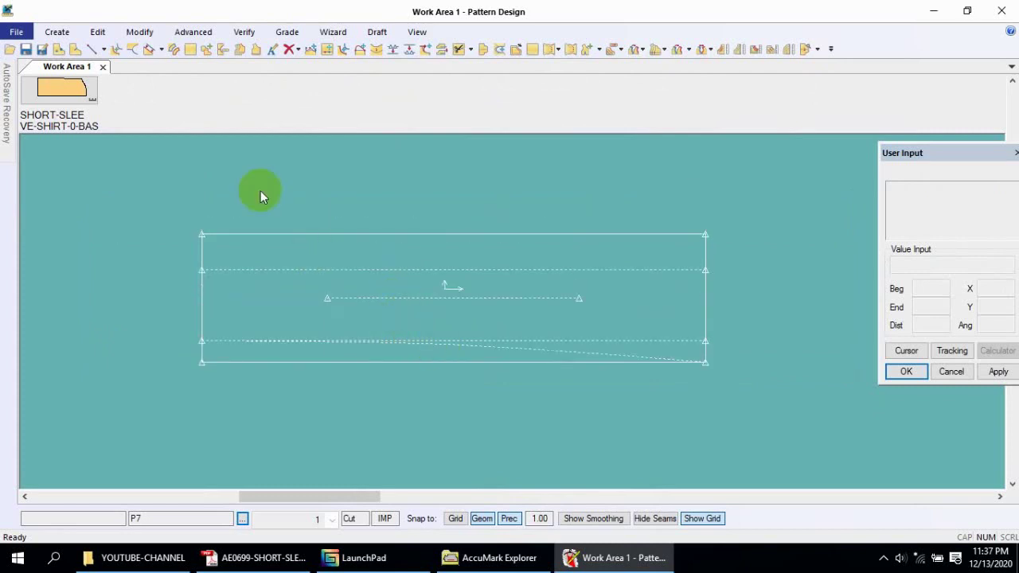
left_click(59, 32)
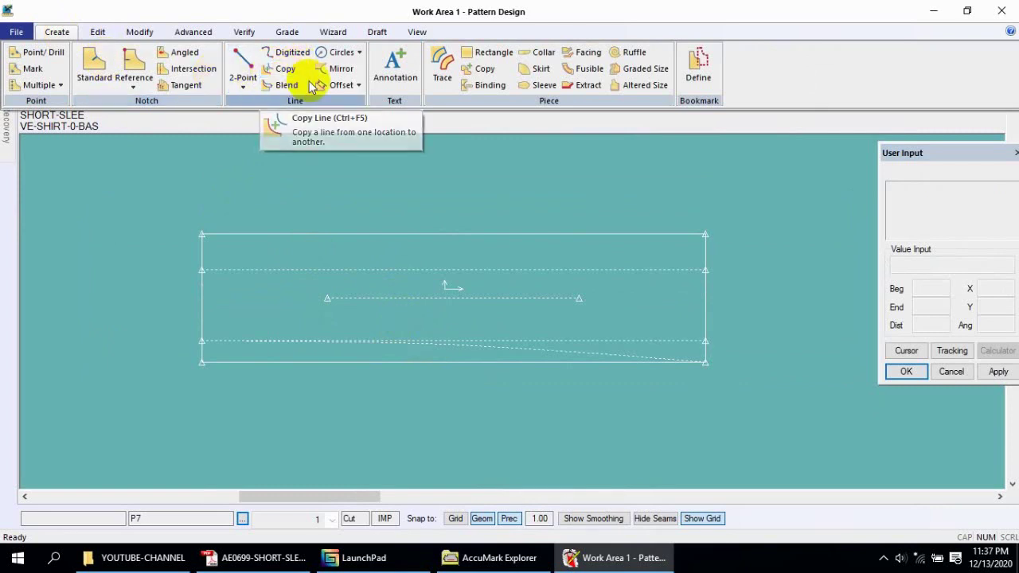
left_click(333, 86)
left_click(414, 350)
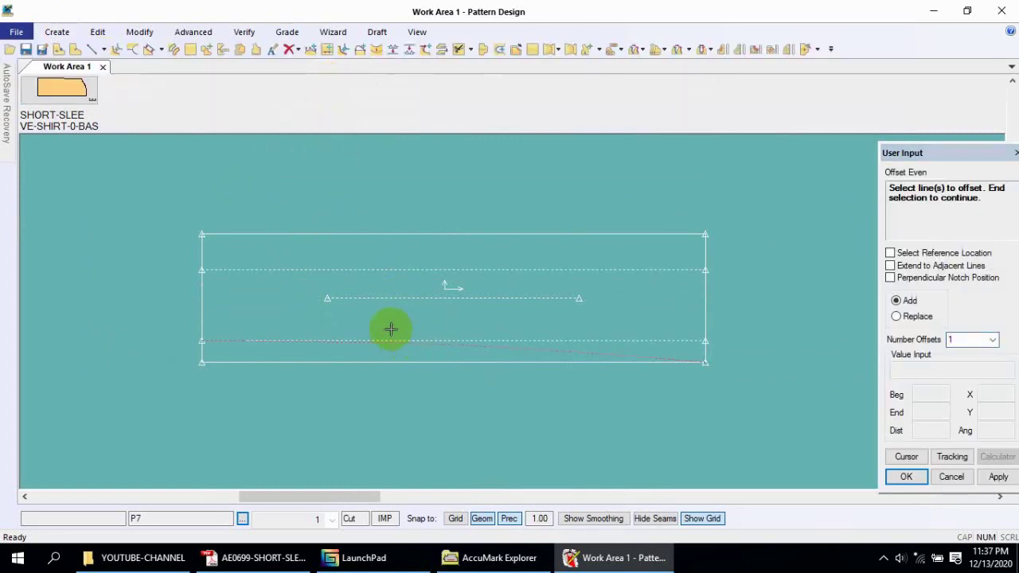
right_click(391, 329)
left_click(392, 310)
type("1.25")
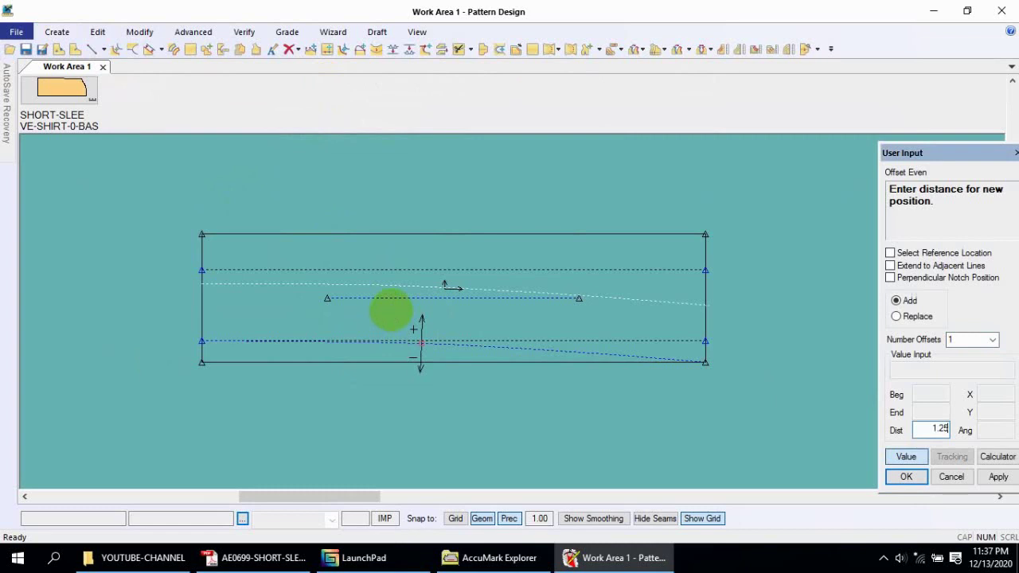
key("Return")
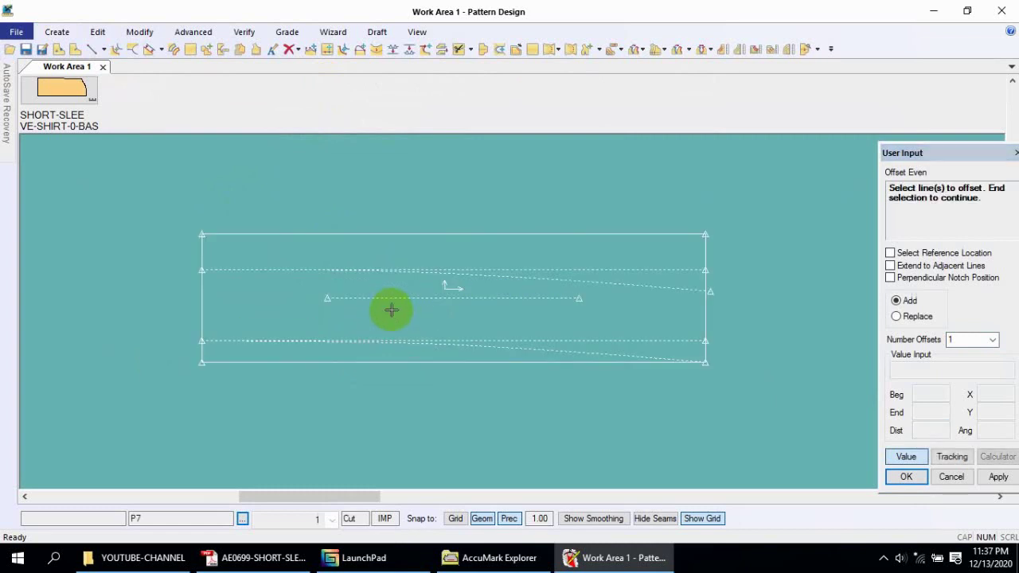
right_click(384, 306)
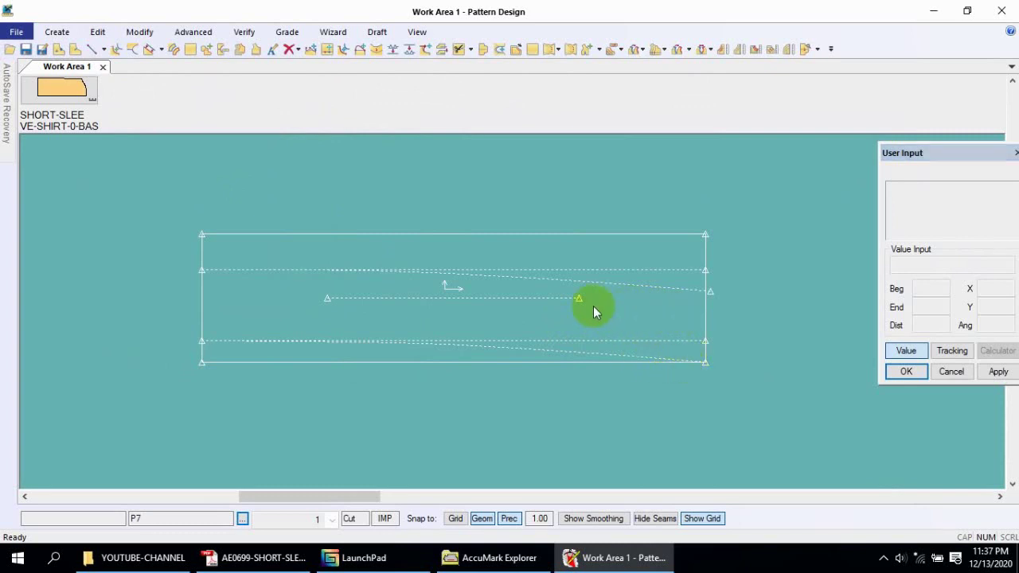
- Drop the small collar piece at its new spot on the canvas
scroll(549, 309, "down", 2)
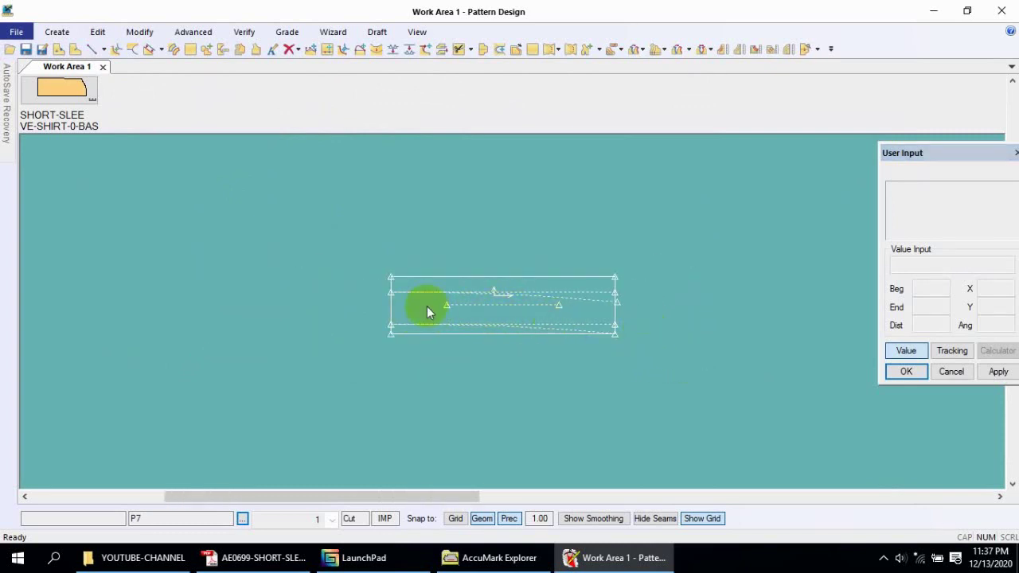
scroll(223, 300, "down", 2)
scroll(509, 352, "up", 1)
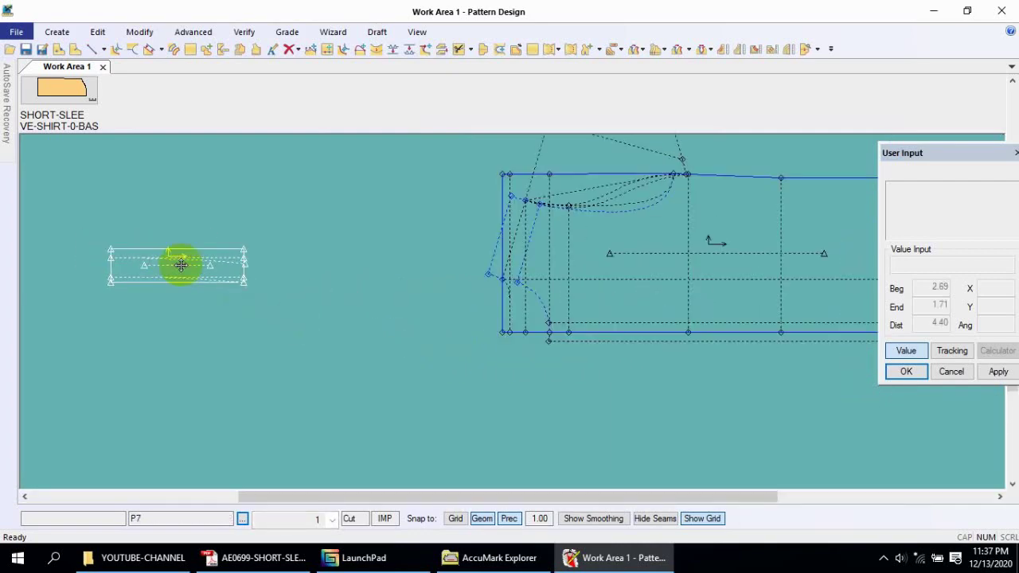
left_click(343, 303)
scroll(288, 310, "up", 2)
scroll(156, 295, "down", 1)
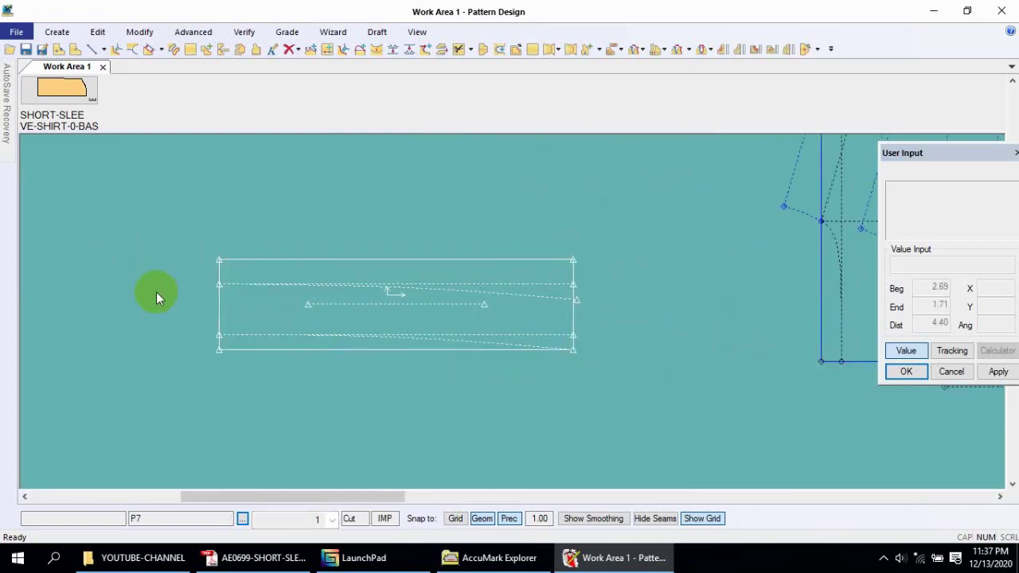
scroll(156, 296, "down", 1)
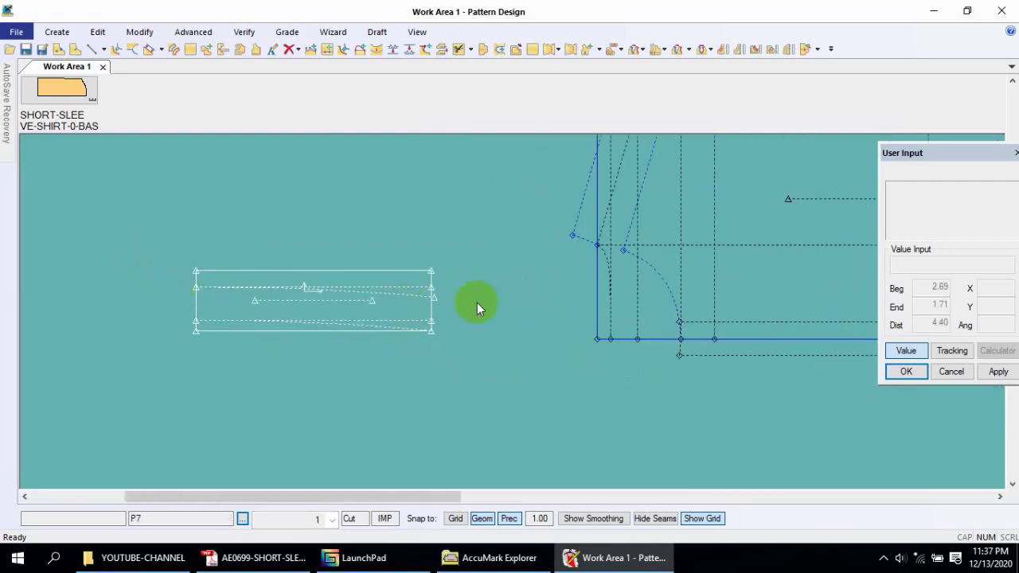
- Measure the short neckline-corner line and the neckline curve separately with graded line length
left_click(720, 49)
left_click(586, 241)
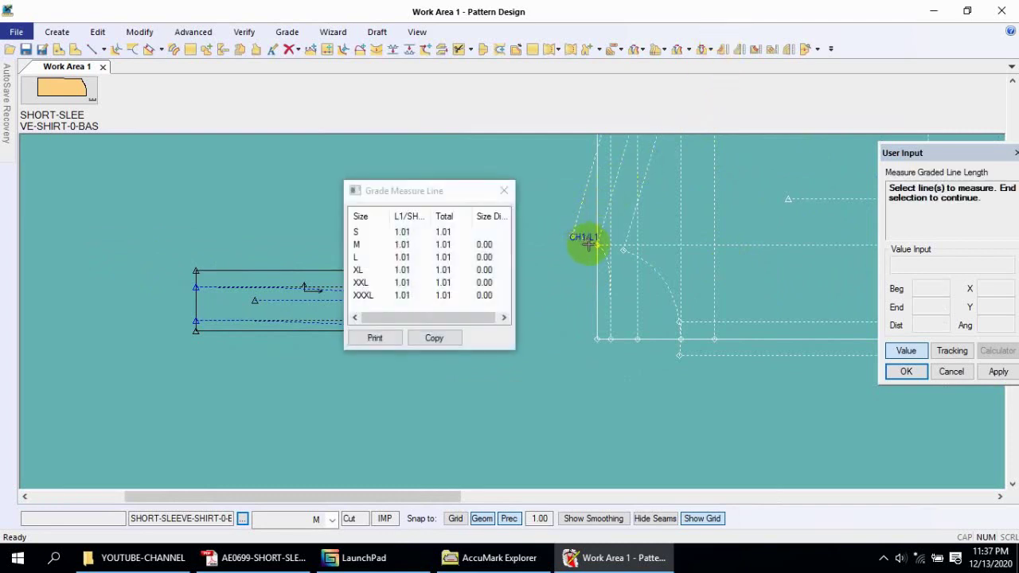
left_click(504, 190)
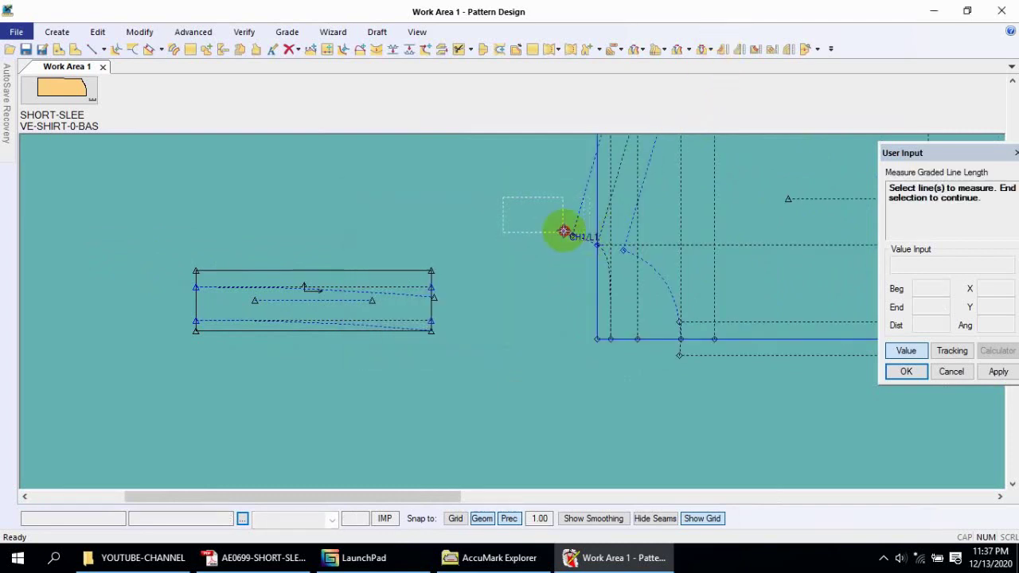
right_click(564, 230)
left_click(534, 230)
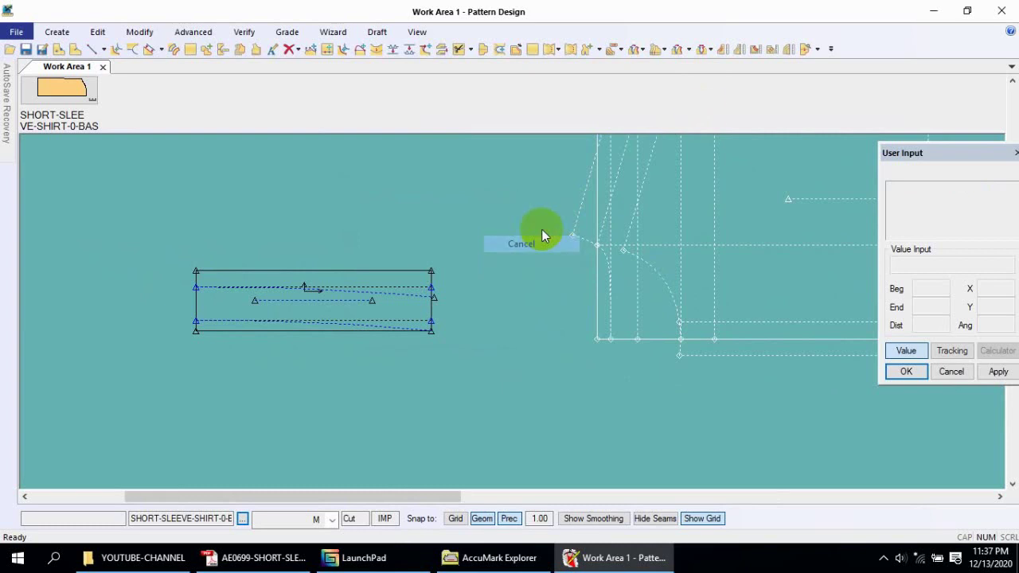
left_click(721, 49)
left_click(651, 271)
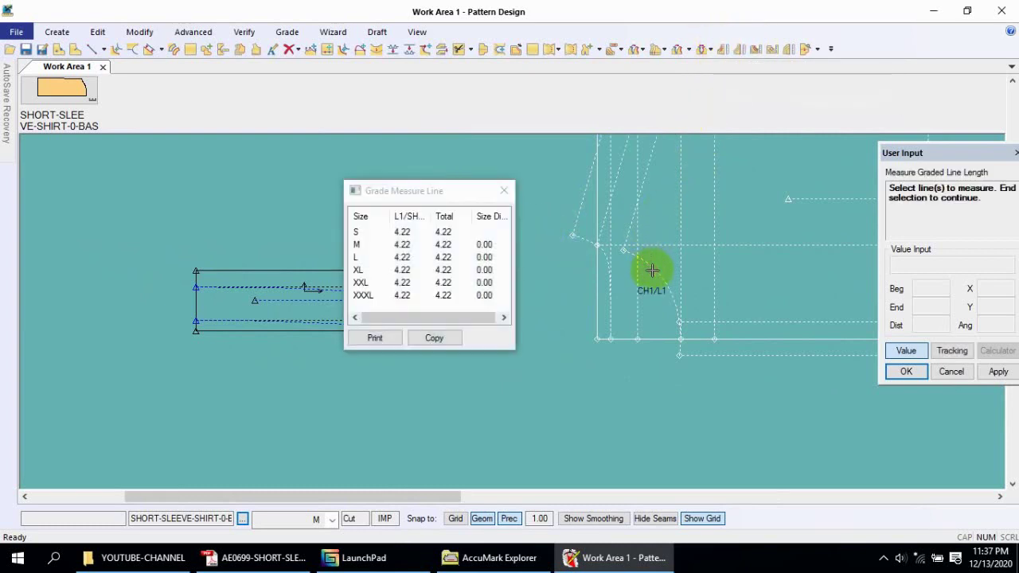
right_click(665, 237)
left_click(674, 255)
- Measure a neckline line and the neckline curve together, then clear the measurement
left_click(722, 51)
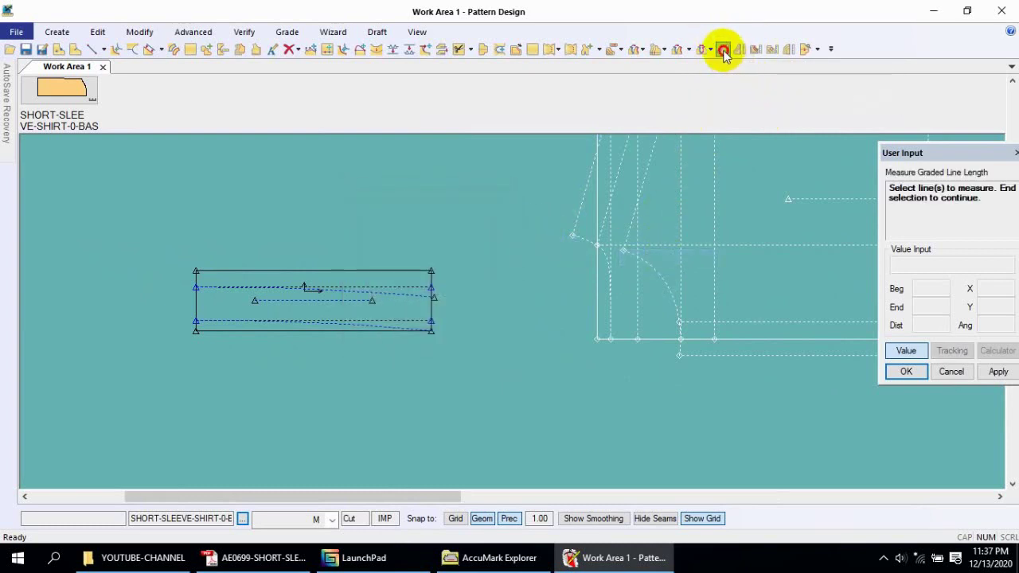
left_click(730, 273)
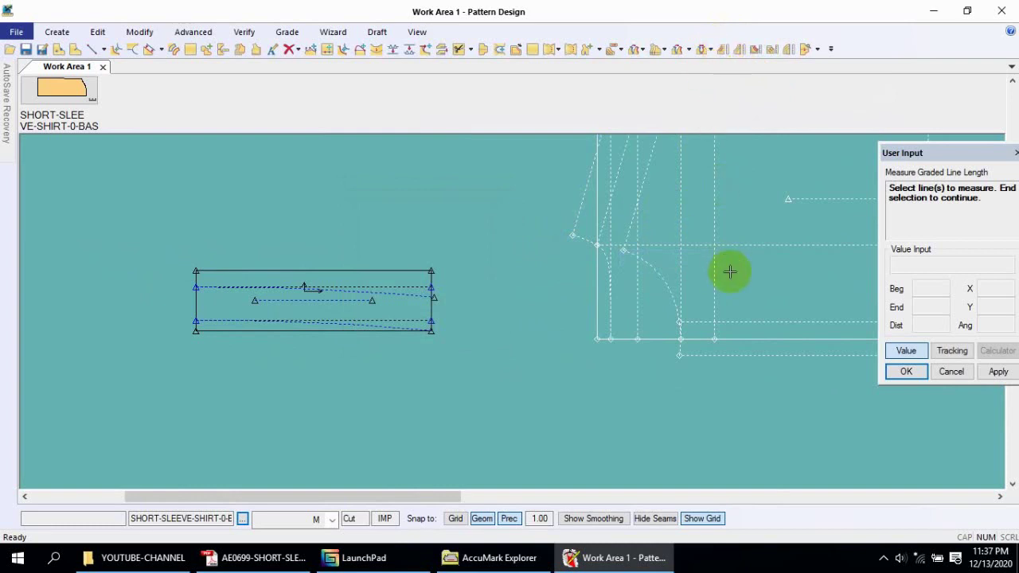
left_click(669, 293)
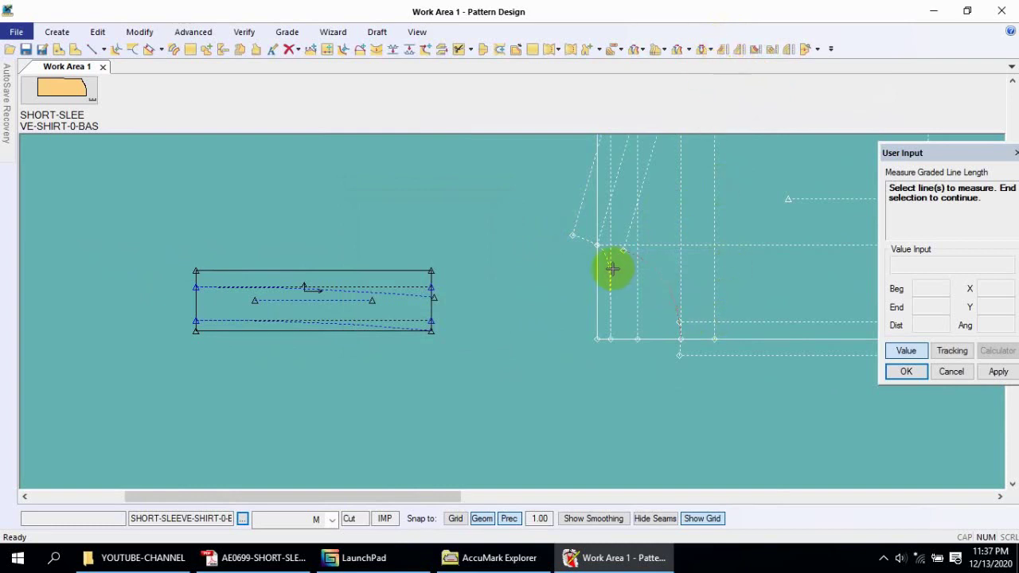
right_click(593, 248)
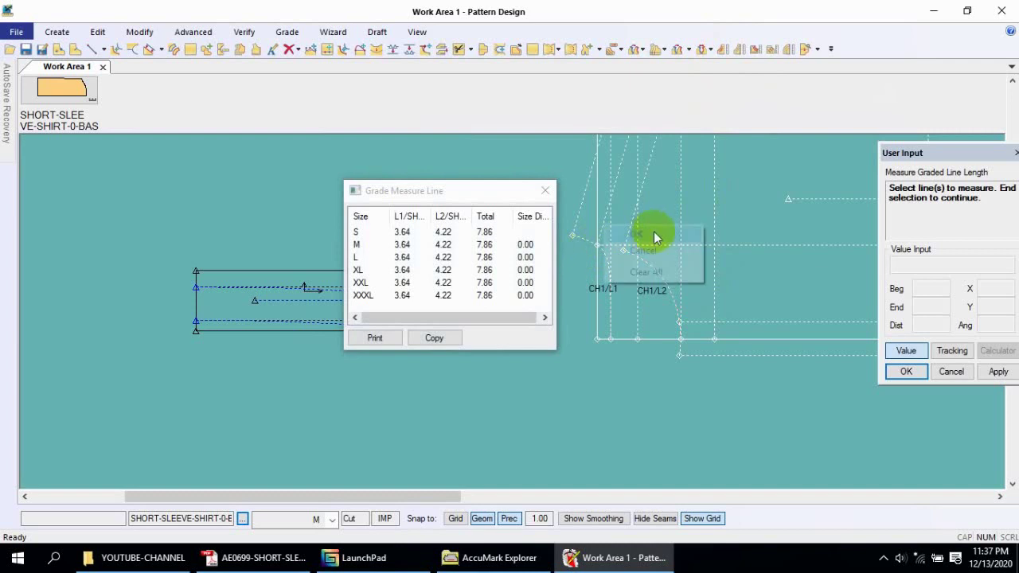
right_click(649, 232)
left_click(653, 250)
- Measure all three neckline lines (3.64, 4.22, 1.01) for 8.87 total, then close the table
left_click(723, 52)
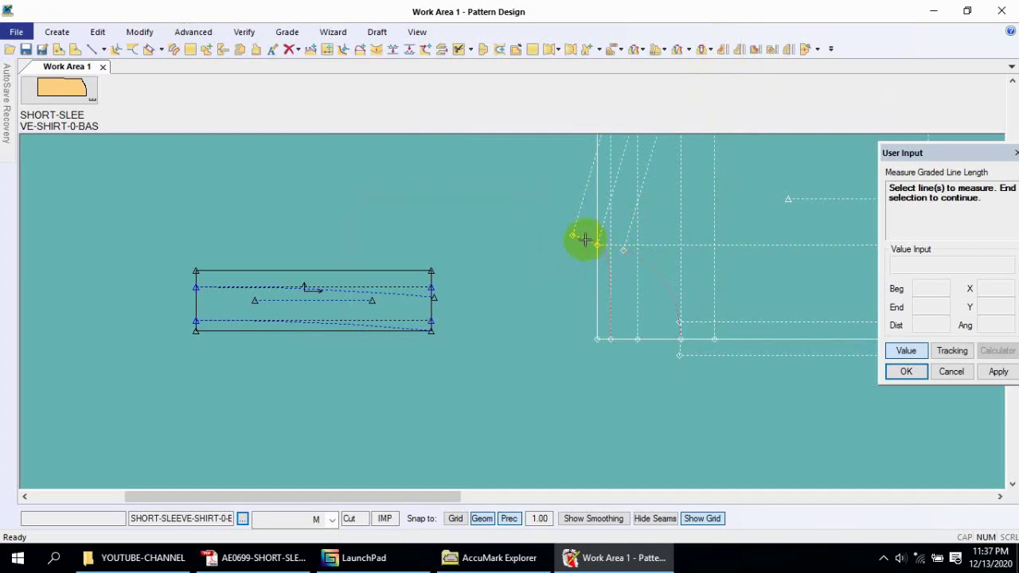
left_click(585, 240)
right_click(525, 199)
left_click(521, 201)
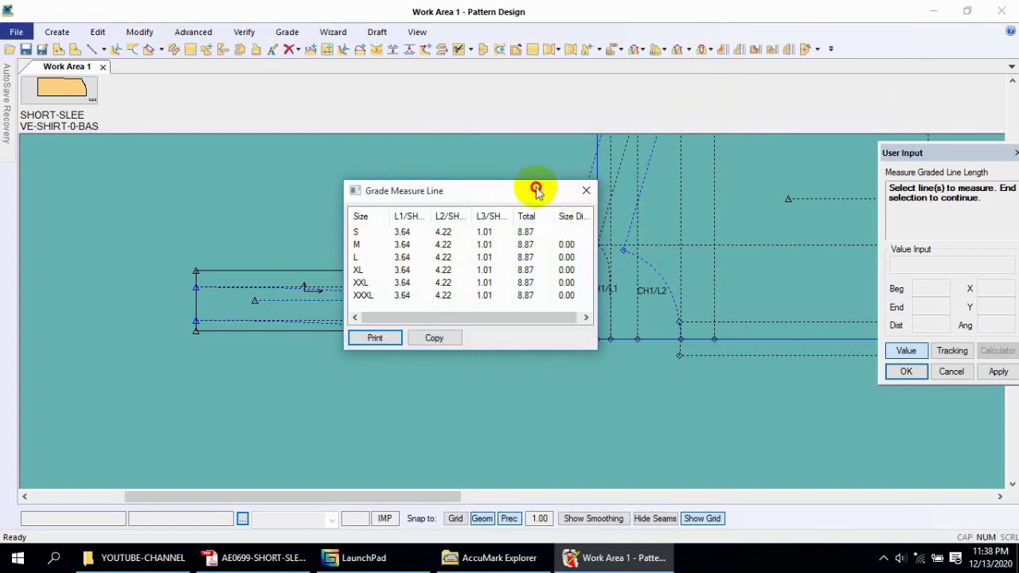
right_click(671, 198)
left_click(508, 191)
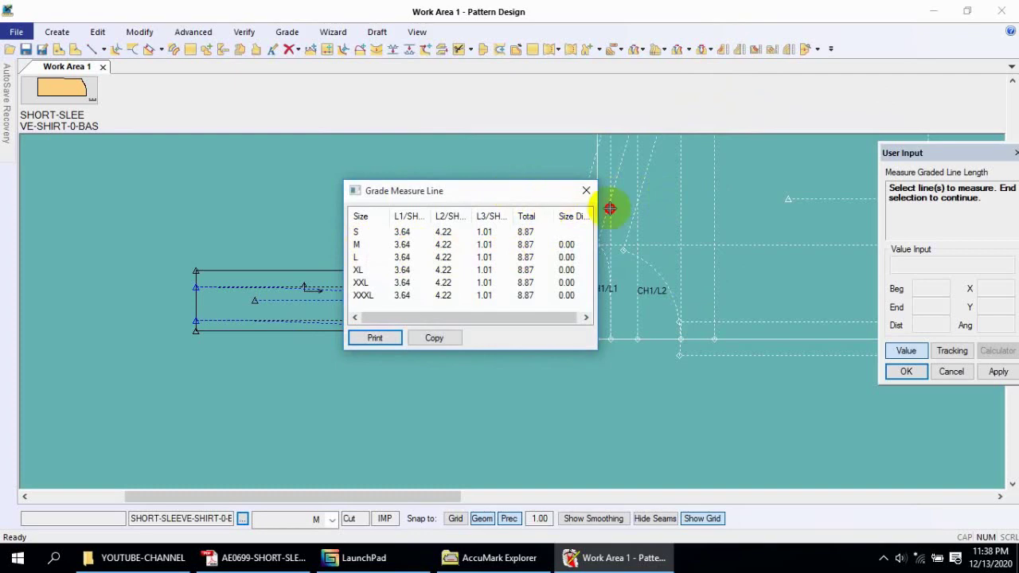
left_click_drag(514, 193, 743, 211)
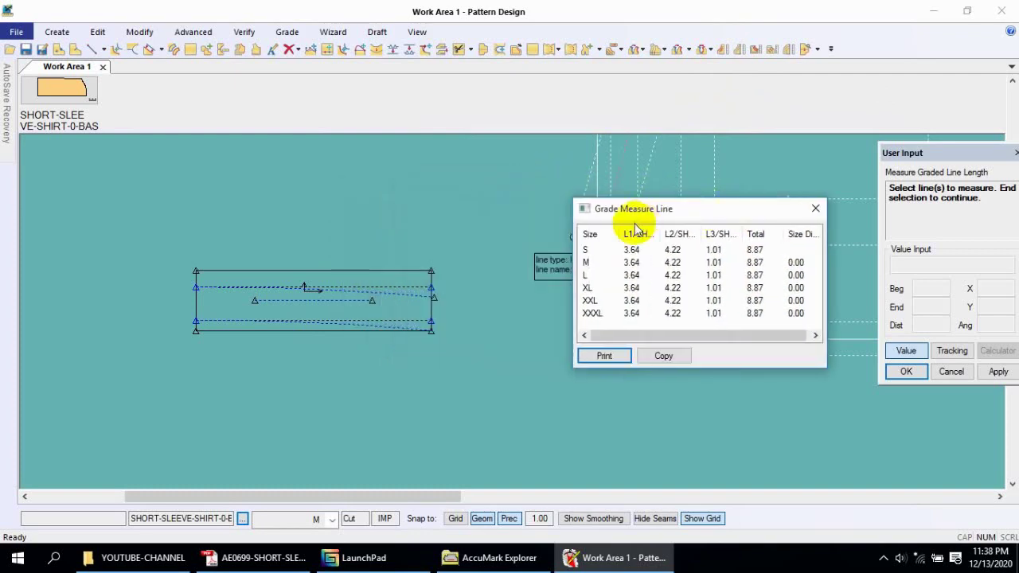
left_click(619, 169)
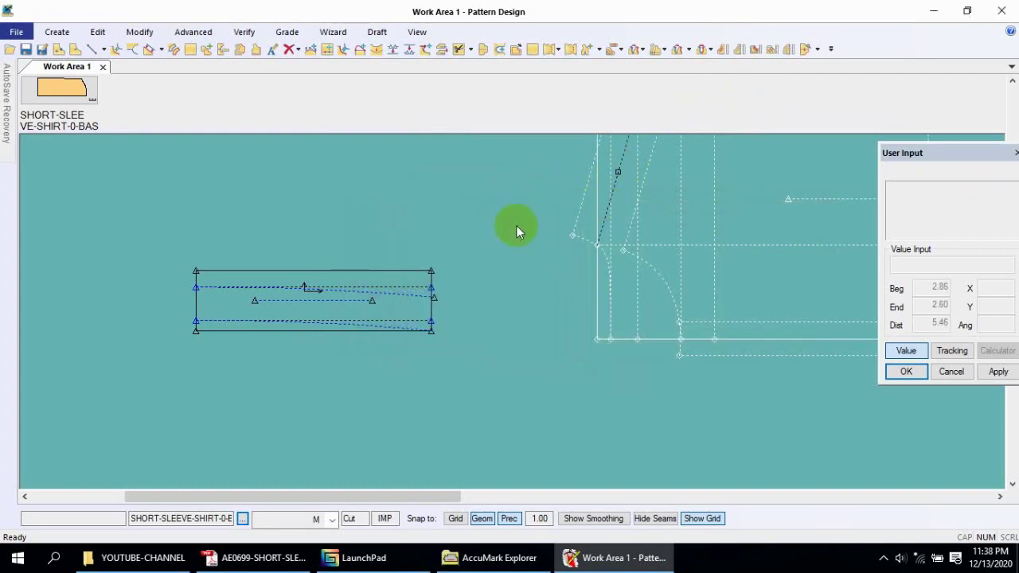
left_click(725, 50)
- Measure the collar band's long edge at 8.91 and close the measurement table
left_click(407, 294)
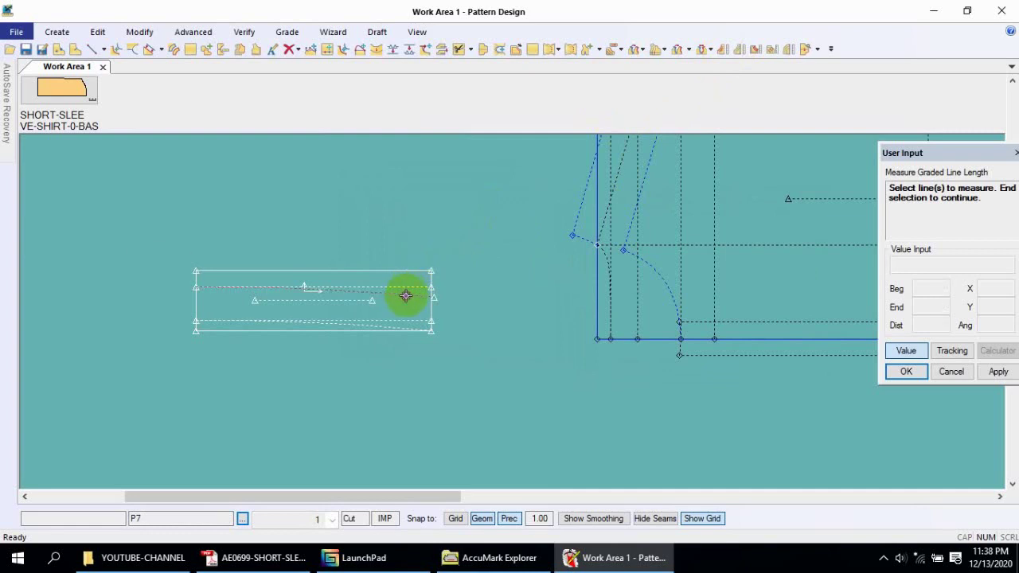
right_click(471, 264)
left_click(469, 264)
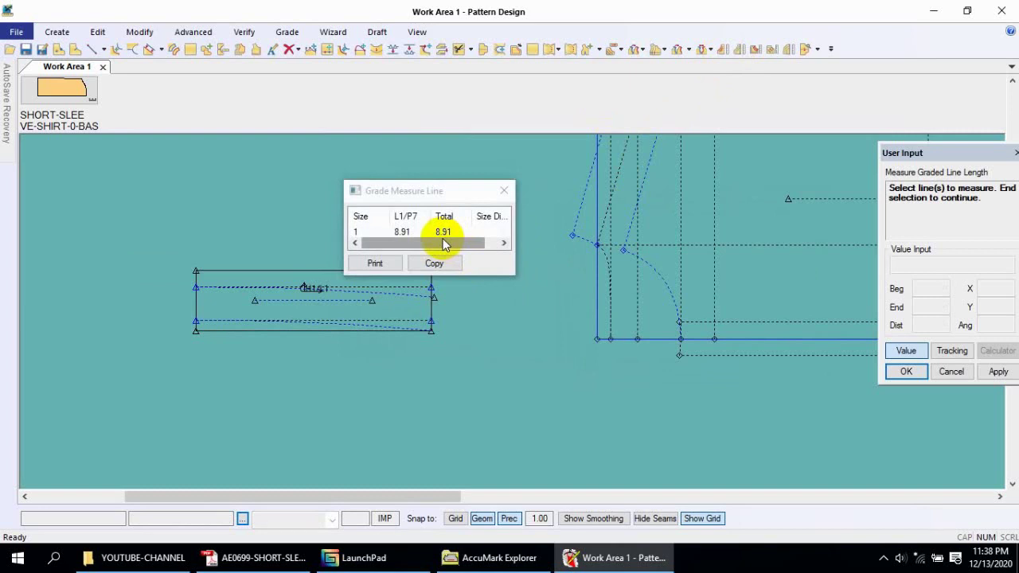
left_click(503, 192)
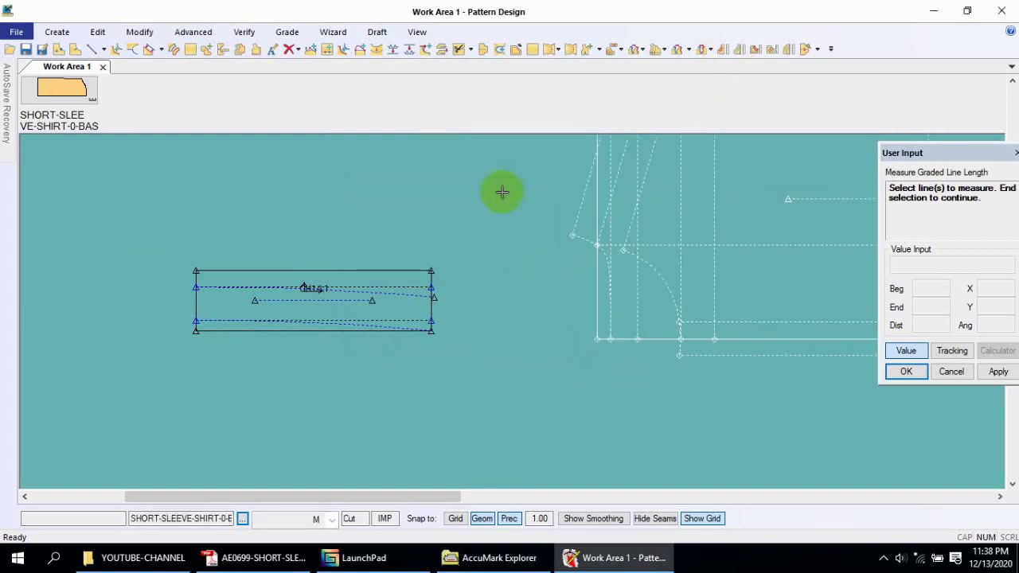
right_click(500, 191)
left_click(502, 200)
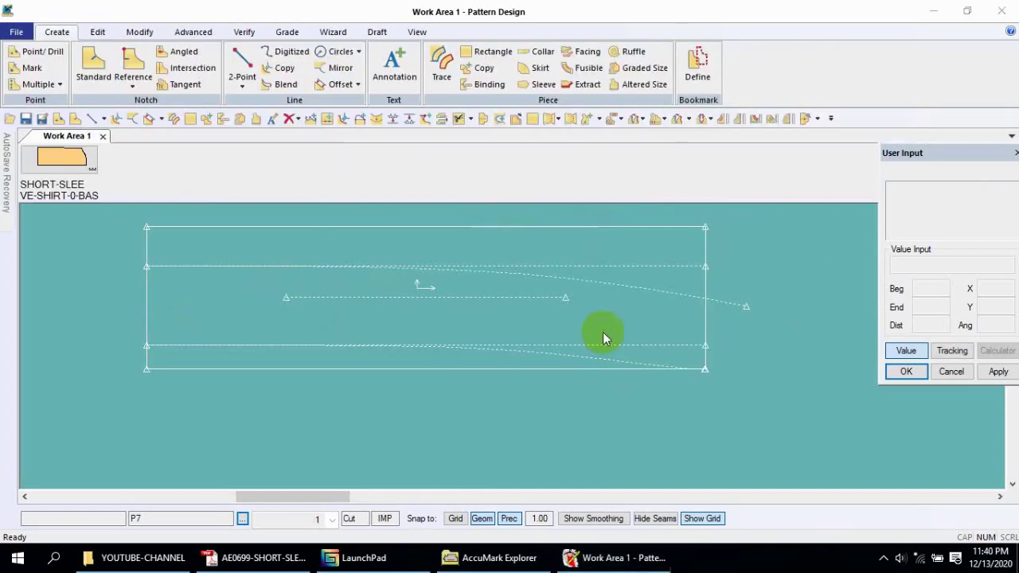
- Move the collar band piece to sit just left of the shirt neckline
scroll(319, 344, "down", 1)
scroll(319, 350, "down", 1)
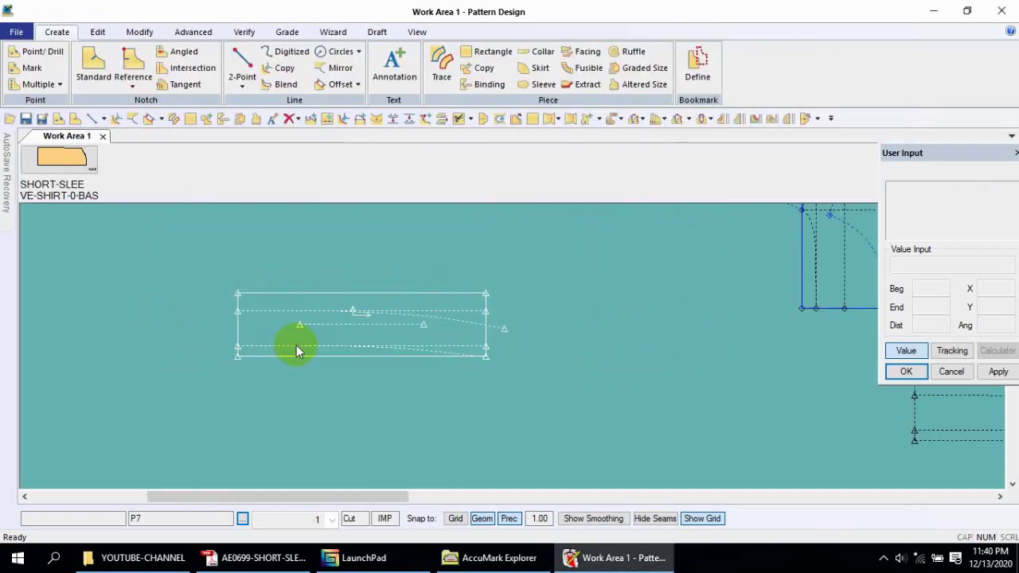
left_click_drag(466, 345, 391, 339)
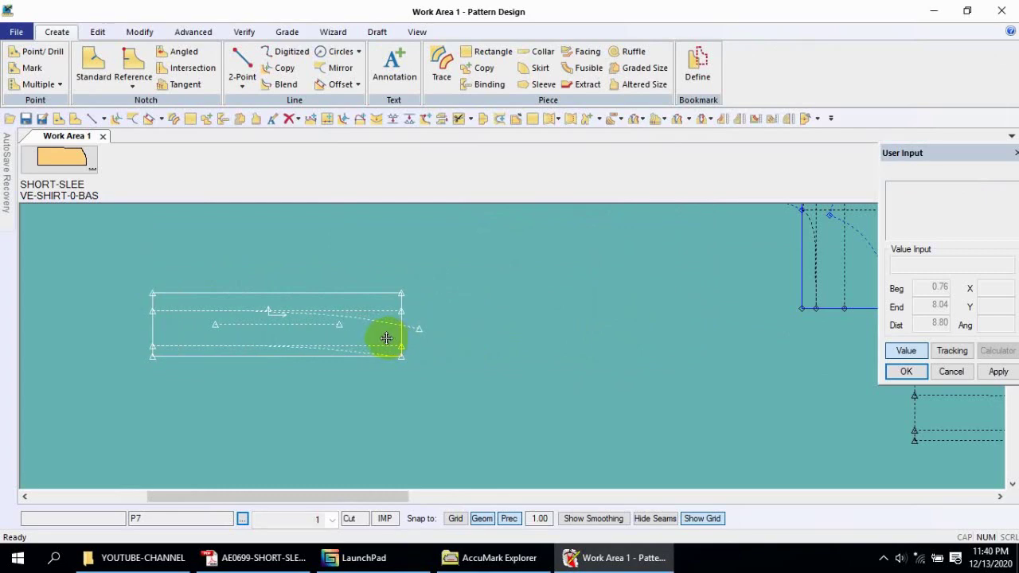
scroll(386, 338, "down", 1)
left_click(390, 338)
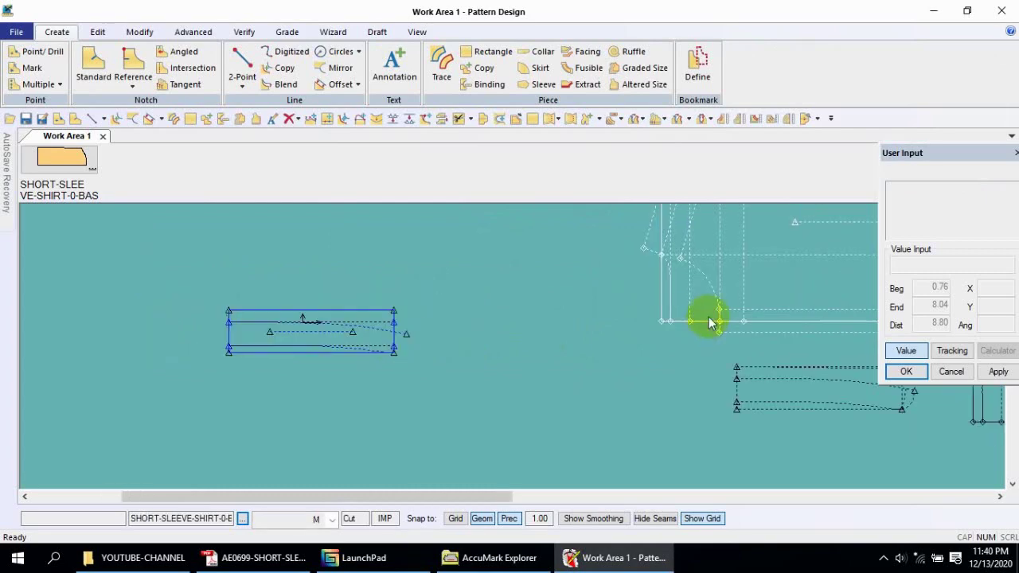
scroll(454, 391, "up", 2)
left_click(213, 307)
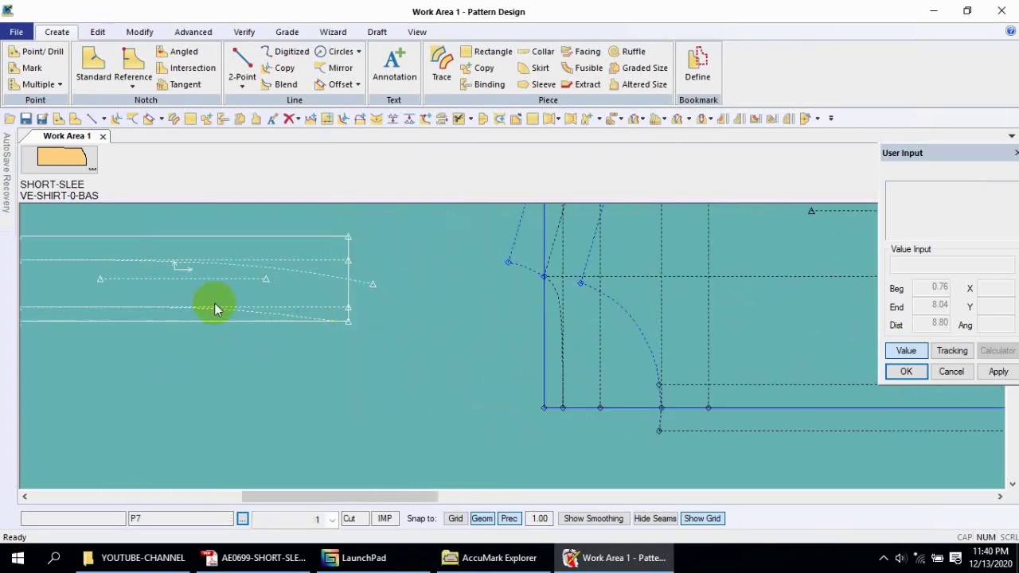
left_click_drag(338, 348, 412, 249)
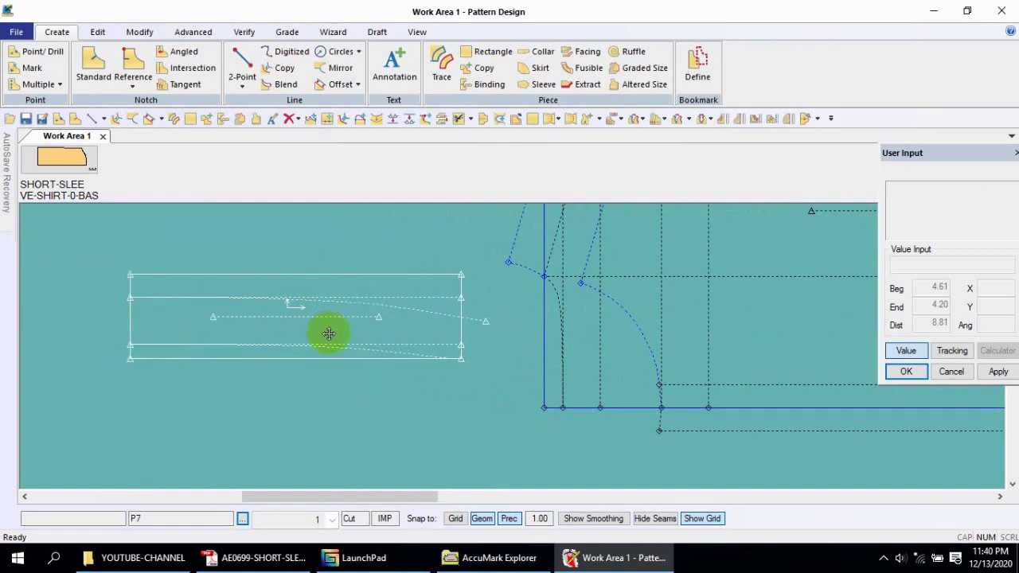
left_click(325, 318)
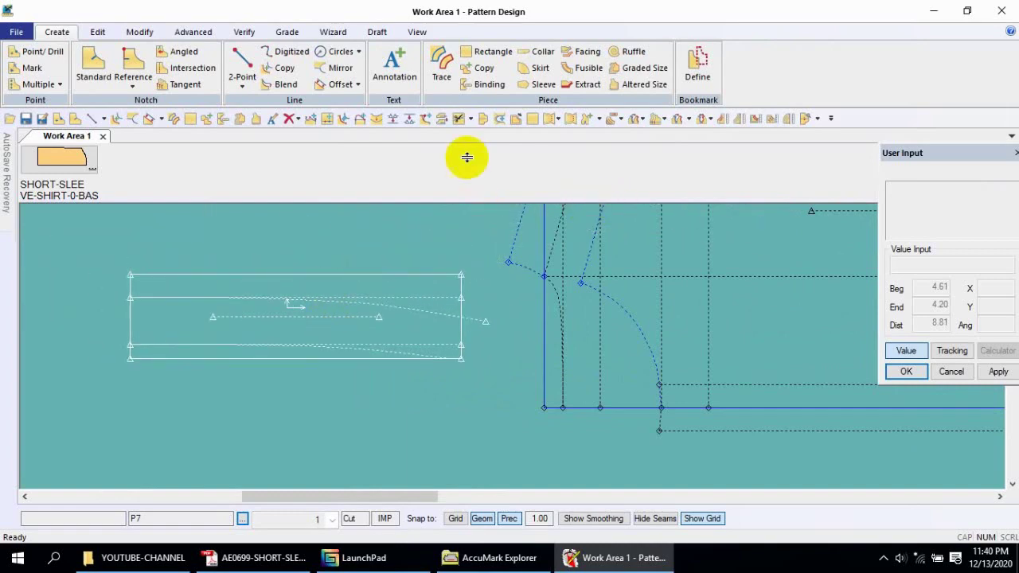
left_click(287, 32)
left_click(796, 70)
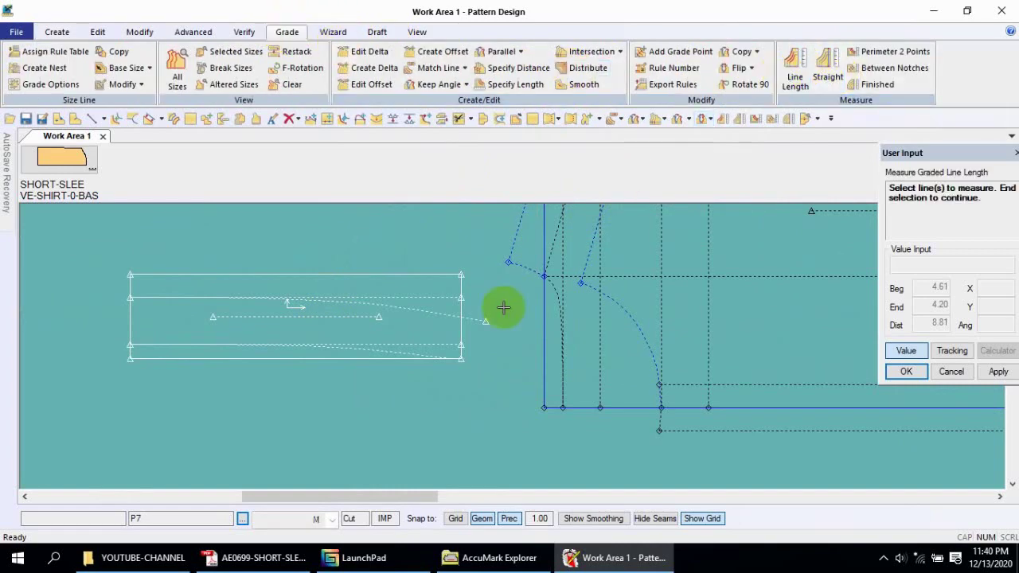
left_click(485, 303)
right_click(485, 304)
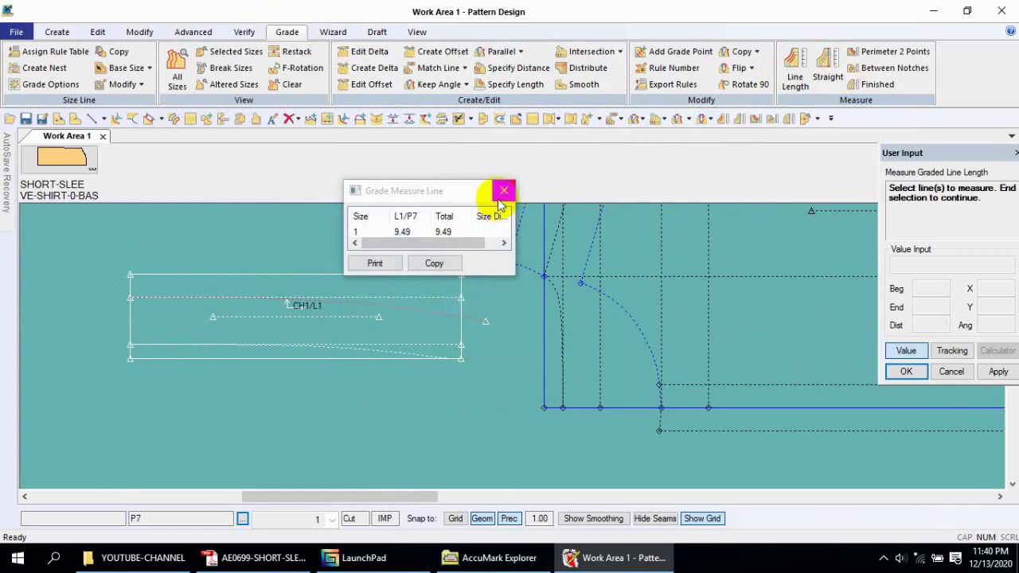
left_click(551, 331)
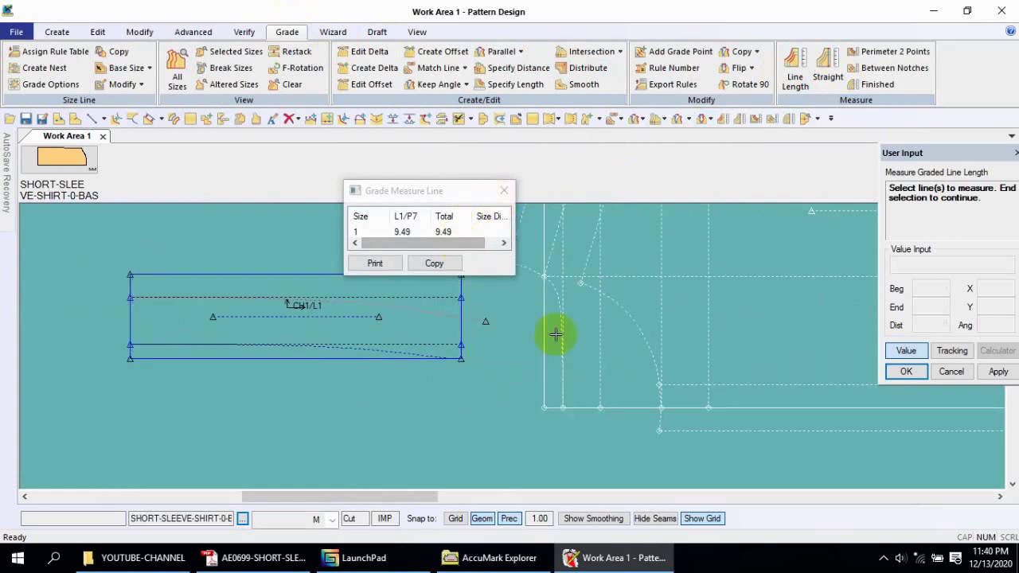
left_click(538, 276)
left_click(645, 221)
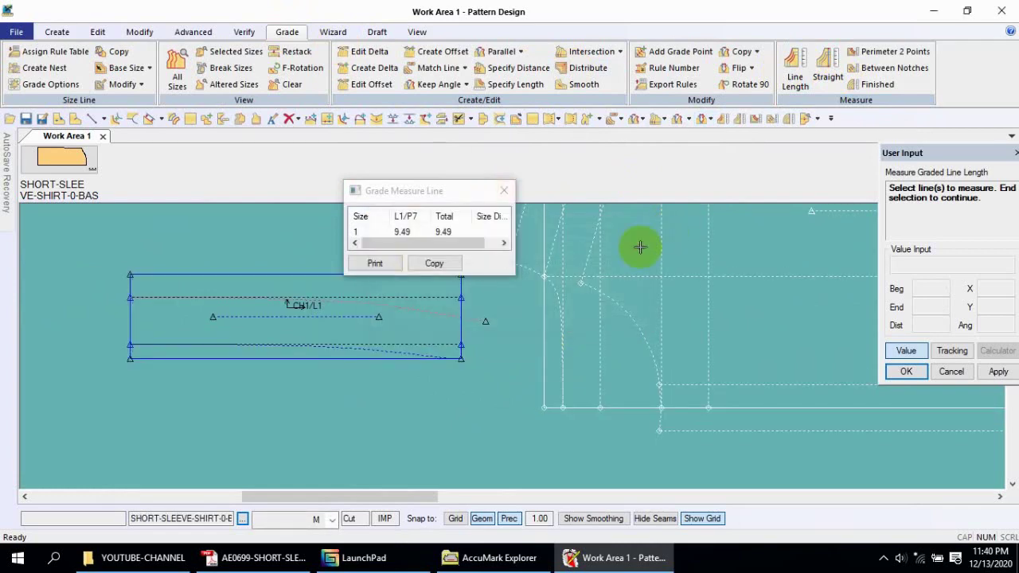
left_click(504, 190)
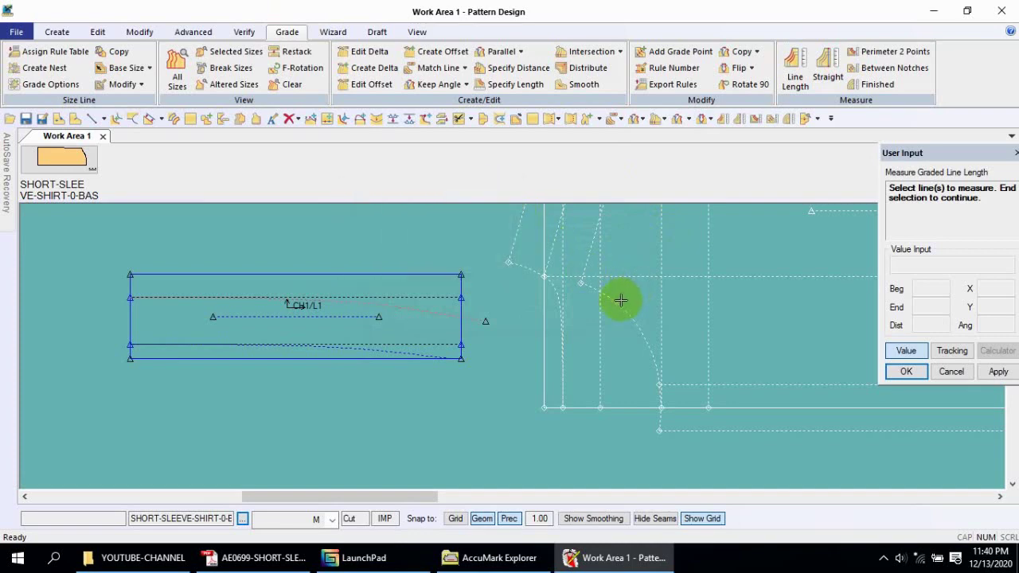
right_click(621, 300)
left_click(605, 304)
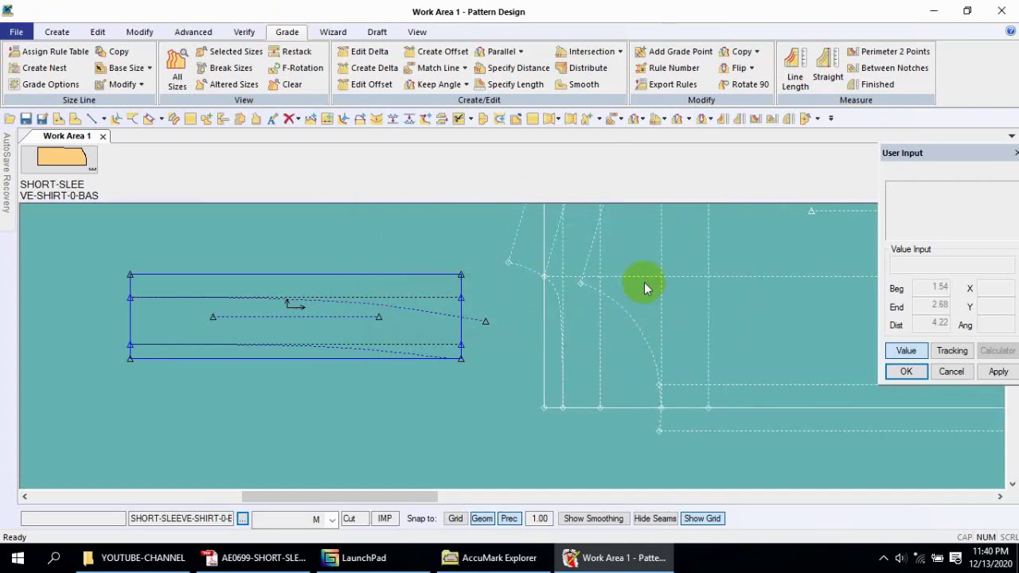
left_click(794, 73)
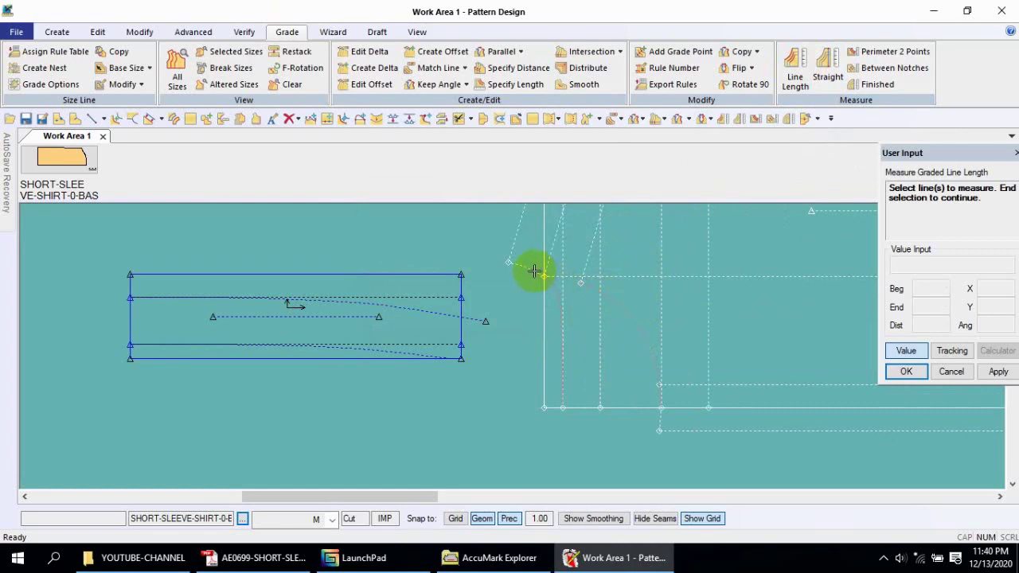
left_click(573, 261)
right_click(575, 263)
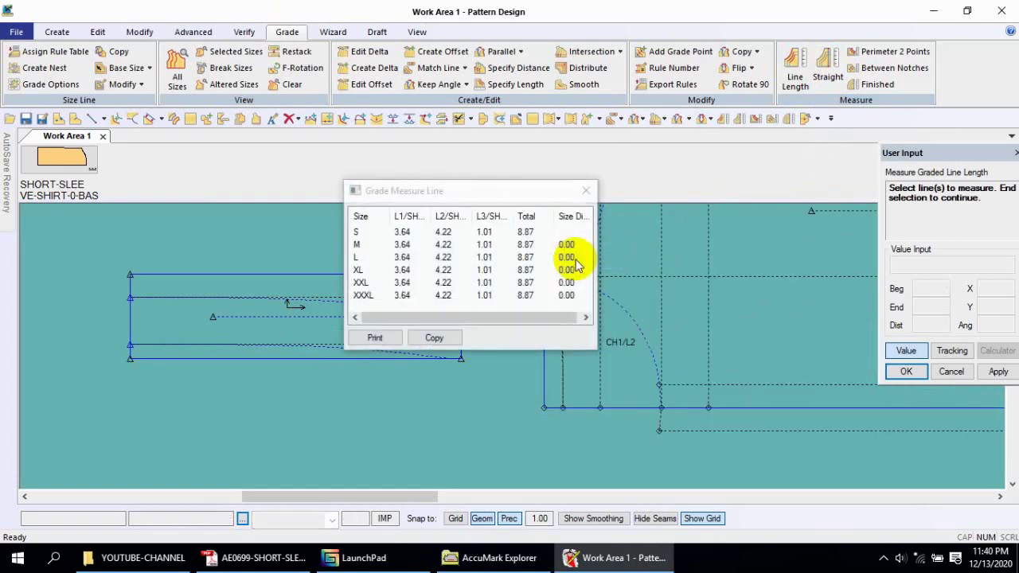
left_click(586, 191)
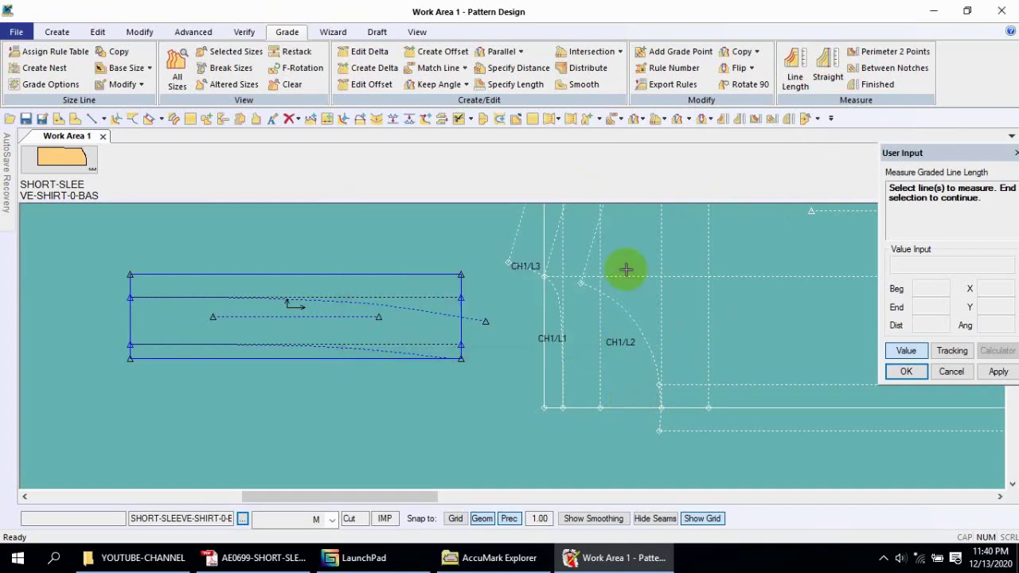
left_click(644, 343)
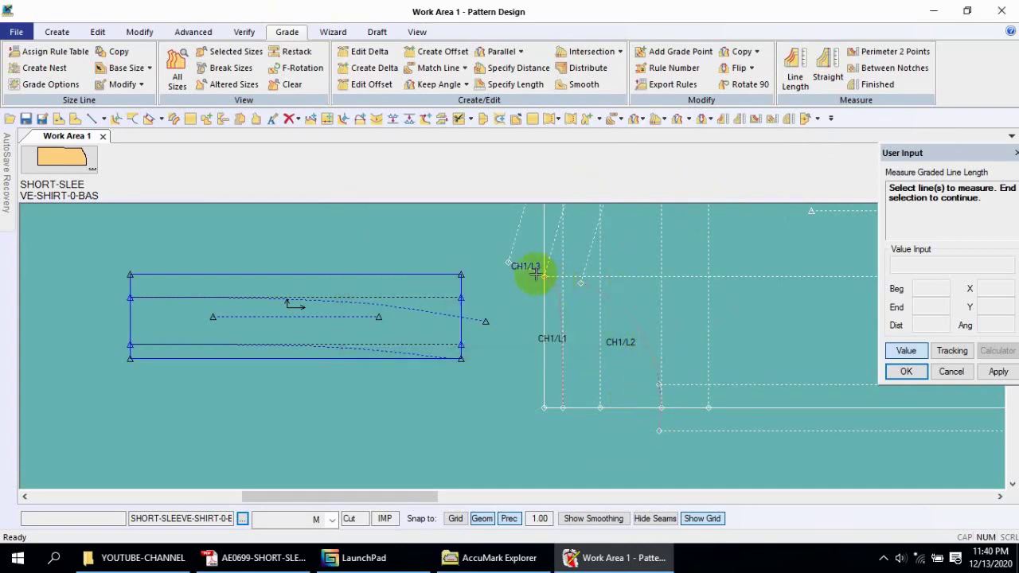
right_click(567, 268)
left_click(552, 268)
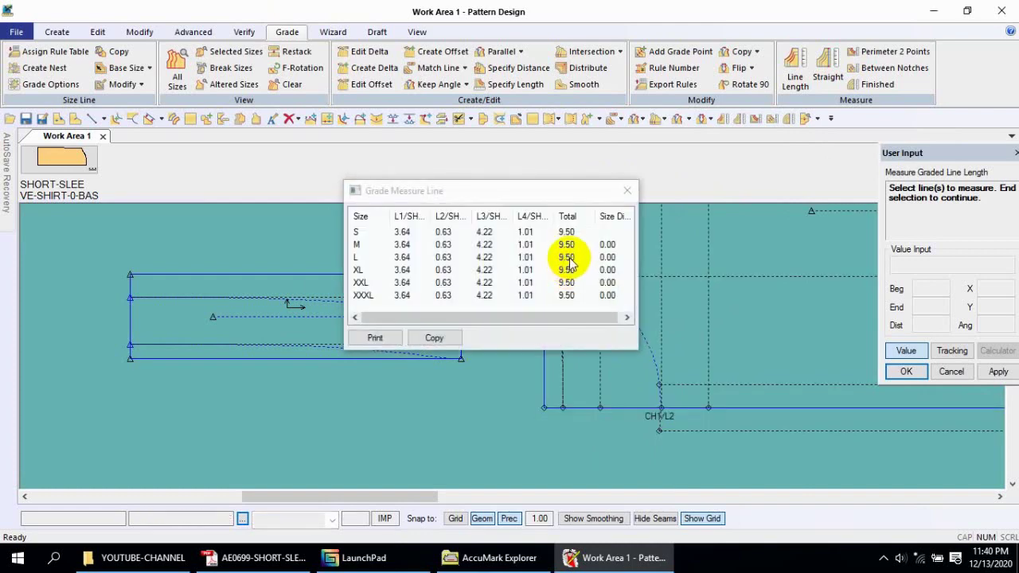
left_click(627, 192)
right_click(422, 301)
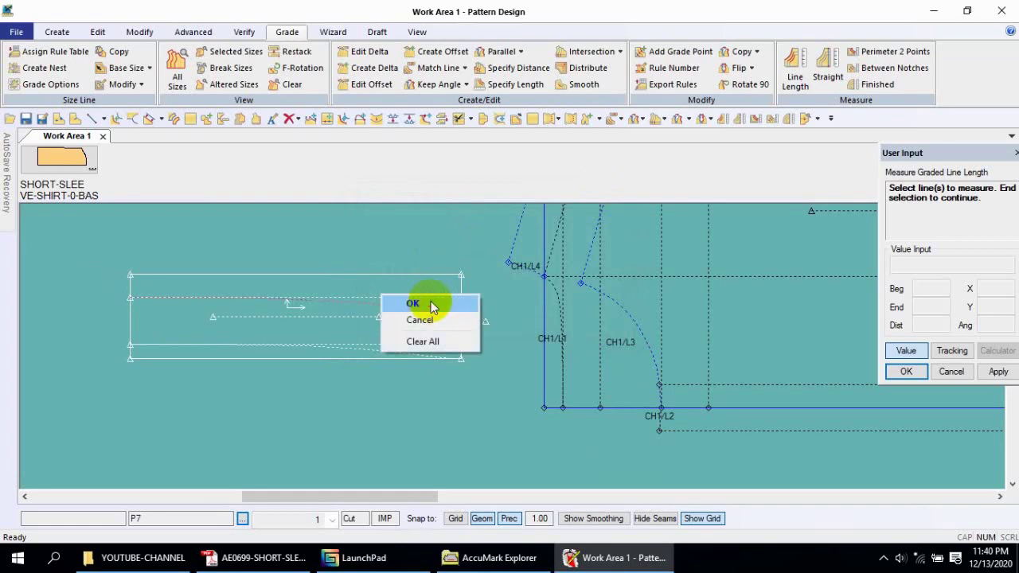
left_click(432, 305)
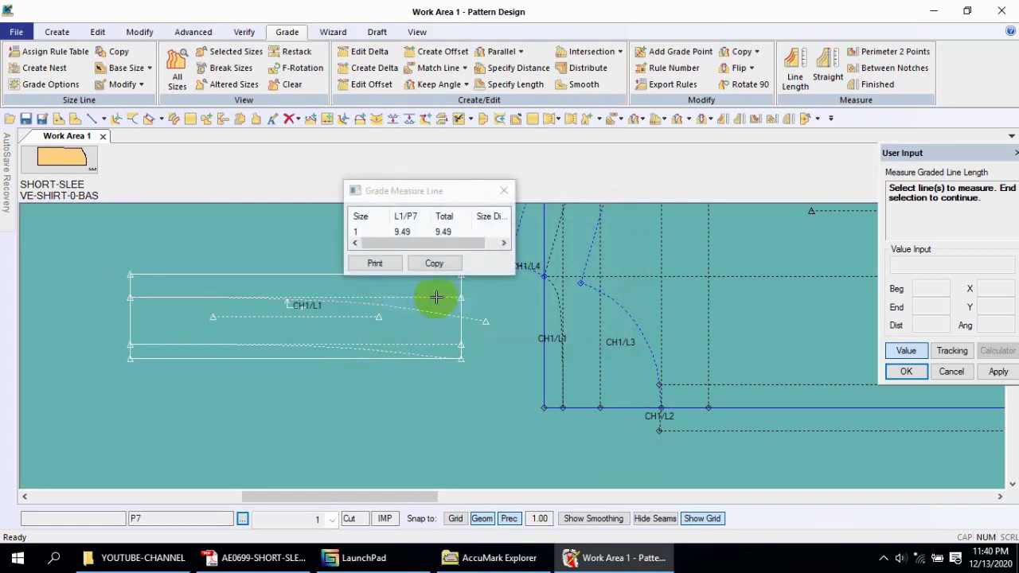
left_click(507, 193)
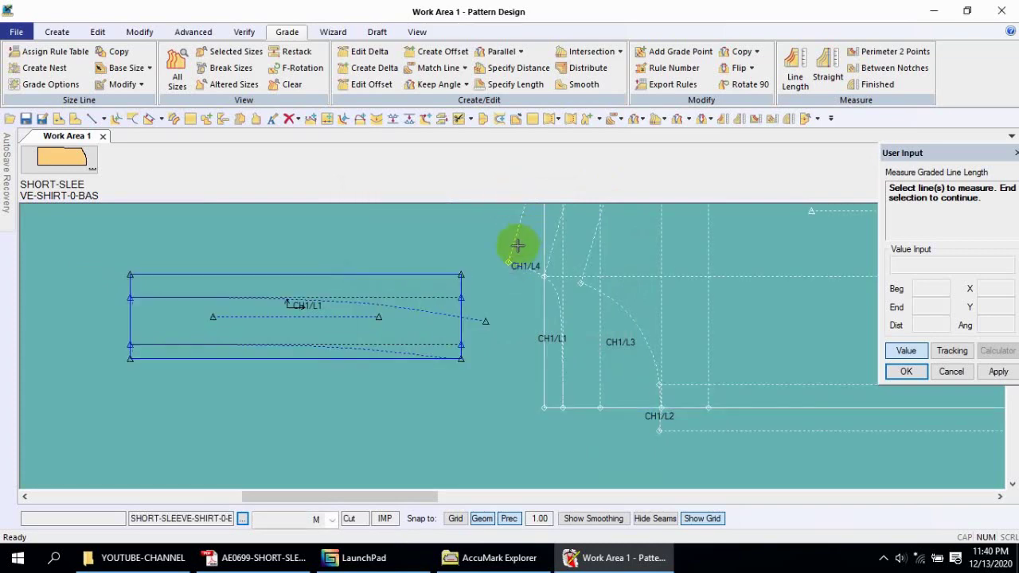
right_click(468, 250)
left_click(500, 270)
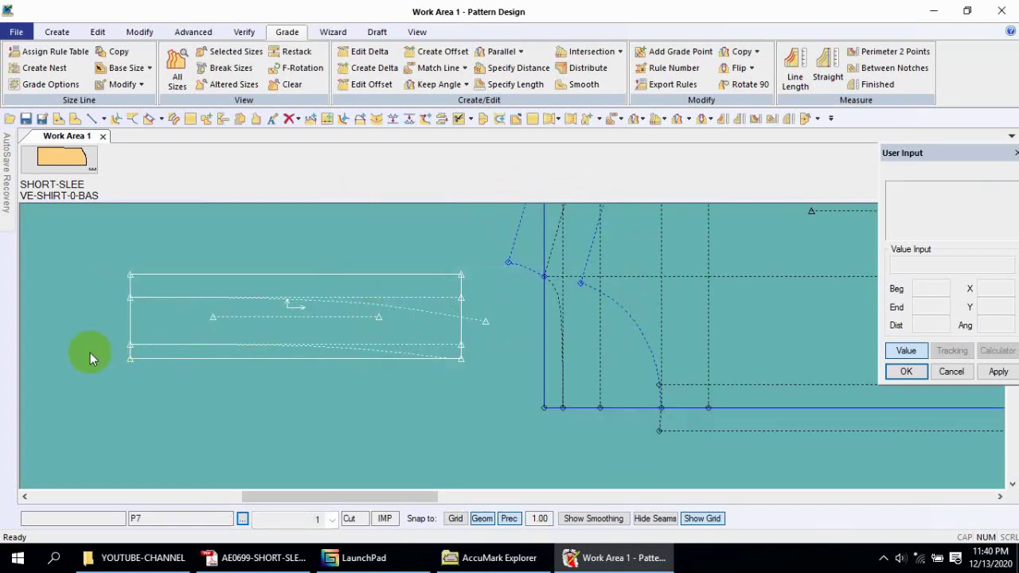
scroll(90, 352, "up", 2)
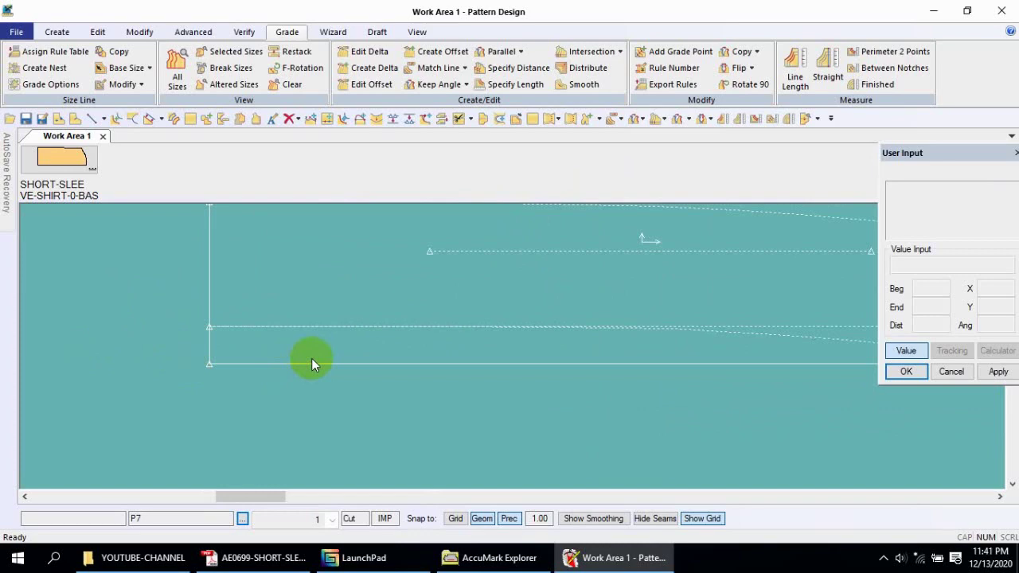
middle_click_drag(580, 311, 303, 344)
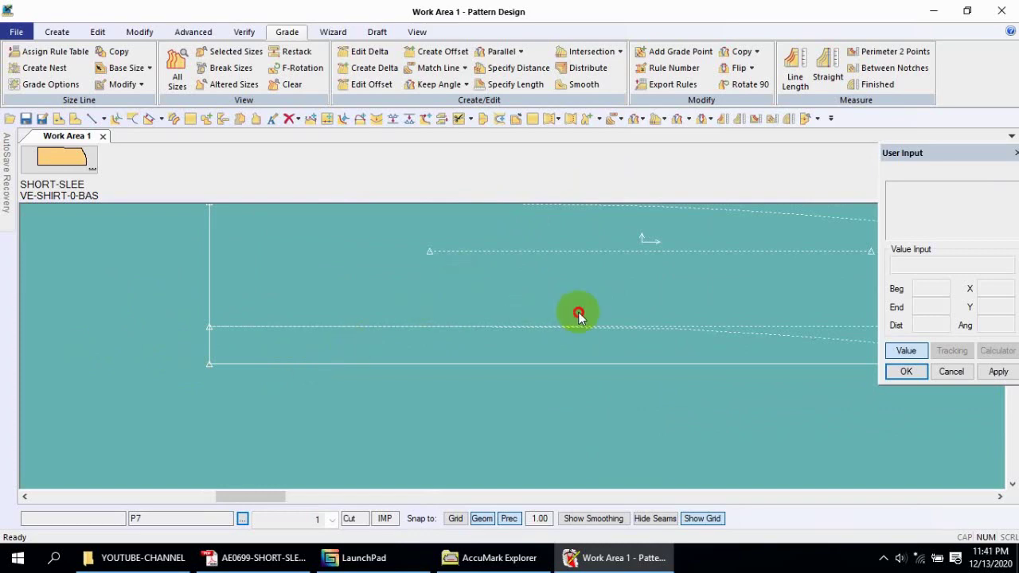
scroll(344, 357, "down", 2)
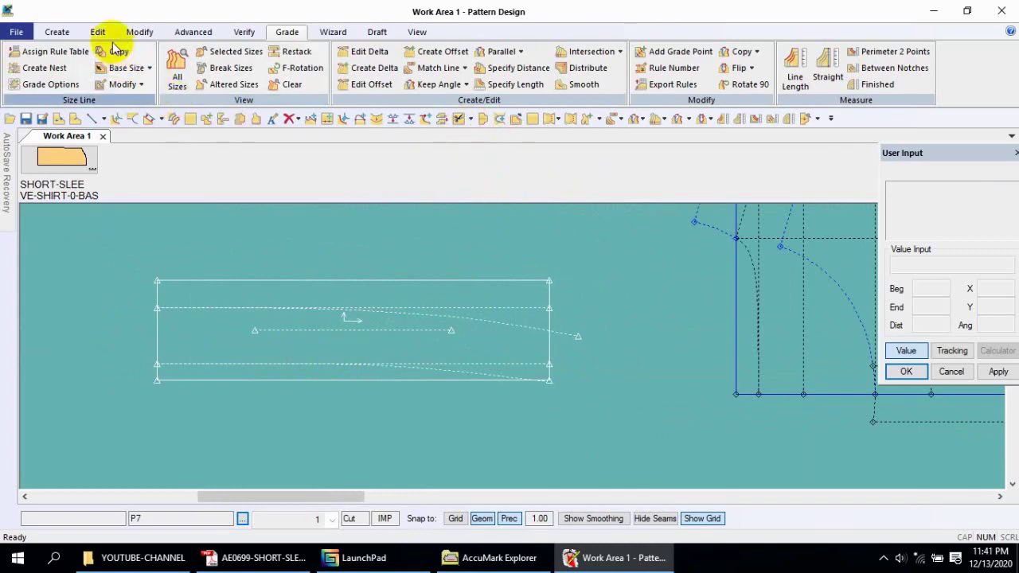
- Start a 2-Point Curve from the lower-right corner to the point beyond the right end
left_click(54, 32)
left_click(243, 79)
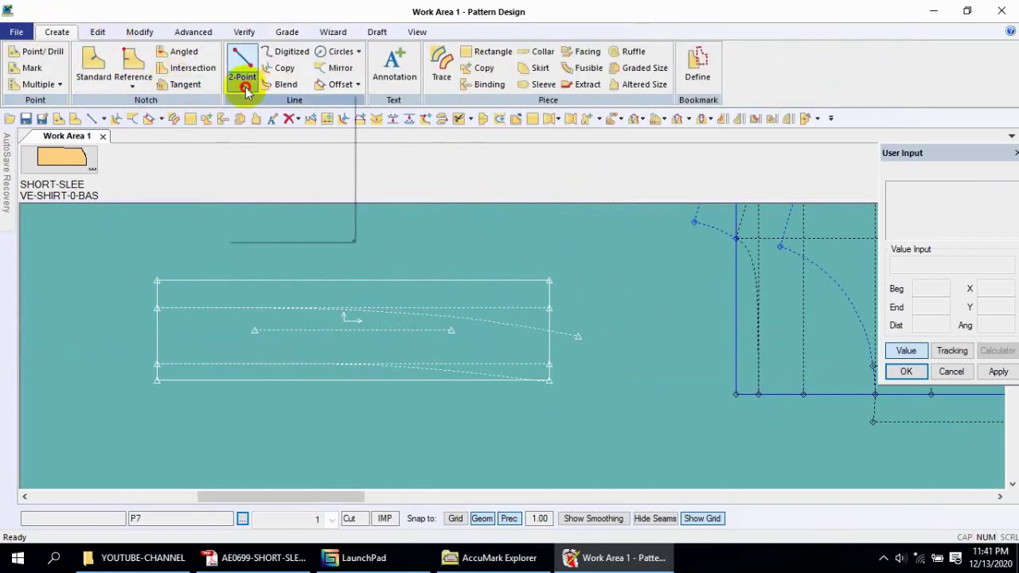
left_click(261, 117)
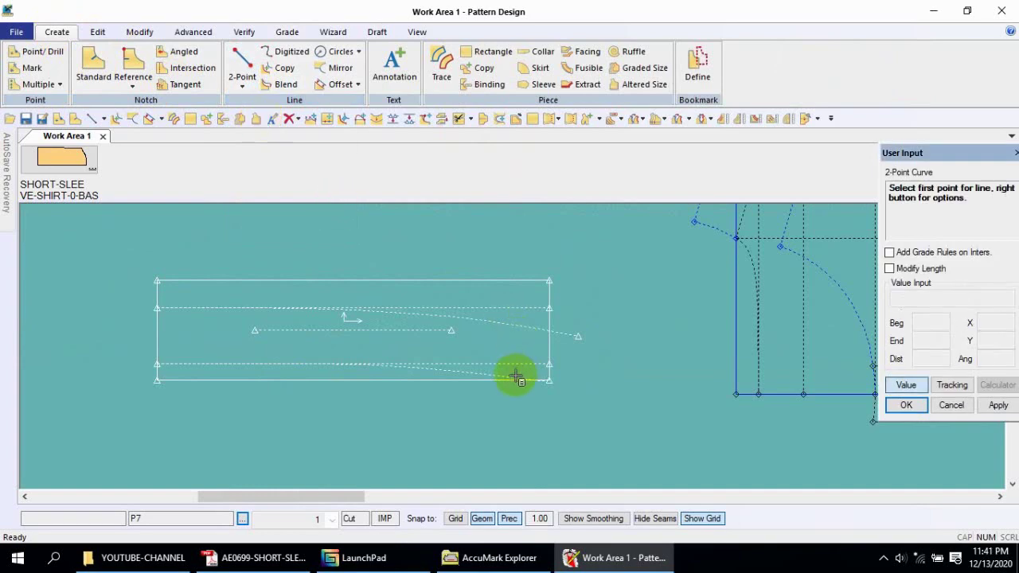
left_click(550, 380)
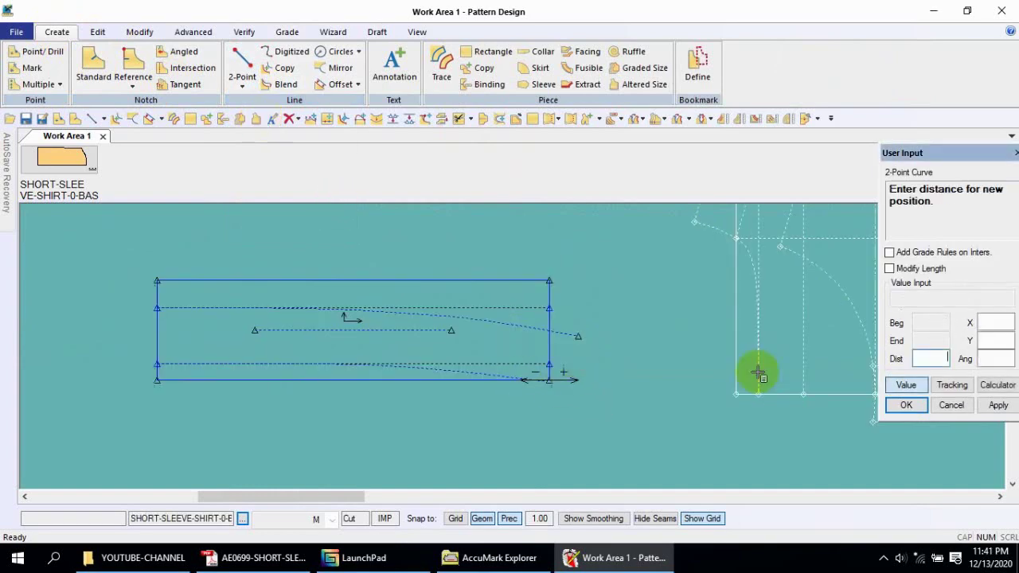
left_click(902, 404)
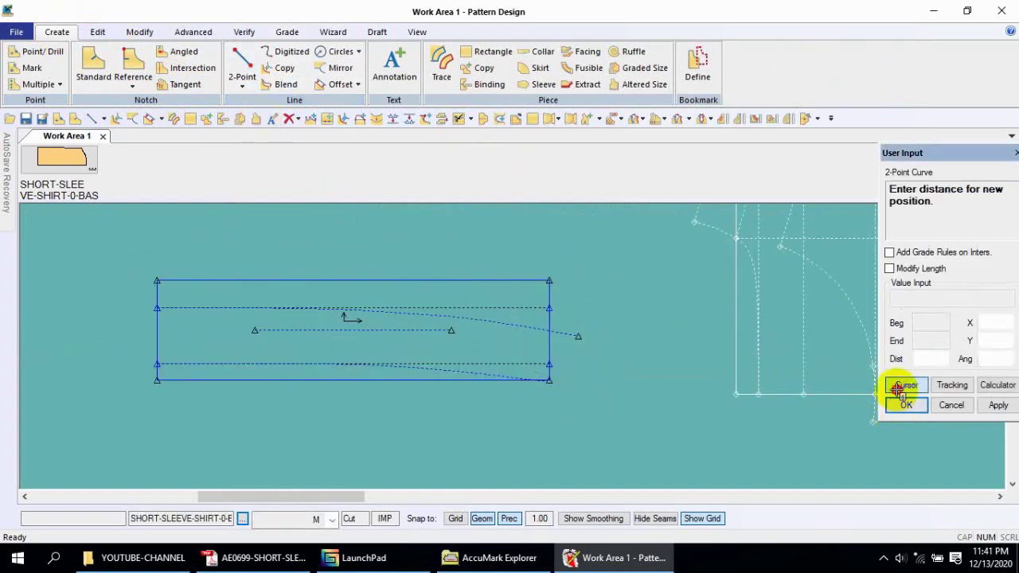
left_click(583, 340)
- Turn on Prec and Grid snapping, then shape the curve dipping below and commit it
scroll(443, 387, "up", 2)
scroll(421, 369, "up", 2)
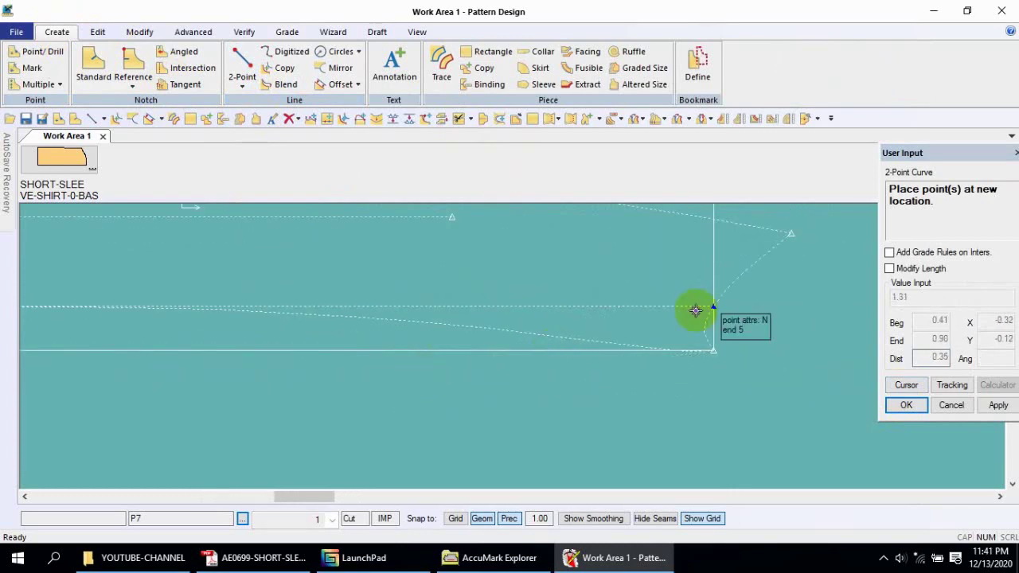
left_click(508, 518)
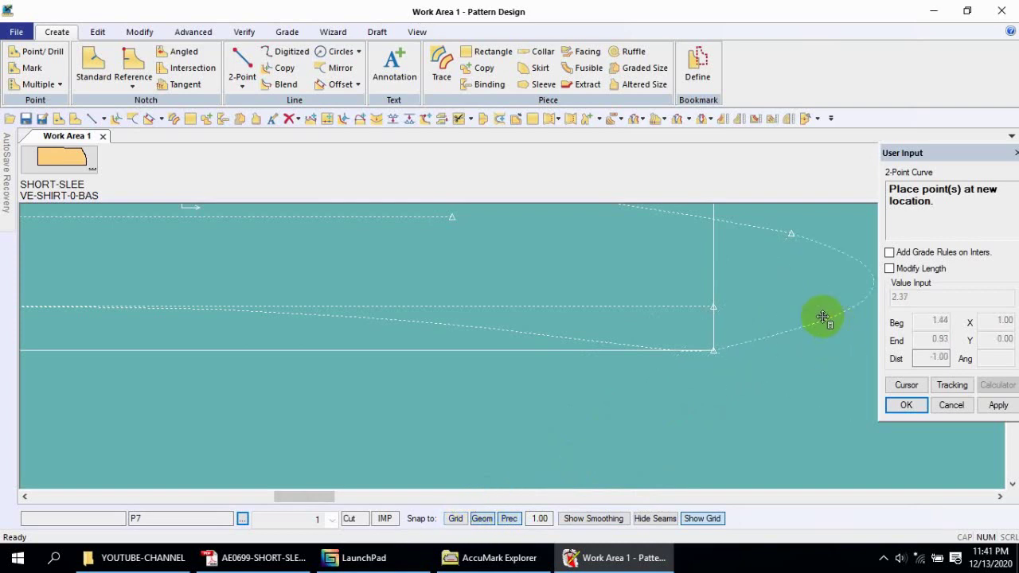
left_click(465, 518)
left_click(813, 355)
scroll(648, 347, "down", 2)
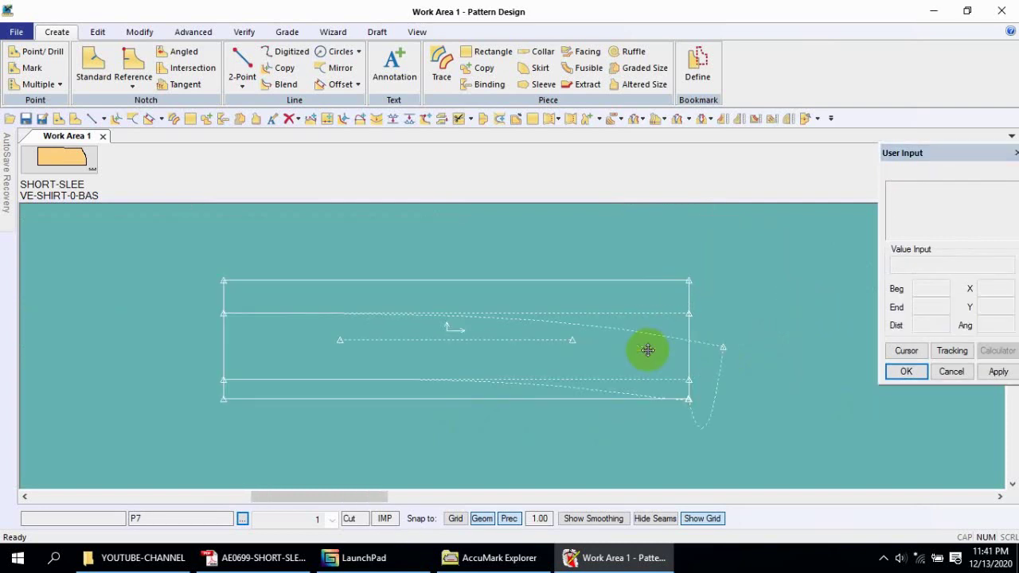
scroll(655, 325, "up", 1)
scroll(655, 324, "up", 1)
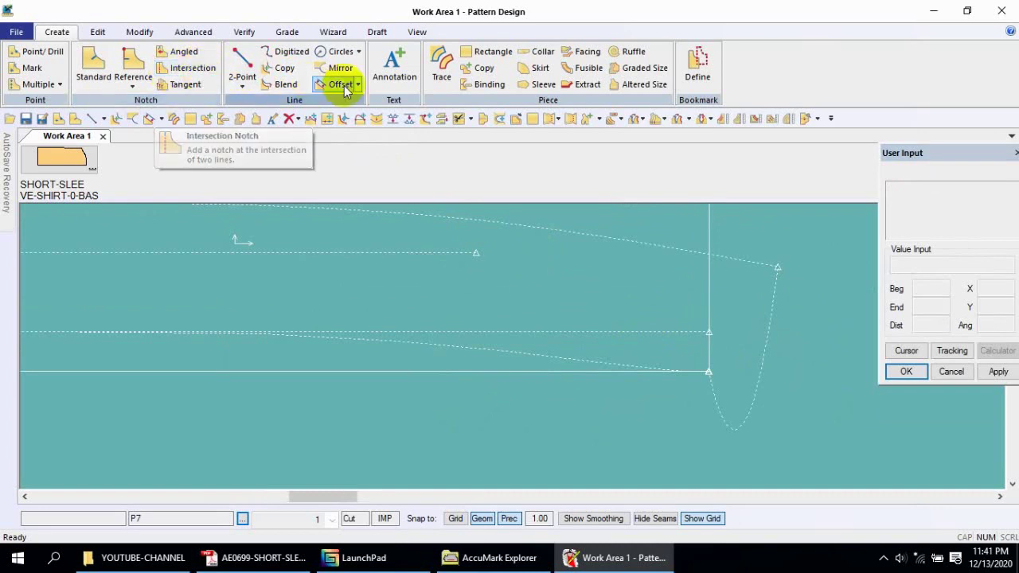
- Minimize the ribbon, then select the right-end curve for Smooth Line and narrow its thumbtack range
right_click(806, 68)
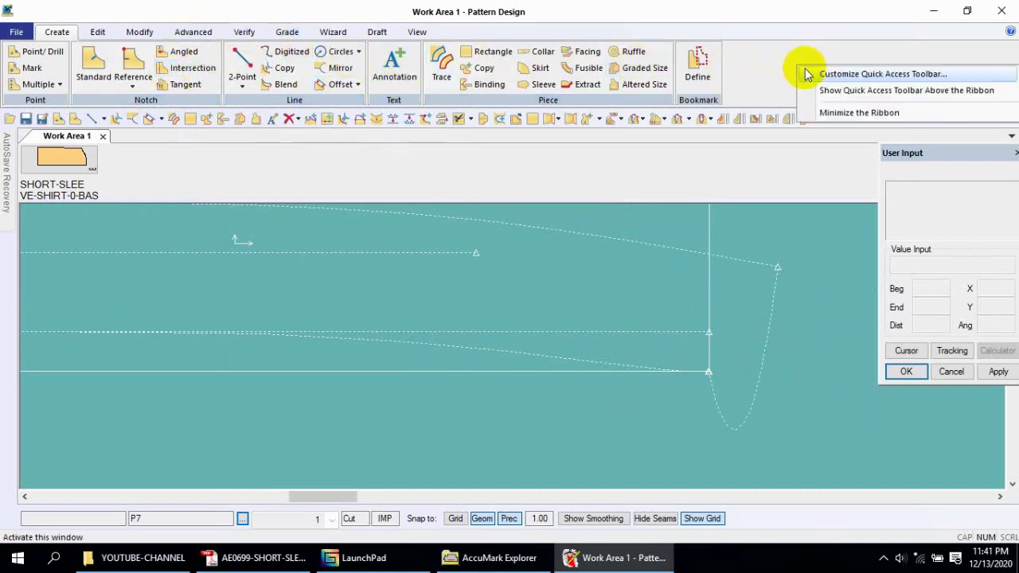
left_click(841, 109)
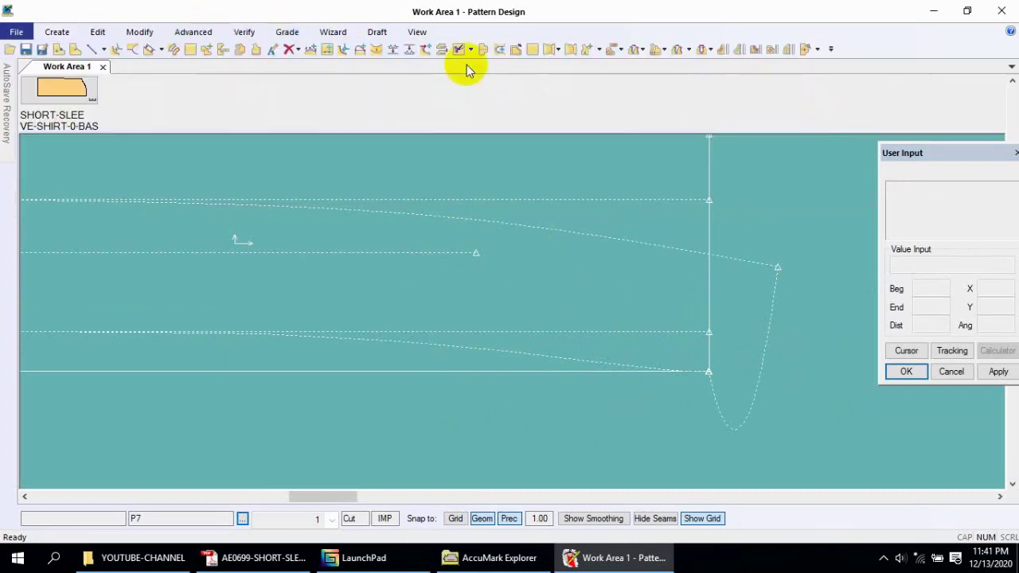
left_click(374, 49)
left_click(726, 406)
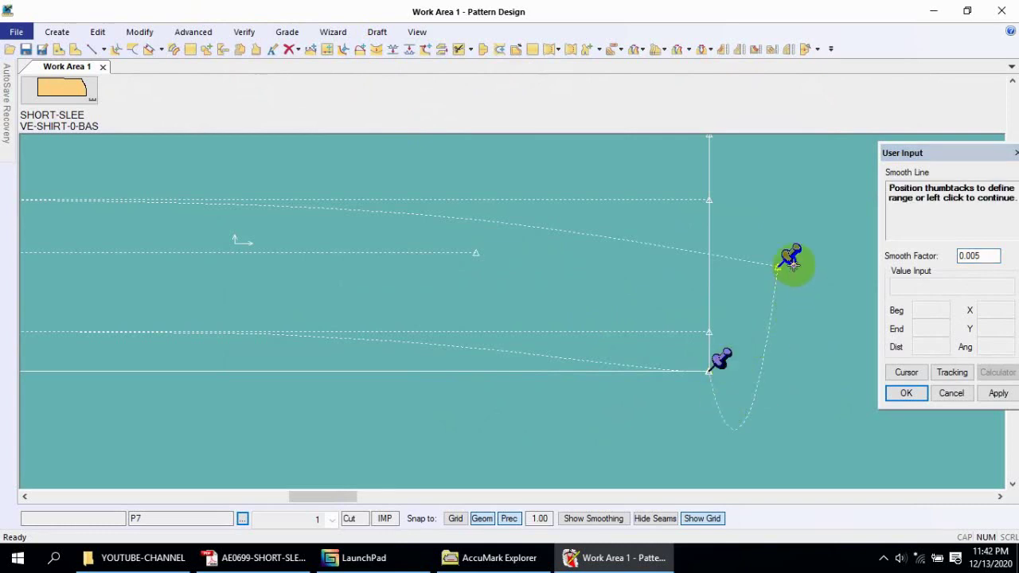
left_click_drag(790, 255, 764, 344)
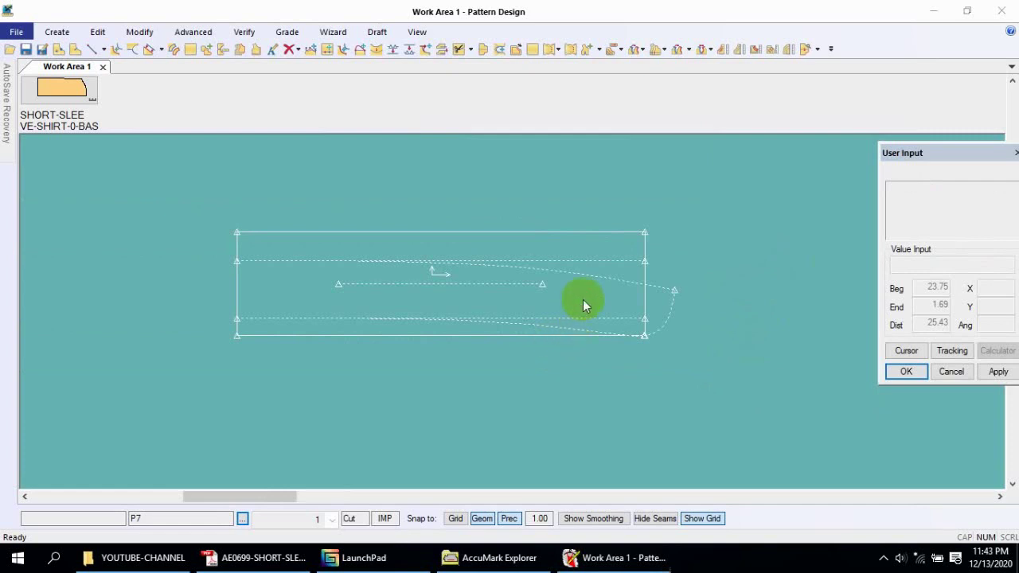
- Apply the smoothing into a gentle arc and recentre the band piece in view
left_click(502, 287)
left_click_drag(574, 304, 538, 281)
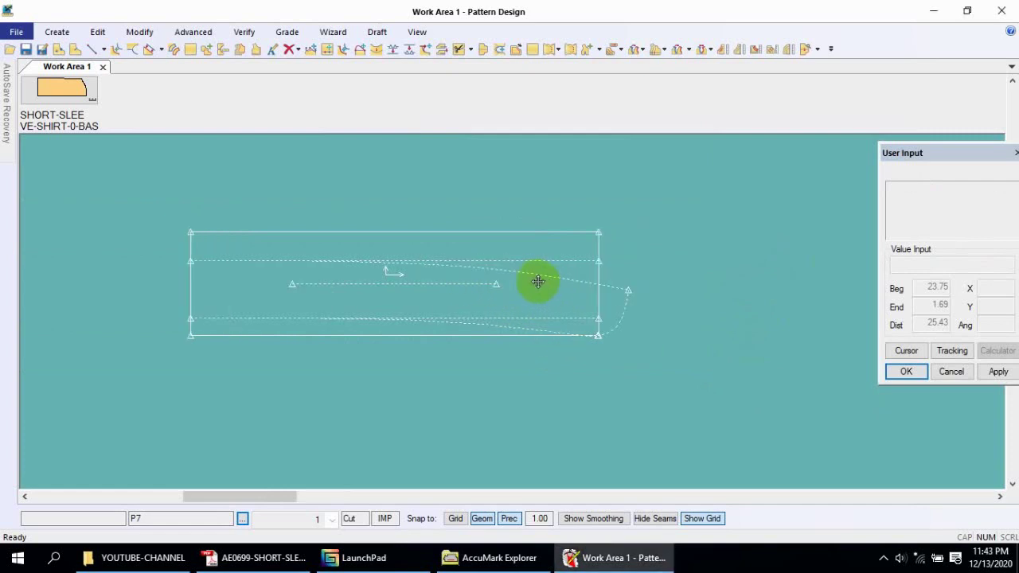
scroll(542, 285, "up", 2)
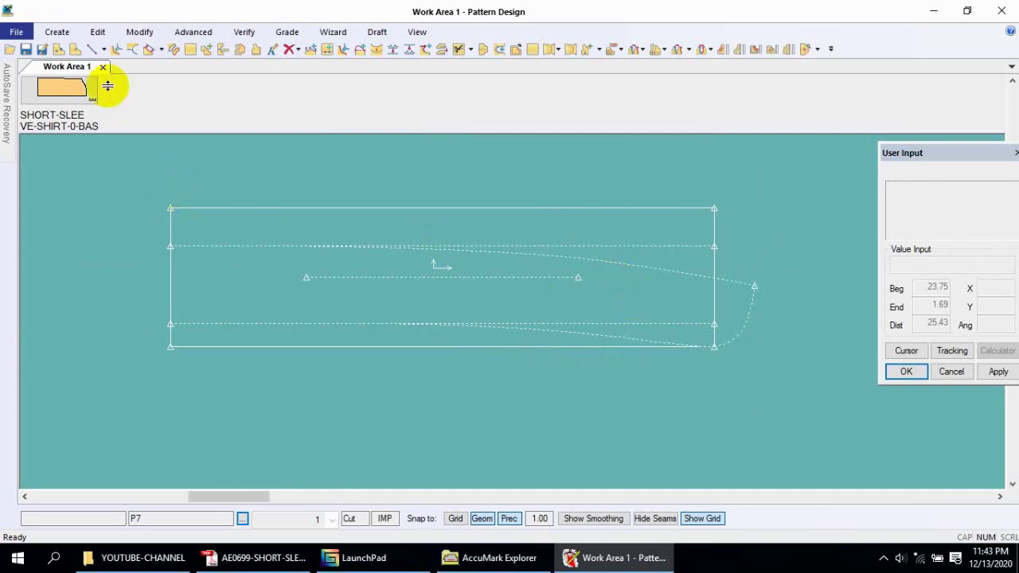
- Draw a 2.25-long straight line rising up-right from the piece's lower-right corner
left_click(92, 48)
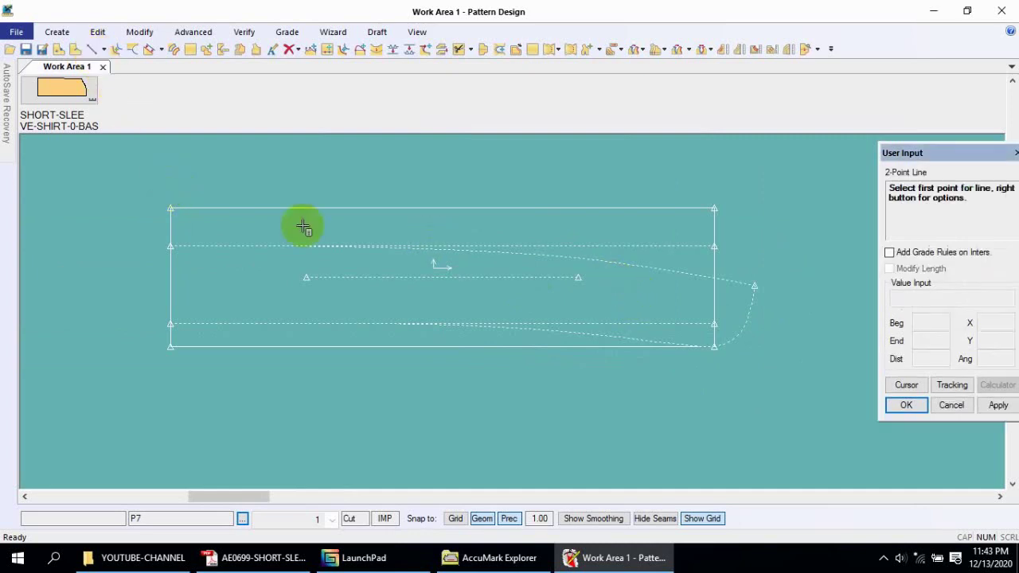
left_click(714, 347)
type("3")
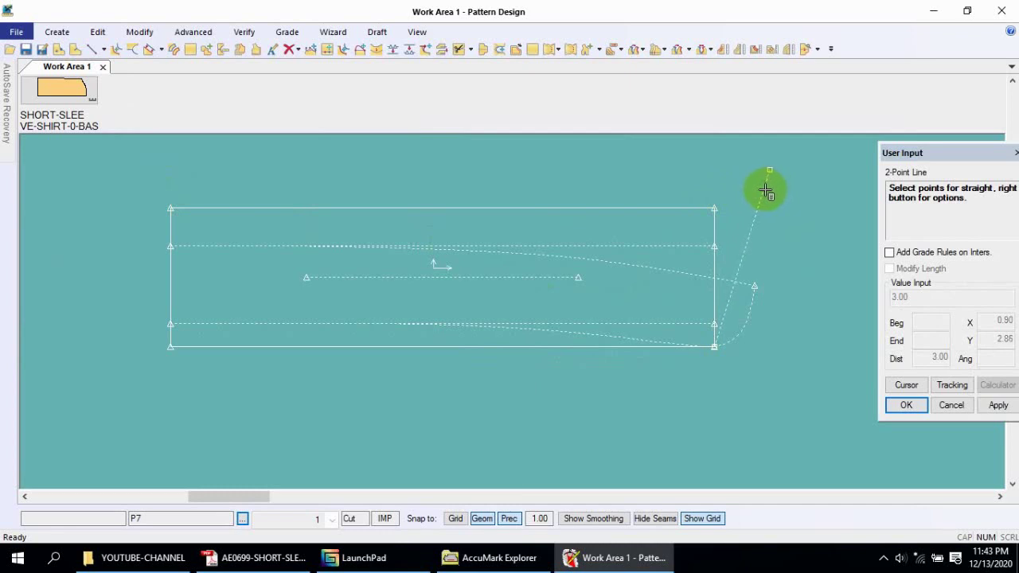
left_click(751, 193)
type("2.25")
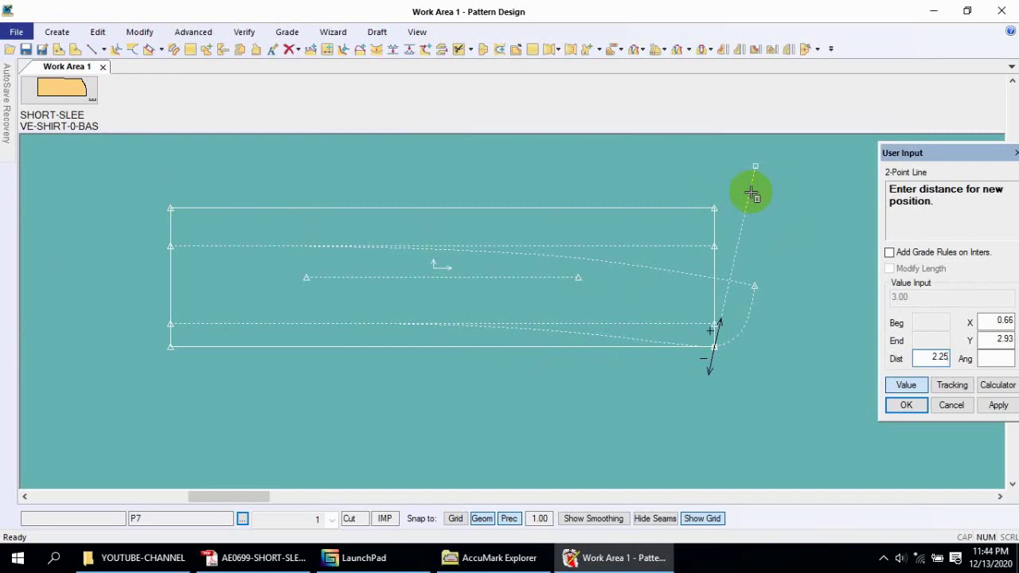
key("Return")
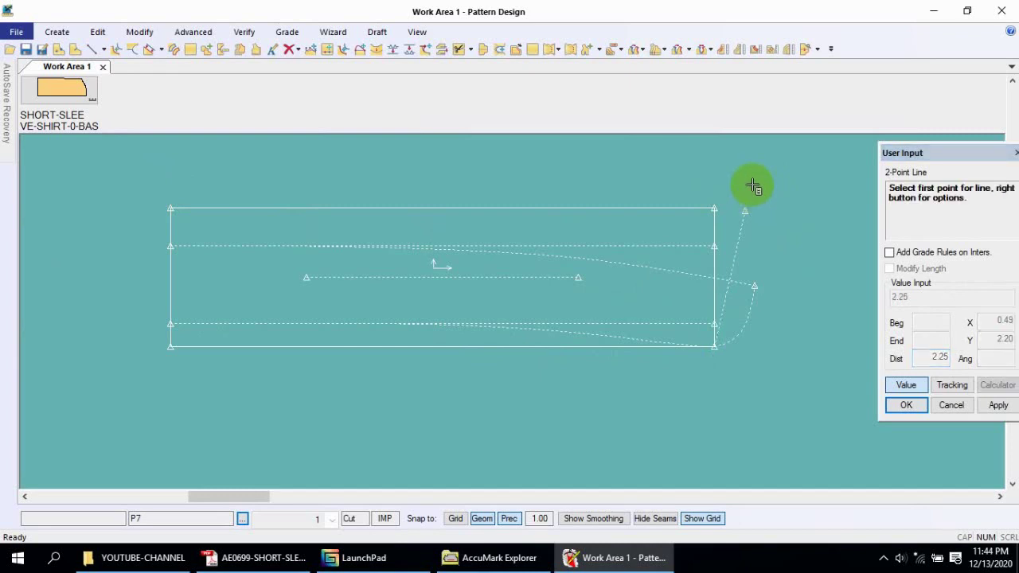
right_click(748, 183)
left_click(743, 183)
right_click(744, 182)
left_click(716, 152)
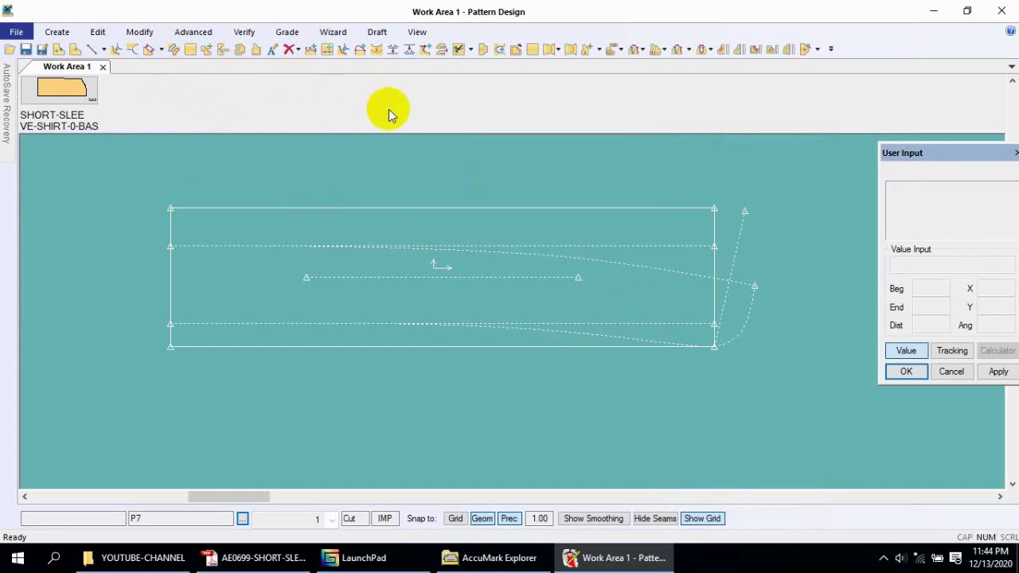
- Draw a two-point curve from the long piece's top-left corner to its outer top point
left_click(104, 50)
left_click(100, 82)
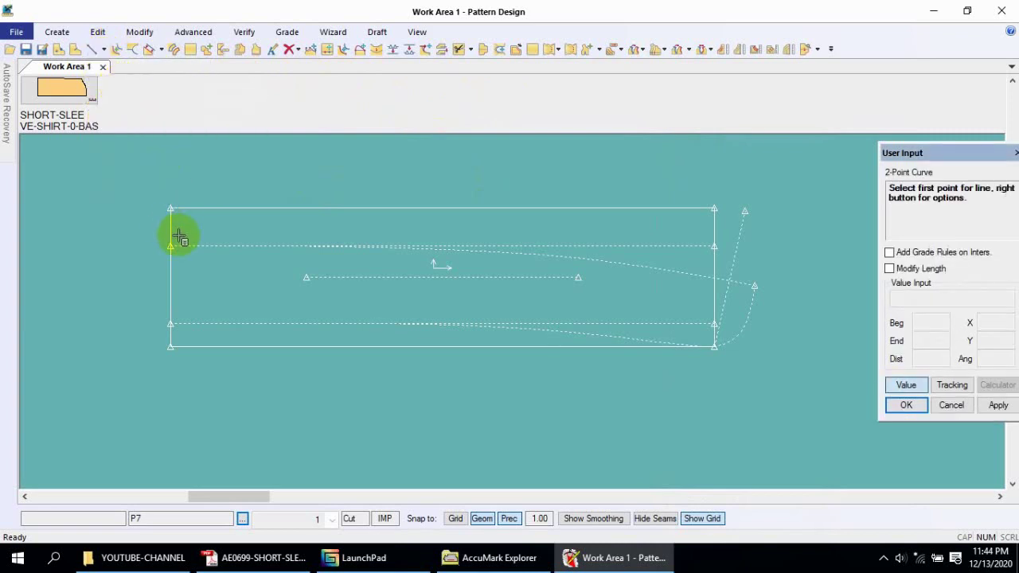
left_click(170, 209)
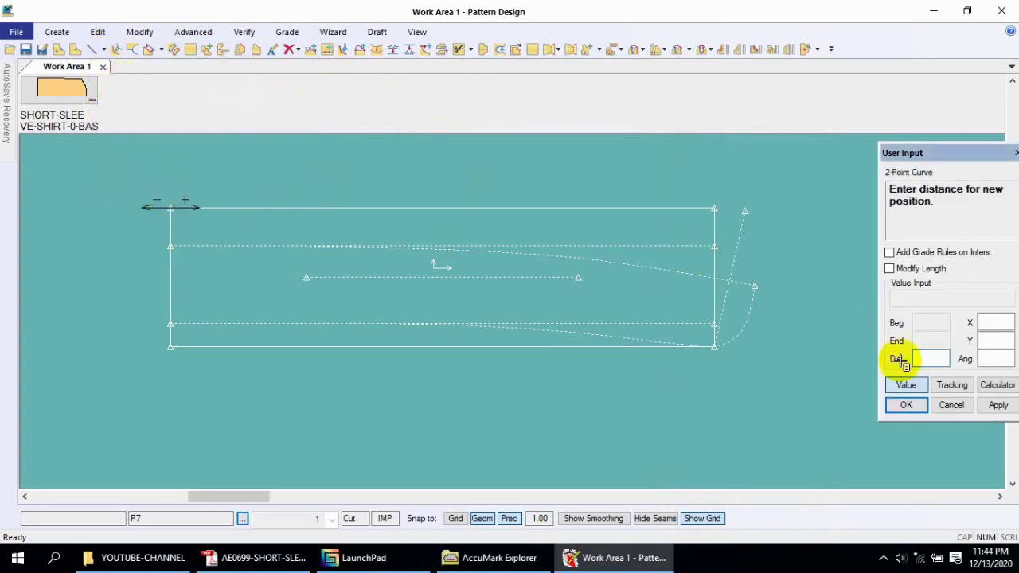
left_click(906, 385)
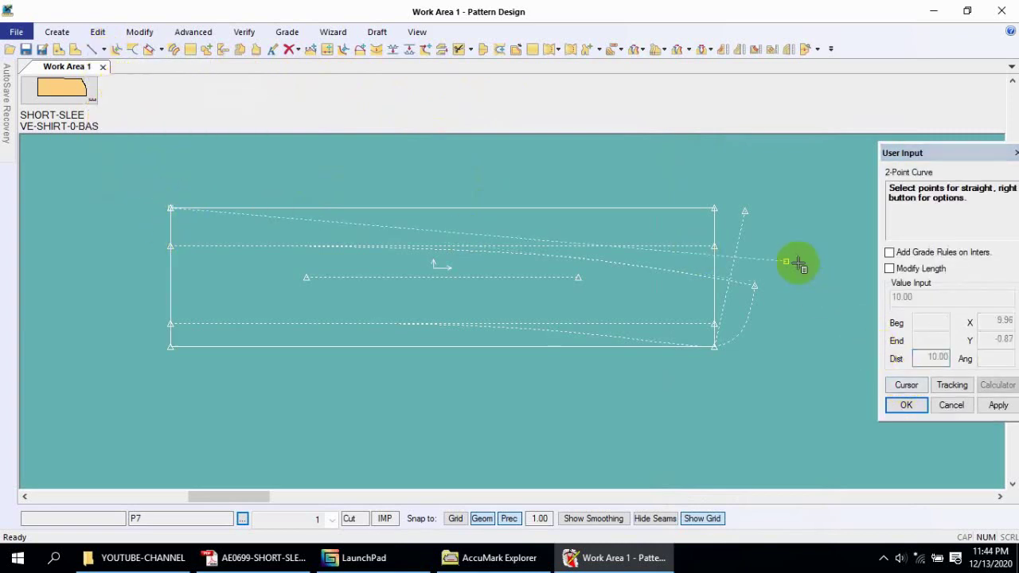
left_click(745, 211)
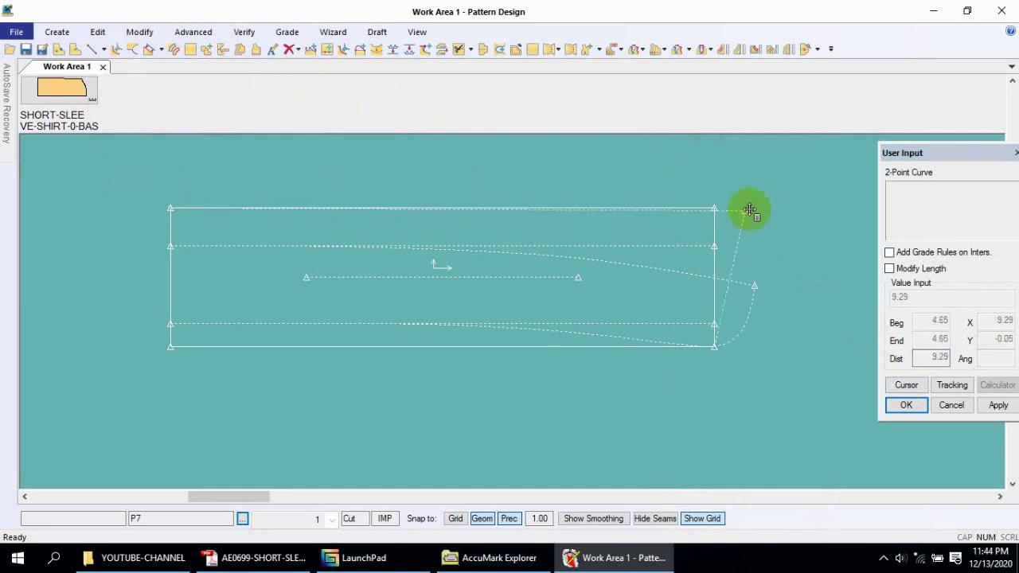
left_click(673, 215)
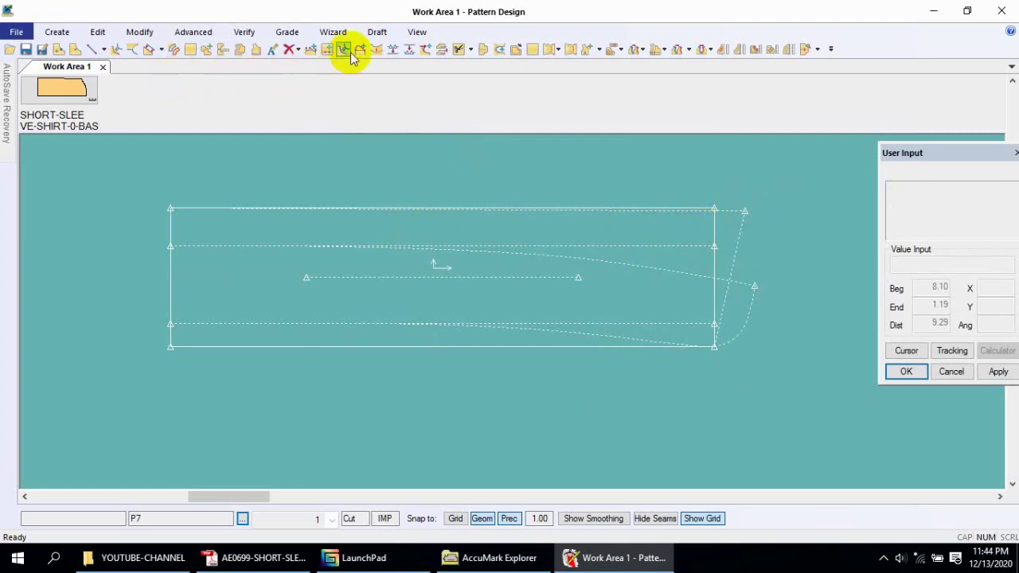
- Begin modifying the top edge curve, then cancel the first point placement
left_click(345, 50)
left_click(730, 212)
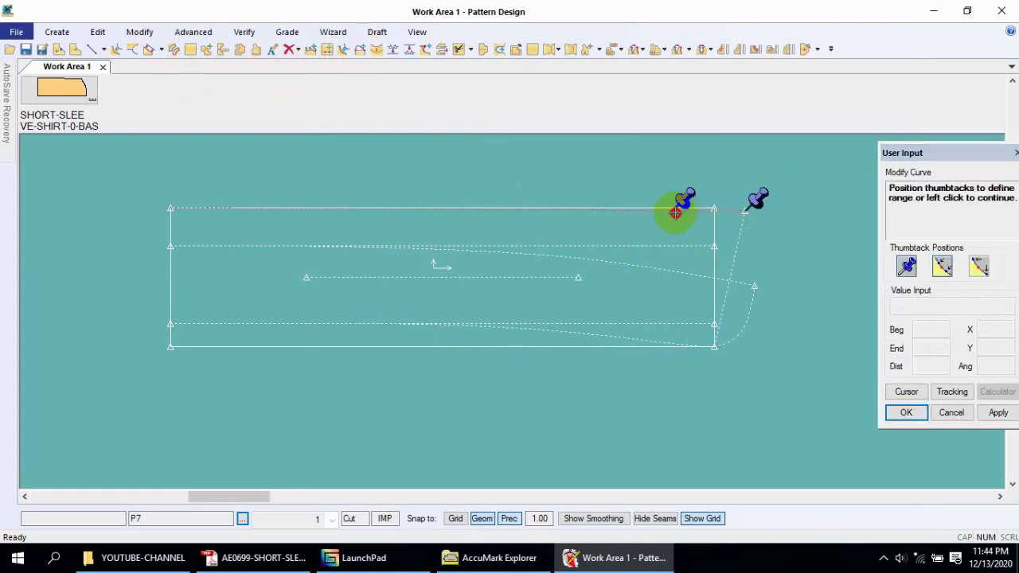
left_click(664, 213)
right_click(681, 208)
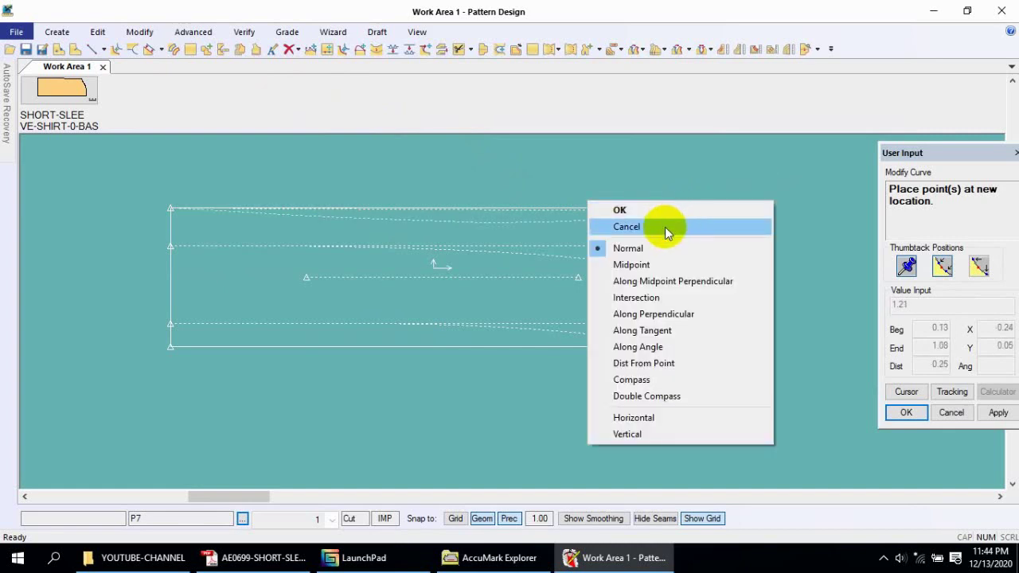
left_click(665, 227)
- Reshape the top edge curve between thumbtacks so it meets the outer top point
left_click(664, 213)
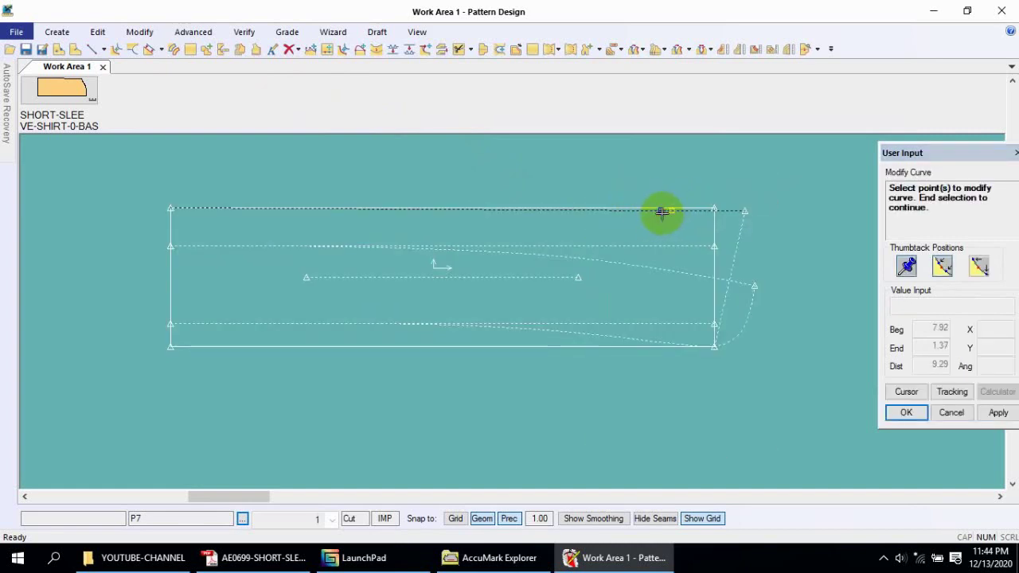
left_click_drag(661, 213, 677, 206)
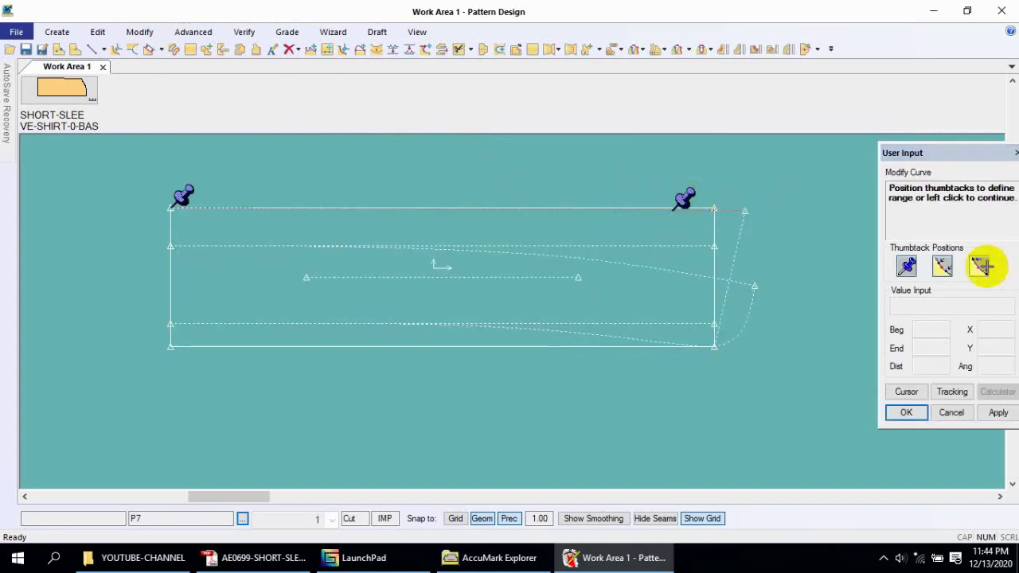
left_click(711, 213)
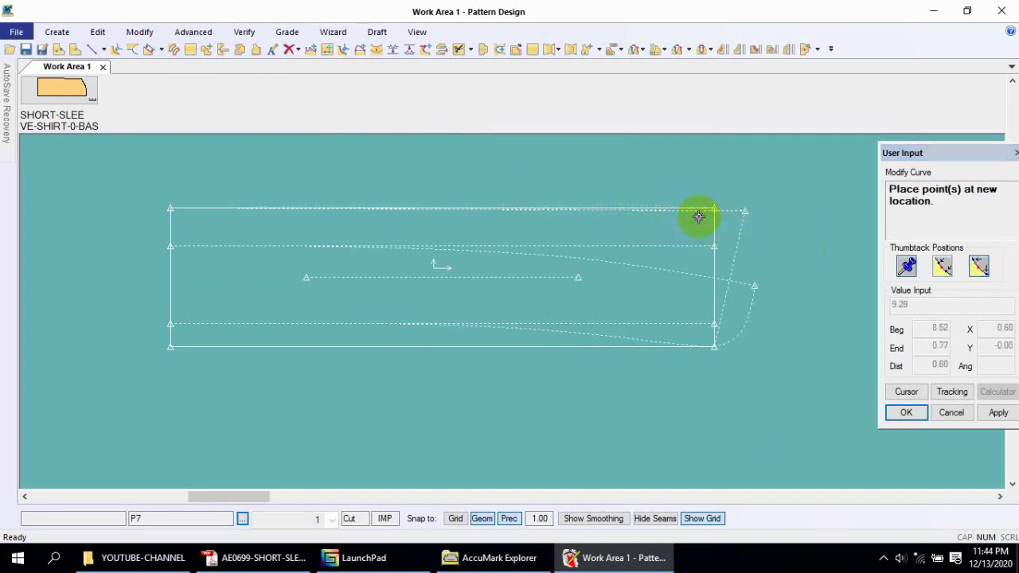
left_click(701, 227)
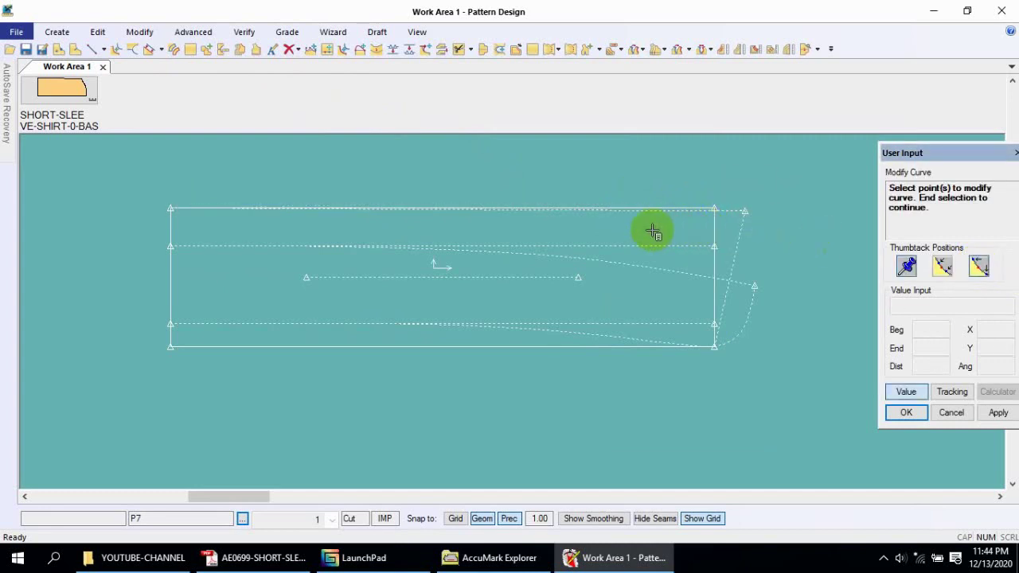
right_click(366, 190)
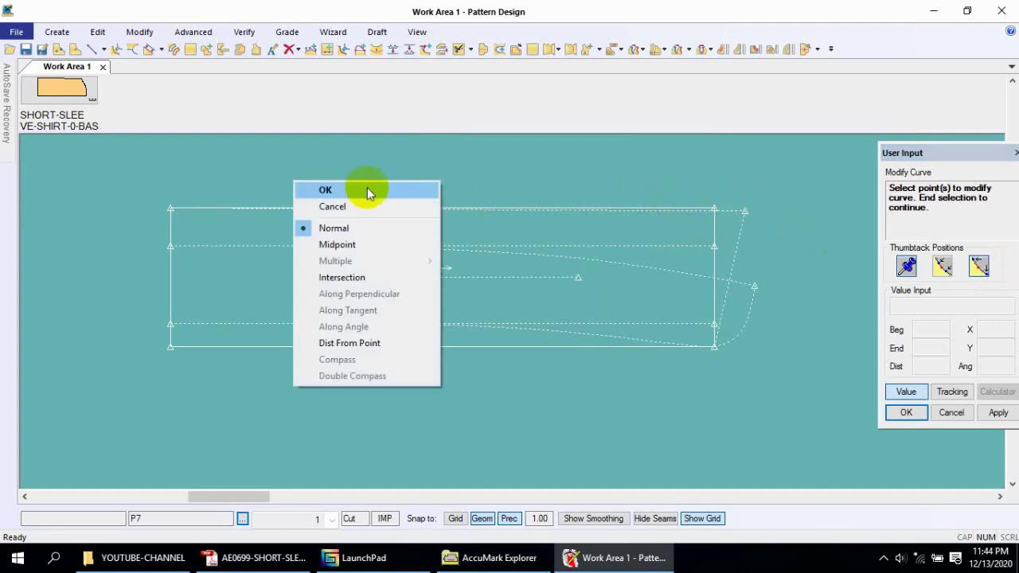
left_click(367, 187)
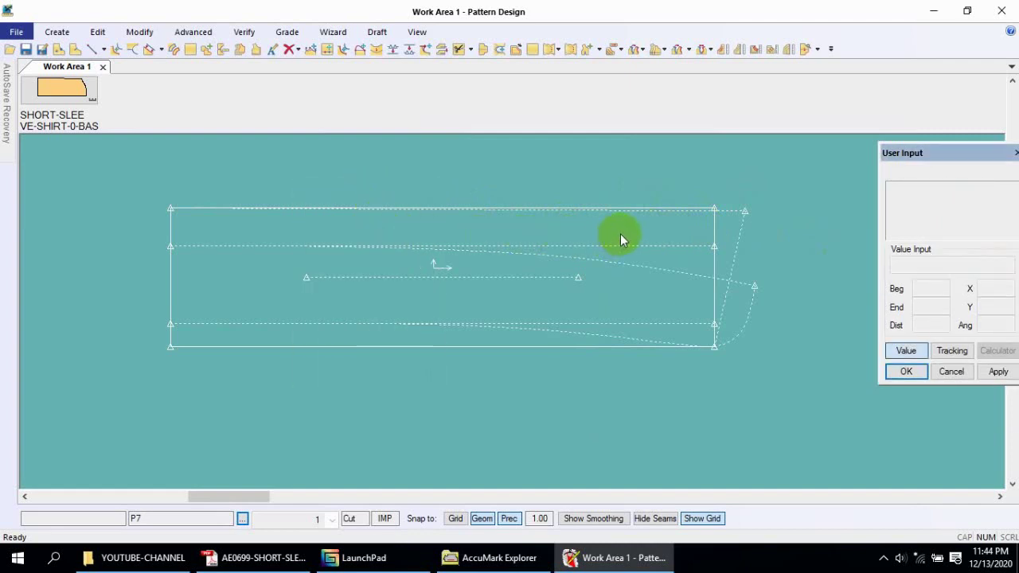
- Pan and zoom the view to recentre the long piece
scroll(391, 308, "down", 1)
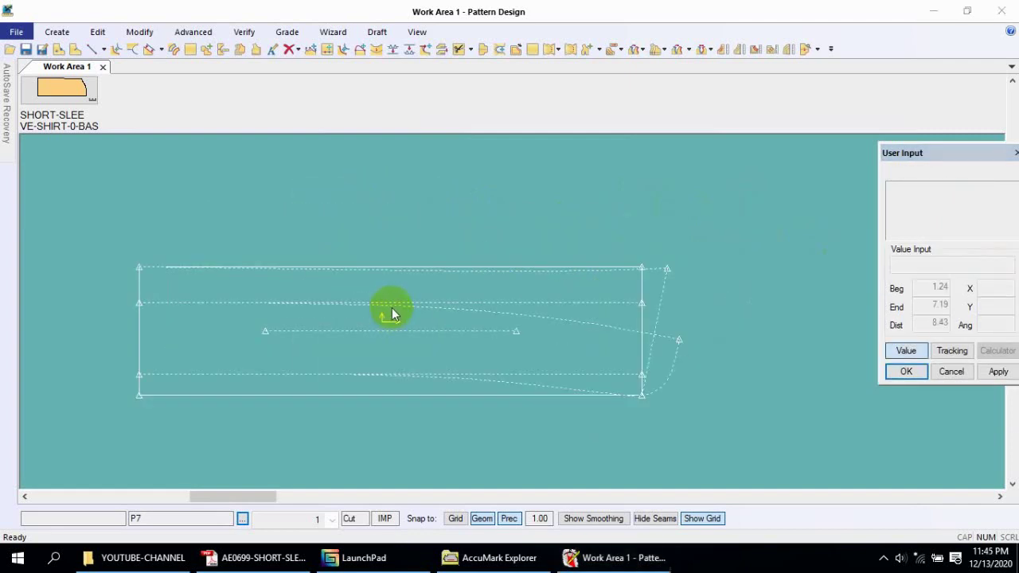
middle_click_drag(395, 291, 451, 310)
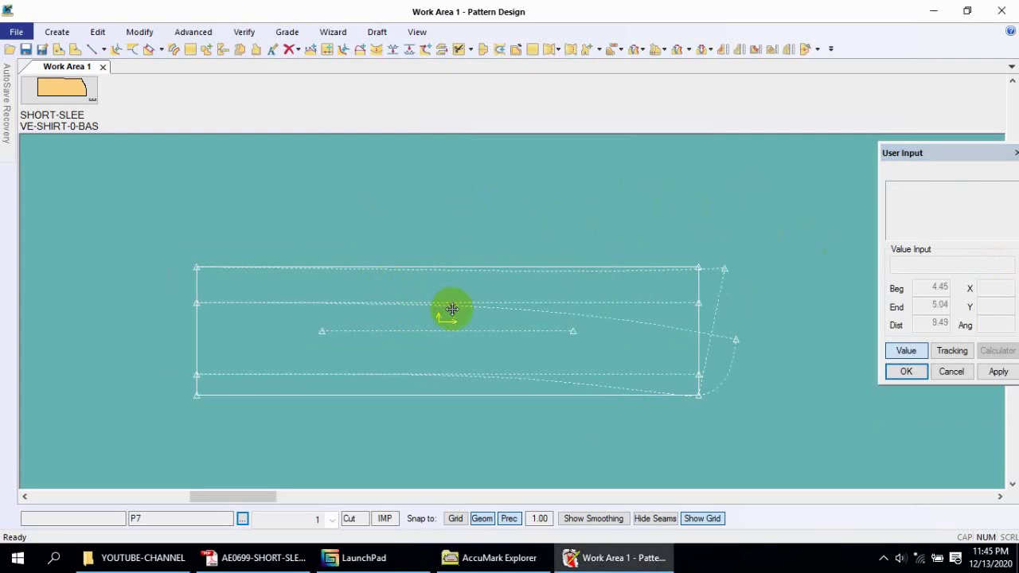
scroll(568, 281, "up", 2)
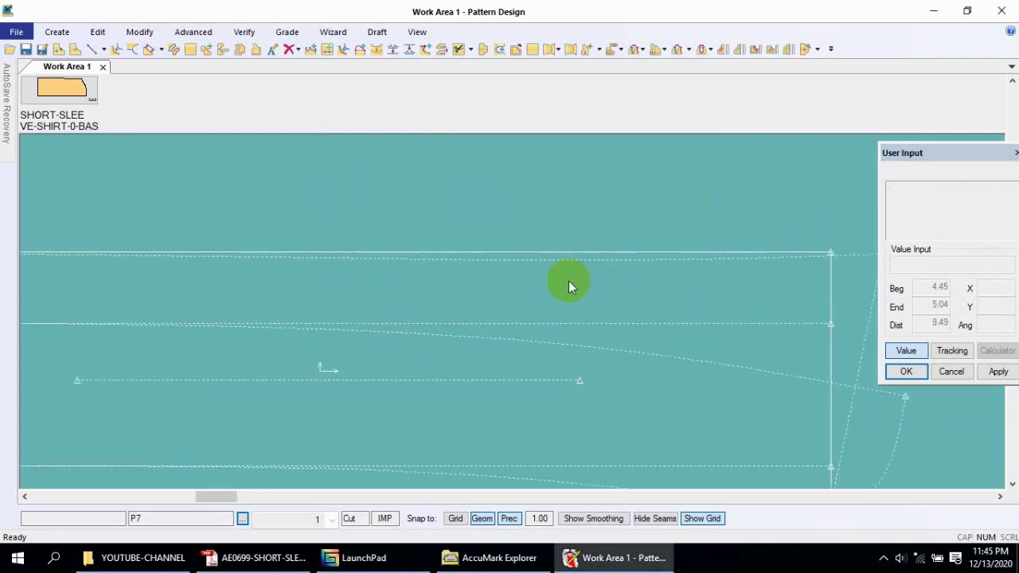
scroll(667, 278, "down", 1)
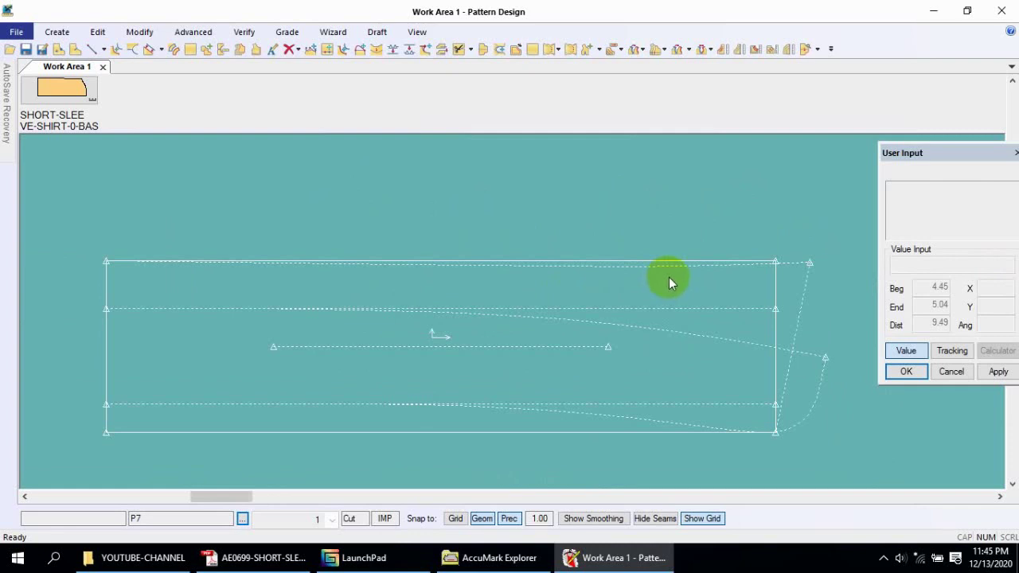
scroll(637, 272, "down", 1)
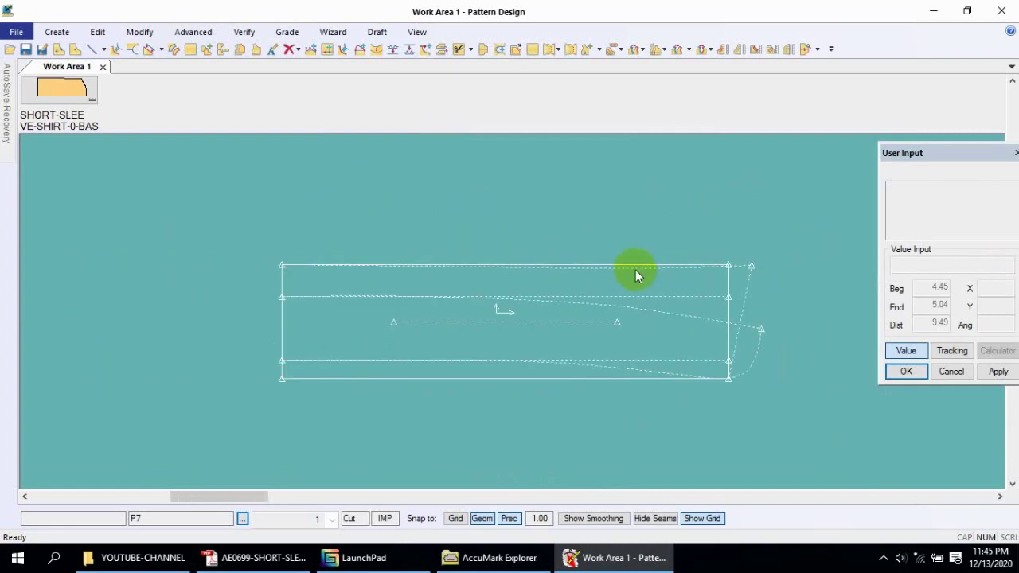
middle_click_drag(623, 292, 607, 272)
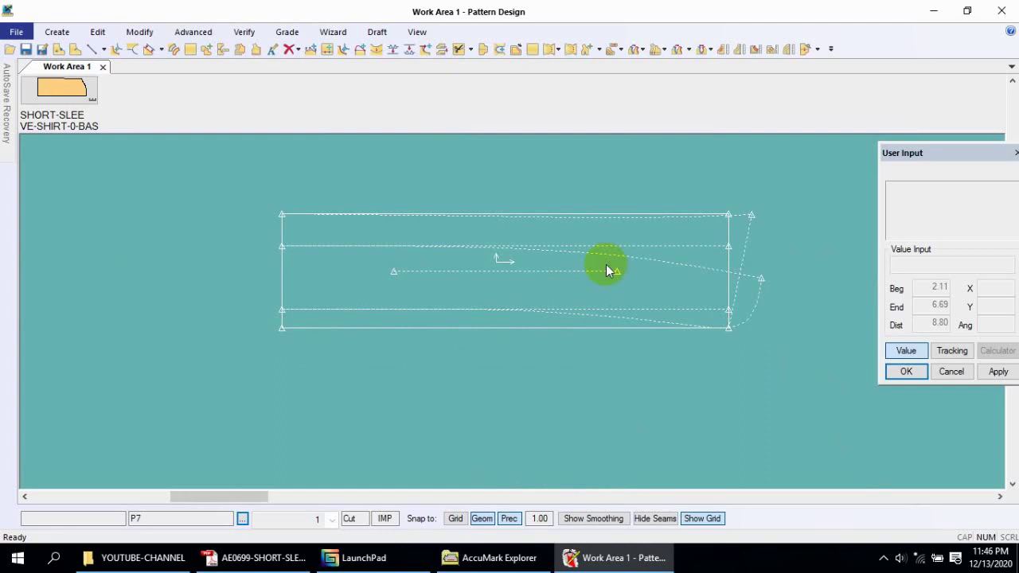
- Pick up and reposition the band piece on the canvas
left_click(606, 268)
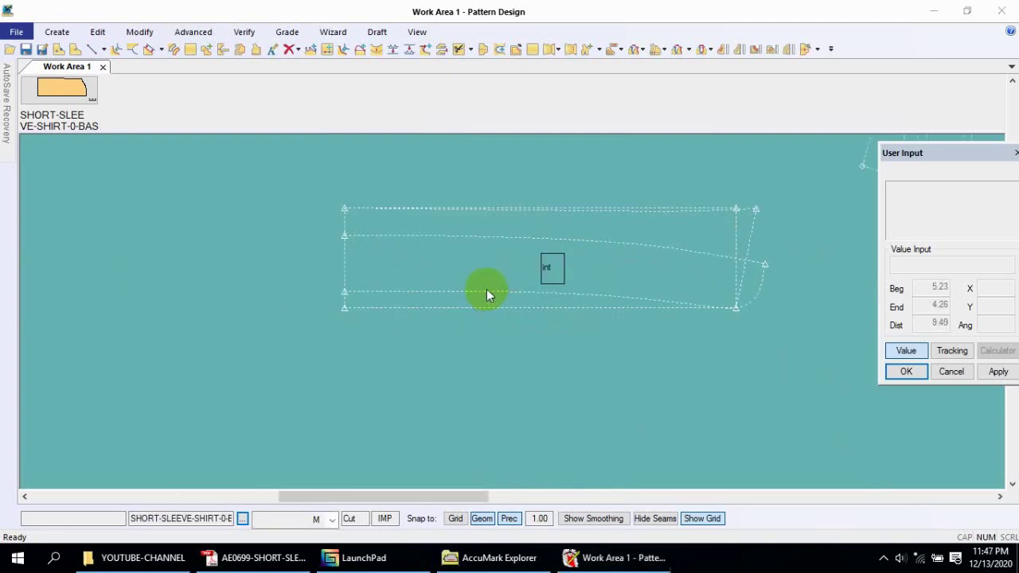
left_click(474, 278)
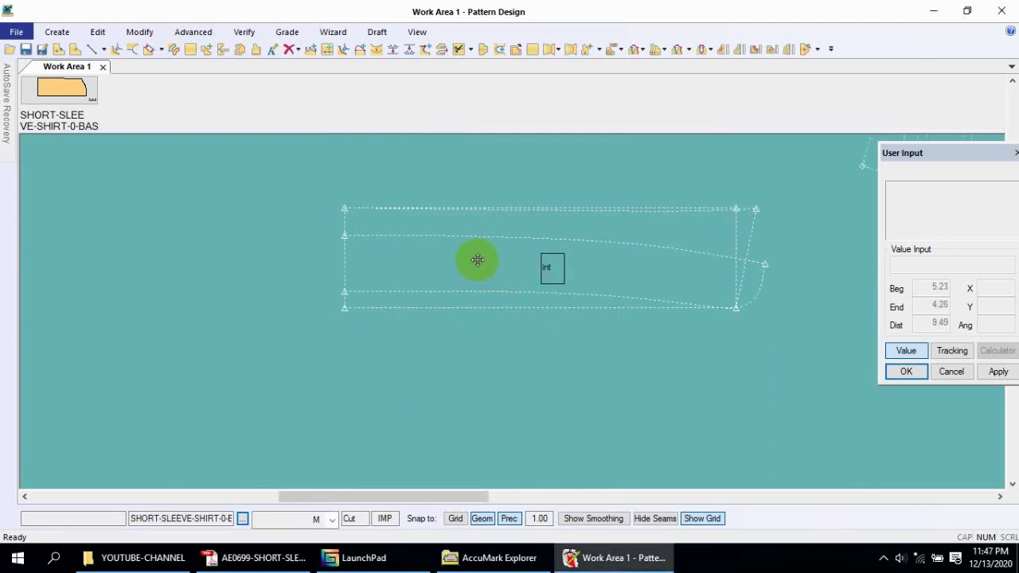
scroll(209, 260, "down", 2)
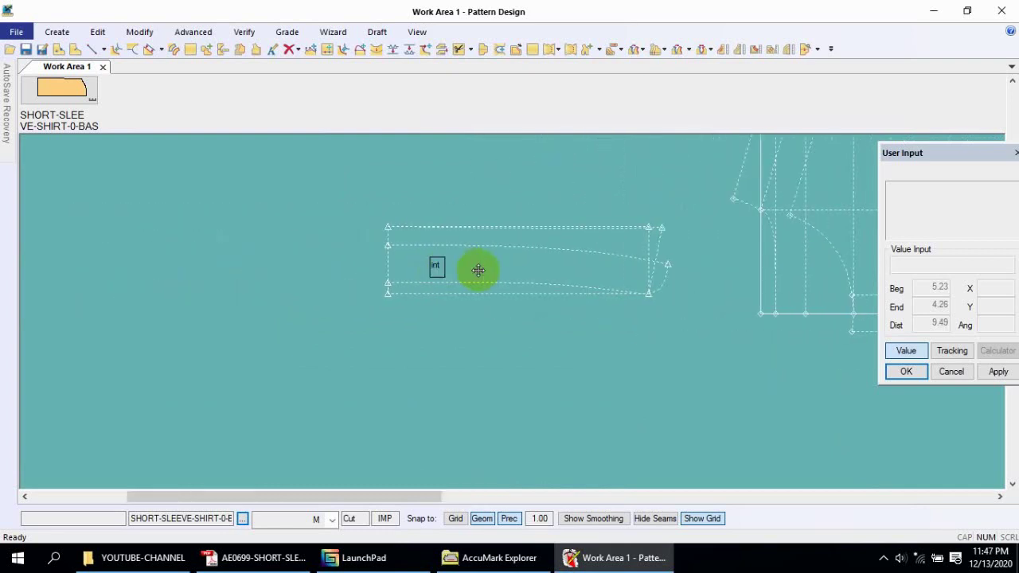
scroll(477, 263, "up", 2)
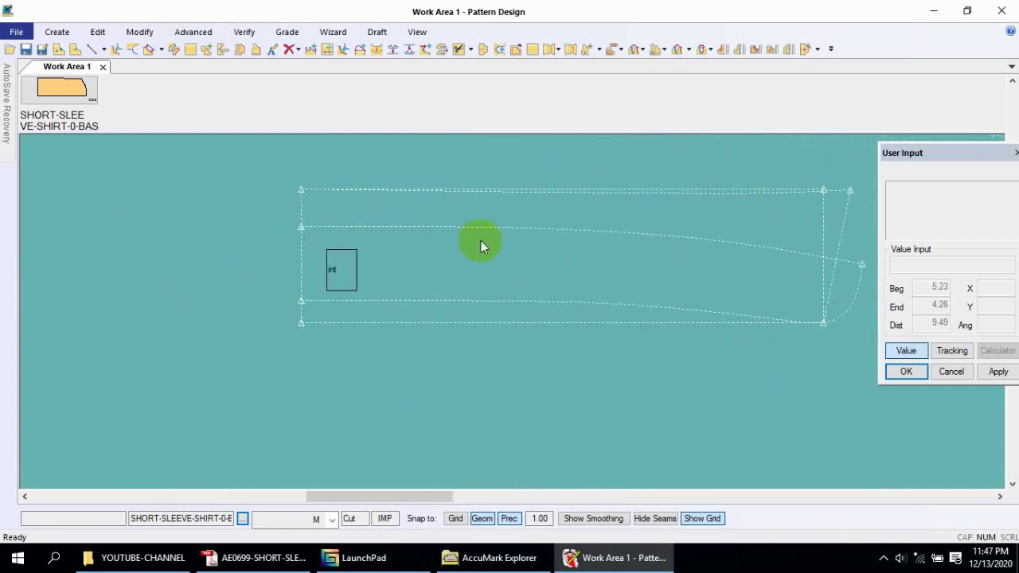
- Trace the piece with Piece > Trace; dismiss the 'Perimeter not closed' warning
left_click(173, 50)
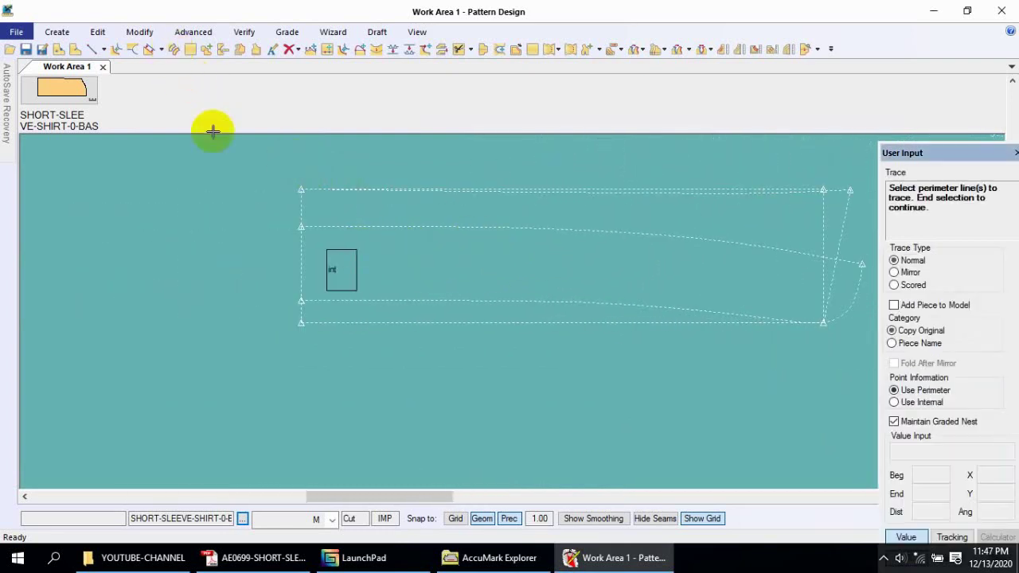
left_click(307, 257)
left_click(310, 241)
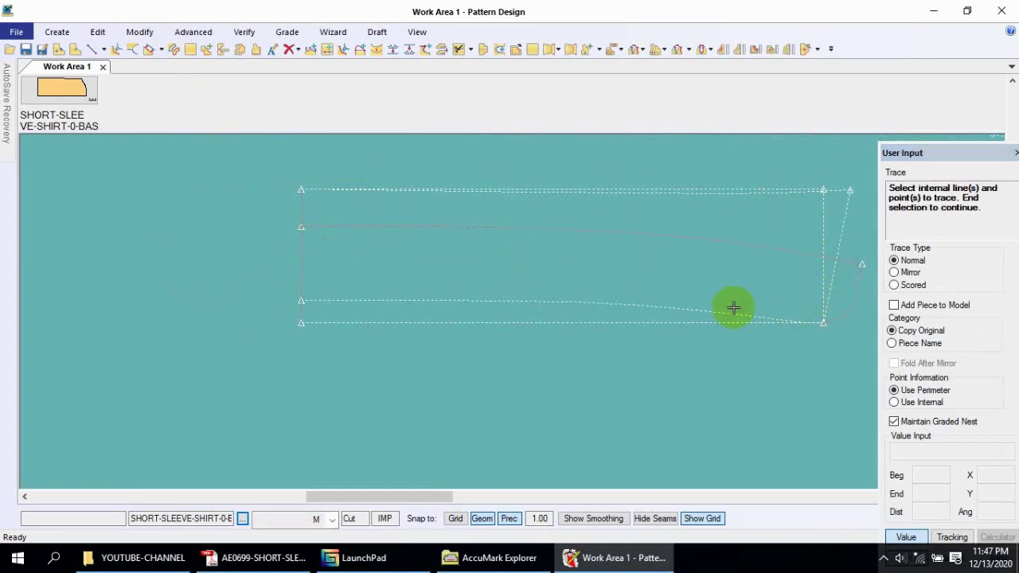
right_click_drag(846, 304, 525, 272)
left_click(535, 272)
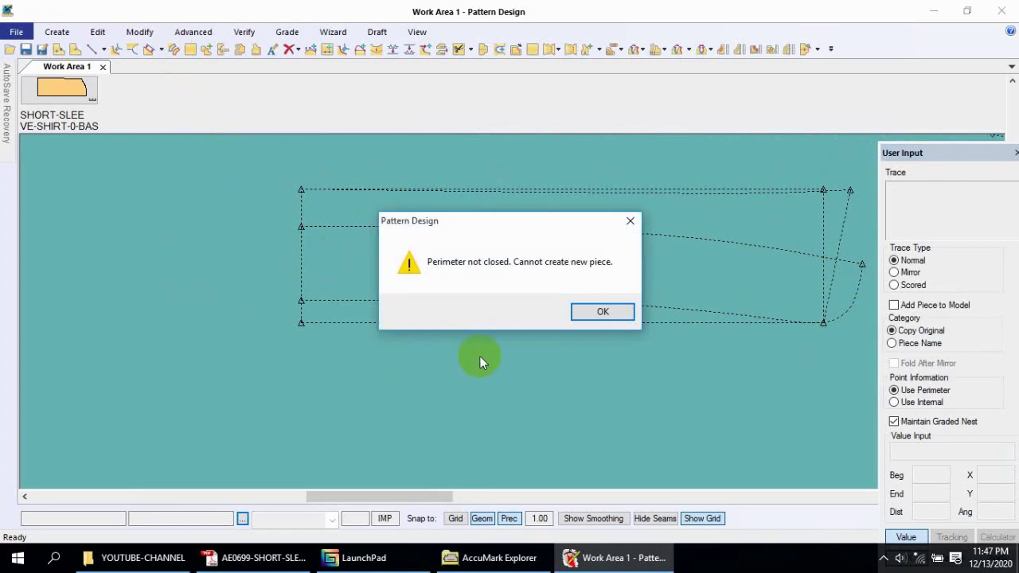
left_click(589, 312)
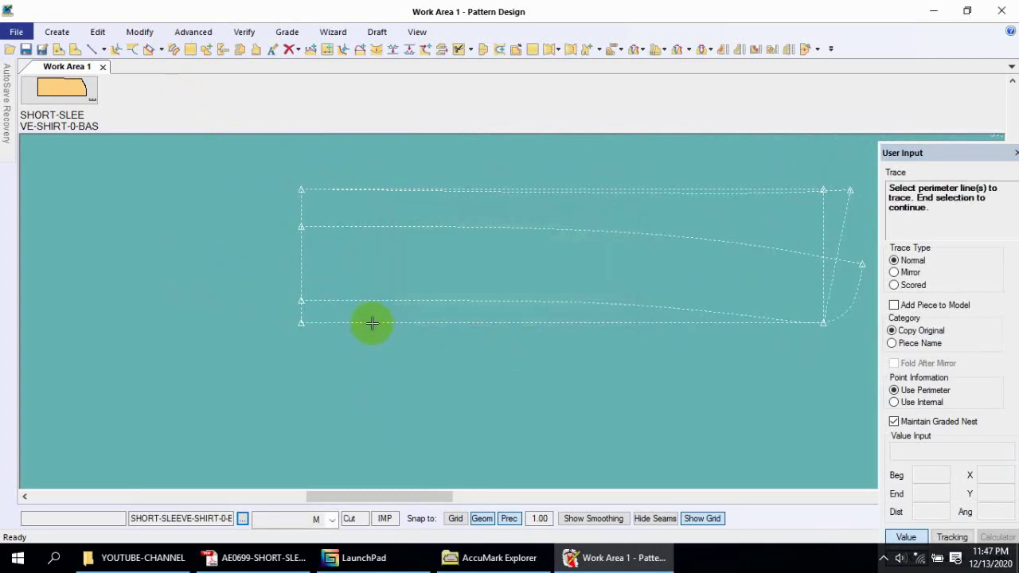
- Retry the trace, which again fails with 'Perimeter not closed'
left_click(308, 245)
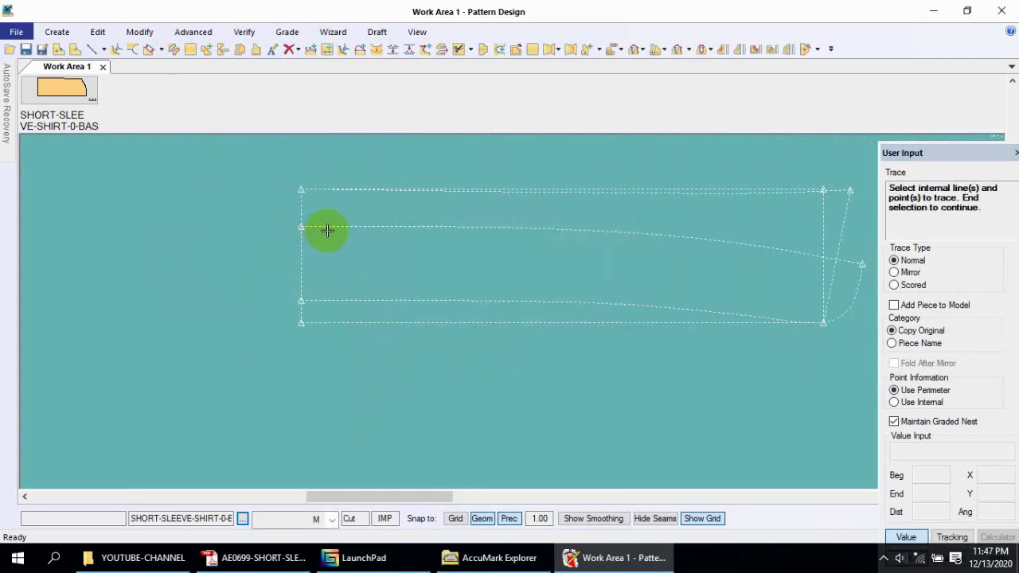
right_click(311, 247)
left_click(315, 247)
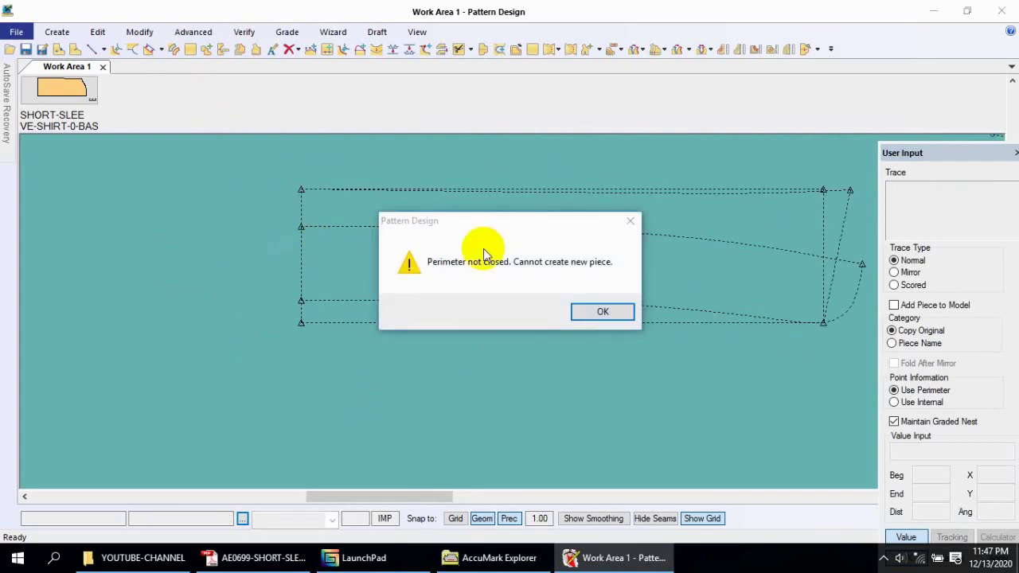
left_click(591, 311)
scroll(507, 267, "down", 2)
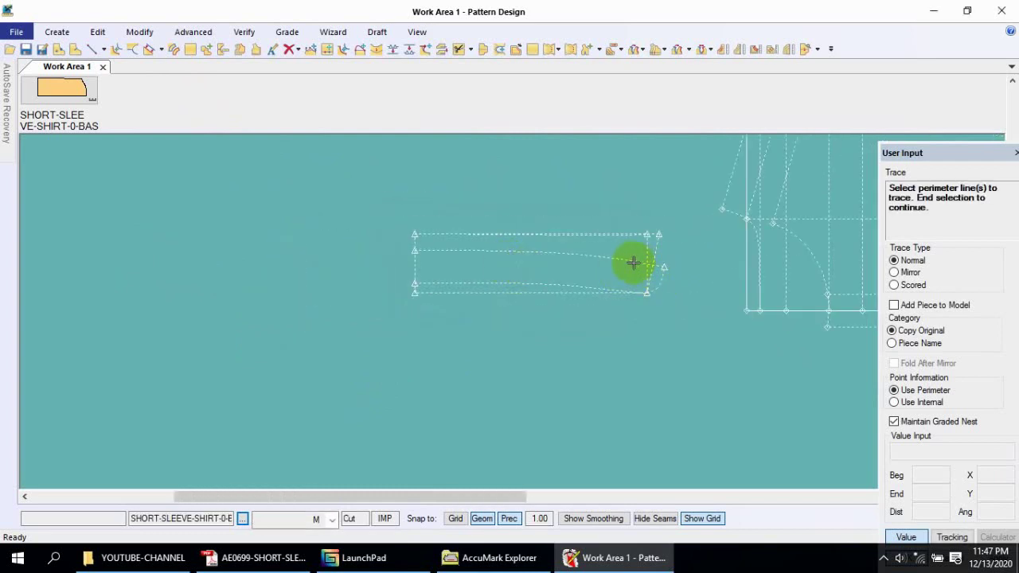
- Select the upper curve, short right edge and lower line as the trace perimeter
left_click(633, 261)
left_click(661, 278)
left_click(559, 282)
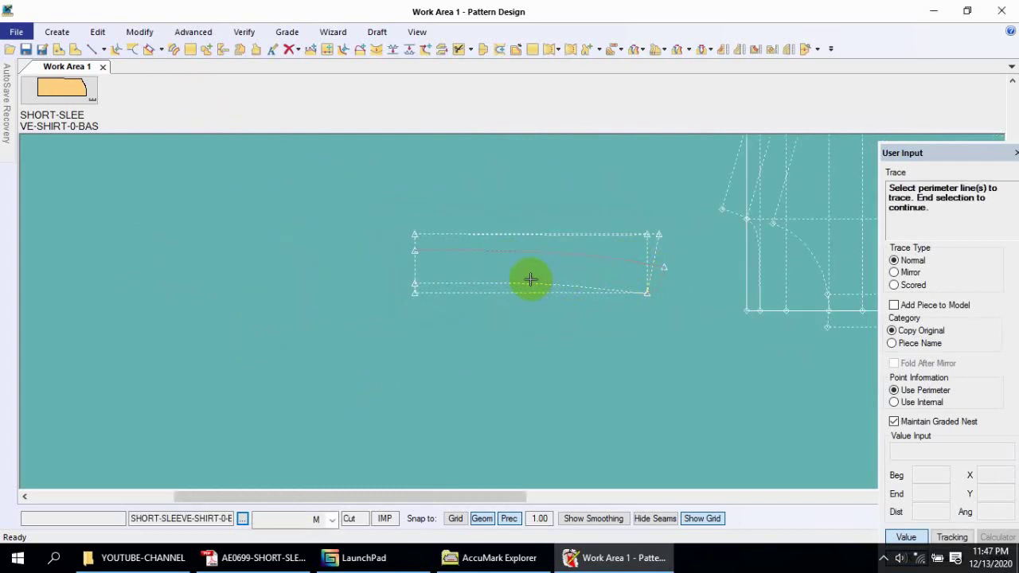
left_click(416, 261)
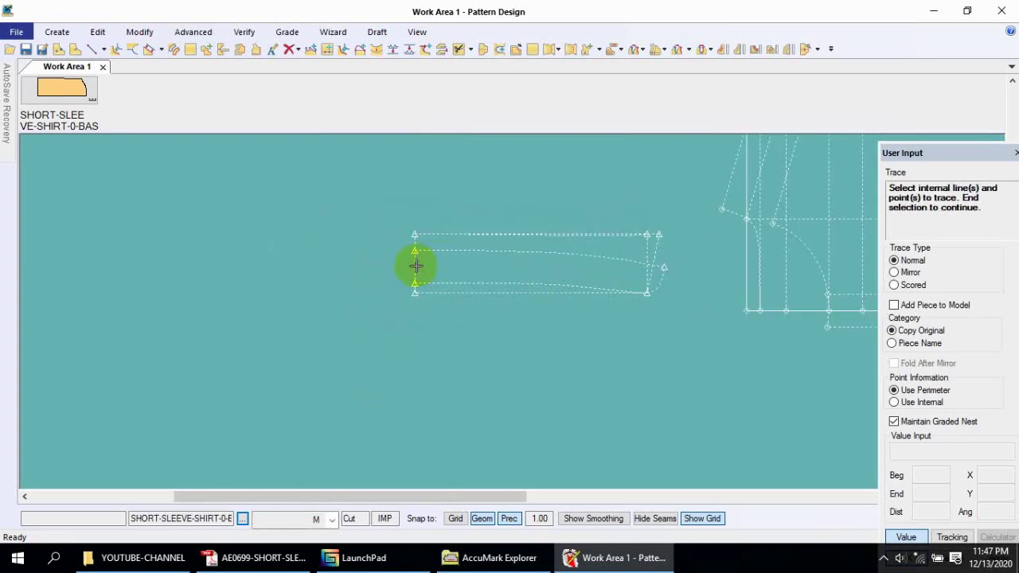
right_click(417, 267)
left_click(410, 269)
- Confirm the traced half-band copy and place it on the right
left_click(348, 329)
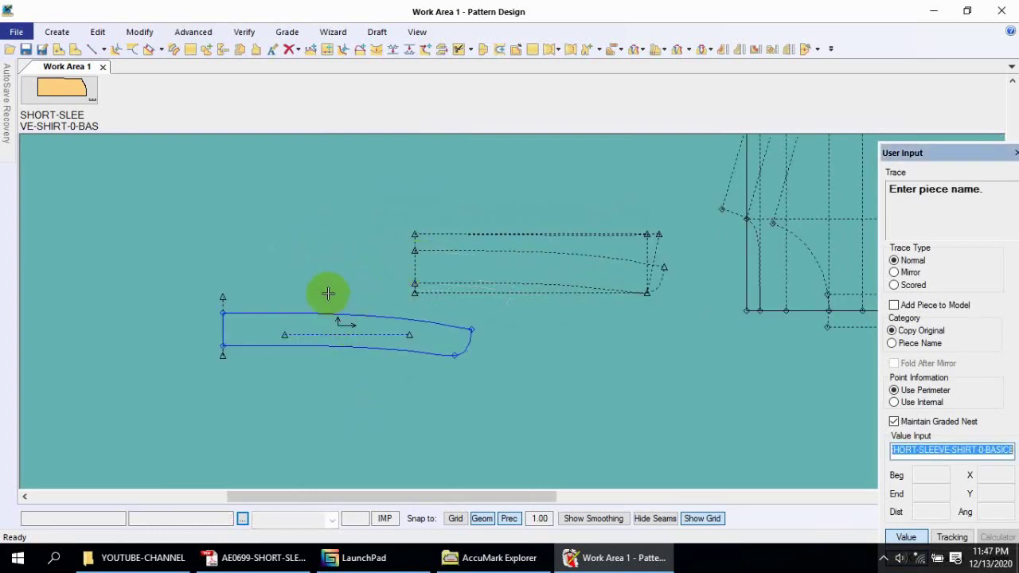
right_click(327, 293)
left_click(318, 295)
left_click(327, 294)
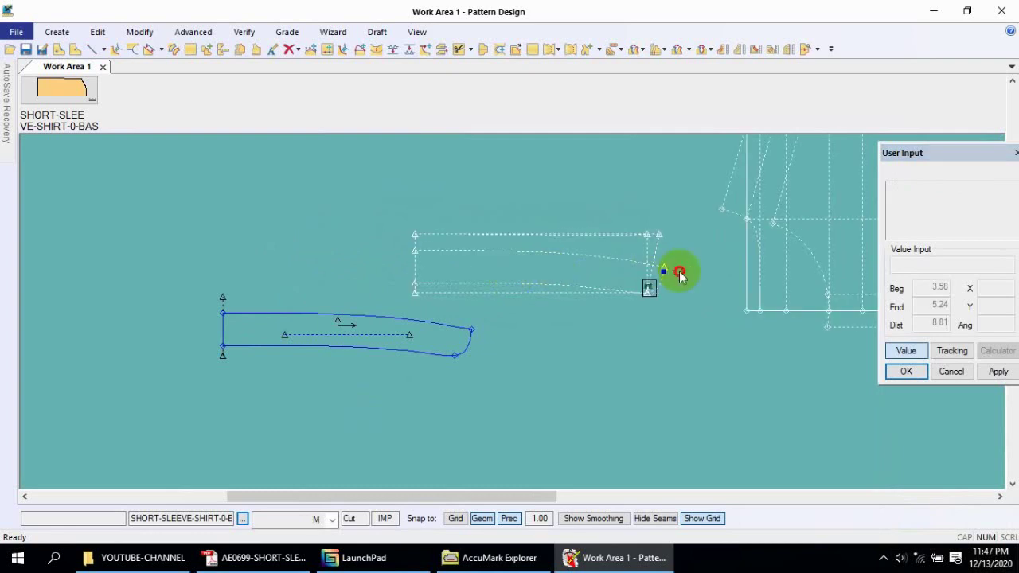
left_click(733, 293)
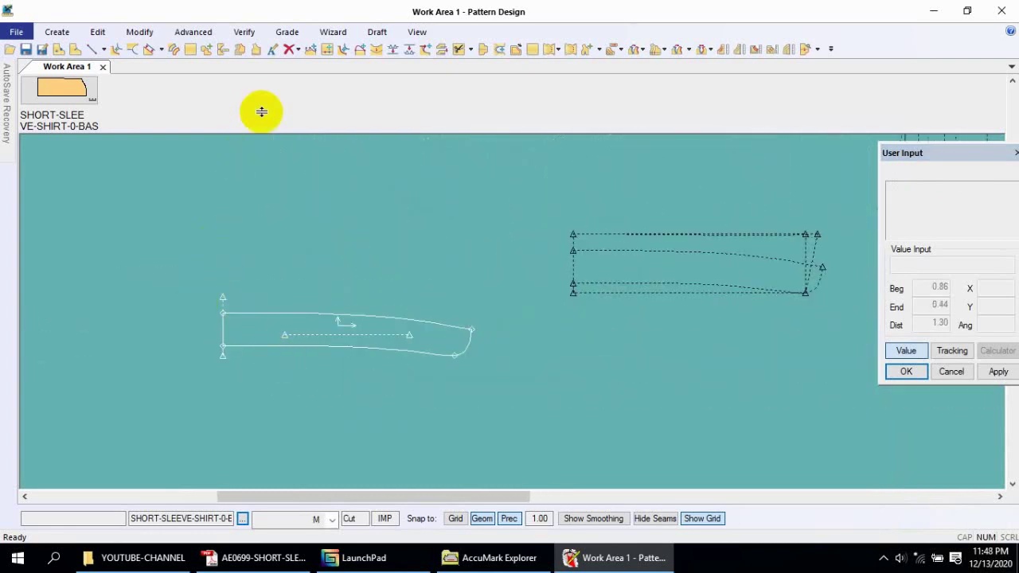
- Delete the stray lines at the band's left end and reposition the band piece
left_click(295, 50)
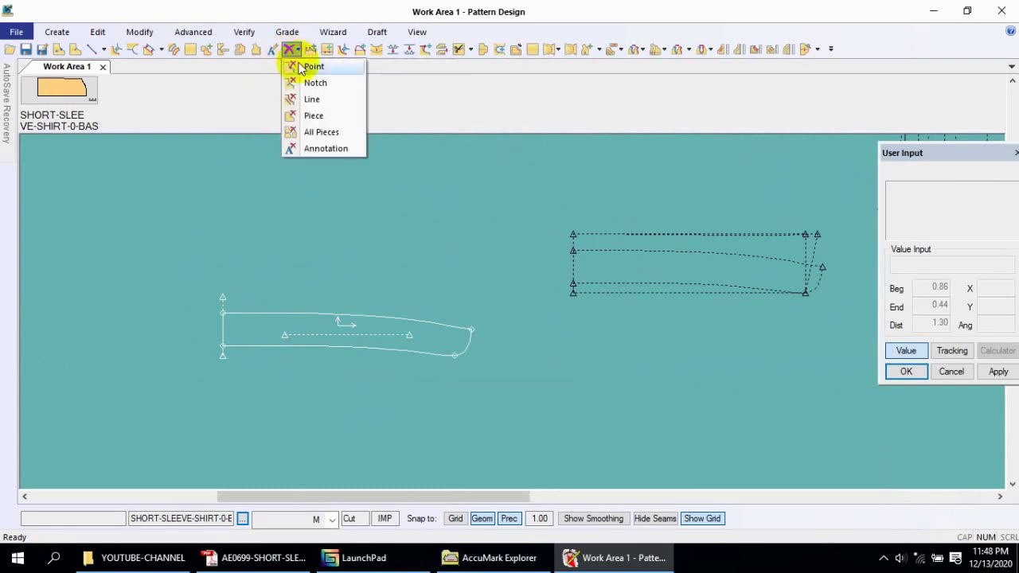
left_click(316, 98)
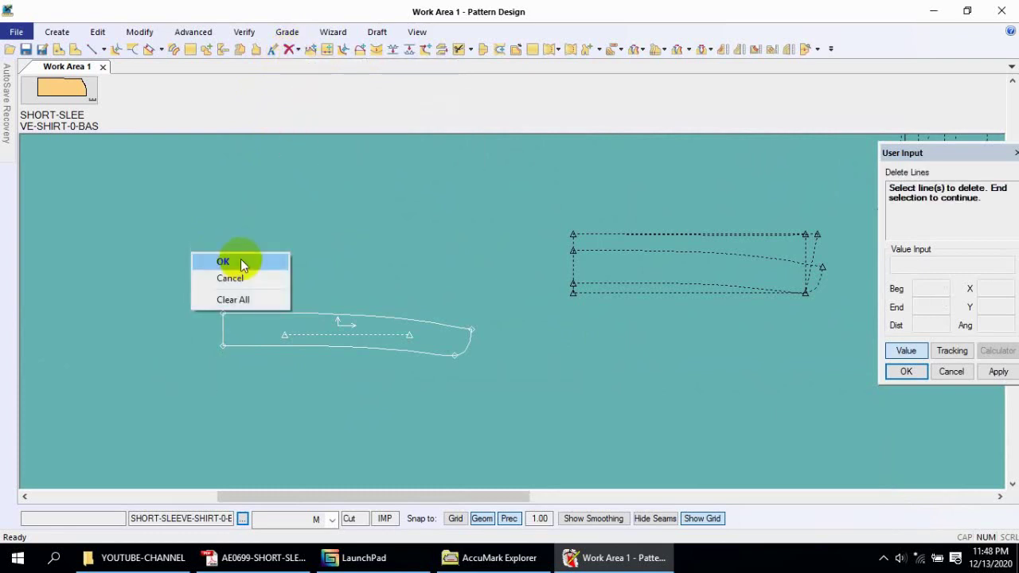
left_click(240, 259)
mouse_move(241, 259)
left_mouse_down()
mouse_move(307, 180)
mouse_move(283, 205)
left_mouse_up()
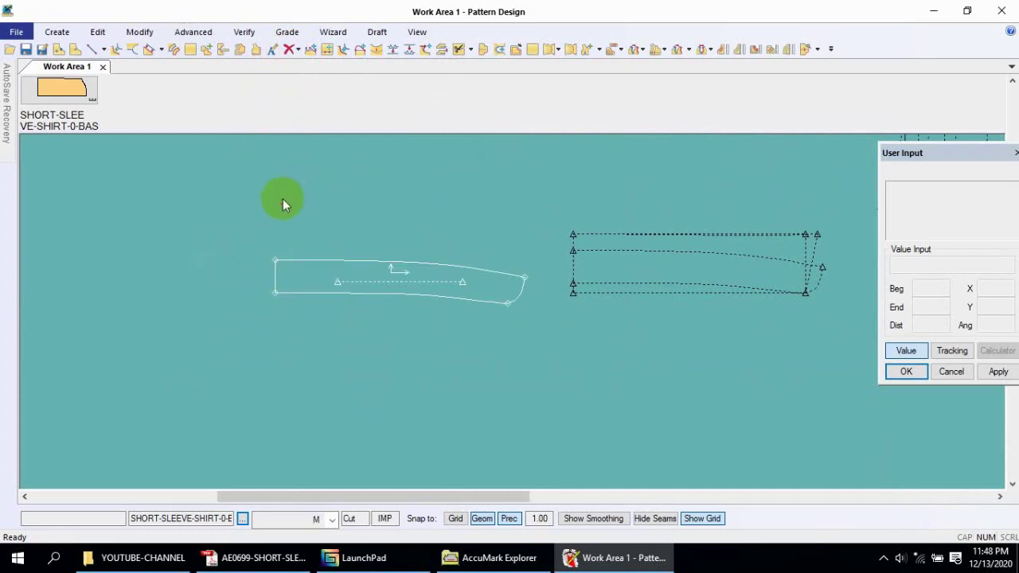
left_click_drag(603, 264, 653, 264)
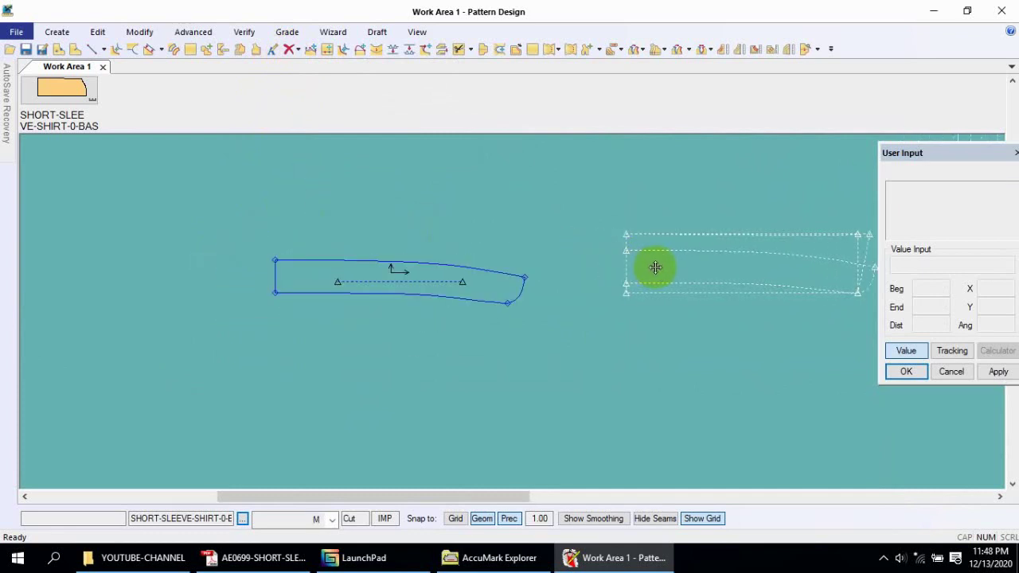
- Mirror the band across its left end into a full symmetrical piece and shift it down
left_click(484, 51)
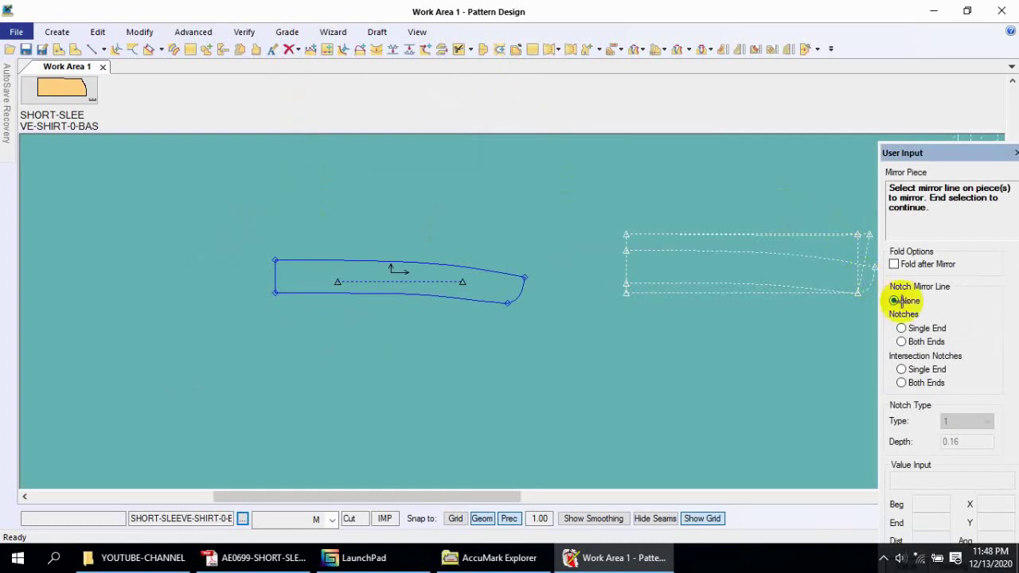
left_click(289, 274)
right_click(289, 273)
left_click(291, 275)
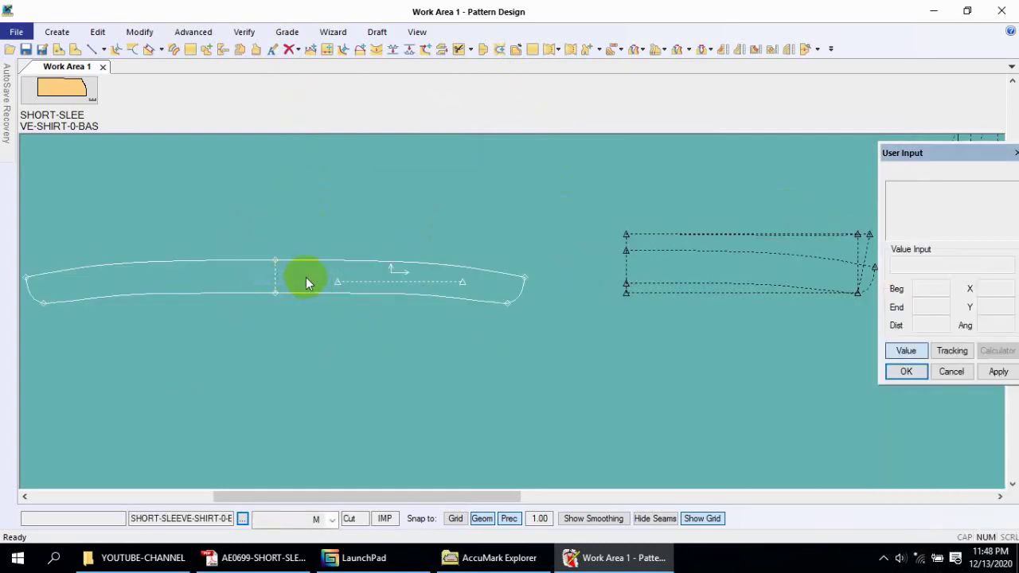
left_click_drag(325, 300, 329, 326)
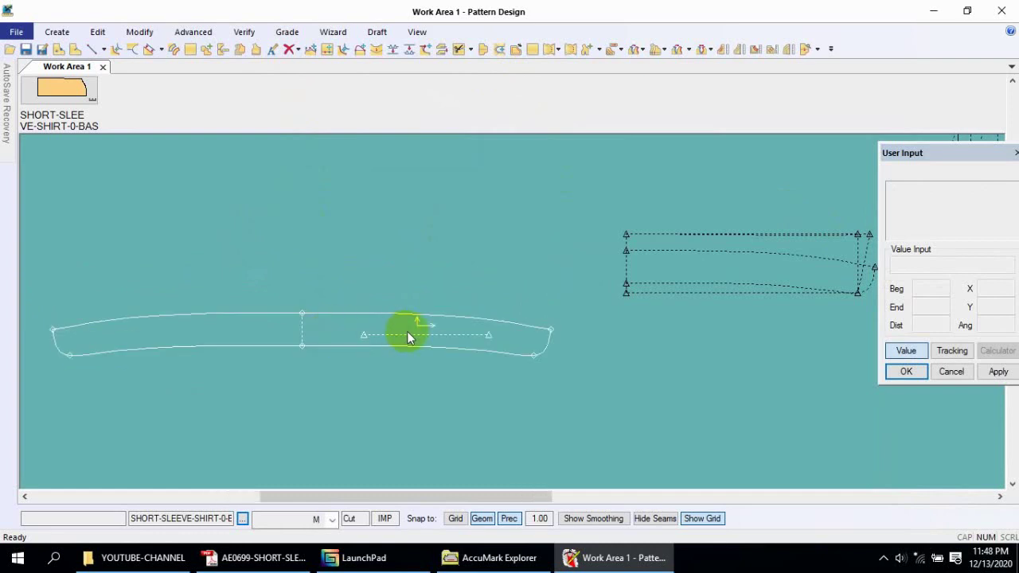
- Join the two halves of the band's top edge into one line with Combine Lines (Ctrl+M)
key("ctrl+m")
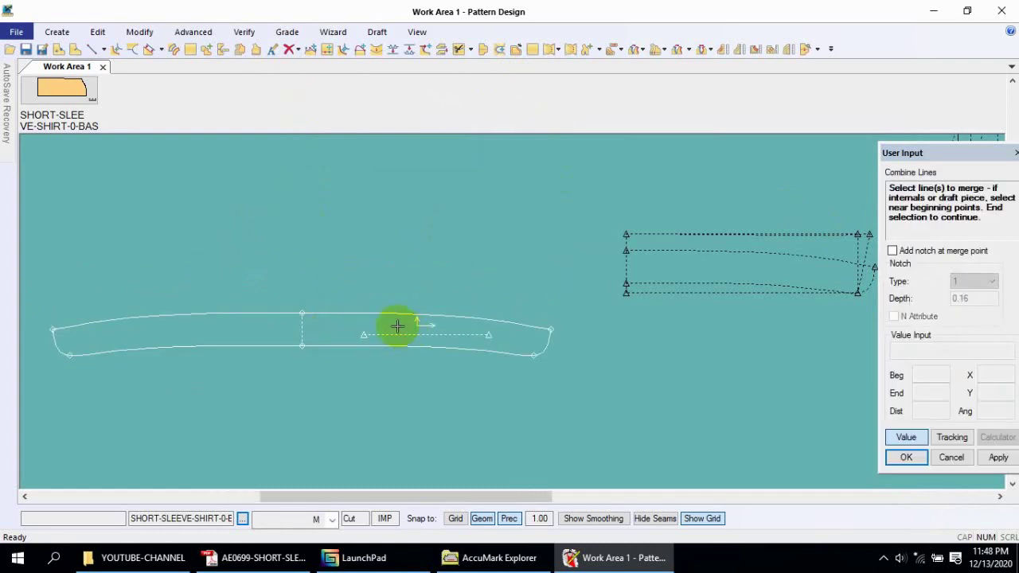
left_click(355, 313)
left_click(277, 310)
right_click(337, 284)
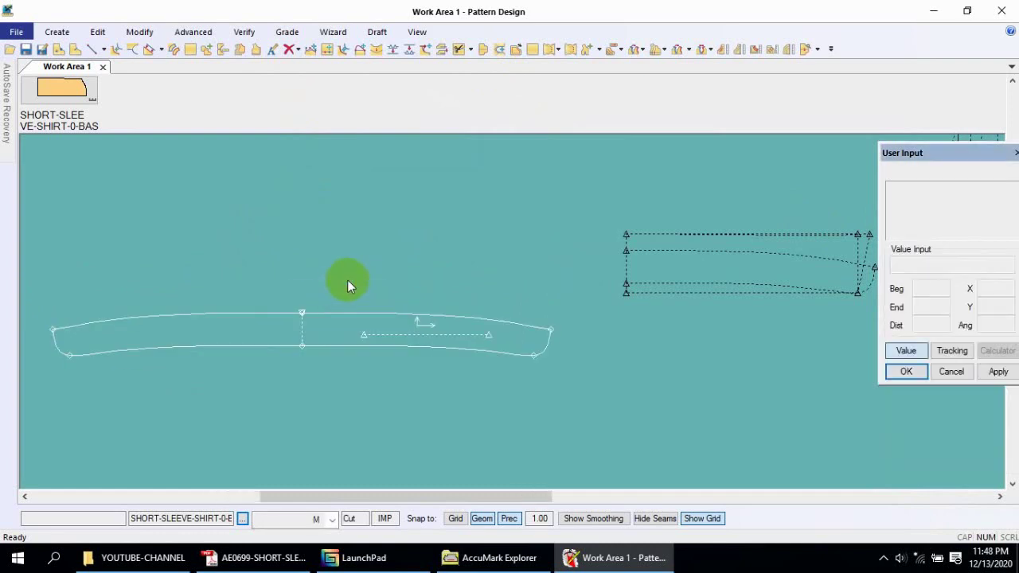
right_click(347, 279)
key("Escape")
left_click(330, 345)
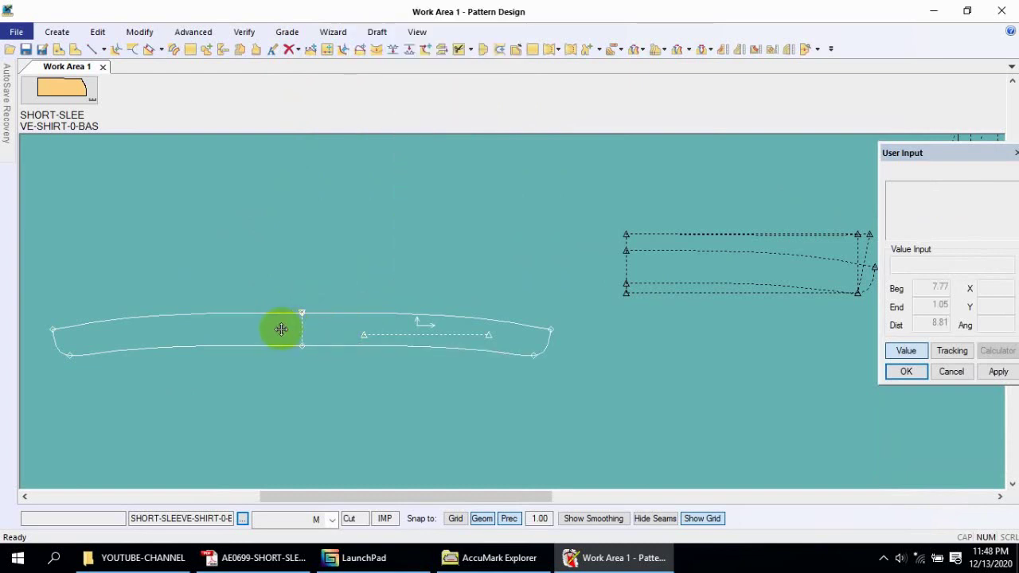
left_click(274, 327)
- Move the full band lower and to the right, then show the Create tools
left_click(269, 186)
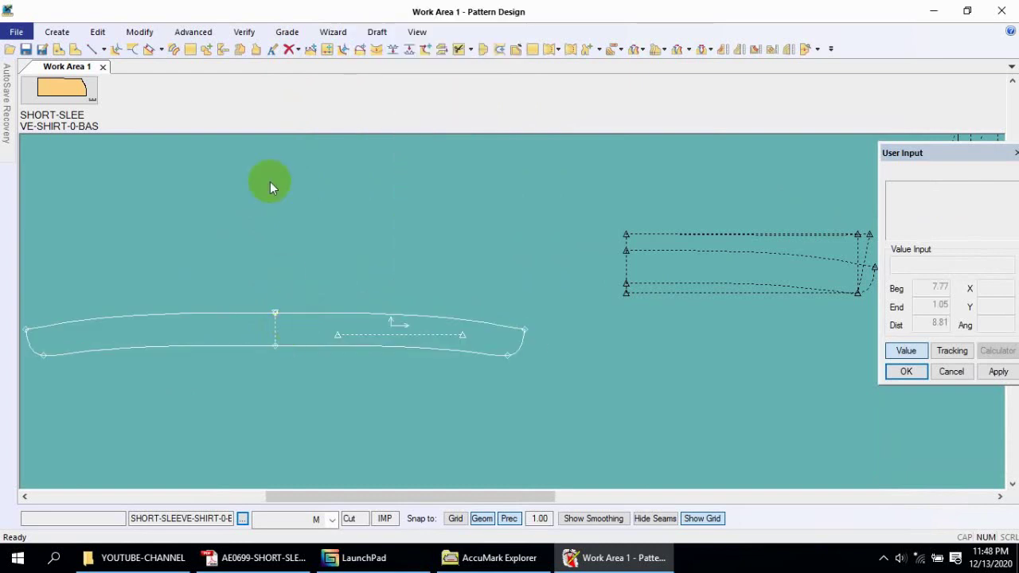
left_click(95, 52)
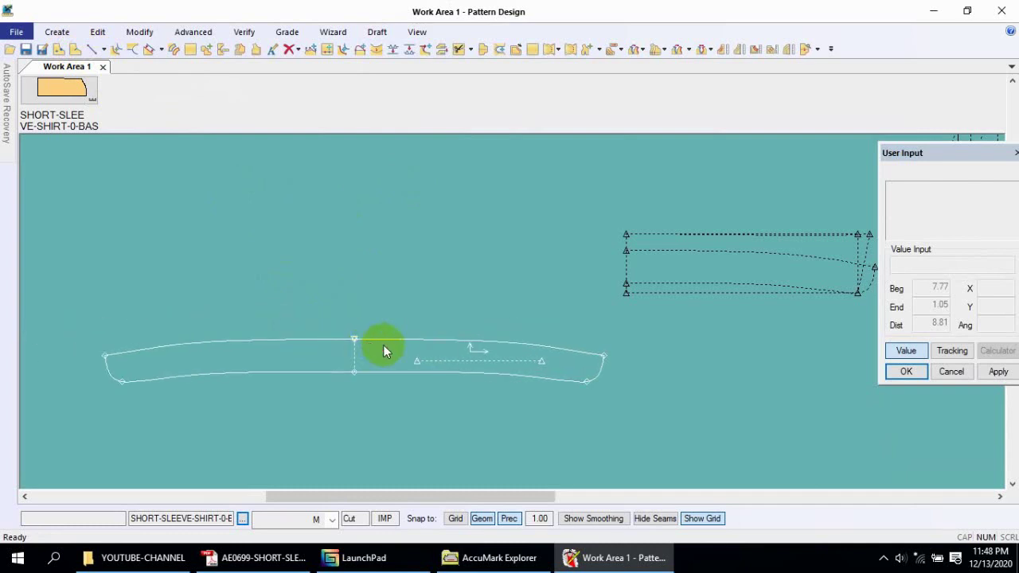
left_click_drag(314, 346, 383, 348)
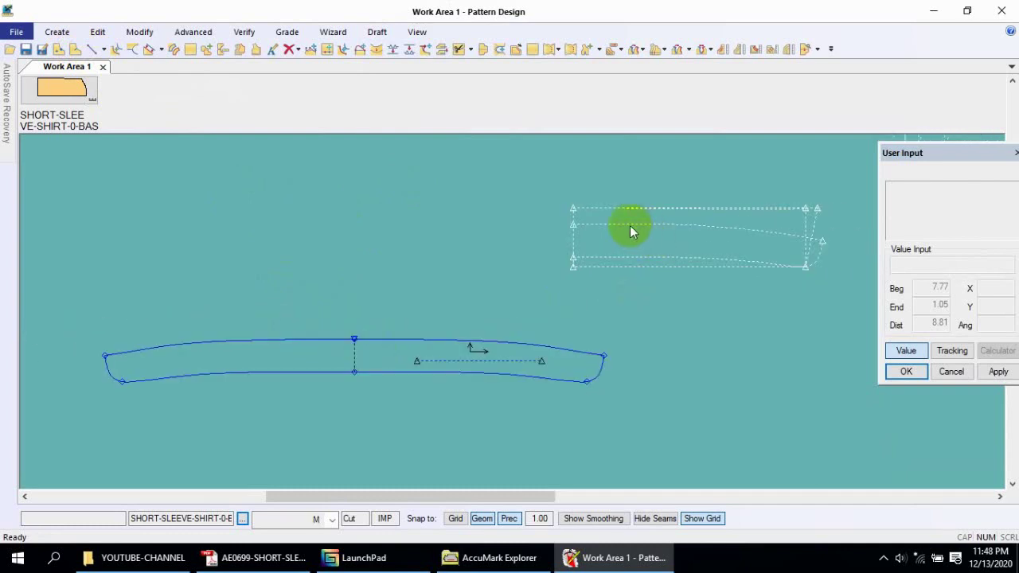
left_click(630, 225)
left_click(56, 33)
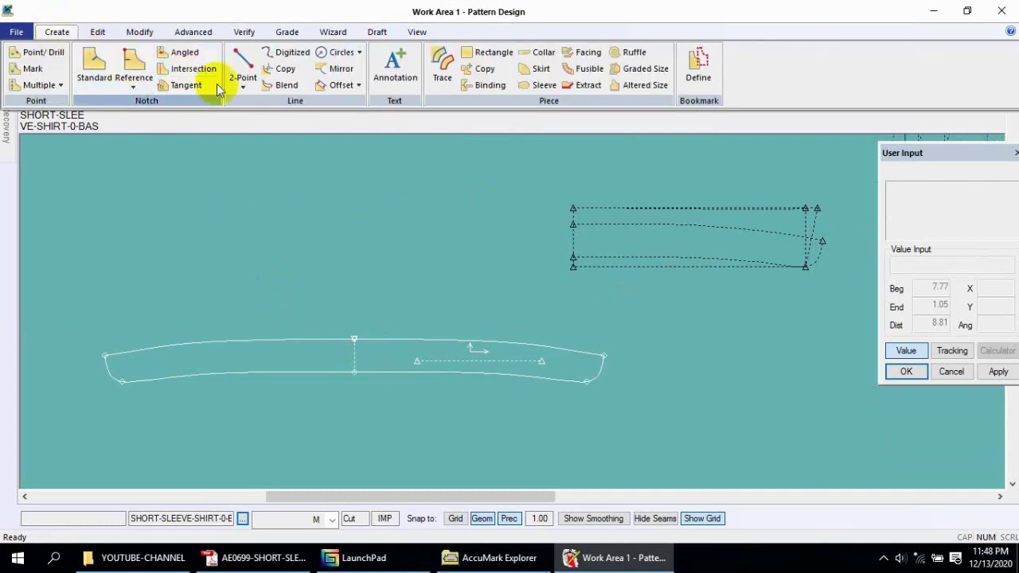
- Trace the draft collar's outline and internal lines into a new piece with the suggested name
left_click(443, 68)
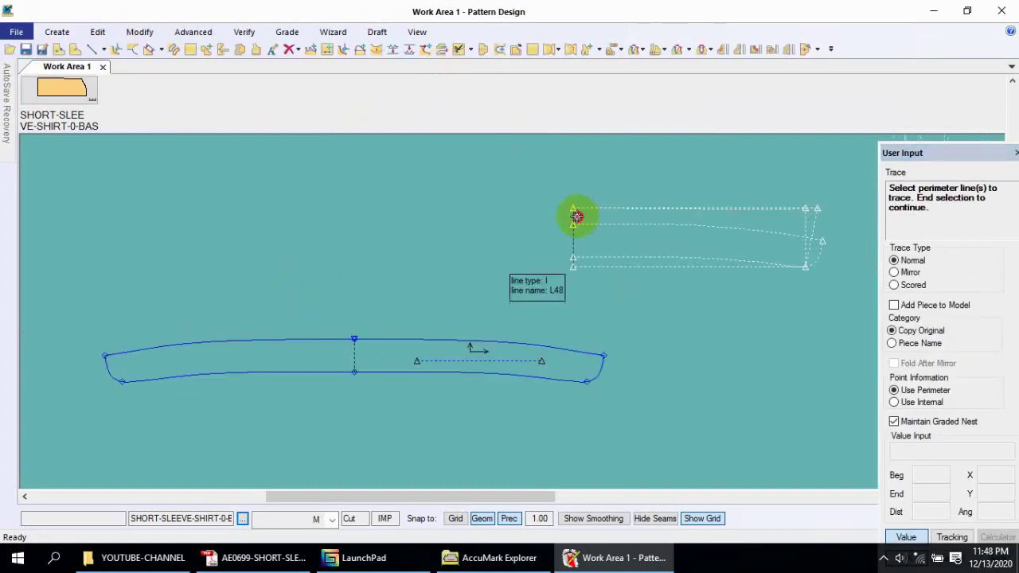
left_click(817, 216)
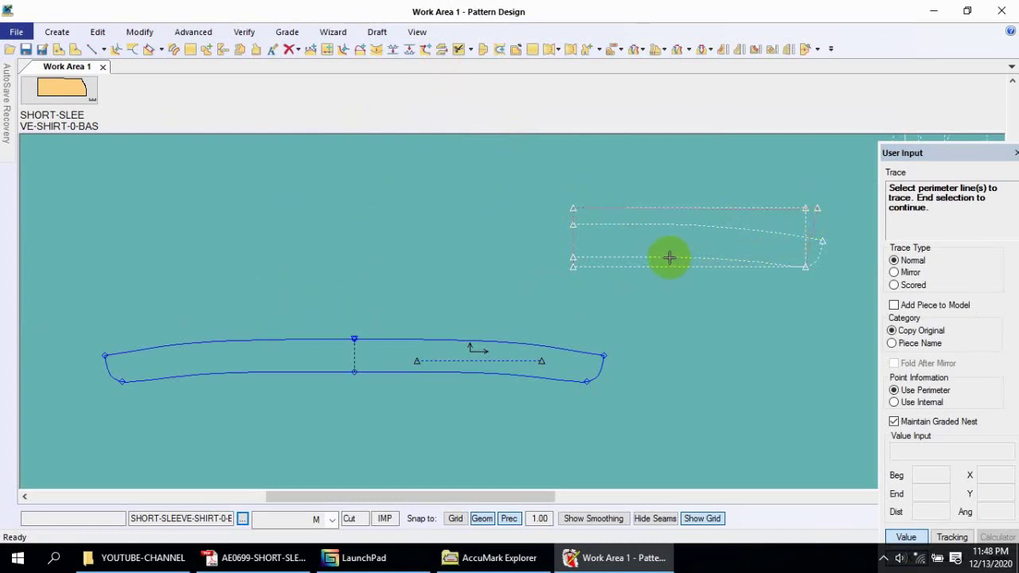
right_click(648, 242)
left_click(648, 244)
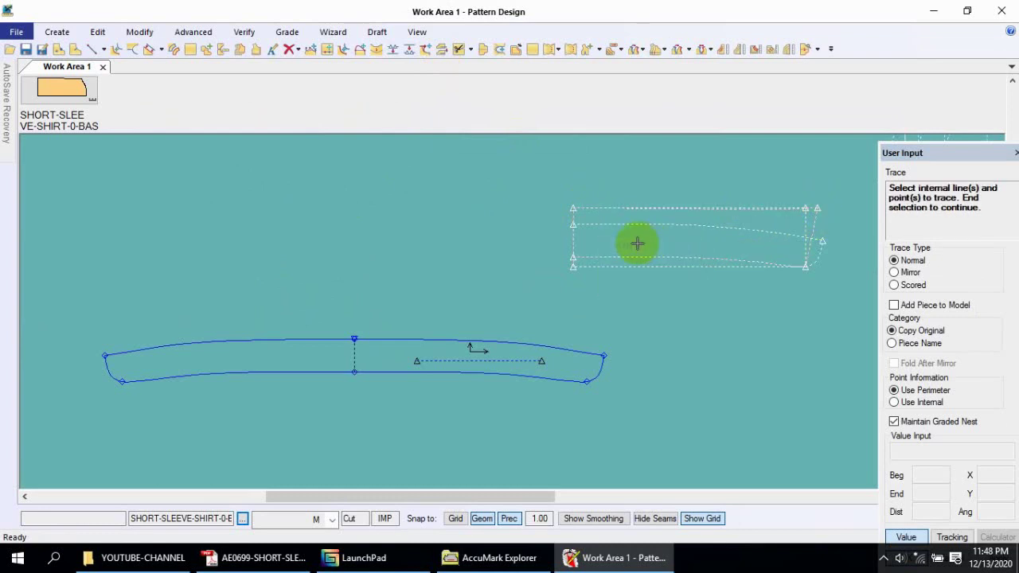
right_click(575, 236)
left_click(587, 234)
left_click(330, 212)
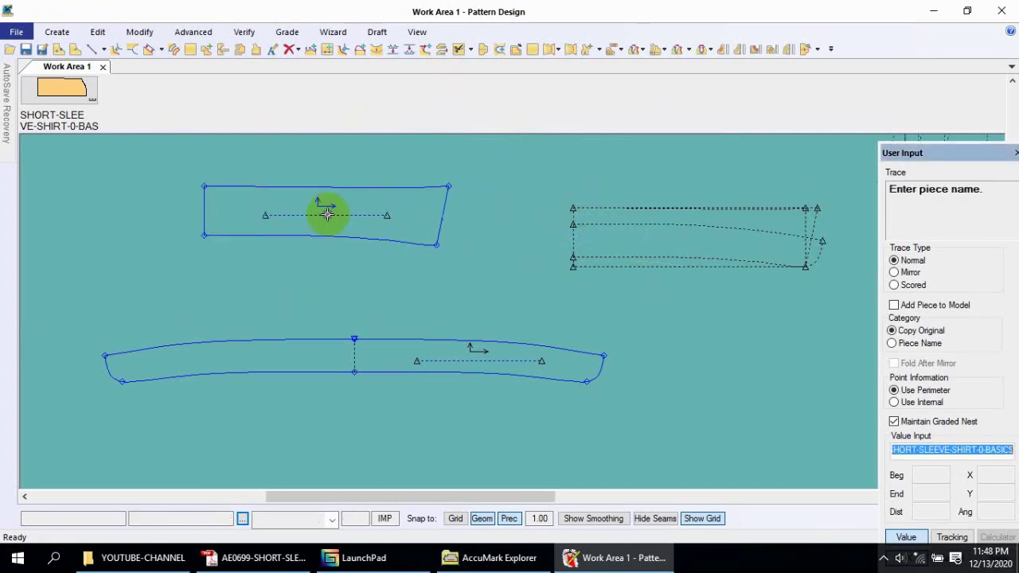
right_click(329, 215)
left_click(330, 215)
right_click(329, 216)
left_click(329, 215)
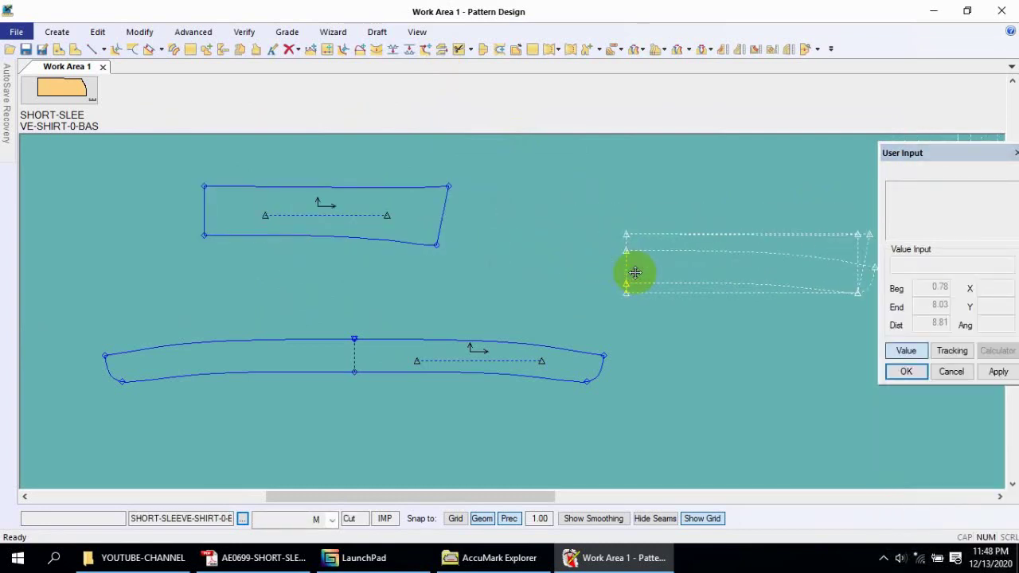
- Reposition the traced collar piece above the full band
scroll(499, 258, "up", 2)
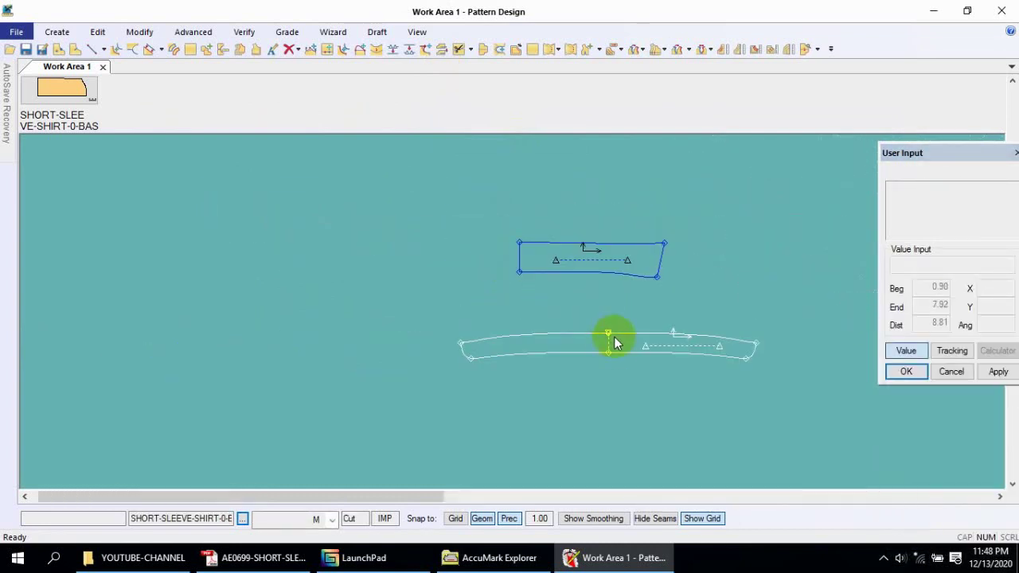
scroll(668, 363, "up", 2)
left_click(426, 329)
left_click(401, 195)
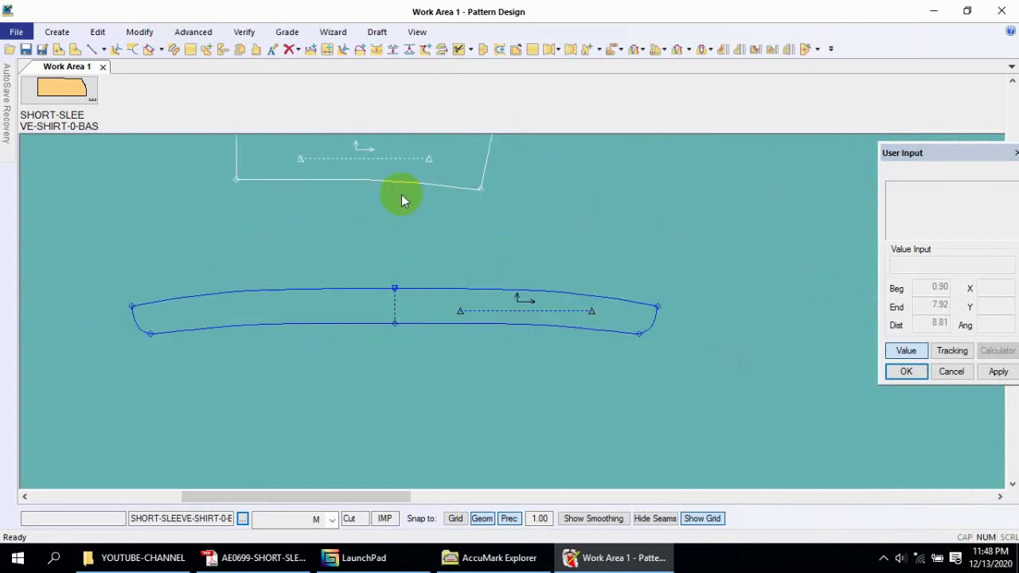
left_click(525, 243)
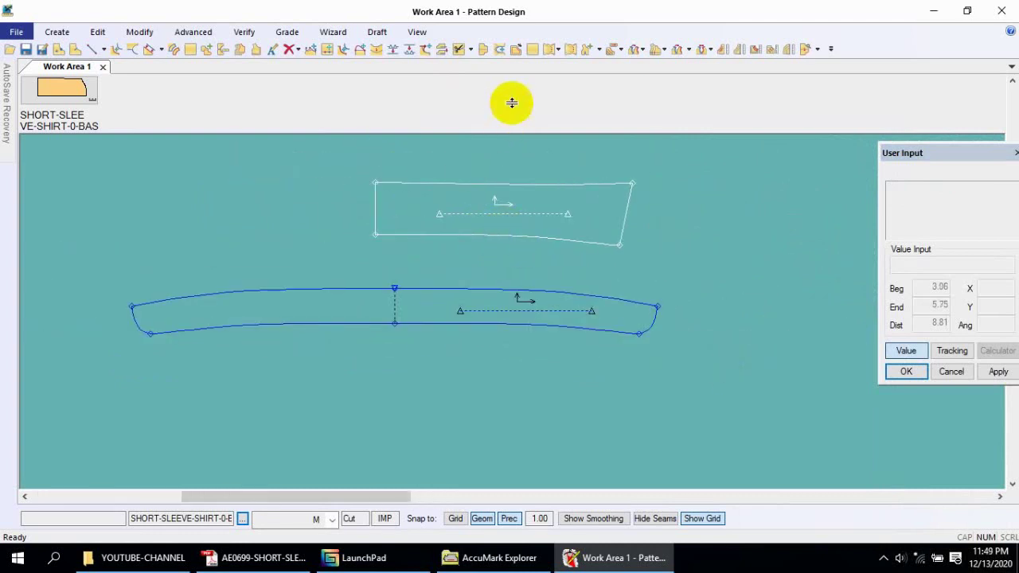
- Mirror the collar across its left edge into a full symmetrical piece
left_click(483, 48)
right_click(386, 200)
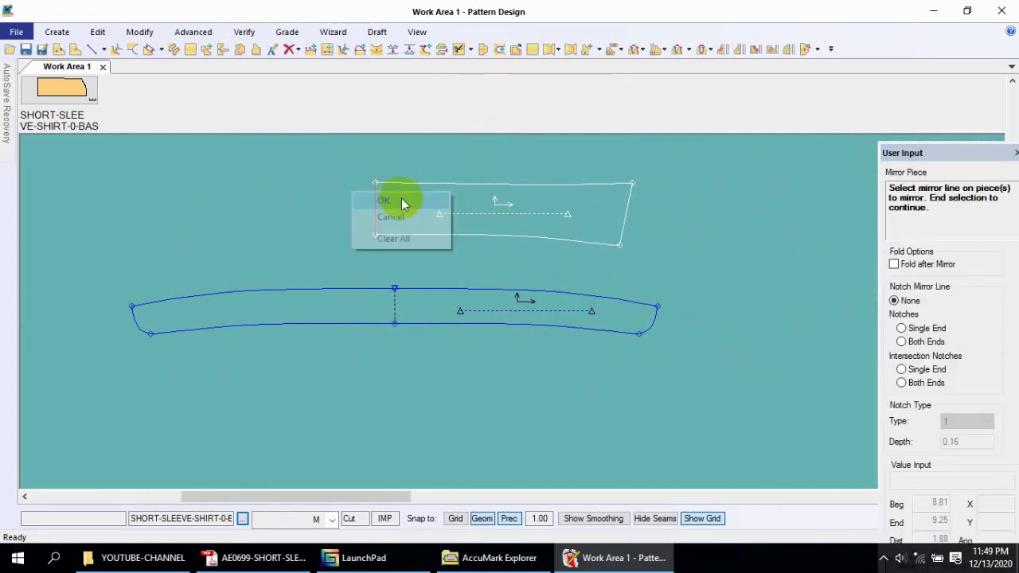
left_click(394, 209)
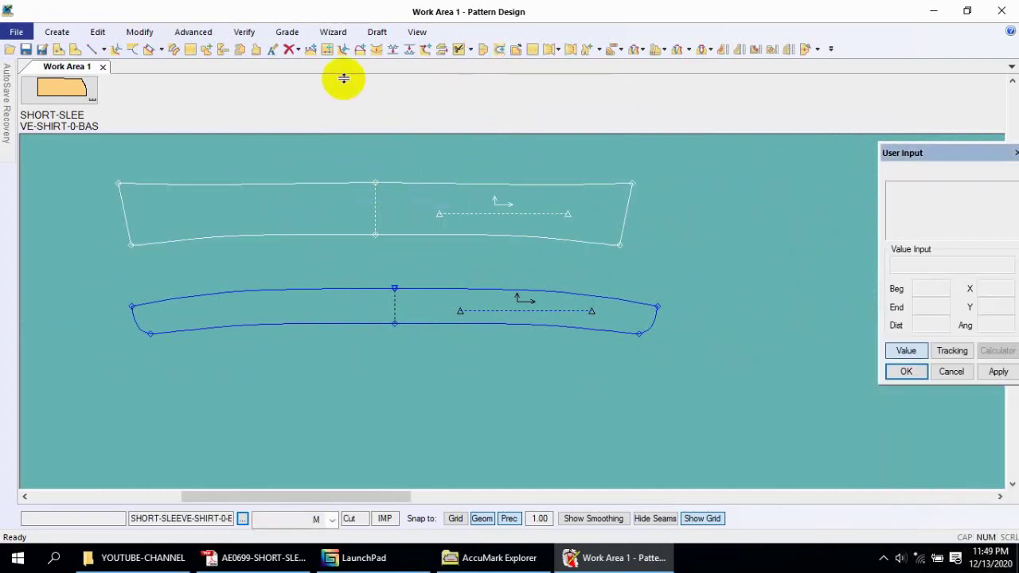
- Join the two halves of the collar's top edge into one line
left_click(393, 48)
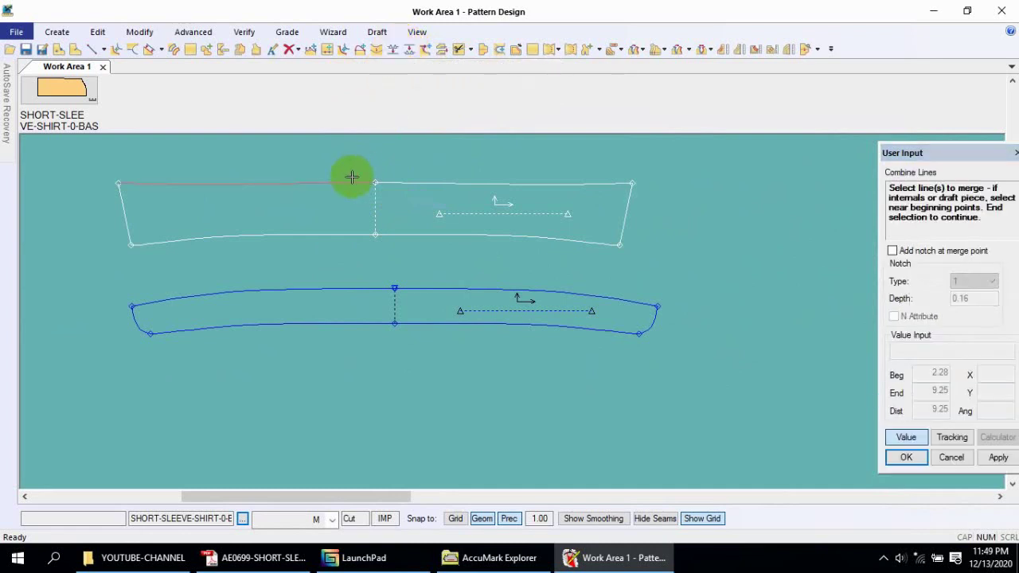
left_click(396, 182)
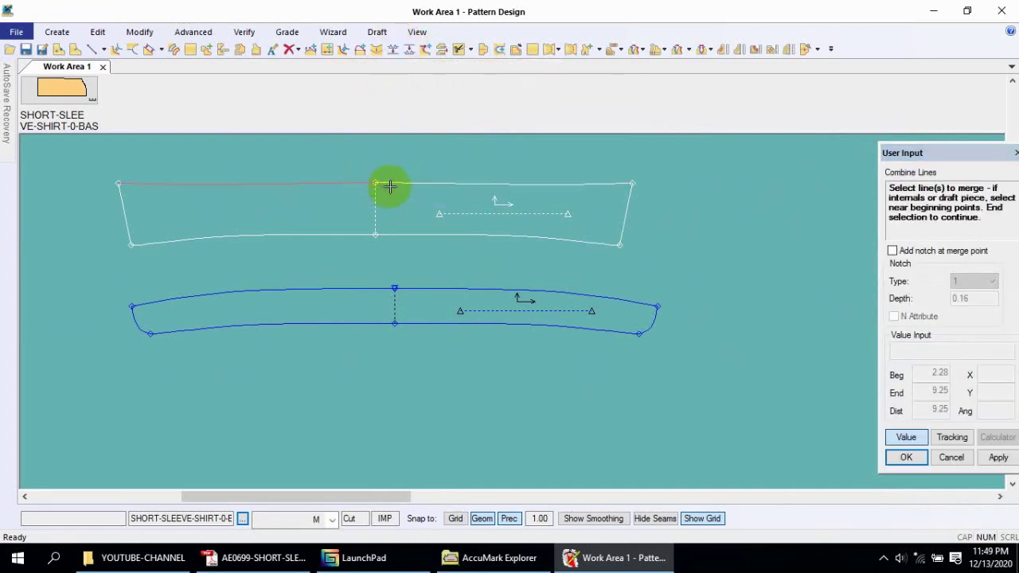
right_click(390, 167)
left_click(418, 172)
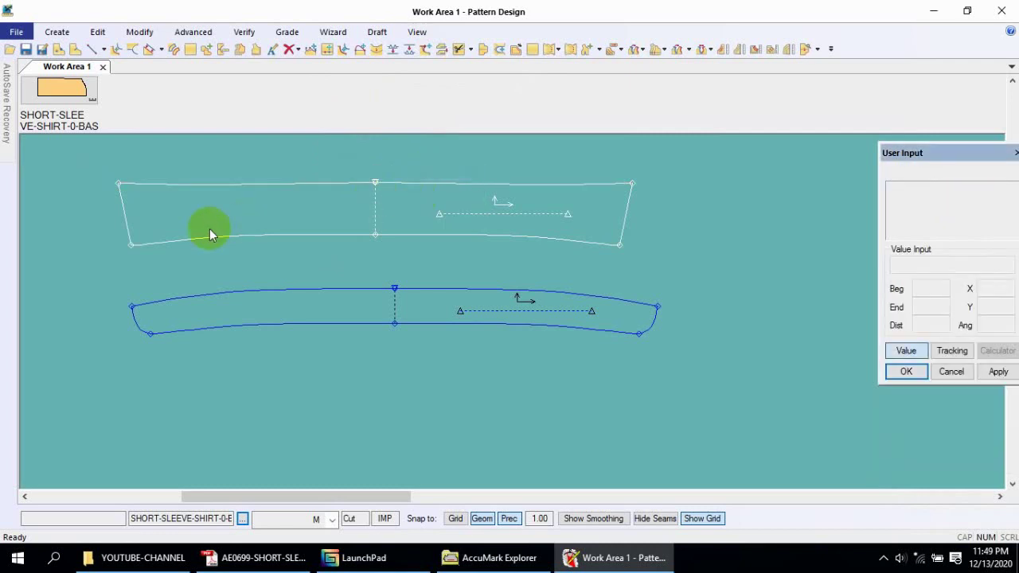
left_click(132, 244)
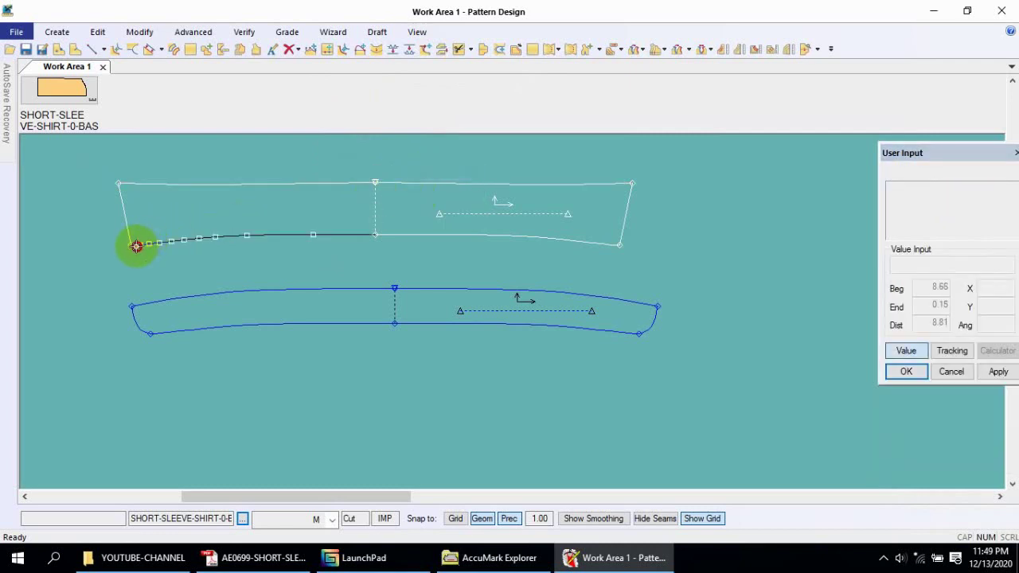
- Align the collar's lower edge to the band, set it just above, and nudge it right
left_click(132, 302)
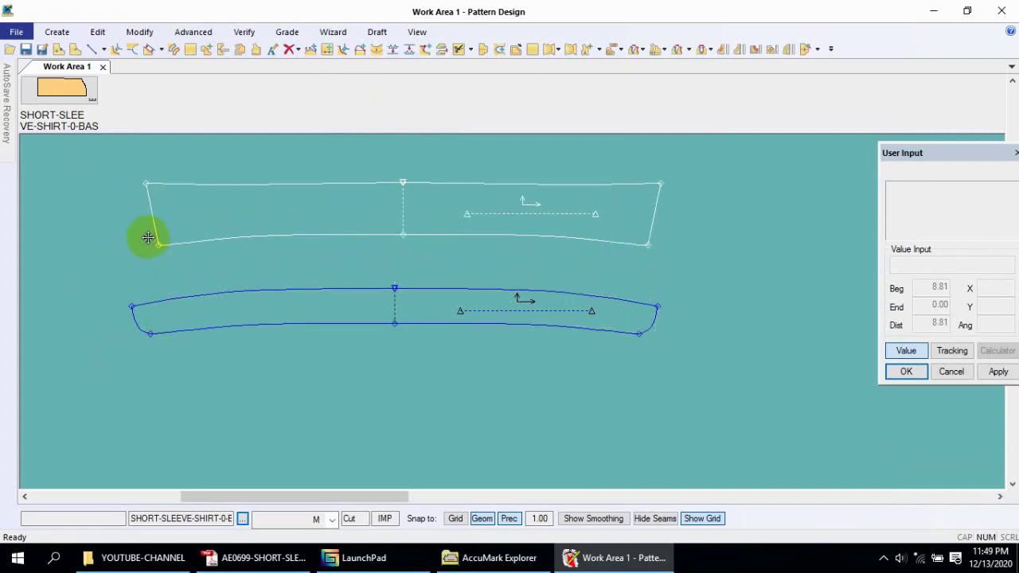
left_click(143, 244)
left_click_drag(300, 200, 318, 205)
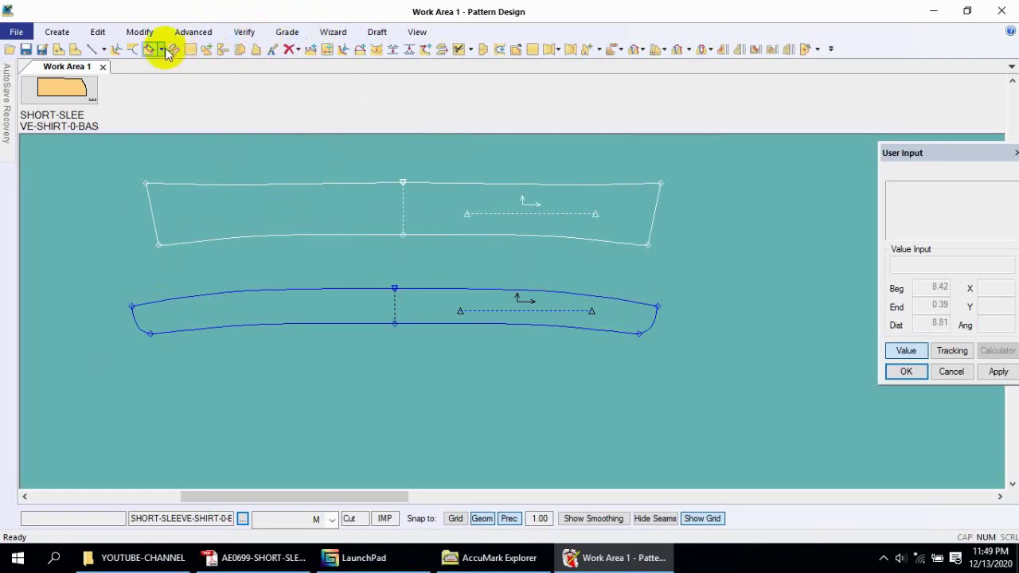
- Flip the lower curved piece top-to-bottom using Flip Piece with the lower-right quadrant
left_click(146, 36)
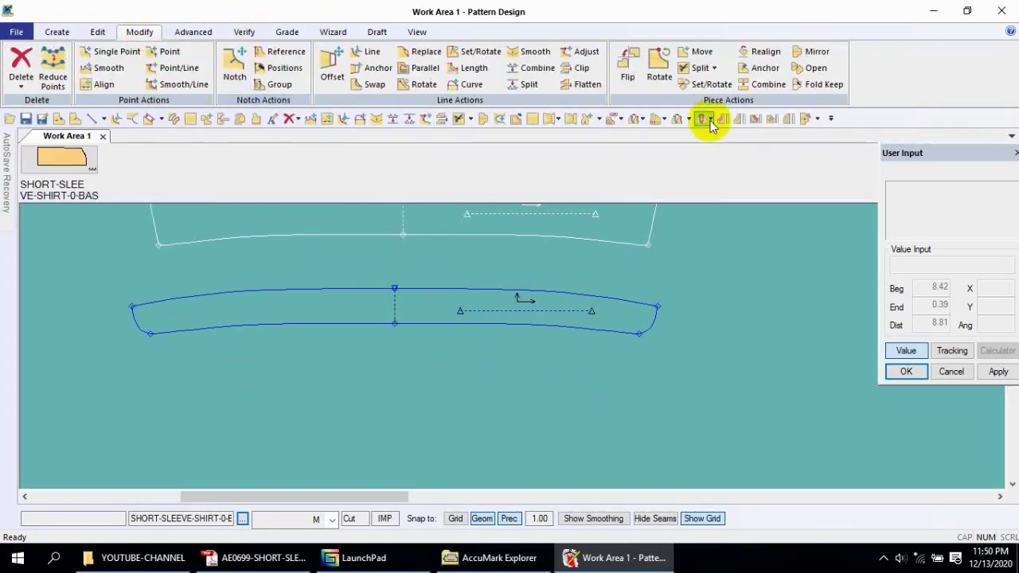
left_click(627, 72)
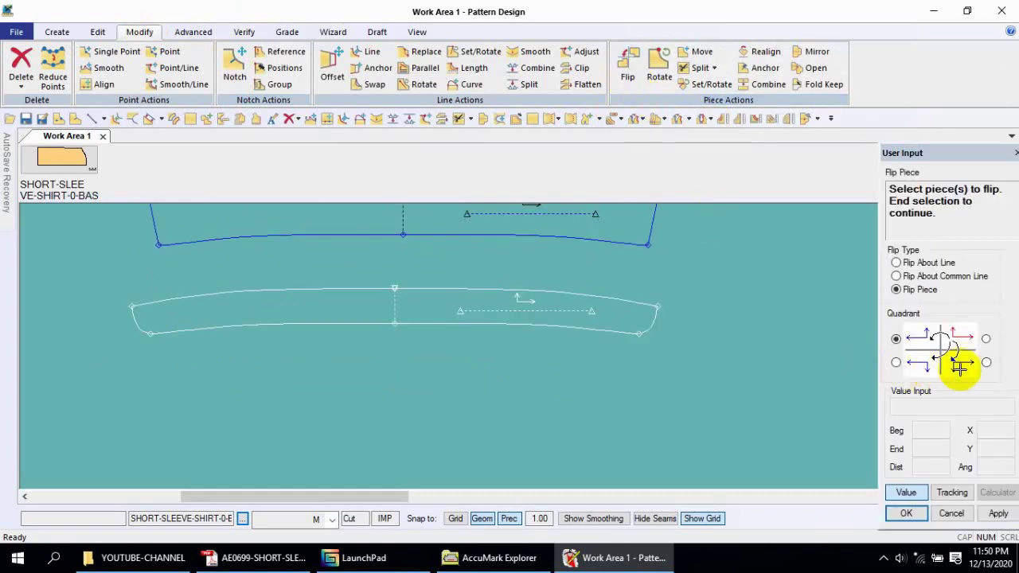
left_click(986, 362)
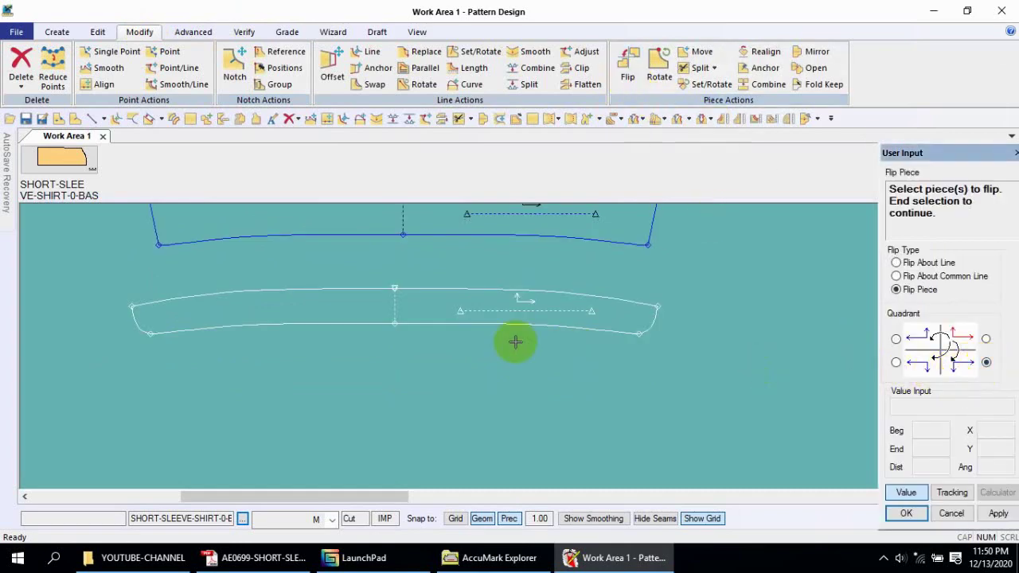
left_click(415, 304)
right_click(429, 307)
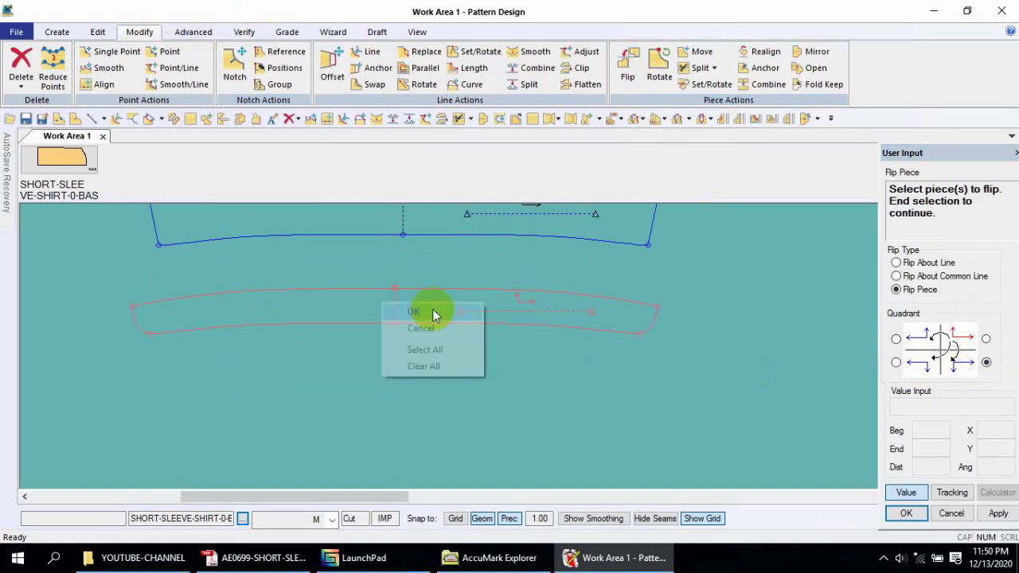
left_click(416, 309)
right_click(434, 303)
left_click(437, 327)
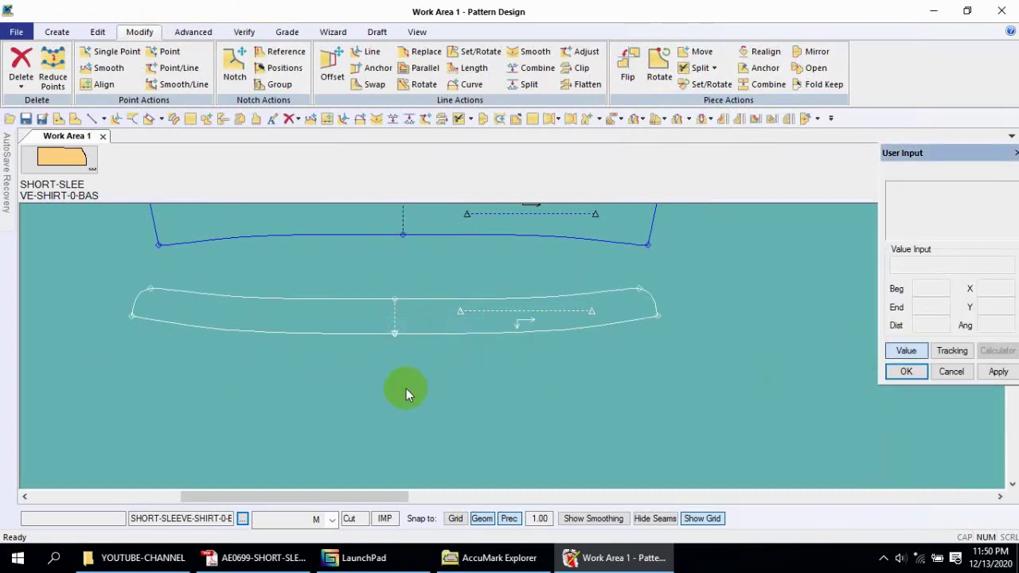
- Shift the flipped piece slightly right and collapse the ribbon for more drawing space
left_click_drag(172, 285, 203, 286)
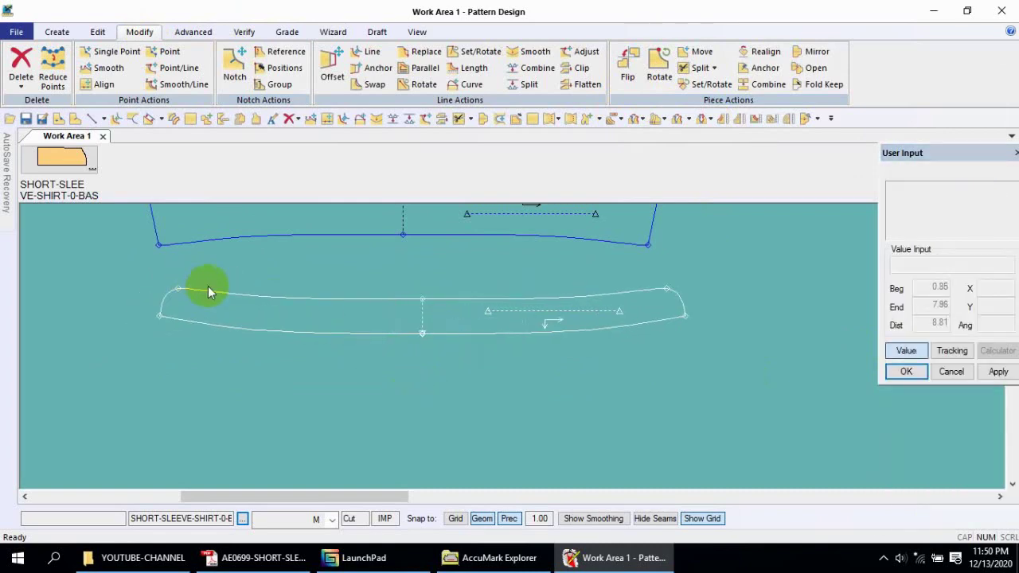
right_click(866, 94)
left_click(859, 135)
- Move the upper piece down and set the lower piece against its edge
left_click_drag(423, 263, 828, 187)
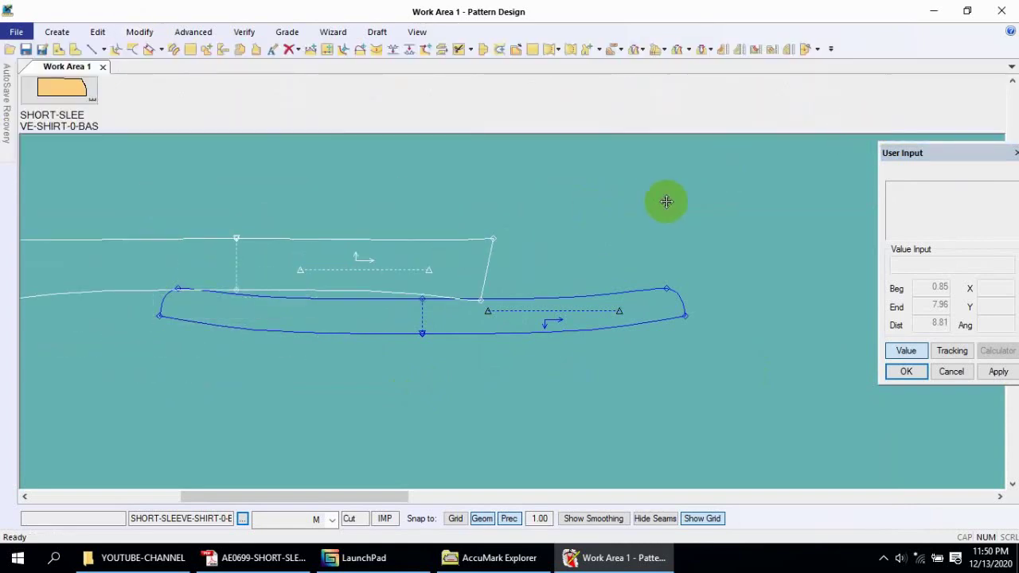
left_click_drag(336, 312, 295, 355)
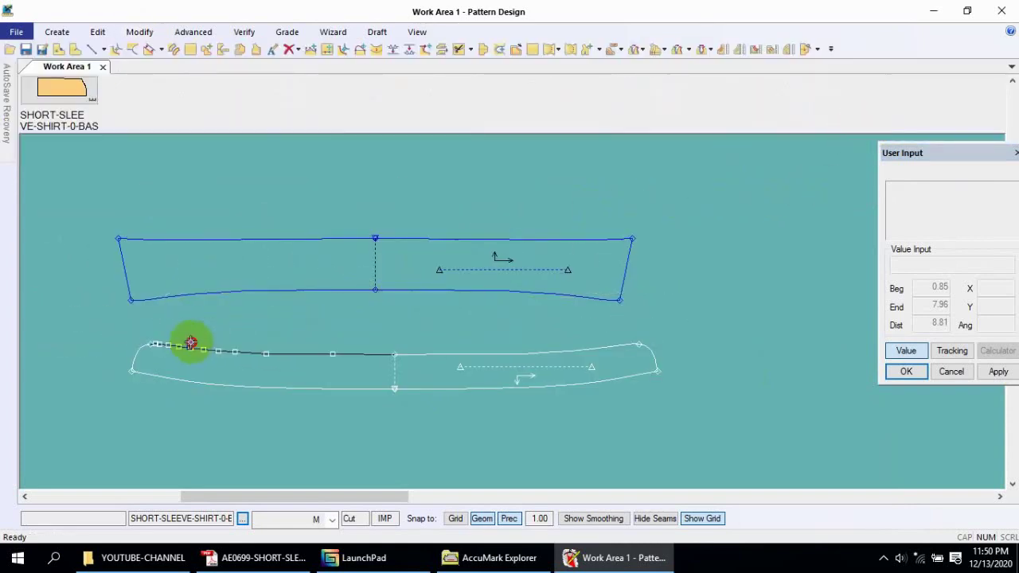
left_click(128, 304)
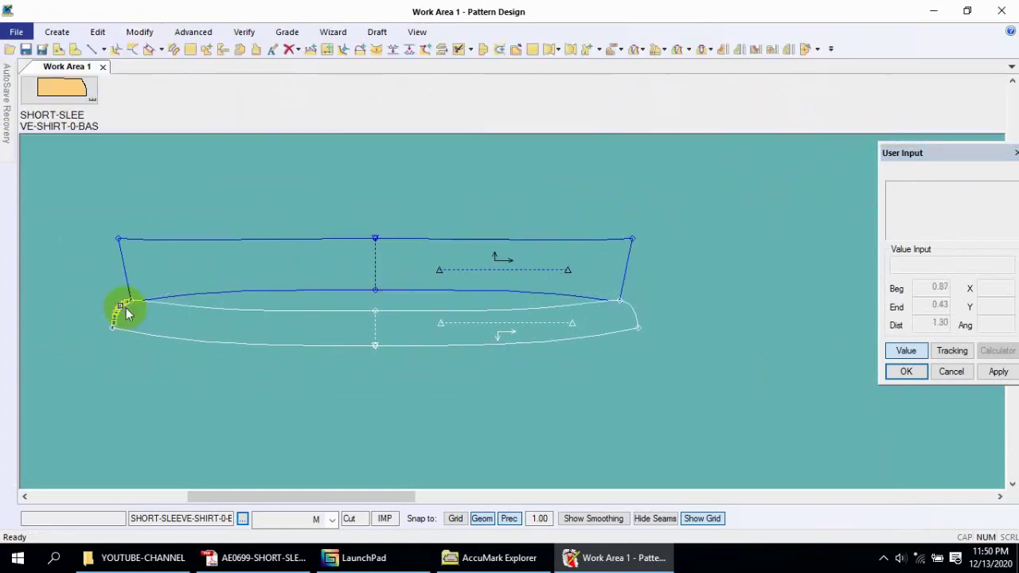
left_click(446, 325)
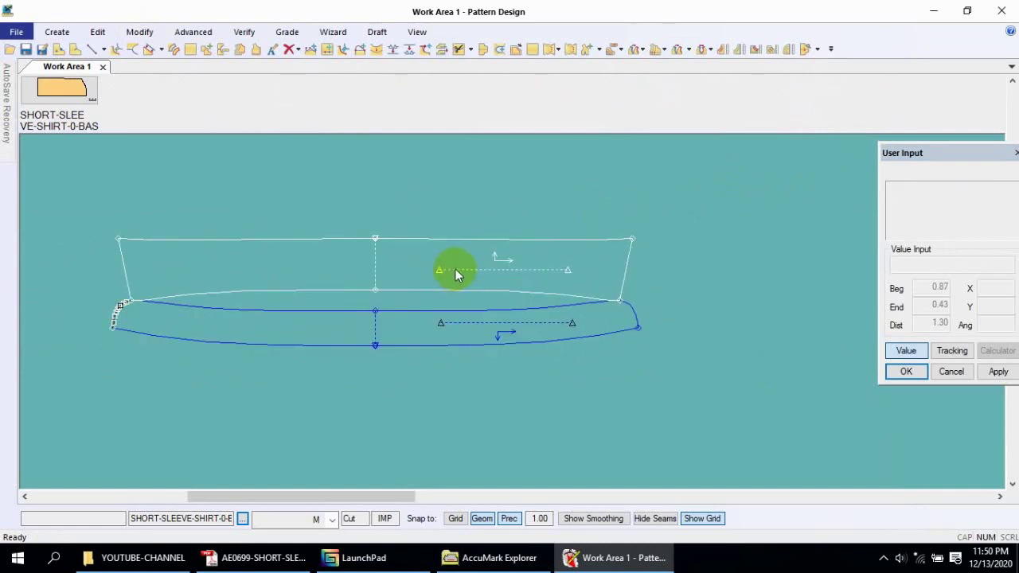
- Attempt a grain realignment on the lower piece, then undo it
left_click(455, 271)
left_click(496, 325)
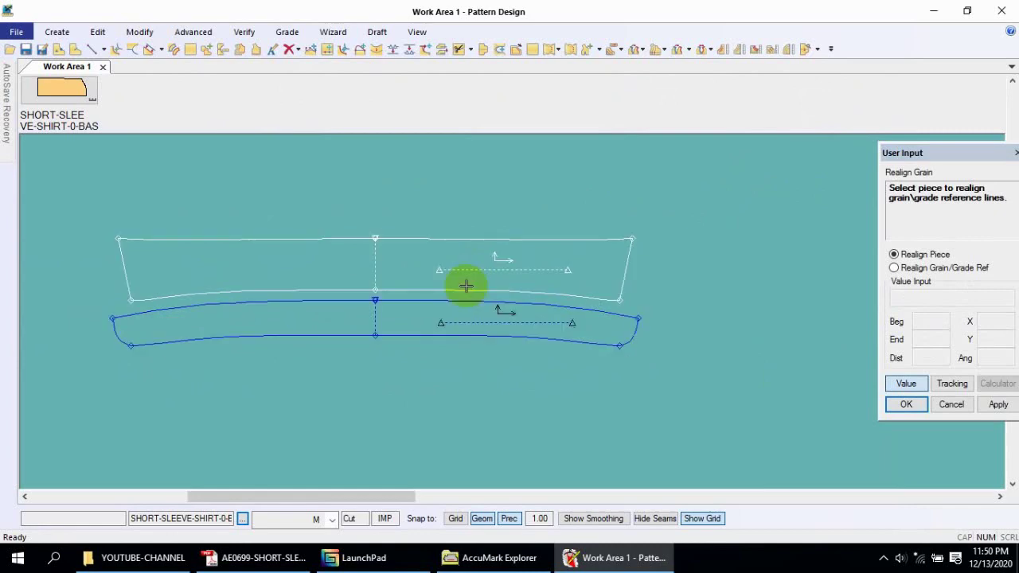
right_click(526, 279)
left_click(547, 272)
right_click(547, 271)
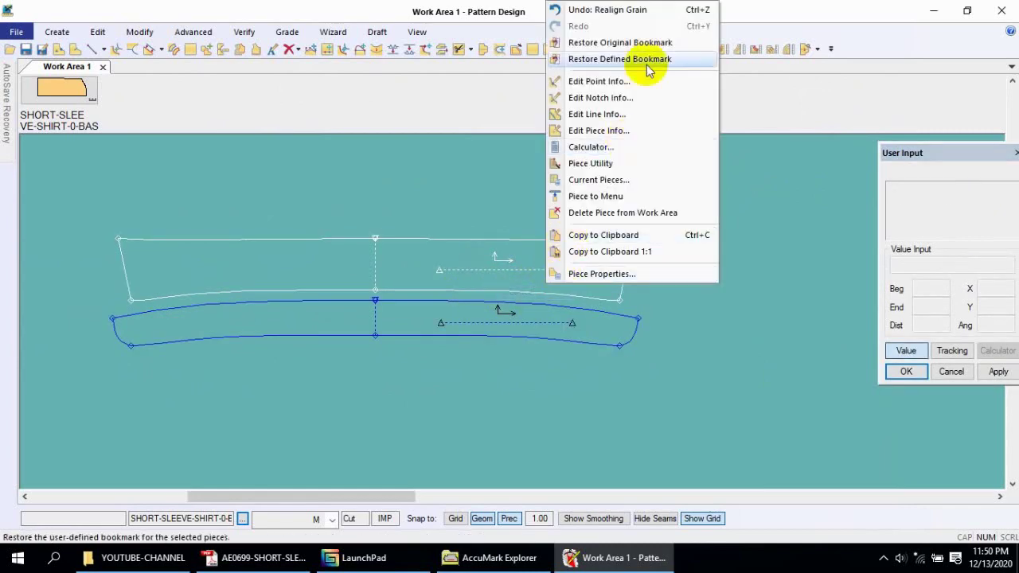
left_click(613, 11)
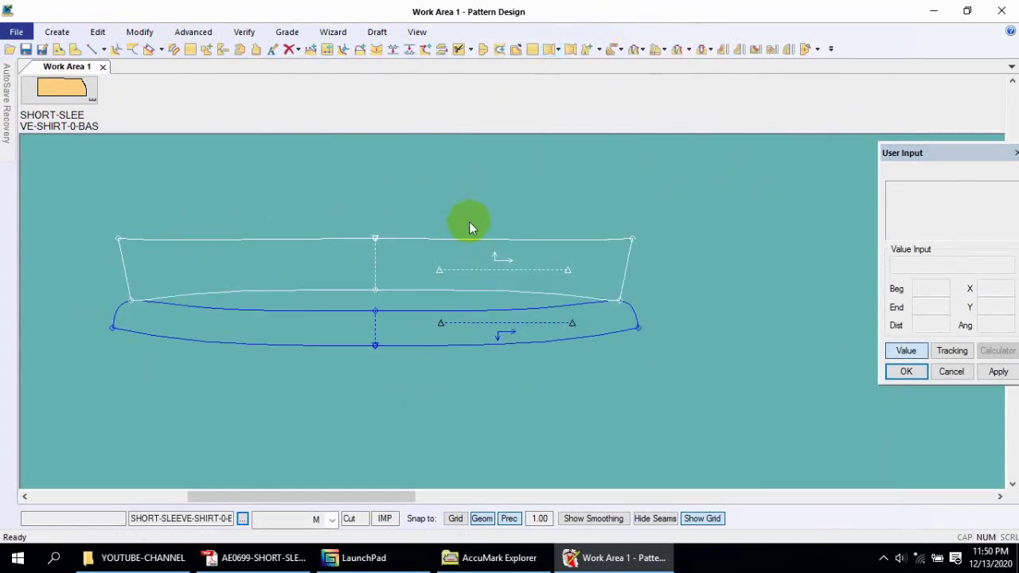
- Realign the lower piece using Realign Grain/Grade Ref only
left_click(470, 223)
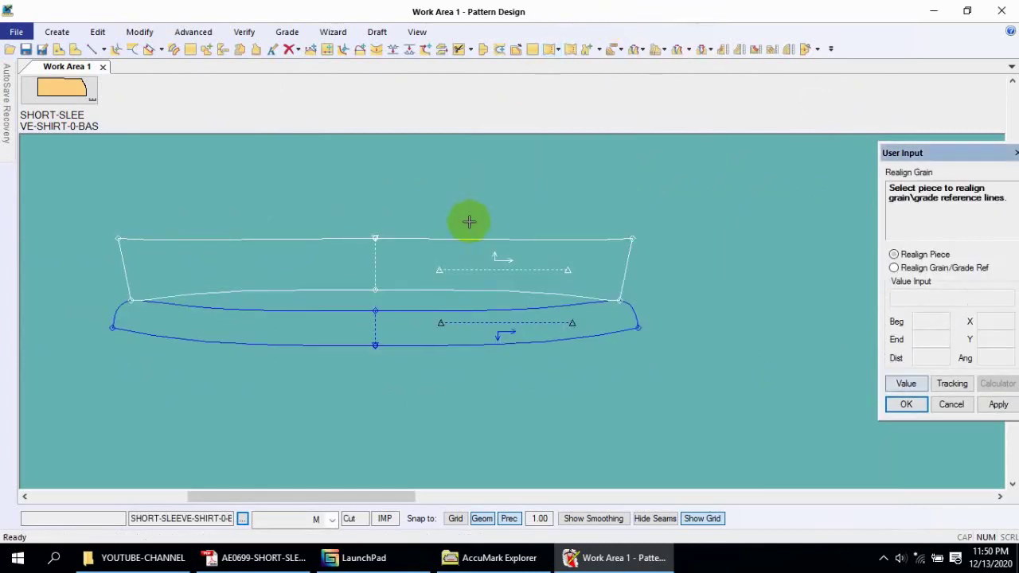
left_click(894, 268)
left_click(493, 323)
right_click(400, 291)
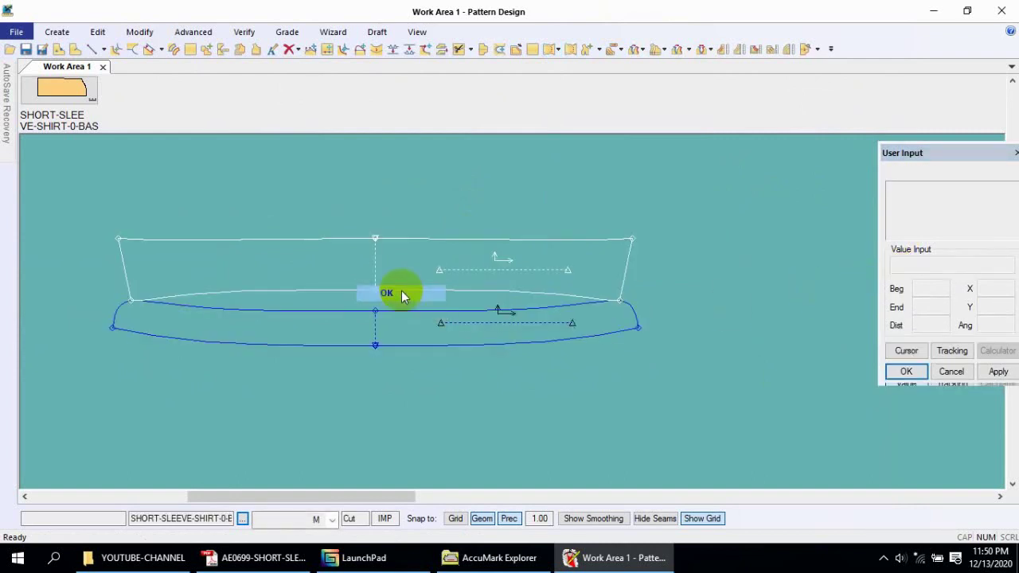
left_click(387, 293)
- Align the lower piece to the upper piece's lower edge and place it directly beneath
left_click(442, 255)
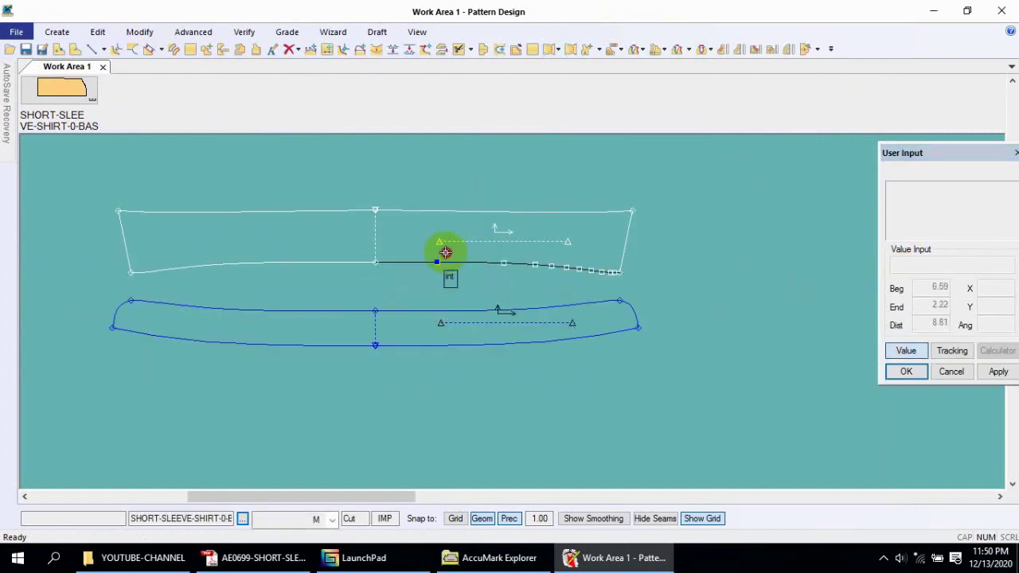
left_click(629, 283)
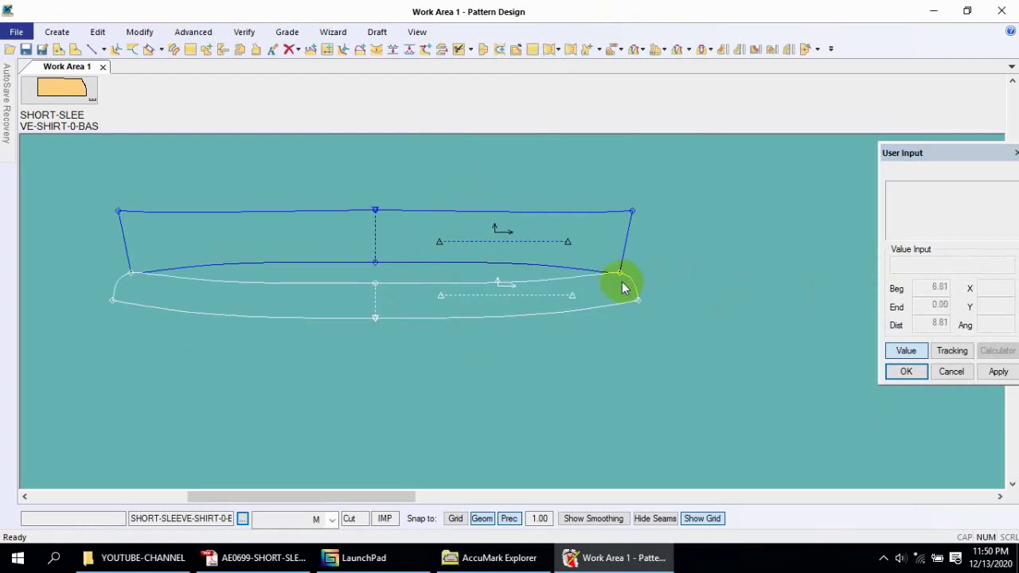
left_click(442, 298)
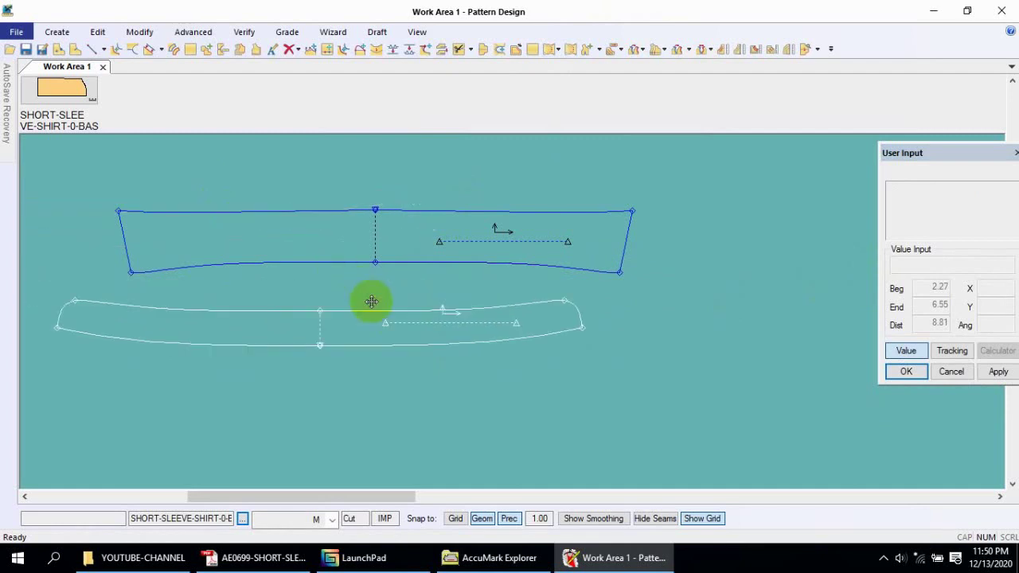
left_click(406, 320)
left_click(360, 218)
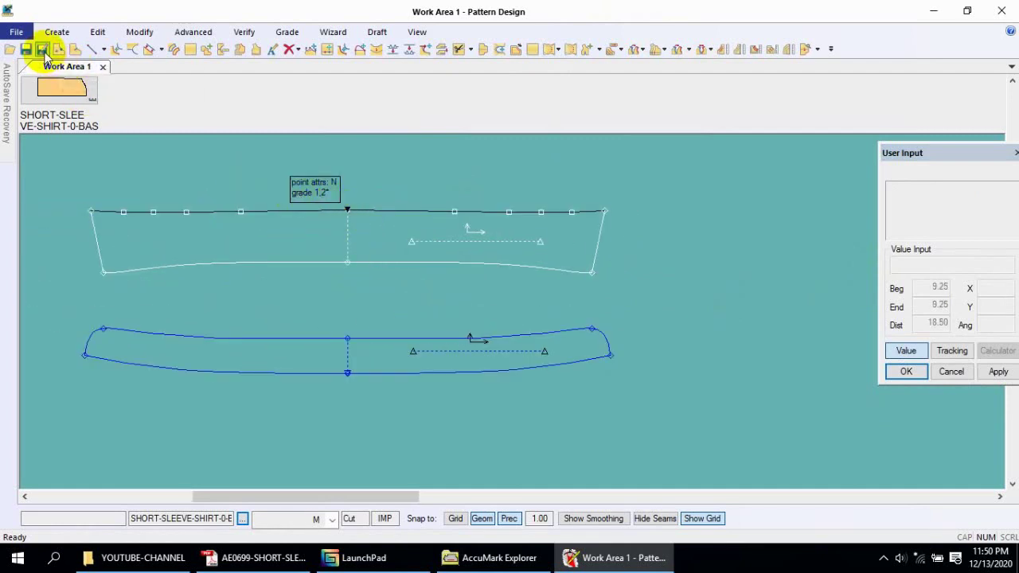
- Select the full collar for Save As and rename it SHORT-SLEEVE-SHIRT-0-COLLAR
left_click(42, 47)
left_click(222, 246)
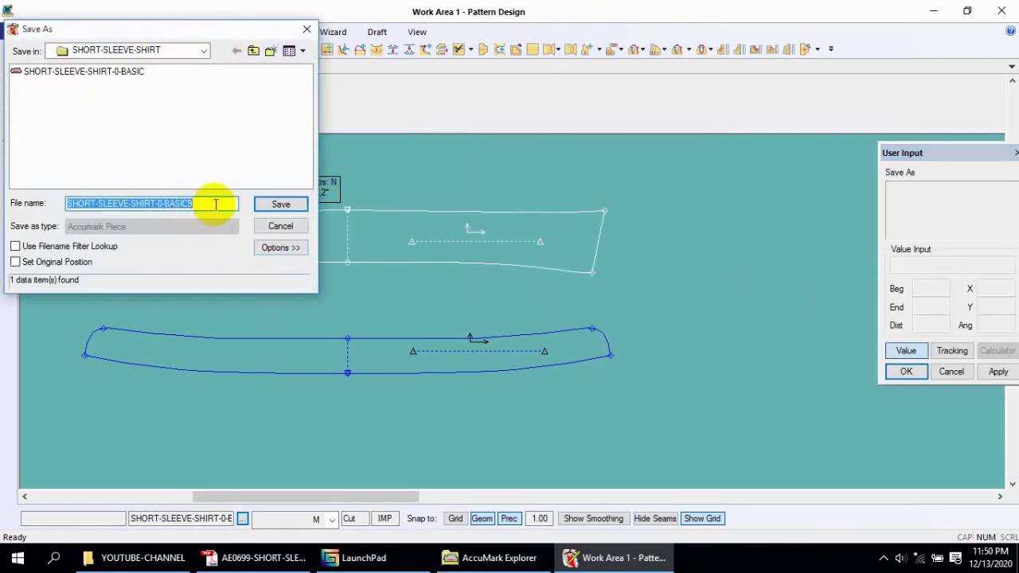
left_click(216, 205)
type("COLLAR")
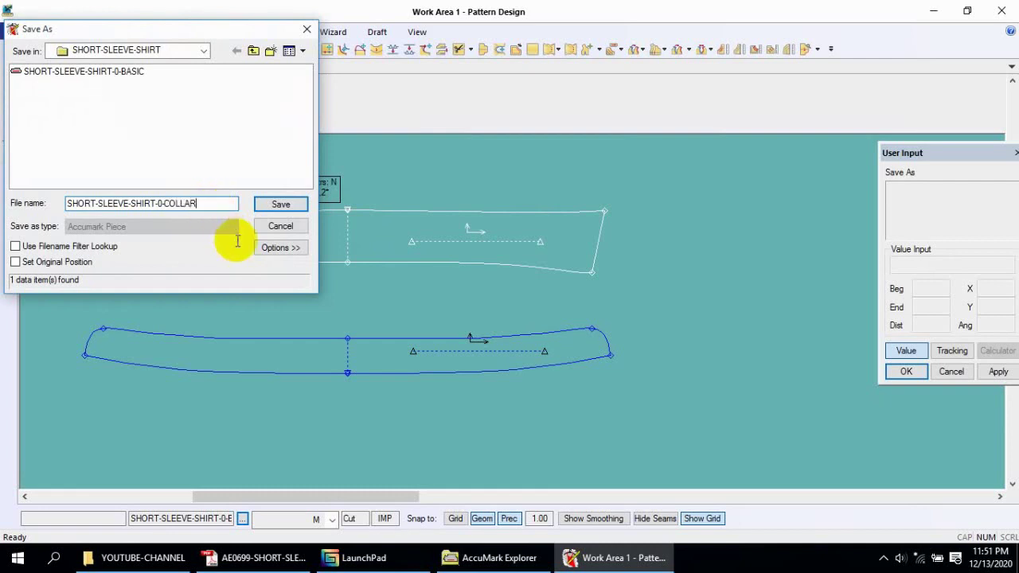
left_click(280, 251)
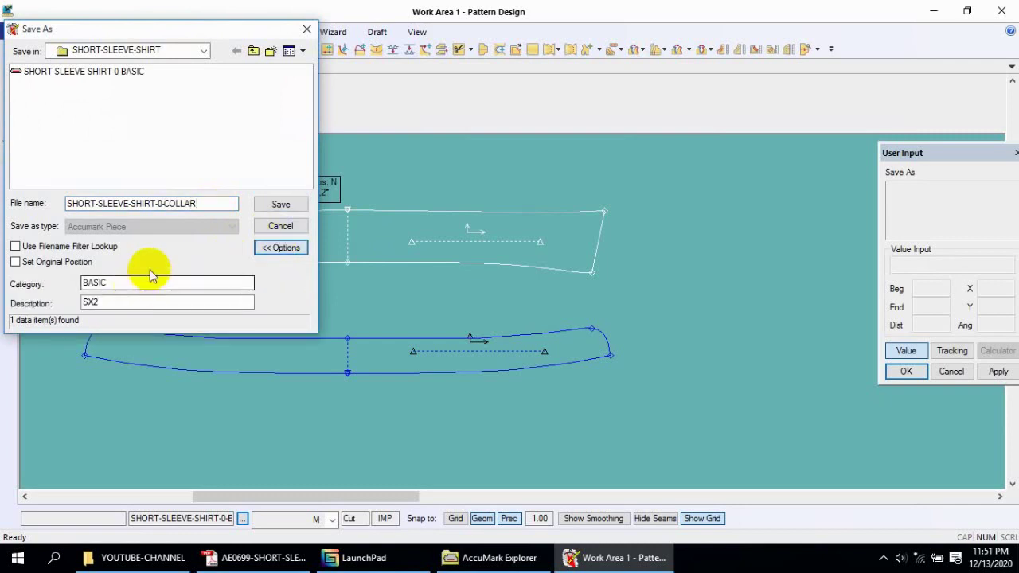
- Copy COLLAR from the file name into the Category field, replacing BASIC
left_click_drag(209, 203, 166, 203)
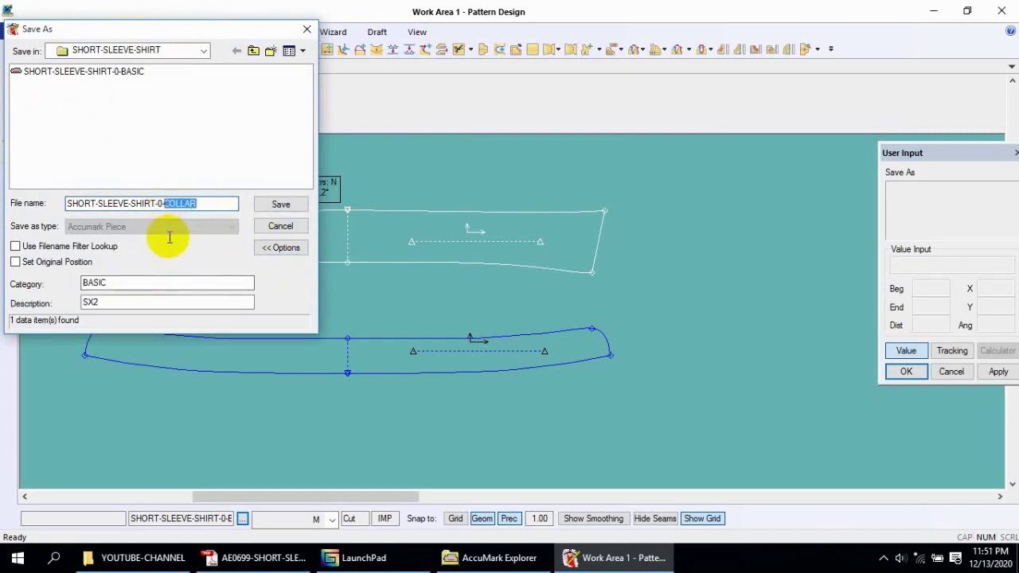
right_click(178, 203)
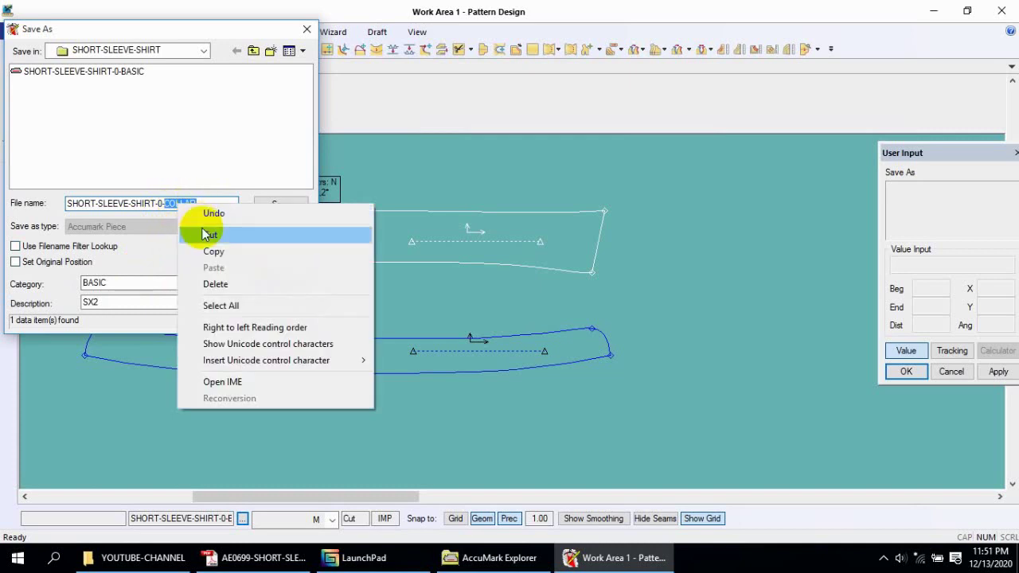
left_click(217, 251)
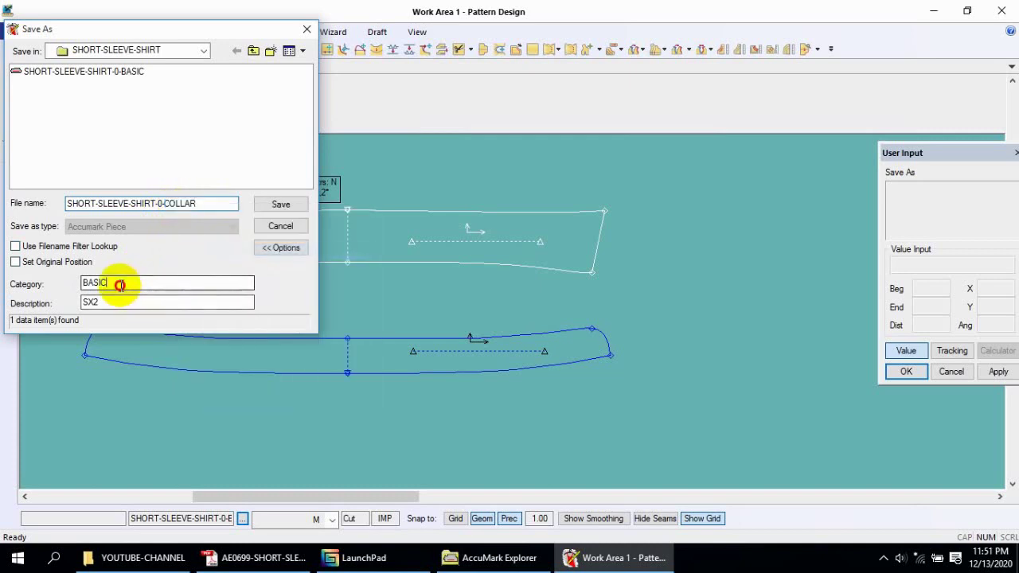
left_click_drag(118, 283, 82, 282)
right_click(90, 284)
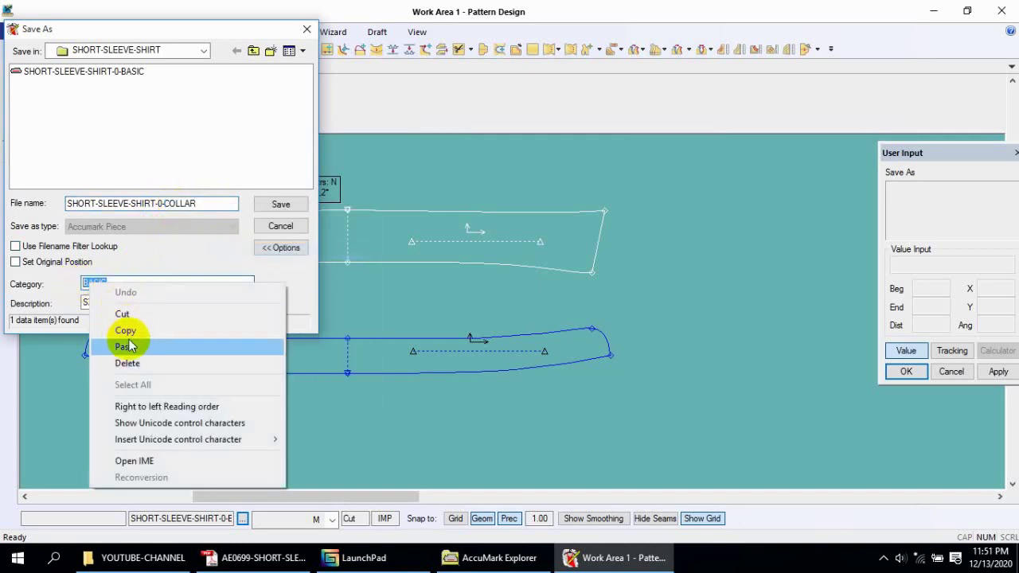
left_click(129, 347)
left_click(133, 304)
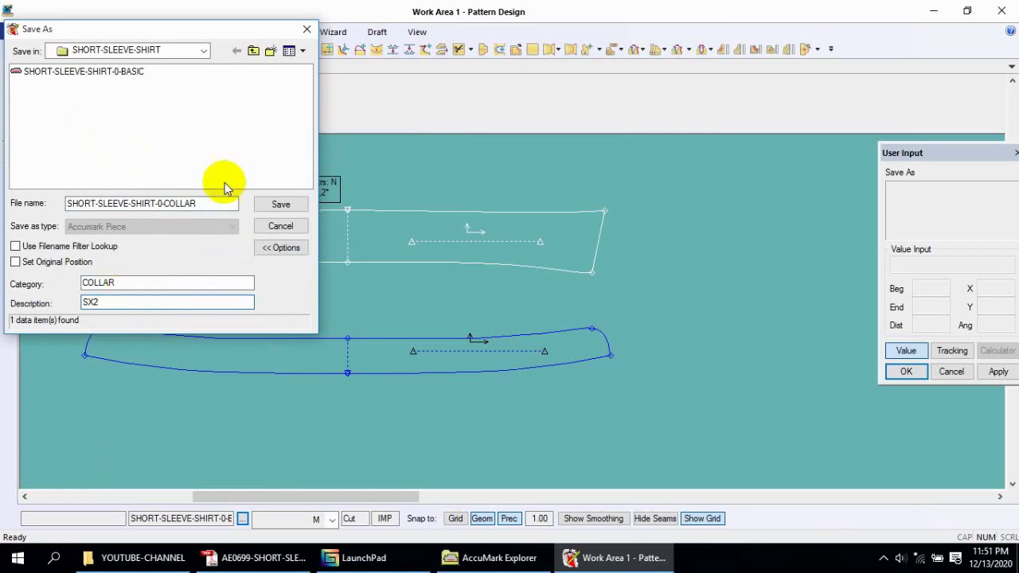
- Save the collar piece, then select the other piece and begin renaming it
left_click(266, 203)
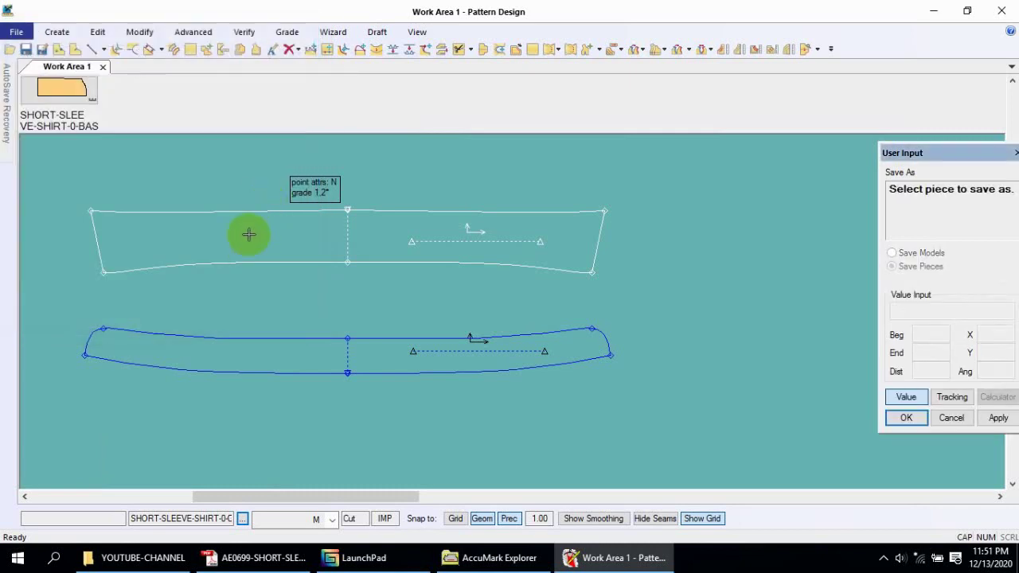
left_click(267, 351)
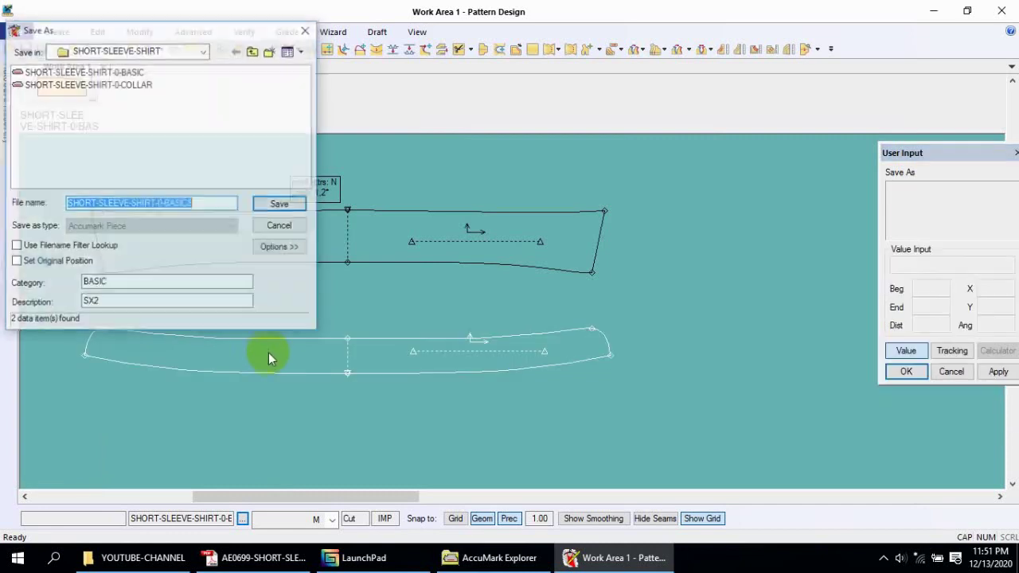
left_click(202, 204)
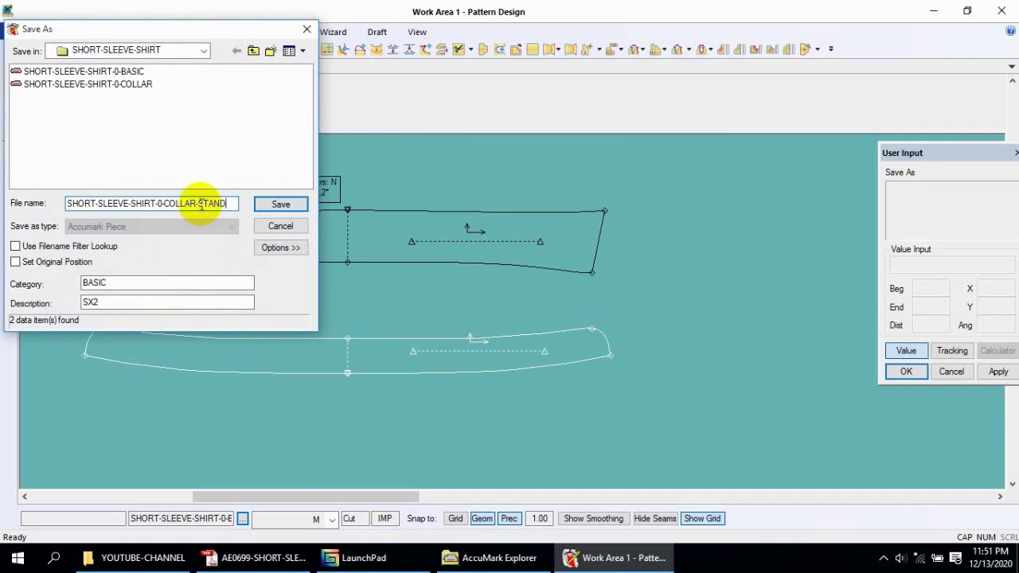
- Paste COLLAR-STAND over BASIC as the category and save the collar stand piece
left_click_drag(230, 204, 163, 205)
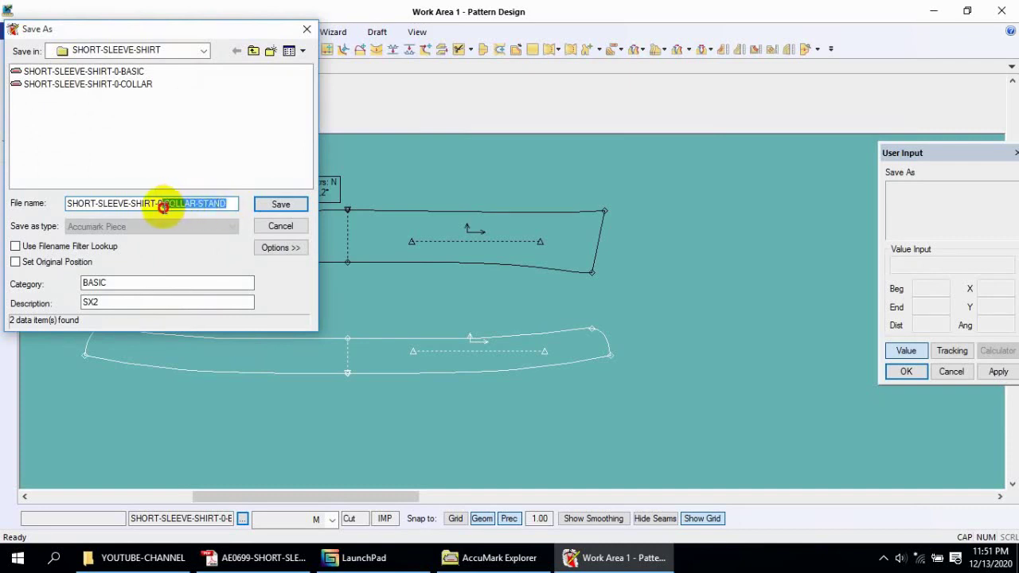
right_click(167, 206)
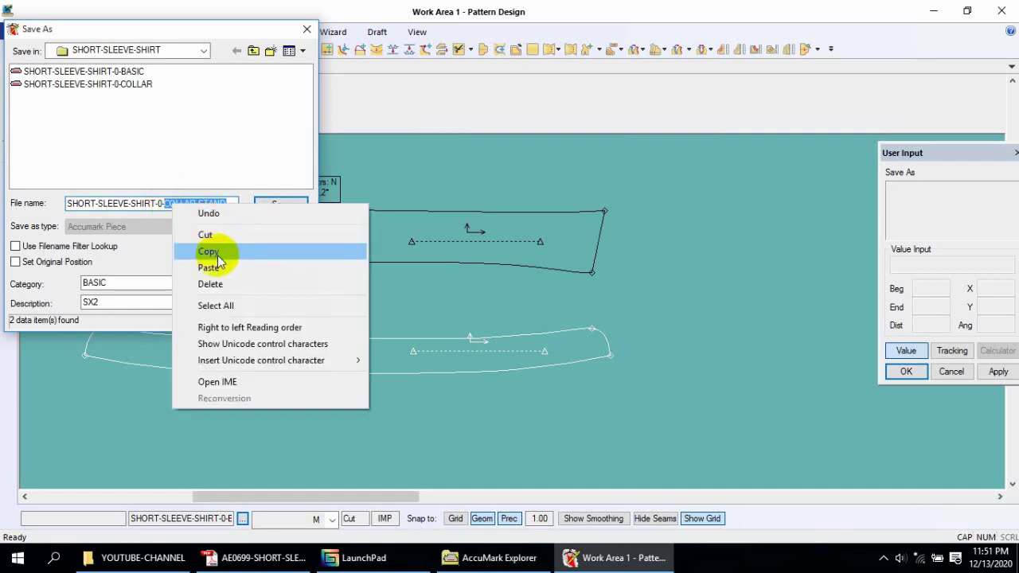
left_click(223, 256)
left_click_drag(96, 283, 76, 284)
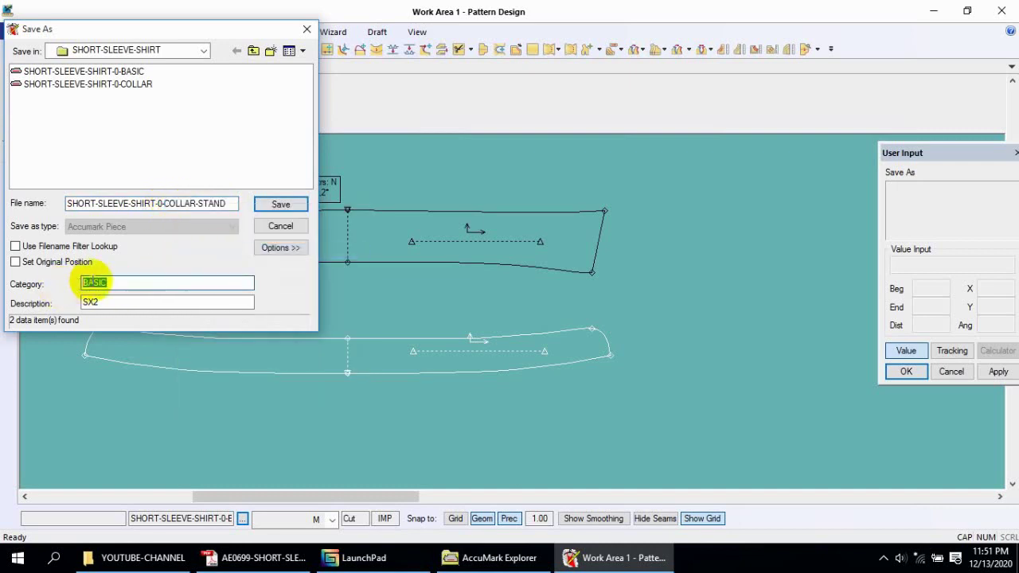
right_click(94, 282)
left_click(127, 345)
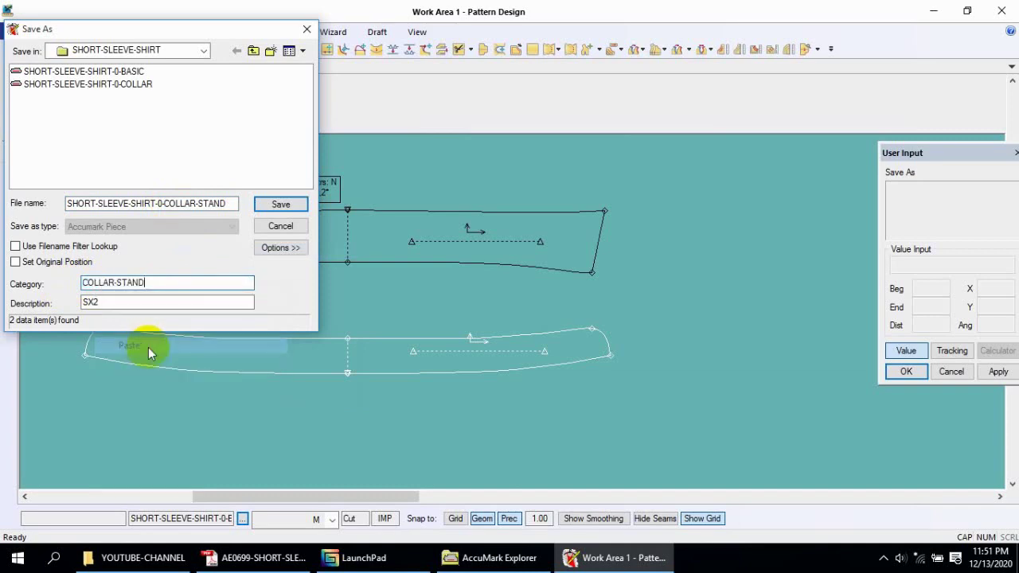
left_click(116, 304)
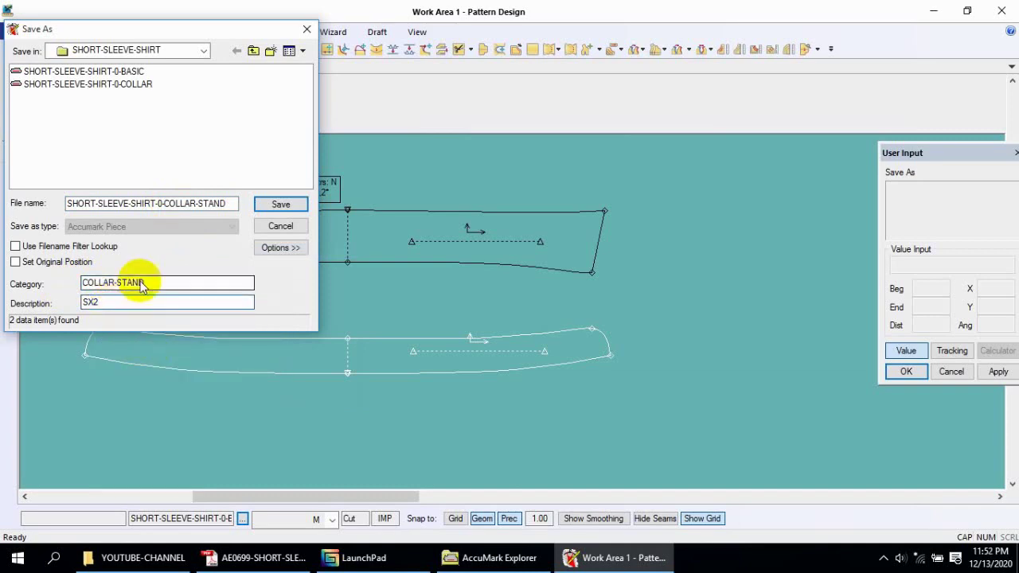
left_click(281, 206)
right_click(255, 188)
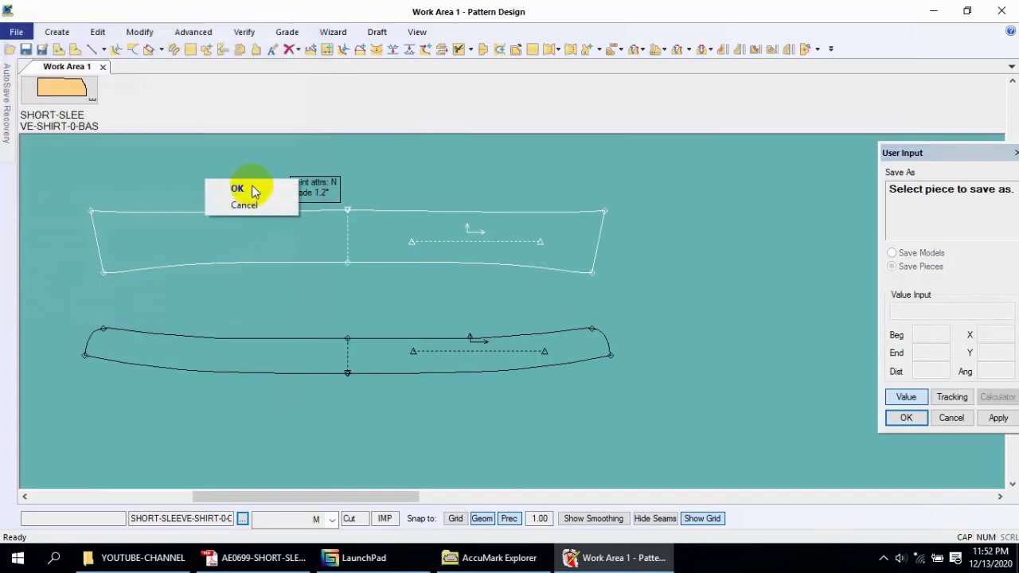
left_click(254, 191)
- Move the lower collar piece up onto the upper collar piece
scroll(215, 235, "down", 2)
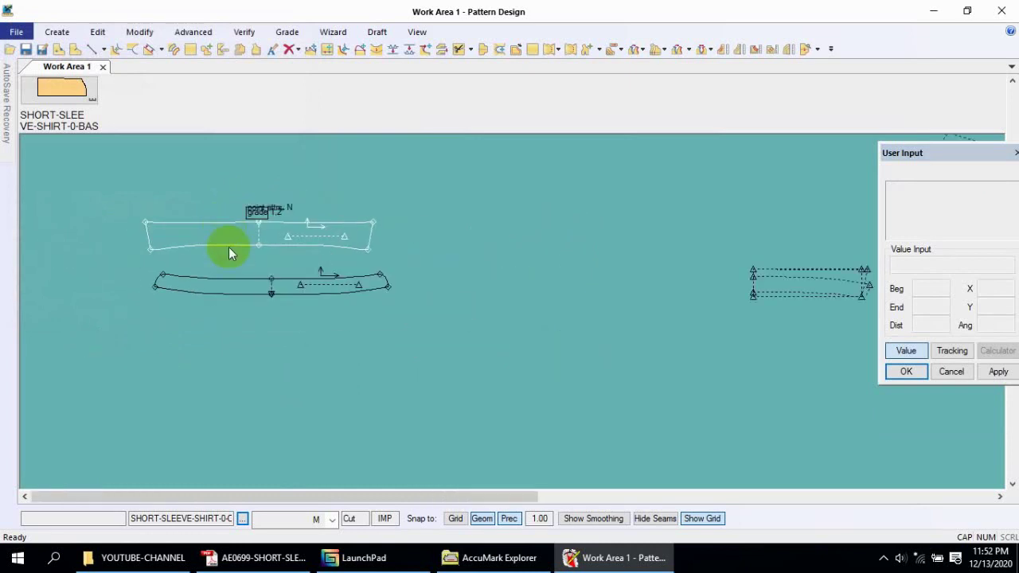
left_click(233, 284)
left_click_drag(234, 284, 176, 237)
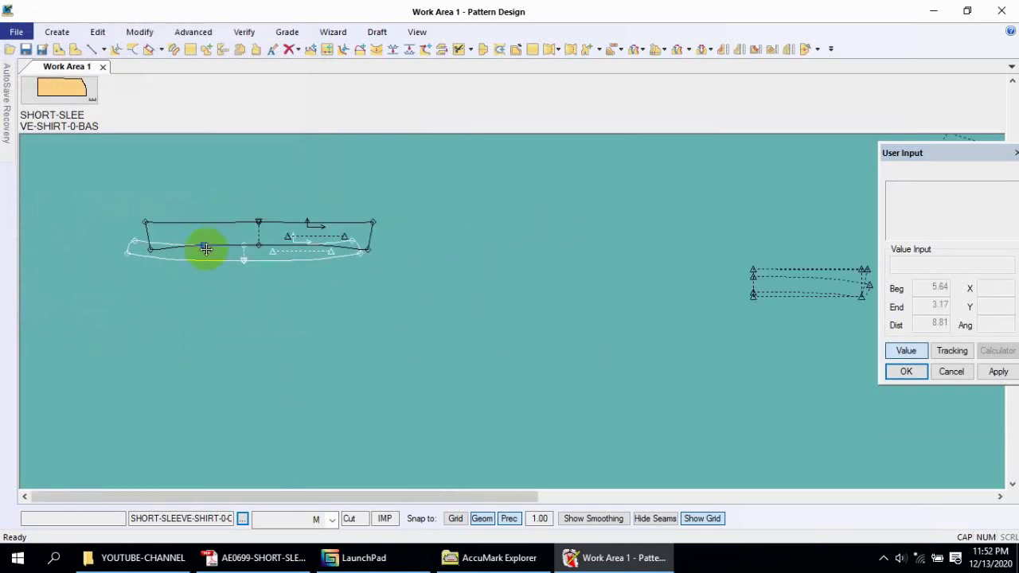
scroll(136, 211, "down", 2)
left_click(553, 219)
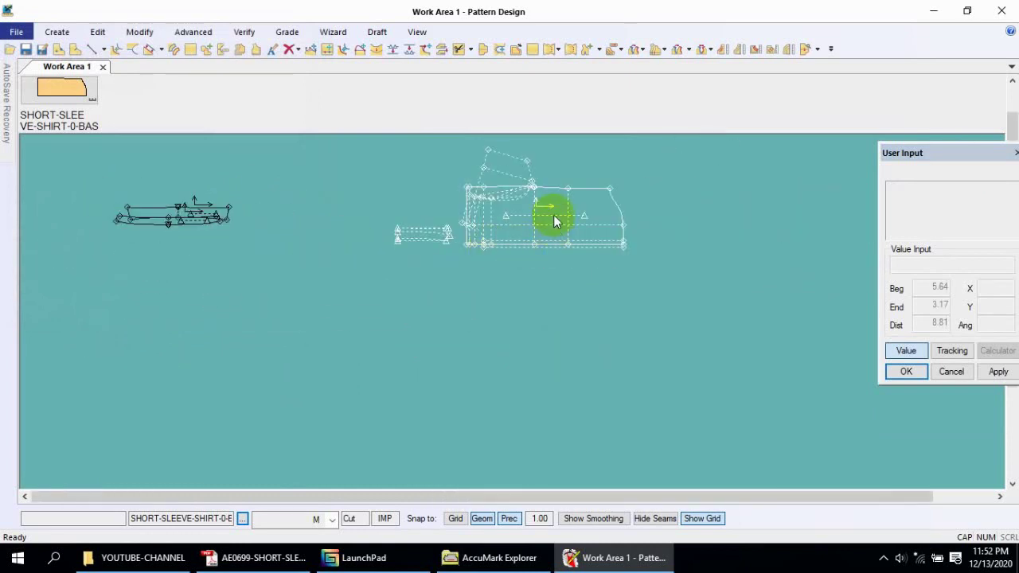
- Centre the view on the large body piece and start the Trace tool
scroll(550, 223, "up", 2)
scroll(443, 227, "down", 2)
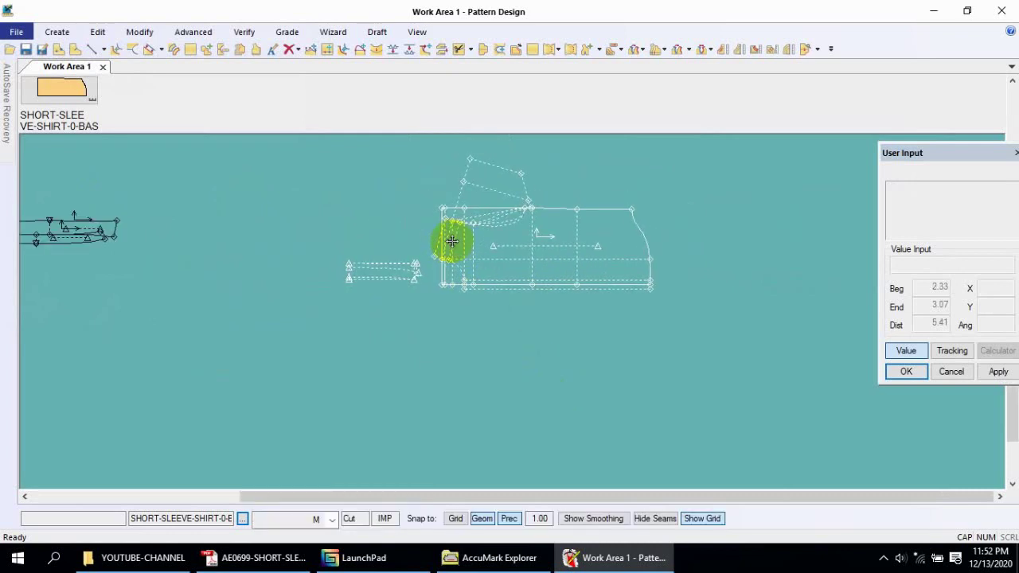
scroll(460, 299, "up", 3)
scroll(459, 299, "up", 2)
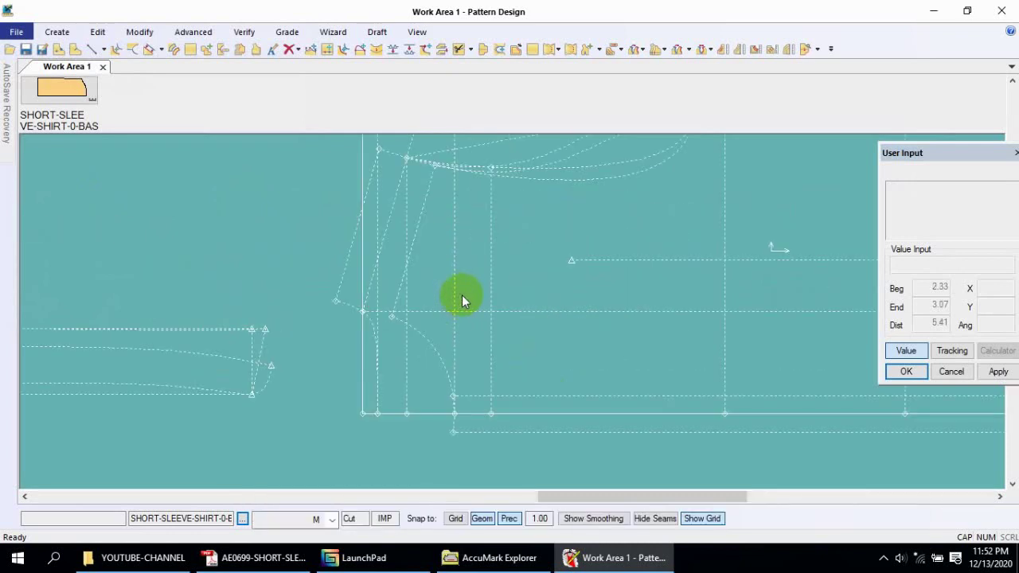
scroll(463, 301, "down", 1)
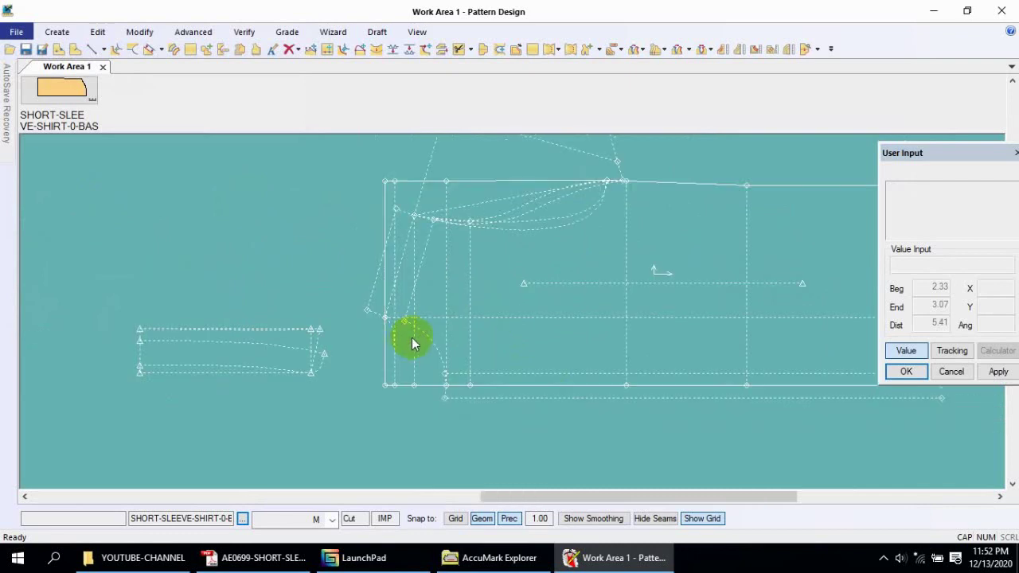
scroll(504, 359, "down", 1)
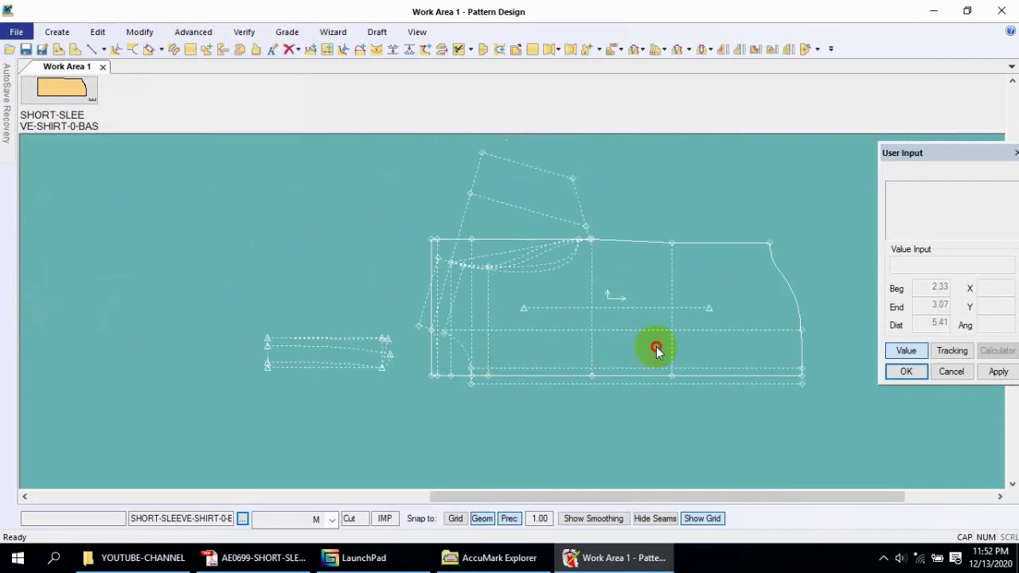
middle_click_drag(598, 335, 494, 316)
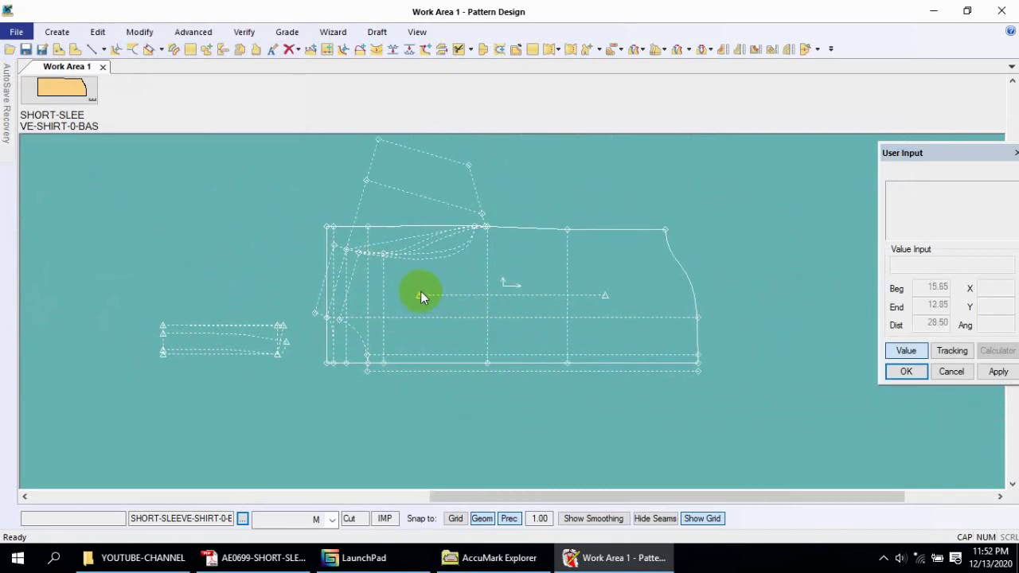
scroll(546, 330, "up", 2)
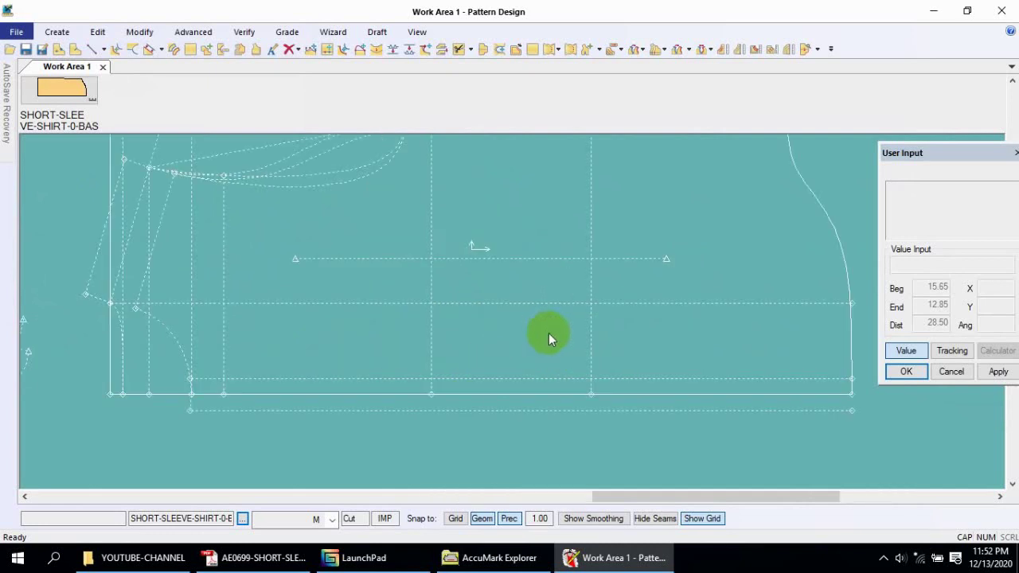
scroll(548, 332, "down", 1)
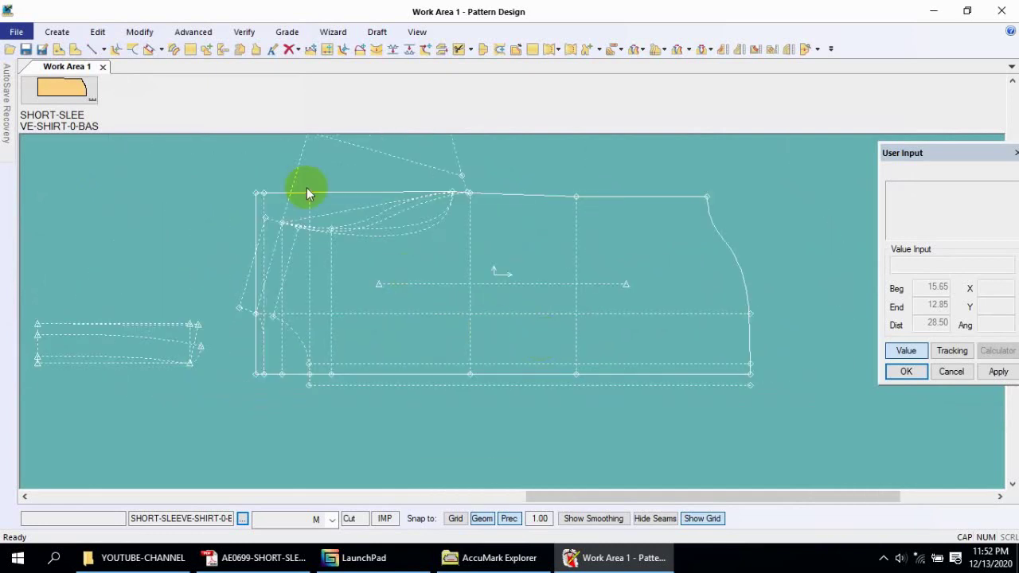
left_click(175, 49)
- Select the left edge and shoulder line L26, dismissing the perimeter-not-closed warning
left_click(256, 293)
right_click(257, 315)
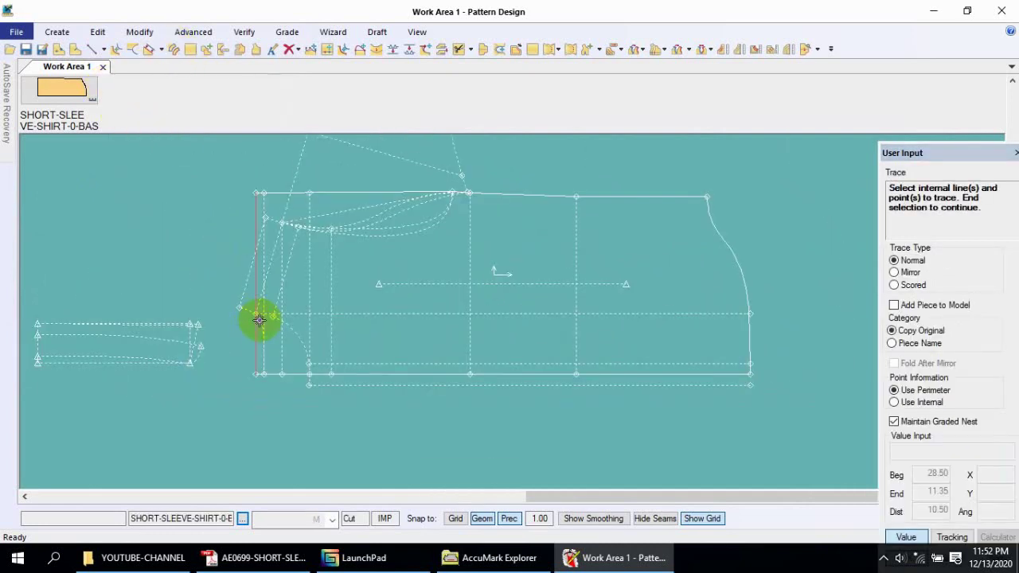
left_click(251, 300)
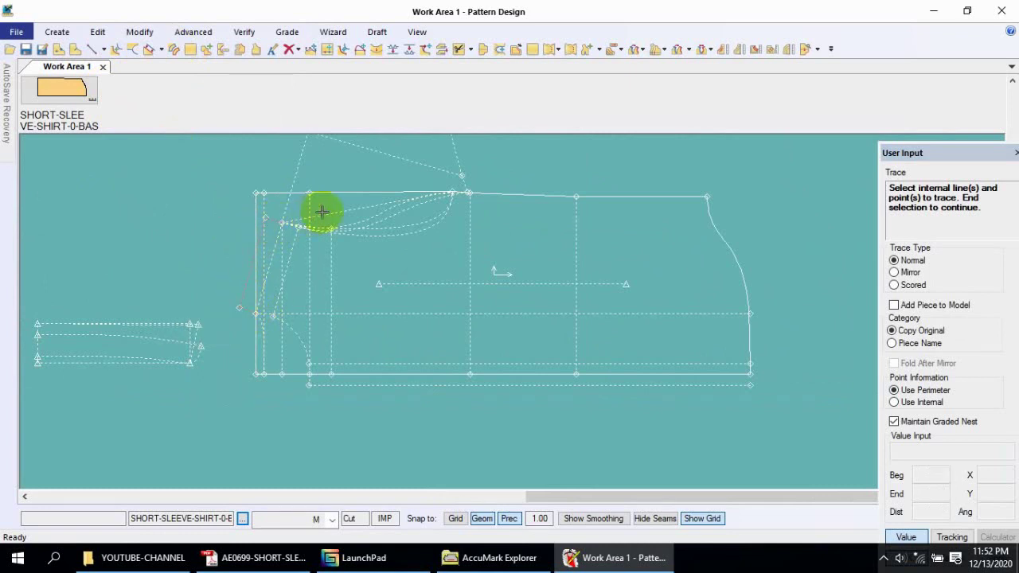
scroll(323, 209, "up", 3)
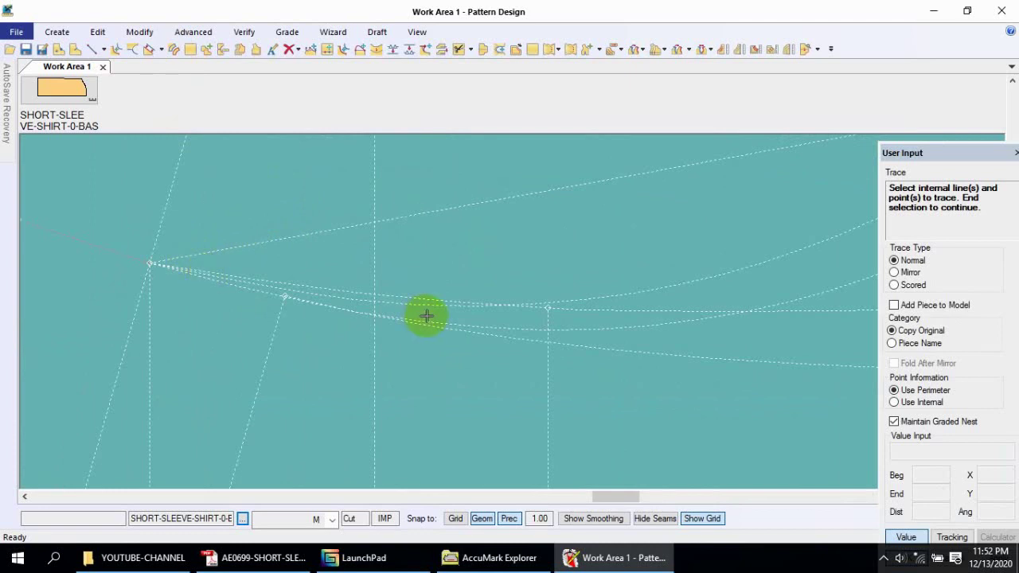
scroll(187, 300, "down", 2)
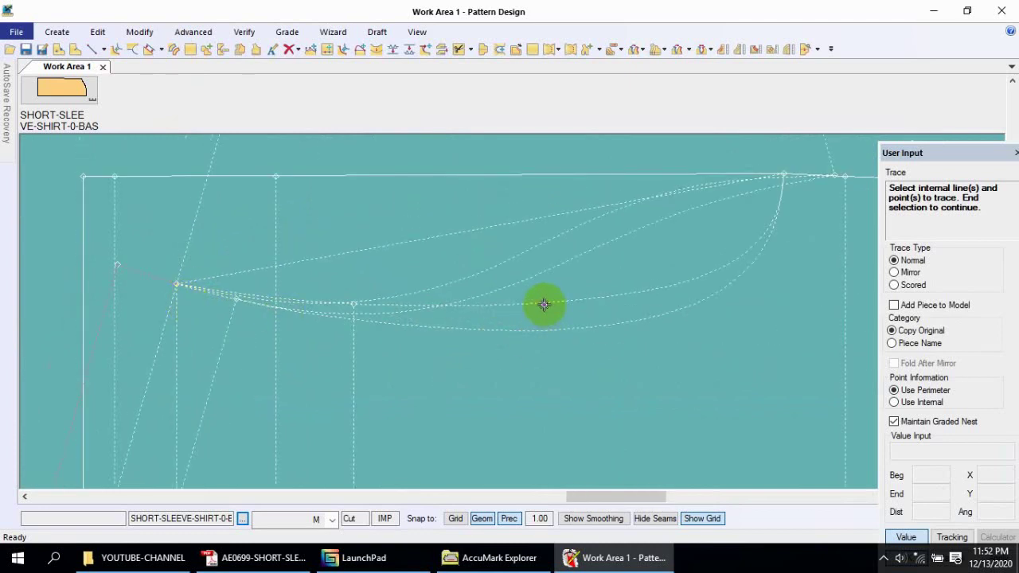
scroll(262, 256, "down", 2)
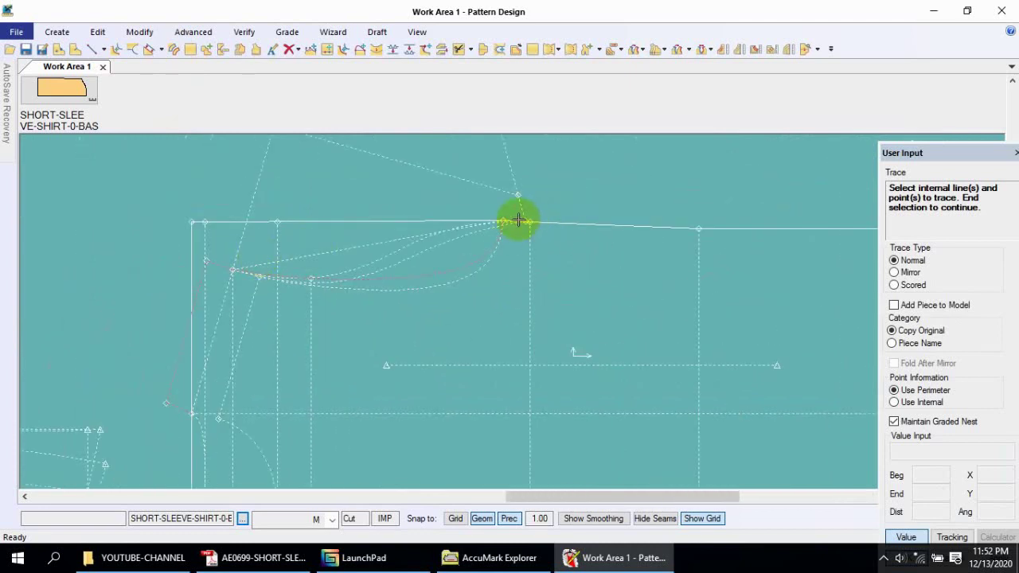
left_click(519, 221)
scroll(478, 199, "down", 2)
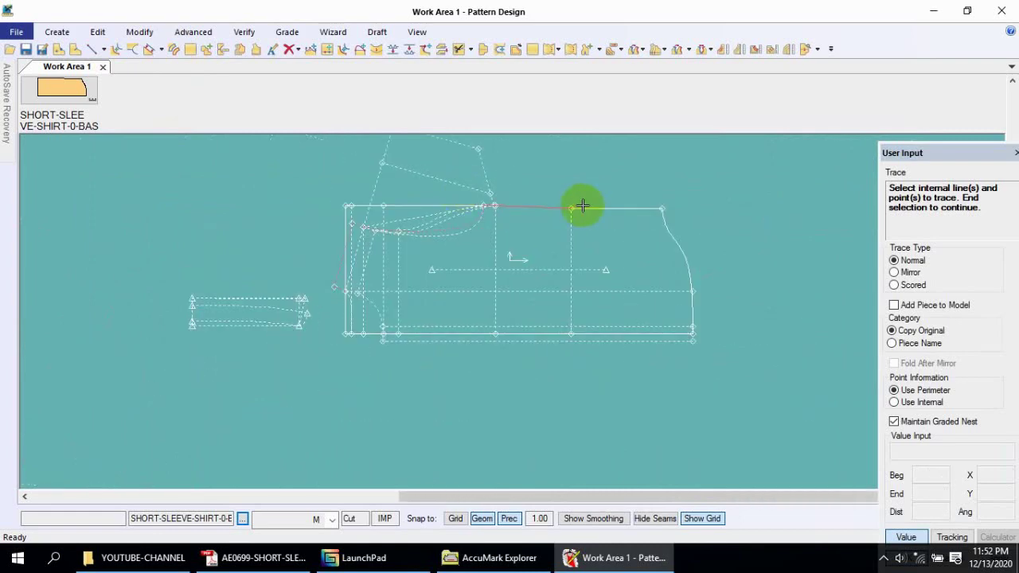
right_click(584, 205)
left_click(630, 221)
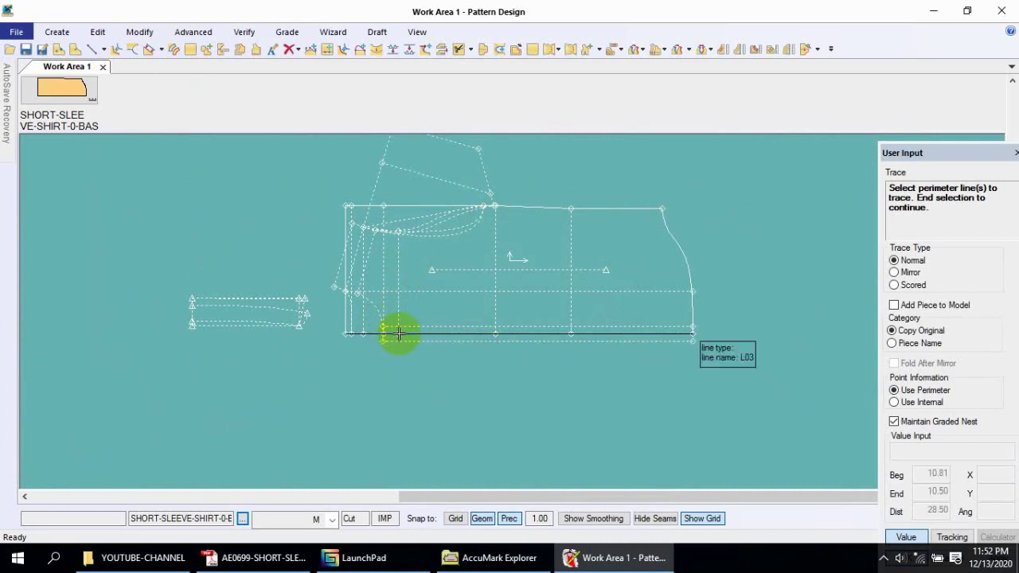
- Trace the outline from the bottom line, armhole curve, top segments and right-side curve
left_click(408, 332)
scroll(363, 311, "up", 2)
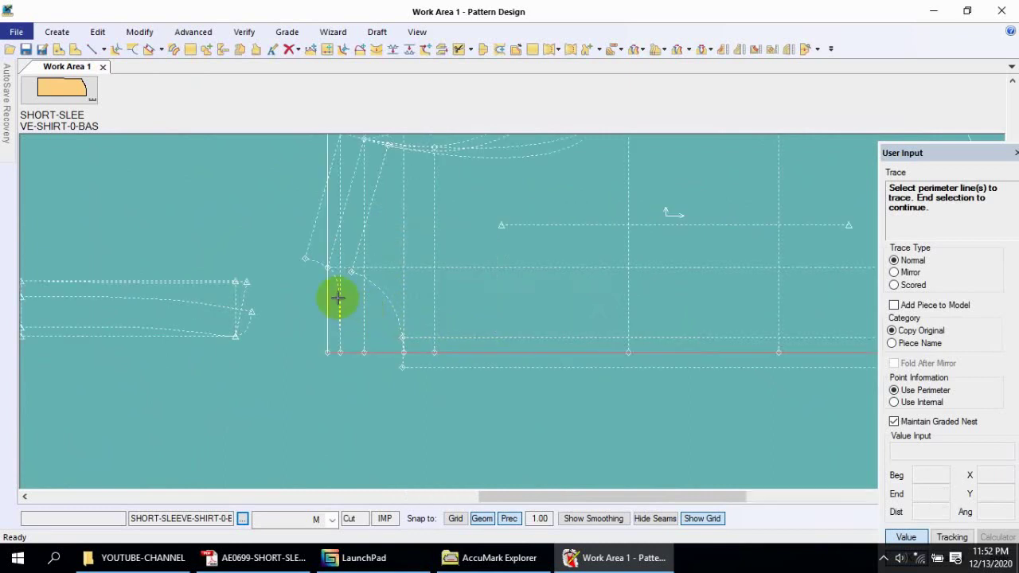
scroll(337, 298, "up", 2)
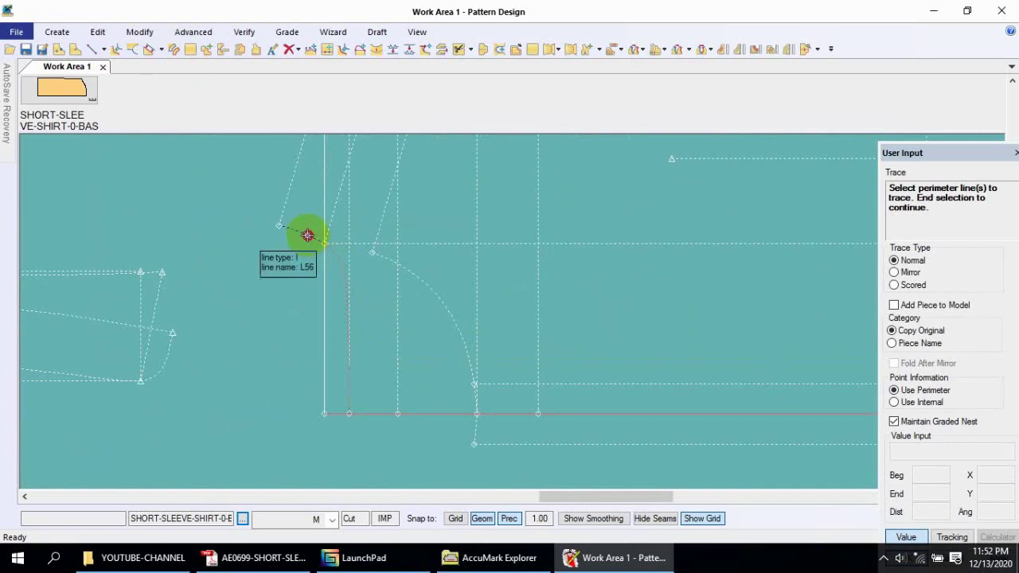
scroll(279, 306, "down", 2)
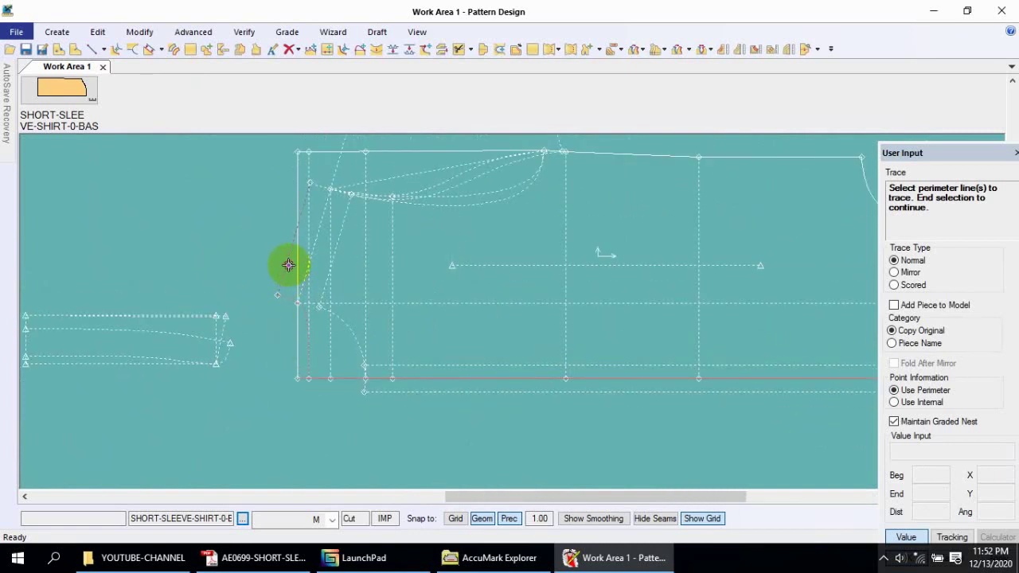
left_click(446, 200)
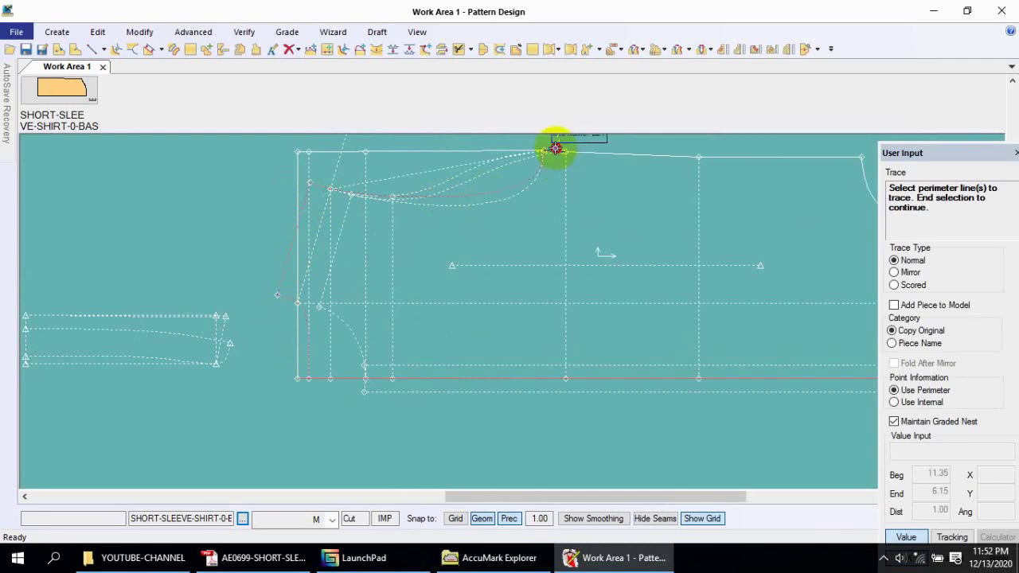
left_click(609, 152)
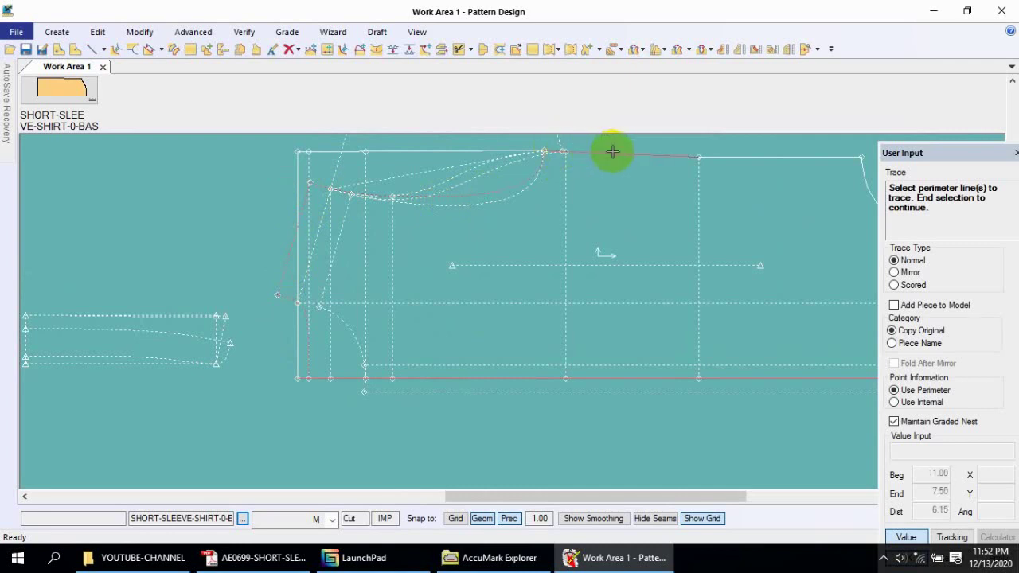
left_click(719, 158)
scroll(306, 213, "down", 1)
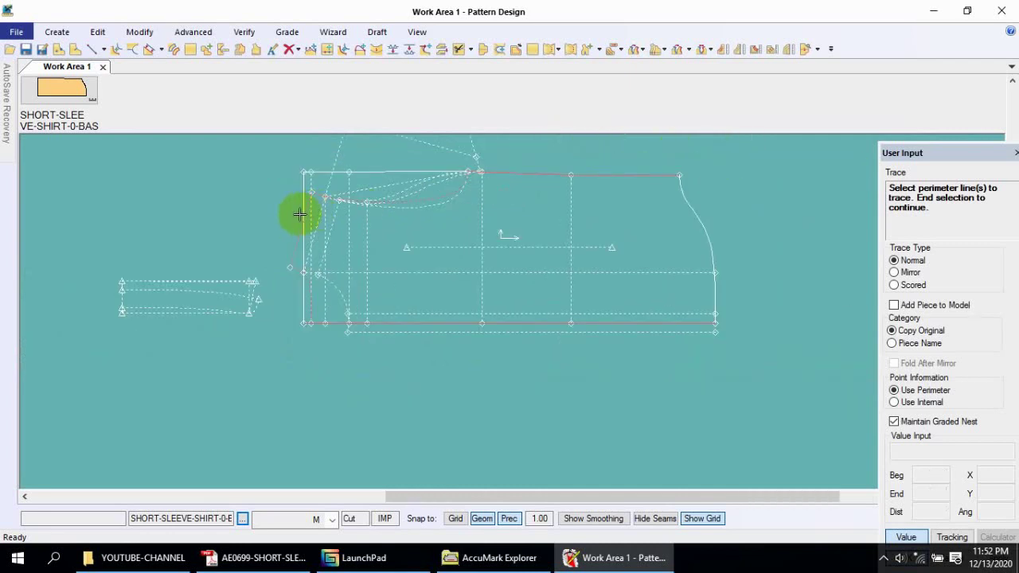
left_click(686, 195)
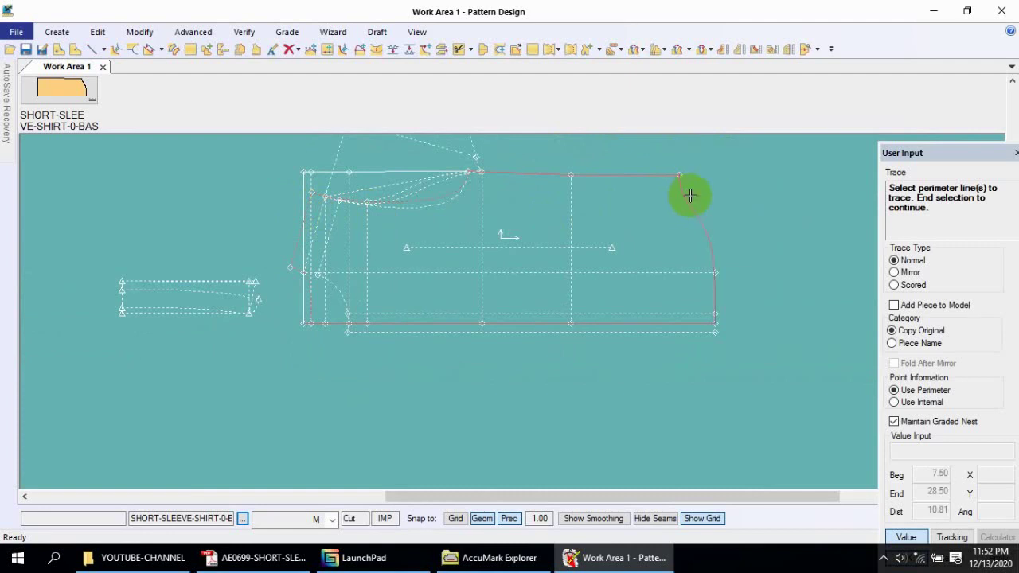
right_click(557, 226)
left_click(540, 228)
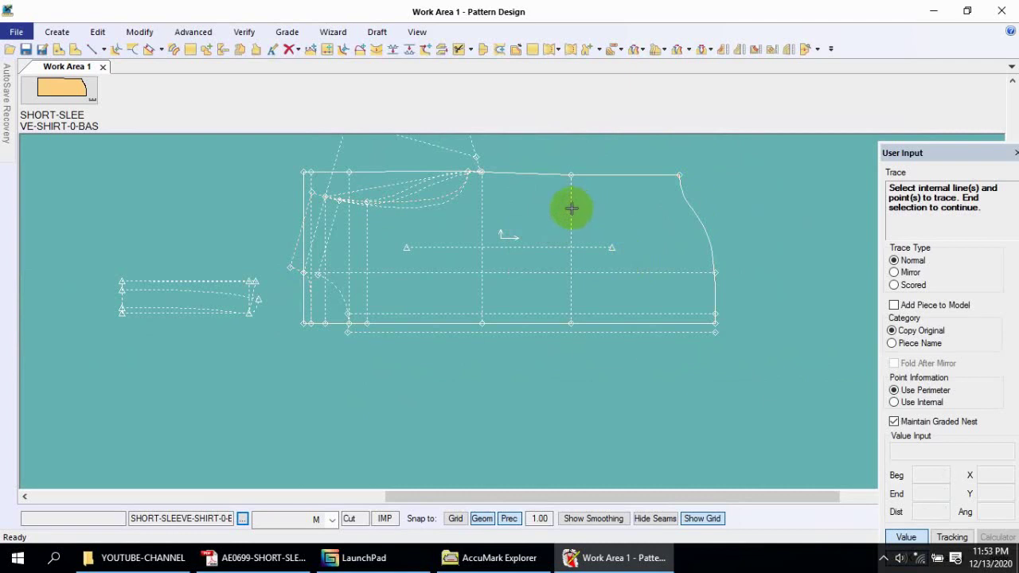
- Add the vertical internal lines to the traced piece
left_click(484, 214)
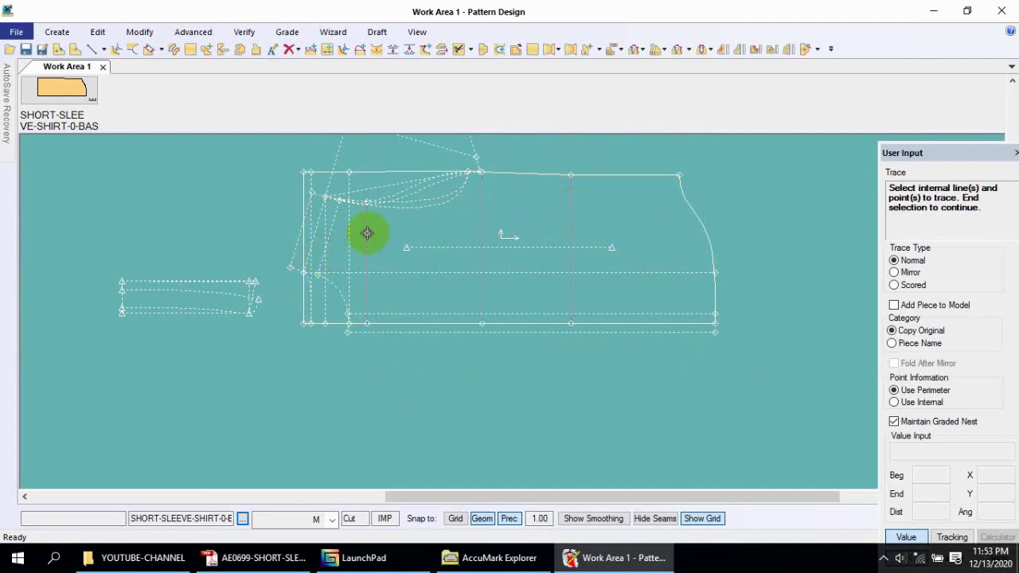
left_click(323, 217)
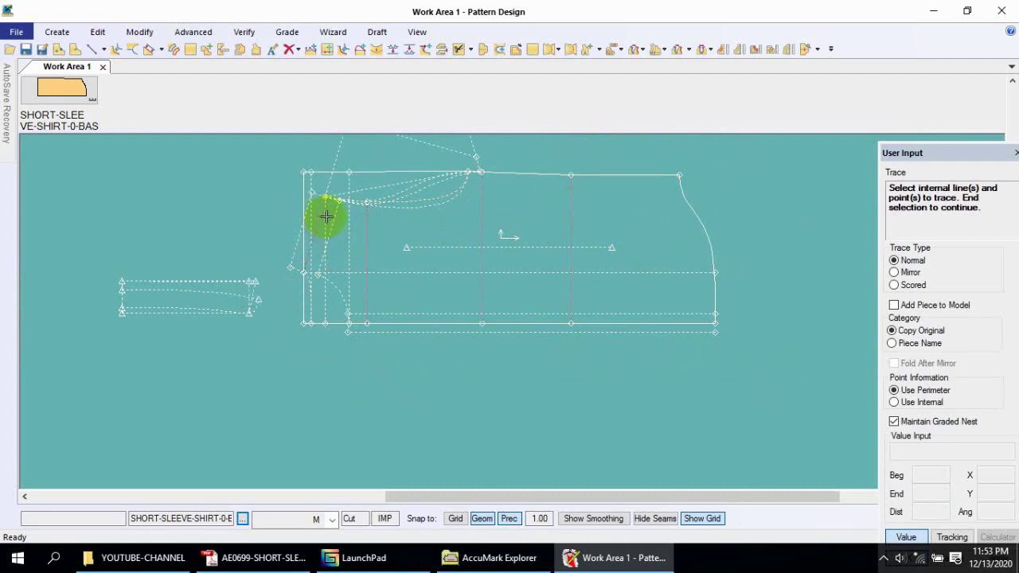
right_click(385, 270)
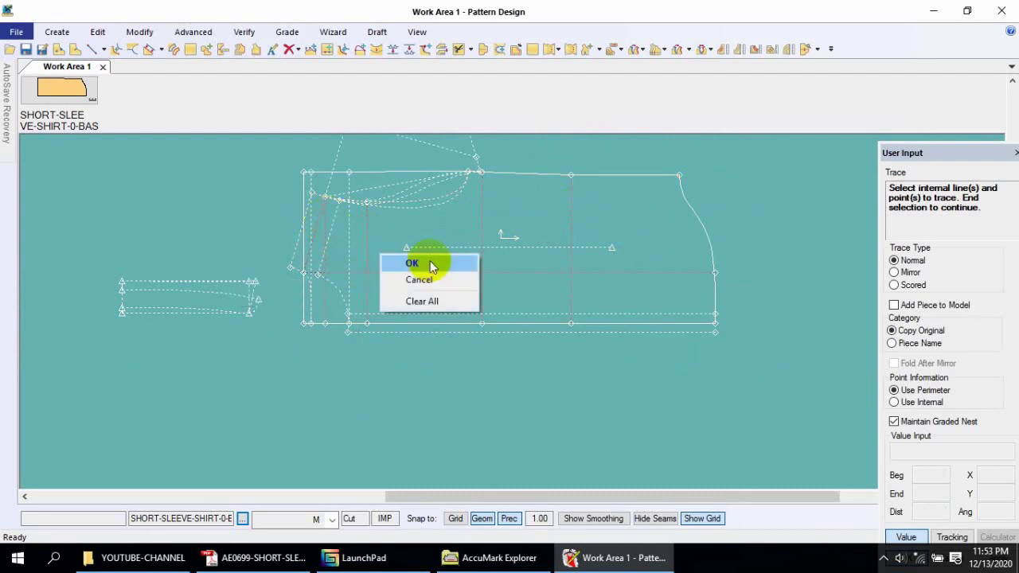
left_click(430, 263)
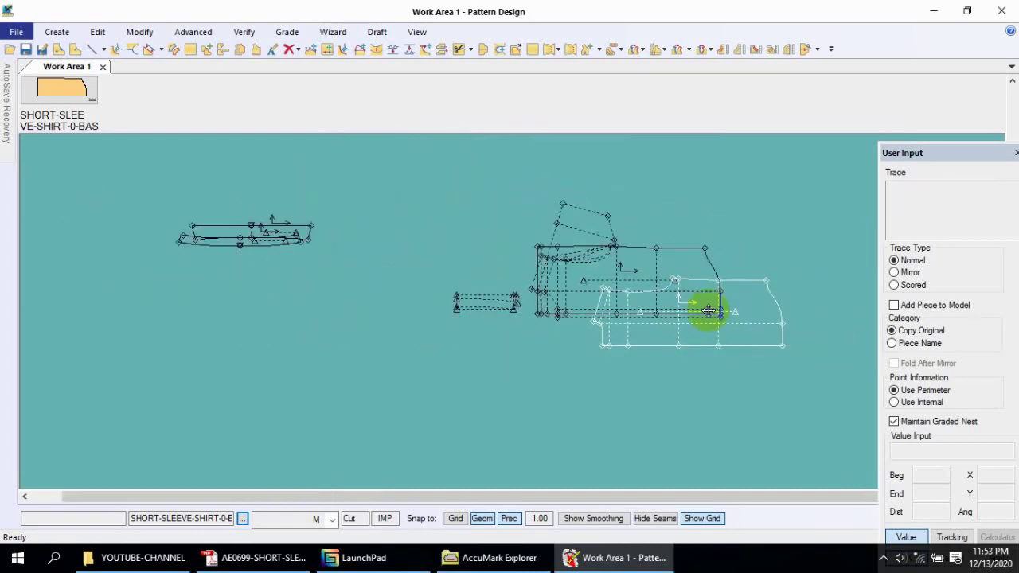
- Place the new traced back piece on the left of the work area
left_click(291, 285)
key("Return")
right_click(292, 288)
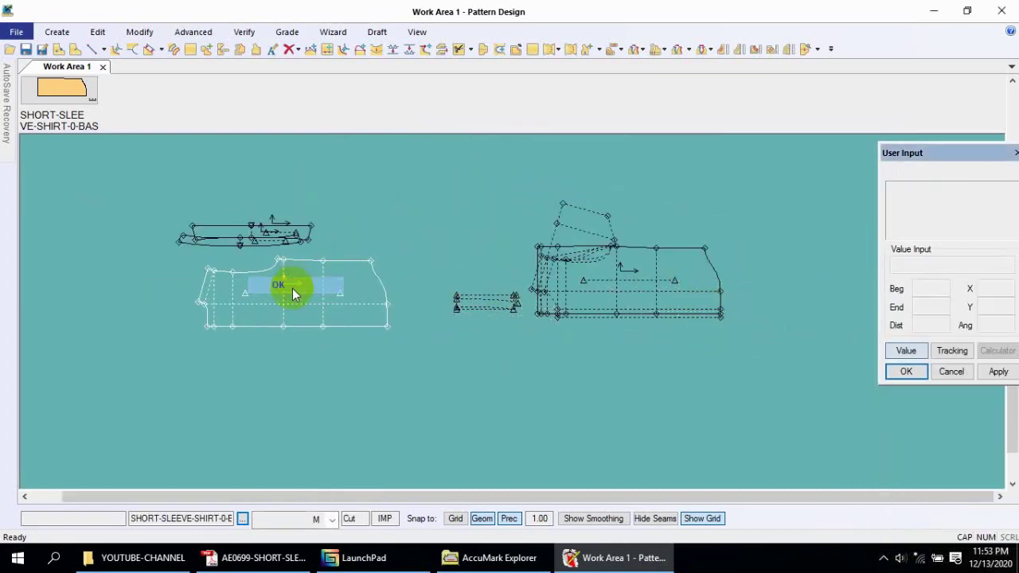
left_click(292, 293)
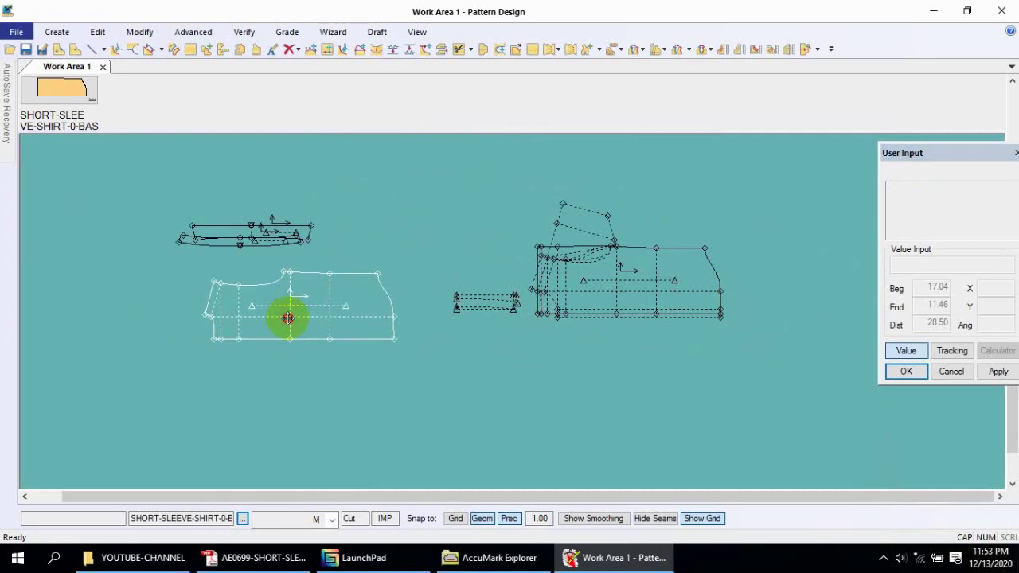
scroll(212, 328, "up", 3)
scroll(351, 322, "down", 2)
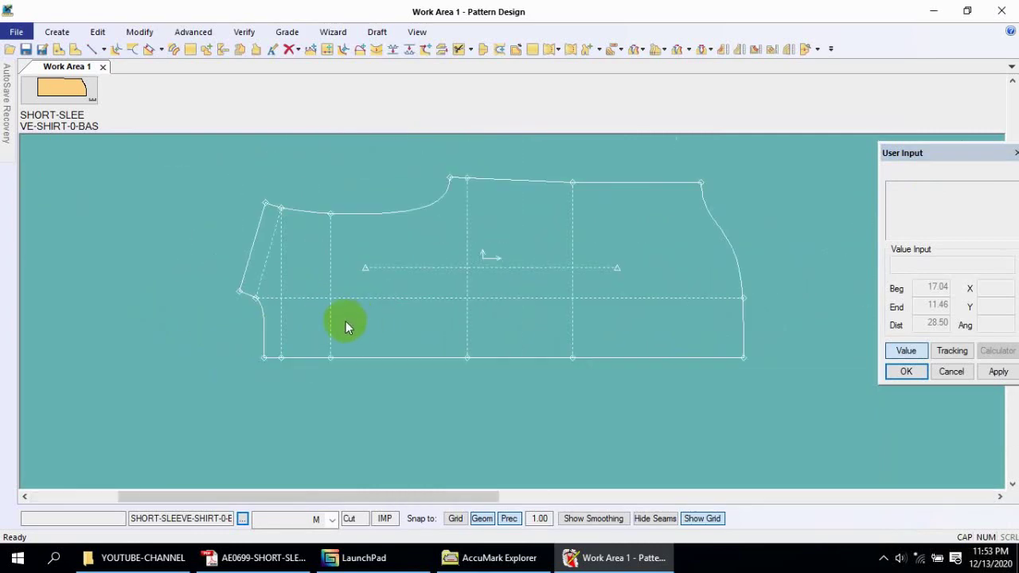
- Save the traced piece as SHORT-SLEEVE-SHIRT-0-BACK, category BACK, description SX1
left_click(473, 282)
left_click(42, 49)
left_click(451, 258)
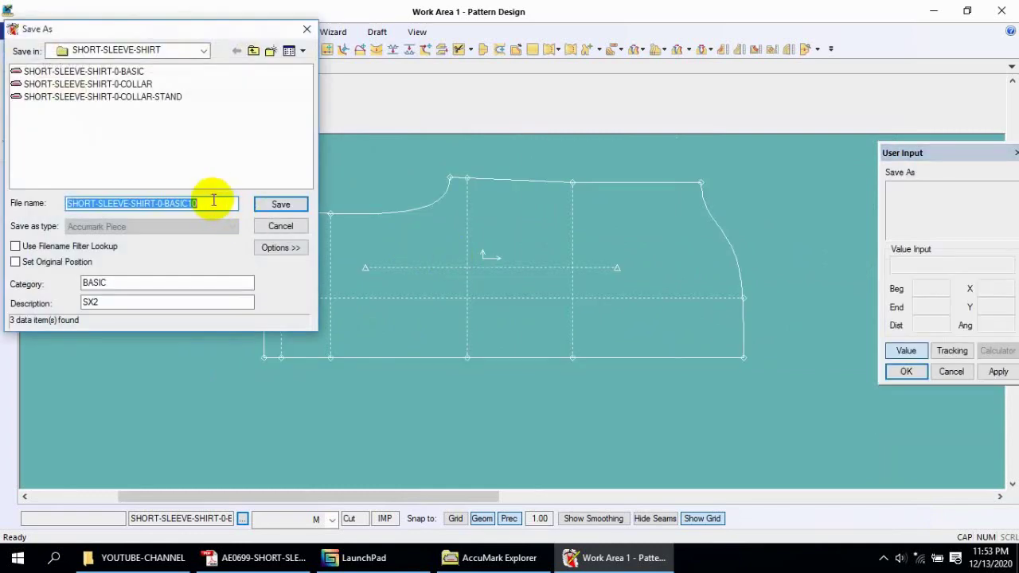
left_click(214, 203)
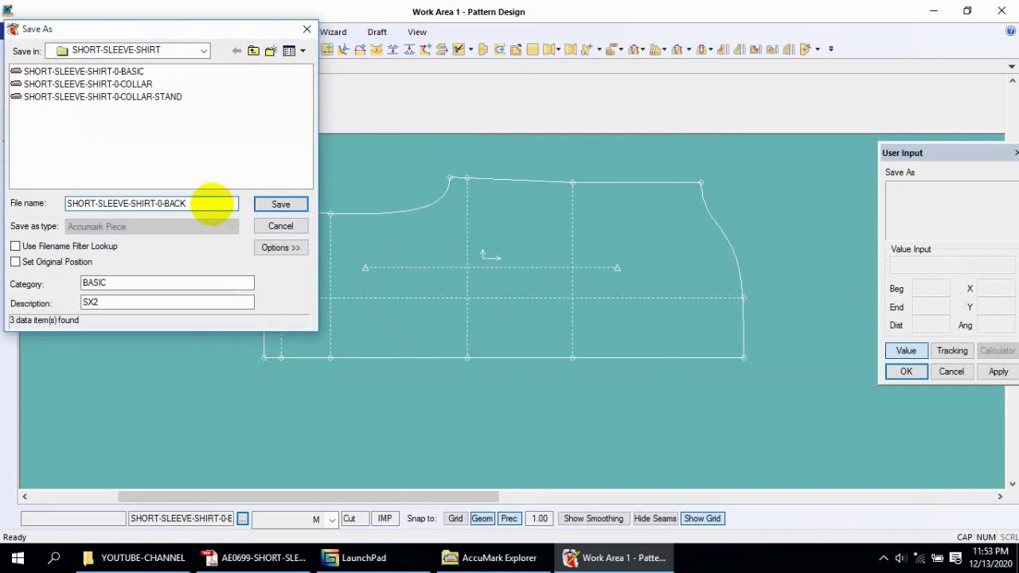
left_click_drag(196, 203, 168, 204)
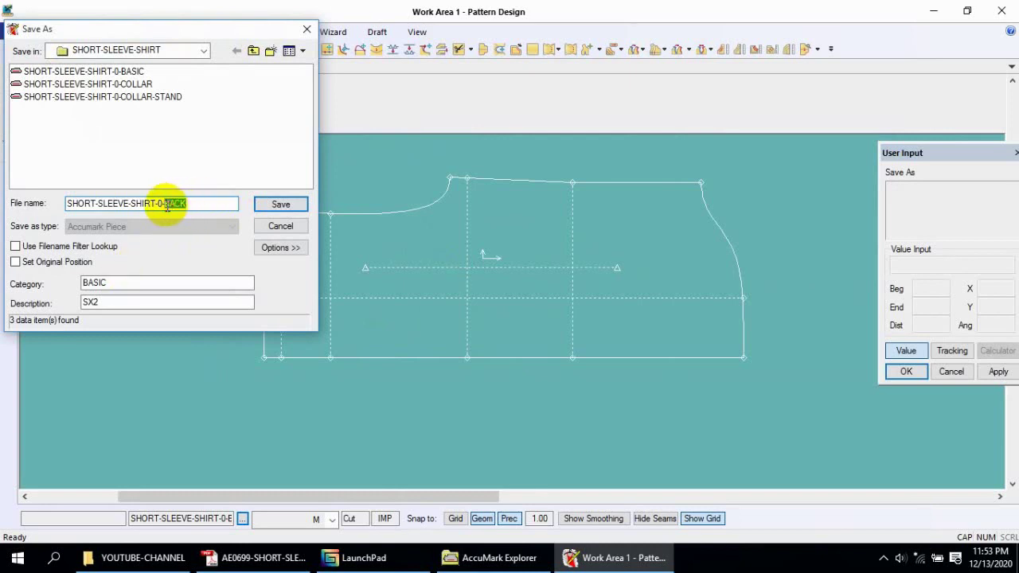
left_click_drag(123, 279, 76, 284)
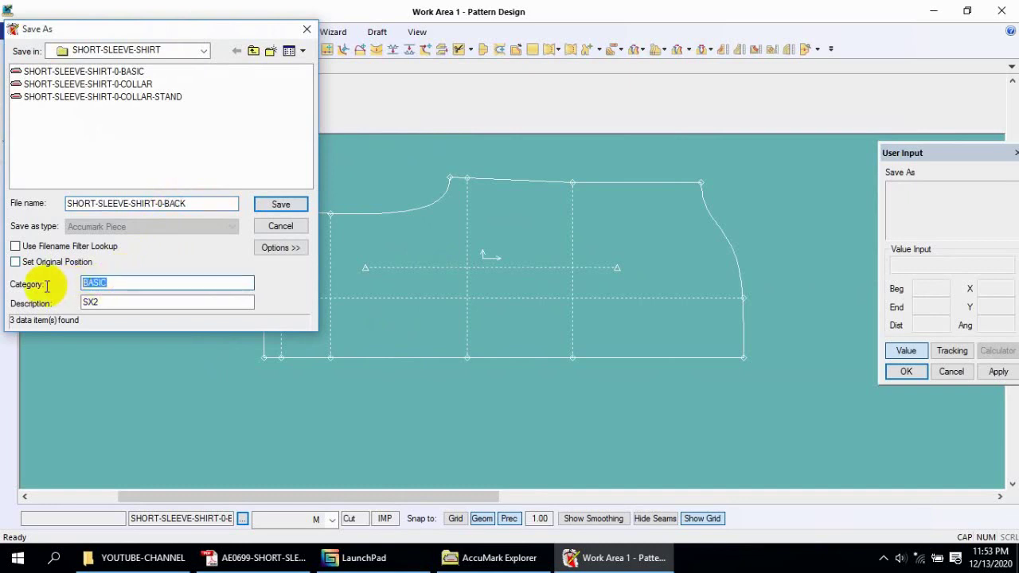
type("BACK")
left_click(125, 303)
type("1")
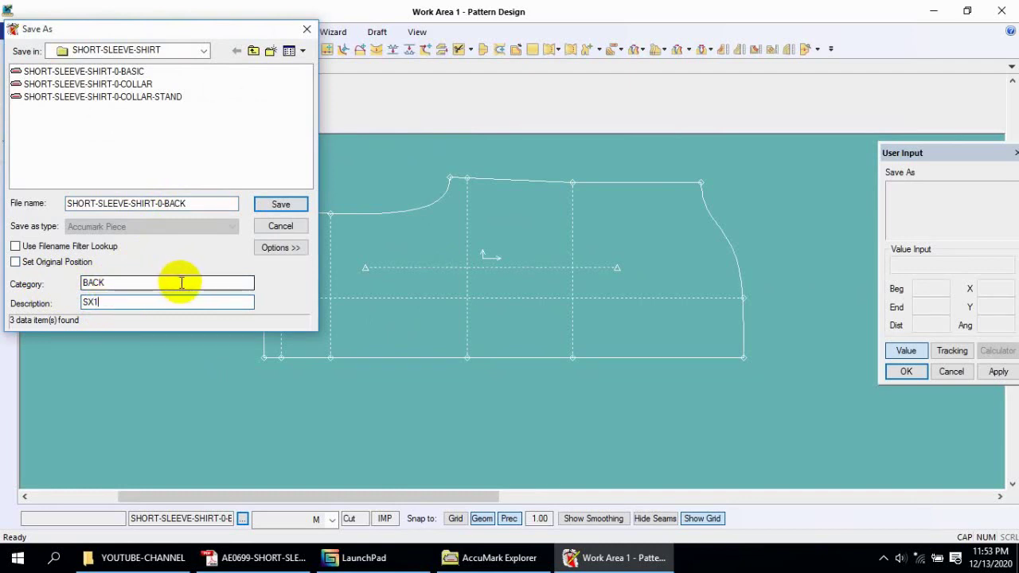
left_click(276, 205)
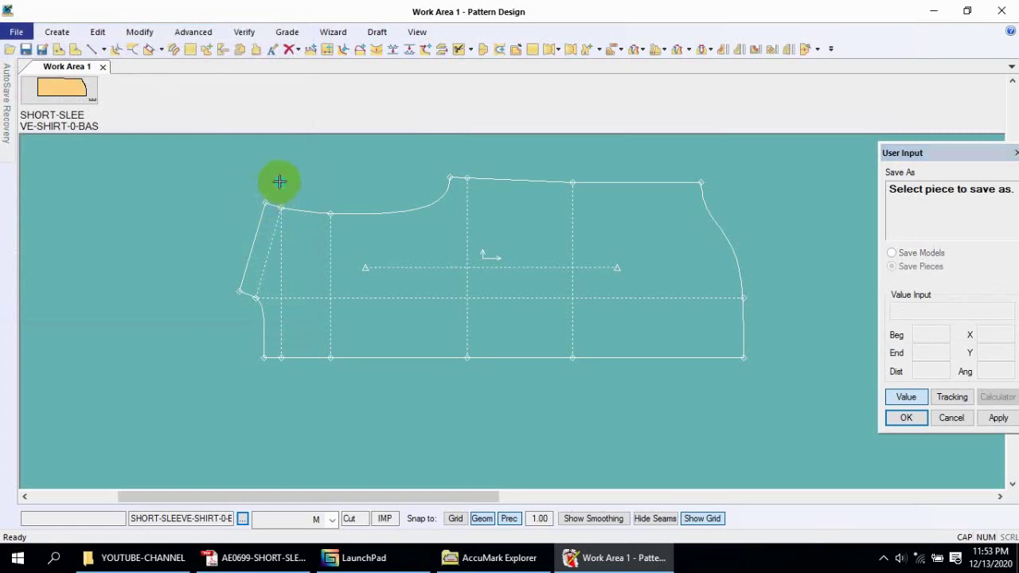
- Move the back piece further left and slightly down
left_click(279, 182)
left_click_drag(390, 235, 348, 234)
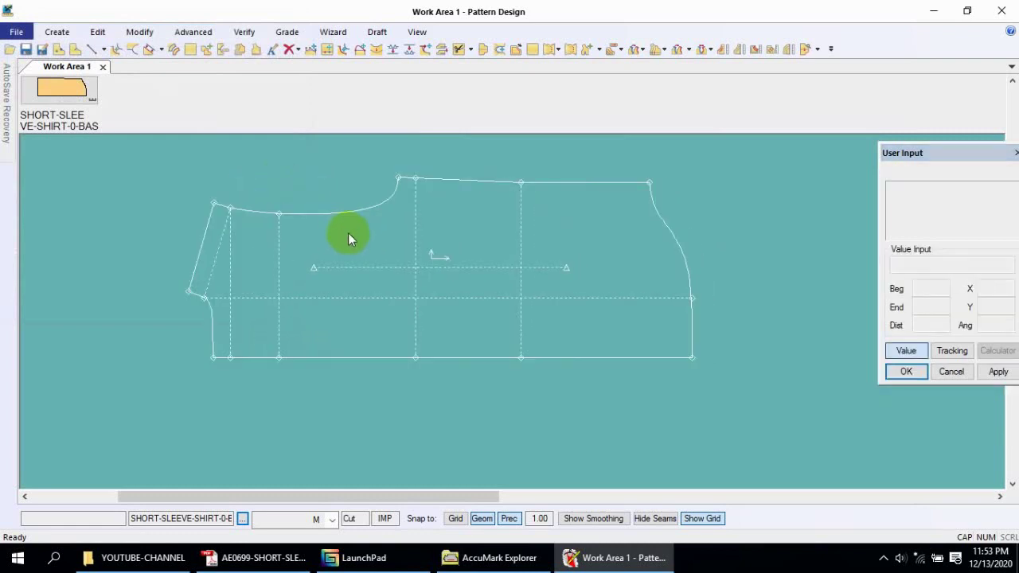
left_click_drag(347, 232, 314, 250)
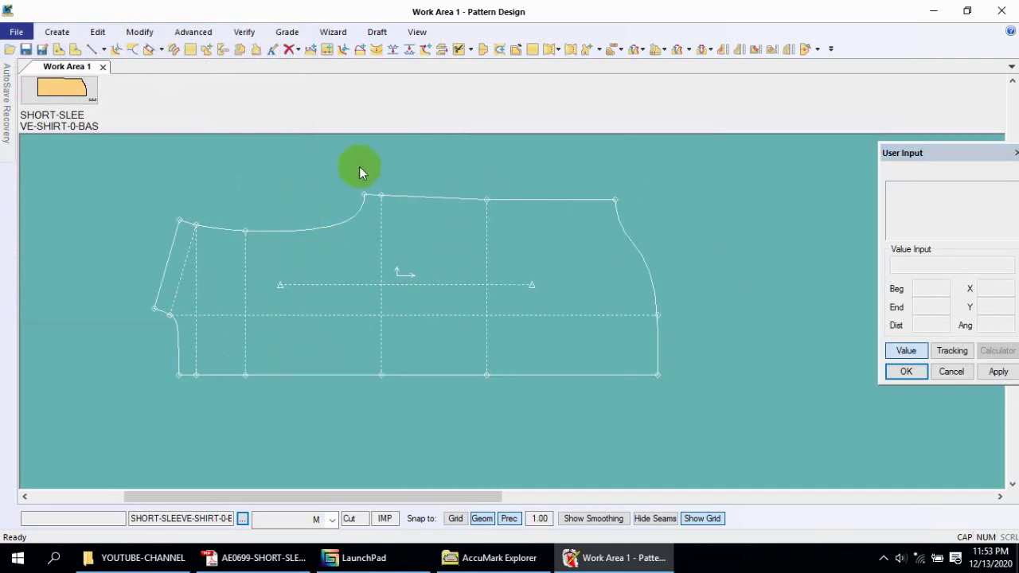
- Split the back piece on line L31 using Split Piece On Line
scroll(244, 173, "down", 1)
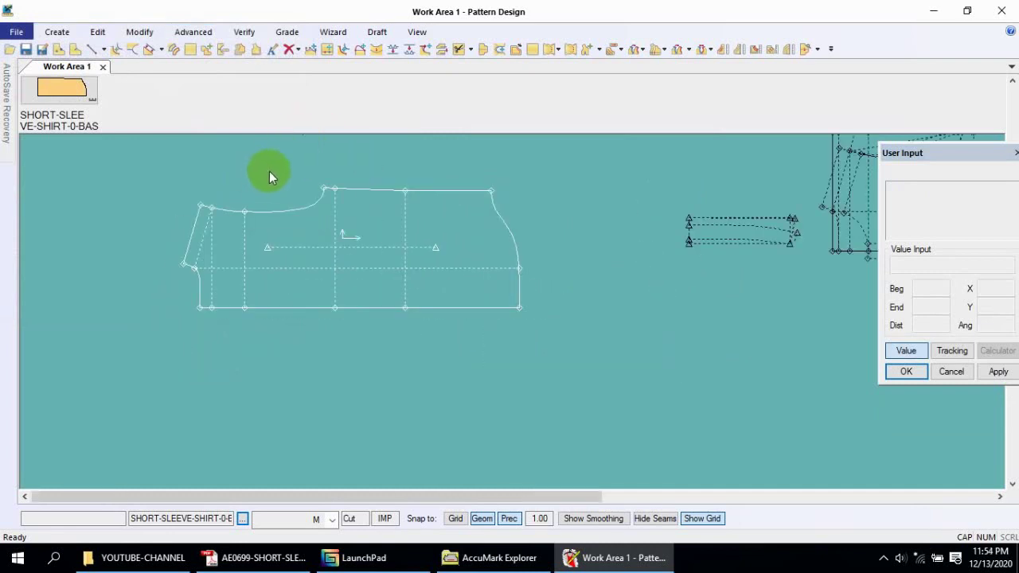
left_click(269, 170)
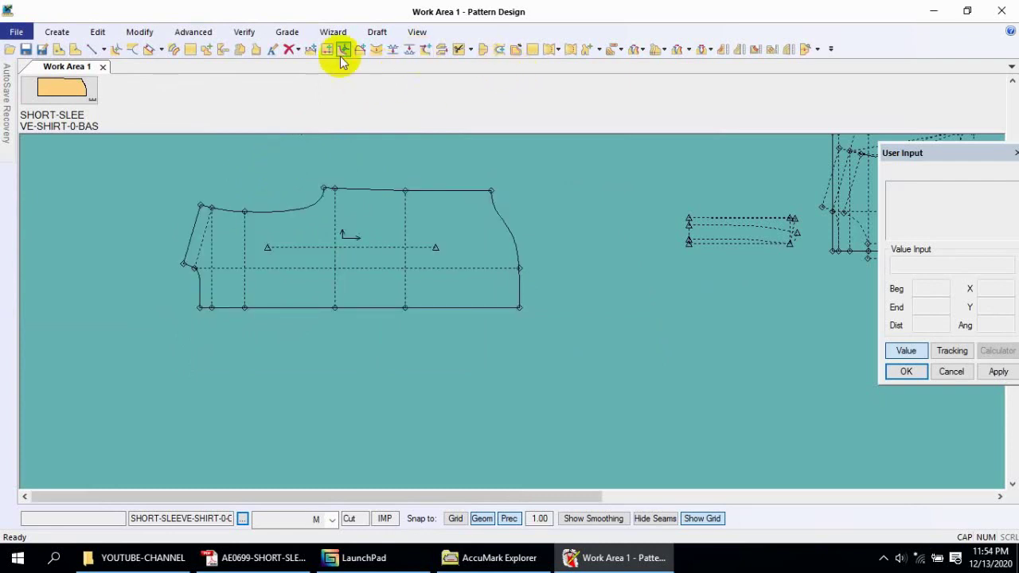
left_click(470, 52)
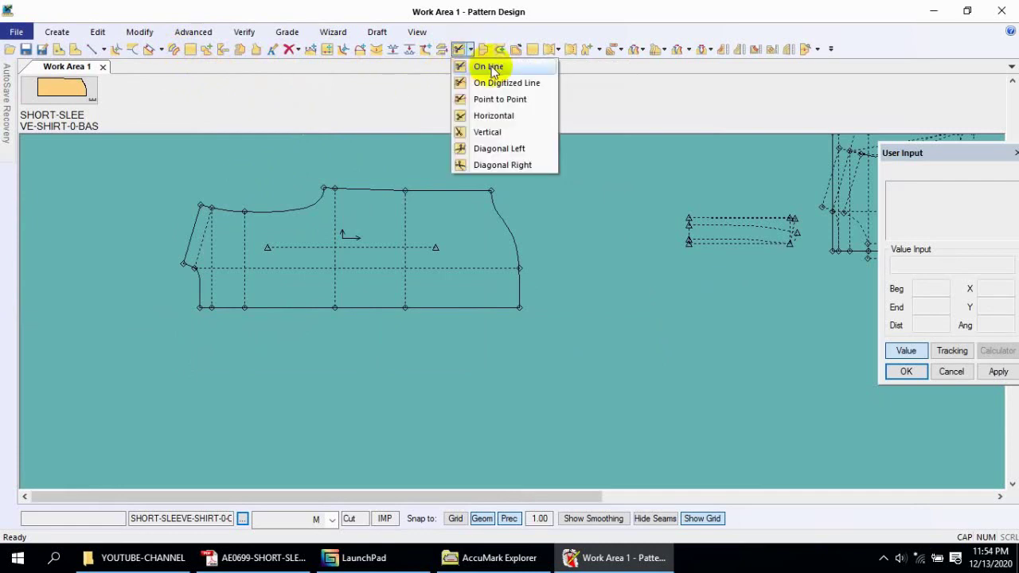
left_click(489, 67)
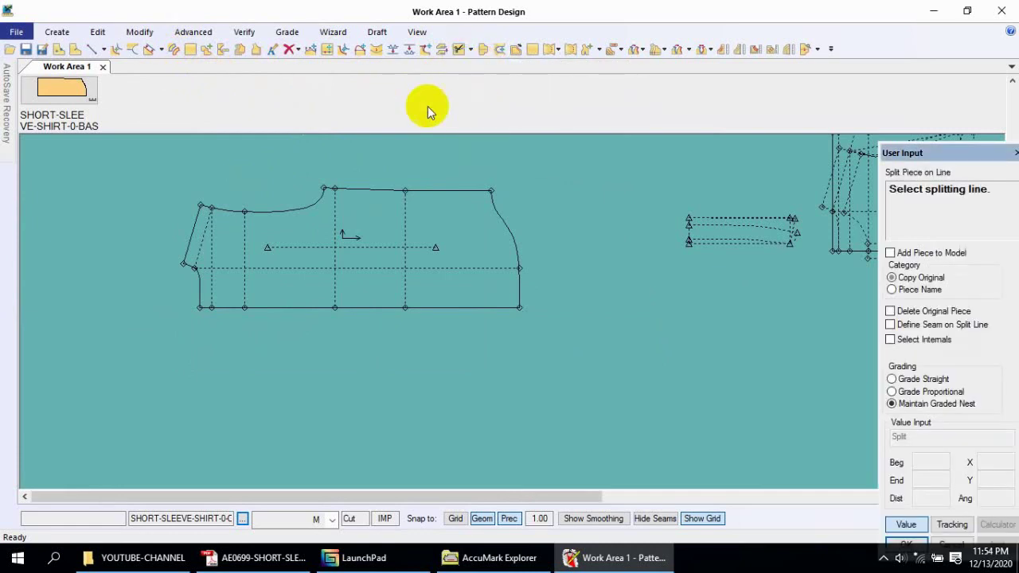
left_click(247, 233)
right_click(255, 231)
left_click(267, 231)
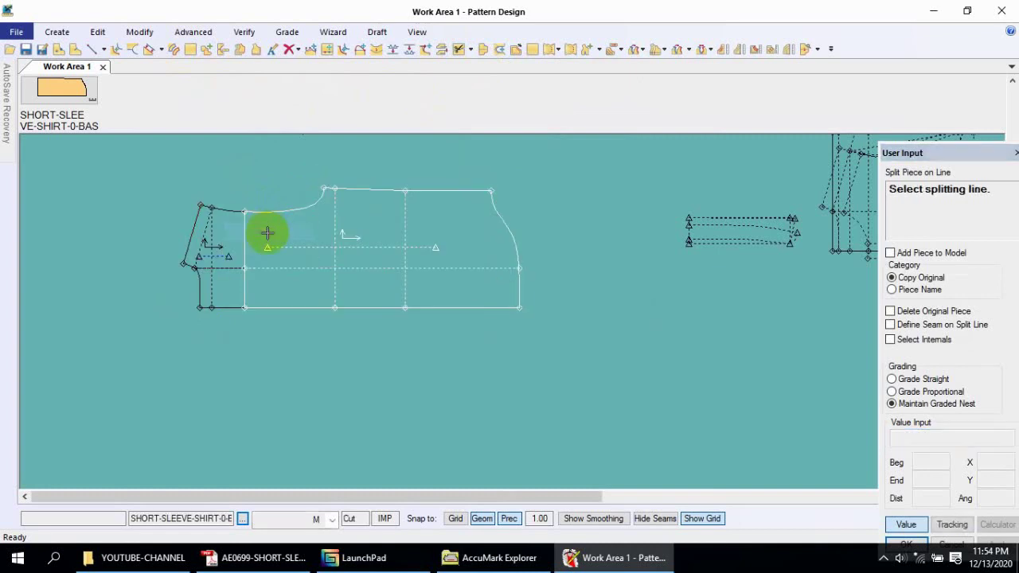
left_click(221, 244)
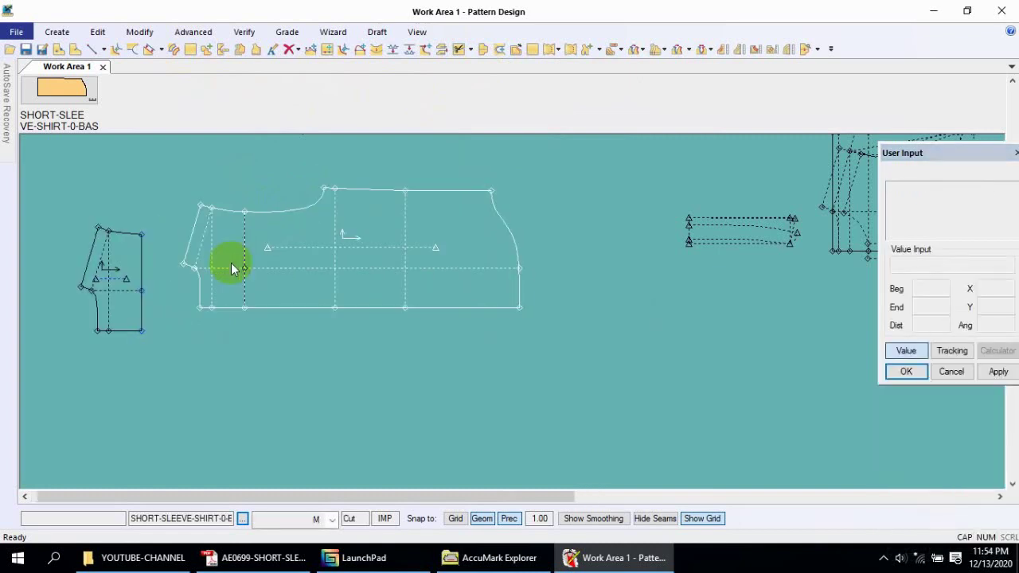
- Delete the leftover original piece and arrange the two split pieces side by side
left_click_drag(231, 268, 284, 289)
right_click(287, 248)
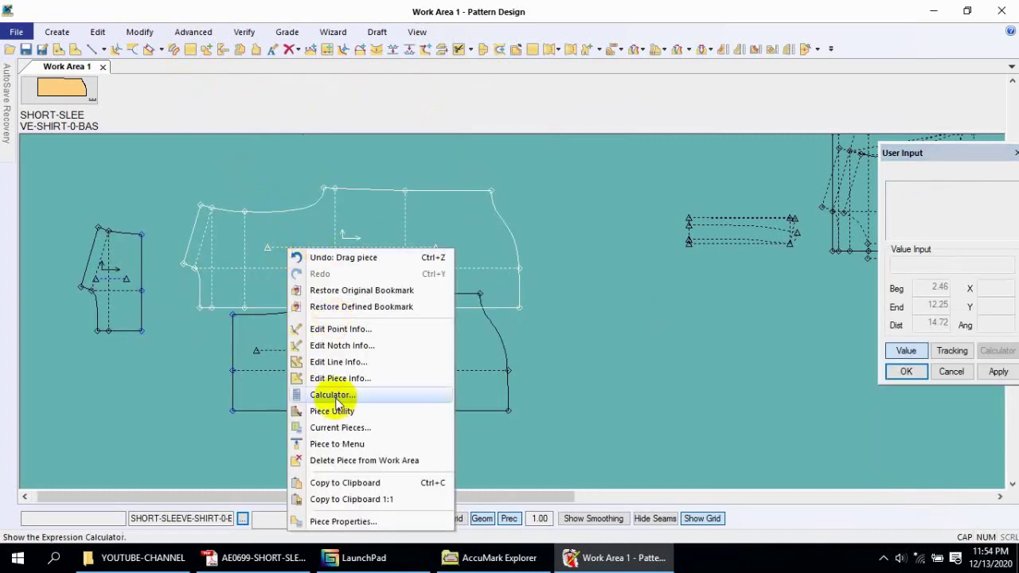
left_click(345, 460)
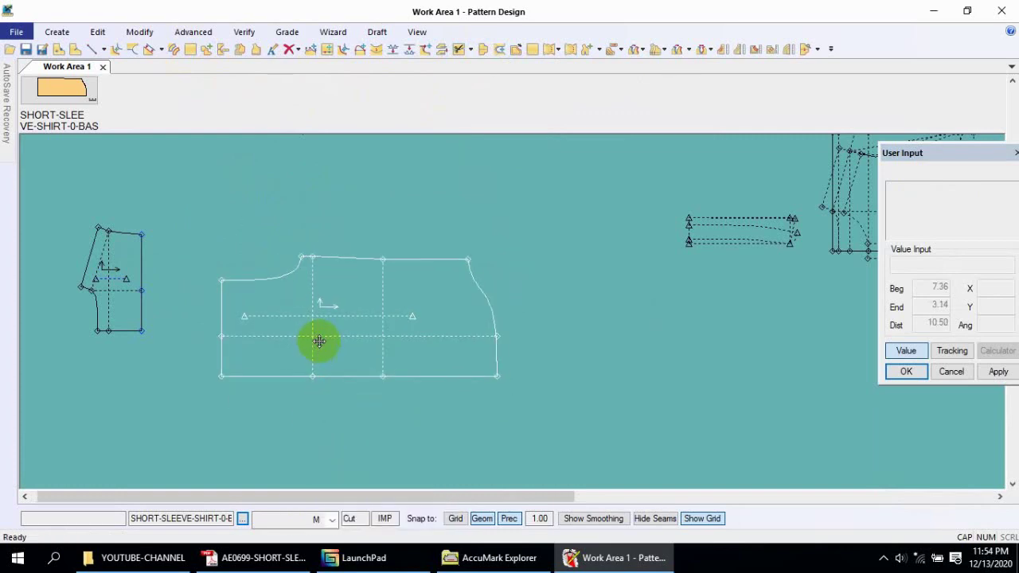
left_click_drag(325, 381, 317, 335)
left_click_drag(102, 296, 137, 331)
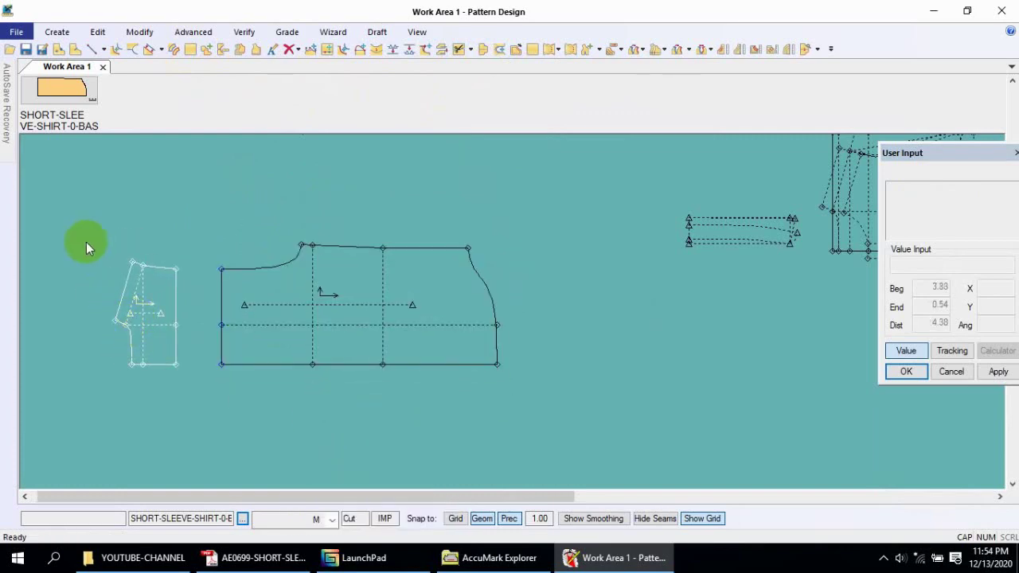
- Save the main piece over the existing SHORT-SLEEVE-SHIRT-0-BACK
left_click(42, 48)
left_click(316, 293)
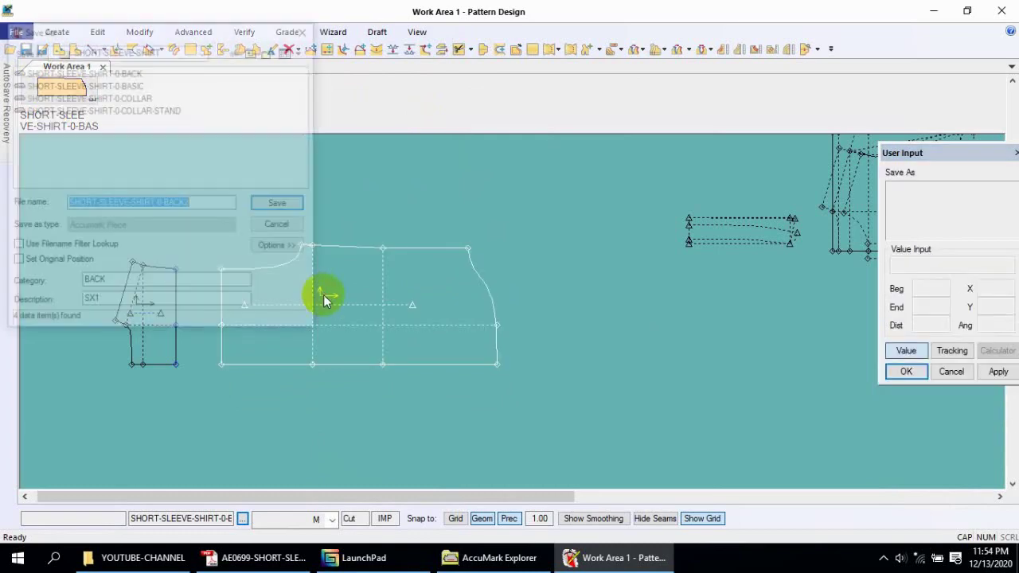
double_click(217, 206)
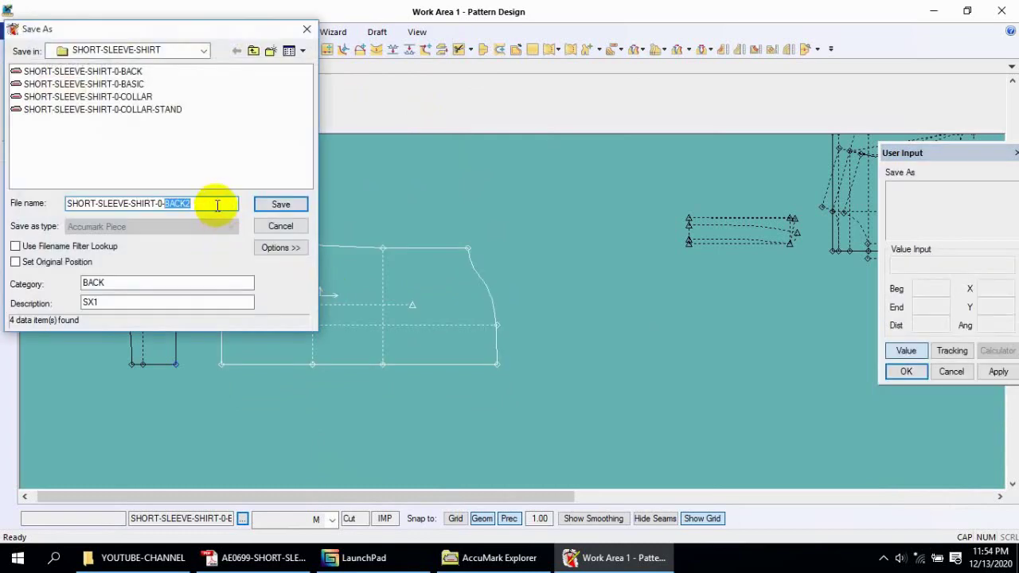
left_click(217, 205)
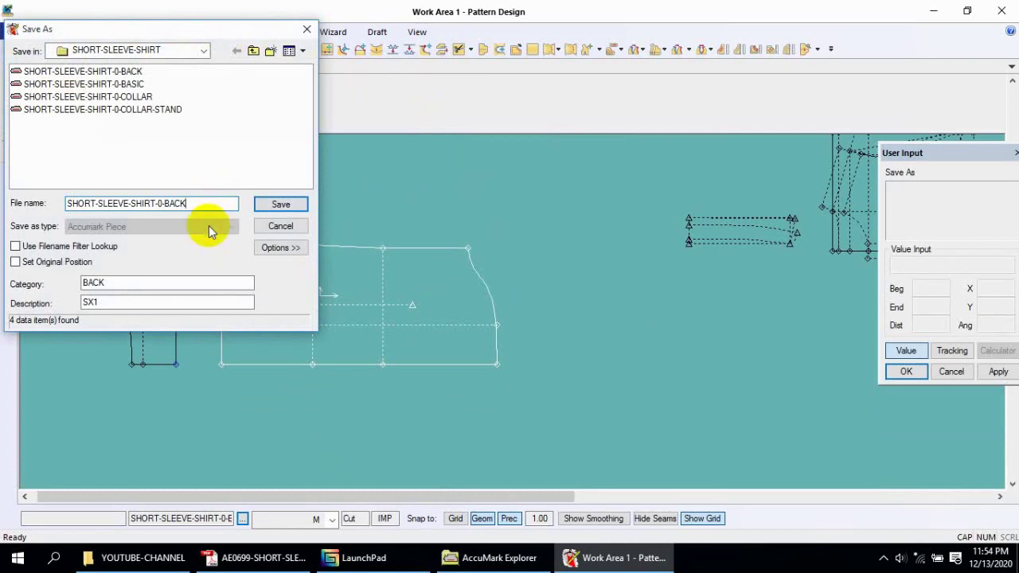
left_click(133, 281)
left_click(270, 204)
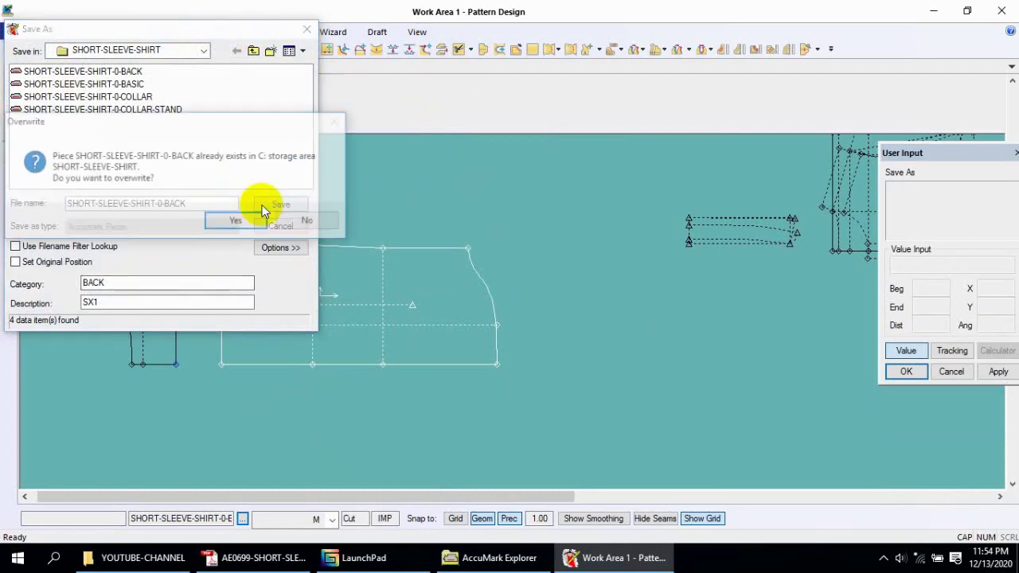
left_click(253, 220)
- Save the narrow section as SHORT-SLEEVE-SHIRT-0-BACK-YOK, category YOK, description SX1
left_click(163, 303)
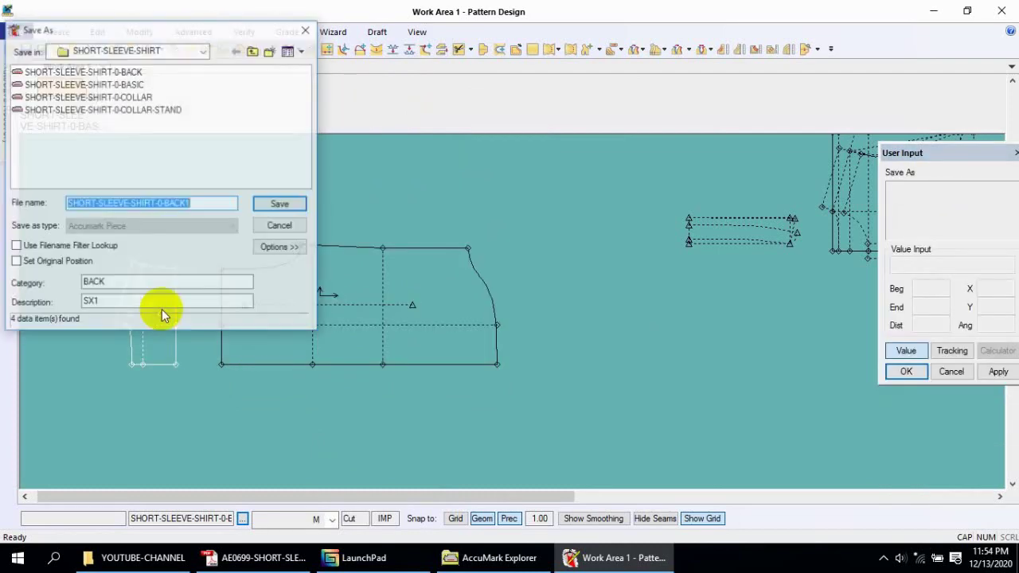
left_click(201, 202)
type("-YOK")
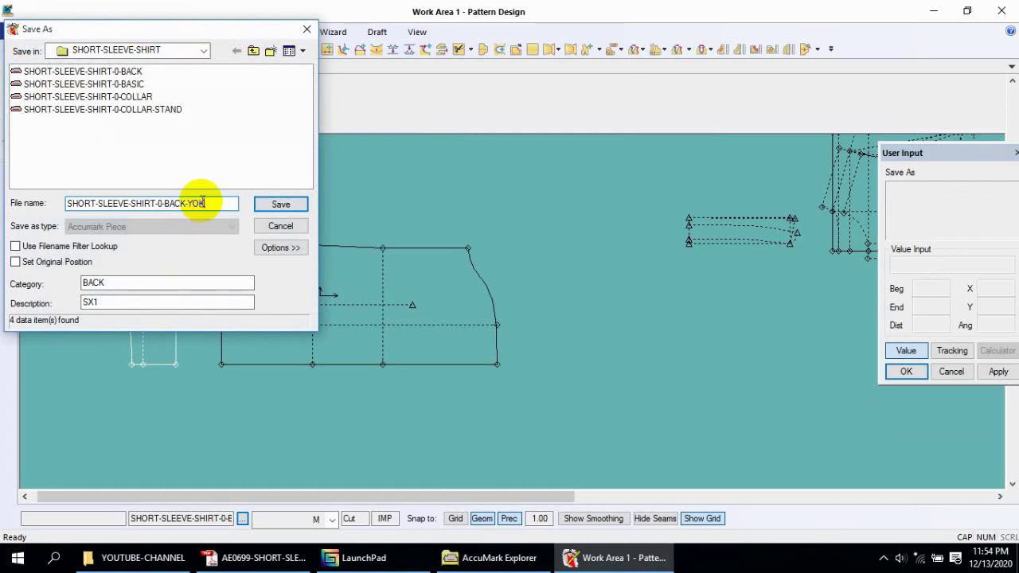
left_click(122, 280)
type("YOK")
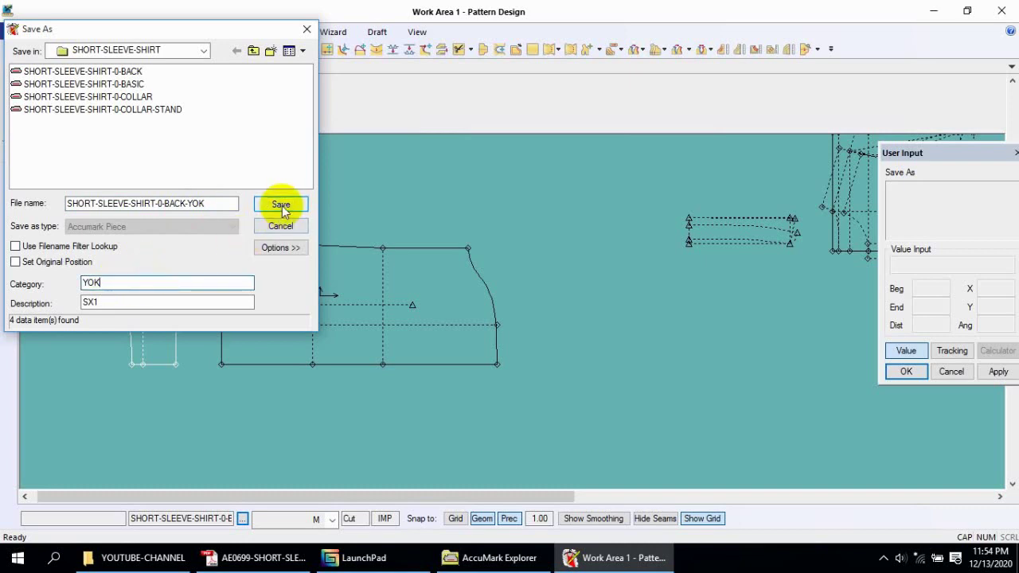
left_click(281, 206)
right_click(279, 205)
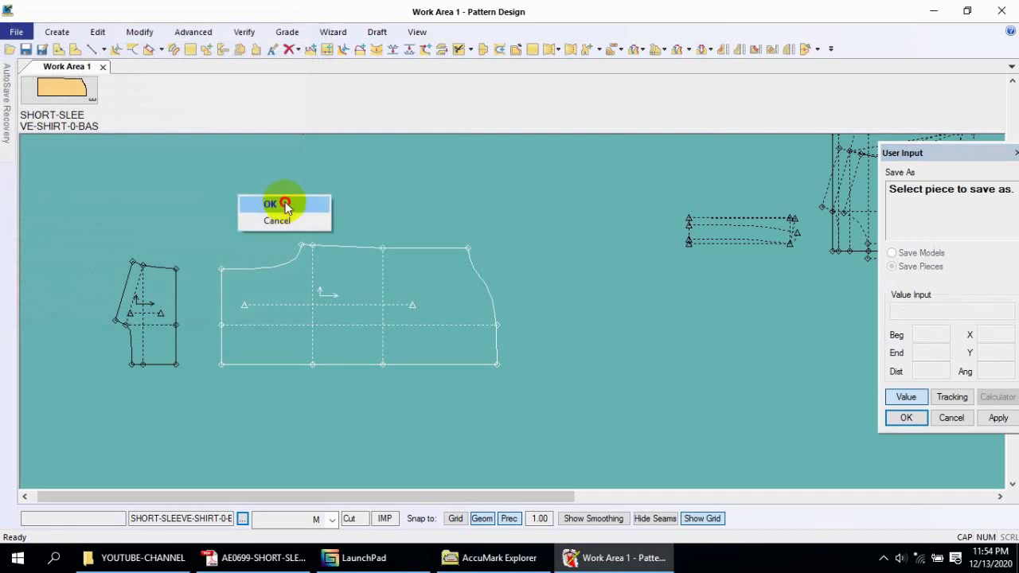
left_click(282, 204)
- Mirror both the large piece and the small piece along their bottom edges
left_click(296, 262)
left_click(148, 319)
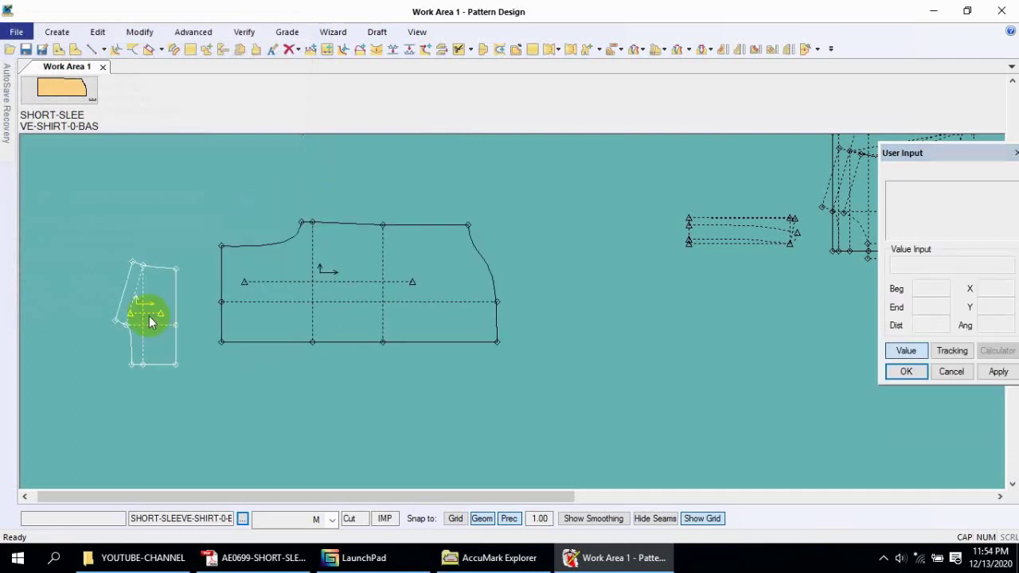
left_click(148, 293)
left_click(483, 50)
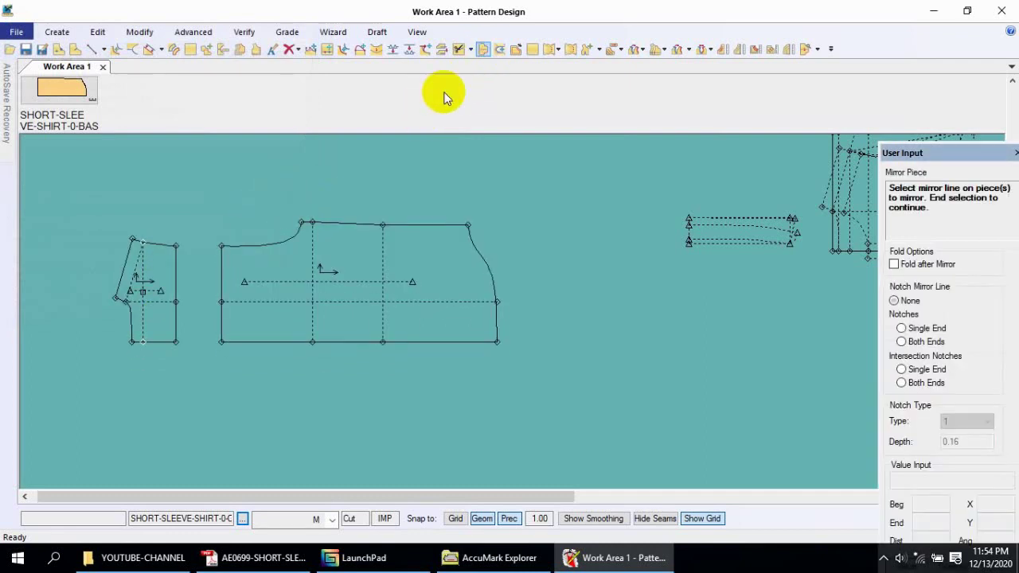
left_click(273, 334)
left_click(234, 341)
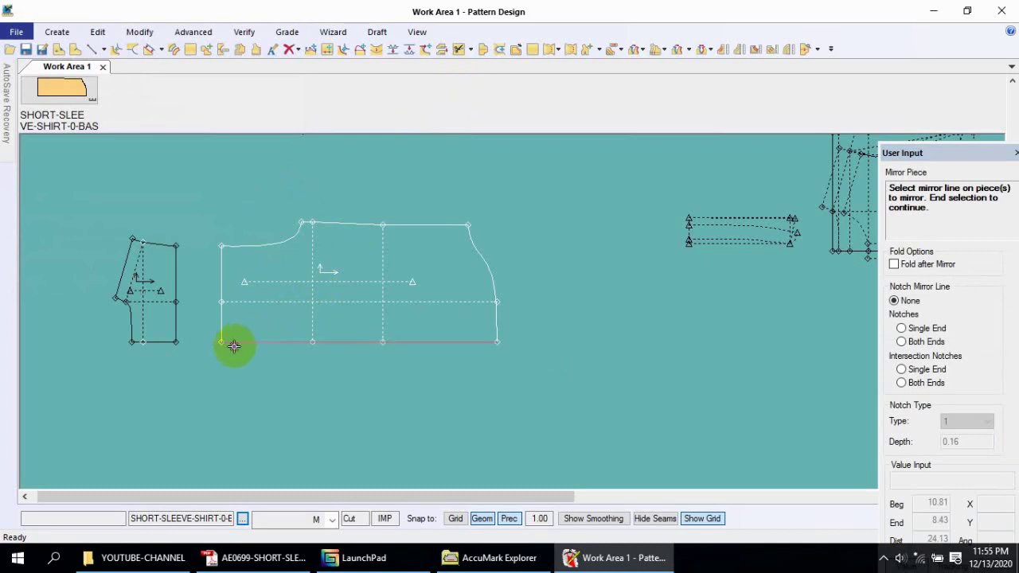
right_click(260, 336)
left_click(260, 333)
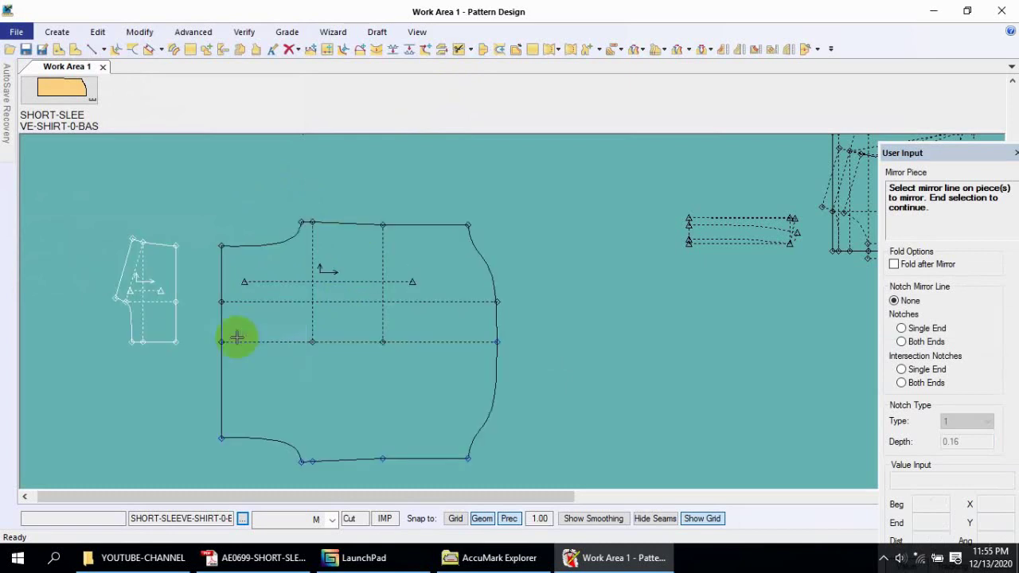
left_click(164, 340)
right_click(164, 321)
left_click(165, 323)
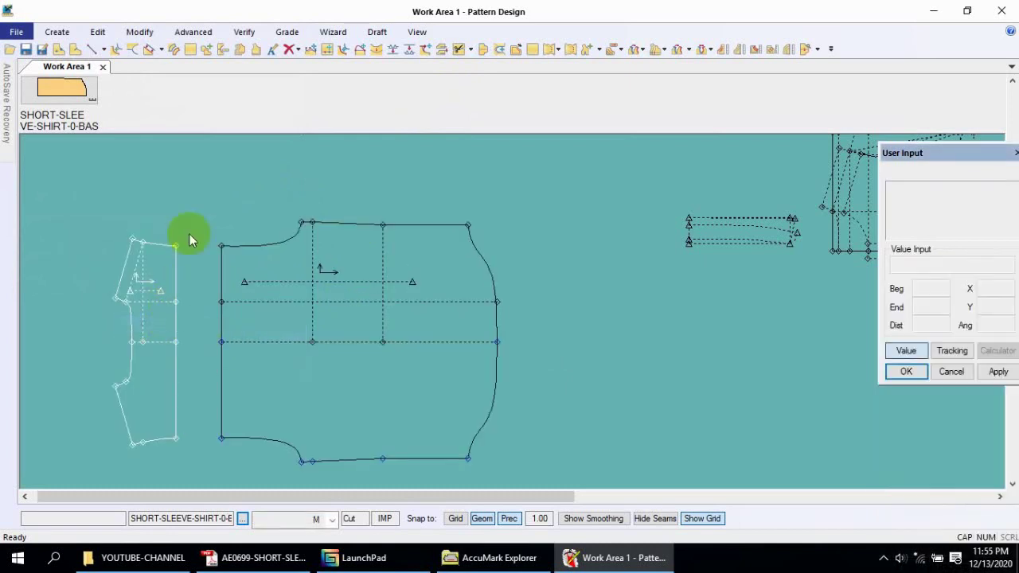
- Save both mirrored pieces
left_click(26, 50)
left_click(250, 315)
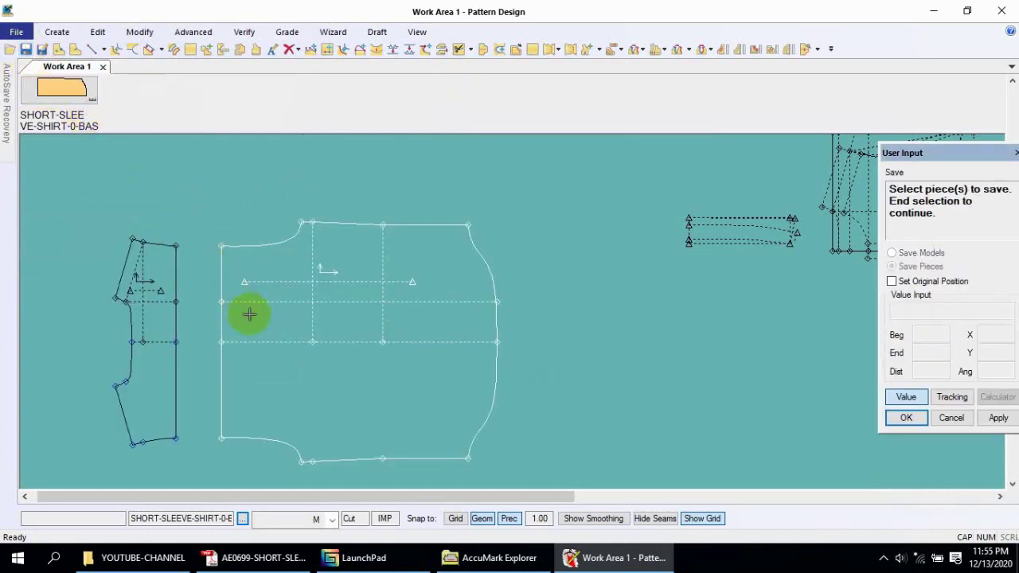
left_click(175, 308)
right_click(184, 316)
left_click(185, 311)
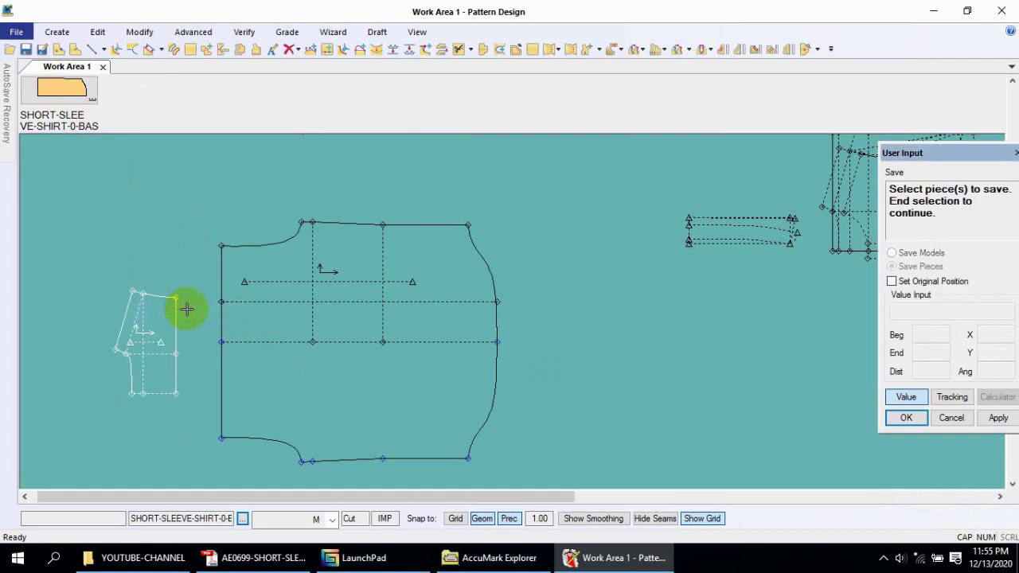
left_click(298, 318)
right_click(311, 317)
left_click(329, 313)
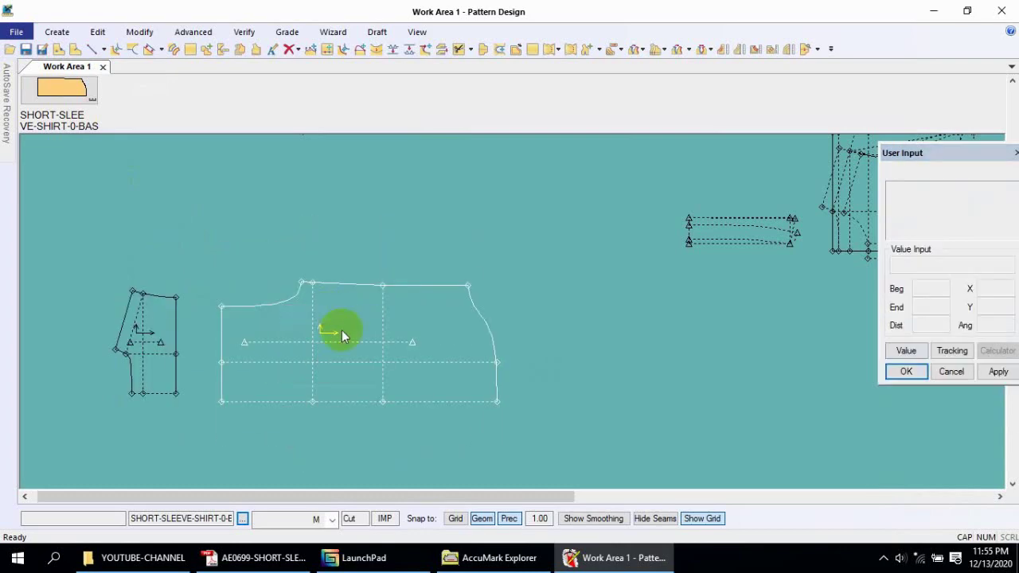
- Rearrange the pieces, then switch to the AE0699-SHORT-SLEEV-SHIRT.pdf measurement chart
left_click_drag(320, 245, 325, 239)
left_click_drag(239, 295, 245, 250)
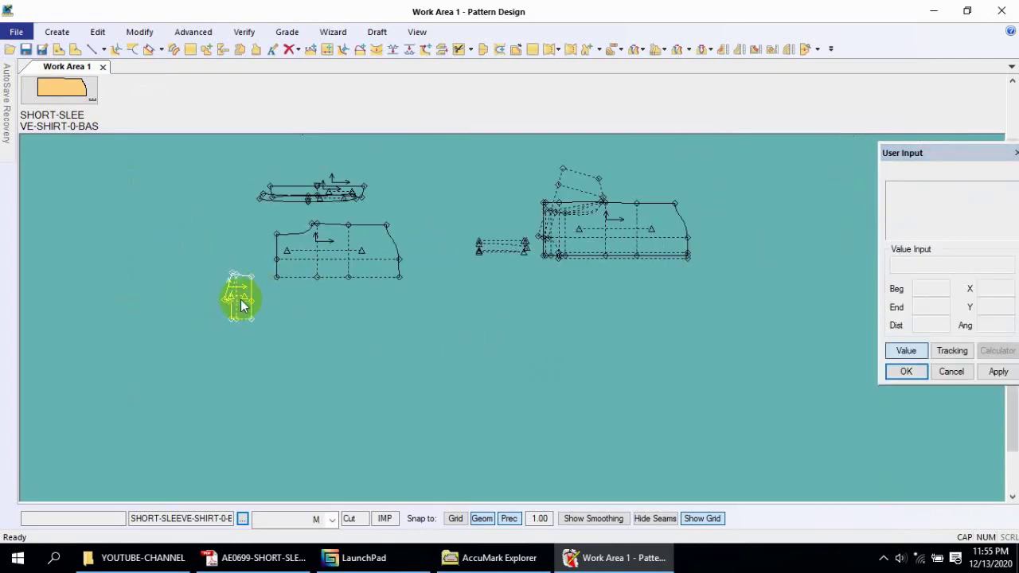
left_click(347, 265)
scroll(351, 287, "up", 2)
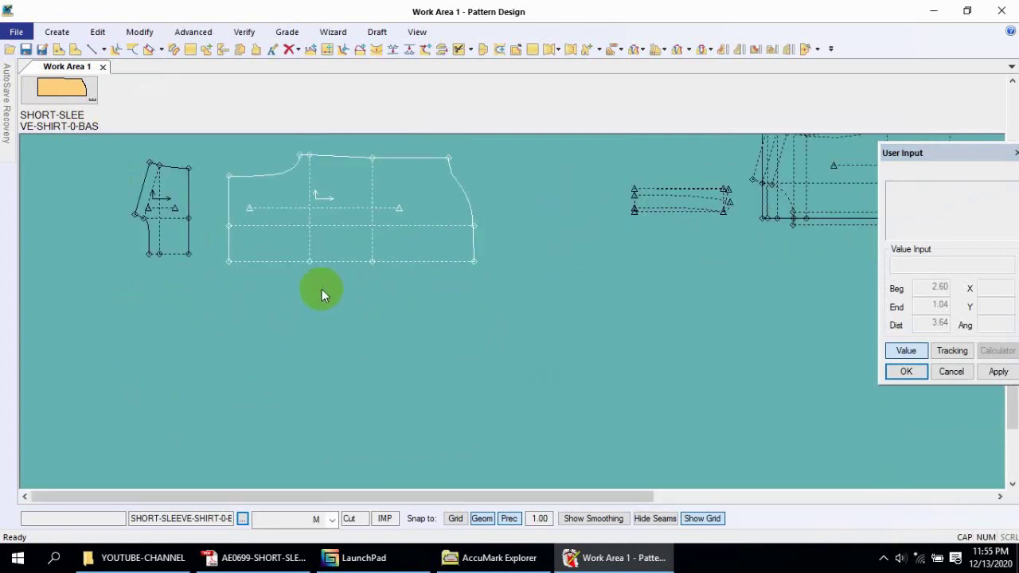
scroll(159, 303, "down", 1)
left_click(588, 248)
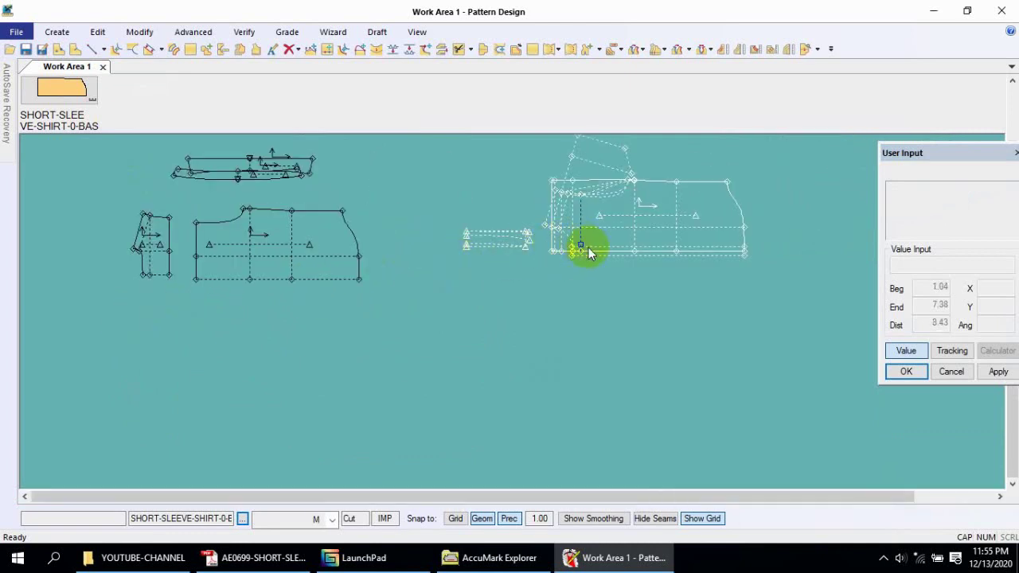
scroll(632, 247, "up", 1)
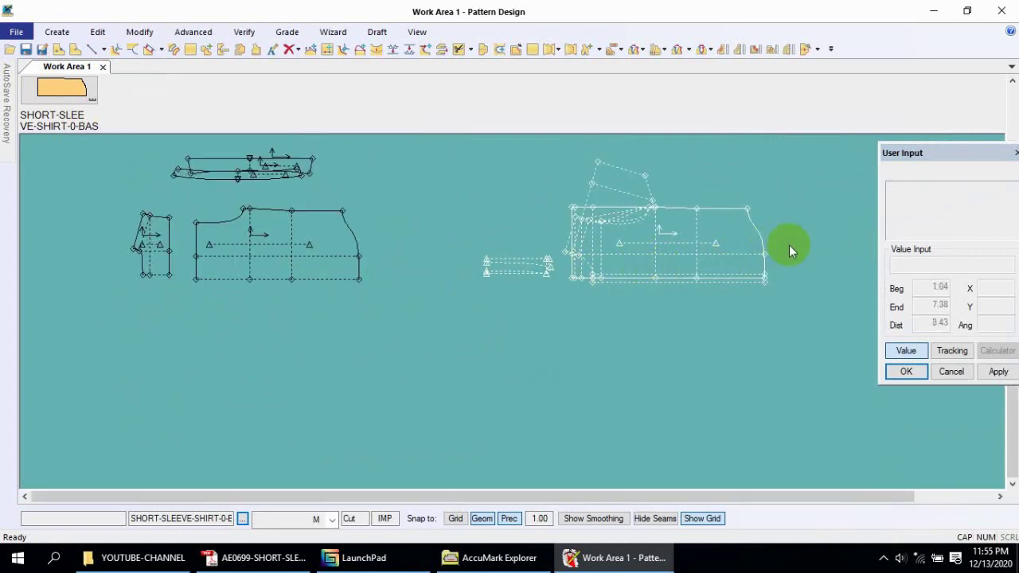
scroll(787, 245, "up", 1)
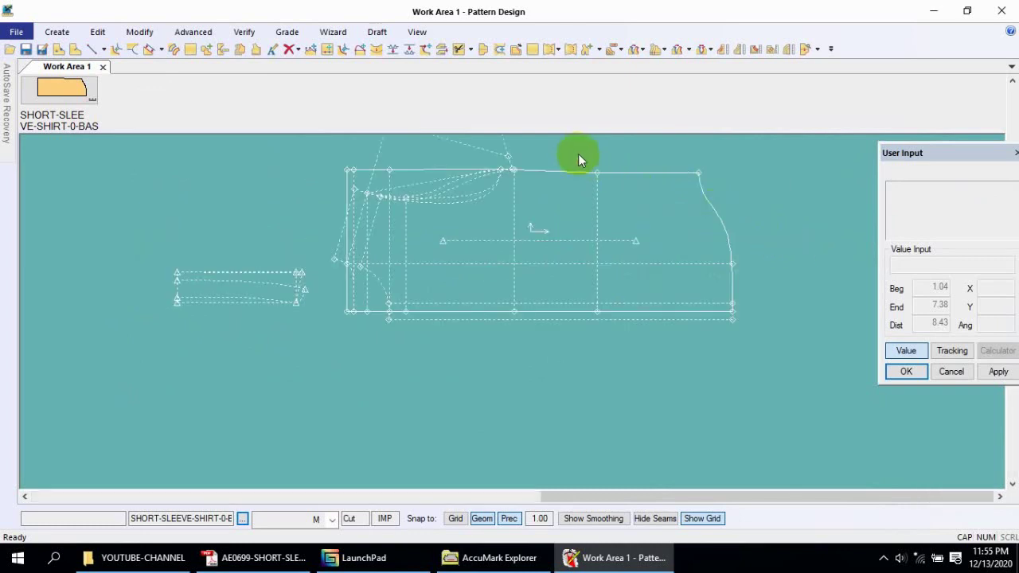
left_click(250, 558)
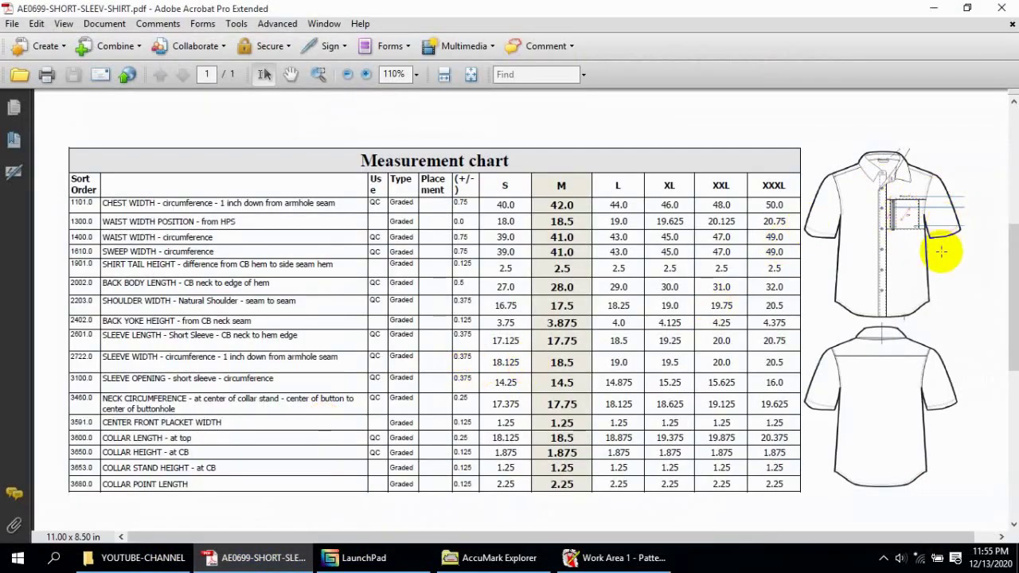
- Trace a new piece's perimeter: left edge, armhole, shoulder segment, top line, right curve and bottom
left_click(615, 558)
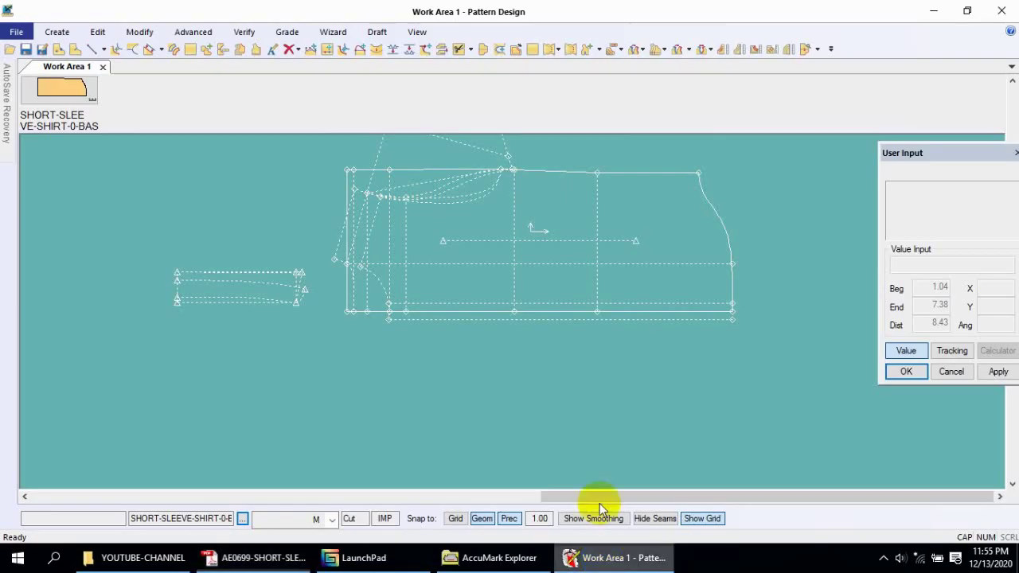
middle_click_drag(539, 222, 554, 253)
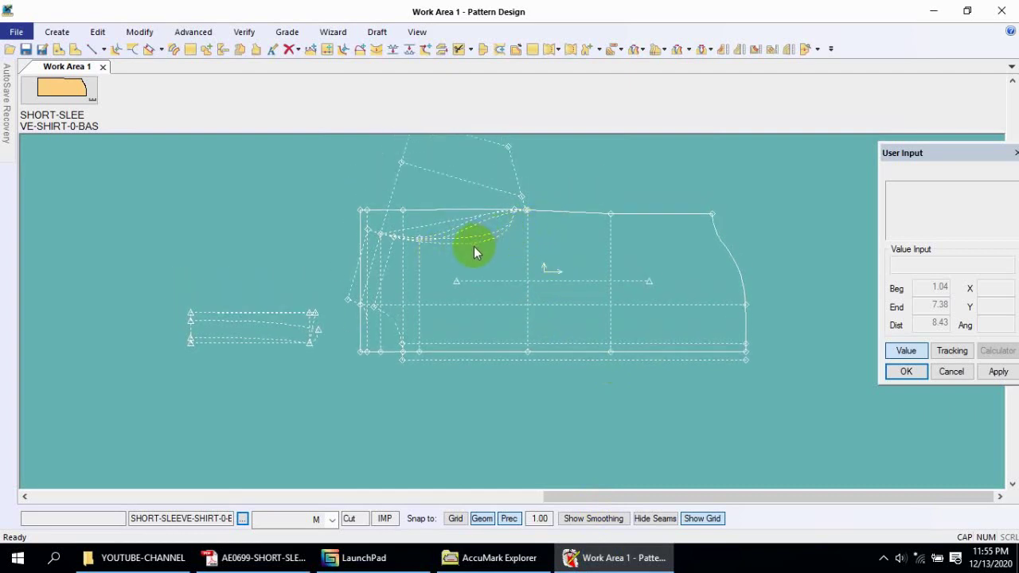
scroll(473, 250, "up", 2)
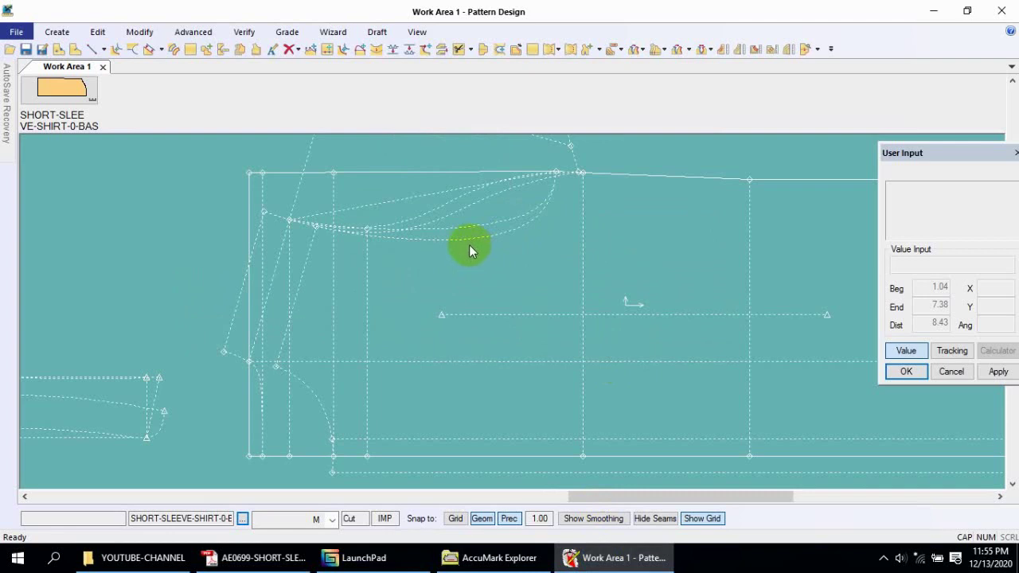
scroll(199, 196, "down", 1)
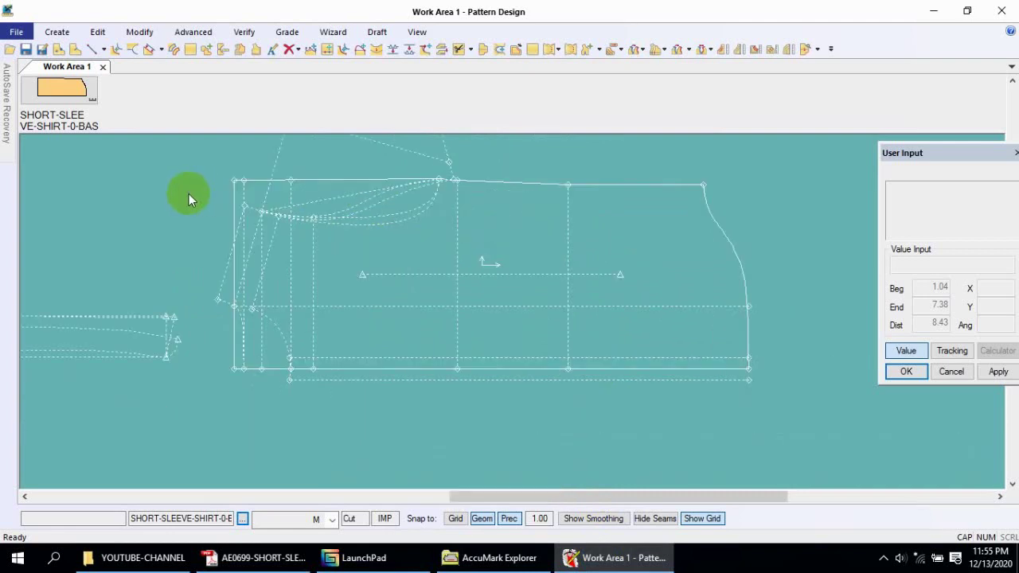
left_click(169, 49)
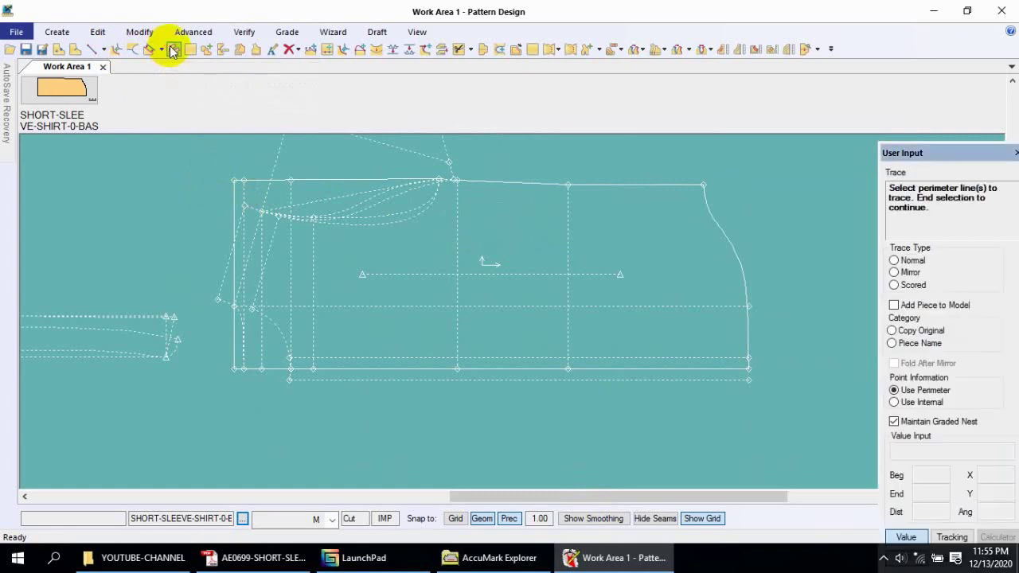
left_click(262, 315)
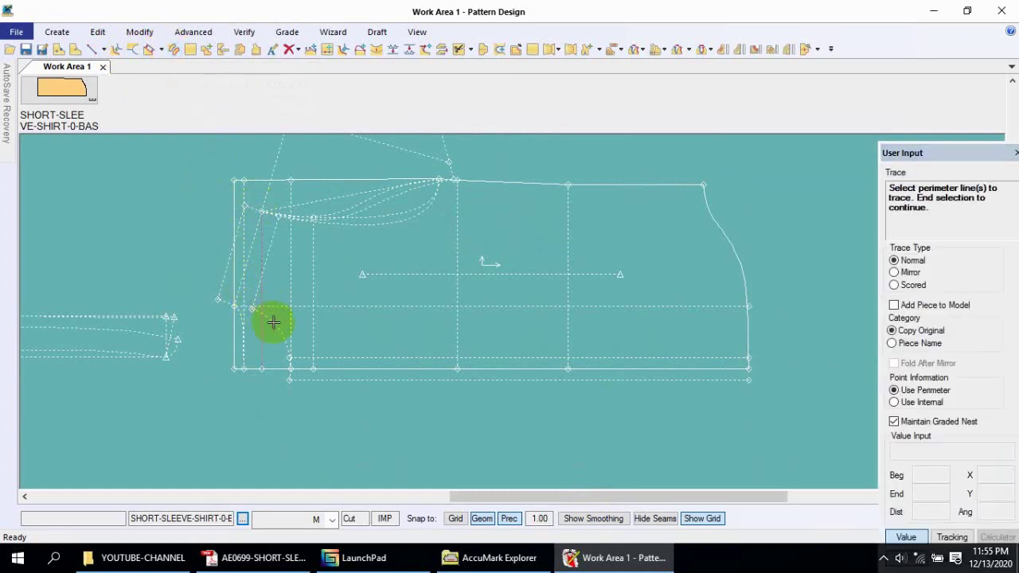
left_click(357, 229)
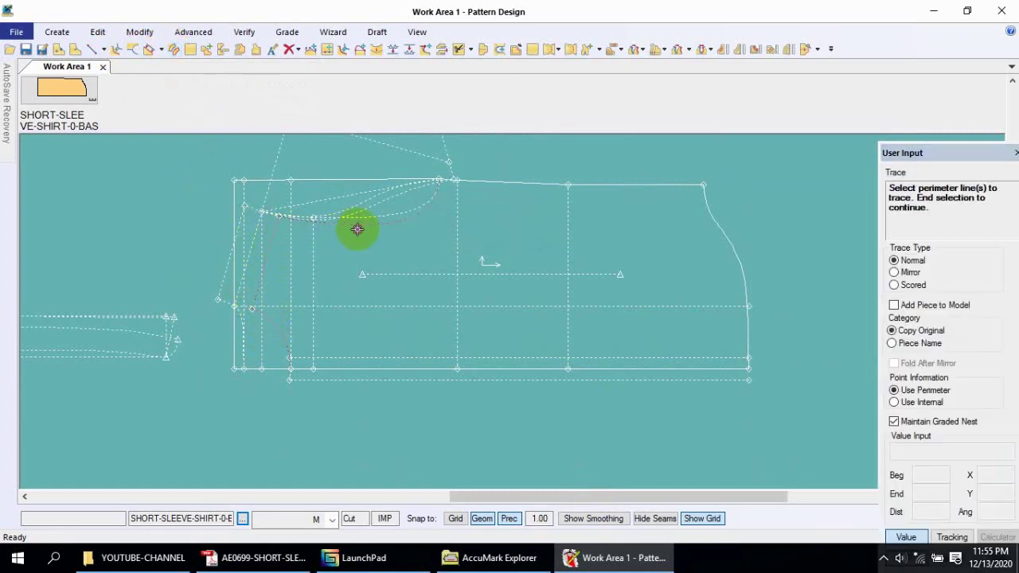
left_click(448, 177)
left_click(593, 185)
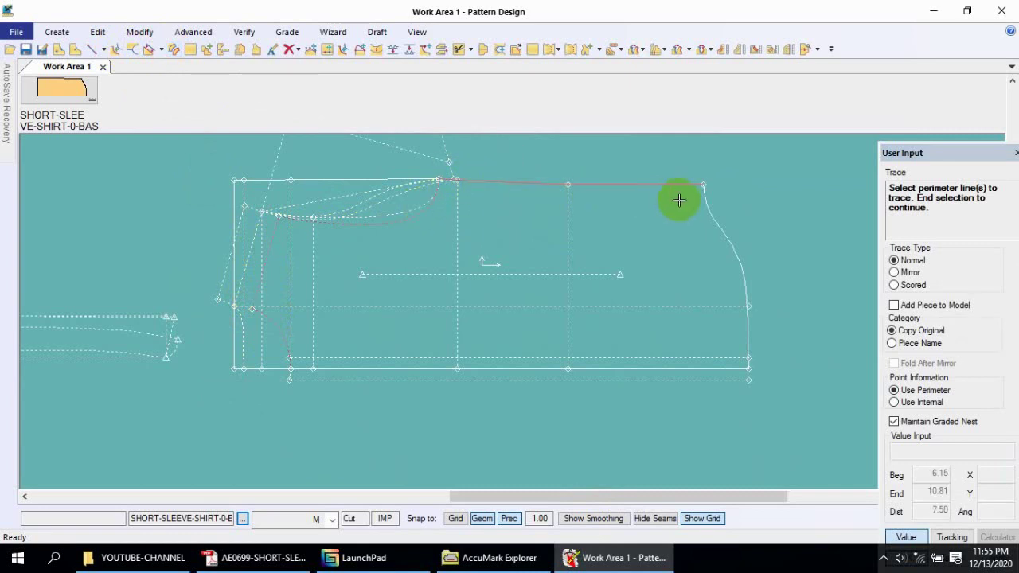
left_click(715, 211)
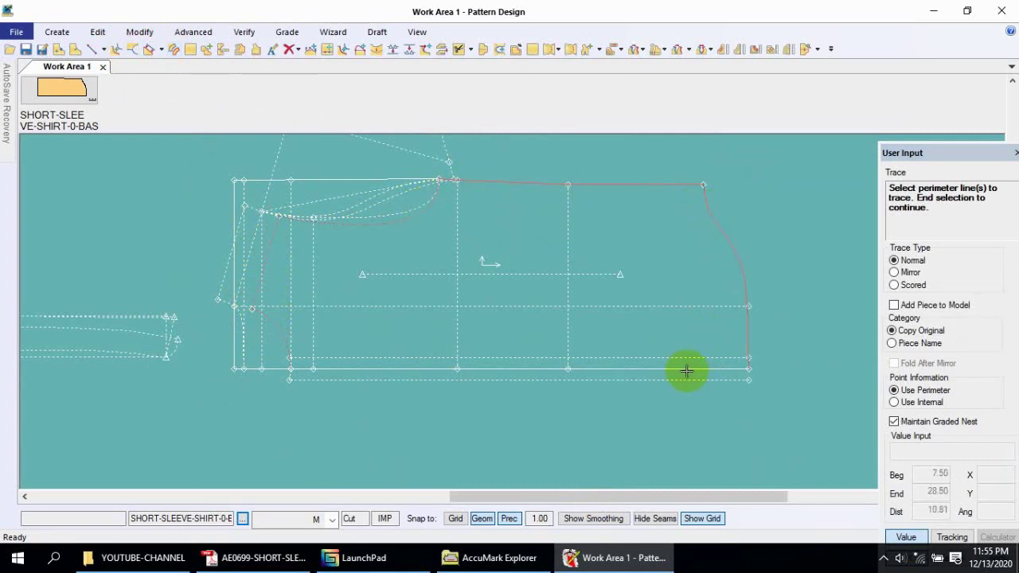
left_click(610, 380)
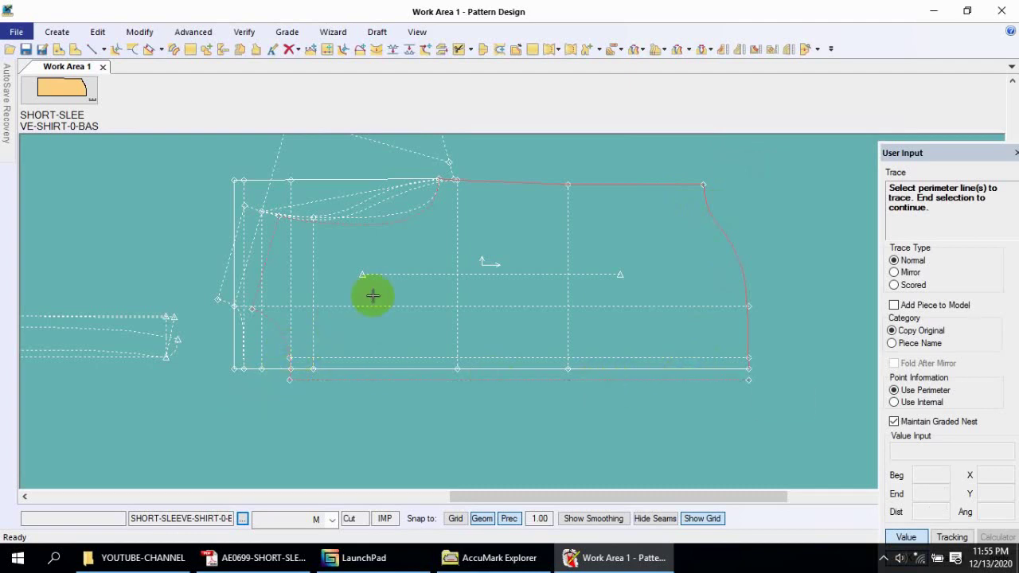
right_click(315, 315)
left_click(363, 324)
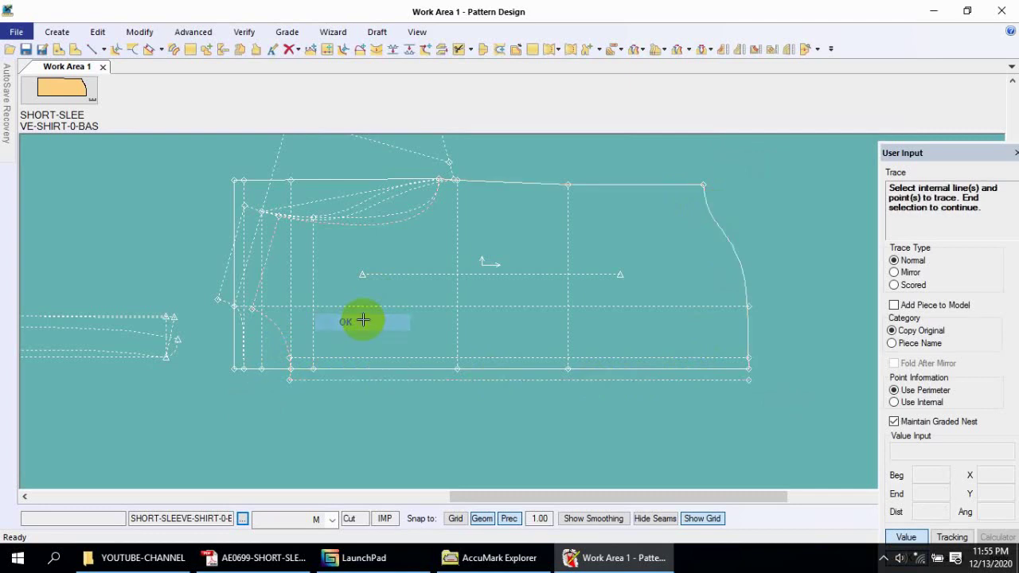
- Add the two internal vertical lines, place the traced piece, and bring up the measurement chart PDF
left_click(455, 261)
left_click(567, 244)
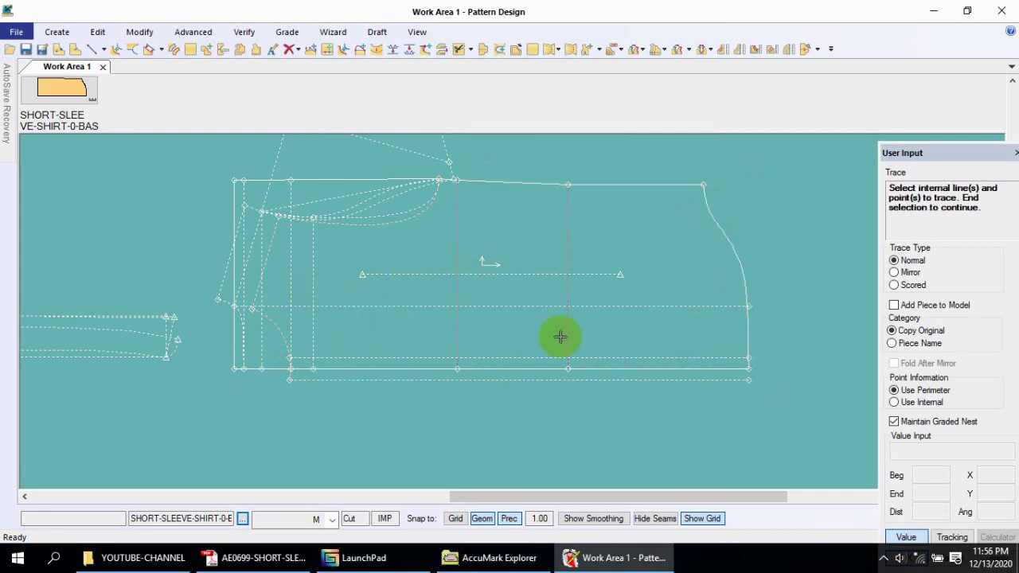
right_click(517, 343)
left_click(517, 337)
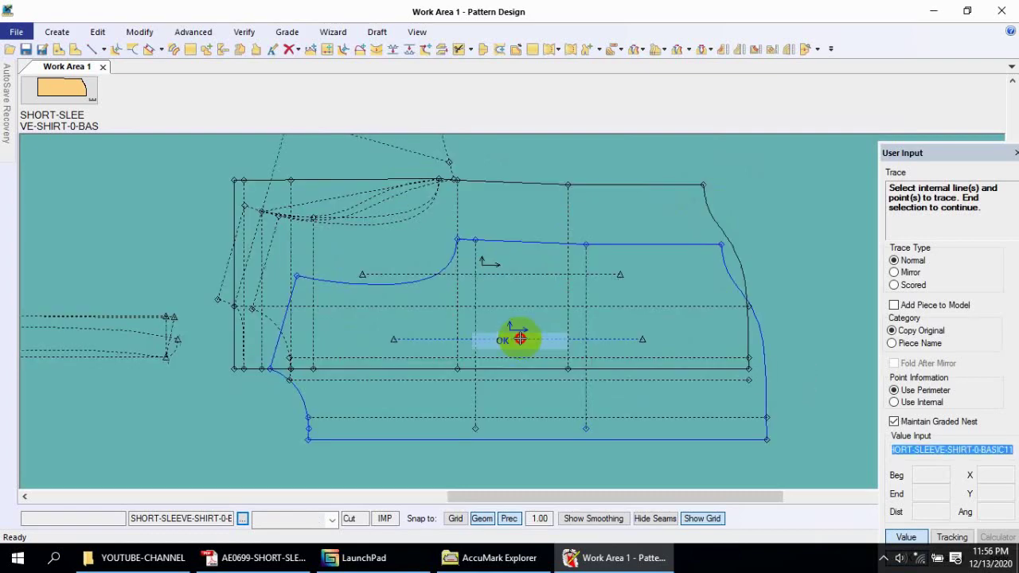
right_click(754, 320)
left_click(753, 326)
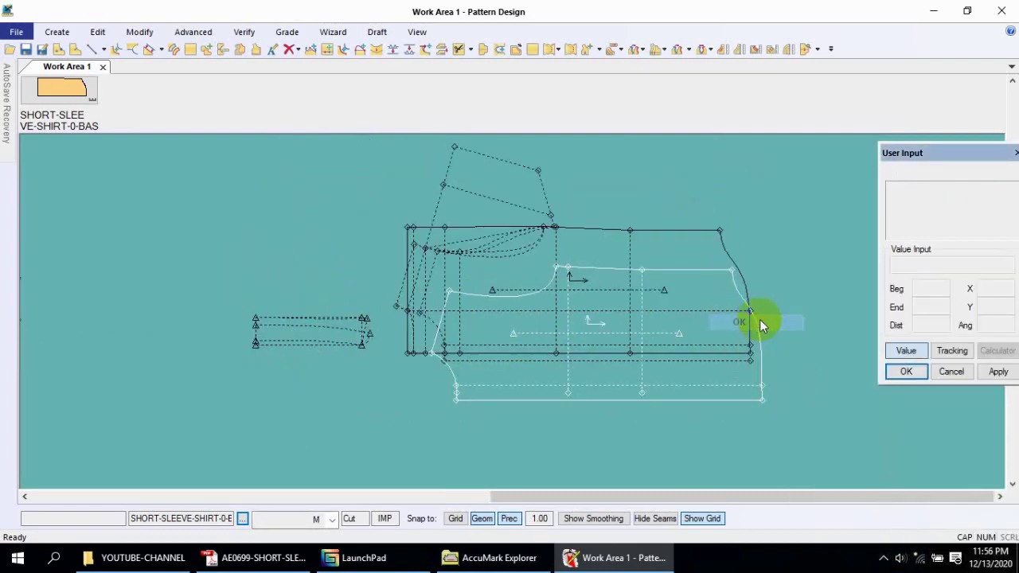
scroll(796, 318, "down", 2)
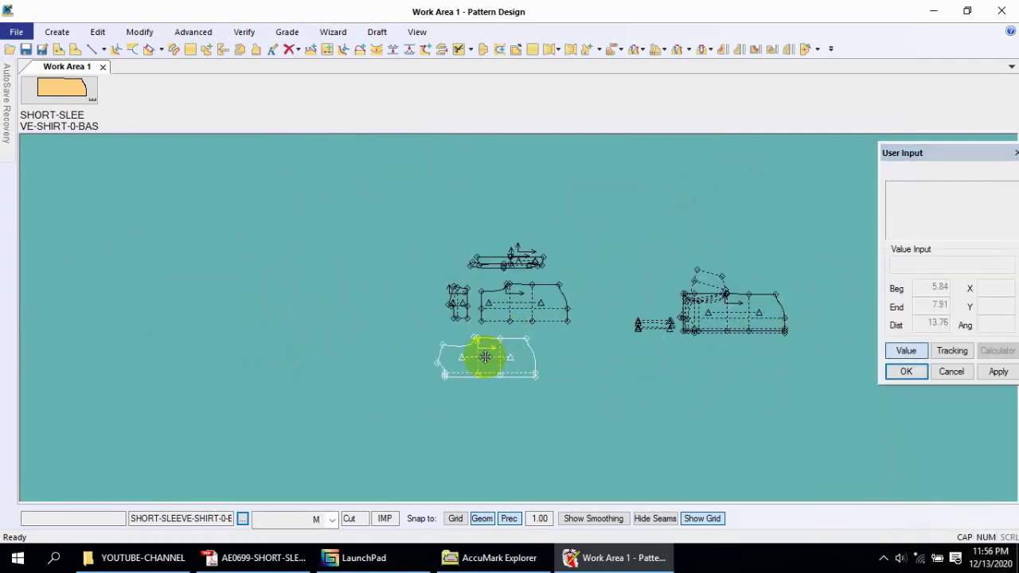
scroll(483, 357, "up", 2)
scroll(533, 366, "up", 2)
scroll(518, 327, "up", 2)
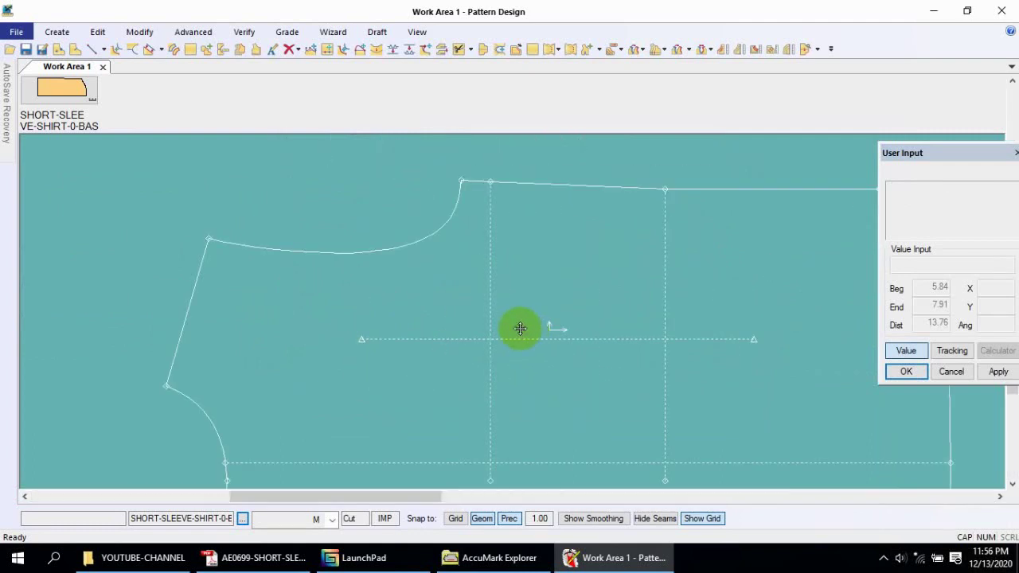
scroll(489, 313, "down", 1)
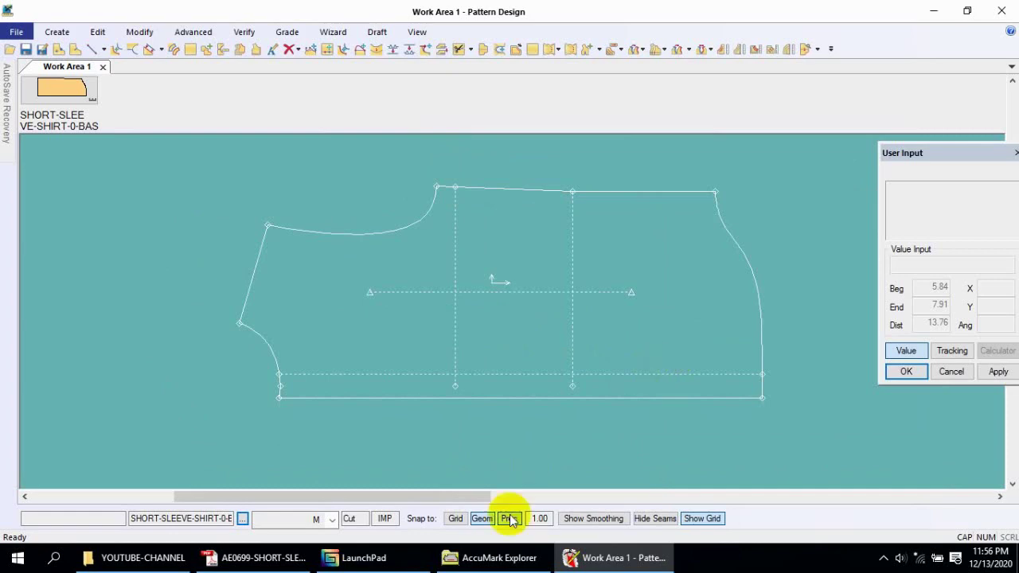
left_click(262, 554)
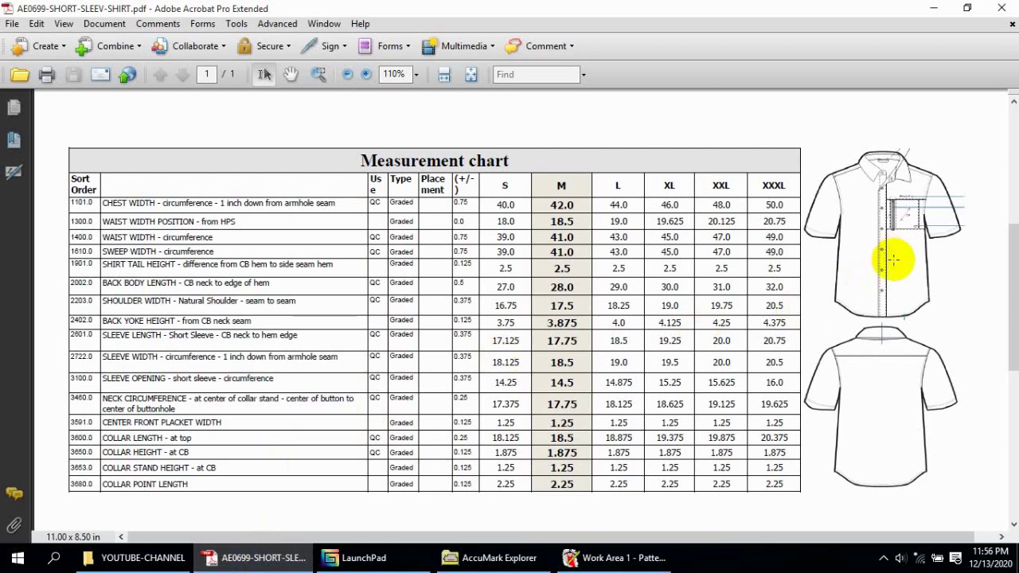
- Scroll the measurement chart briefly, then return to the AccuMark pattern work area
scroll(949, 252, "down", 1)
scroll(950, 252, "down", 1)
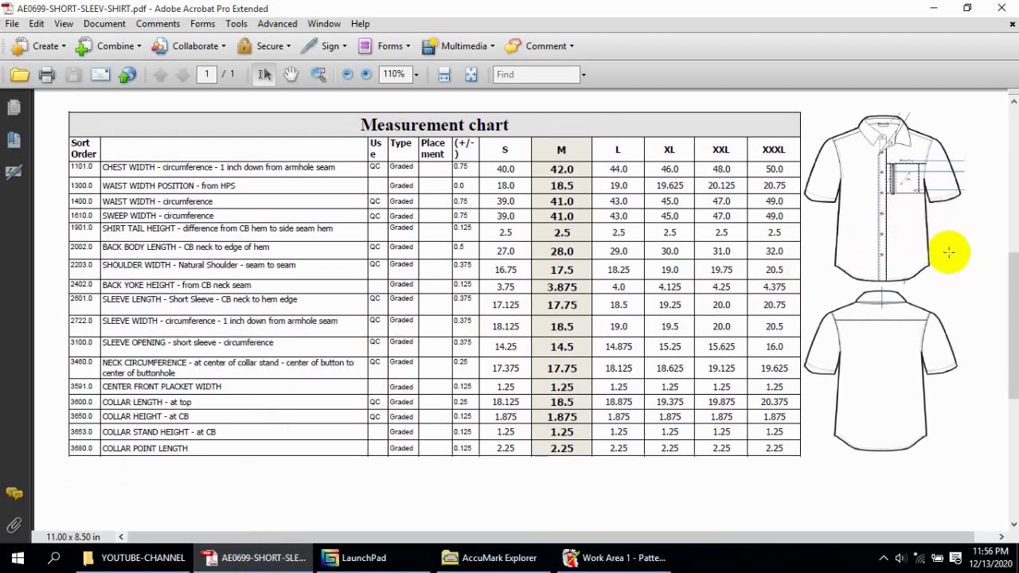
left_click(598, 557)
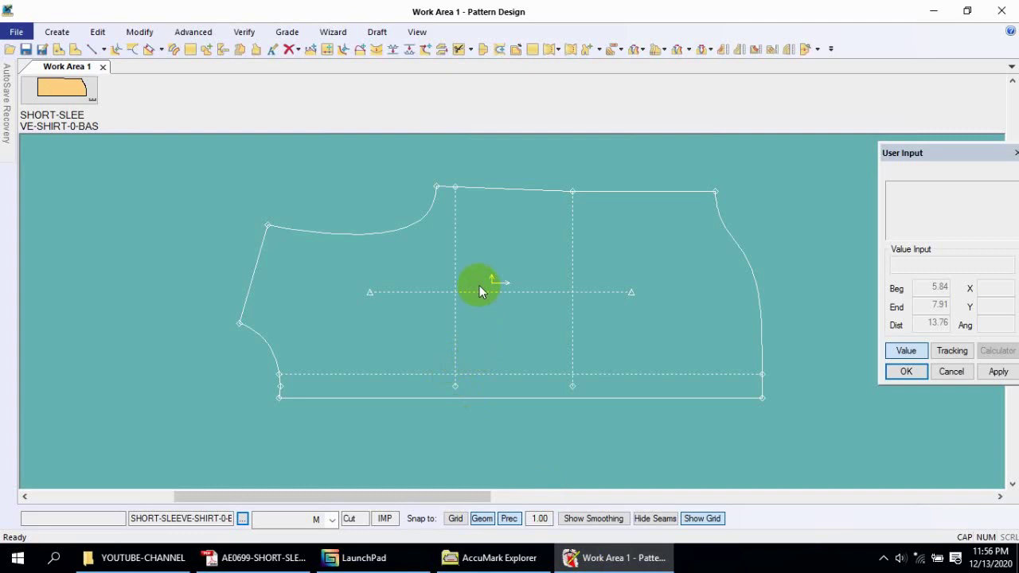
- Make the piece's lower horizontal line a knife pleat, notched at both side seams
scroll(474, 388, "down", 1)
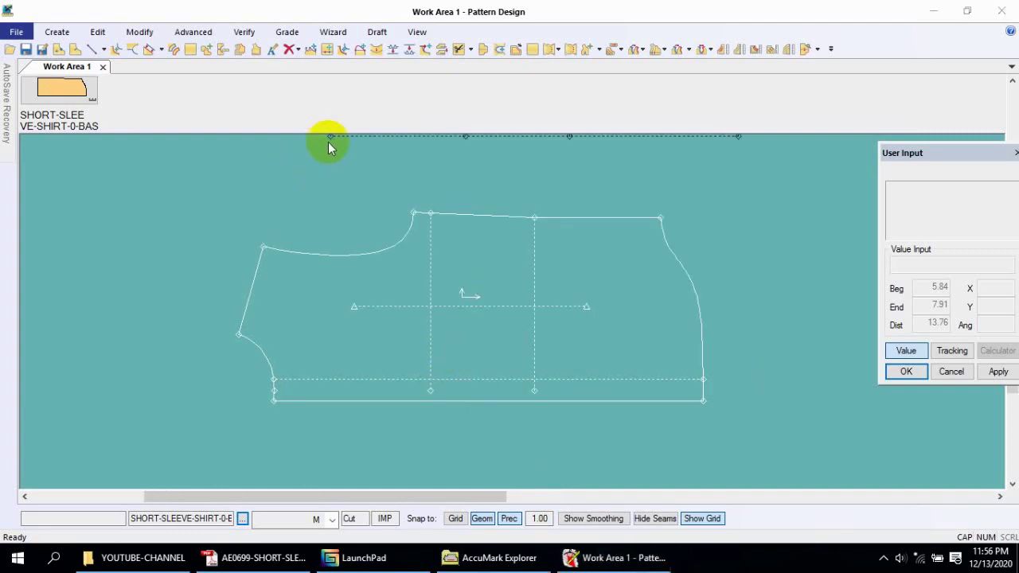
left_click(193, 34)
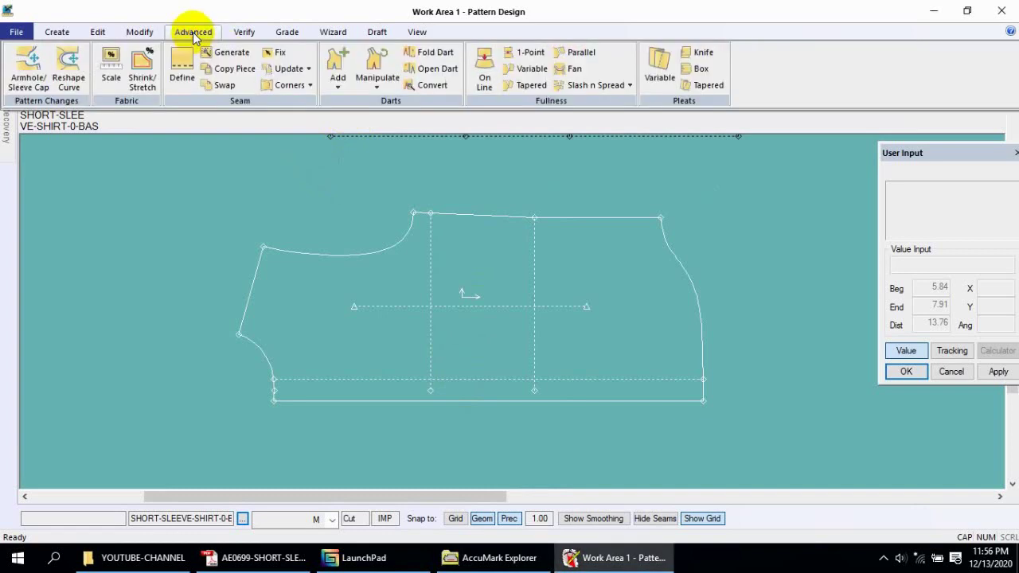
left_click(701, 52)
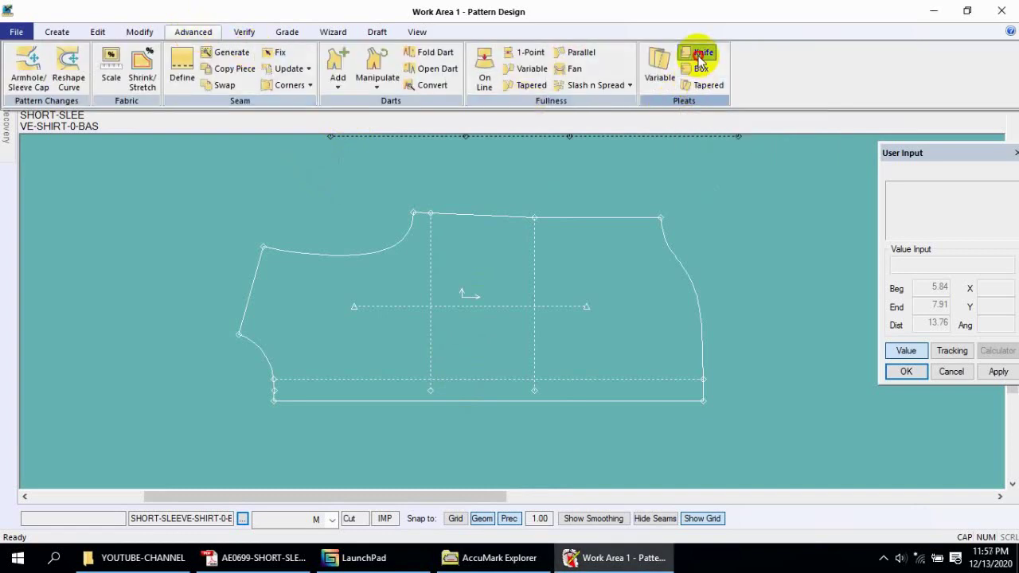
left_click(388, 381)
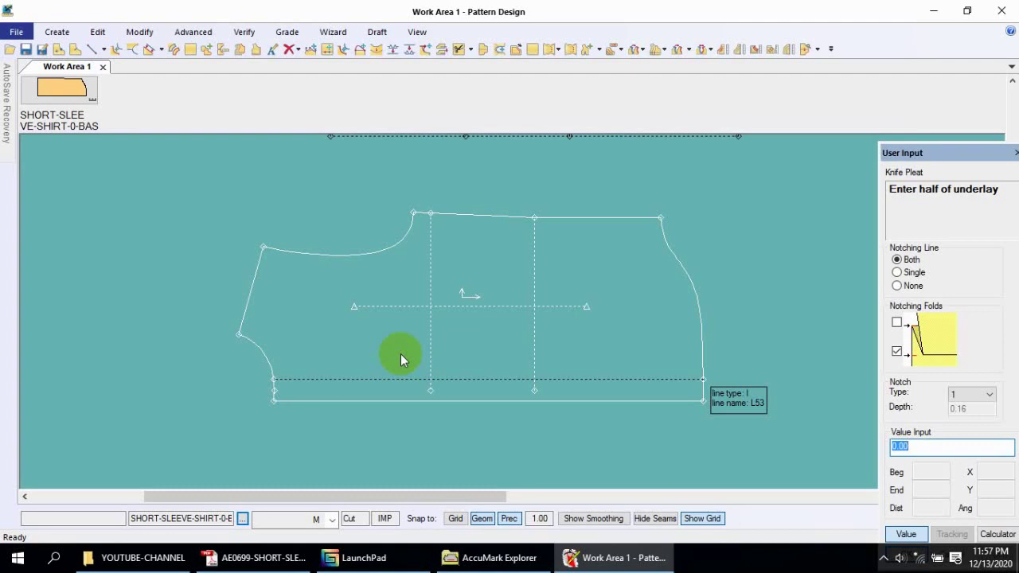
key("BackSpace")
key("Return")
key("Return")
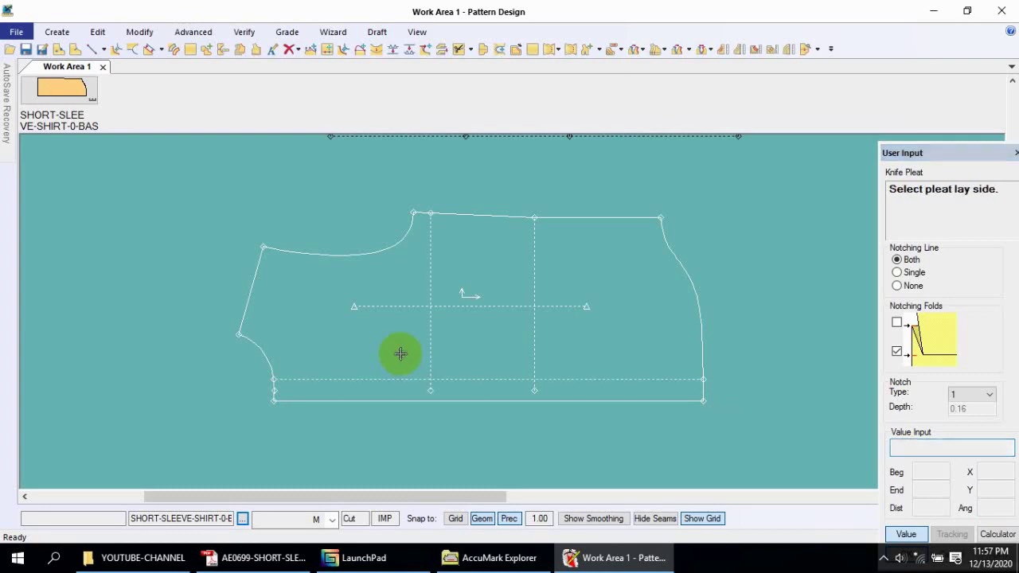
left_click(400, 354)
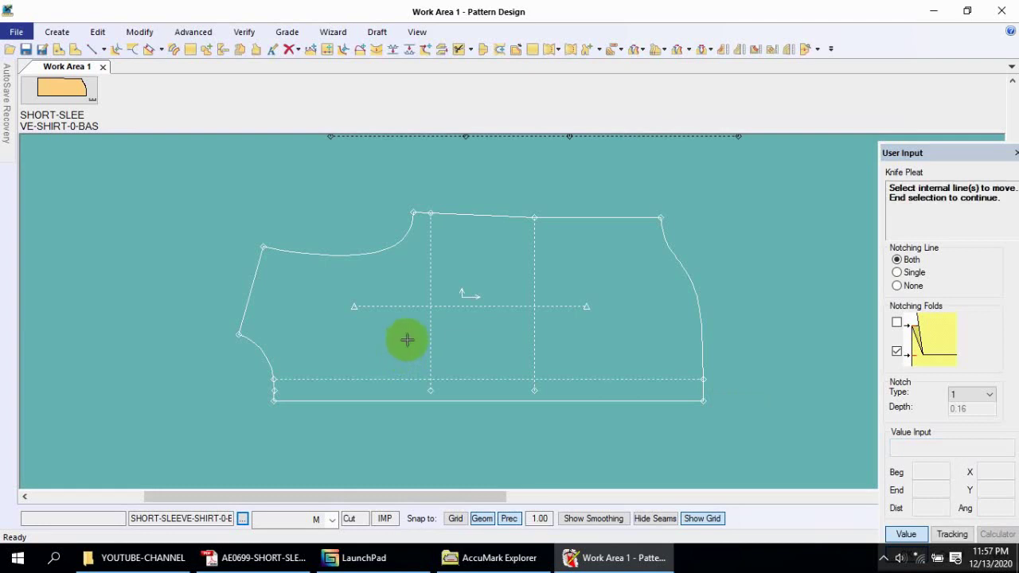
right_click(404, 340)
middle_click_drag(403, 337, 377, 327)
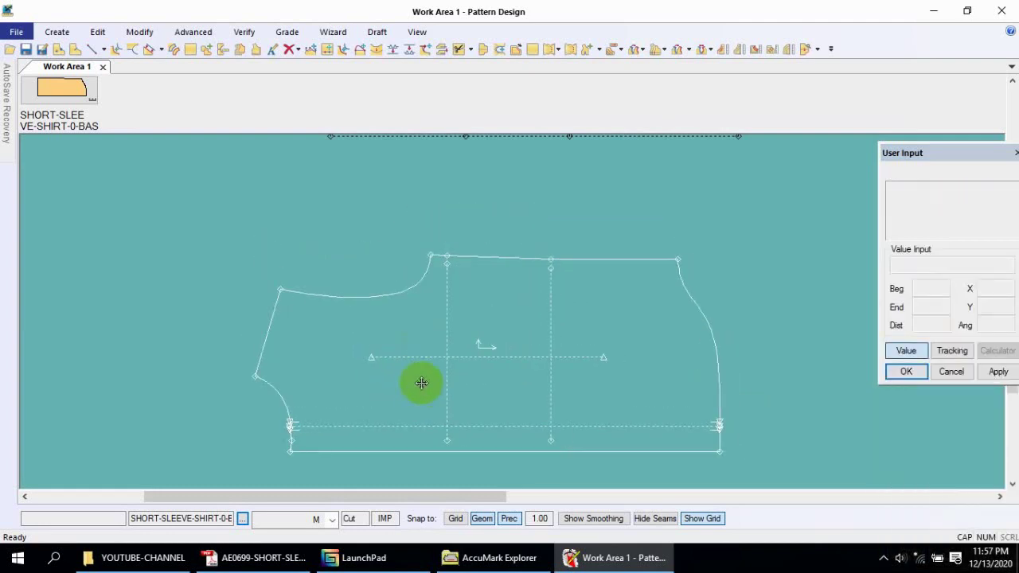
- Offset the pleat line evenly to create a parallel line above it
scroll(368, 350, "up", 2)
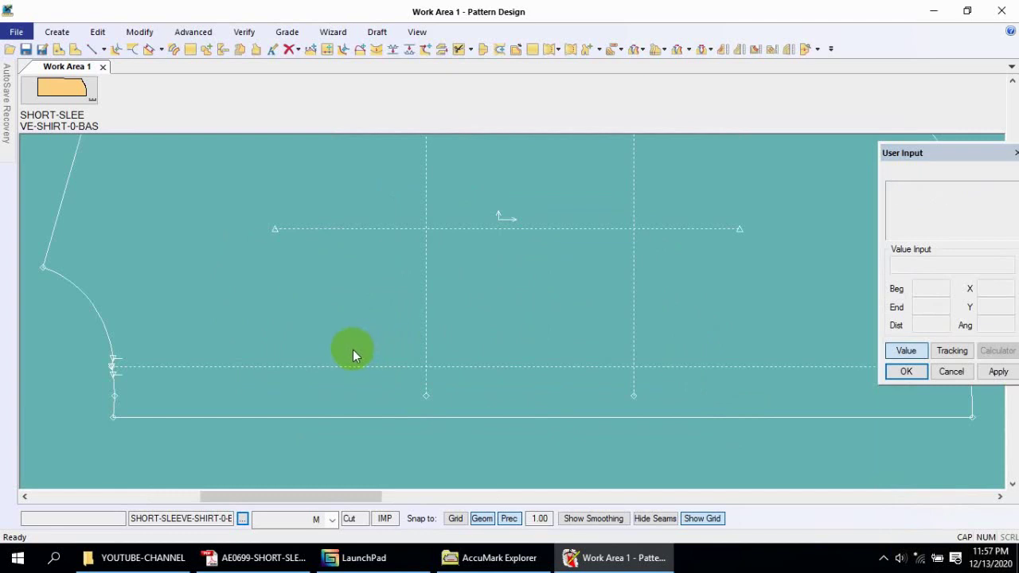
scroll(293, 366, "down", 1)
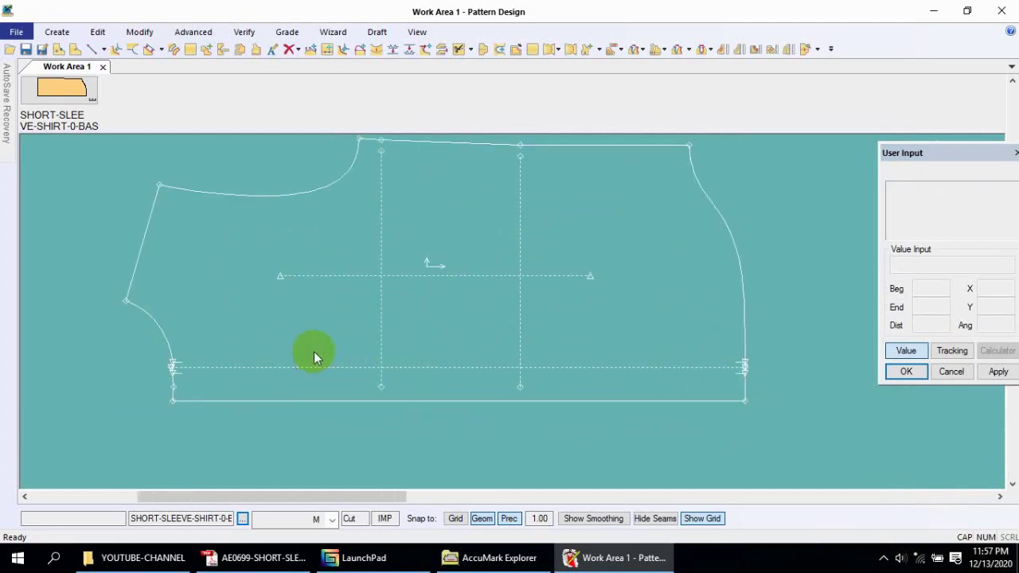
scroll(174, 394, "up", 1)
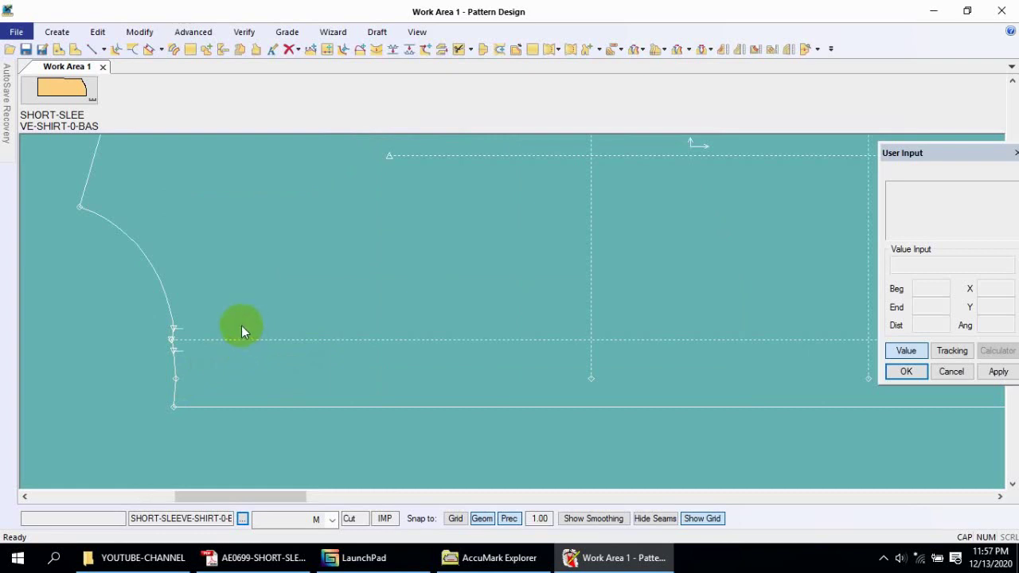
left_click(59, 33)
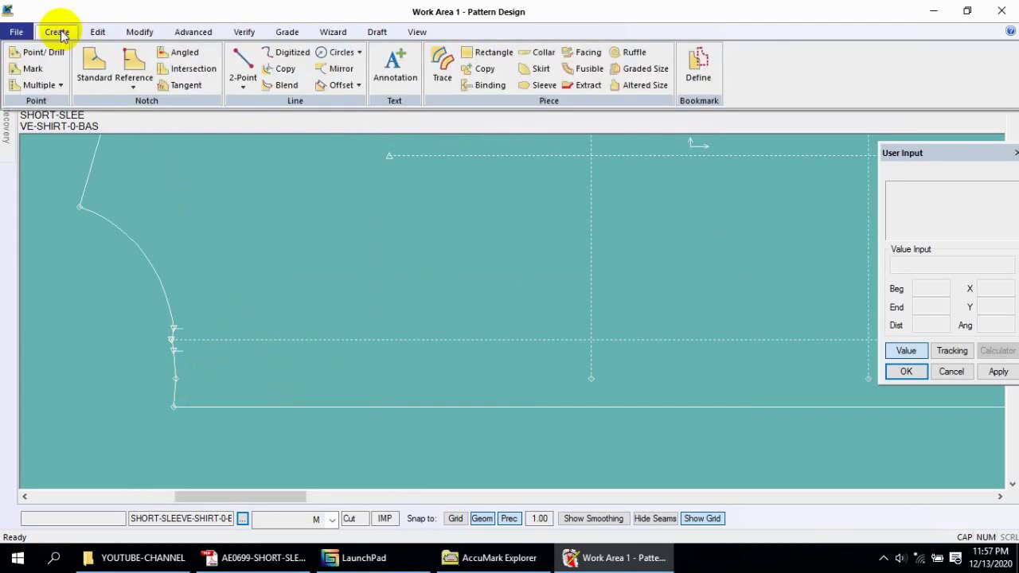
left_click(335, 87)
right_click(214, 335)
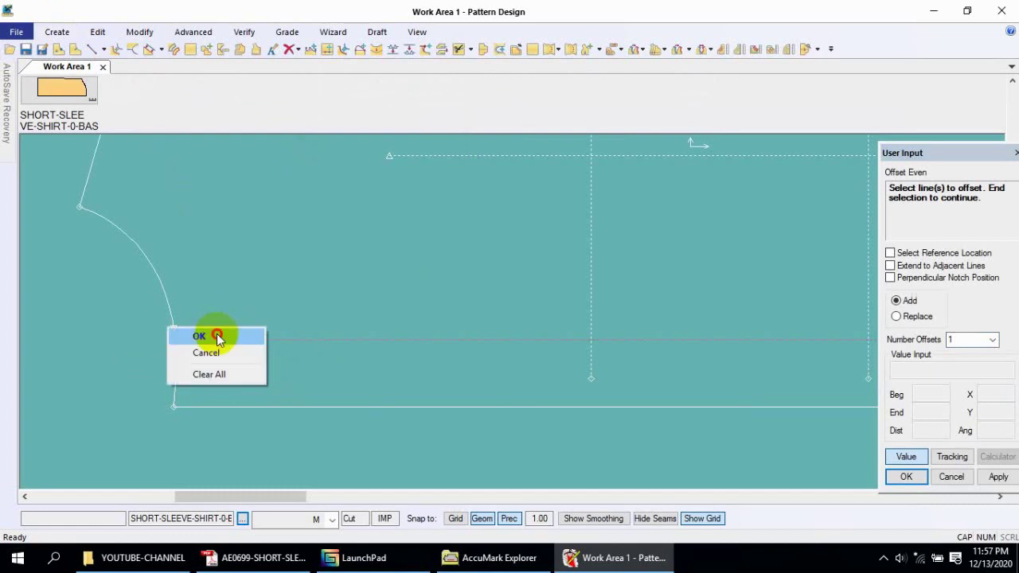
left_click(217, 335)
type(".25")
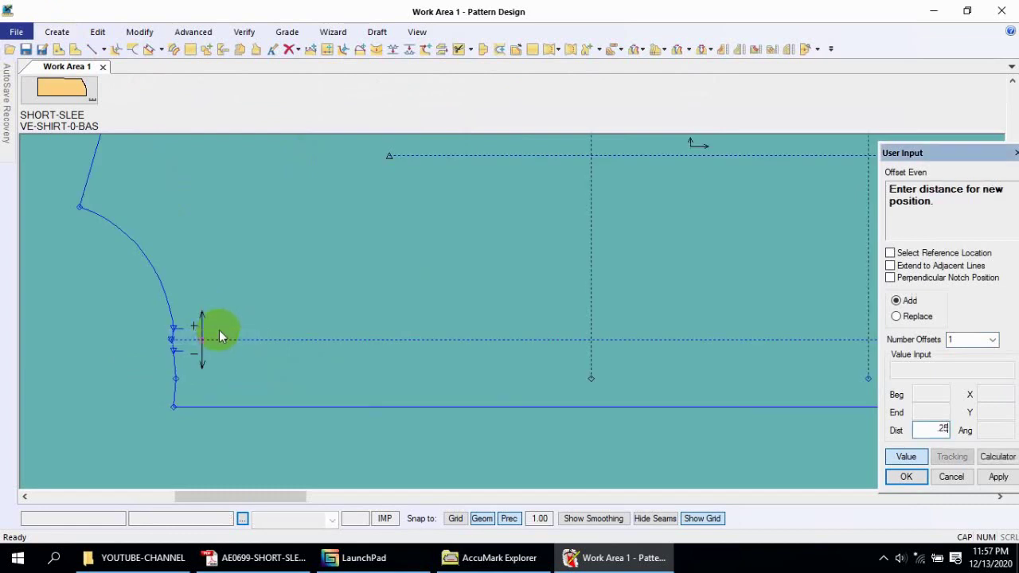
key("Return")
- Offset the pleat line again by -0.25 to add a parallel line below it
left_click(215, 334)
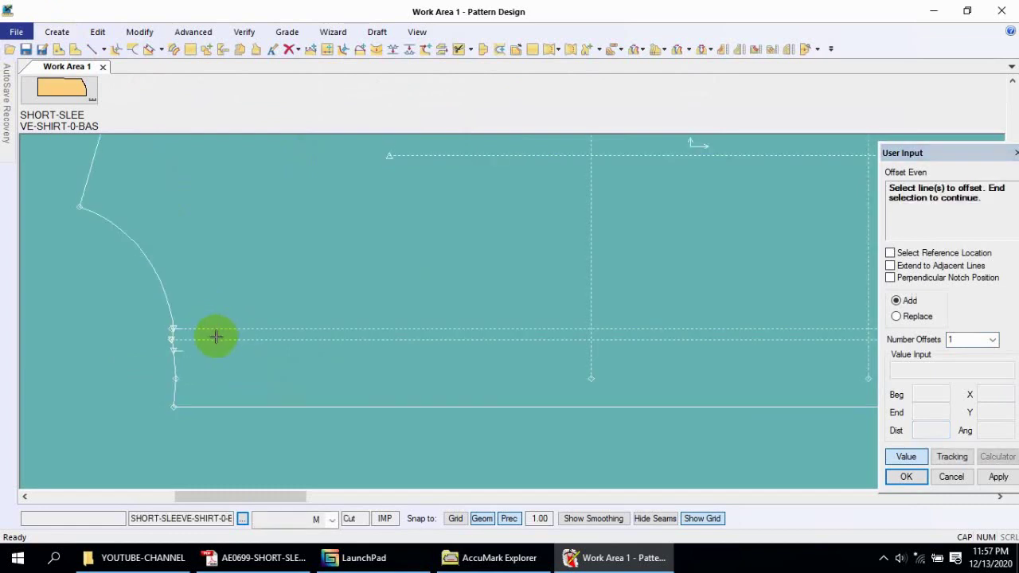
right_click(244, 341)
left_click(246, 344)
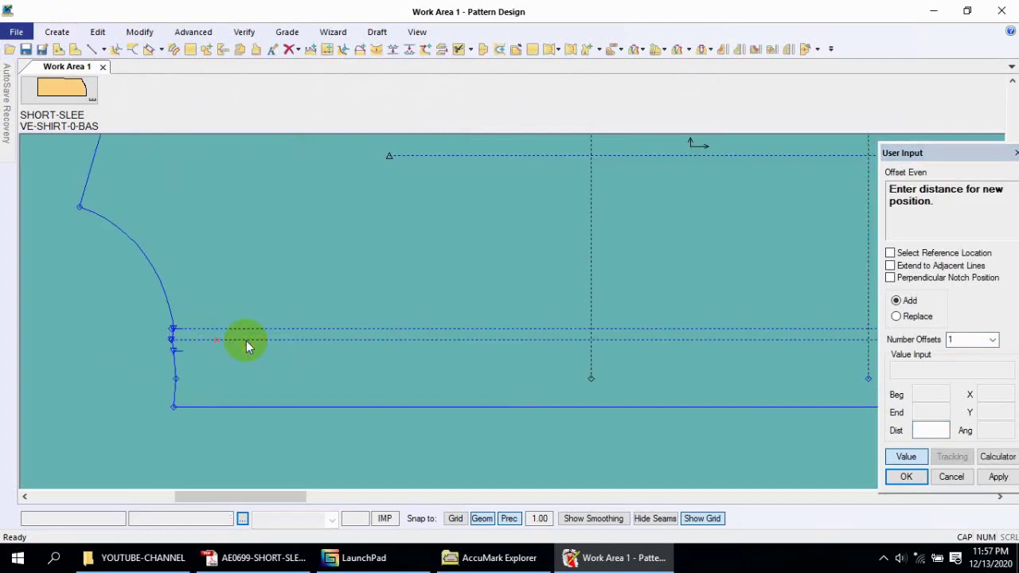
left_click(905, 456)
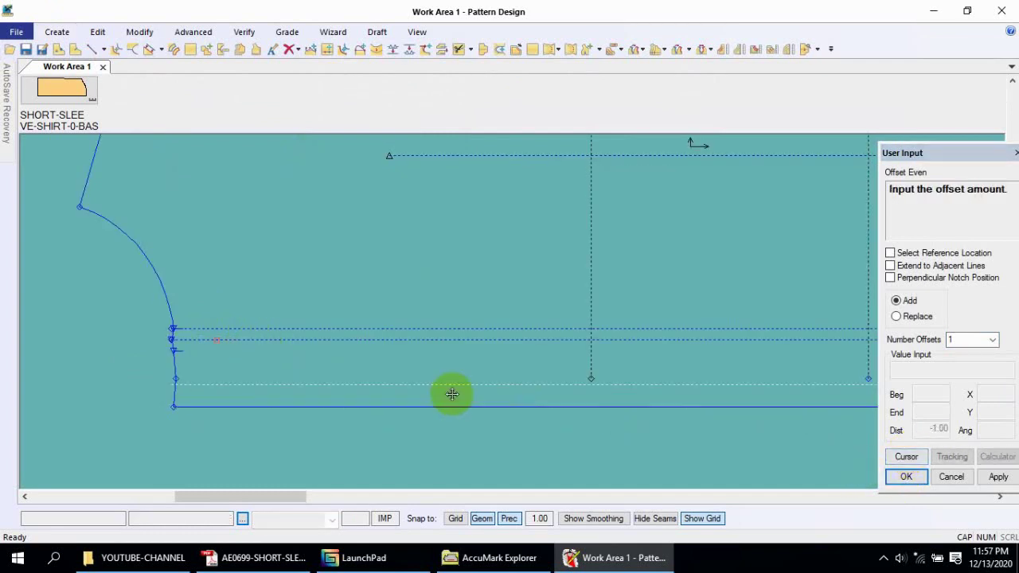
left_click(320, 368)
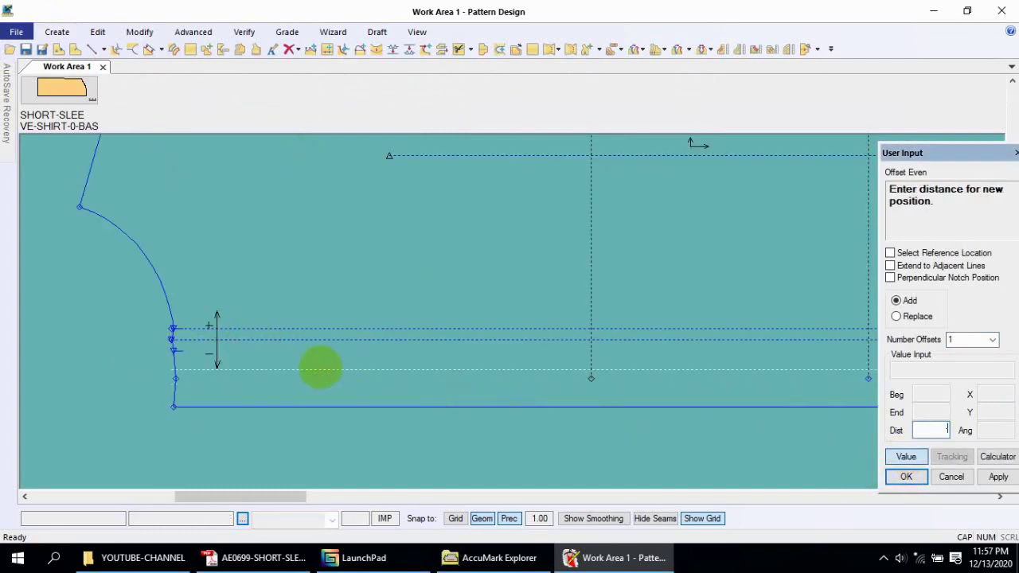
left_click(931, 430)
type("-.25")
key("Return")
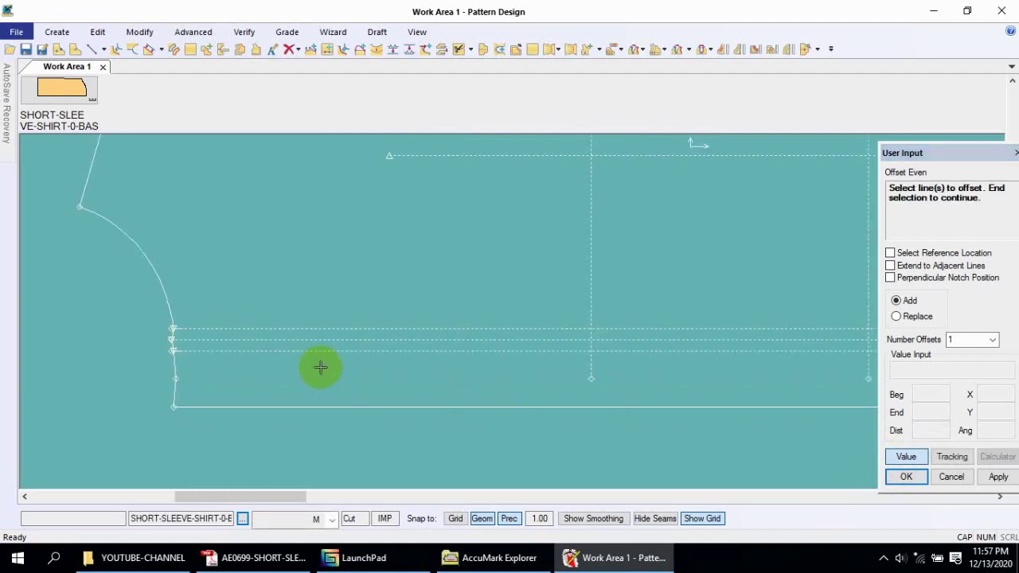
right_click(365, 299)
left_click(366, 299)
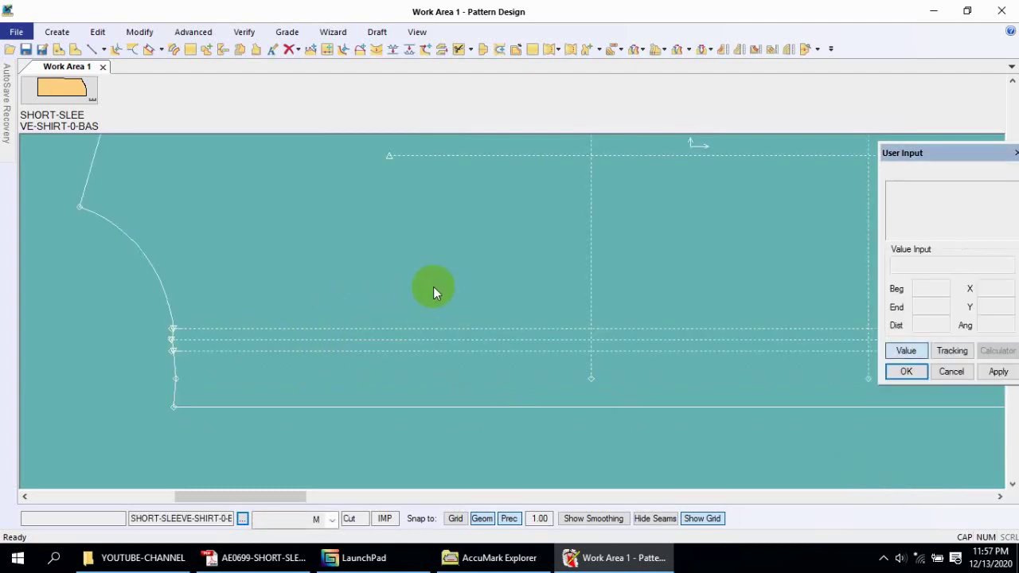
scroll(299, 293, "down", 3)
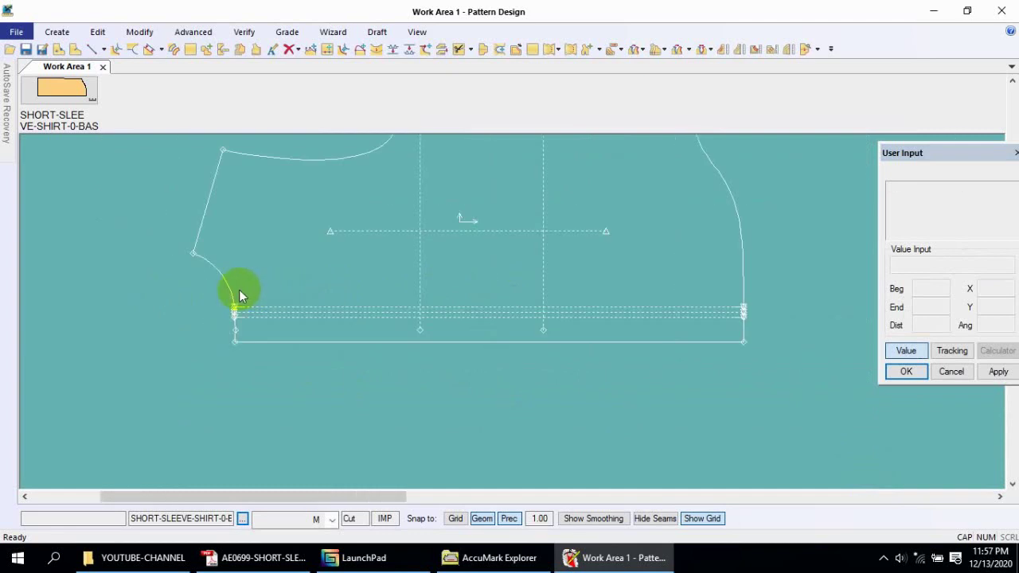
middle_click_drag(484, 274, 464, 308)
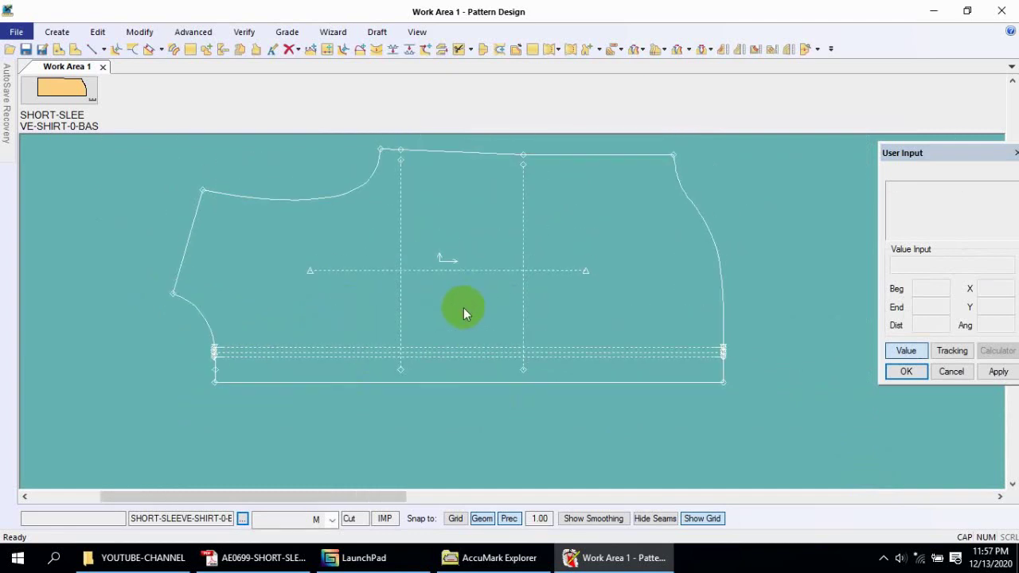
scroll(354, 364, "up", 2)
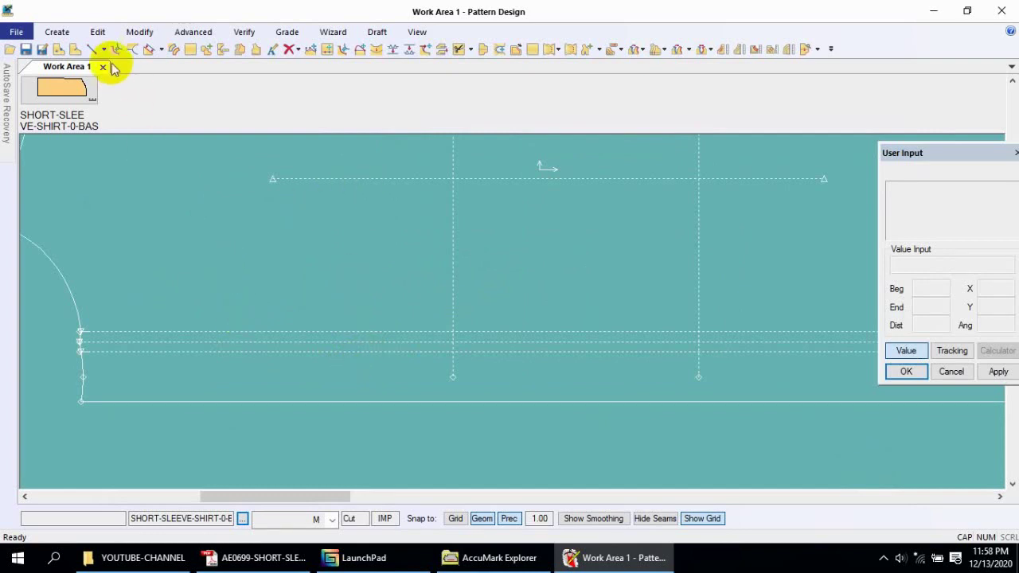
- Add another even offset line at the lower notch, about 0.63 below the pleat lines
left_click(57, 31)
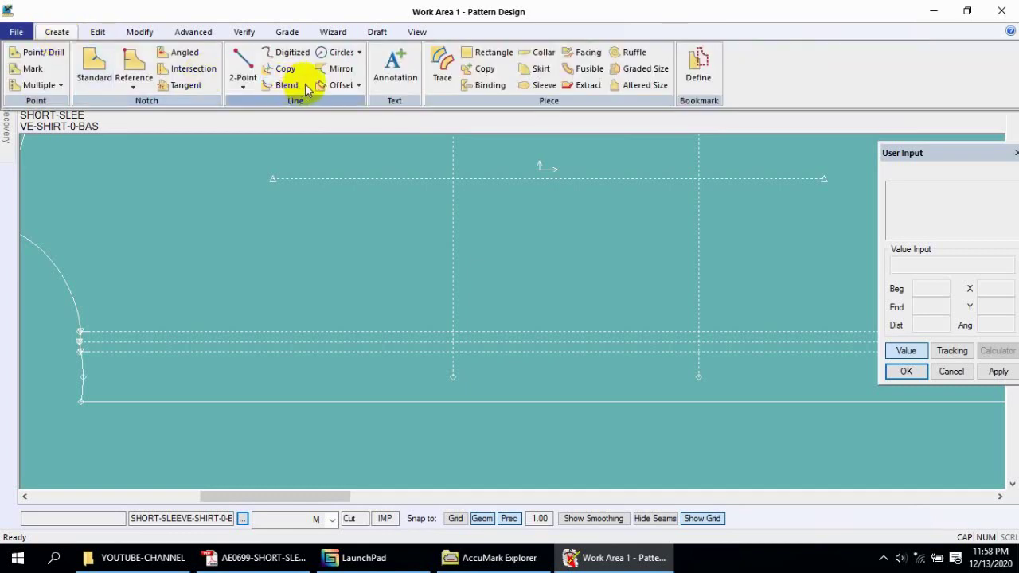
left_click(338, 85)
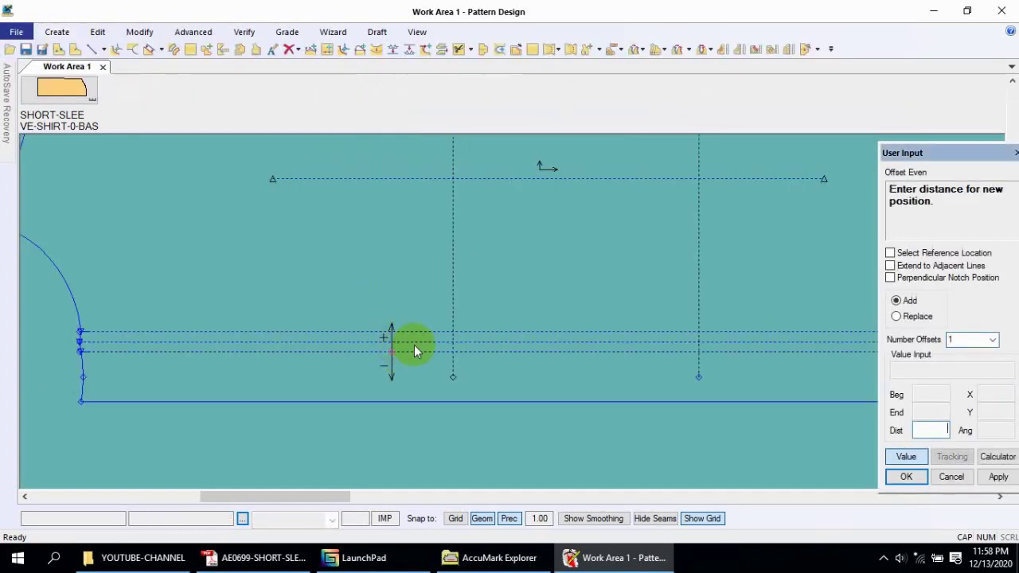
left_click(906, 457)
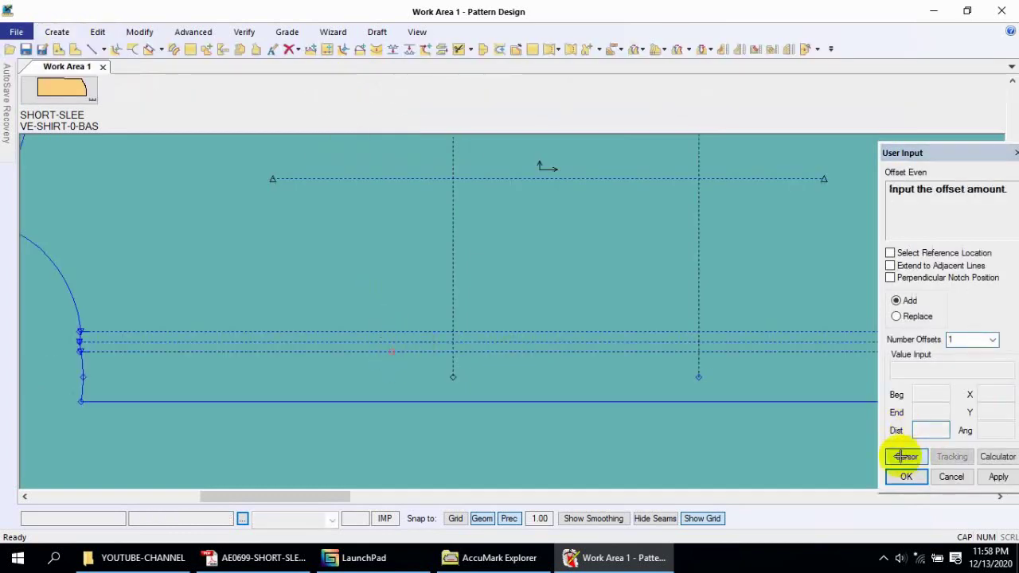
left_click(458, 379)
right_click(359, 282)
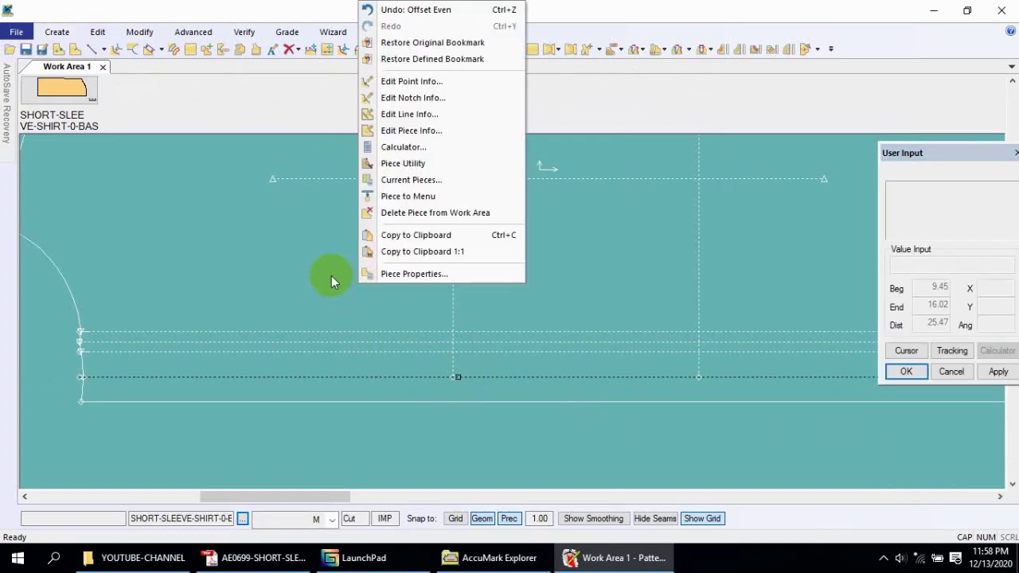
left_click(308, 288)
- Zoom in on the top edge, select the pattern piece, and zoom back out
scroll(329, 327, "down", 3)
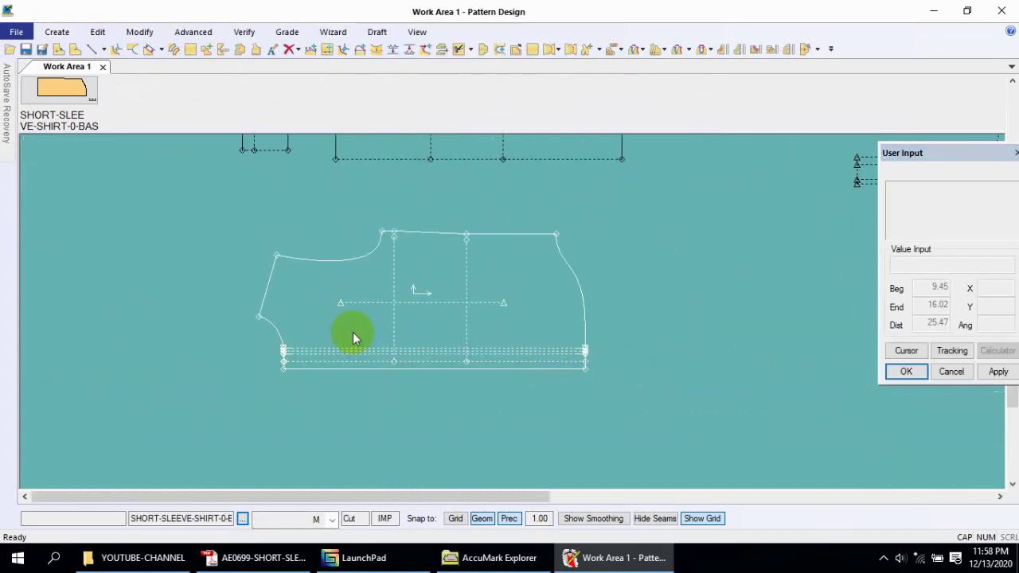
scroll(346, 344, "up", 2)
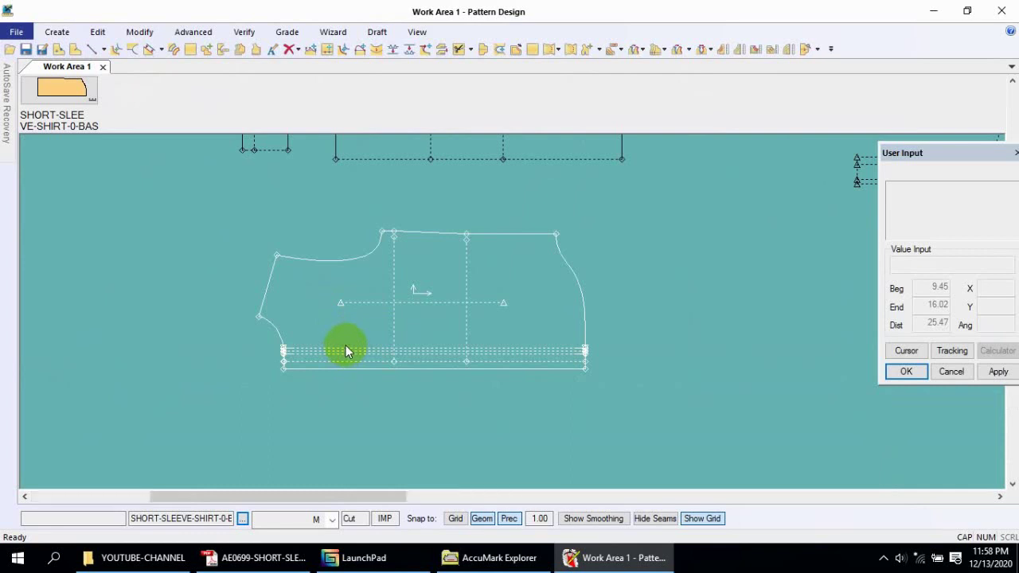
scroll(330, 359, "down", 1)
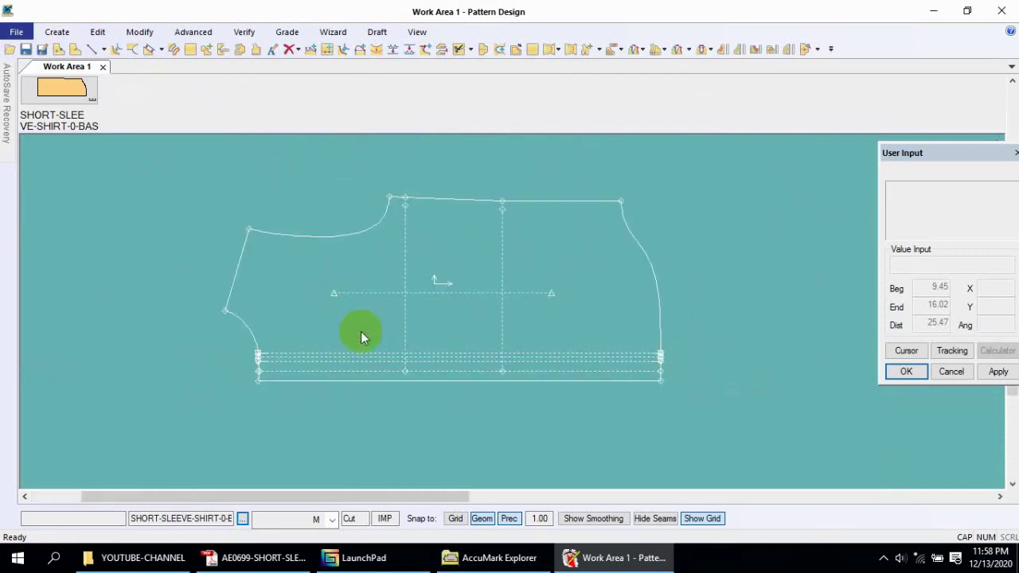
scroll(435, 205, "up", 3)
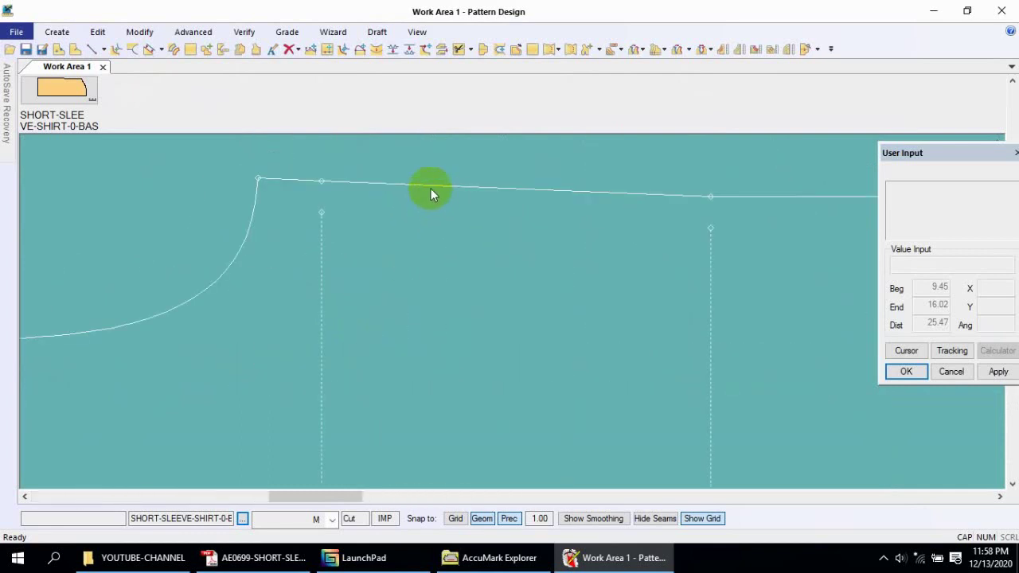
left_click(332, 275)
scroll(332, 275, "down", 2)
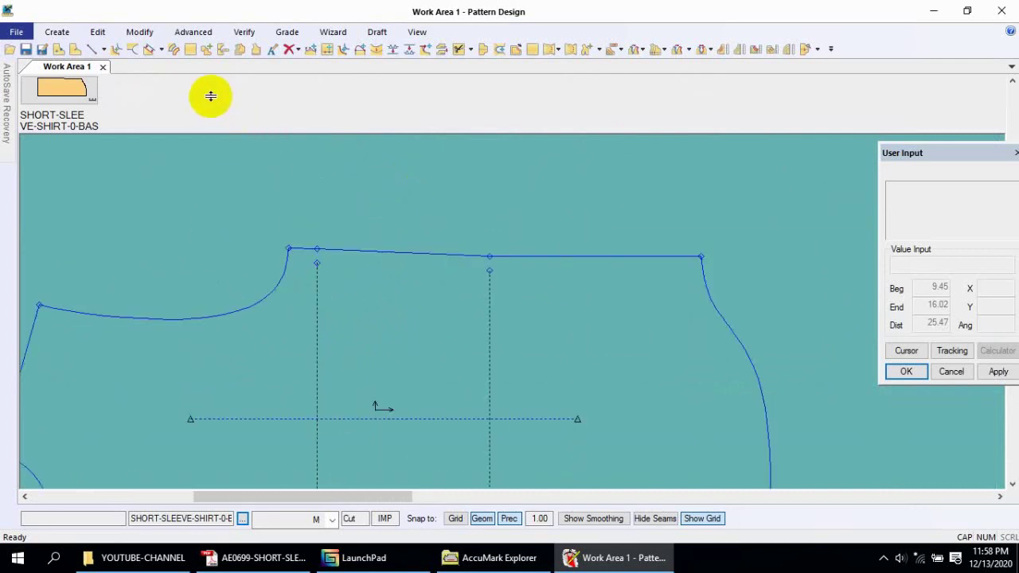
- Start Intersection Y grading for the top-edge point, then bring the hem lines into close view
left_click(287, 31)
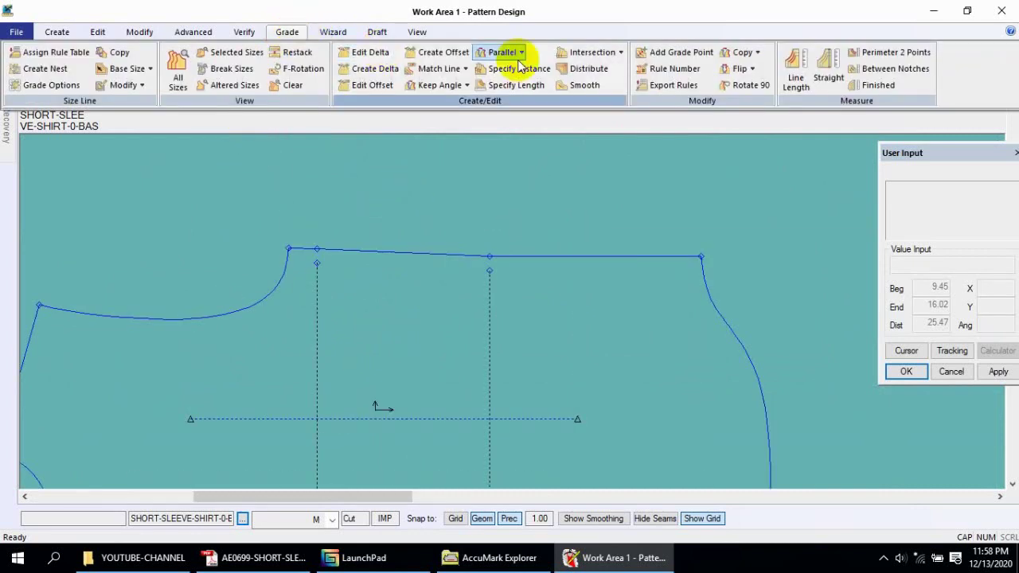
left_click(620, 52)
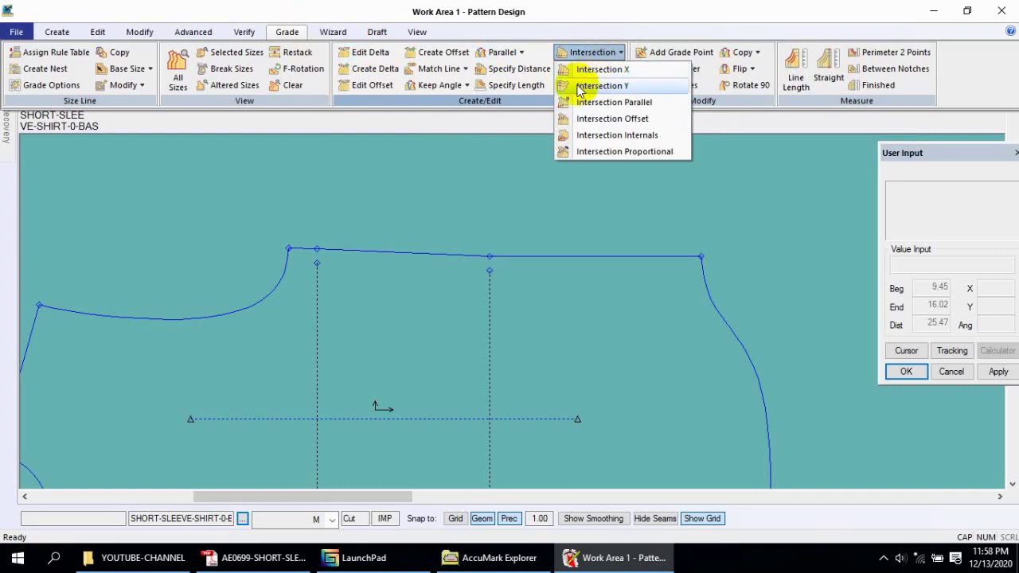
left_click(602, 86)
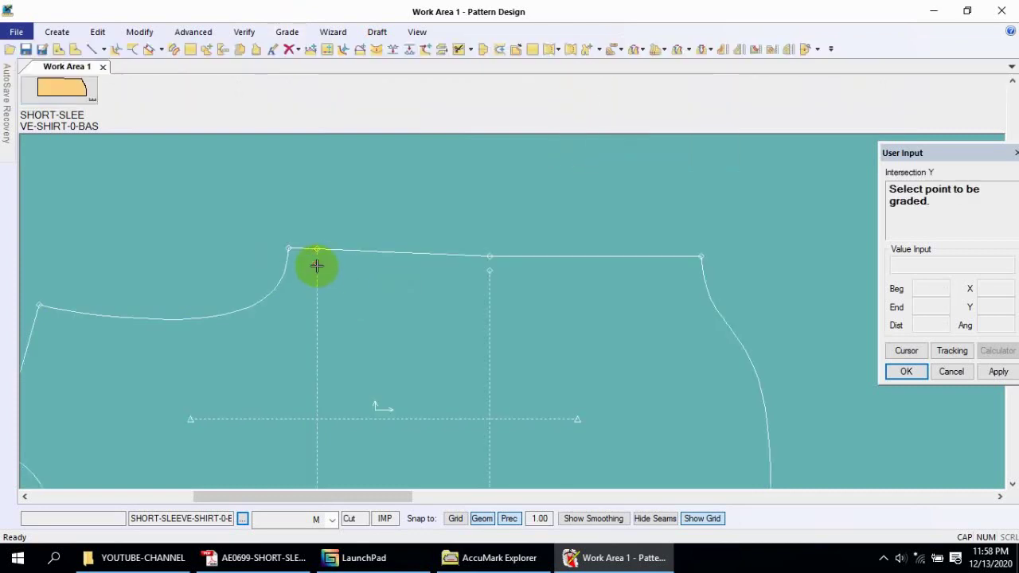
middle_click_drag(520, 232, 433, 301)
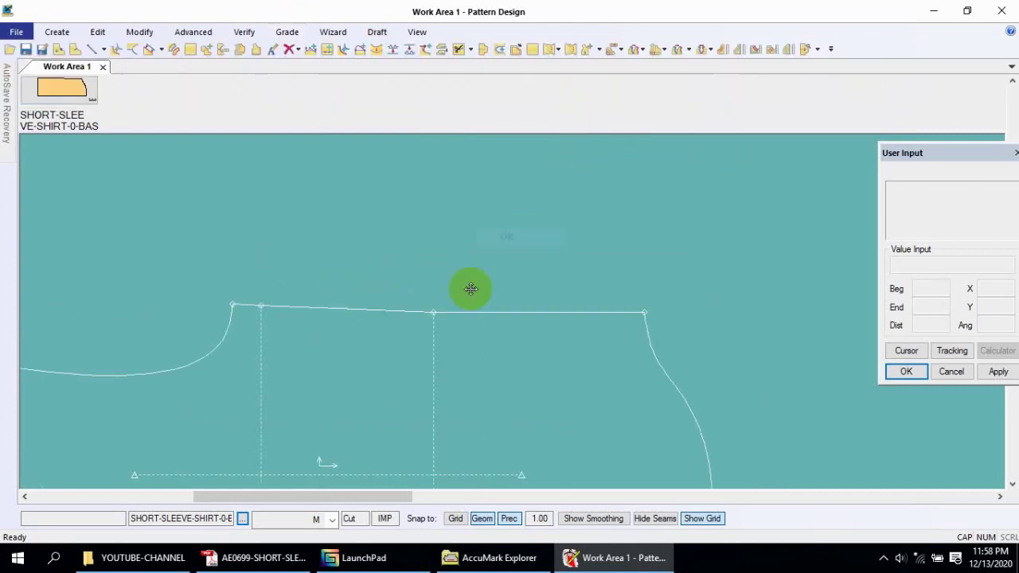
scroll(508, 263, "down", 3)
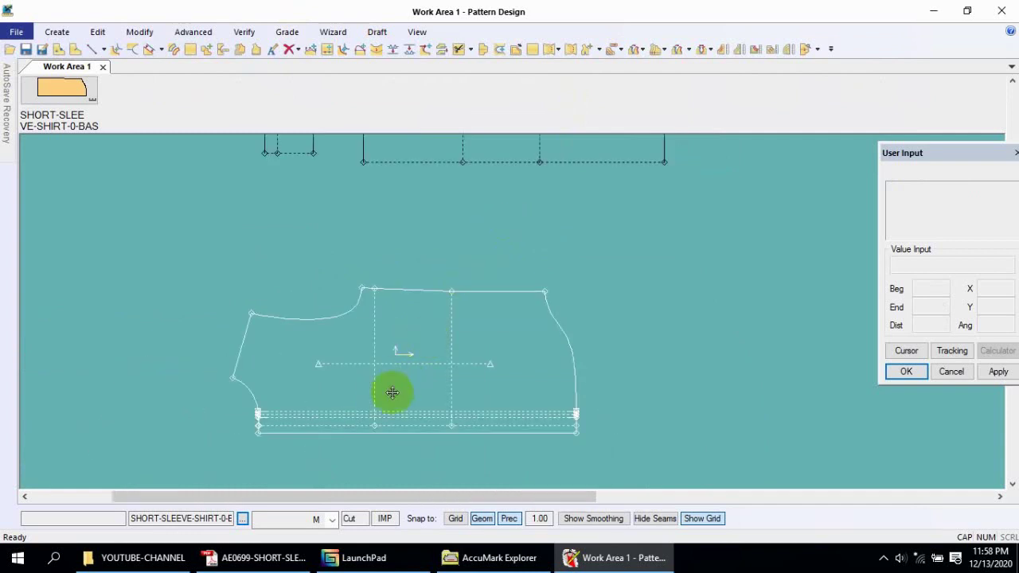
scroll(393, 393, "up", 3)
scroll(417, 327, "up", 3)
mouse_move(449, 323)
middle_mouse_down()
mouse_move(480, 281)
mouse_move(498, 296)
middle_mouse_up()
scroll(493, 283, "down", 2)
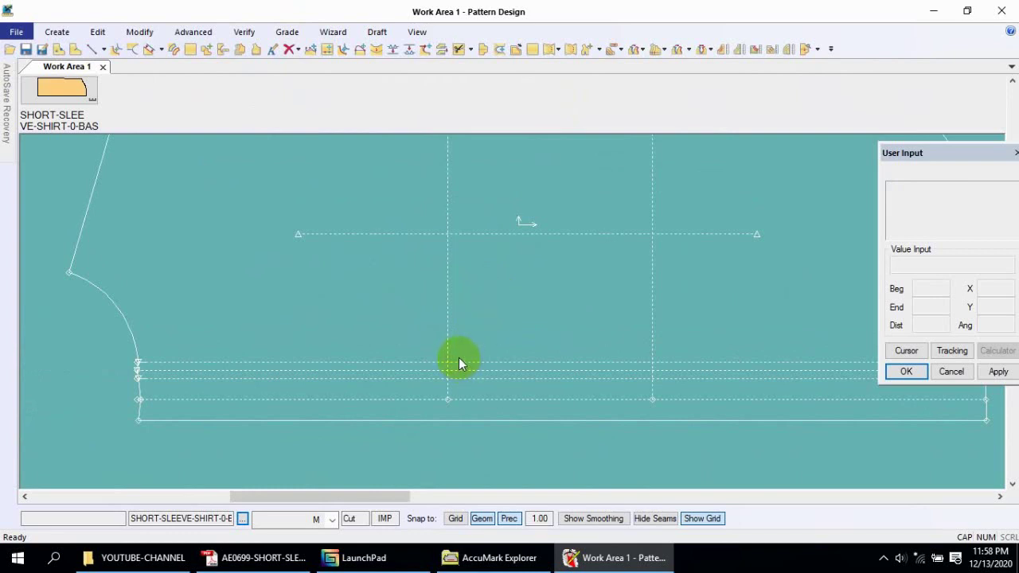
- Split both inner vertical lines where they meet the hem
left_click(407, 51)
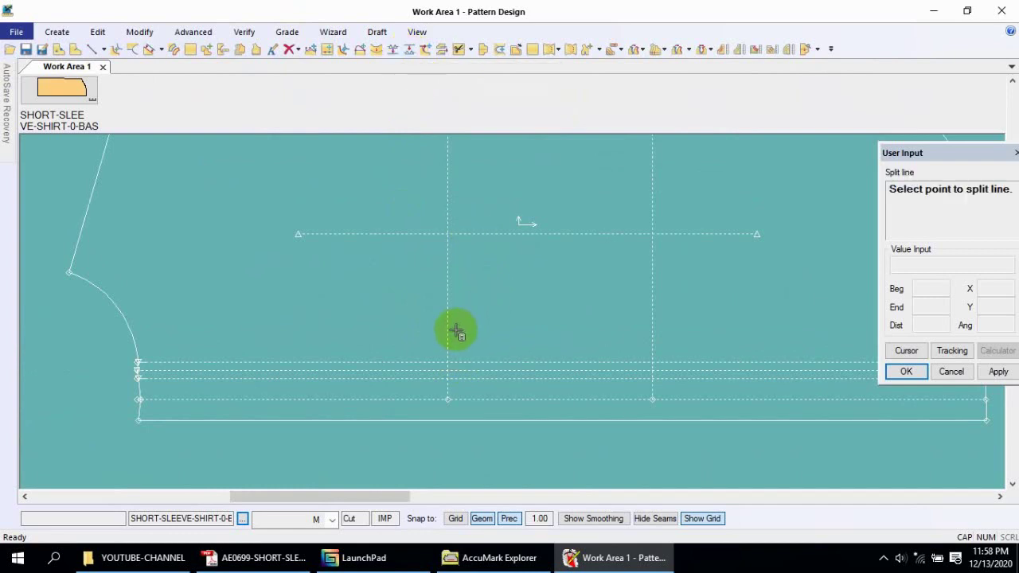
left_click(452, 368)
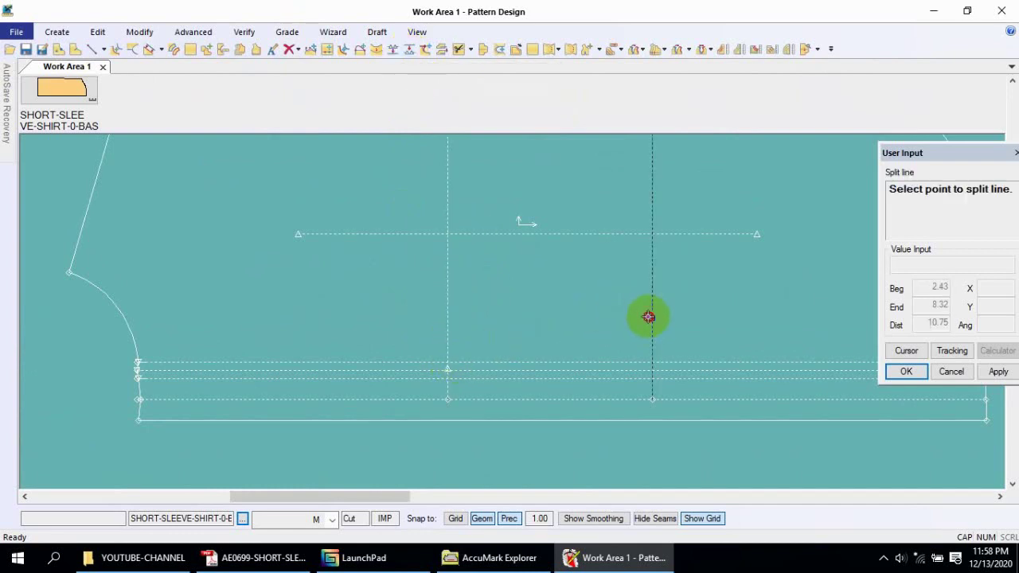
left_click(656, 369)
right_click(628, 261)
left_click(702, 267)
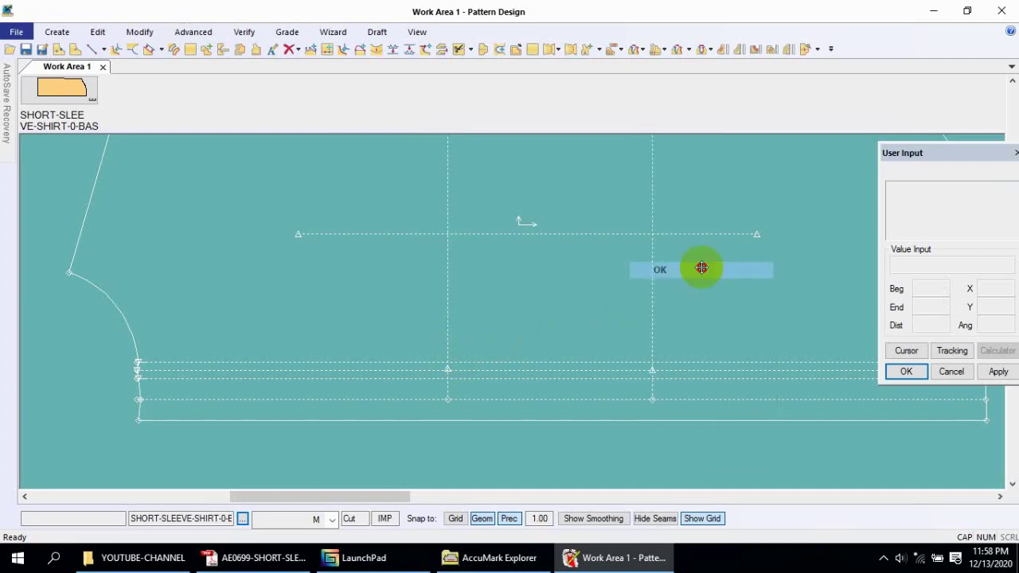
scroll(714, 292, "up", 1)
scroll(687, 329, "down", 1)
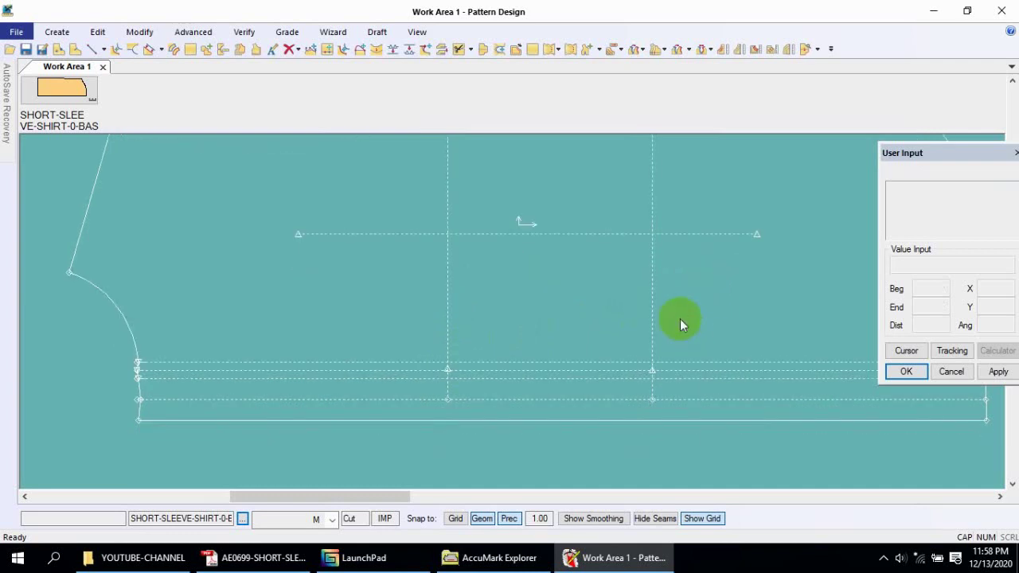
- Clip the first inner vertical line so it stops at the hem line
left_click(54, 32)
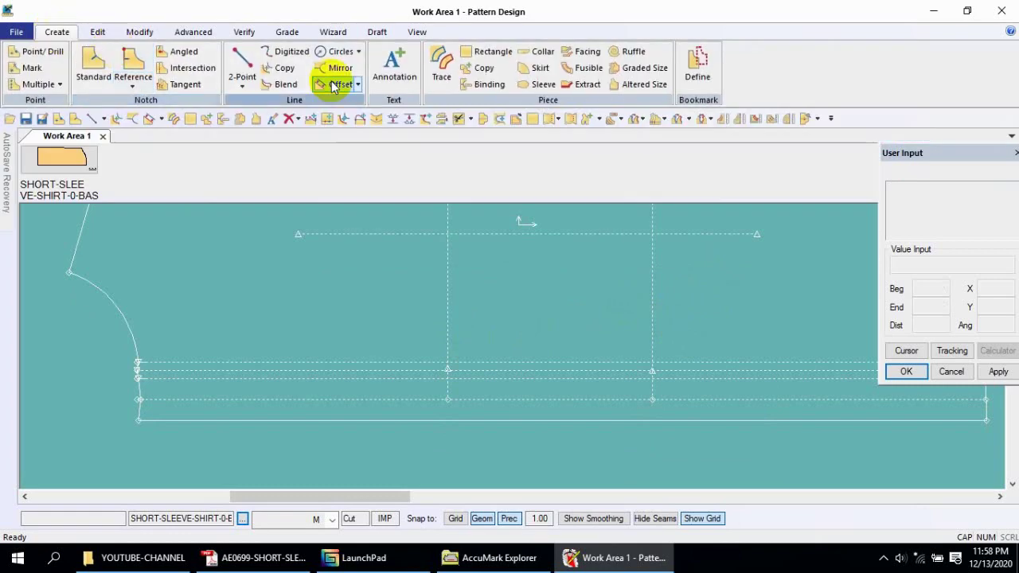
left_click(138, 31)
left_click(575, 69)
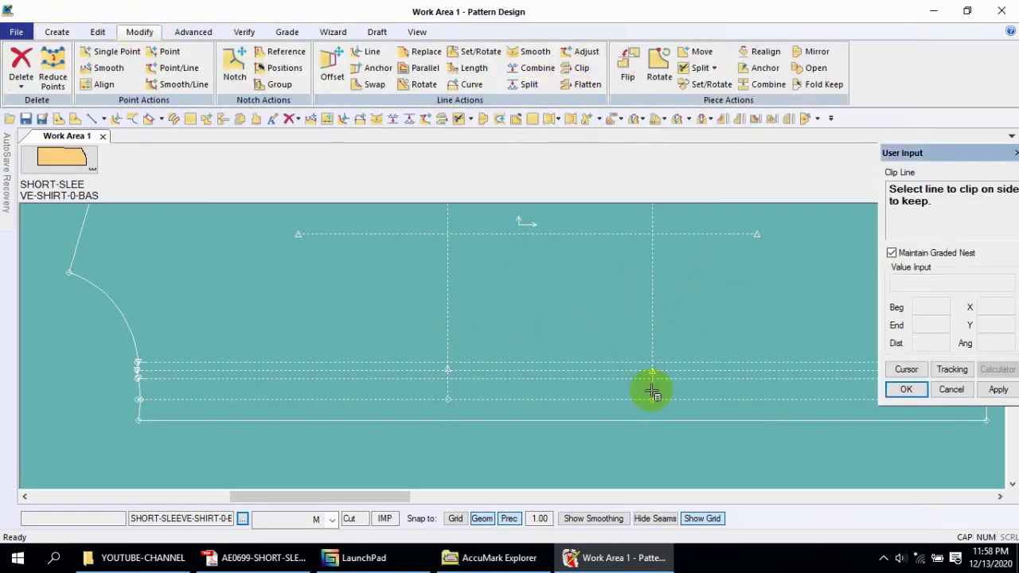
left_click(653, 388)
left_click(669, 382)
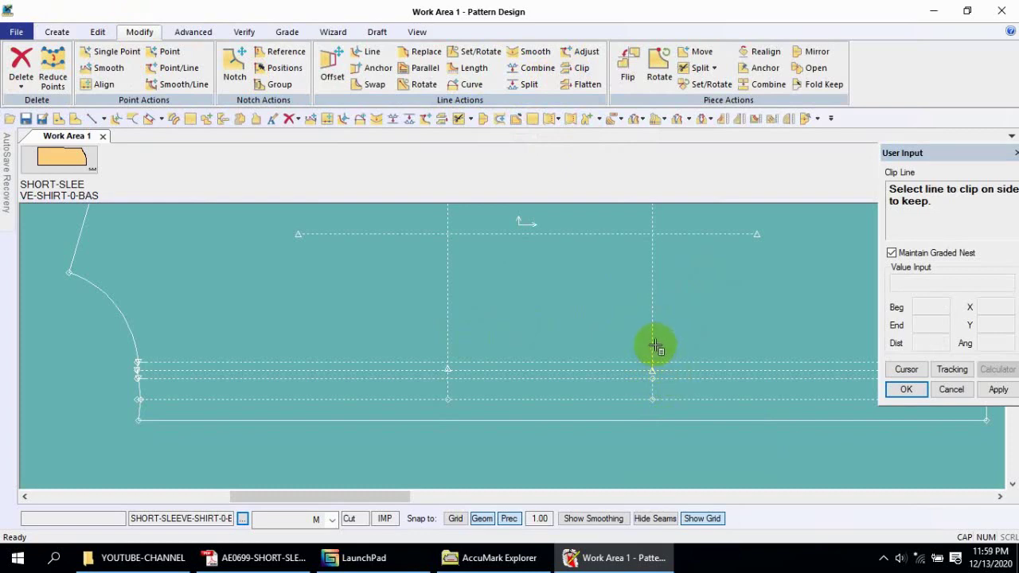
left_click(656, 347)
left_click(657, 360)
left_click(452, 309)
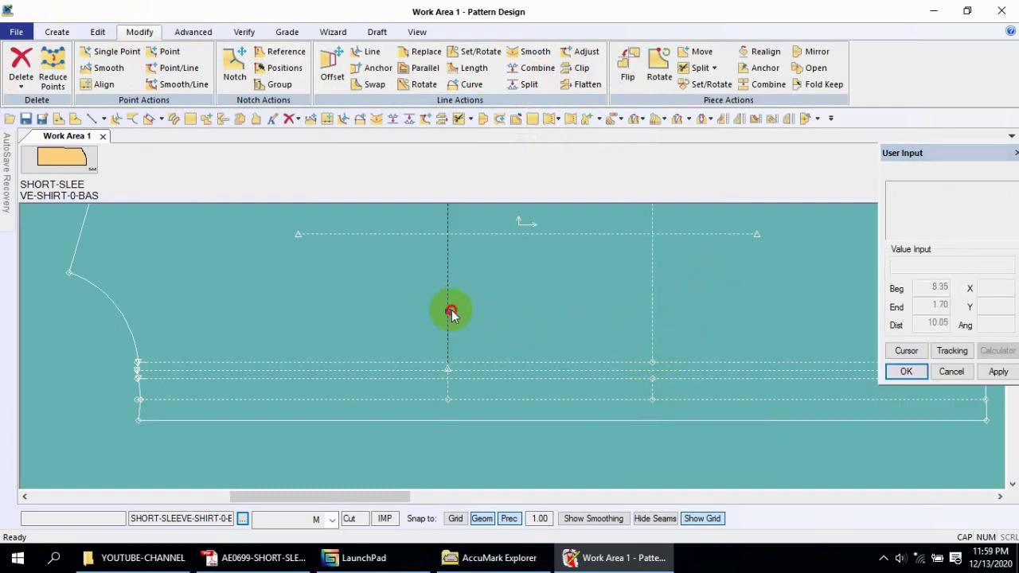
- Clip the second inner vertical line at the hem line and zoom out
left_click(579, 68)
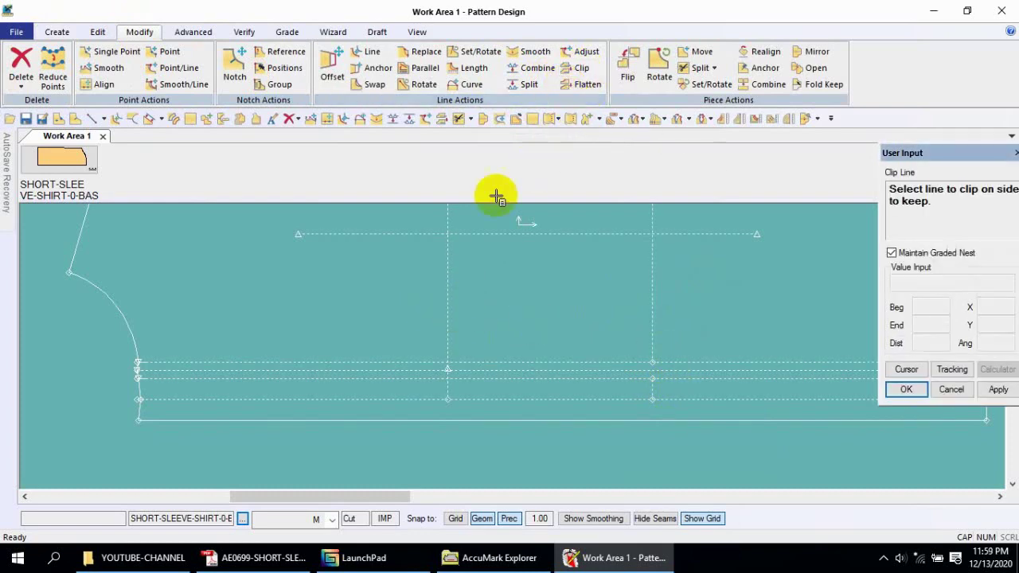
left_click(447, 312)
left_click(459, 360)
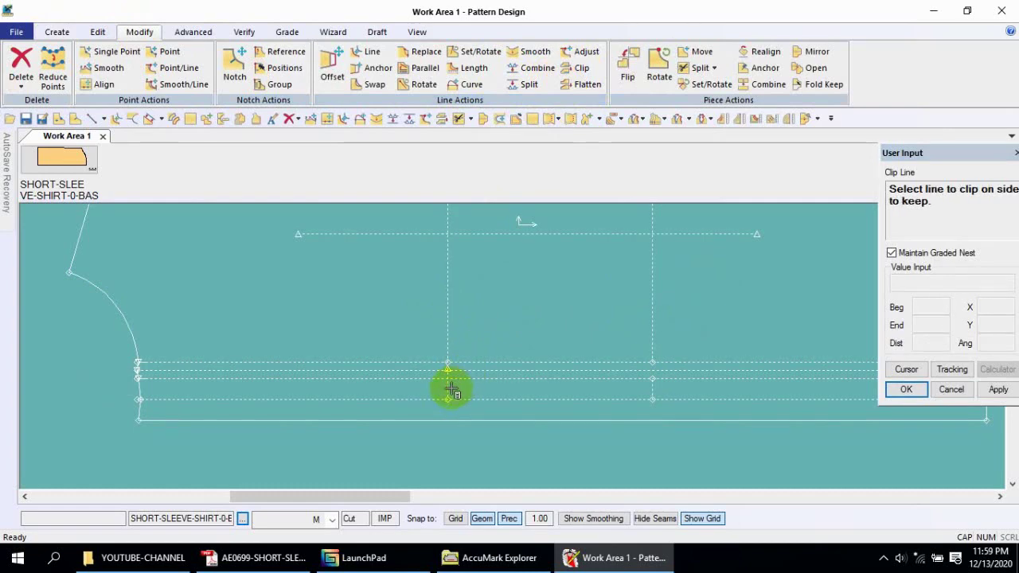
left_click(453, 388)
left_click(469, 366)
right_click(469, 366)
left_click(477, 332)
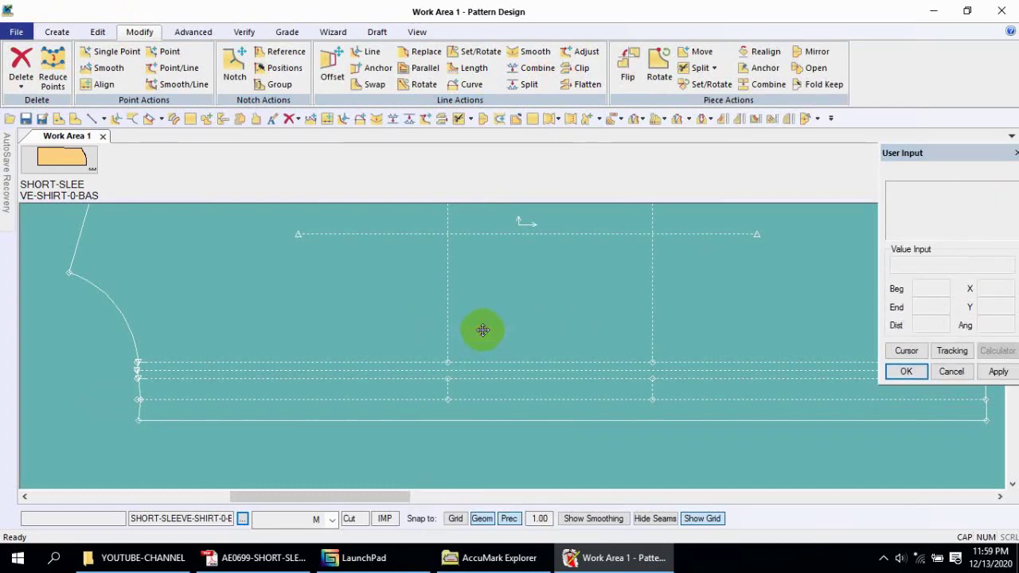
scroll(424, 341, "down", 3)
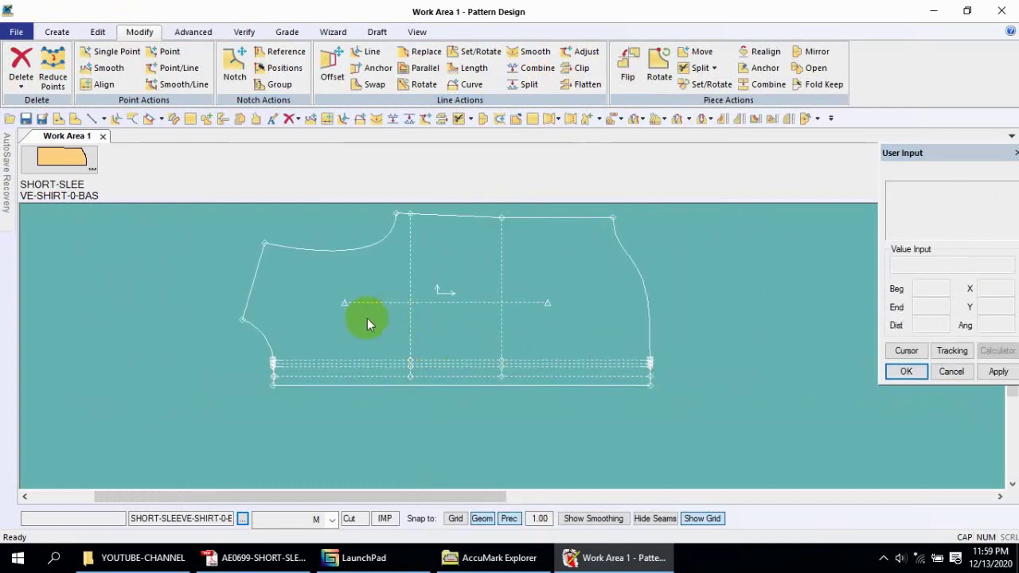
- Minimize the ribbon and save the piece as SHORT-SLEEVE-SHIRT-0-FRONT with category FRONT
right_click(878, 78)
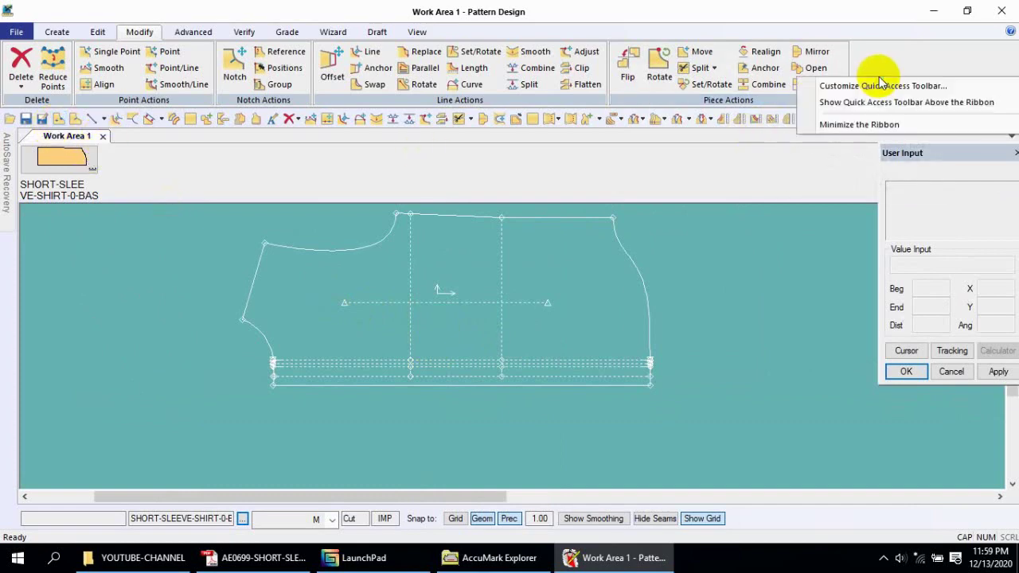
left_click(862, 124)
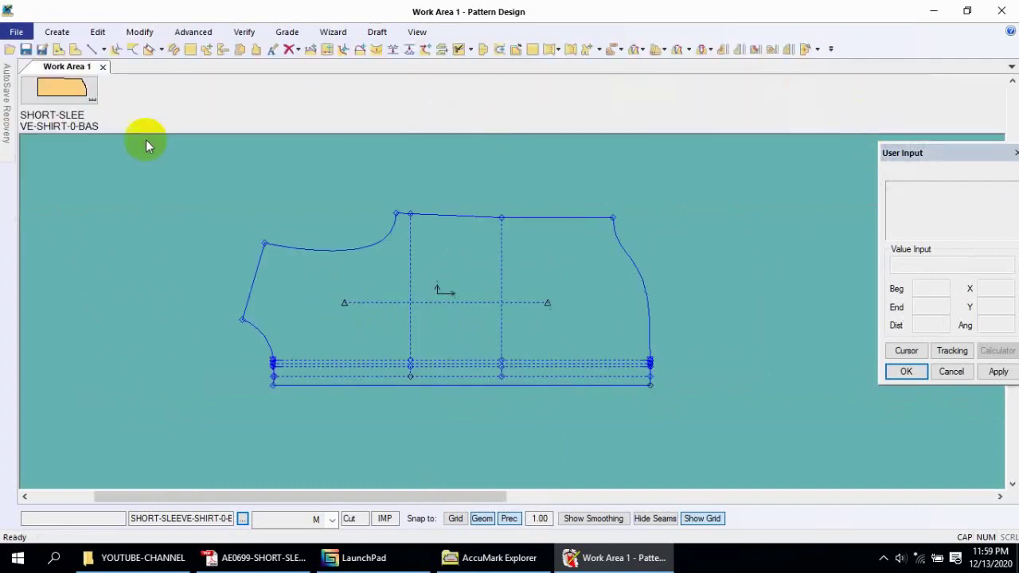
left_click(43, 50)
left_click(399, 314)
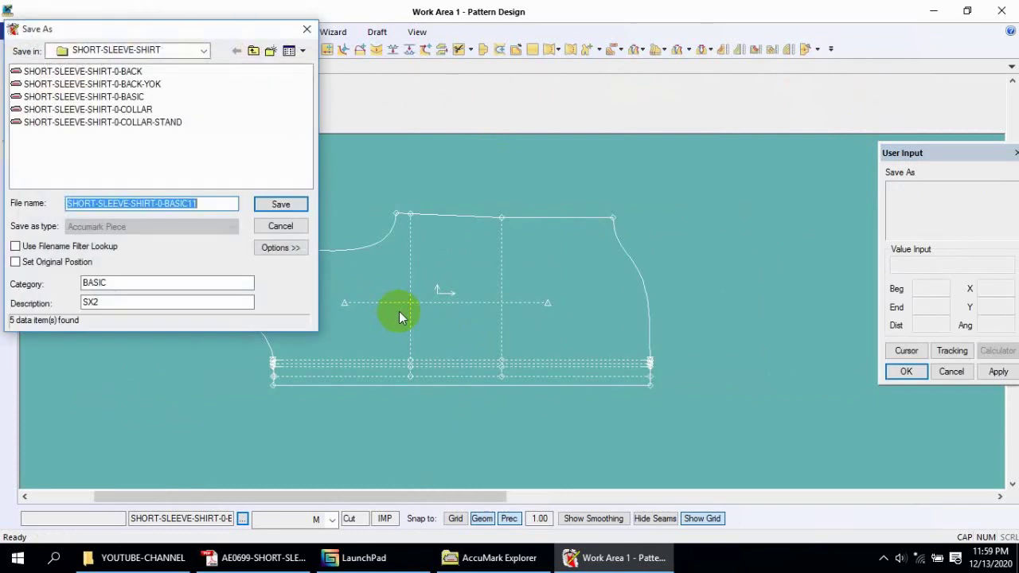
double_click(220, 205)
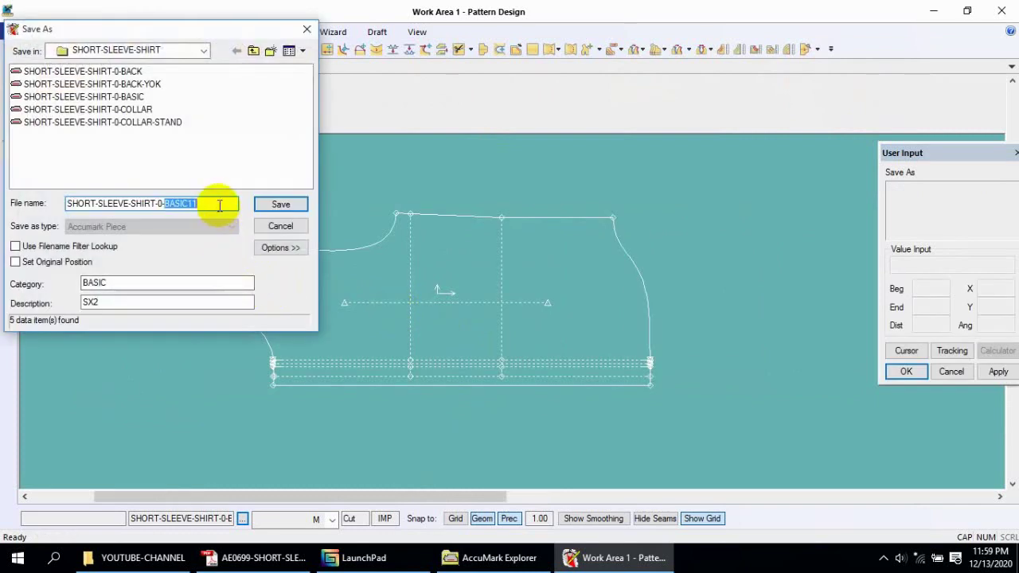
type("F")
type("RO")
type("NT")
left_click_drag(115, 283, 82, 284)
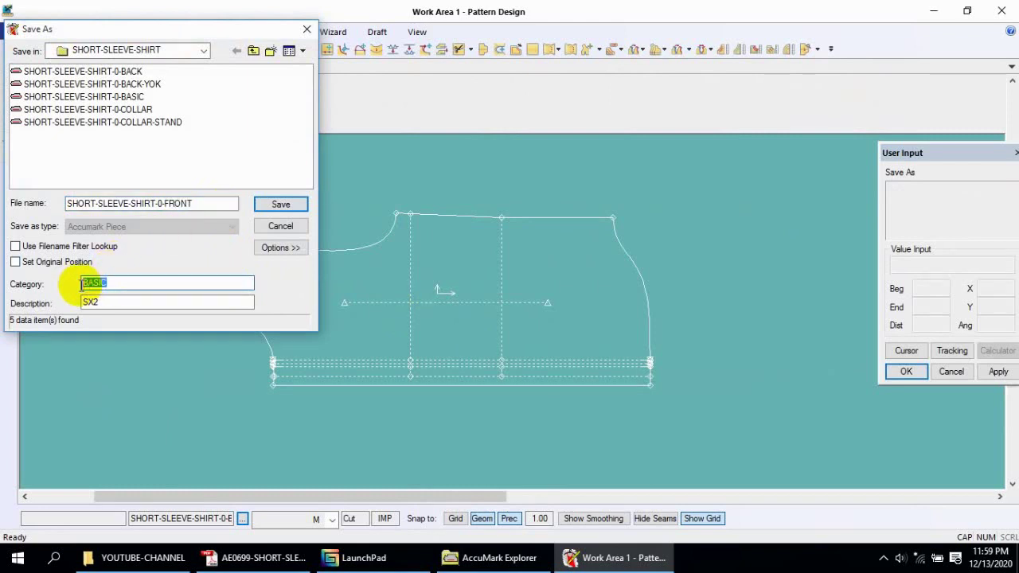
type("FRONT")
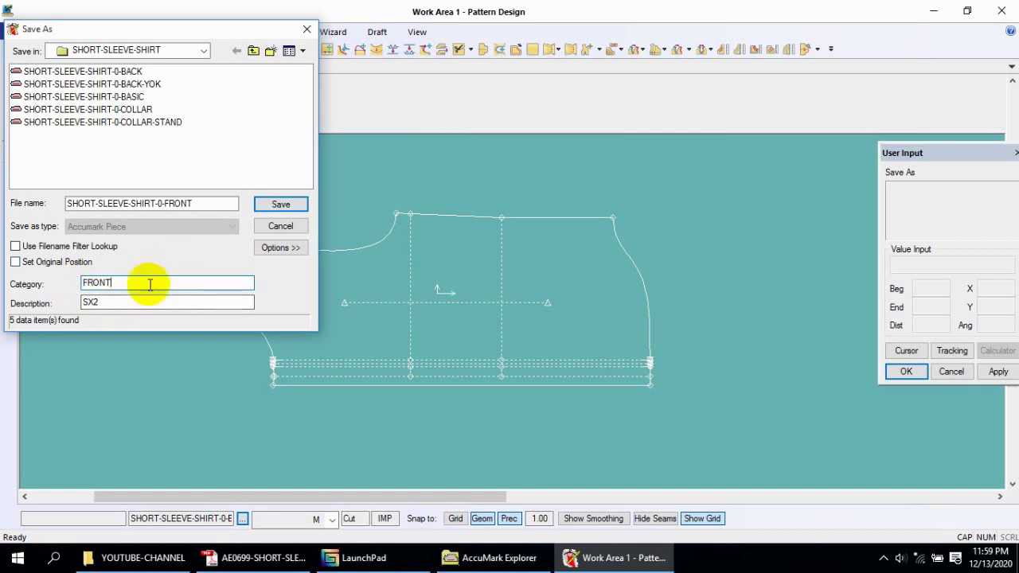
left_click(263, 203)
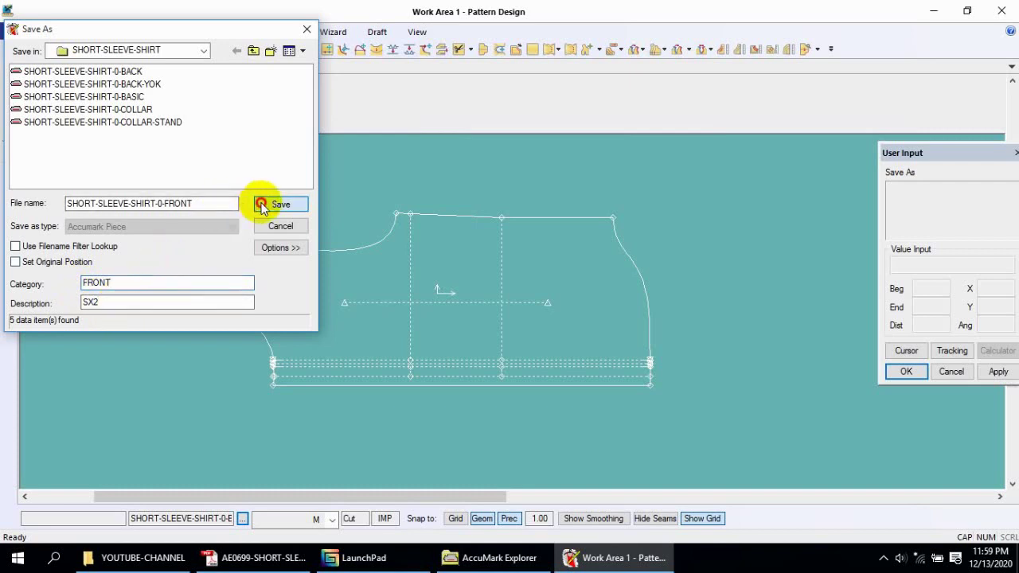
right_click(262, 203)
left_click(266, 200)
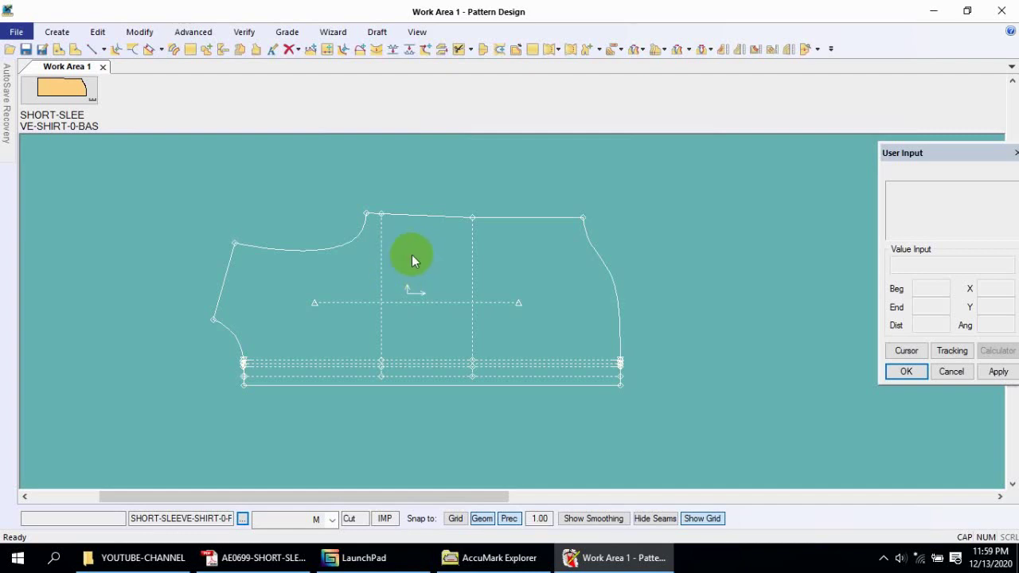
- Nudge the piece up and save it as SHORT-SLEEVE-SHIRT-0-FRONT-LT, category FRONT-LT, description SX1
left_click_drag(411, 244, 411, 227)
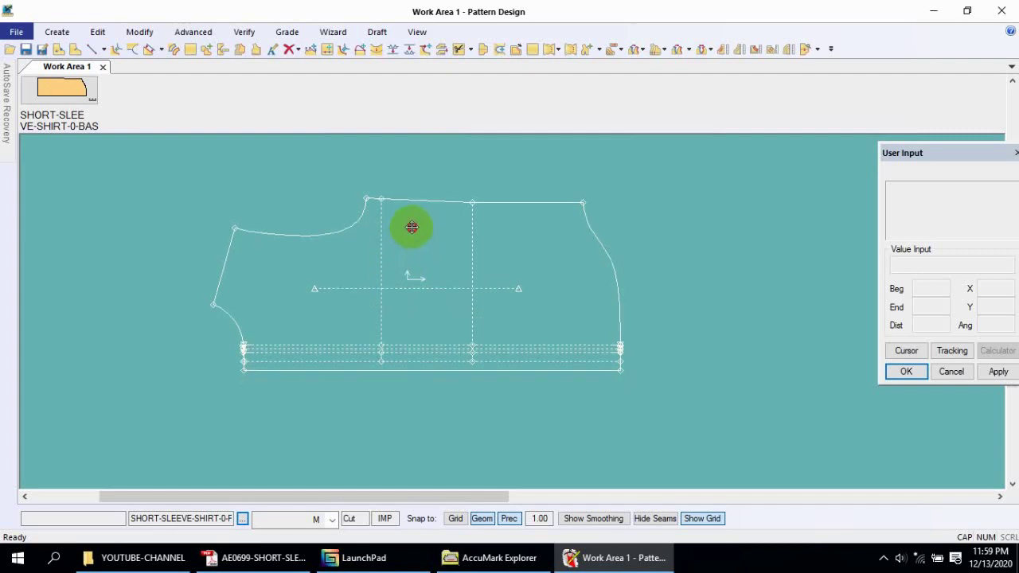
left_click(412, 226)
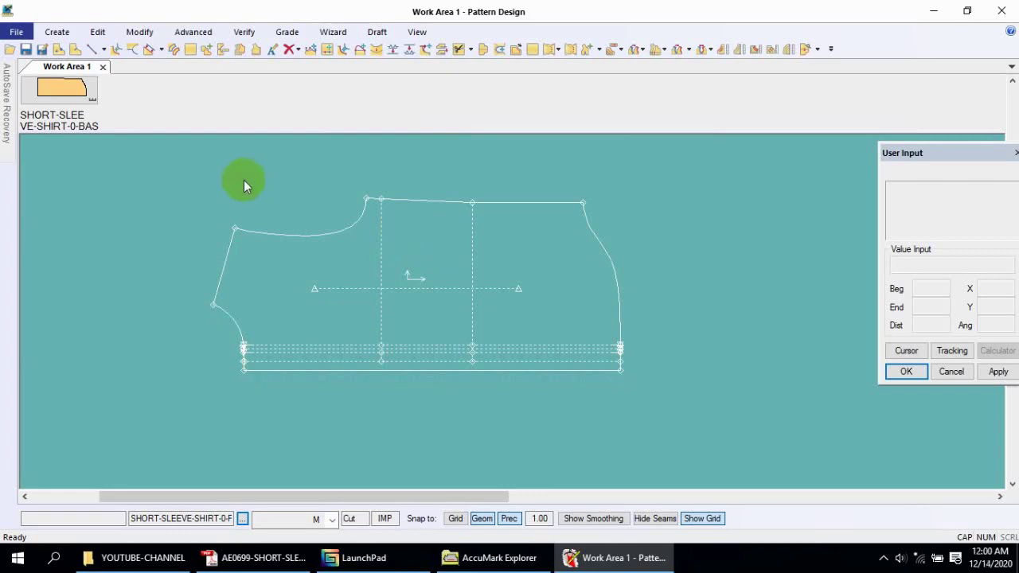
left_click(44, 51)
left_click(438, 267)
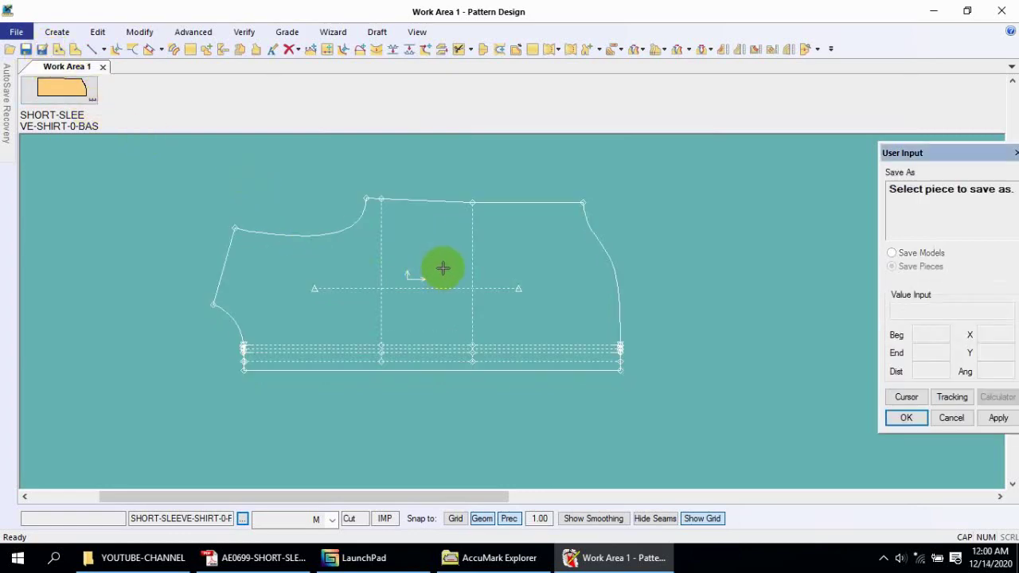
left_click(207, 204)
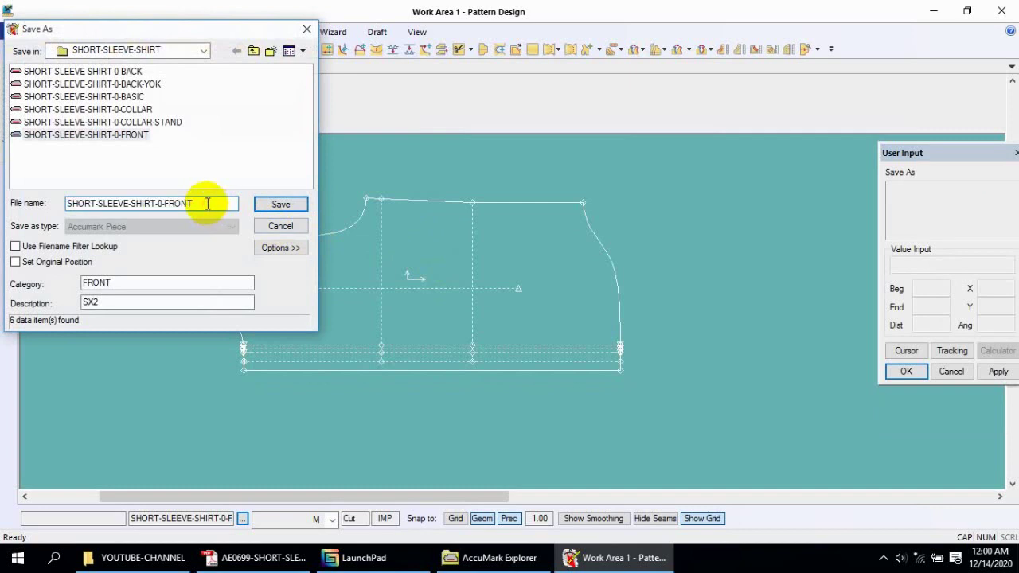
type("-LT")
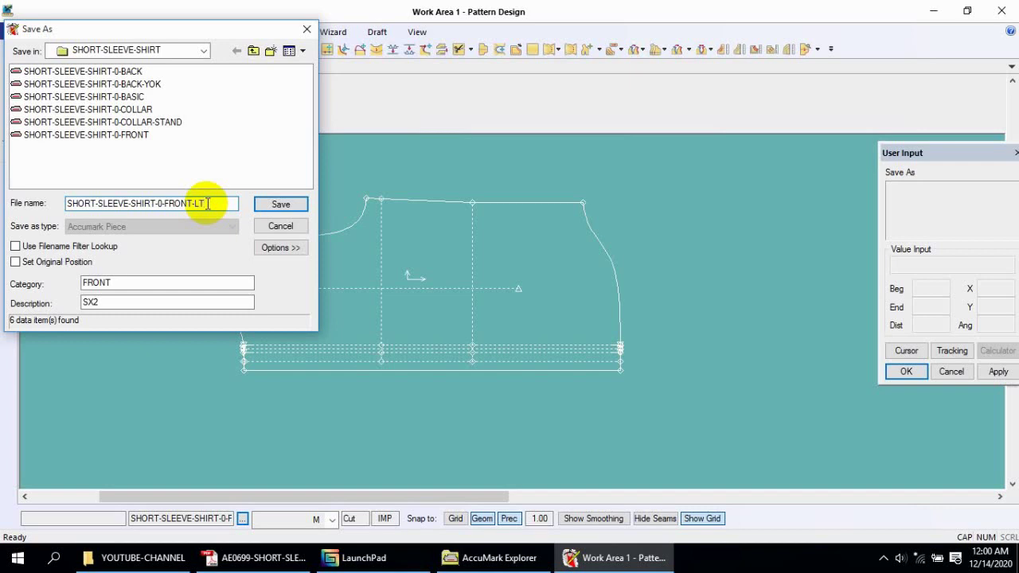
left_click(136, 281)
type("-L")
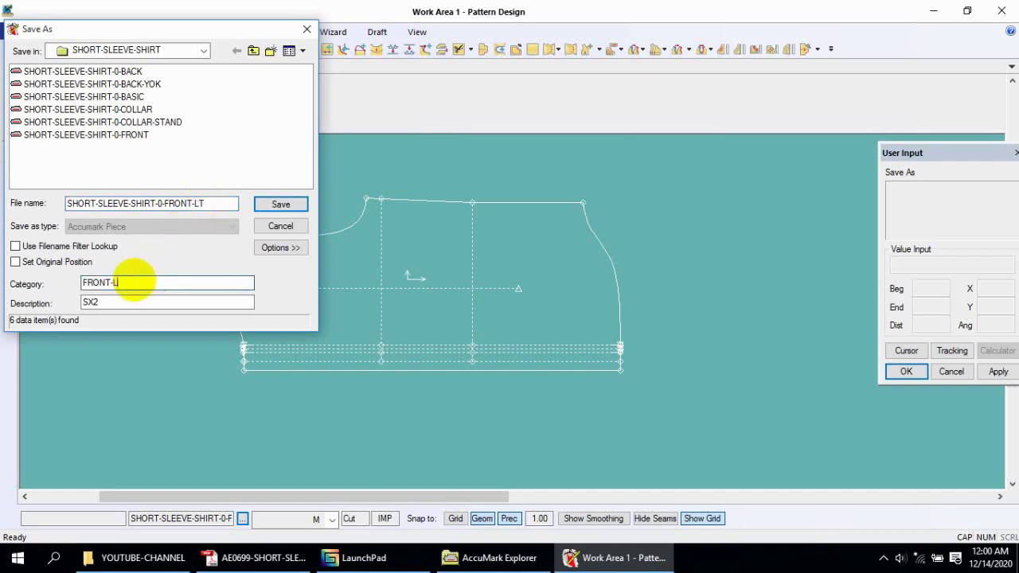
type("T")
left_click(118, 305)
type("1")
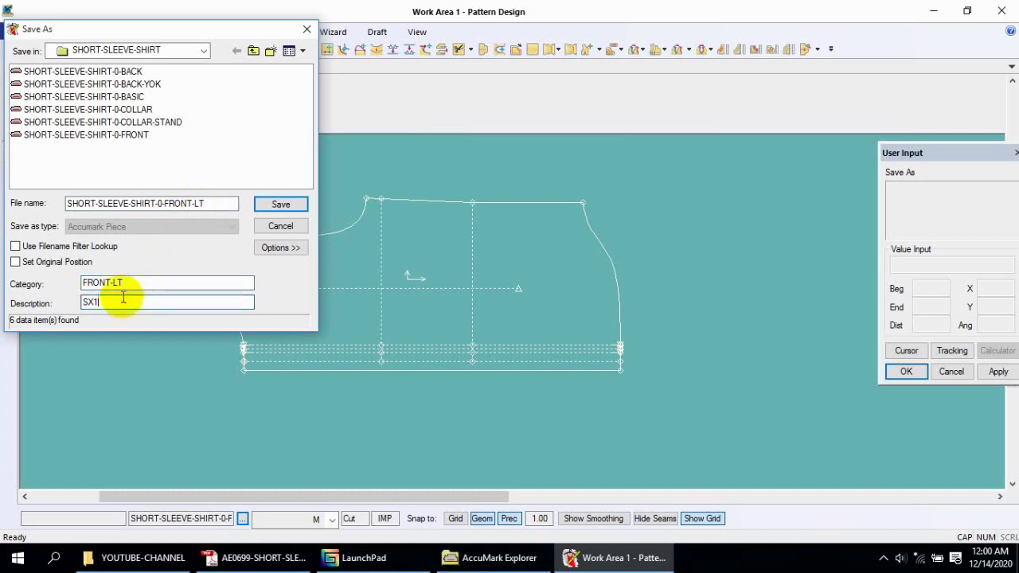
left_click(281, 204)
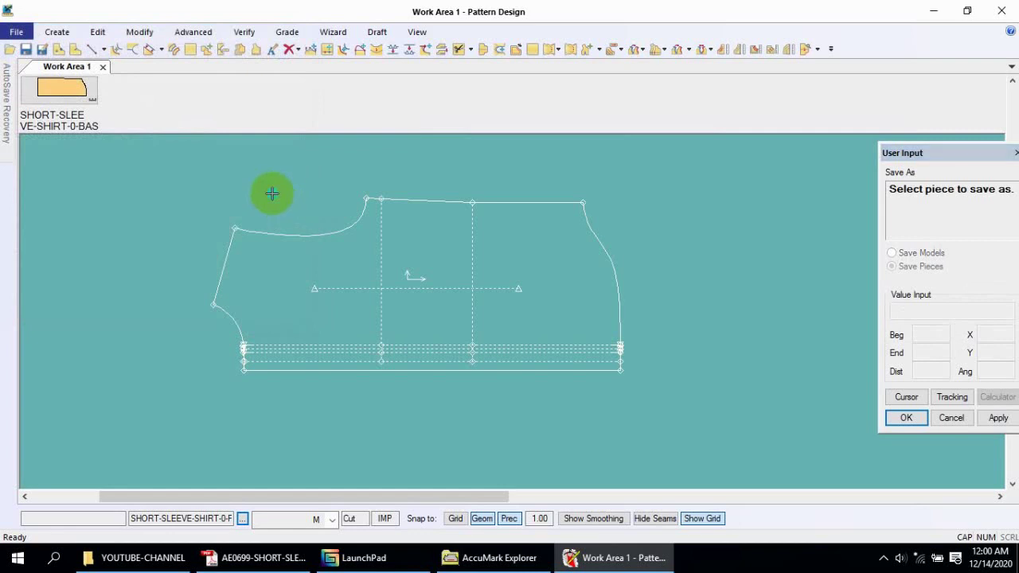
- Pick the front piece to complete the save and shift it slightly
left_click(271, 195)
mouse_move(271, 193)
left_mouse_down()
mouse_move(304, 257)
mouse_move(282, 211)
left_mouse_up()
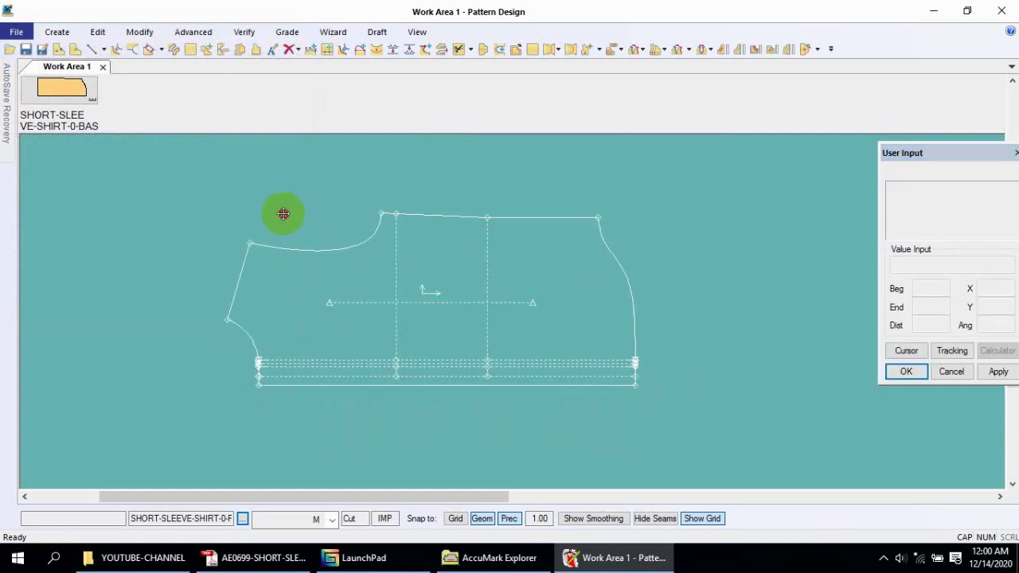
scroll(310, 266, "down", 2)
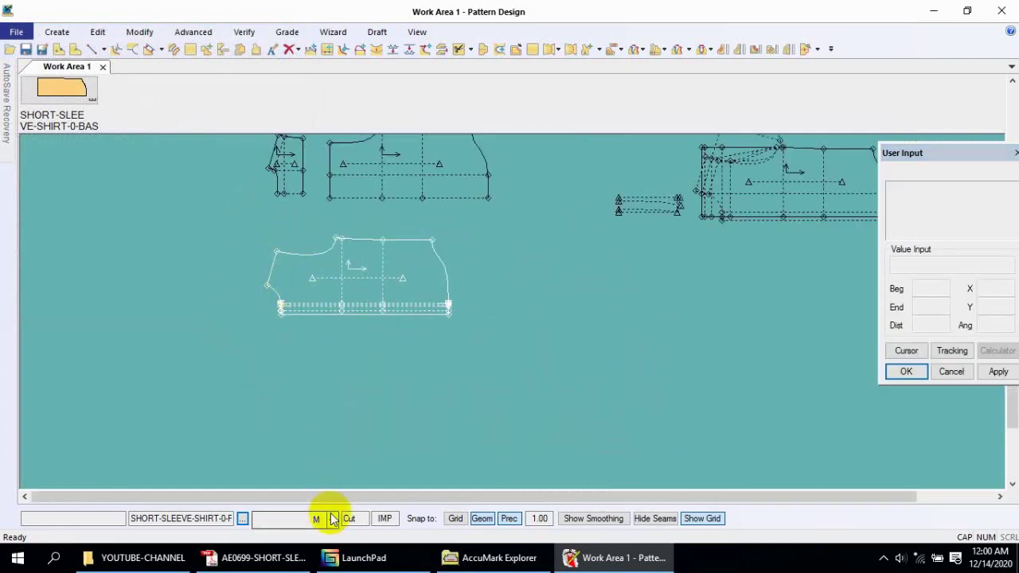
- Visit AccuMark Explorer, return, and zoom in on the drafted bodice block on the right
left_click(499, 557)
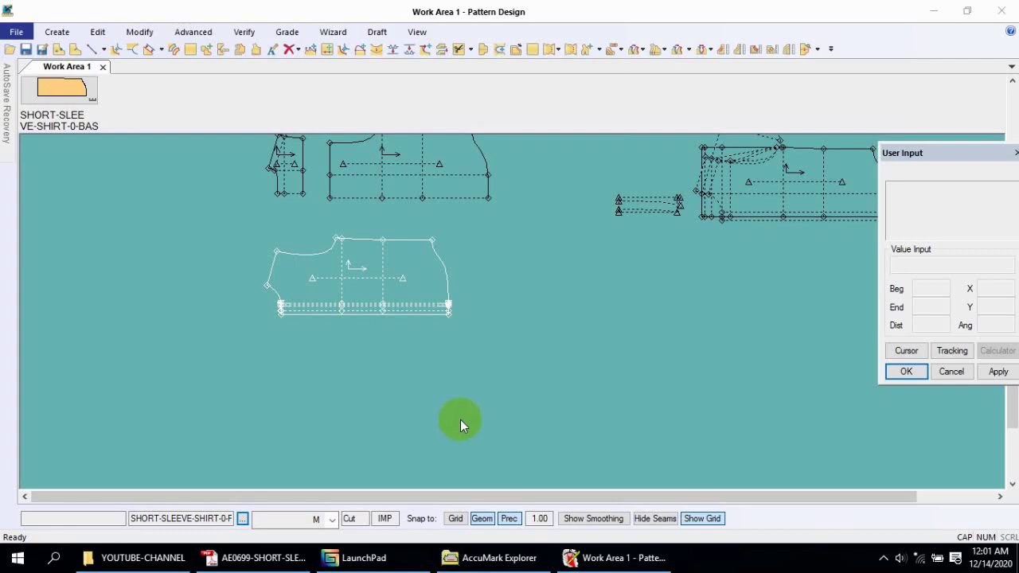
left_click(739, 195)
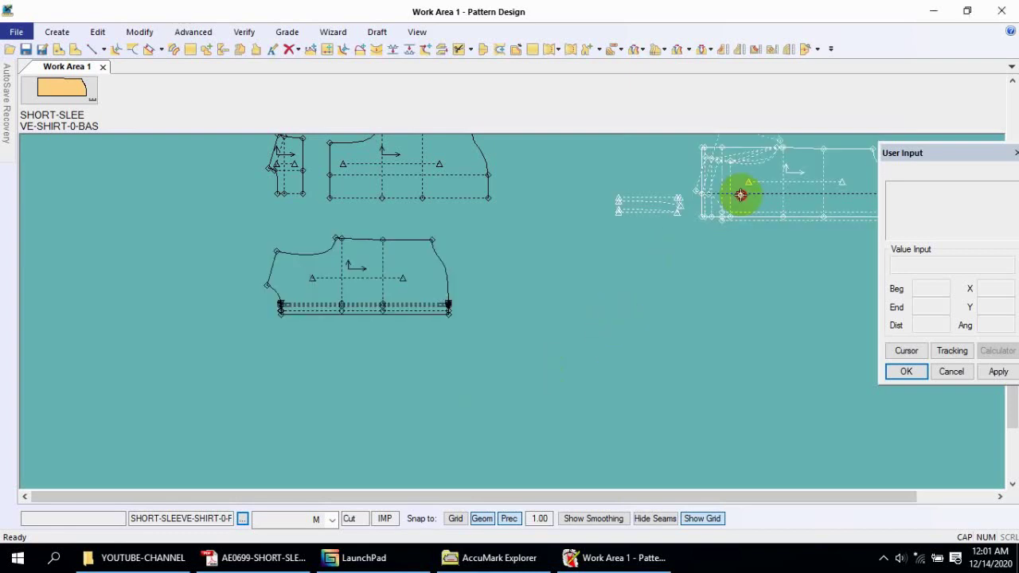
scroll(637, 338, "up", 2)
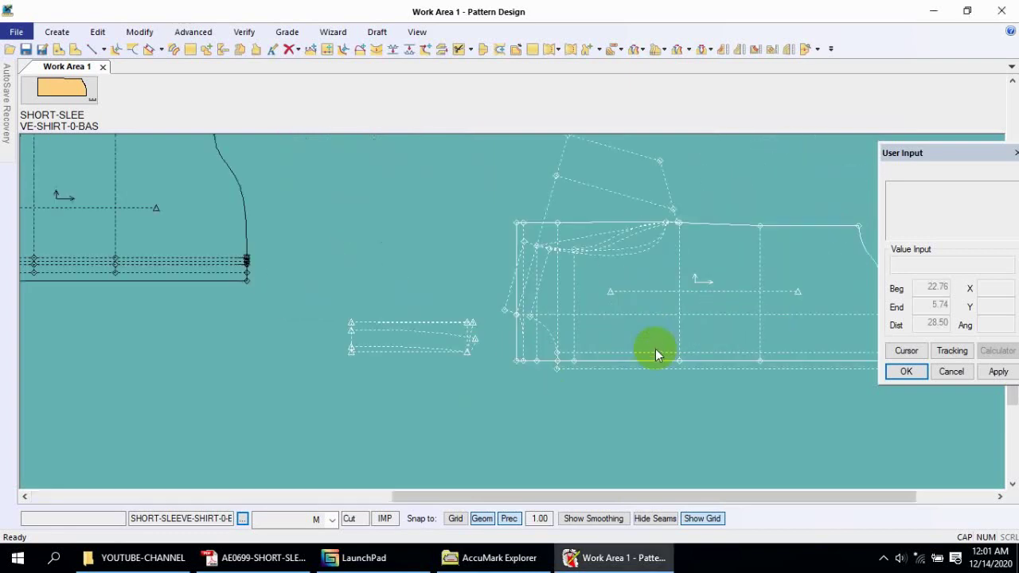
scroll(655, 348, "up", 2)
scroll(613, 347, "down", 2)
scroll(252, 375, "down", 1)
scroll(551, 368, "up", 2)
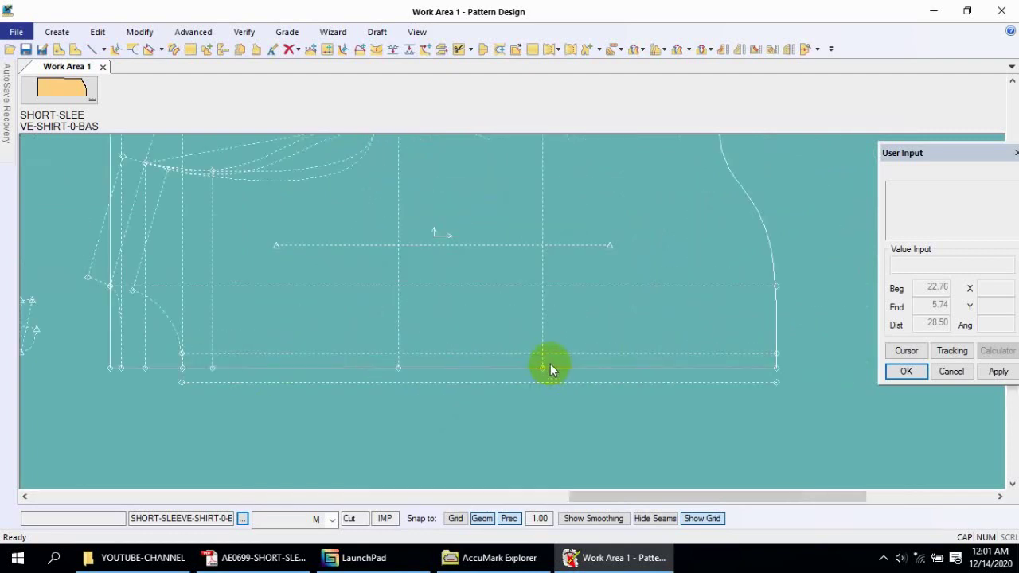
scroll(534, 376, "down", 1)
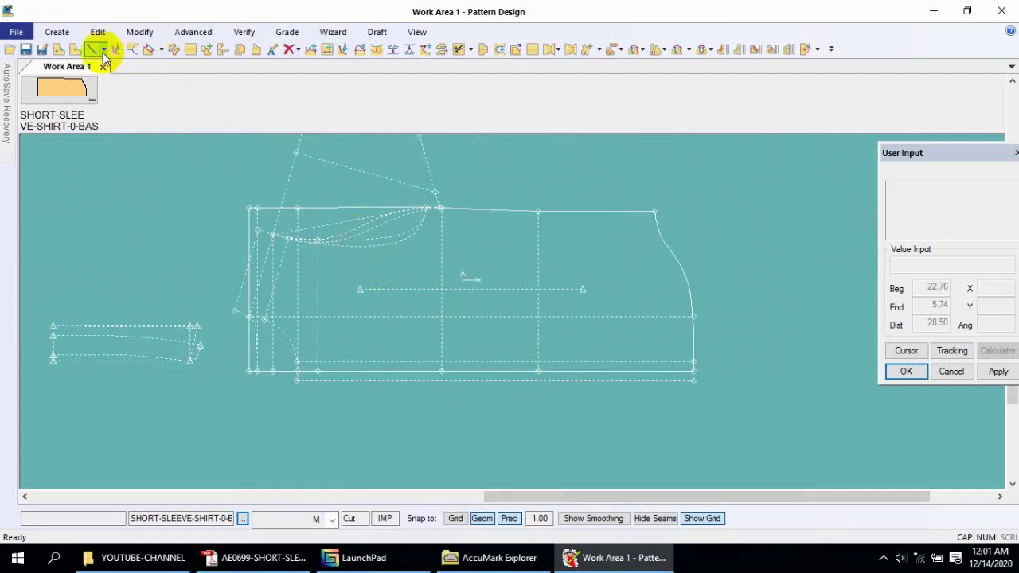
left_click(60, 32)
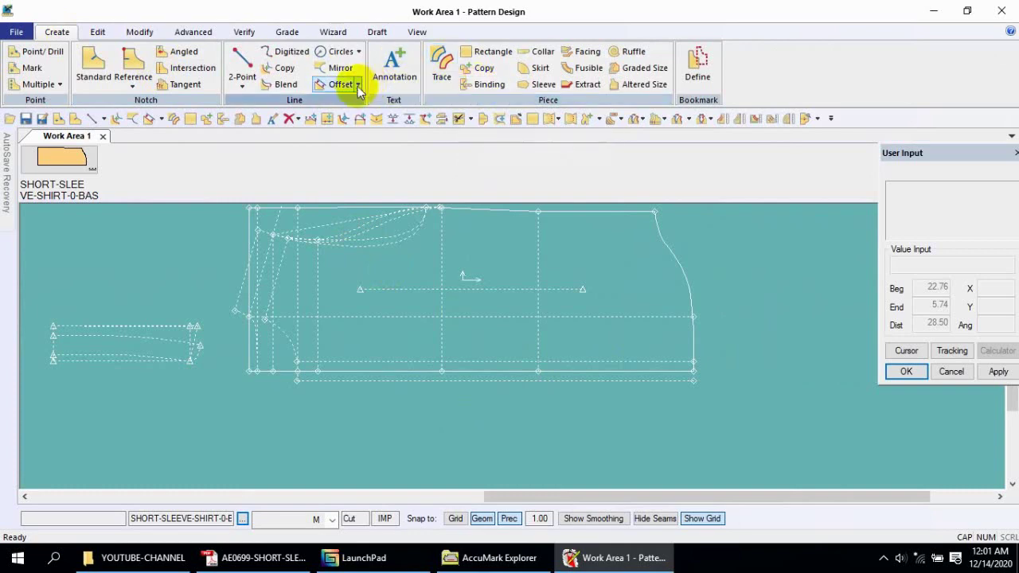
left_click(443, 68)
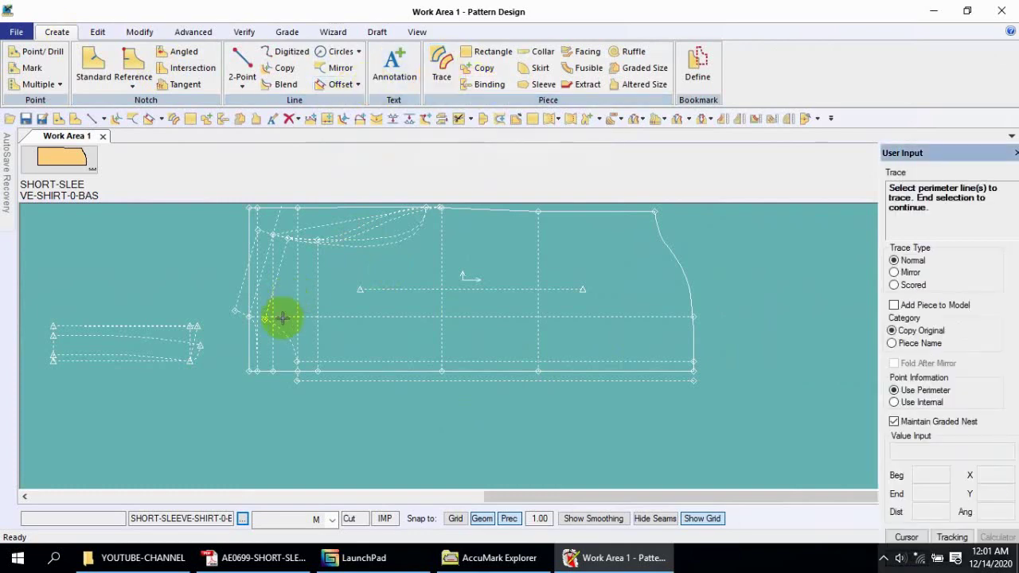
left_click(279, 328)
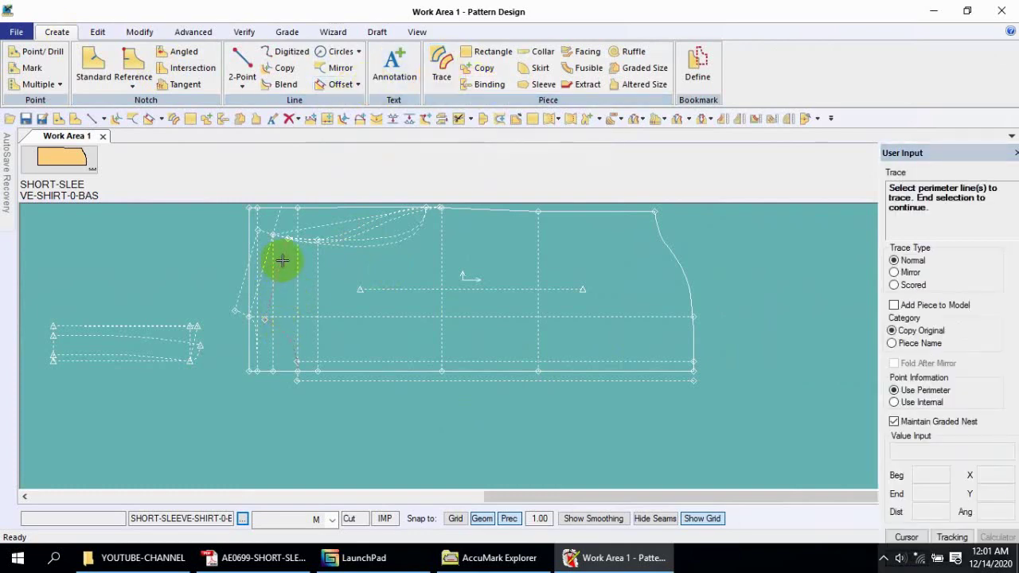
left_click(352, 246)
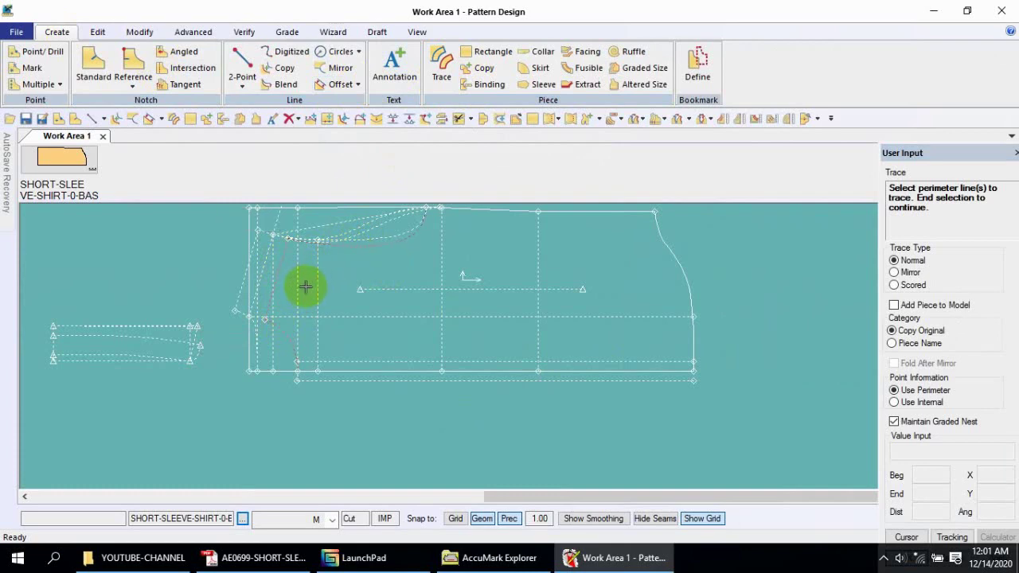
scroll(363, 332, "down", 1)
scroll(418, 248, "up", 3)
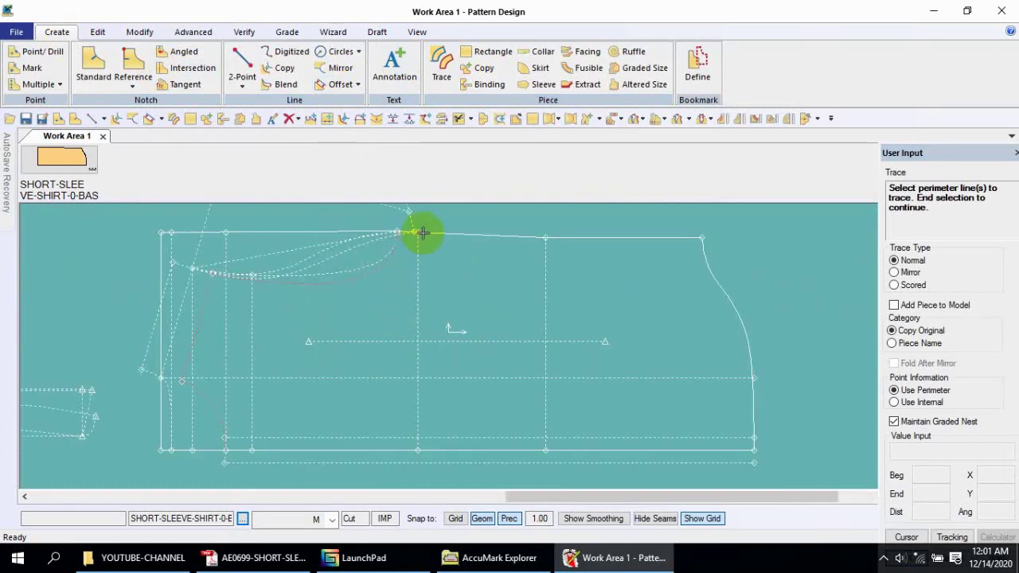
scroll(412, 229, "up", 3)
right_click(402, 230)
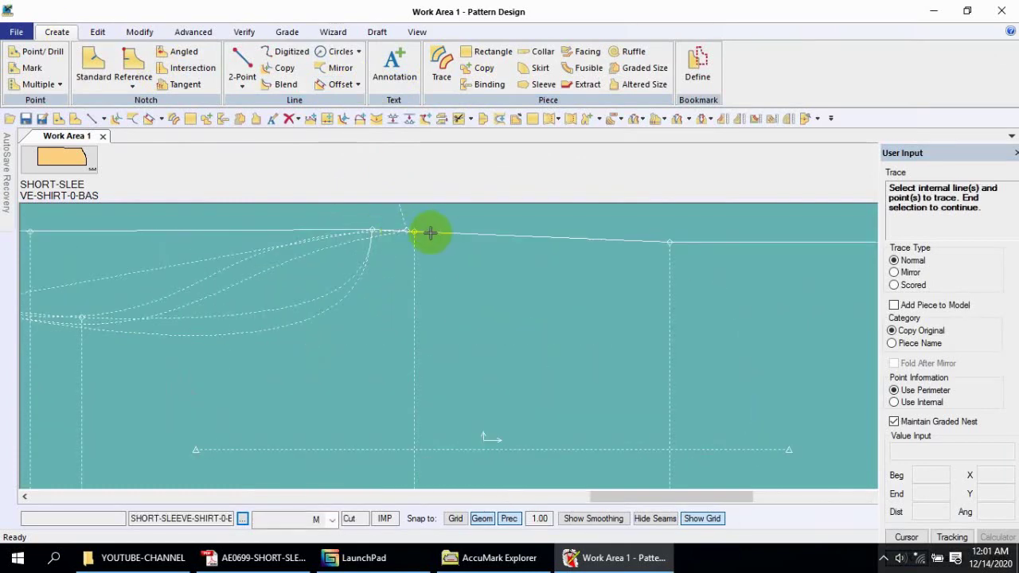
right_click(388, 227)
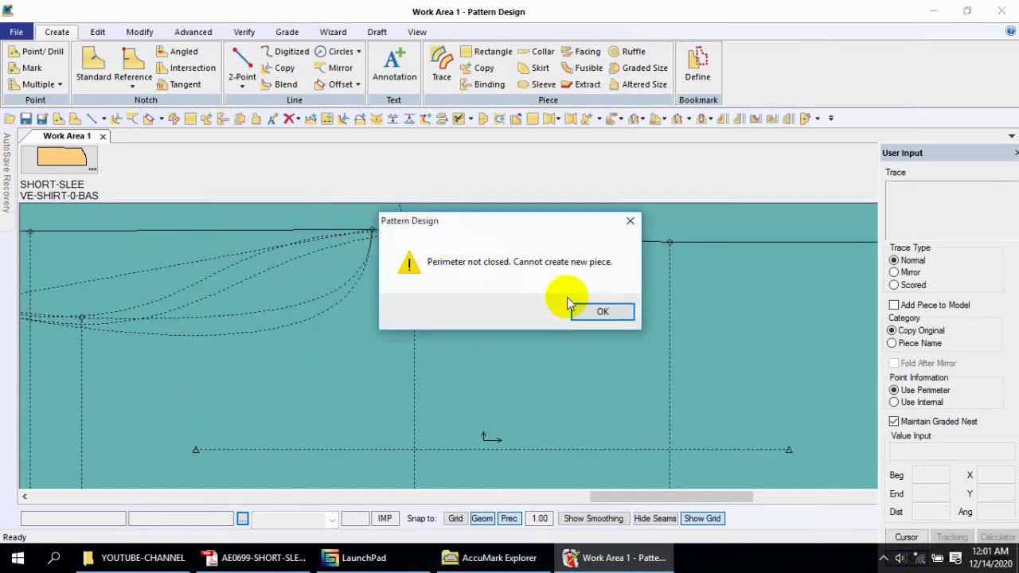
left_click(599, 311)
right_click(532, 269)
left_click(529, 271)
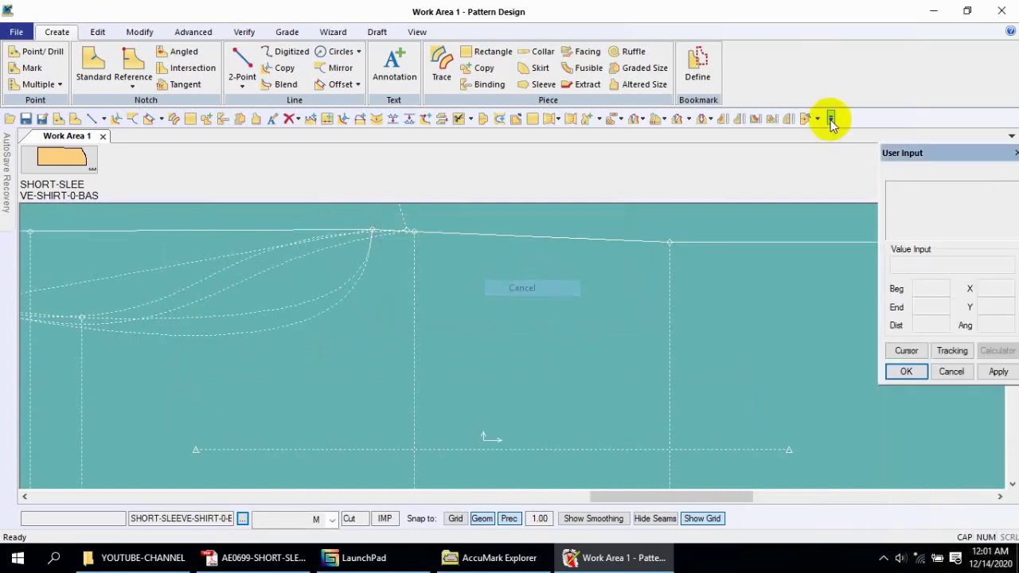
left_click(830, 118)
left_click(860, 125)
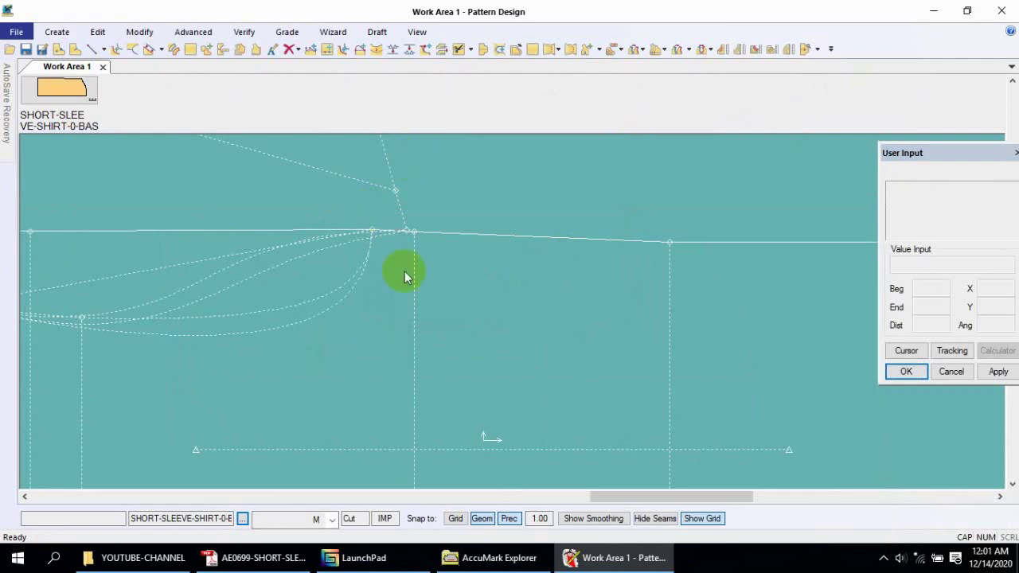
scroll(469, 278, "down", 2)
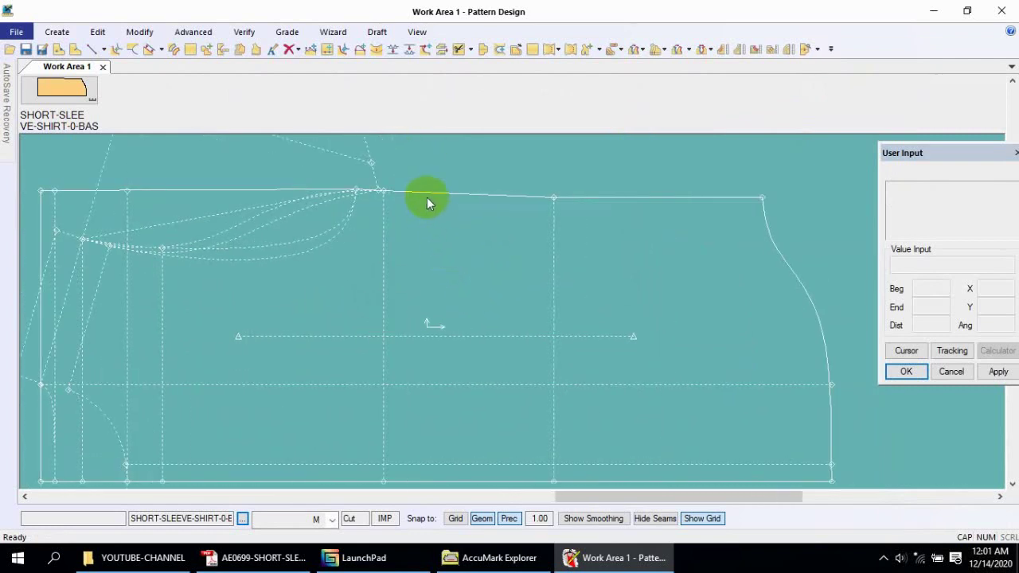
scroll(577, 150, "down", 2)
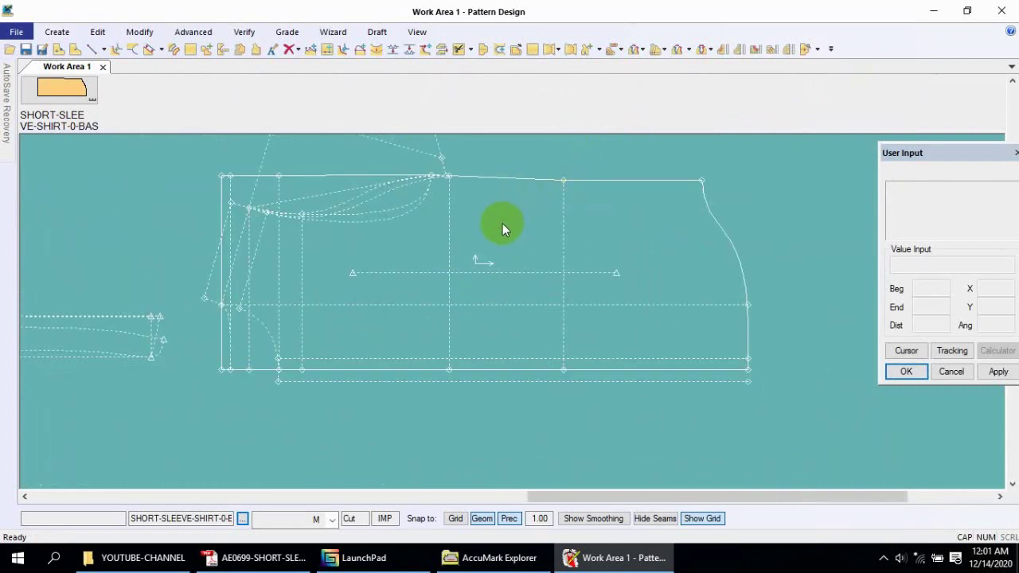
scroll(503, 226, "up", 1)
scroll(494, 242, "up", 1)
scroll(485, 266, "up", 1)
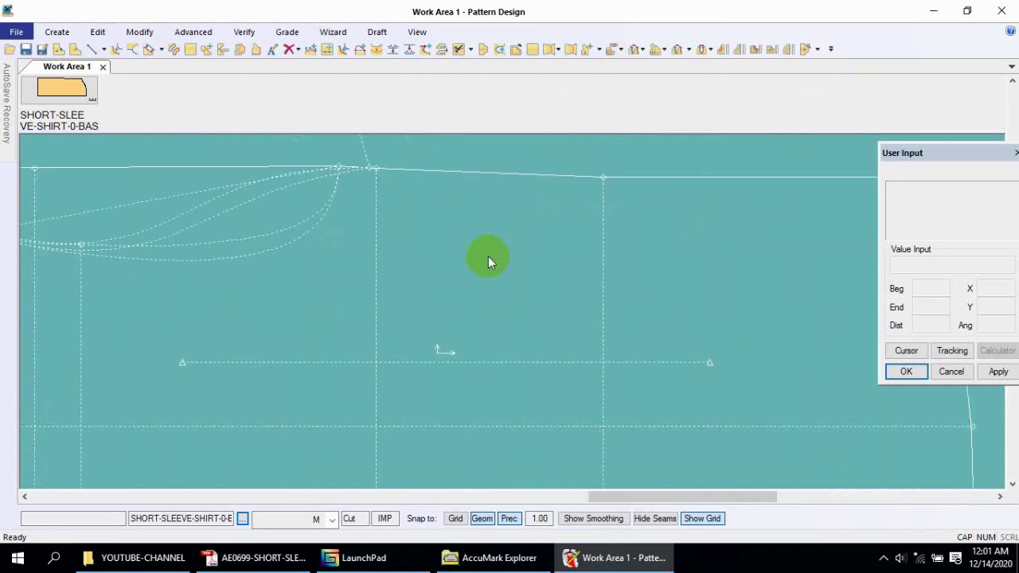
scroll(488, 254, "down", 1)
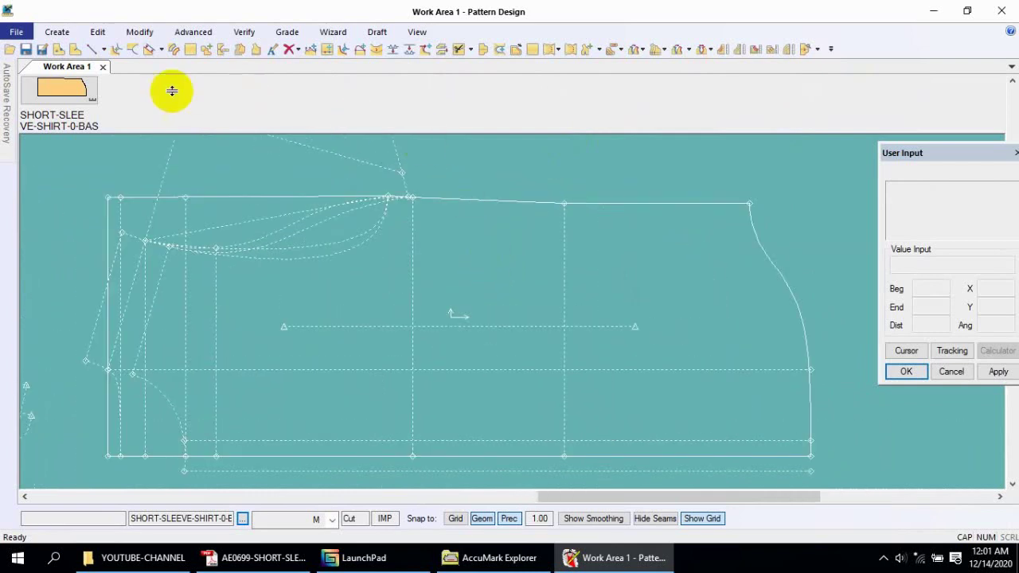
- Trace a new piece from the armhole curve, top edges and curved end, with the bottom line internal
left_click(175, 50)
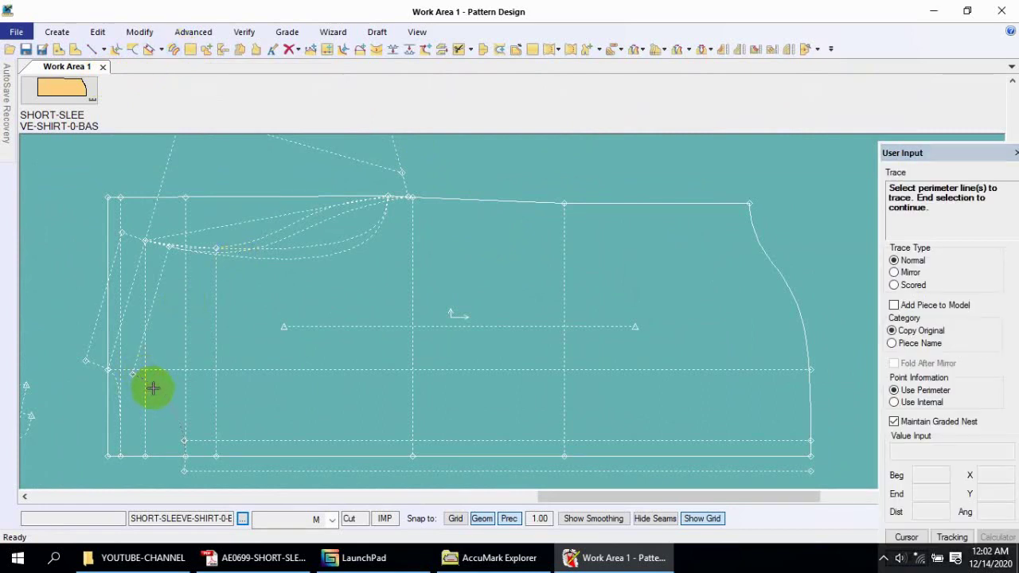
left_click(252, 259)
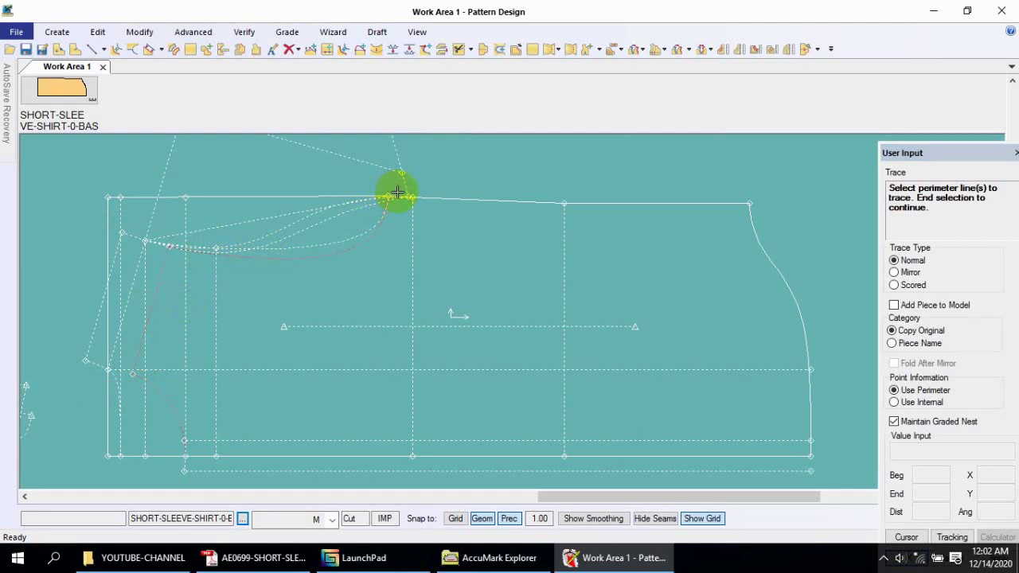
left_click(448, 199)
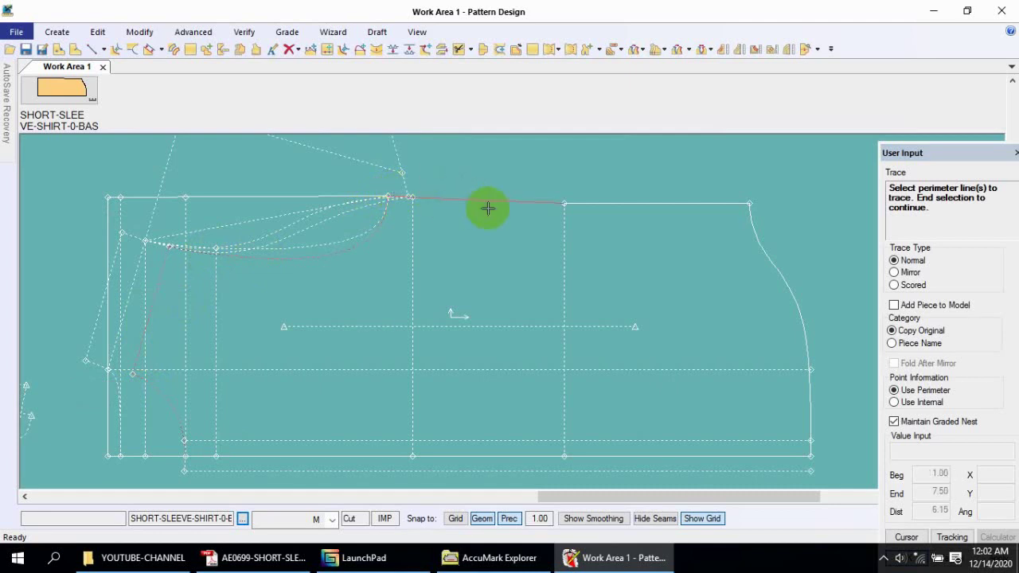
left_click(584, 206)
left_click(755, 237)
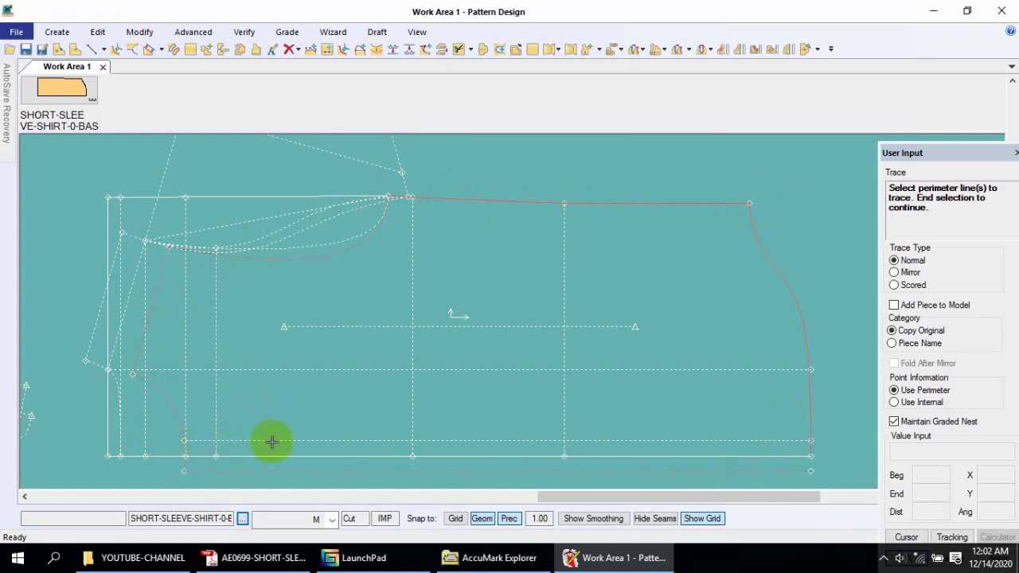
right_click(281, 390)
left_click(281, 390)
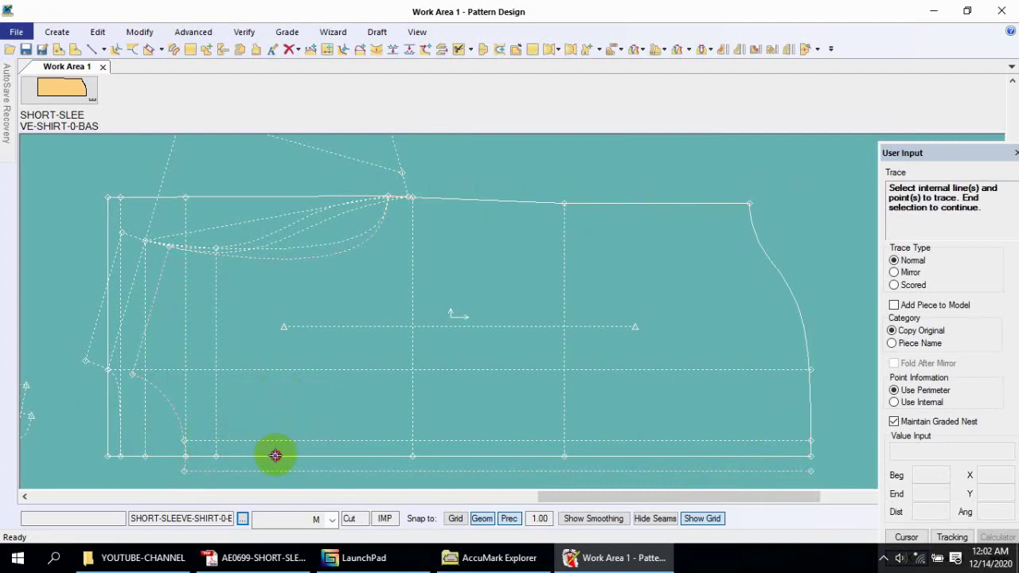
left_click(273, 456)
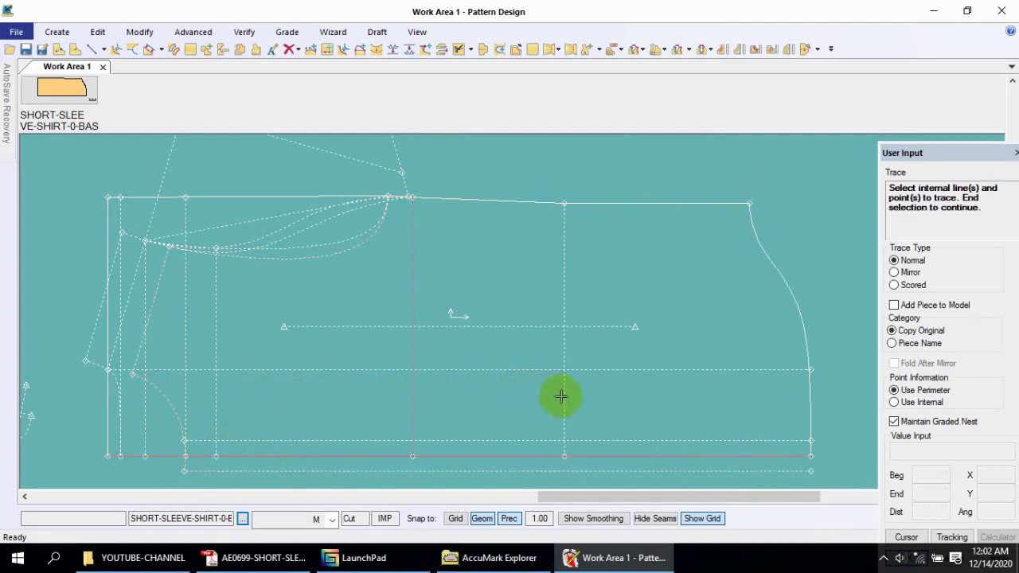
right_click(518, 402)
left_click(500, 399)
- Place the traced piece below the other shirt pieces and select it
scroll(512, 387, "down", 3)
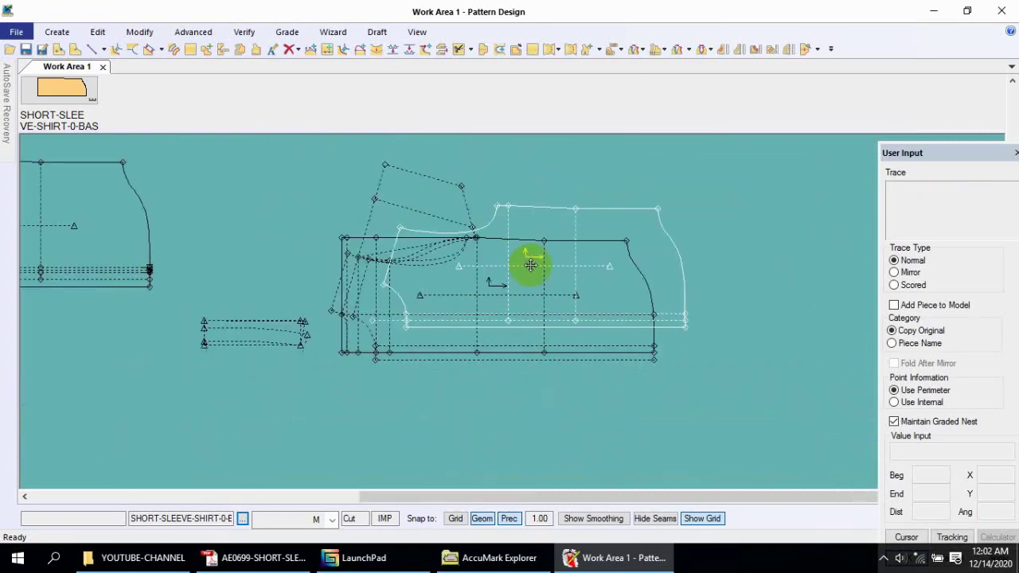
scroll(528, 262, "down", 3)
left_click(294, 317)
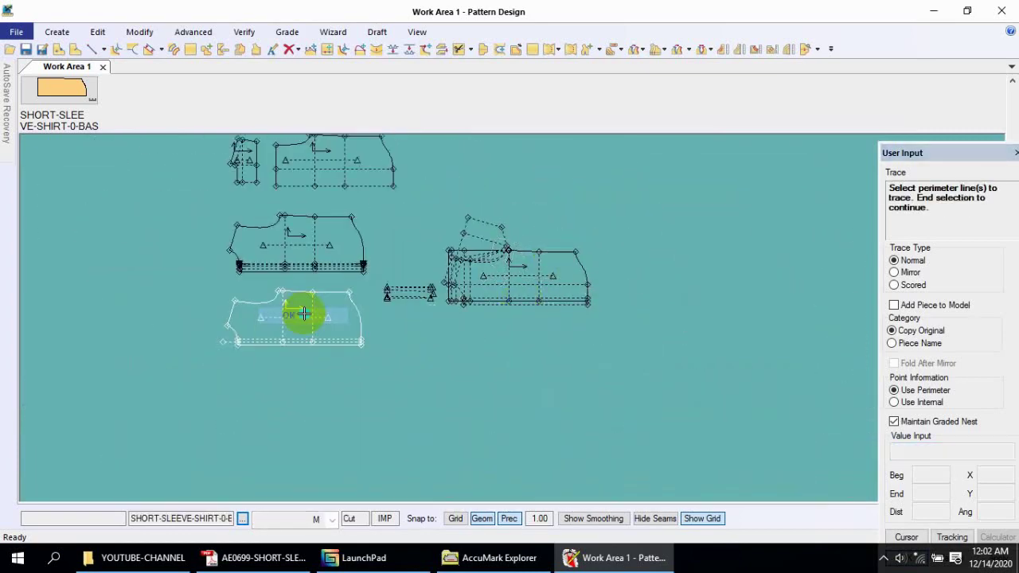
left_click(305, 316)
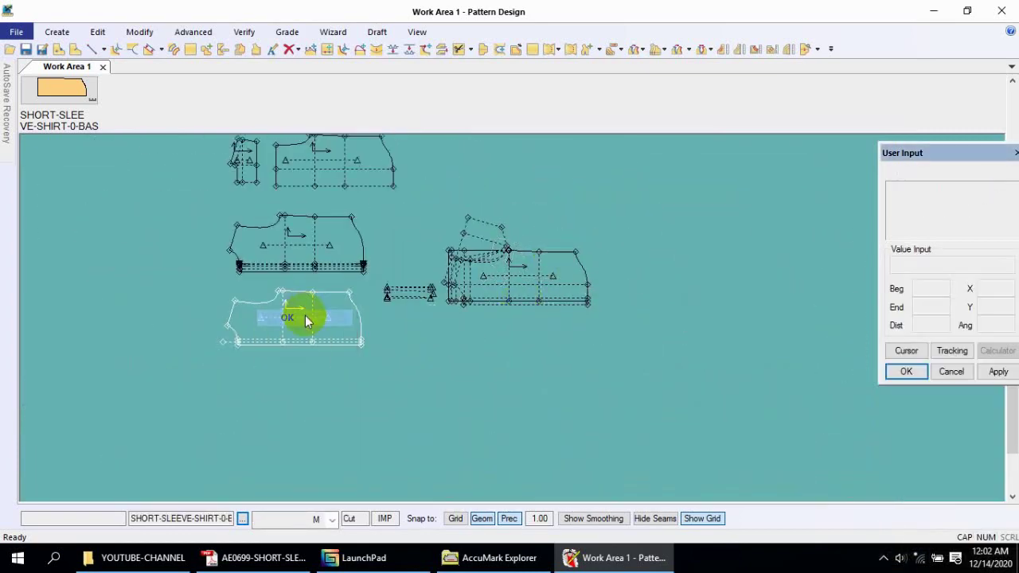
left_click(251, 327)
- Apply X intersection grading to a point and nudge the piece slightly lower-left
scroll(251, 327, "up", 3)
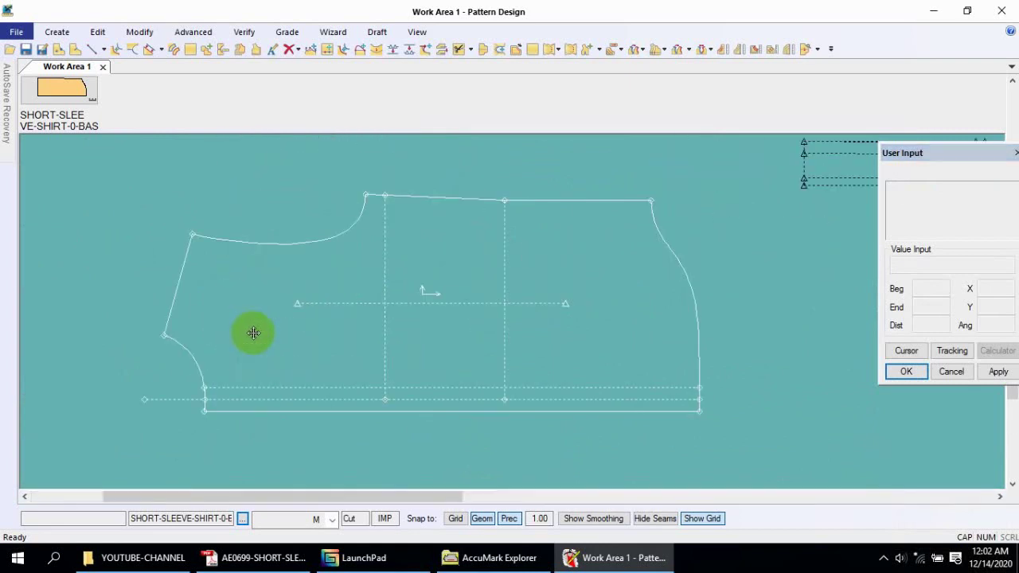
left_click(661, 49)
left_click(682, 67)
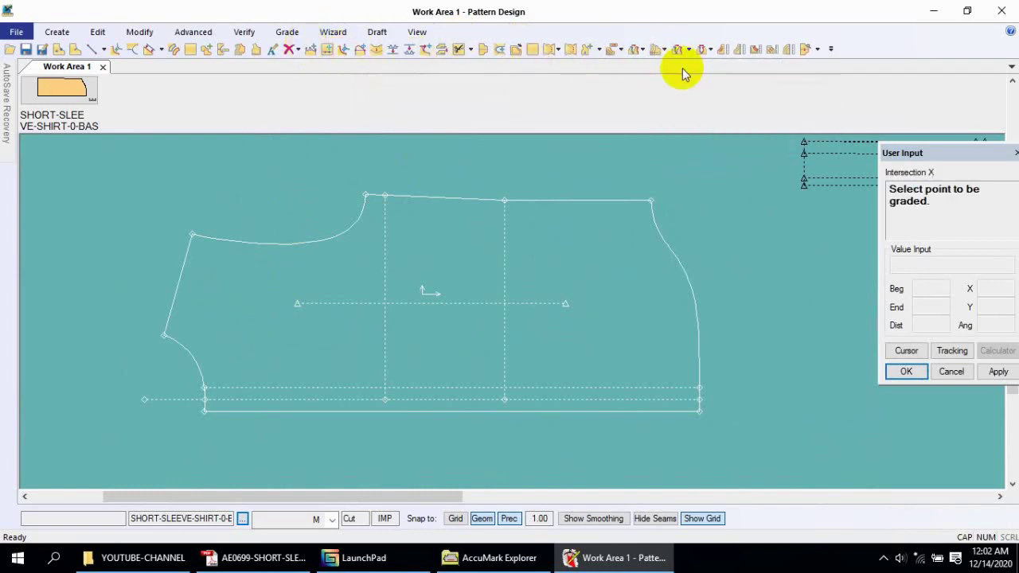
left_click(142, 396)
right_click(256, 331)
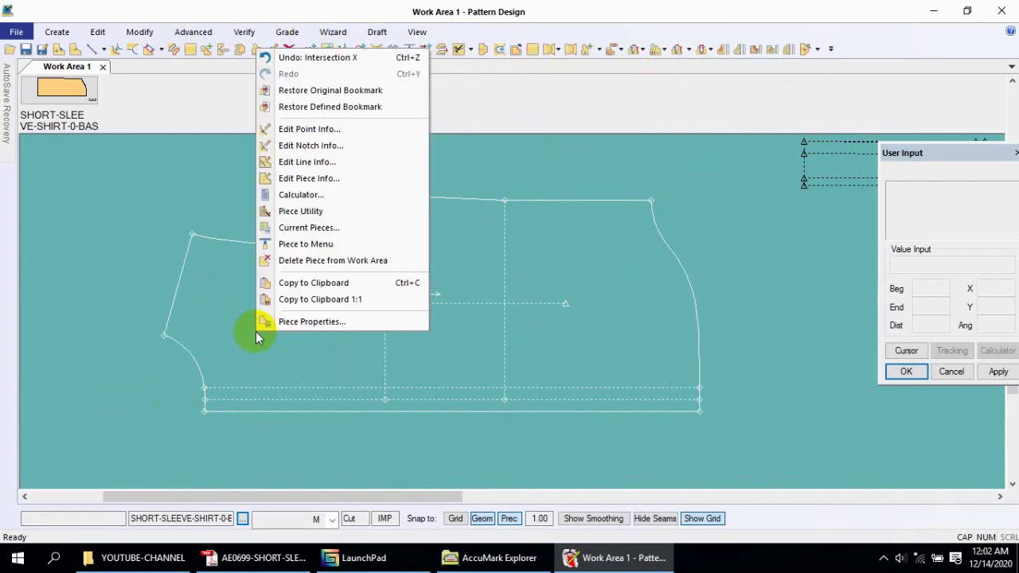
left_click(275, 322)
left_click(273, 364)
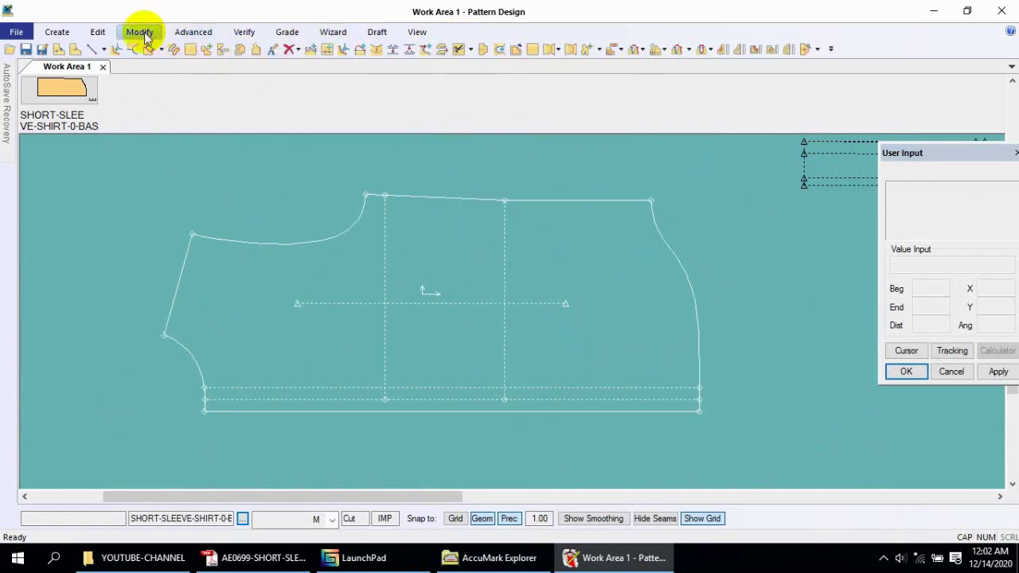
- Flip the traced front piece vertically so its banded edge runs along the top
left_click(140, 32)
left_click(632, 66)
left_click(484, 295)
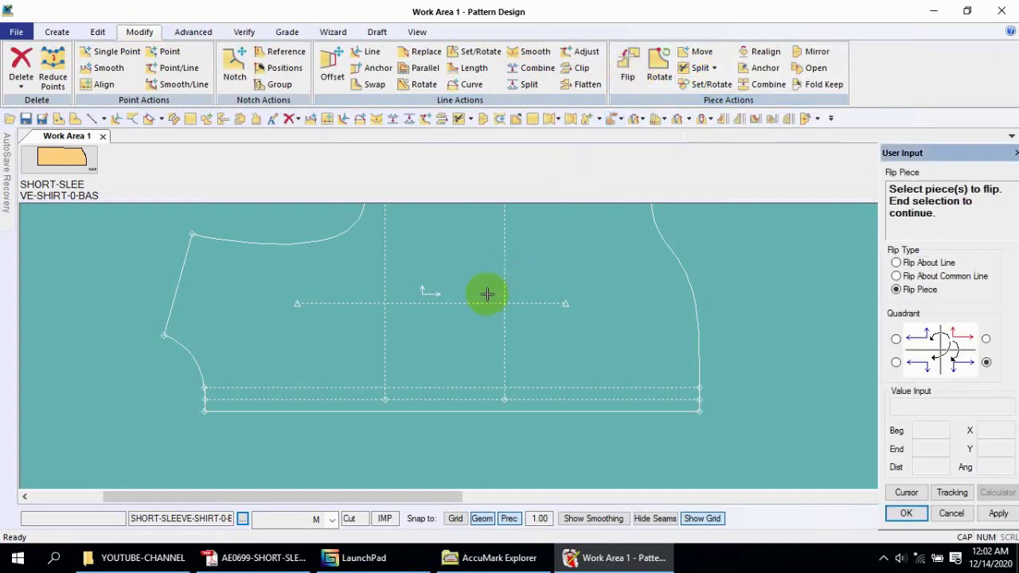
right_click(464, 314)
left_click(468, 298)
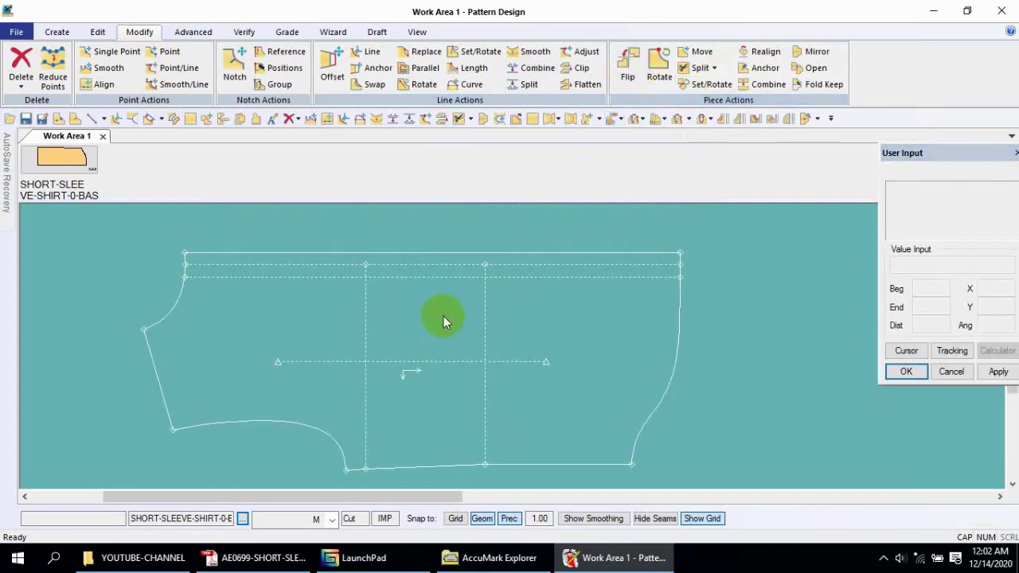
- Start Set/Rotate at the grain-line point with axis alignment off, then cancel it
left_click(706, 84)
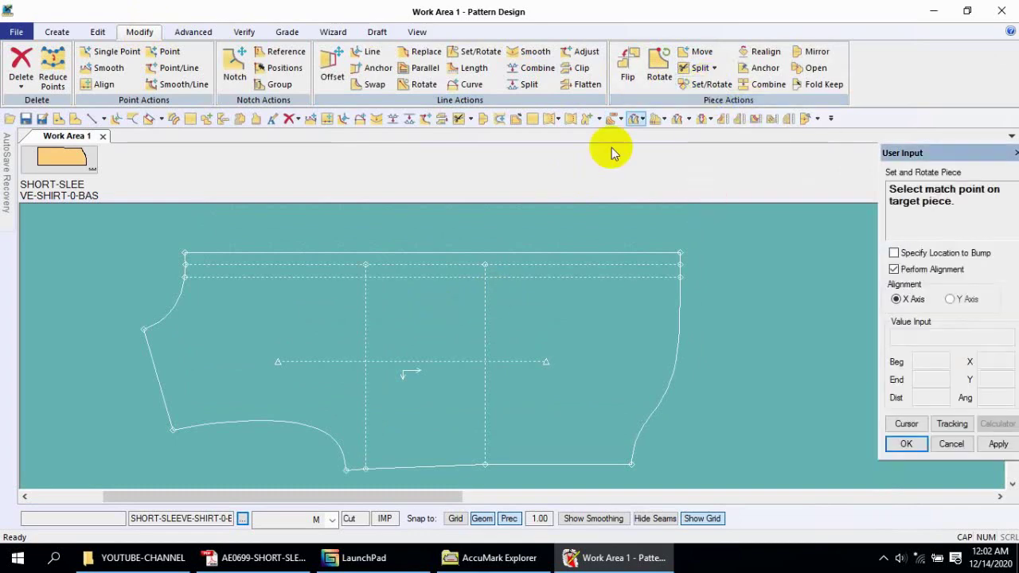
left_click(894, 269)
left_click(428, 360)
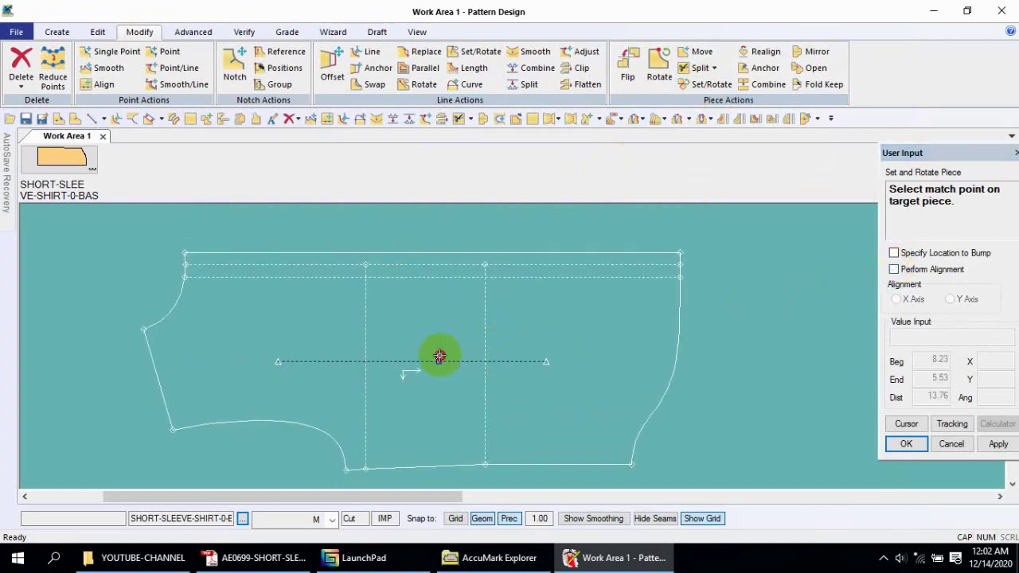
right_click(458, 341)
left_click(449, 357)
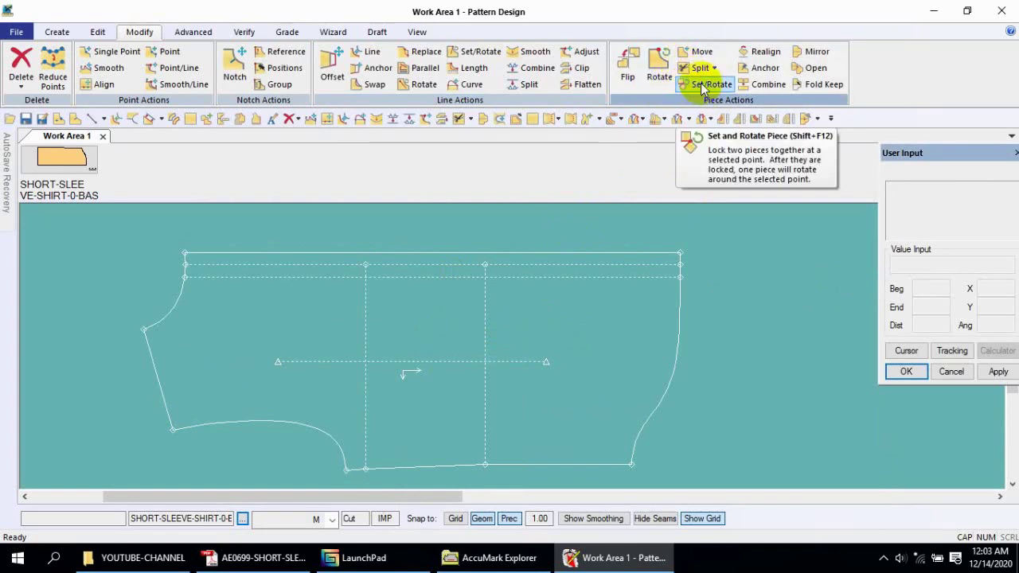
- Realign the flipped front piece's grain line to its new orientation
left_click(770, 56)
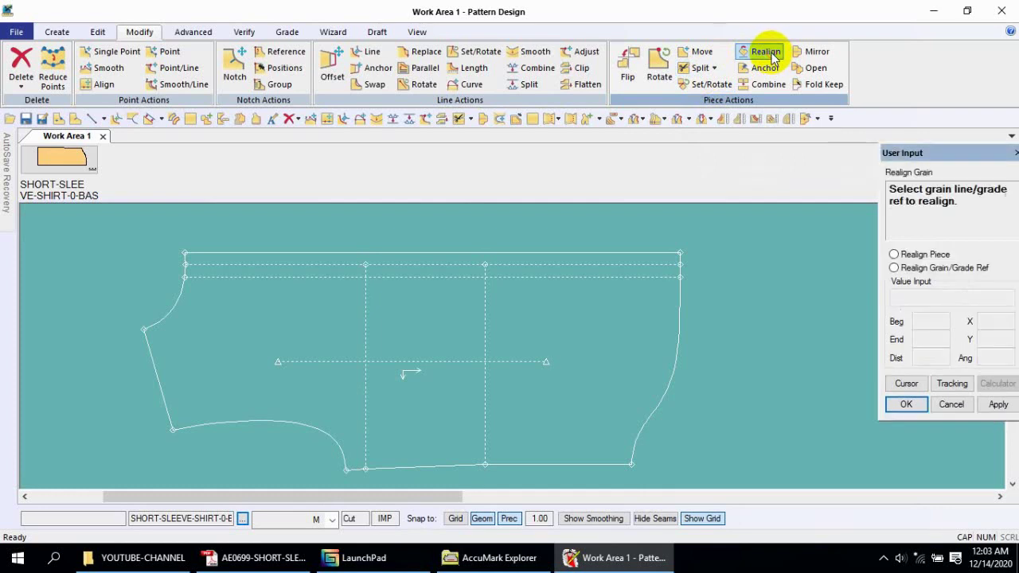
left_click(408, 355)
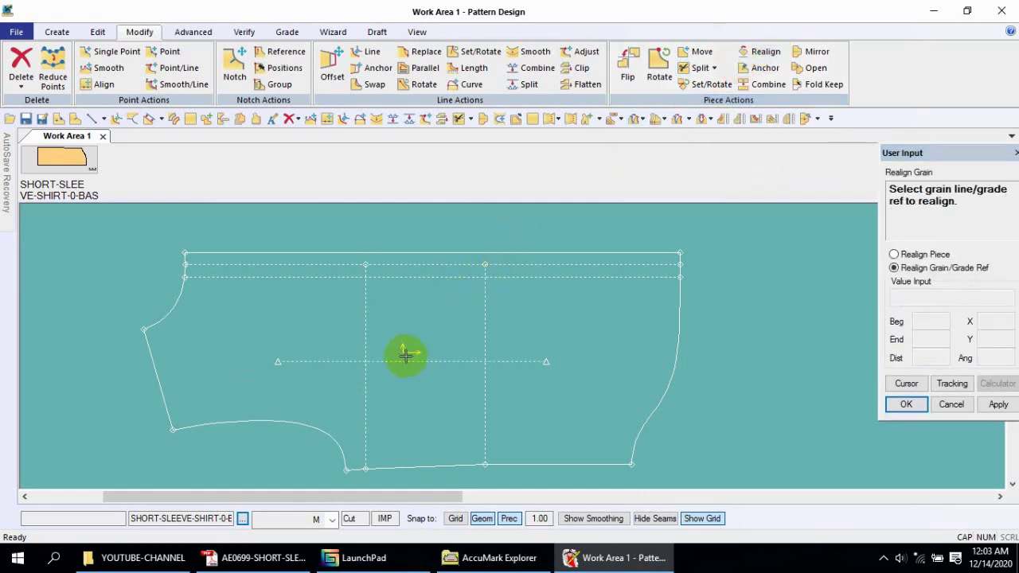
right_click(421, 313)
left_click(423, 312)
scroll(422, 306, "down", 3)
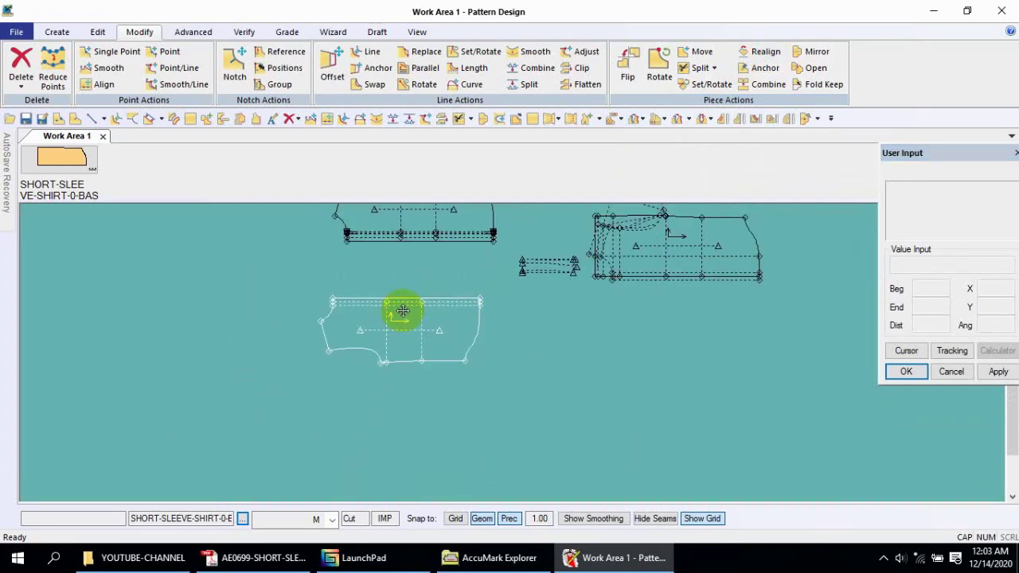
scroll(351, 407, "down", 3)
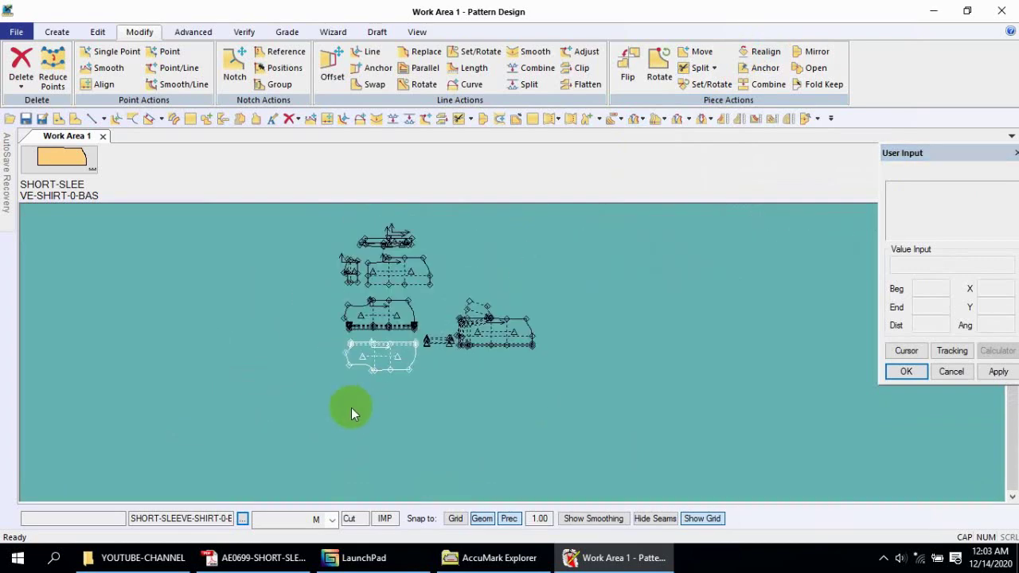
scroll(409, 309, "up", 3)
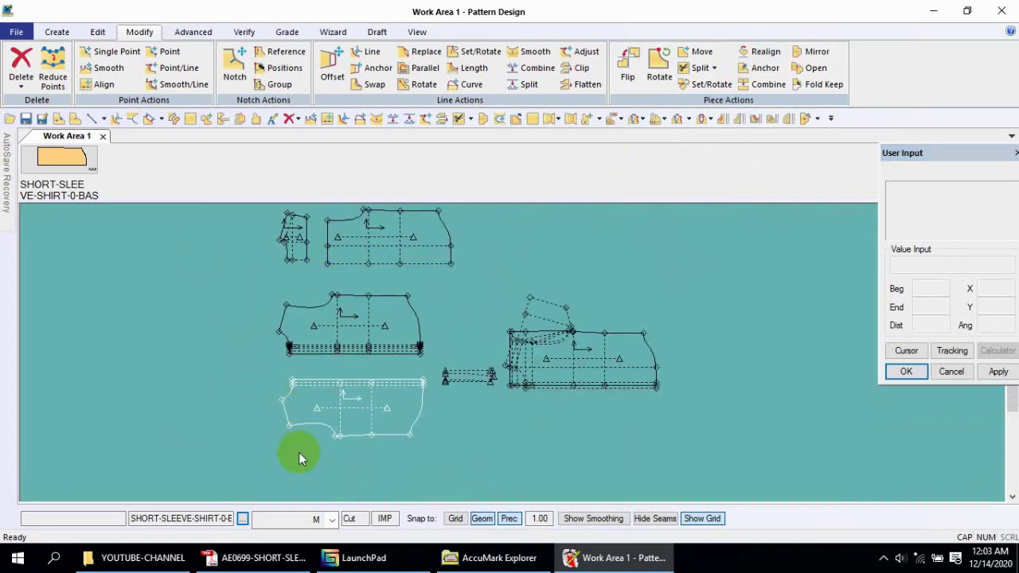
scroll(303, 445, "up", 3)
scroll(256, 395, "down", 2)
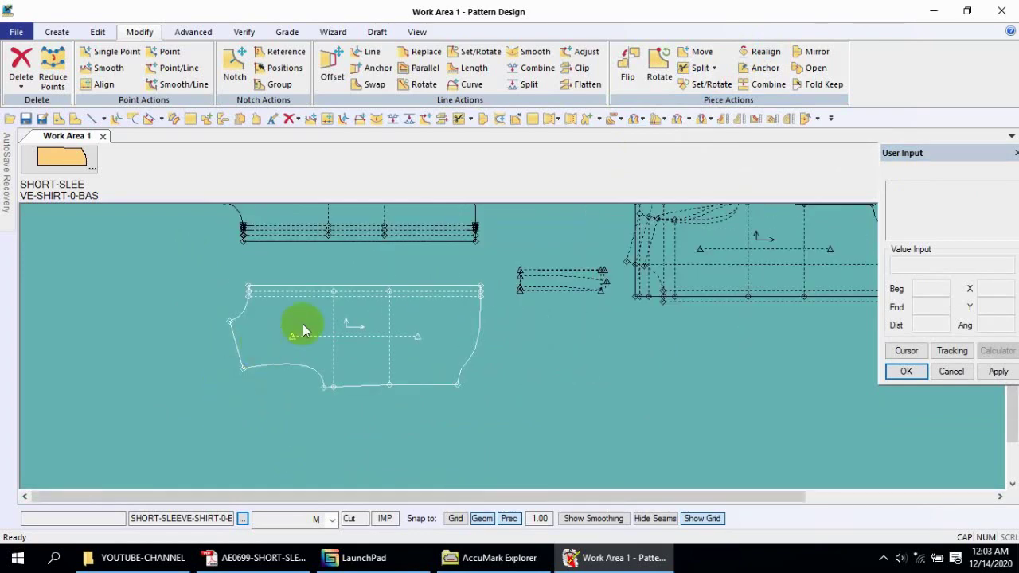
- Reselect the flipped front piece and minimize the ribbon
left_click(329, 229)
left_click(340, 348)
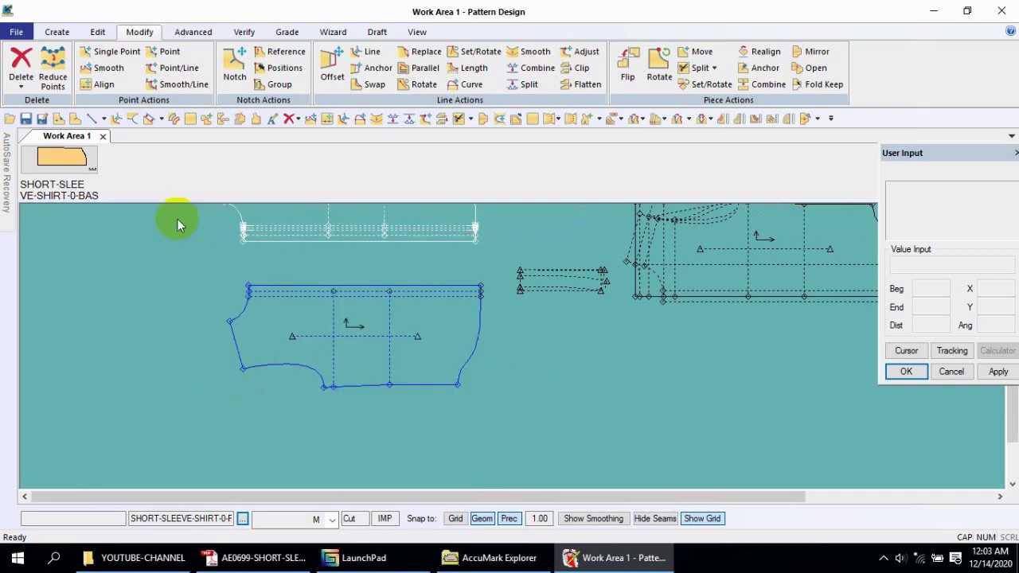
right_click(880, 84)
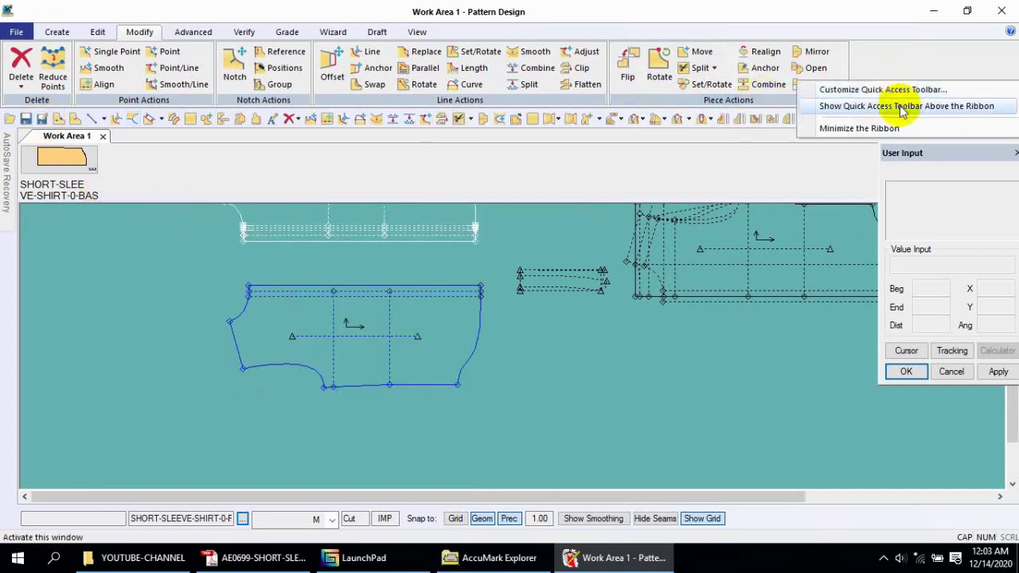
left_click(873, 127)
- Save the front piece as SHORT-SLEEVE-SHIRT-0-FRONT-RT with category FRONT-RT
left_click(42, 48)
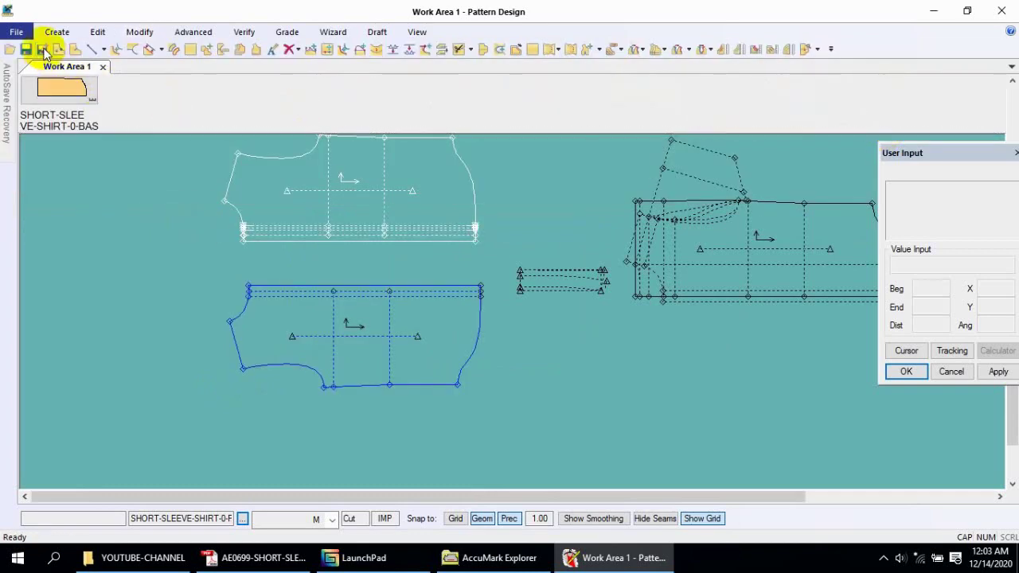
left_click(323, 321)
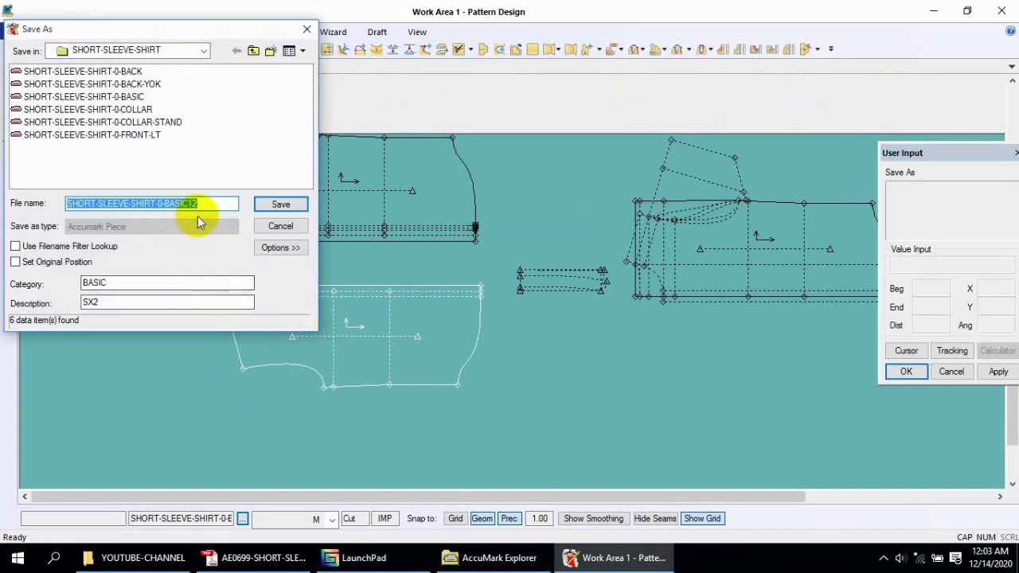
left_click(205, 206)
type("FRONT-RT")
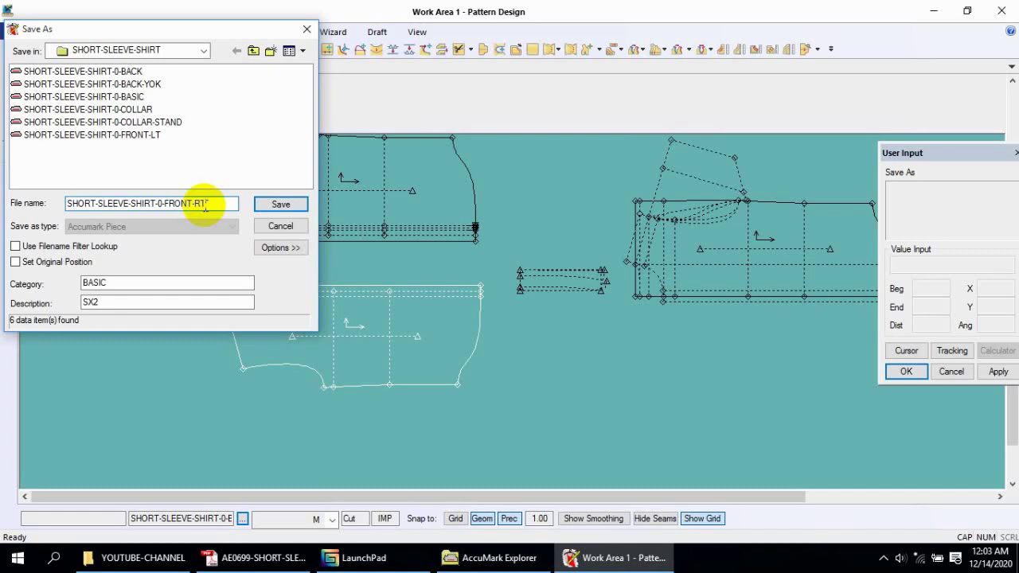
left_click_drag(209, 204, 164, 204)
key("ctrl+c")
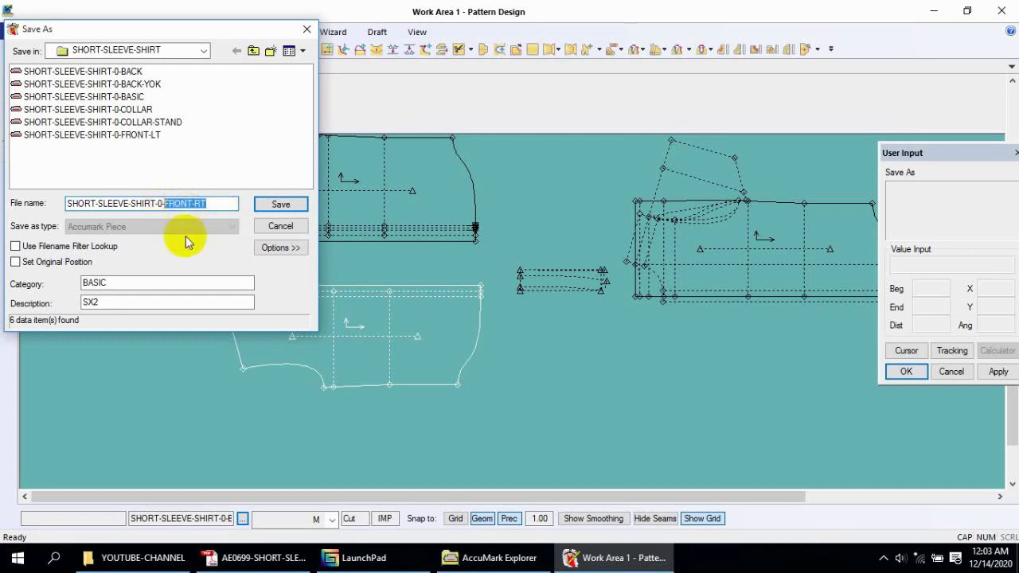
left_click(141, 282)
key("ctrl+v")
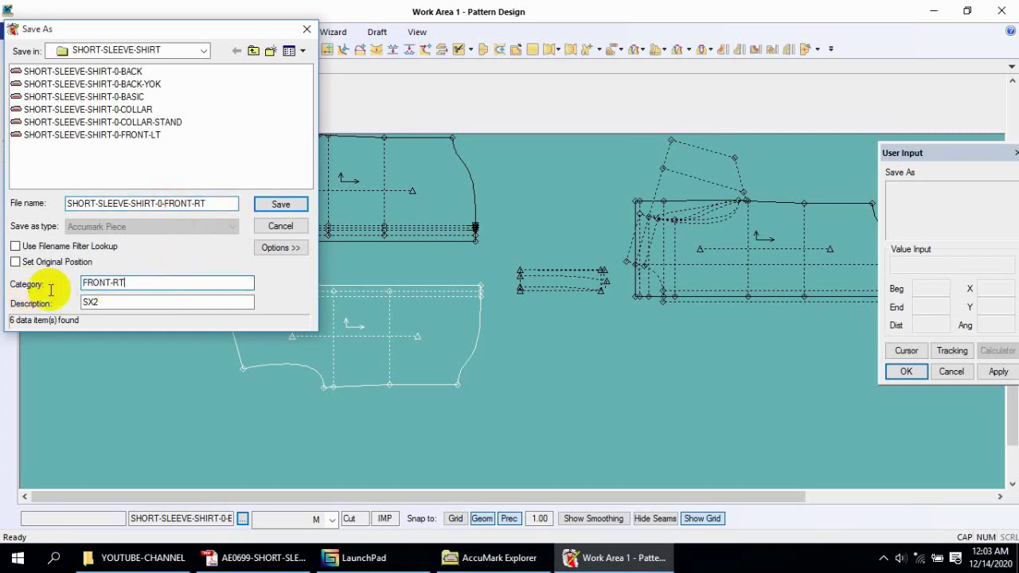
- Change the description from SX2 to SX1 and save, reassigning duplicate point ids
double_click(129, 301)
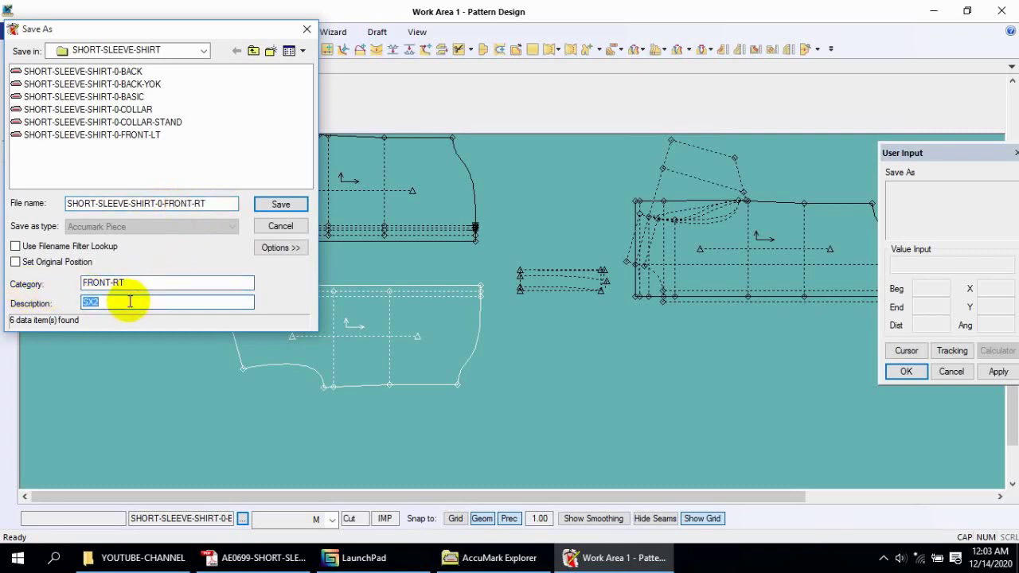
left_click(127, 304)
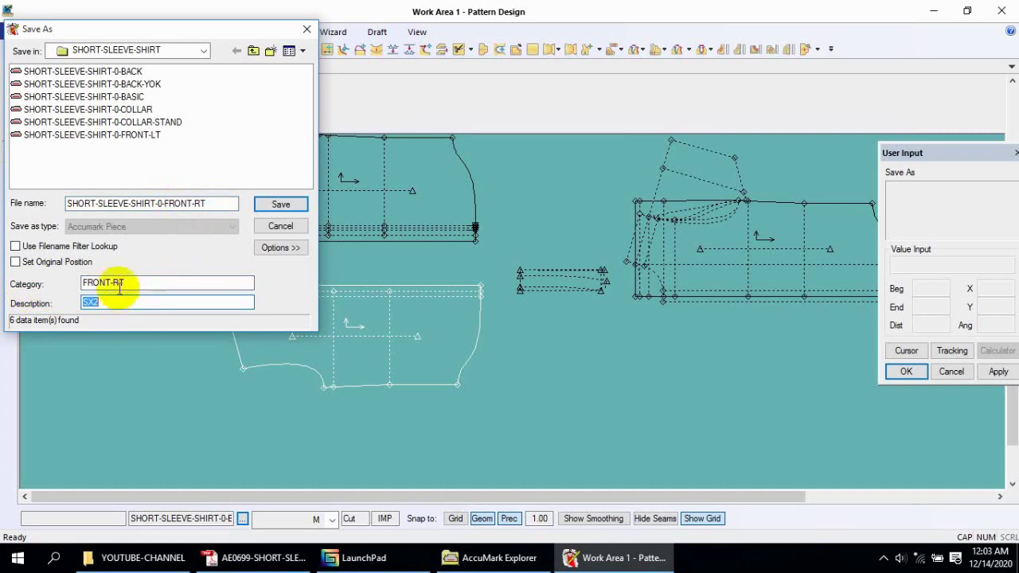
left_click(94, 303)
type("1")
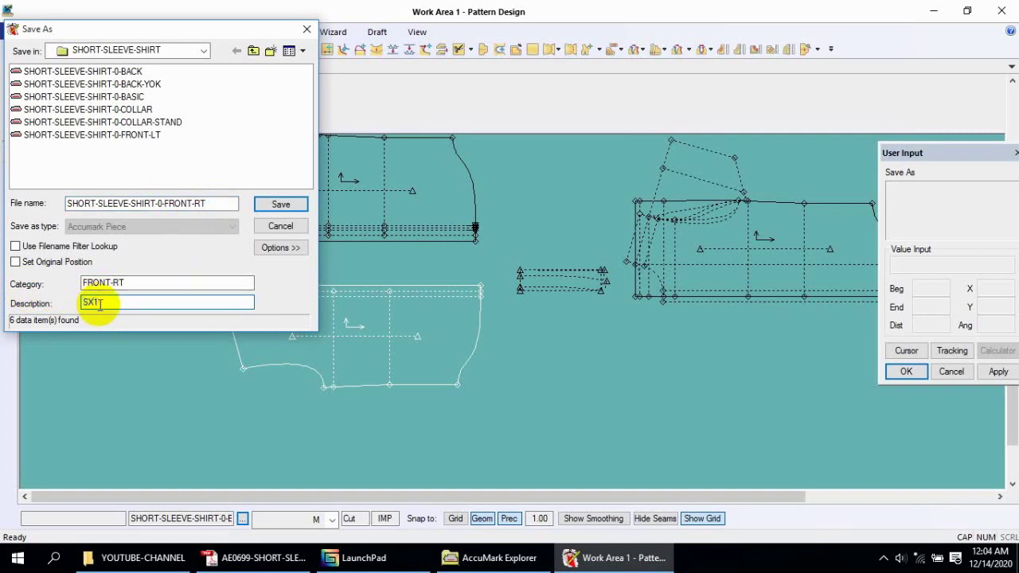
left_click(272, 205)
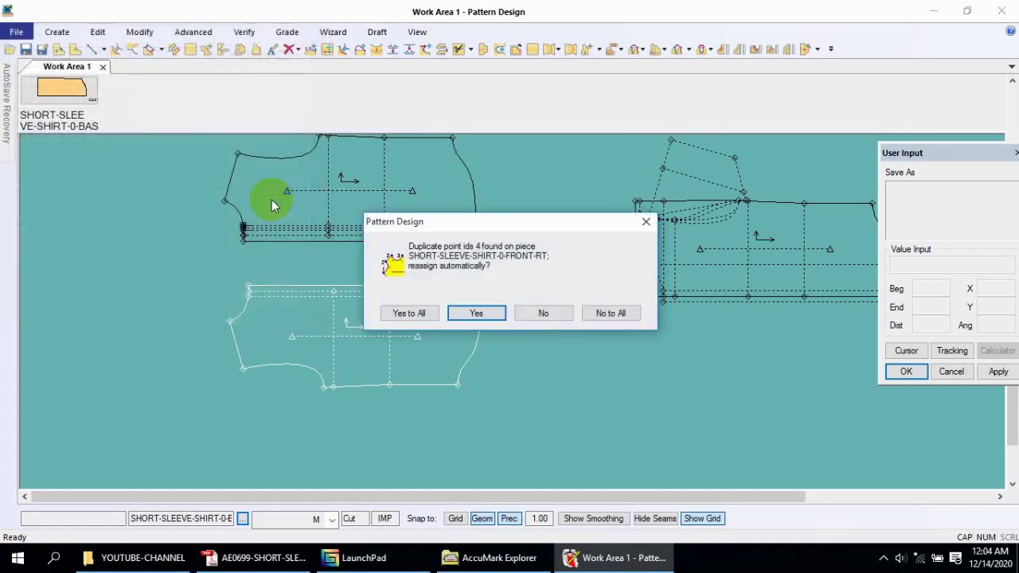
left_click(401, 312)
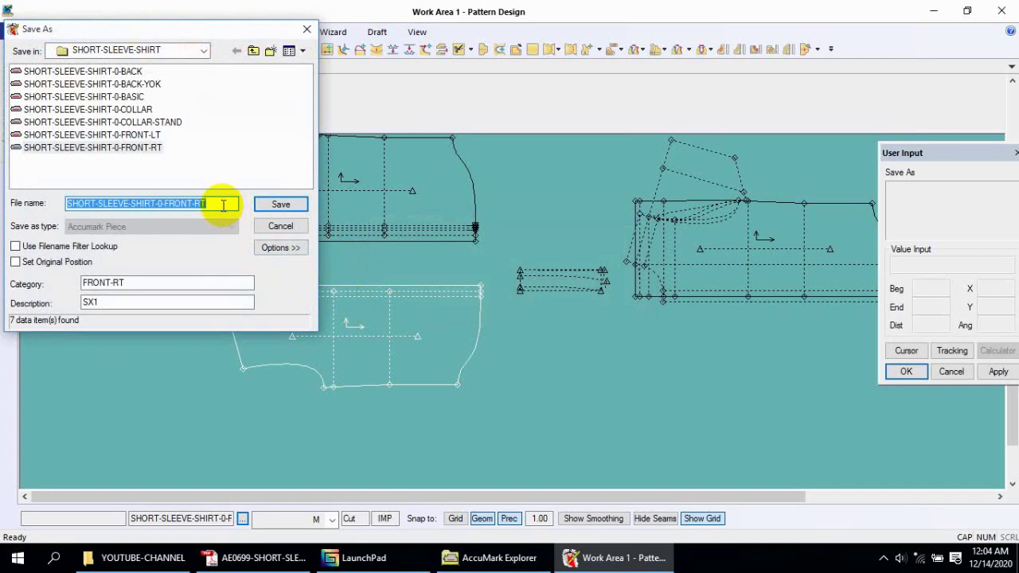
left_click(280, 205)
- Confirm overwriting the saved piece and move the upper piece to a new position
left_click(254, 223)
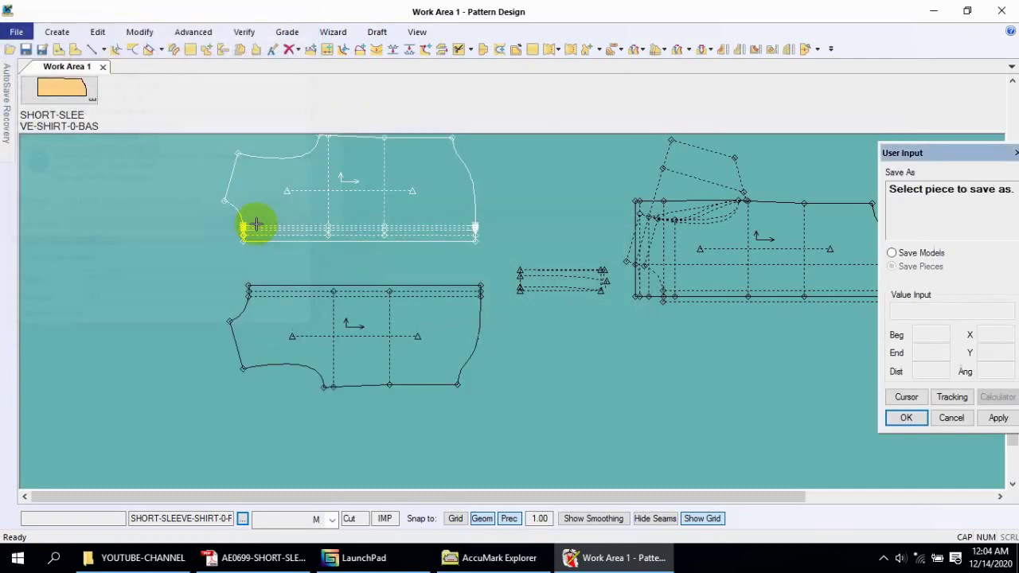
left_click(258, 227)
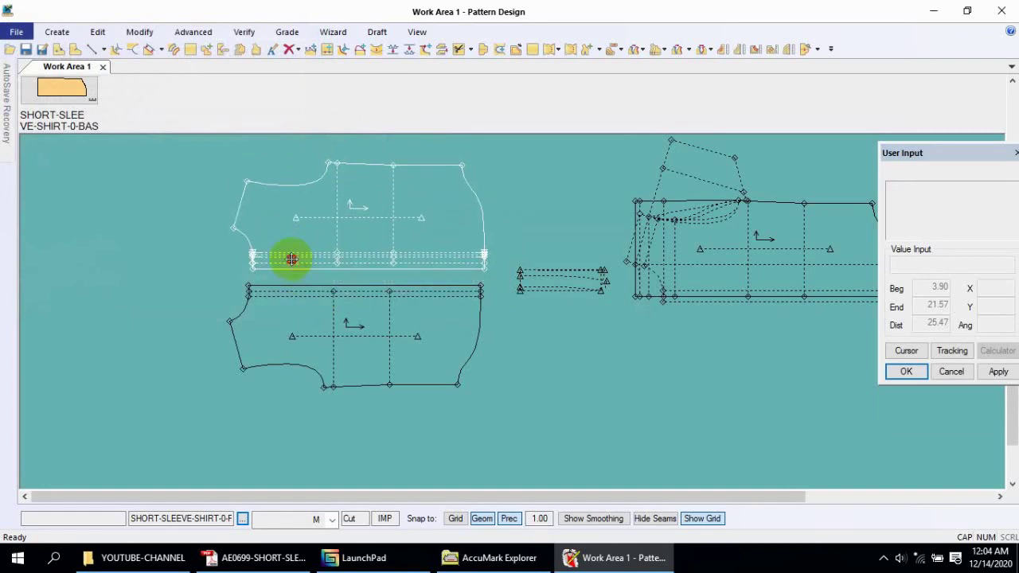
scroll(430, 405, "down", 2)
scroll(448, 336, "up", 2)
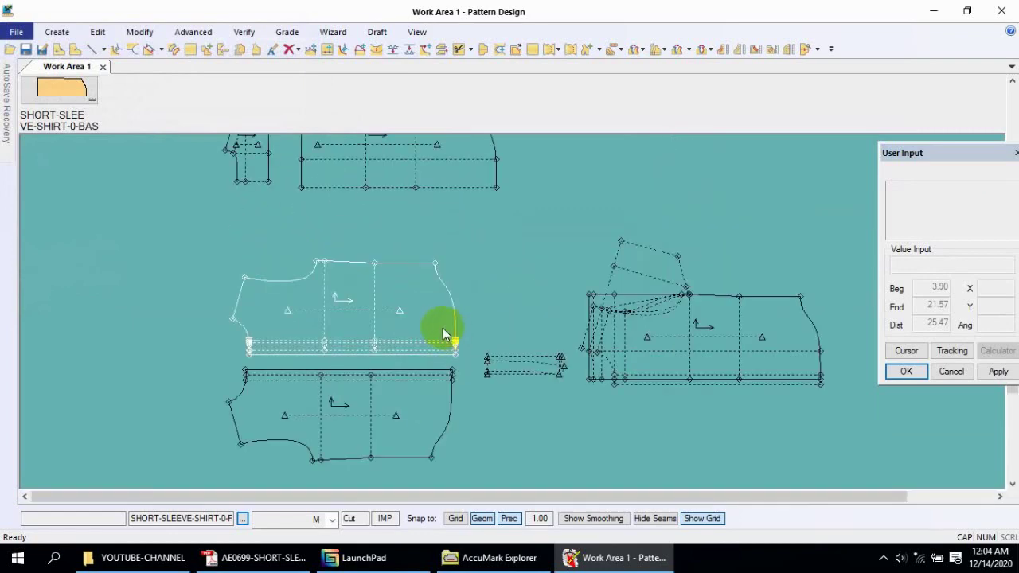
scroll(469, 355, "down", 1)
left_click(477, 355)
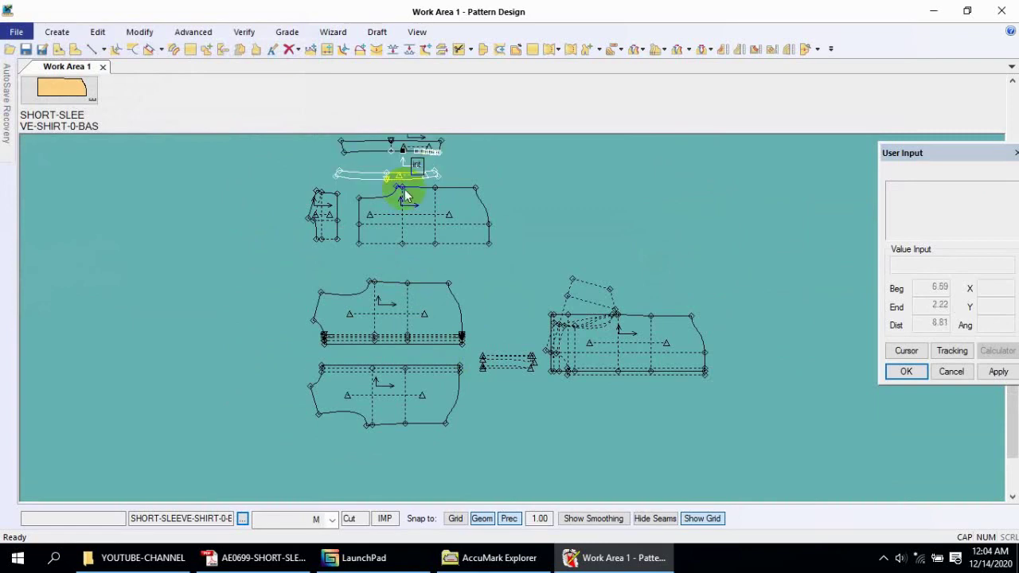
scroll(727, 343, "up", 2)
scroll(431, 222, "up", 2)
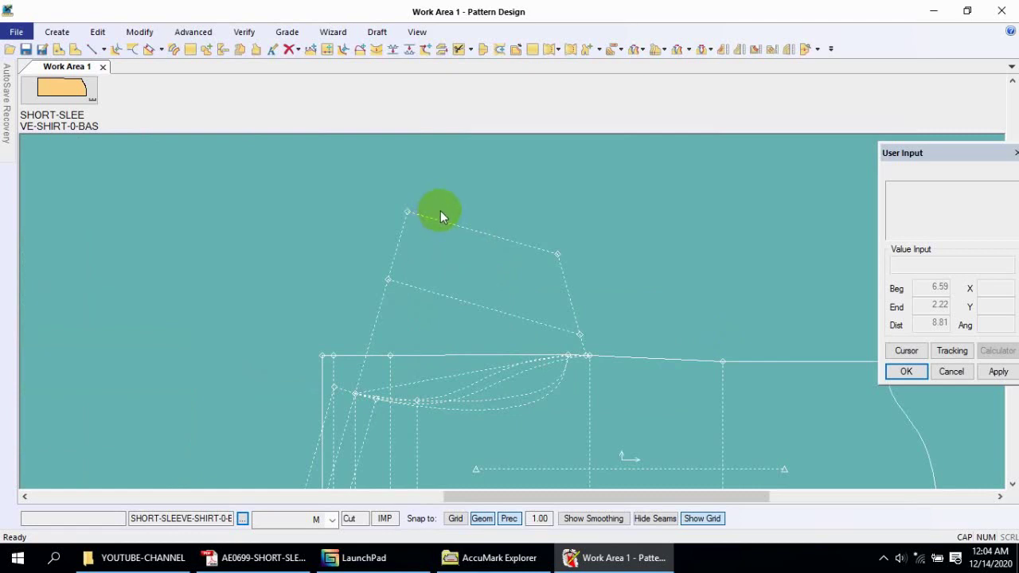
- Select the sleeve cap curve and short side line for mirroring
left_click(144, 48)
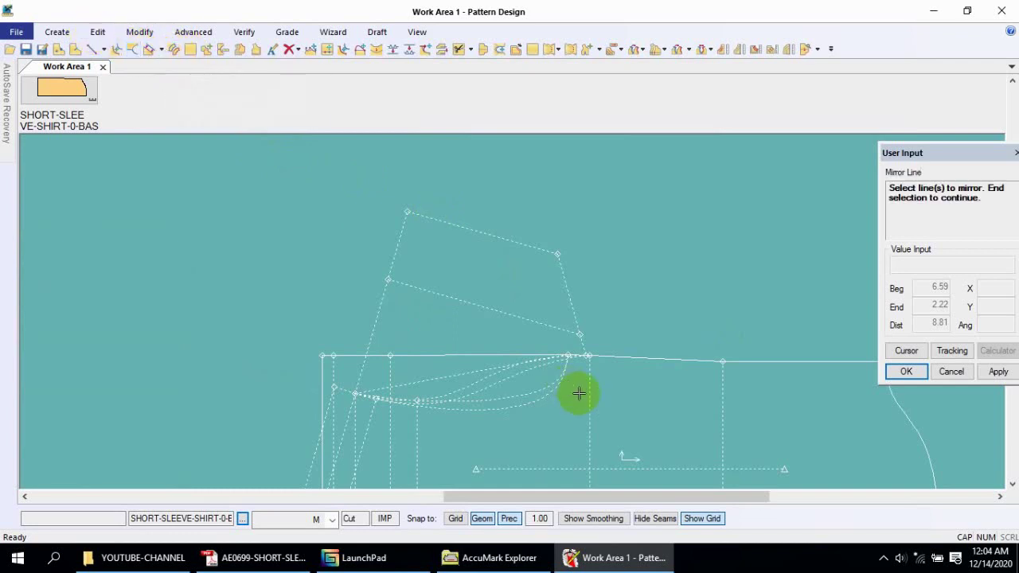
left_click(524, 373)
left_click(582, 344)
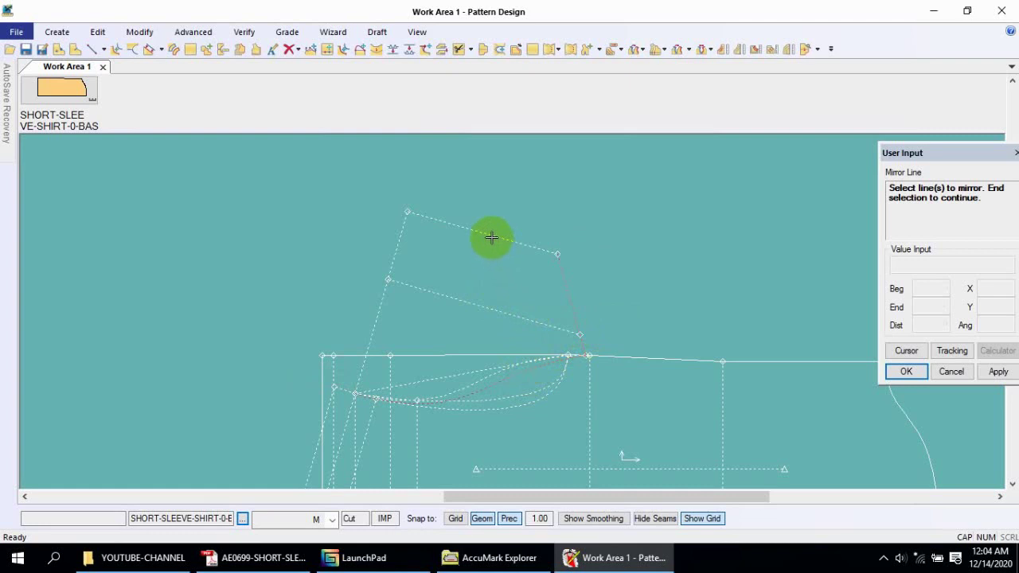
right_click(425, 289)
right_click(452, 279)
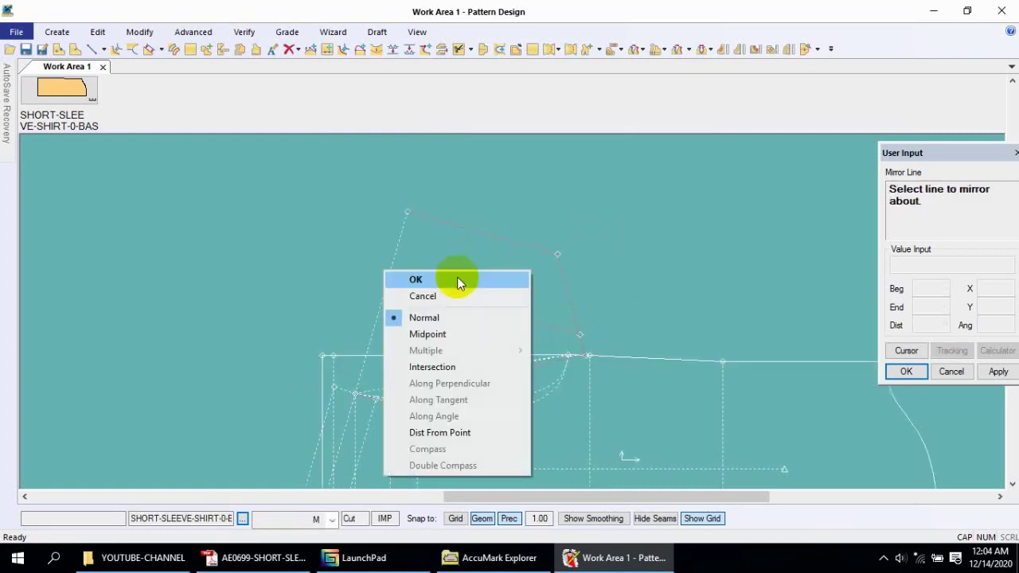
left_click(410, 294)
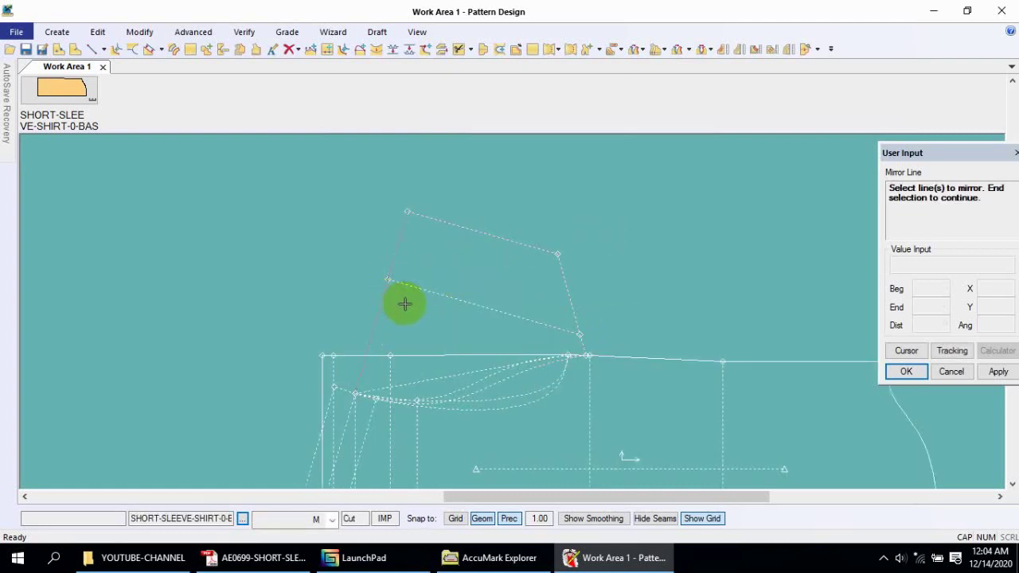
- Mirror the cap curve and side line across the sleeve centre line
right_click(404, 306)
left_click(387, 303)
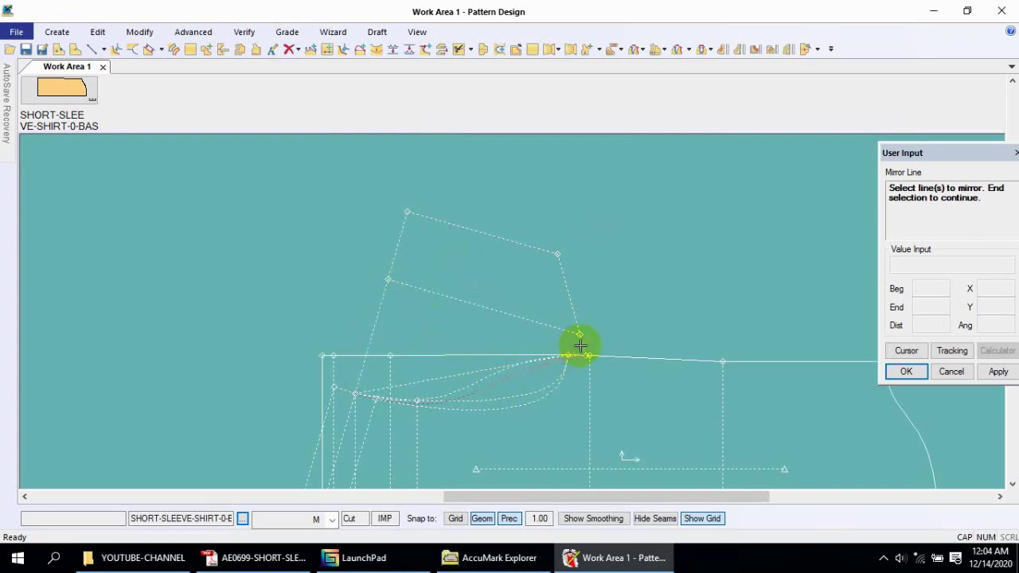
right_click(518, 260)
left_click(518, 260)
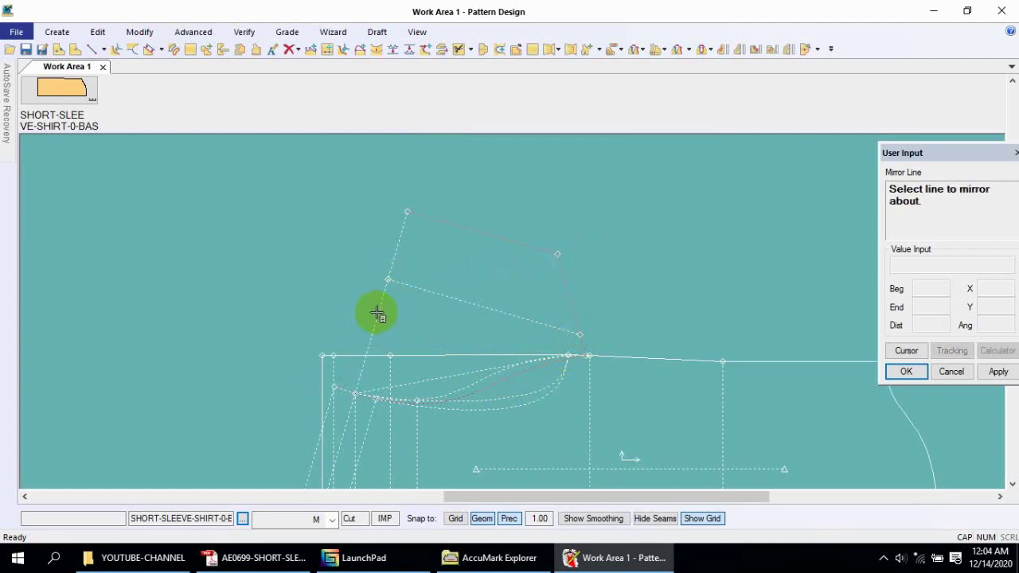
left_click(377, 313)
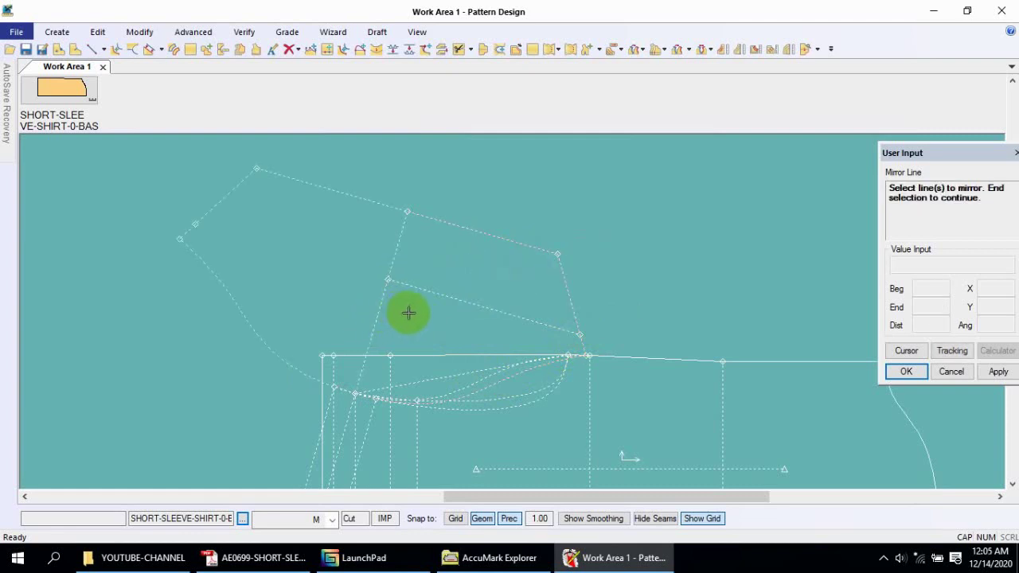
left_click(408, 317)
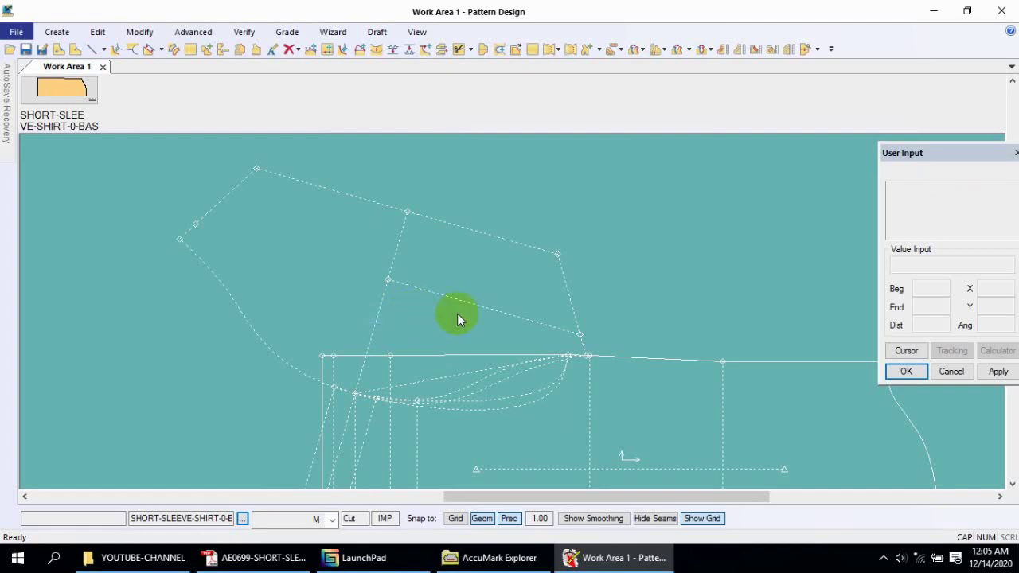
scroll(689, 358, "down", 1)
scroll(499, 347, "up", 2)
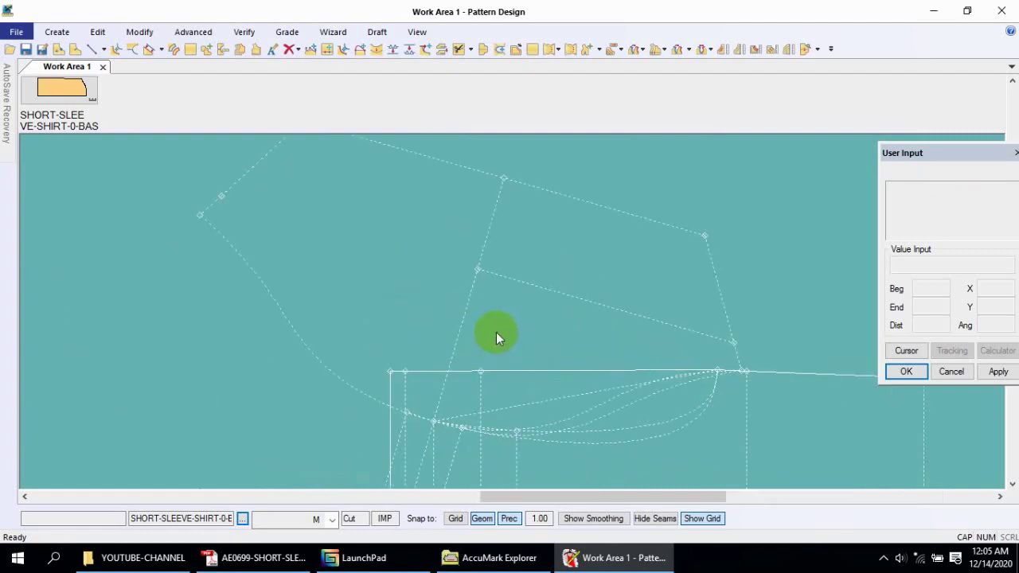
scroll(510, 330, "down", 1)
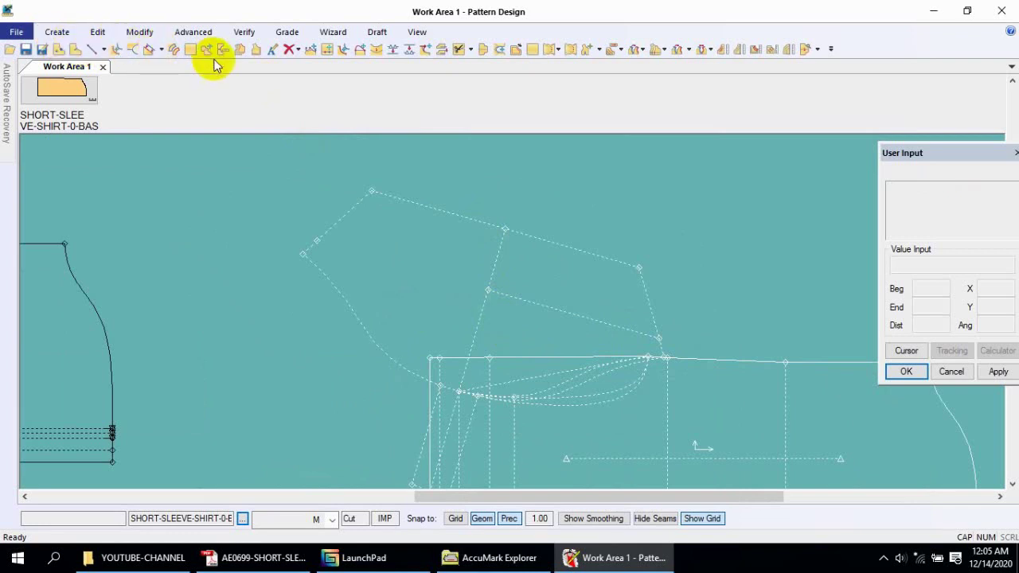
left_click(173, 49)
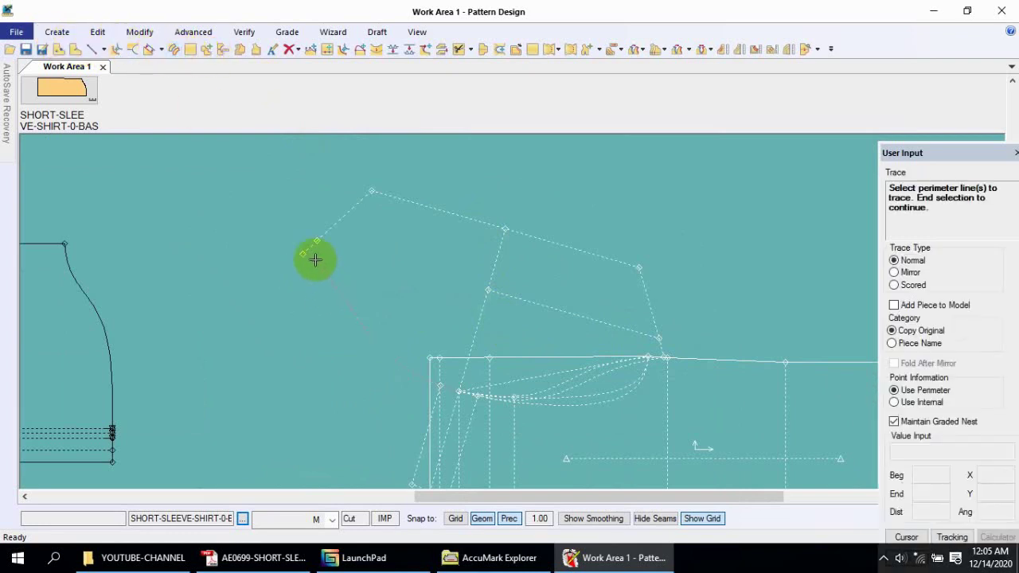
- Trace the sleeve perimeter into piece SHORT-SLEEVE-SHIRT-0-BASIC, skipping internal lines, and place it
left_click(328, 232)
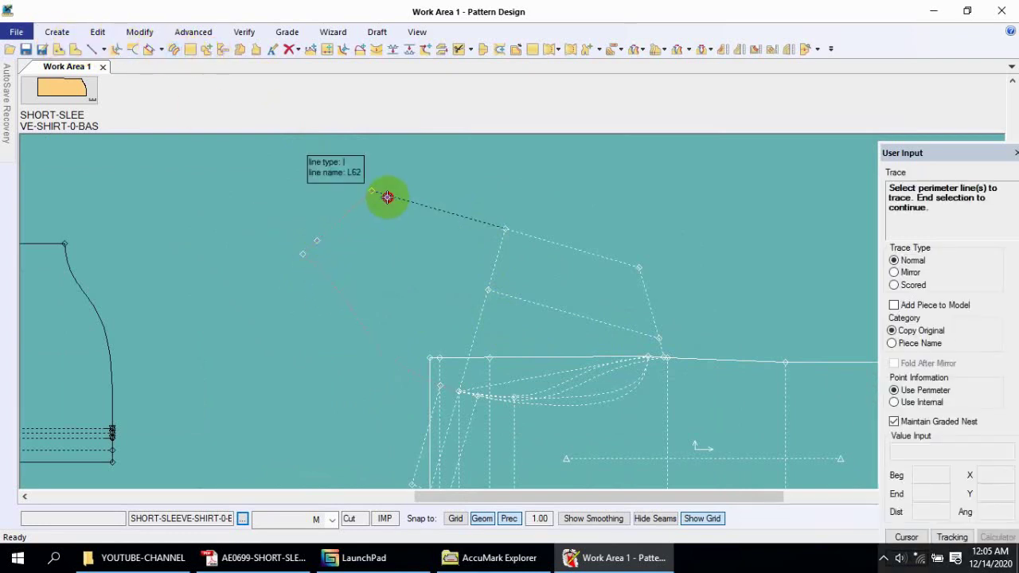
left_click(387, 198)
left_click(643, 287)
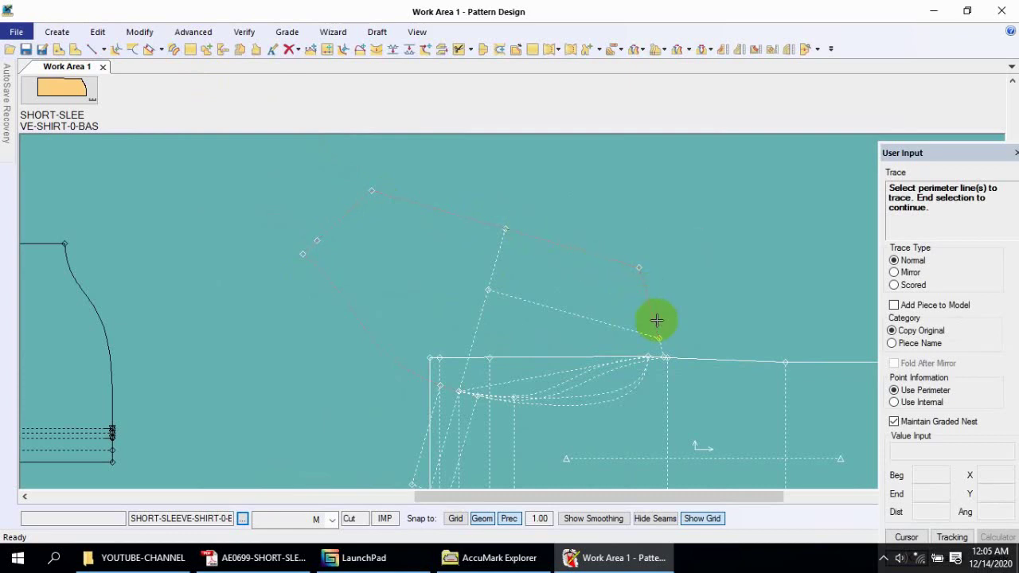
left_click(645, 351)
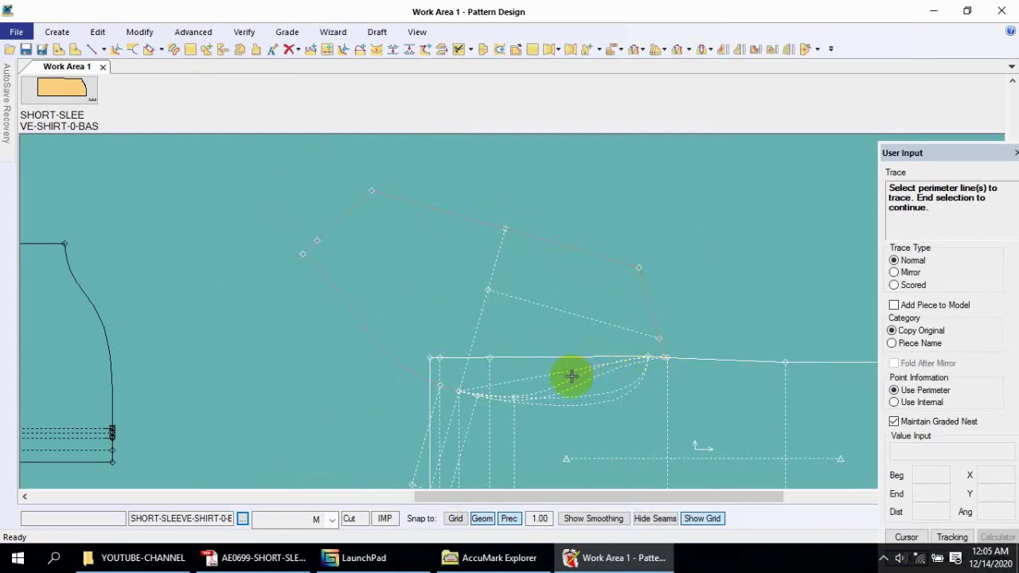
right_click(510, 324)
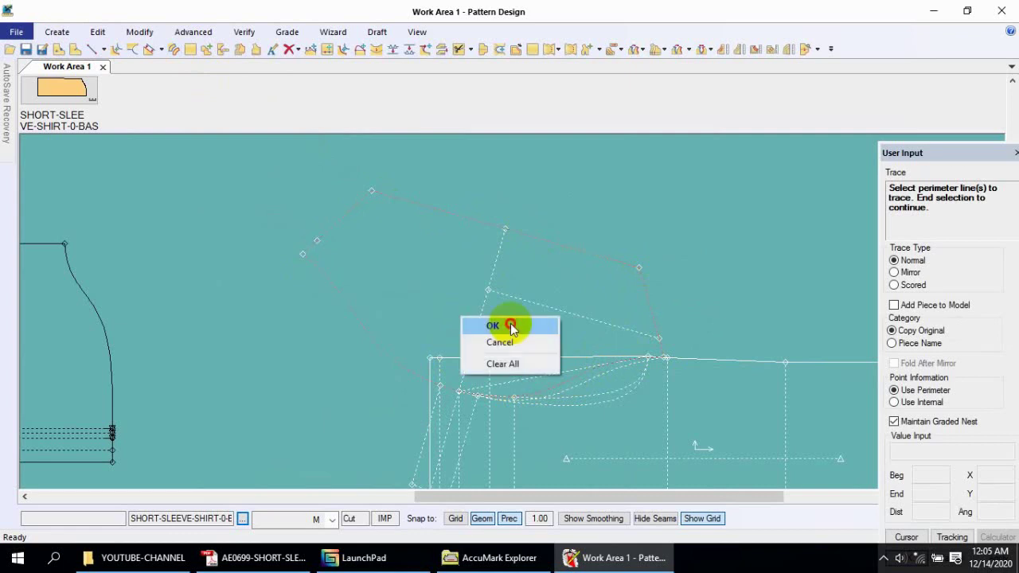
left_click(511, 325)
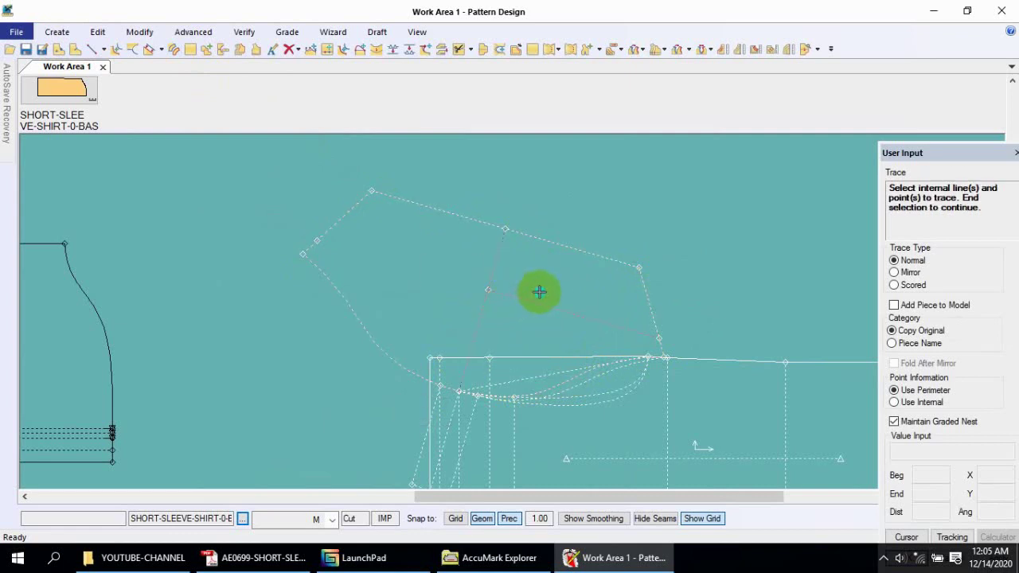
right_click(714, 300)
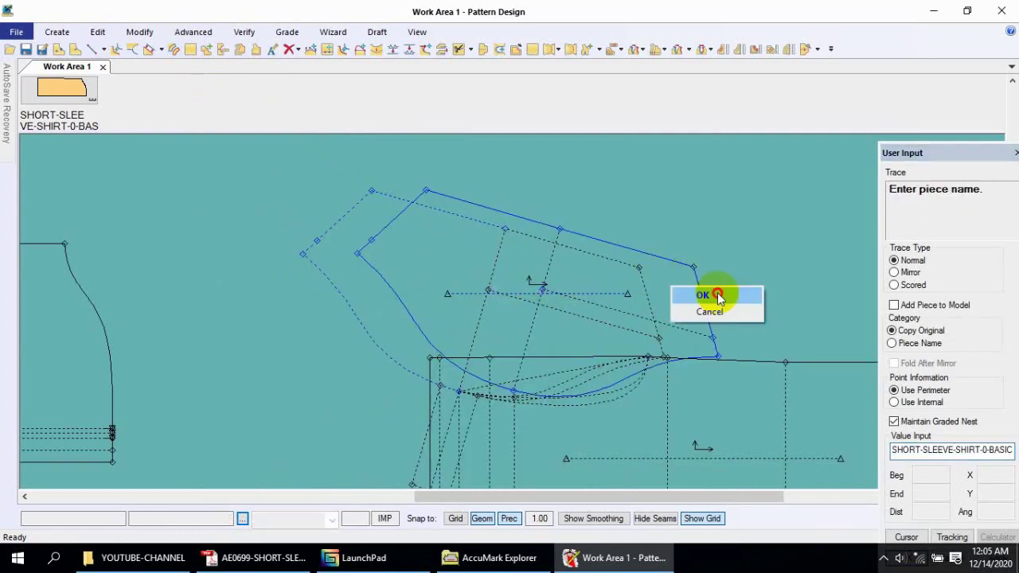
left_click(718, 296)
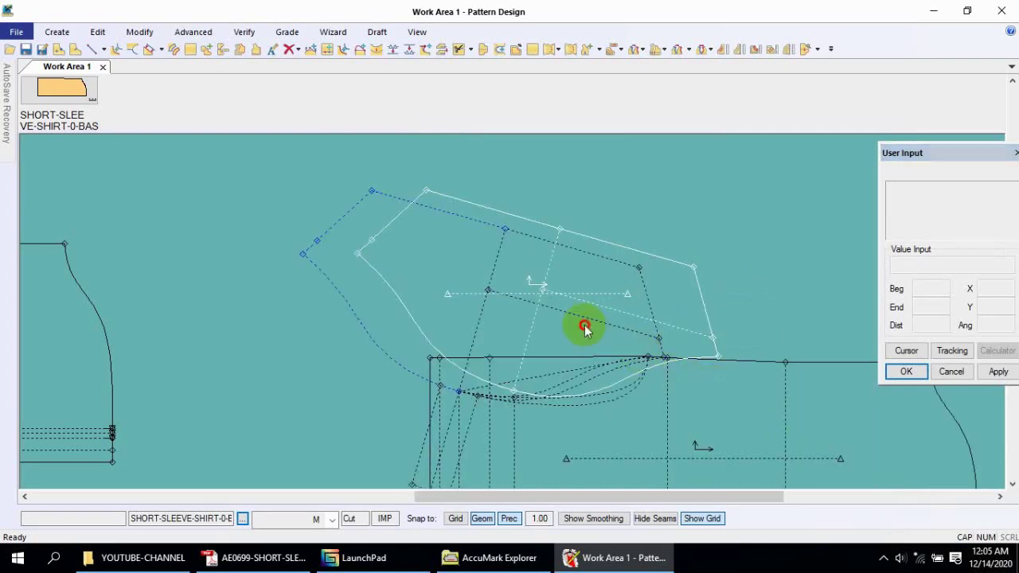
scroll(865, 405, "down", 3)
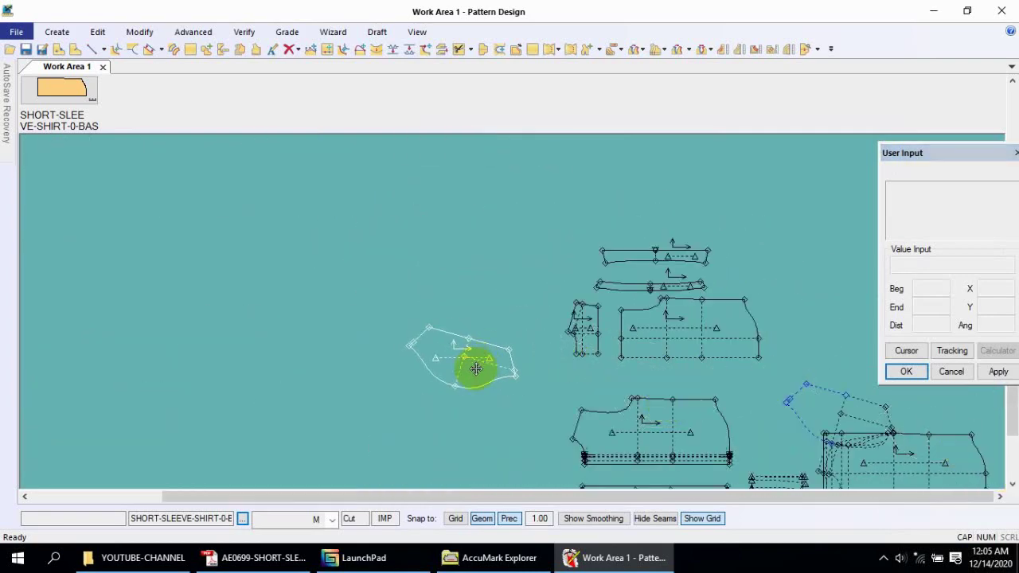
scroll(515, 445, "up", 3)
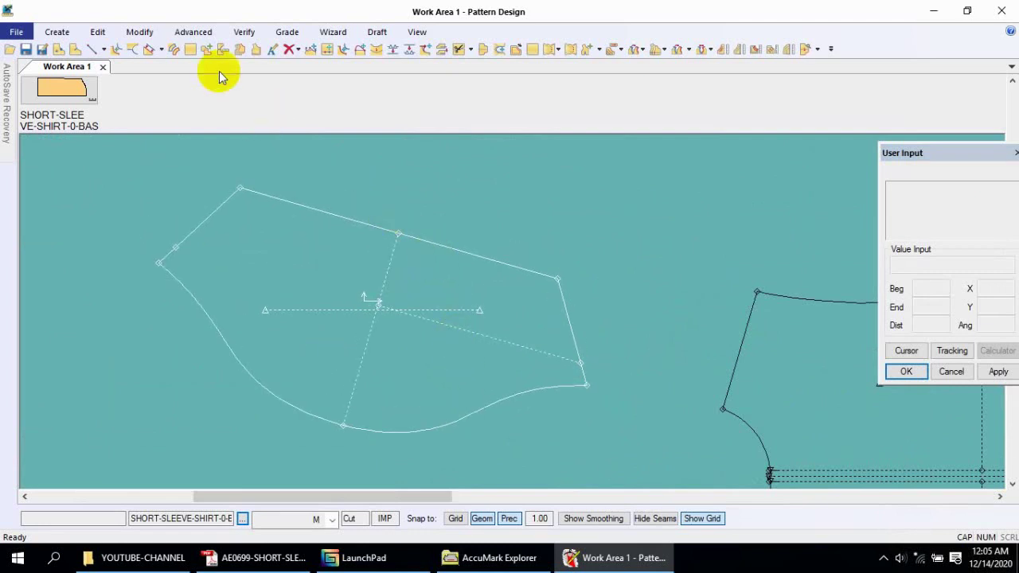
- Start Set and Rotate on the sleeve with X-axis alignment toggled
left_click(195, 36)
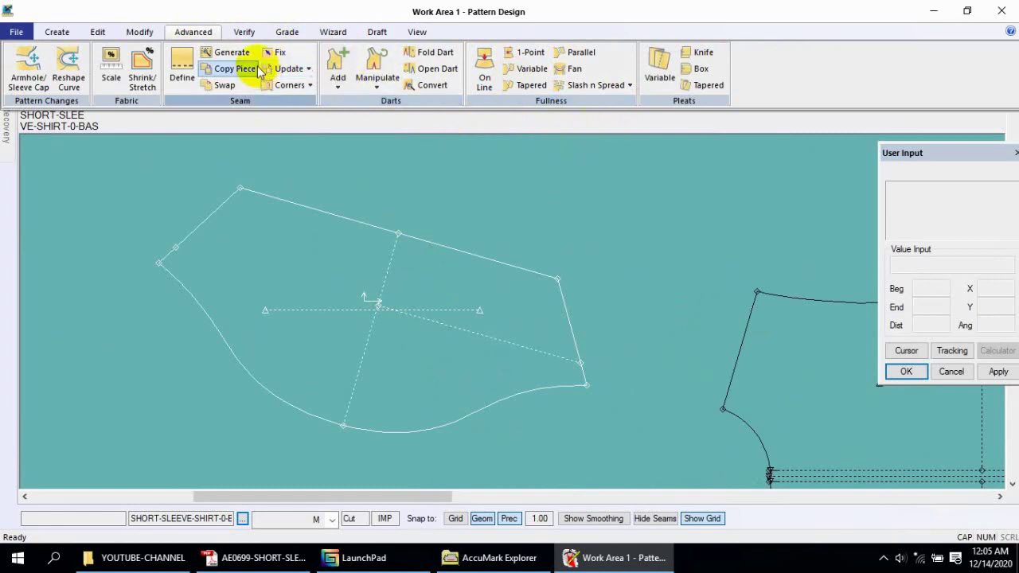
left_click(141, 31)
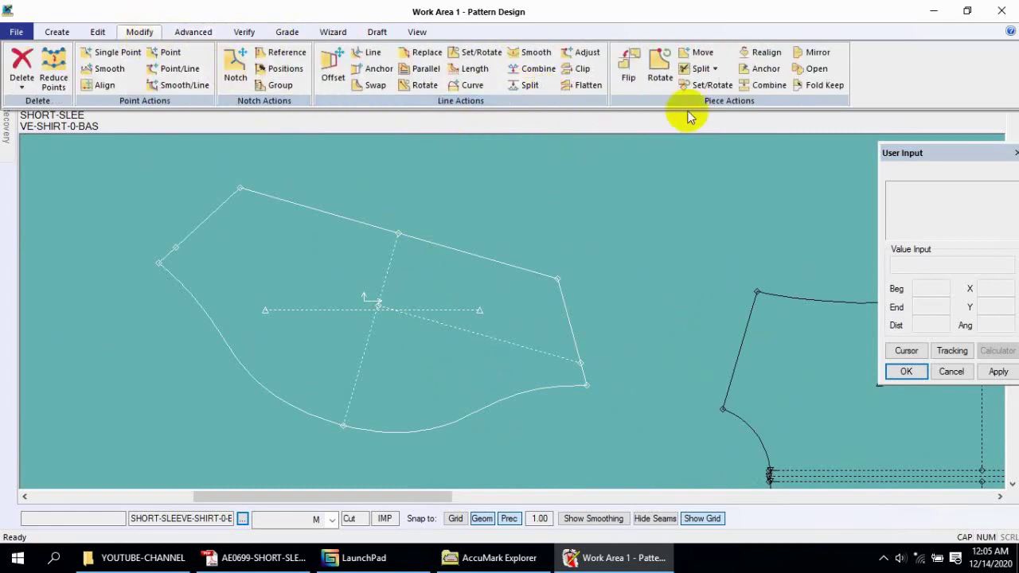
left_click(707, 85)
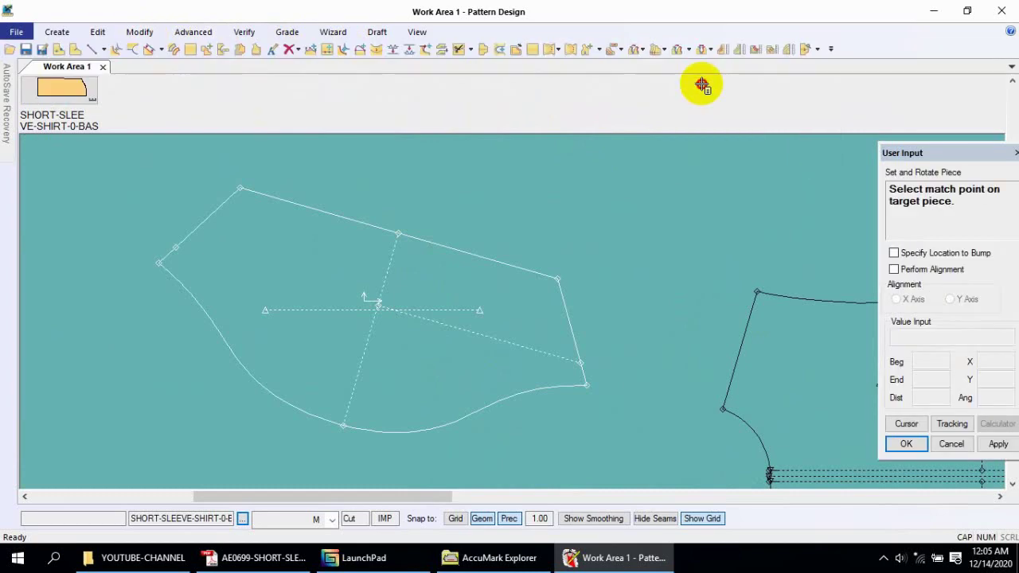
left_click(904, 271)
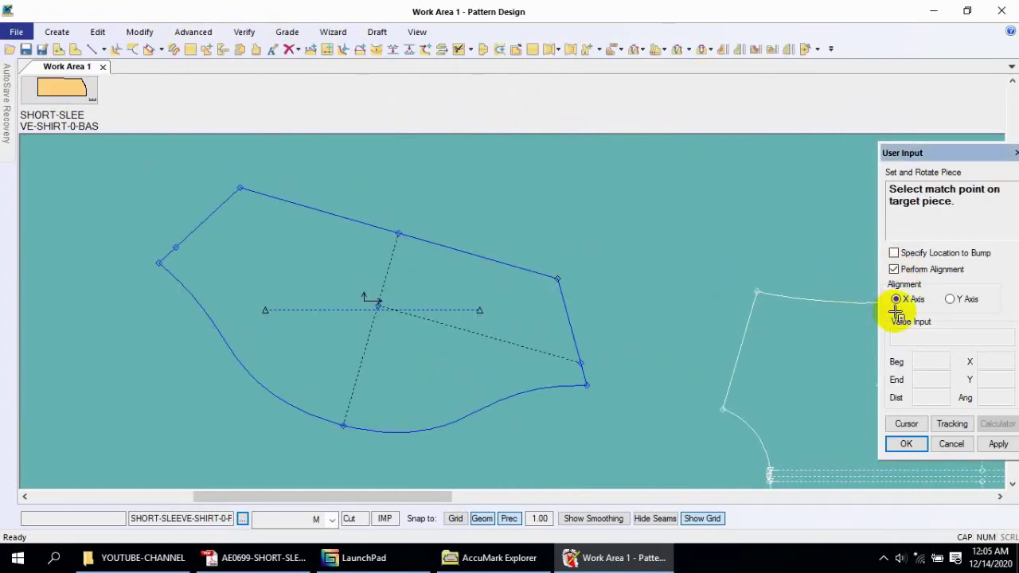
left_click(393, 341)
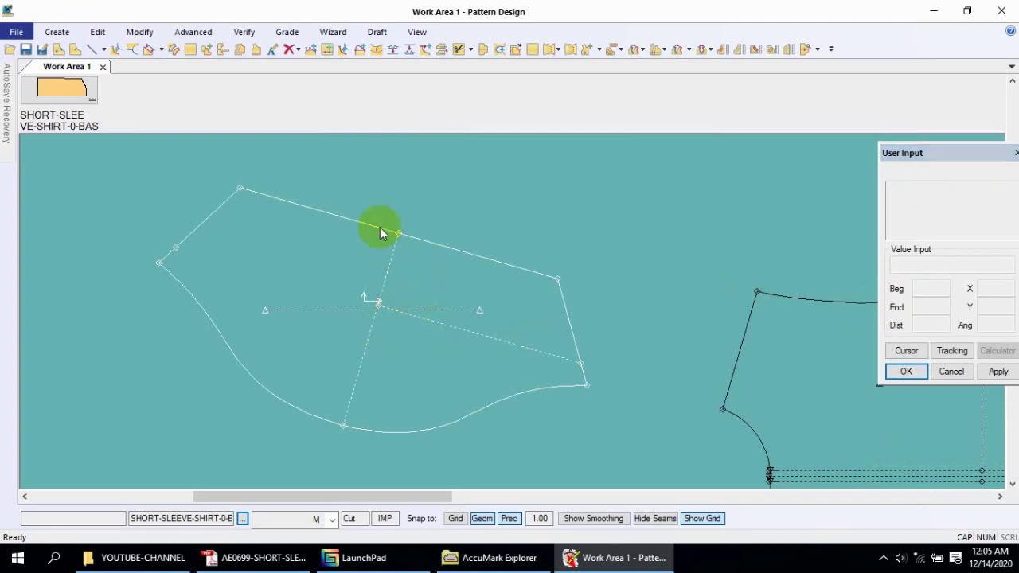
- Rotate the sleeve to the axis using its grainline match point and line
left_click(141, 34)
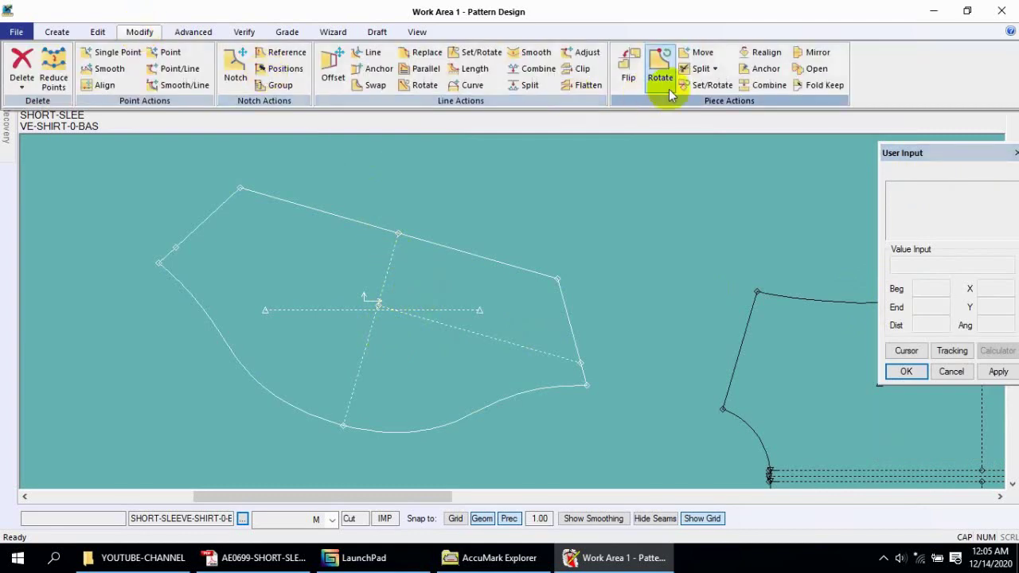
left_click(704, 88)
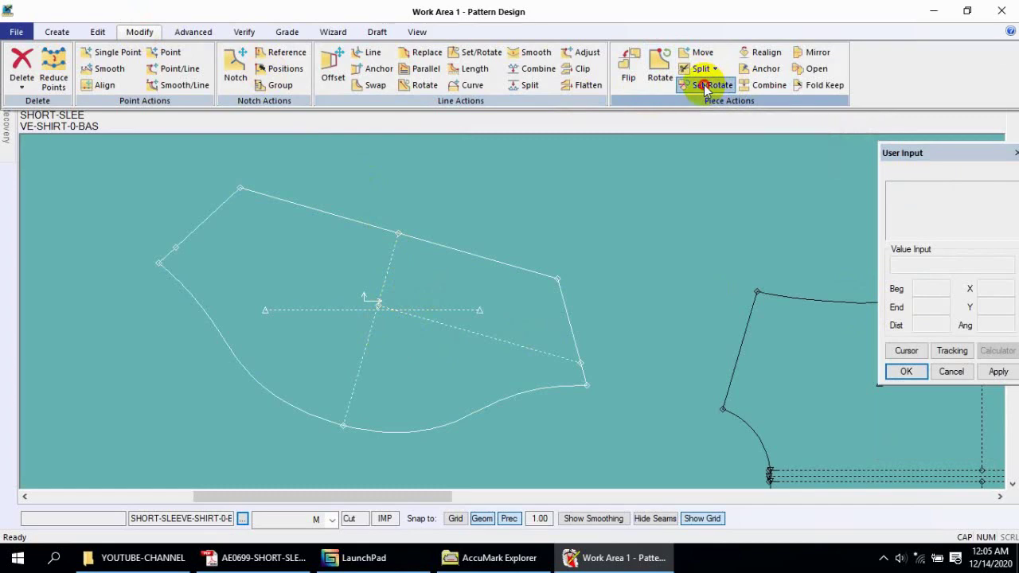
left_click(381, 309)
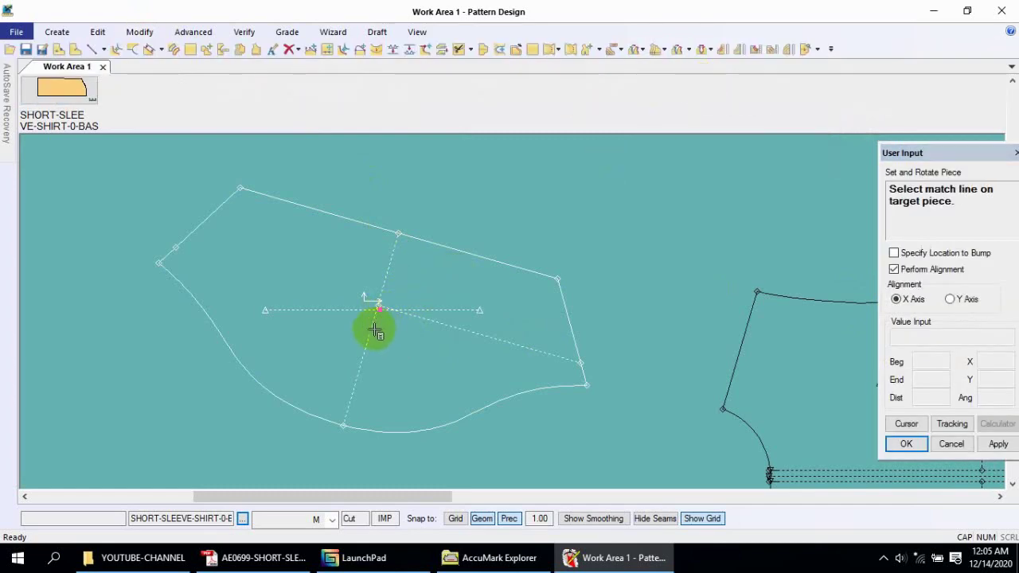
left_click(373, 333)
right_click(392, 333)
left_click(391, 332)
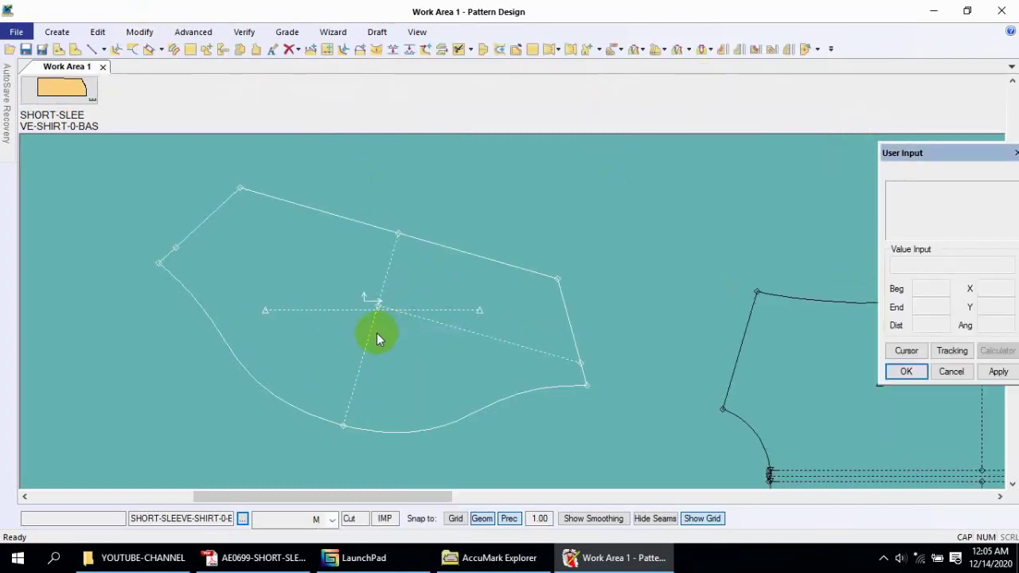
- Match the sleeve to the target piece's points and set it against that piece
left_click(140, 32)
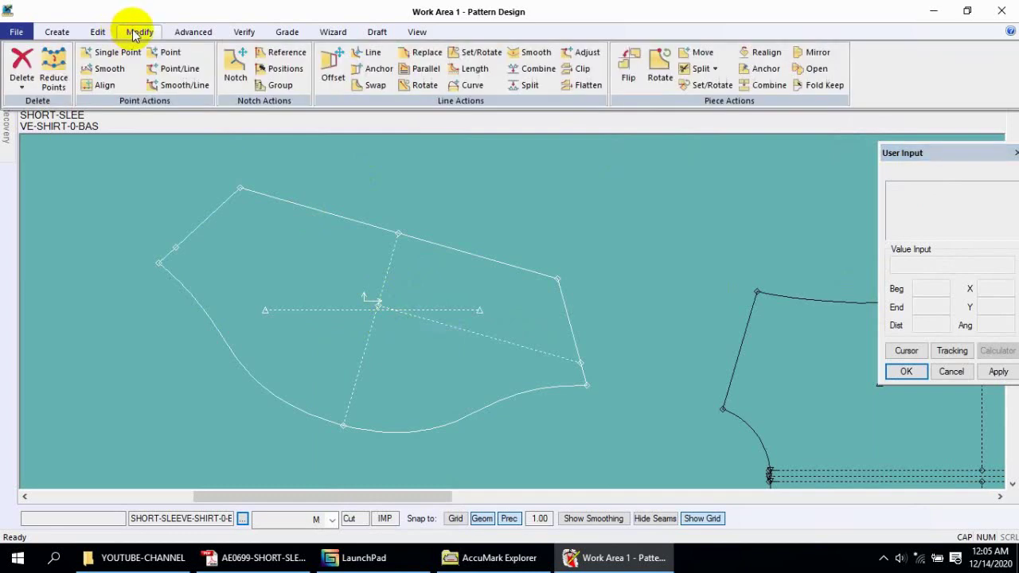
left_click(700, 87)
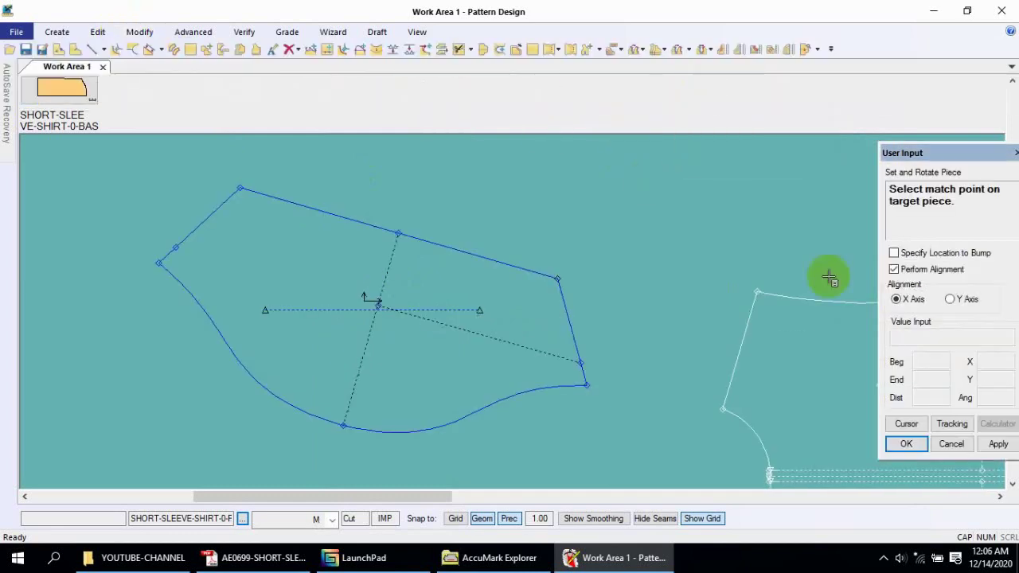
left_click(950, 298)
left_click(834, 337)
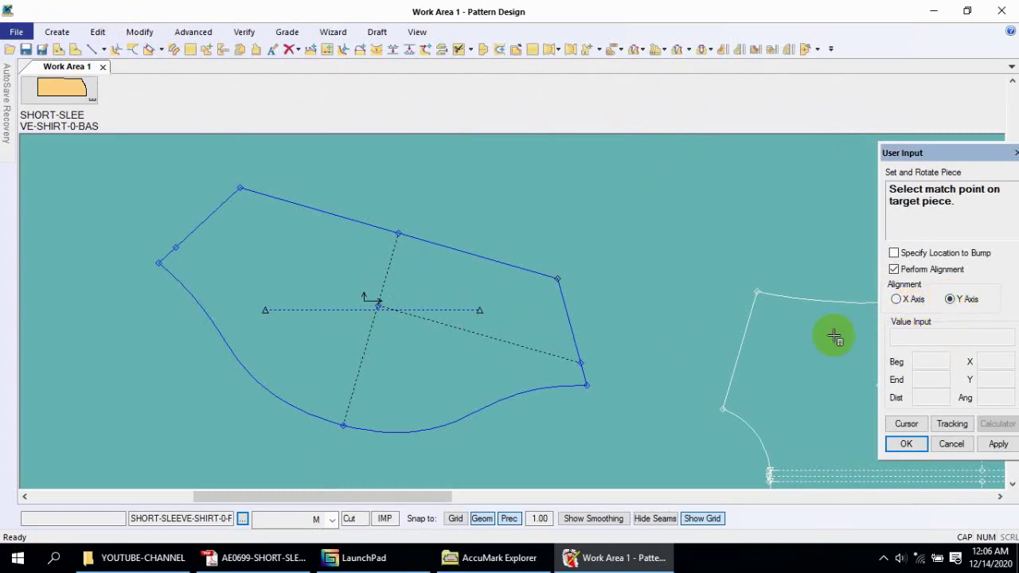
right_click(425, 274)
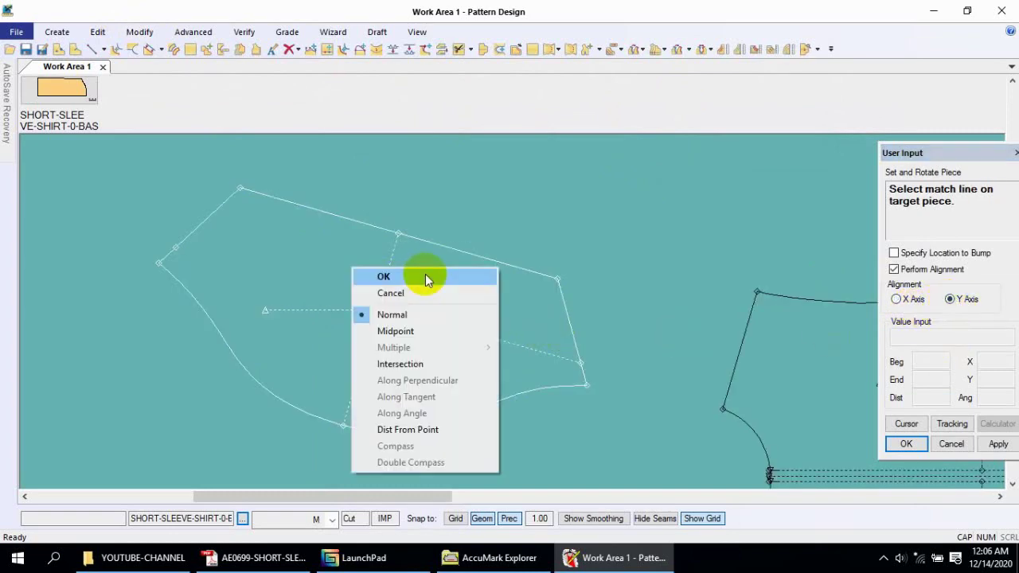
left_click(425, 273)
left_click_drag(437, 274, 460, 285)
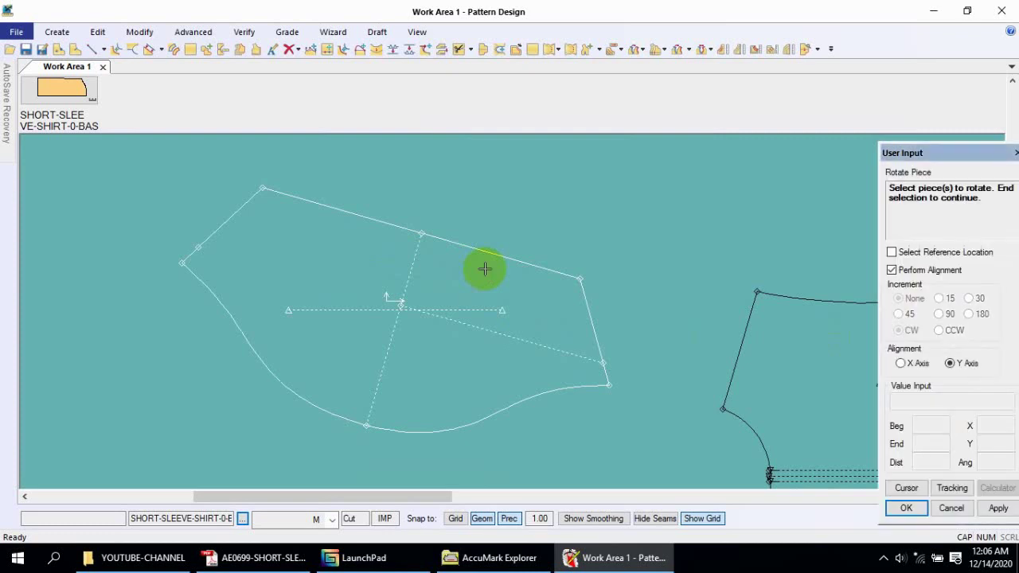
- Rotate the sleeve upright about its chosen point with X-axis alignment, then zoom out
left_click(485, 269)
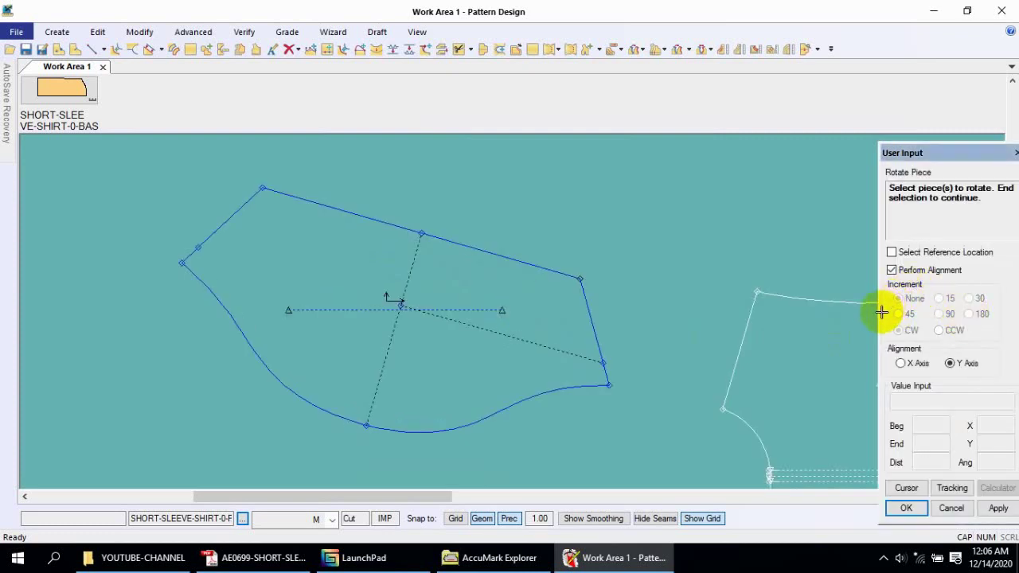
left_click(902, 363)
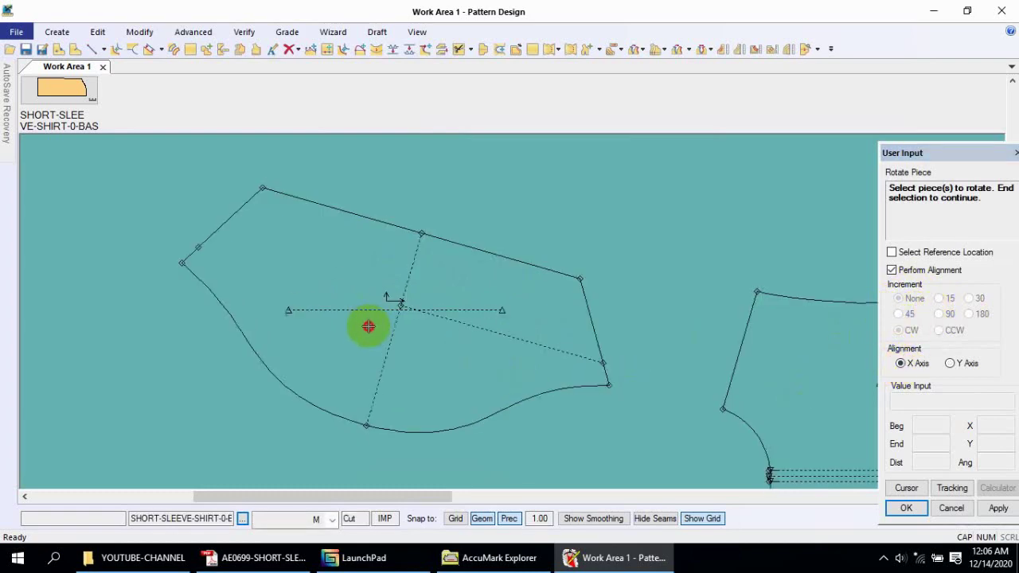
left_click(369, 326)
right_click(369, 326)
left_click(374, 329)
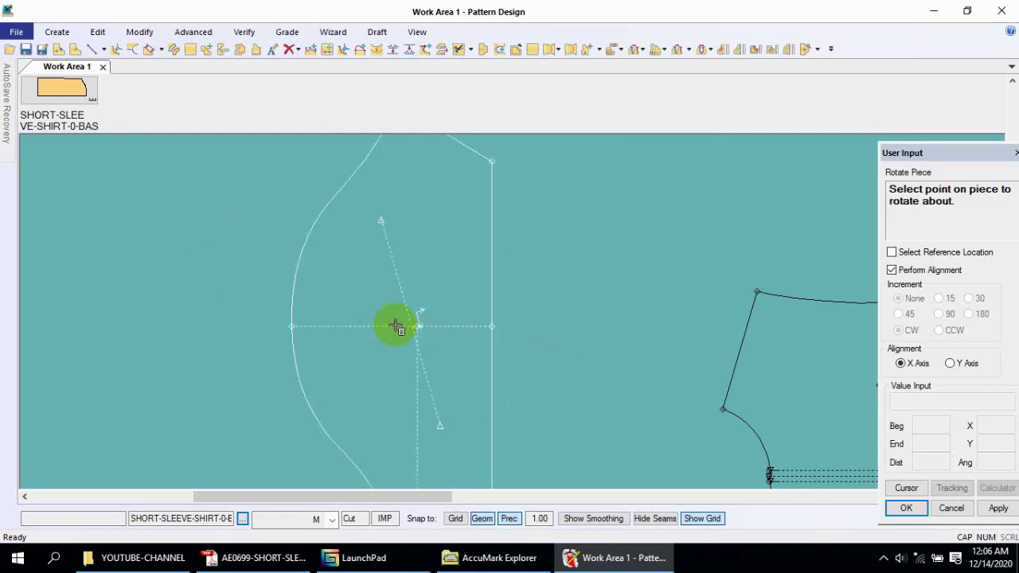
right_click(432, 300)
left_click(438, 313)
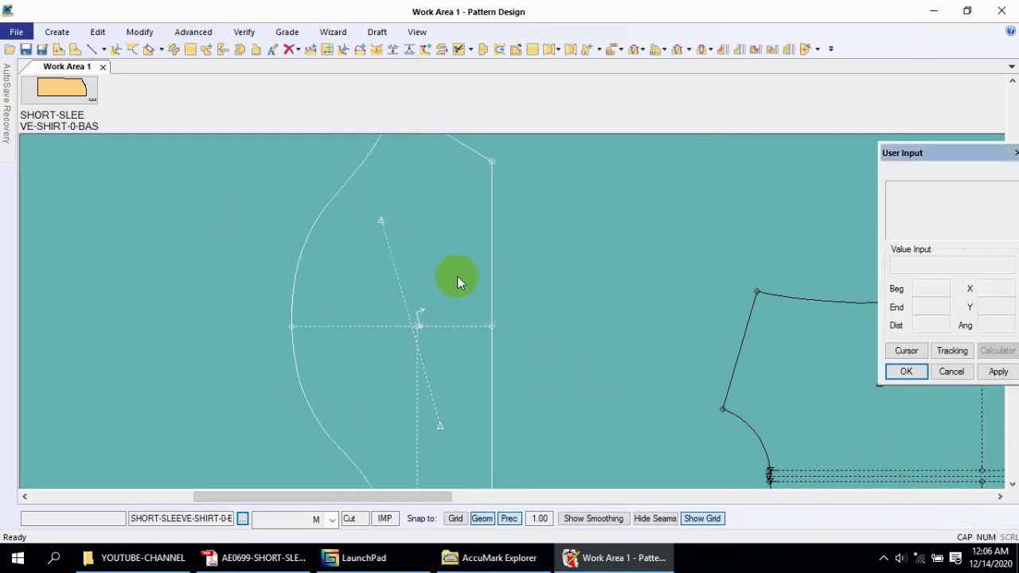
scroll(457, 276, "down", 1)
scroll(475, 257, "down", 3)
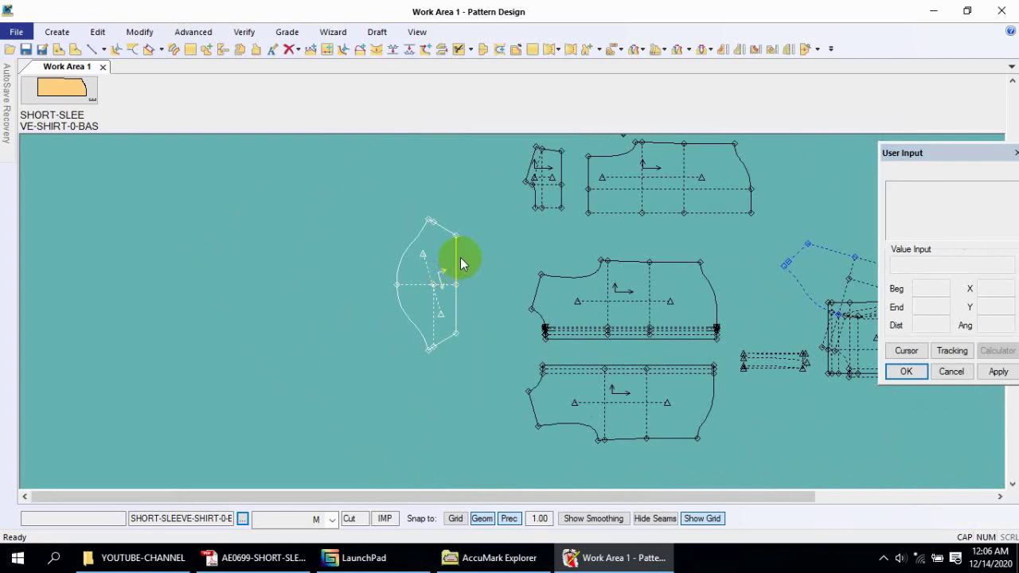
- Realign the sleeve piece to its grain line
left_click(460, 258)
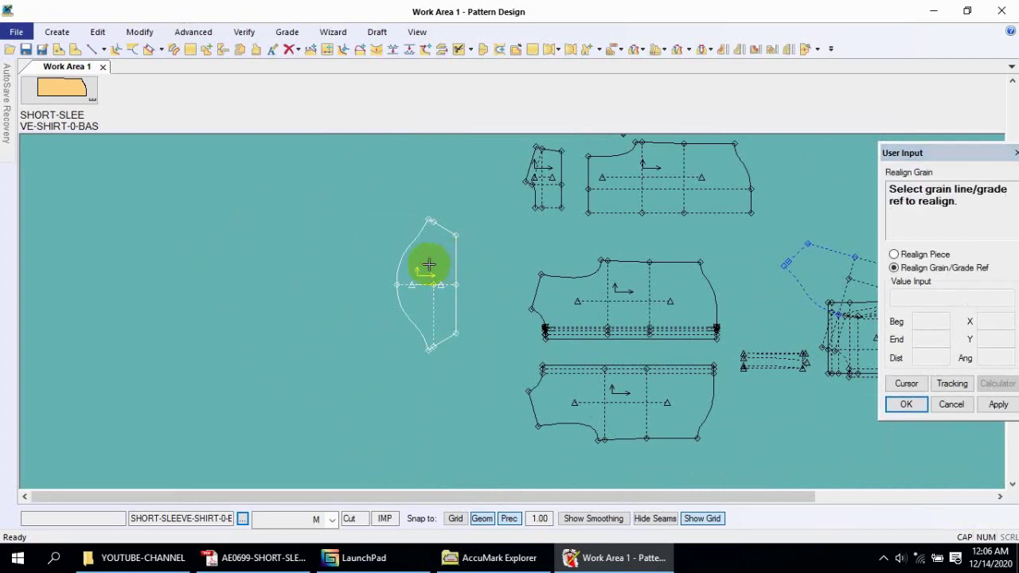
left_click_drag(429, 264, 426, 288)
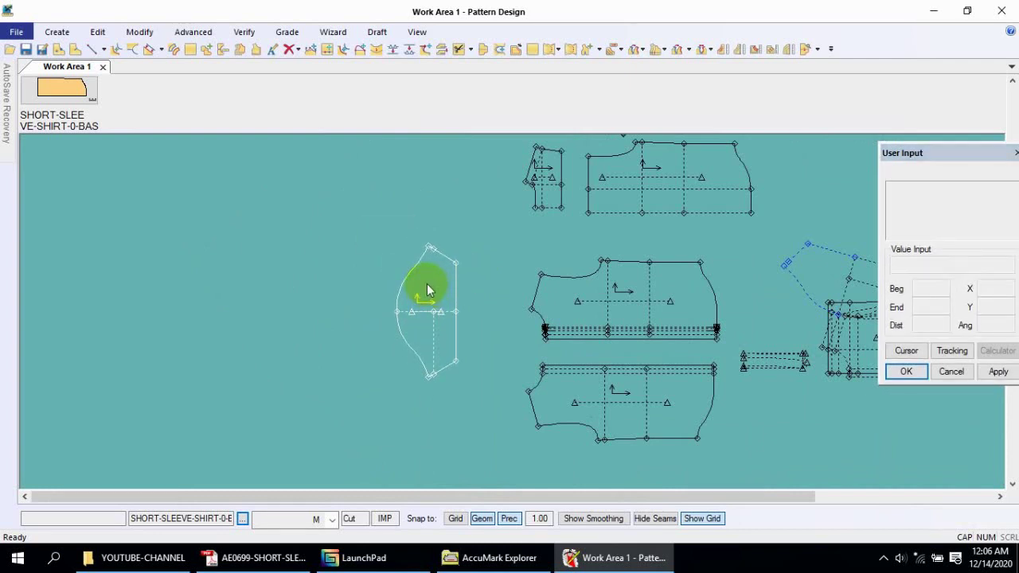
scroll(439, 299, "up", 2)
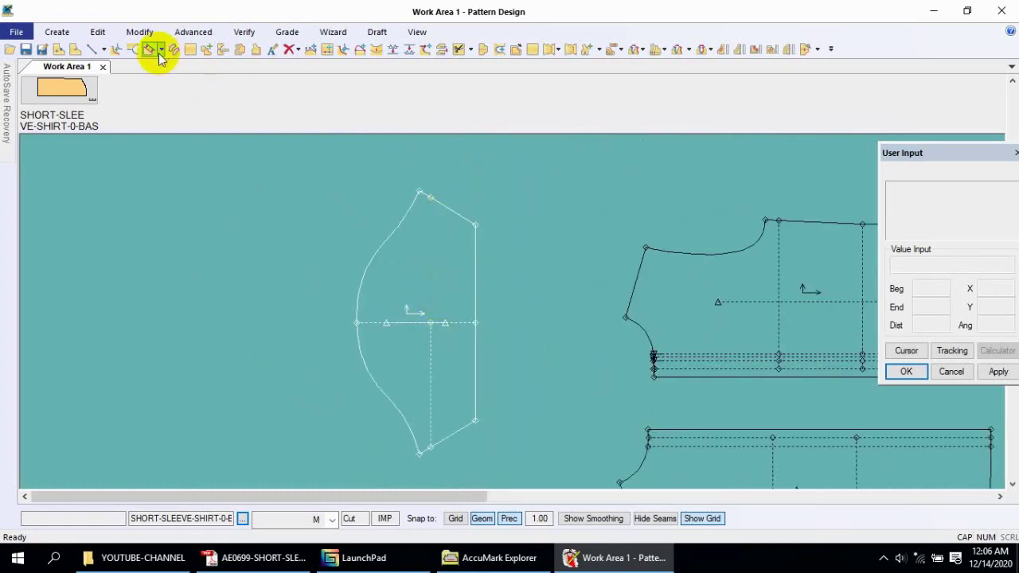
- Move the grain-line end point along its line up to the sleeve cap top
left_click(140, 34)
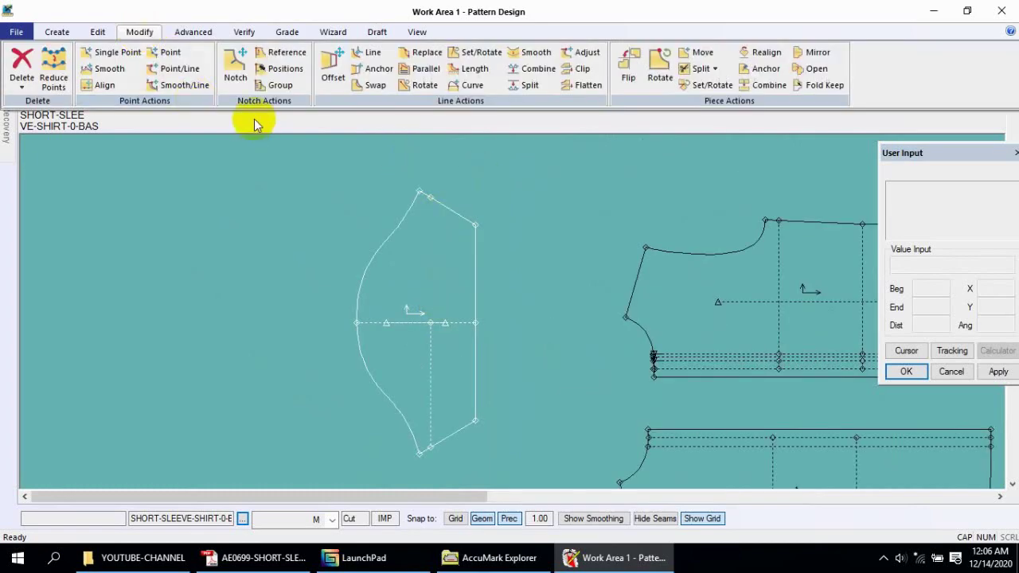
left_click(174, 69)
left_click(430, 322)
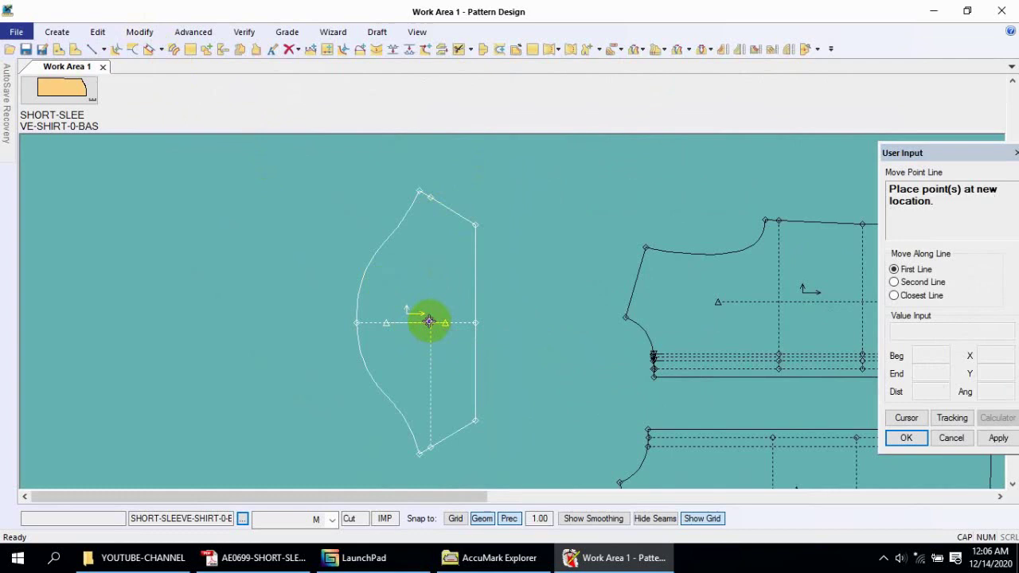
left_click(439, 186)
right_click(483, 175)
left_click(505, 184)
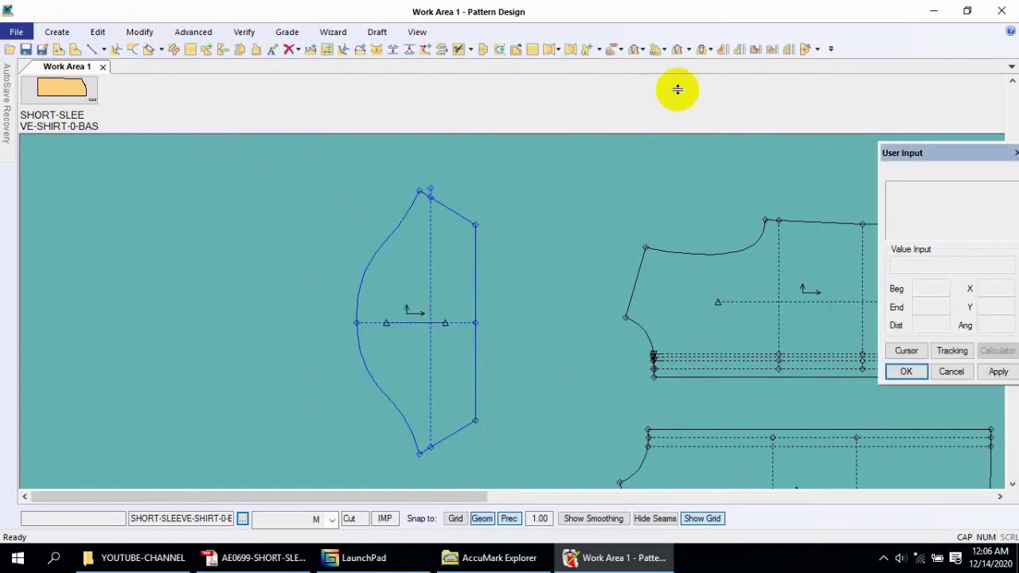
- Grade the cap-top point by Intersection Y
left_click(665, 48)
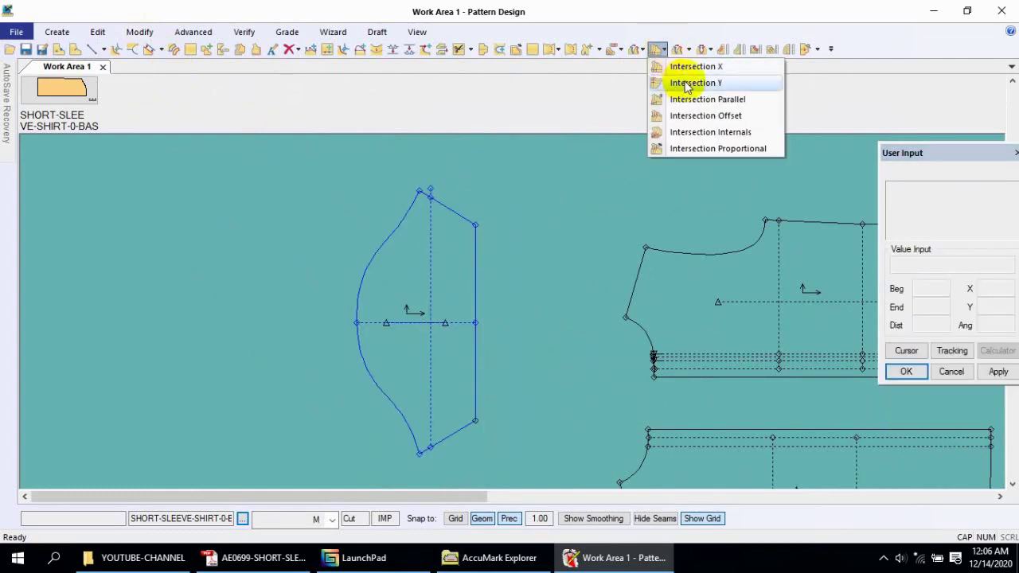
left_click(691, 84)
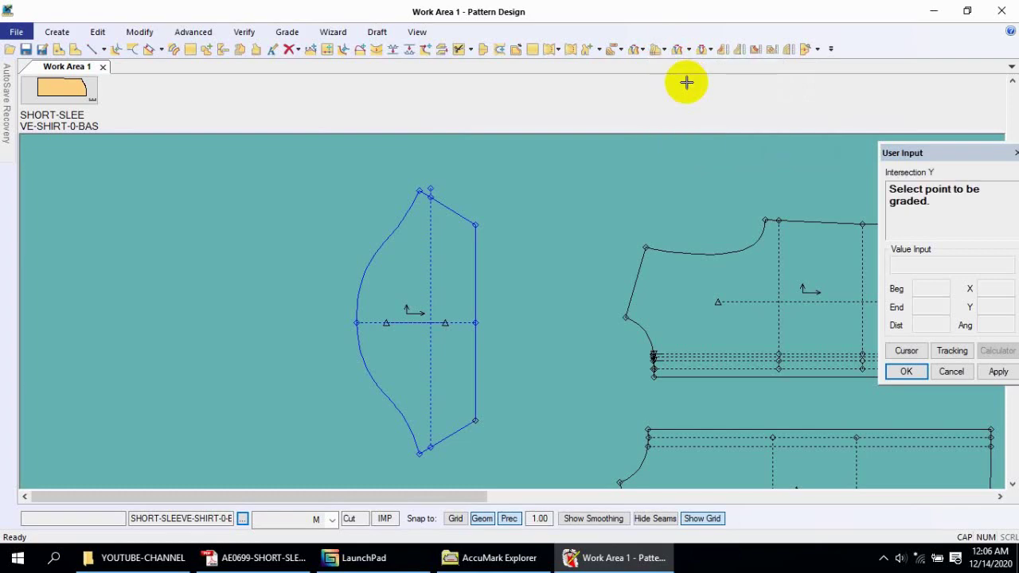
left_click(431, 191)
right_click(460, 191)
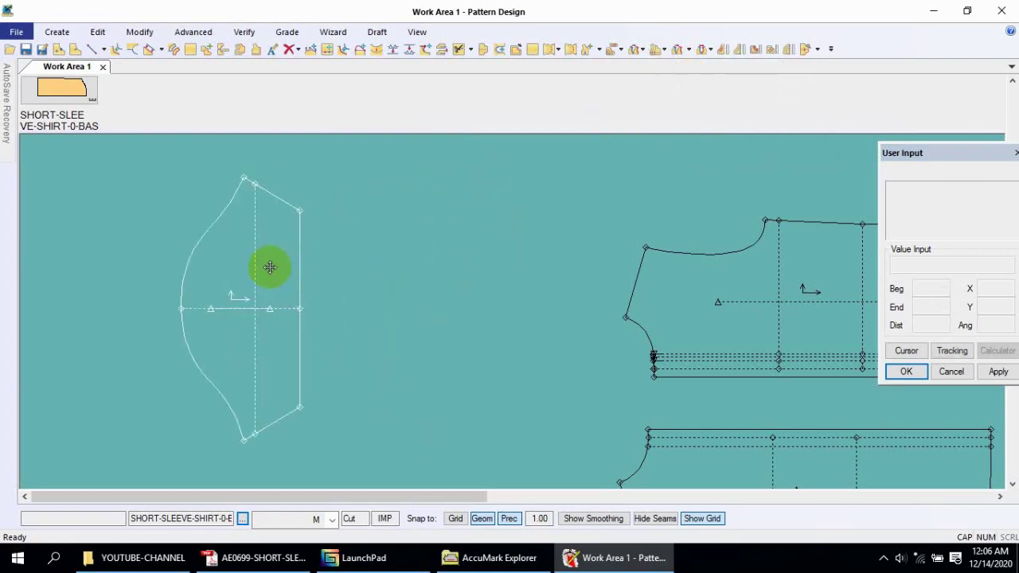
scroll(239, 279, "down", 2)
scroll(358, 318, "down", 1)
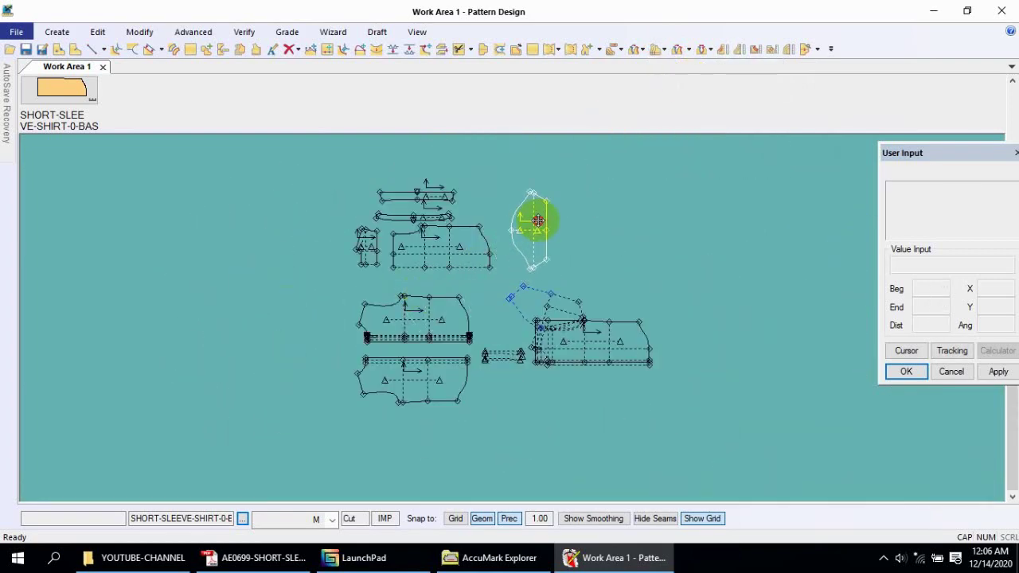
- Delete the stray piece from the work area and position the sleeve beside the back piece
left_click(533, 222)
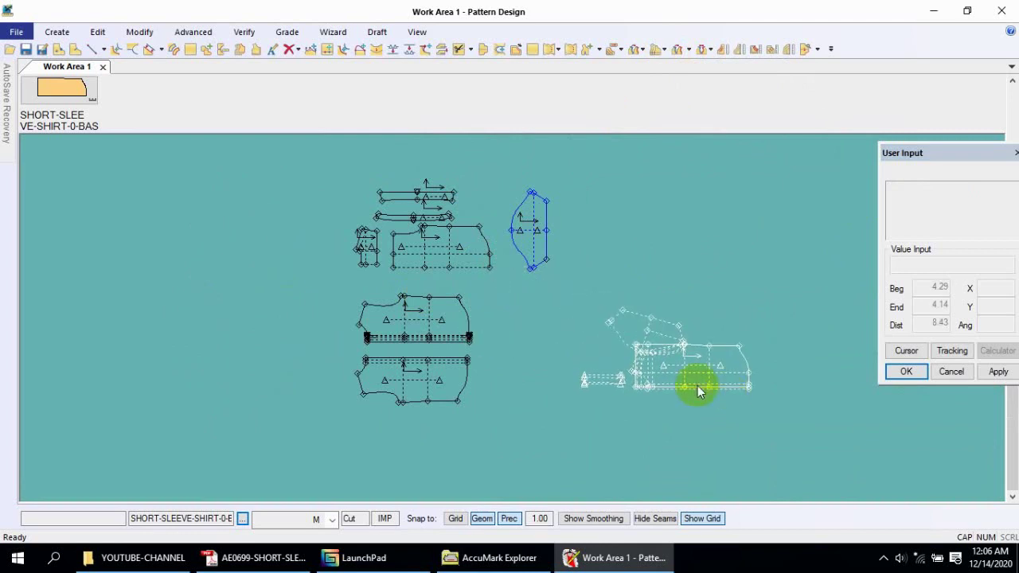
right_click(675, 364)
left_click(705, 291)
left_click(534, 215)
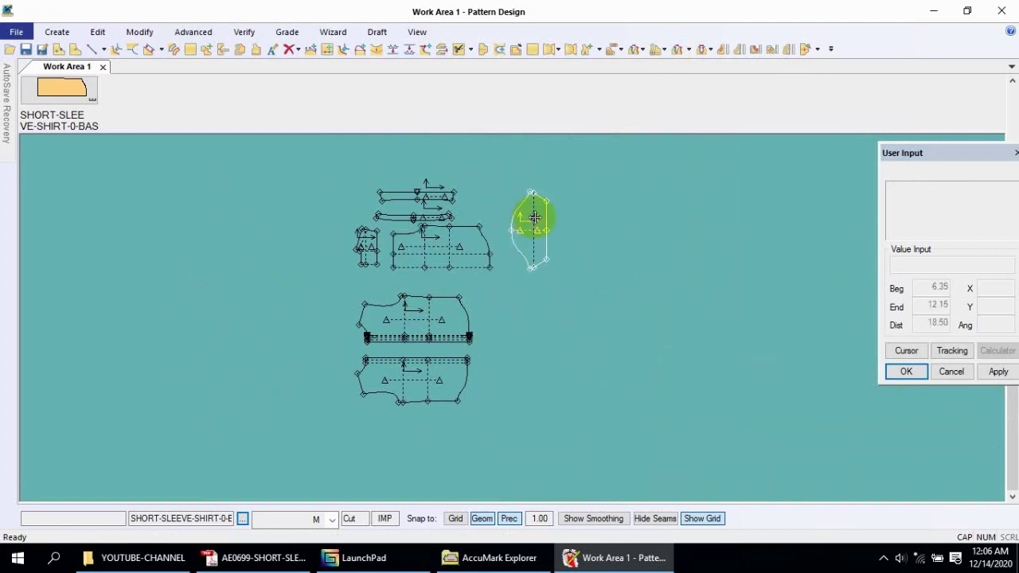
left_click(520, 258)
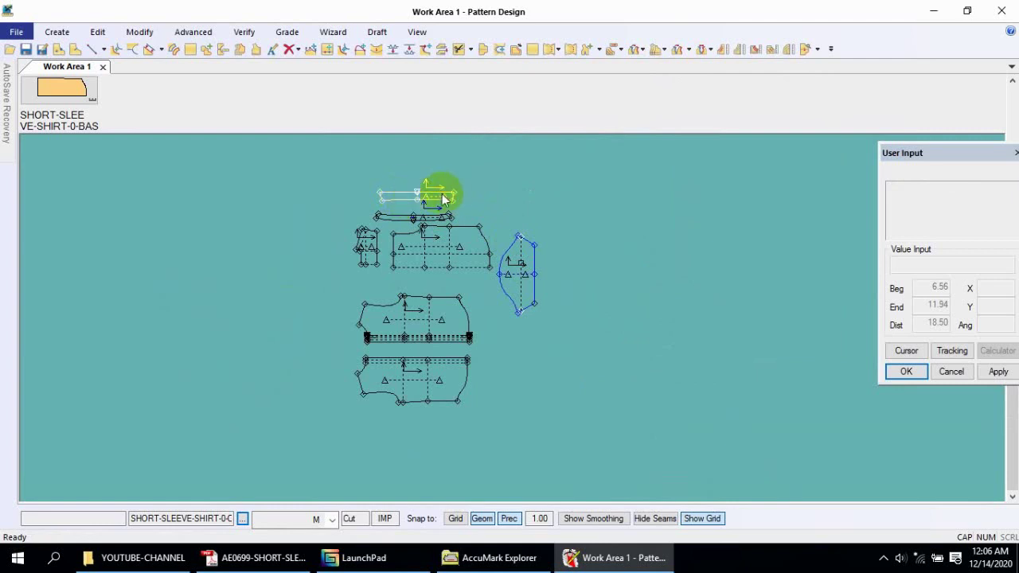
scroll(443, 198, "up", 2)
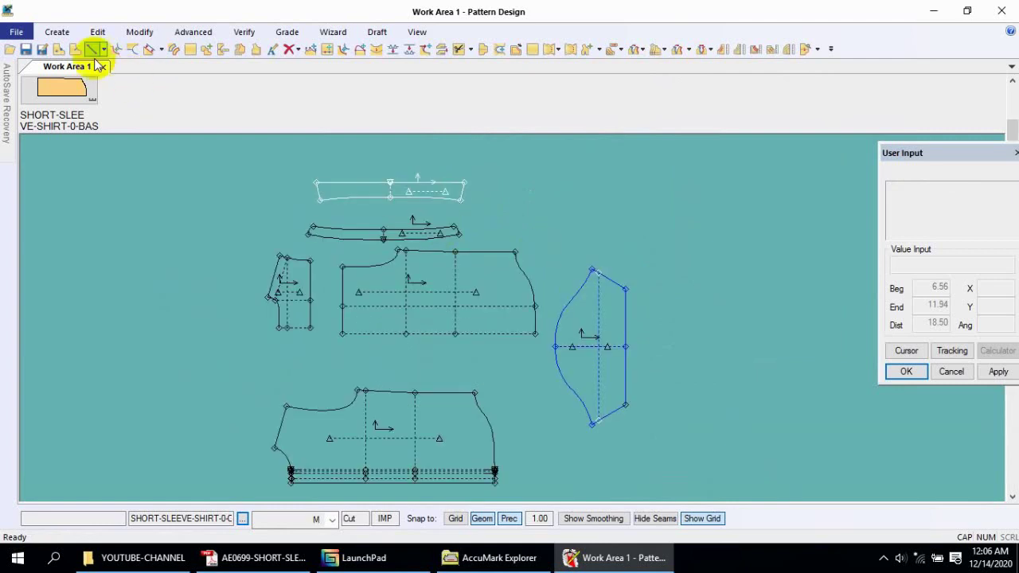
- Start Save As for the sleeve piece, proposed as SHORT-SLEEVE-SHIRT-0-BASIC13, and begin editing its file name
left_click(43, 48)
left_click(592, 346)
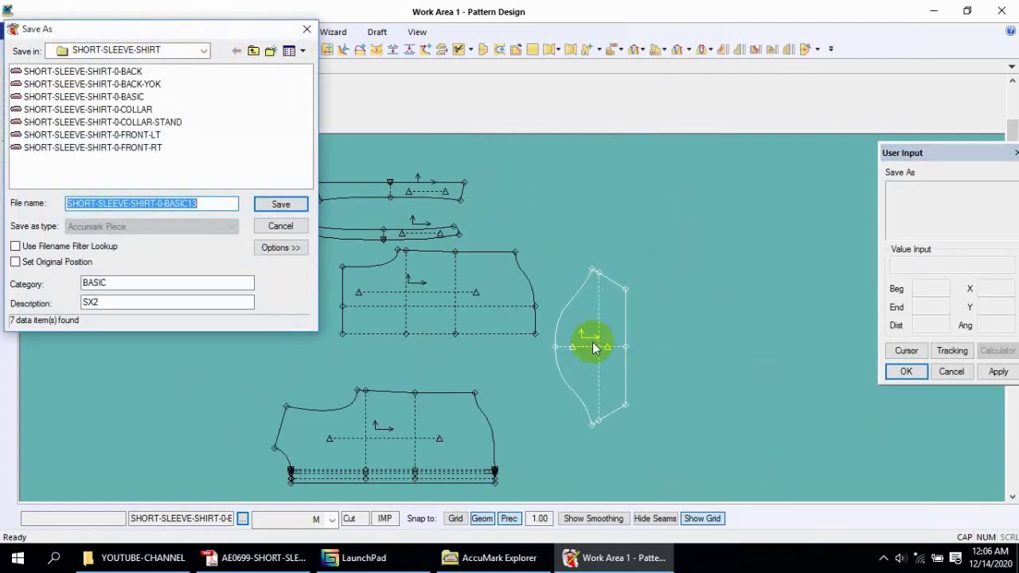
left_click(207, 204)
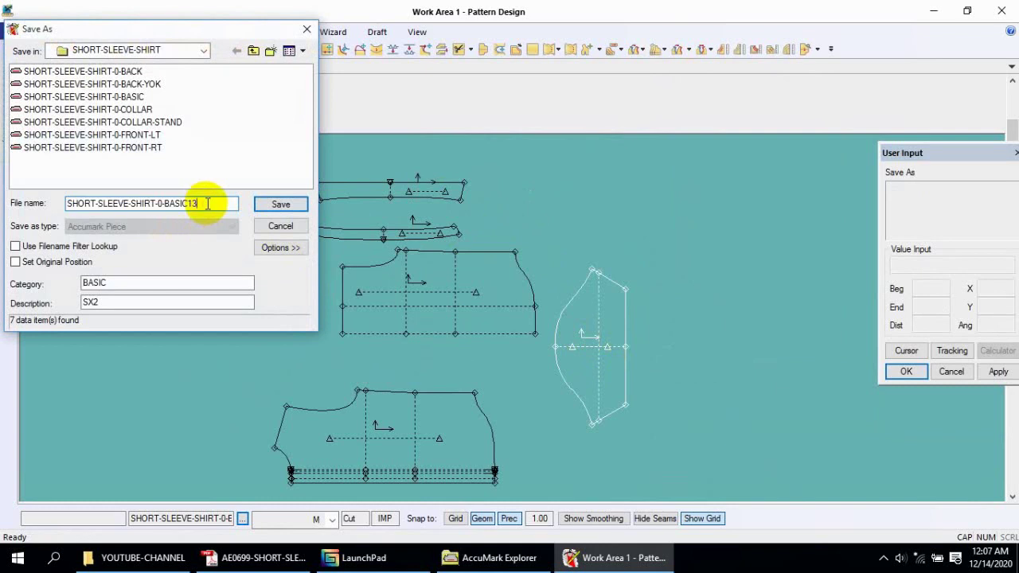
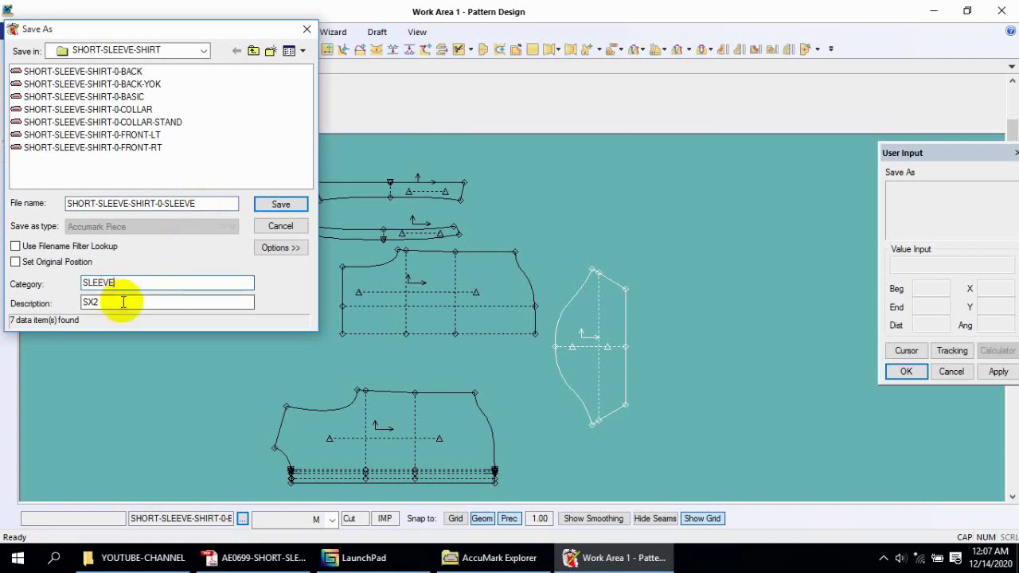
- Save the sleeve piece with category SLEEVE and description SX2, and place it in the layout
left_click(271, 203)
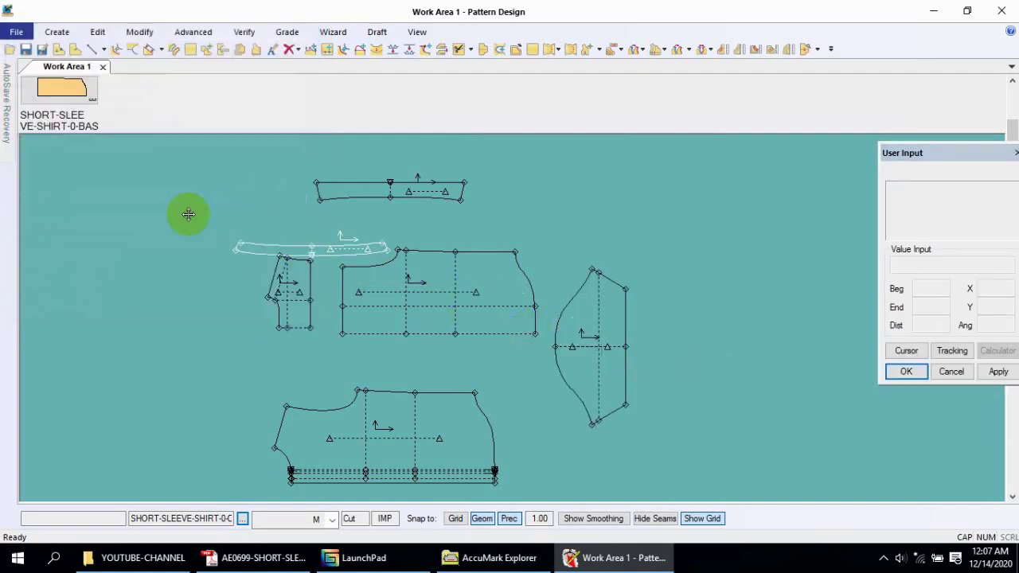
left_click(273, 183)
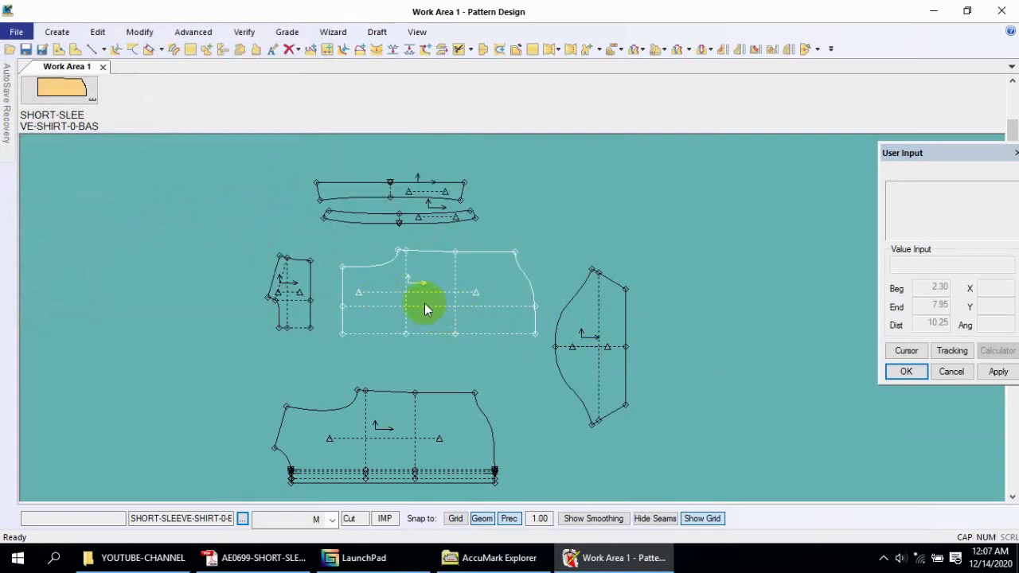
scroll(353, 193, "down", 3)
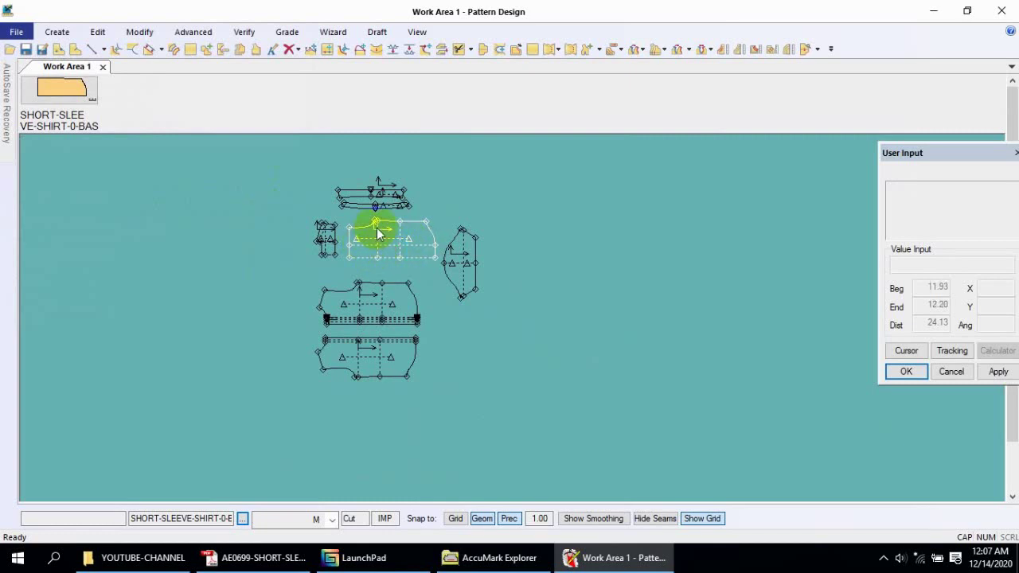
scroll(260, 223, "up", 3)
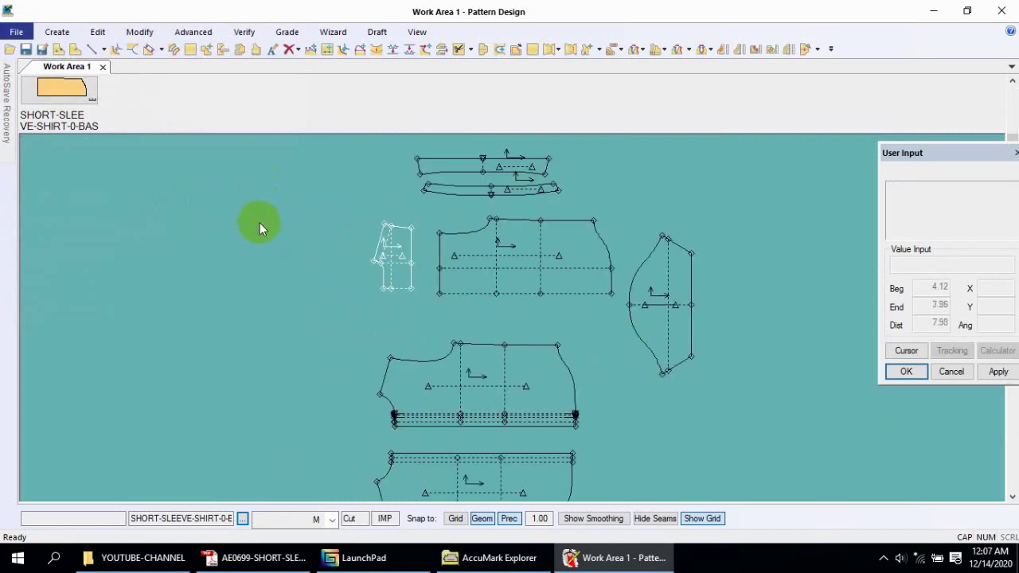
left_click(398, 269)
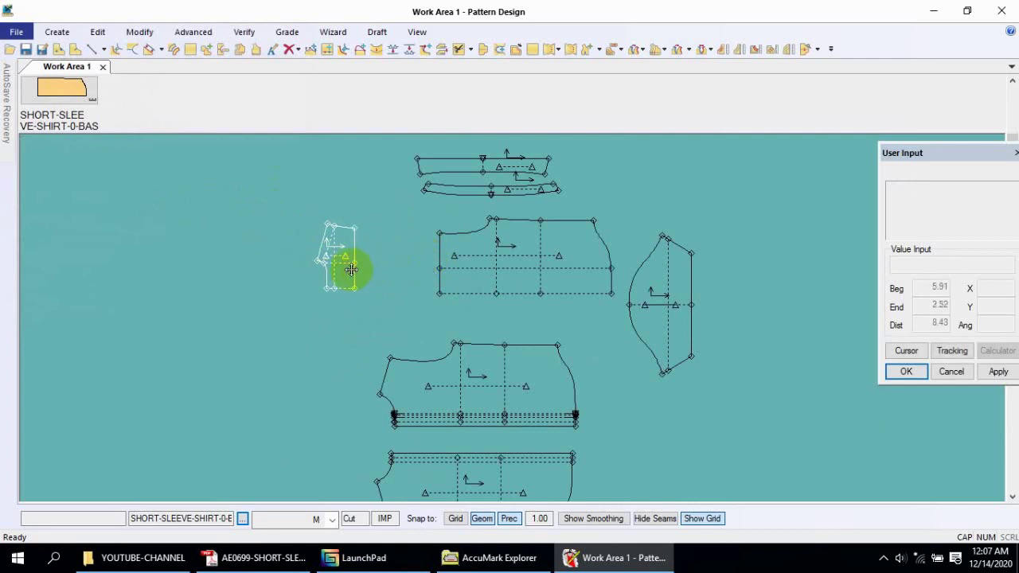
- Move the middle body piece and the small piece down to the bottom of the layout
left_click(328, 268)
left_click(542, 287)
left_click(504, 297)
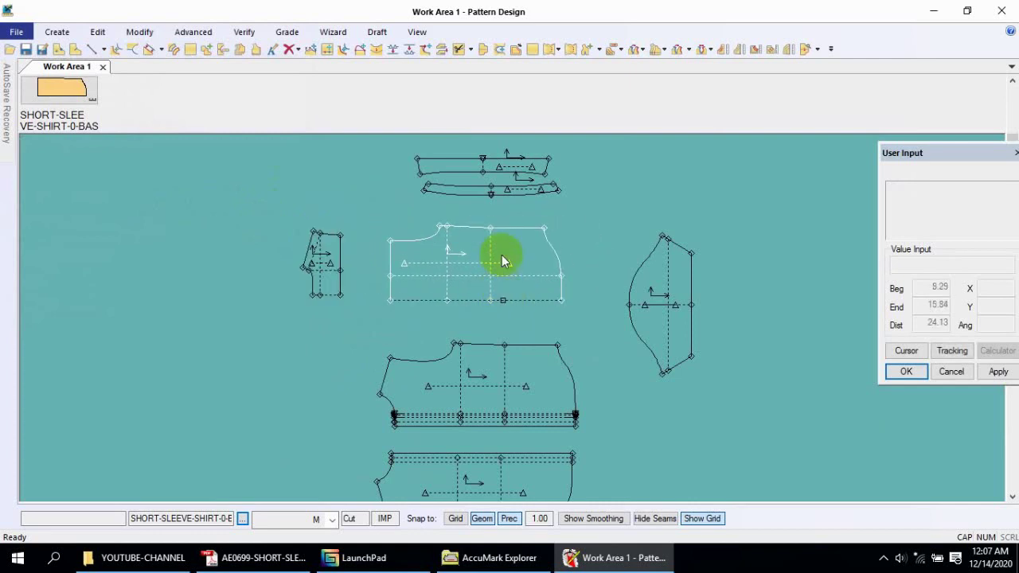
scroll(497, 238, "down", 1)
left_click(487, 265)
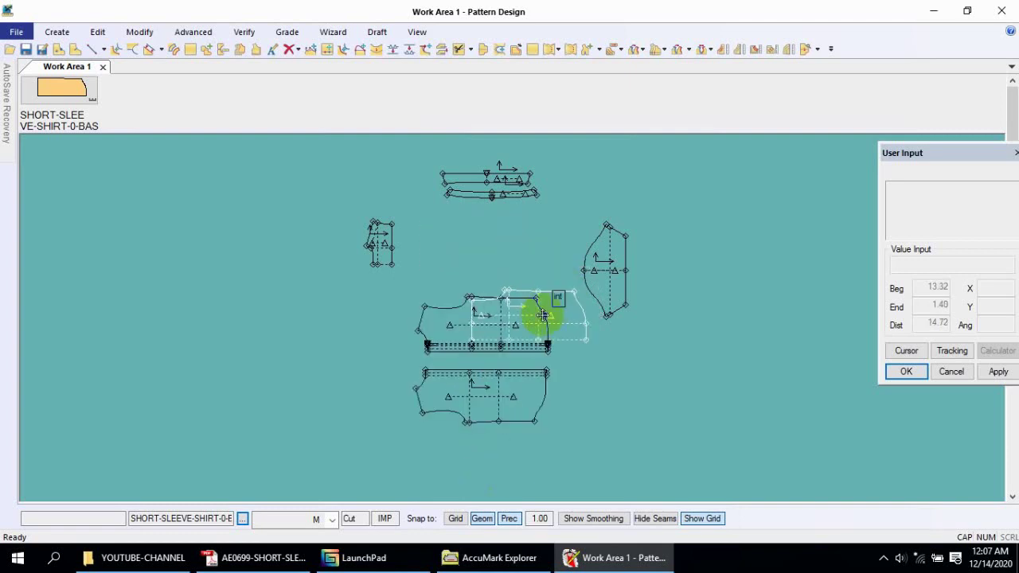
left_click(502, 470)
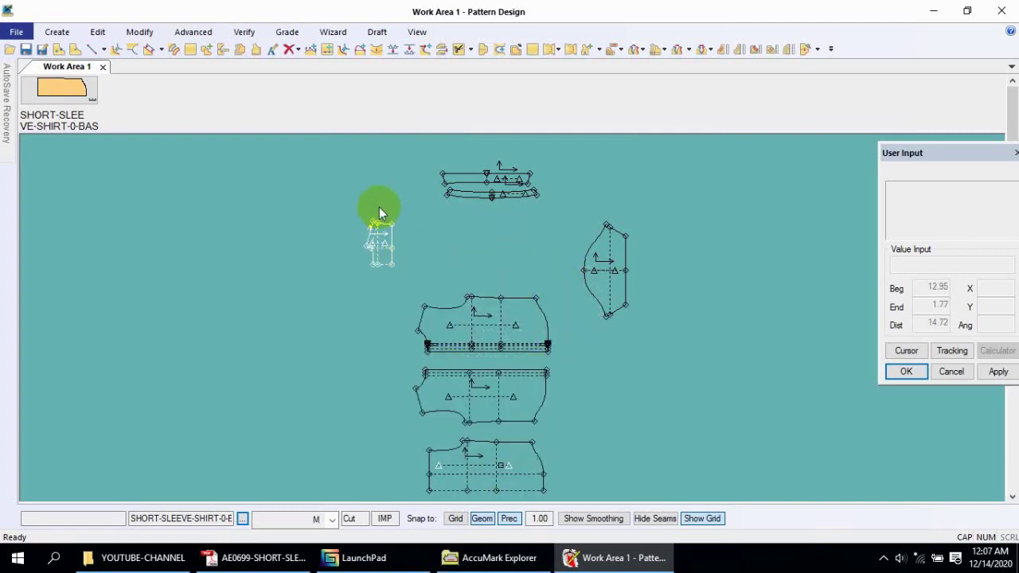
left_click(379, 227)
left_click(399, 452)
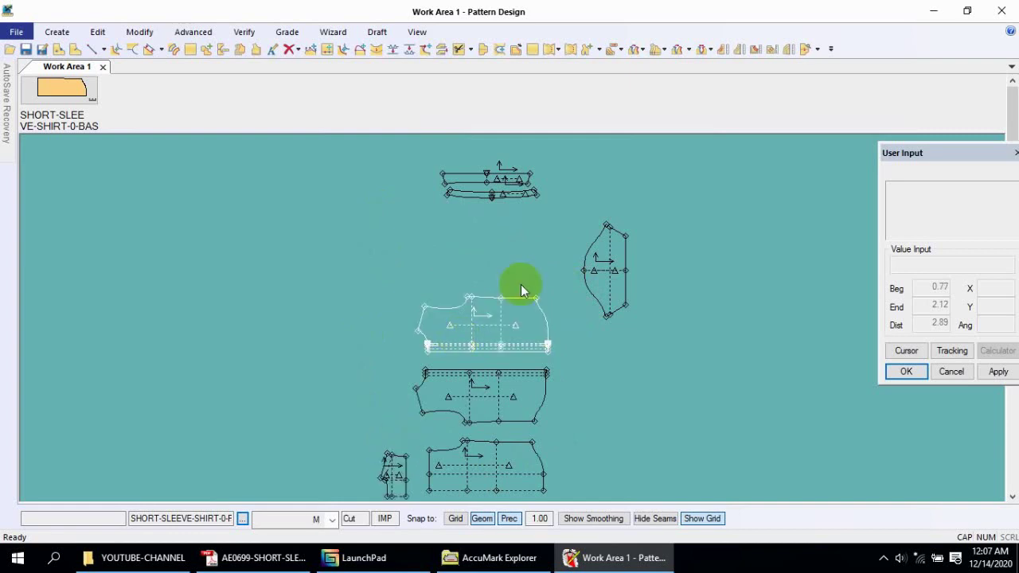
- Stack the remaining body pieces, put the collar beside the other band, and place the sleeve beside the body
left_click(527, 193)
left_click(504, 257)
left_click(499, 209)
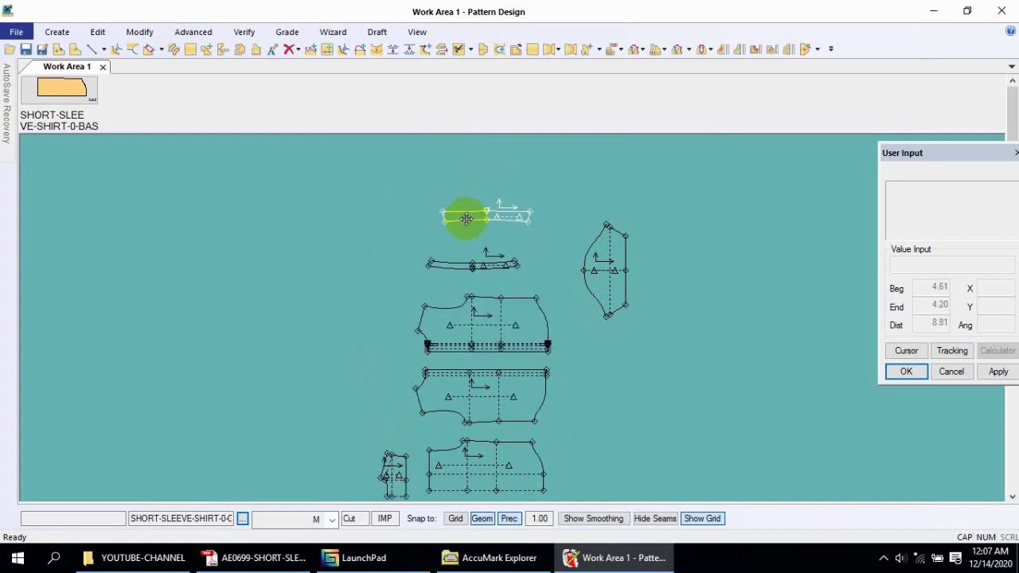
left_click(458, 237)
left_click(621, 276)
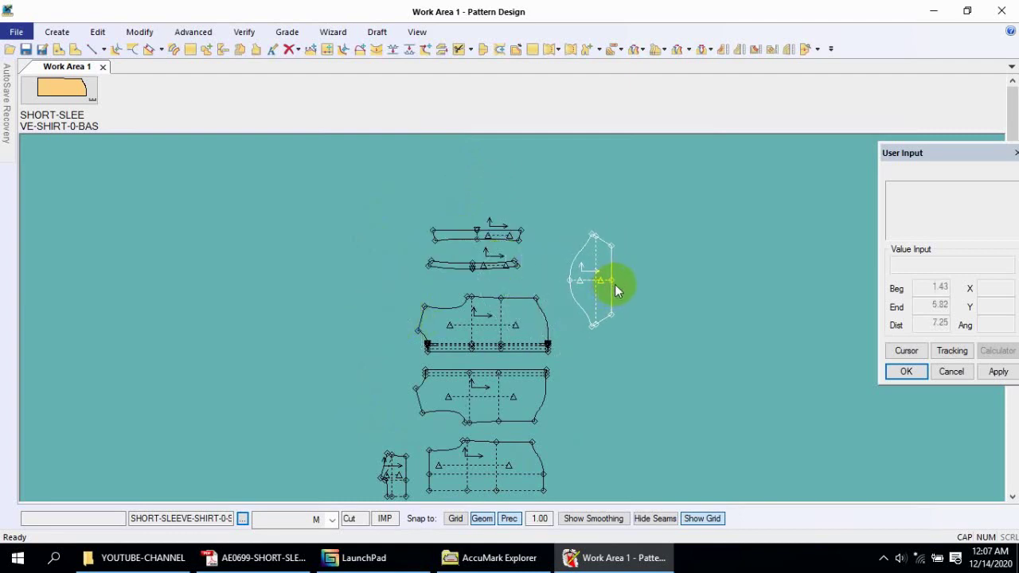
left_click(615, 284)
scroll(363, 178, "down", 1)
left_click(476, 245)
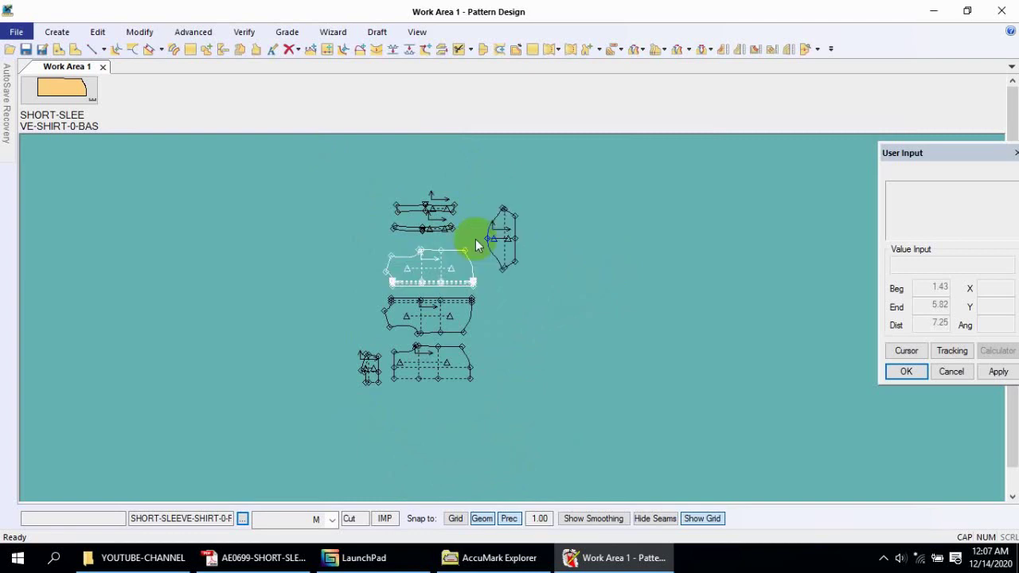
scroll(367, 194, "up", 2)
scroll(417, 187, "down", 1)
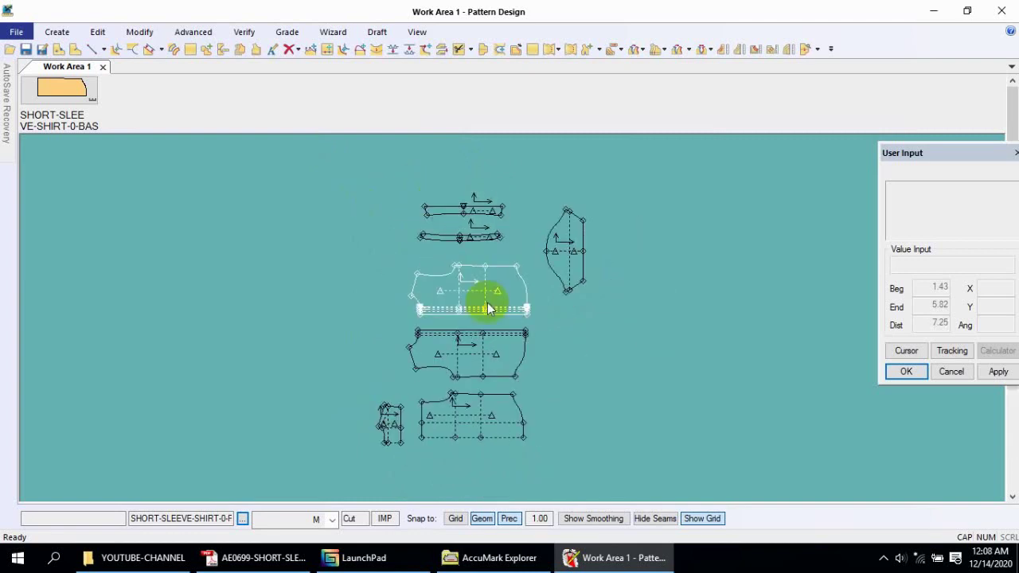
left_click(494, 350)
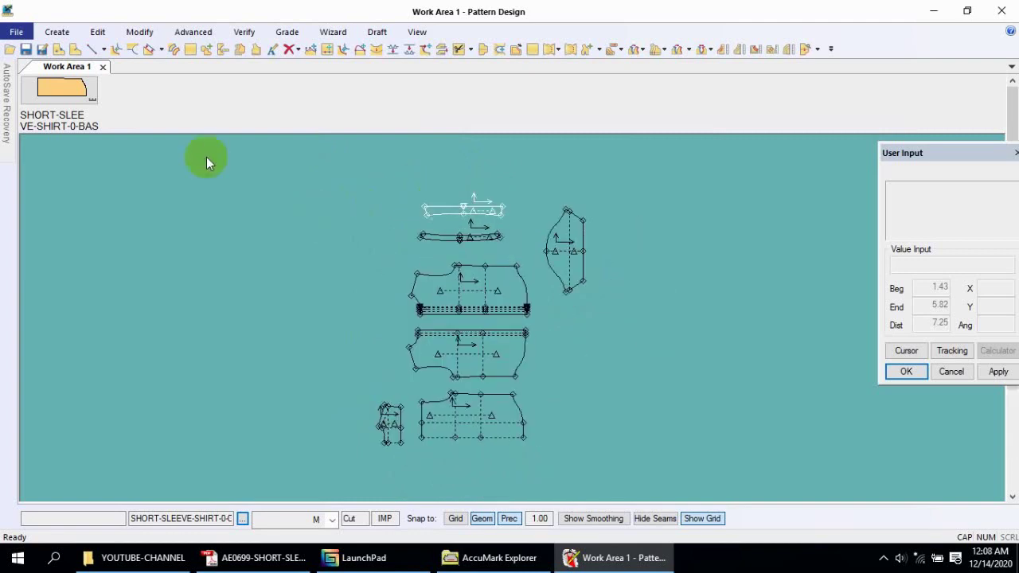
- Save all shirt pieces via Select All with Set Original Position ticked
left_click(26, 49)
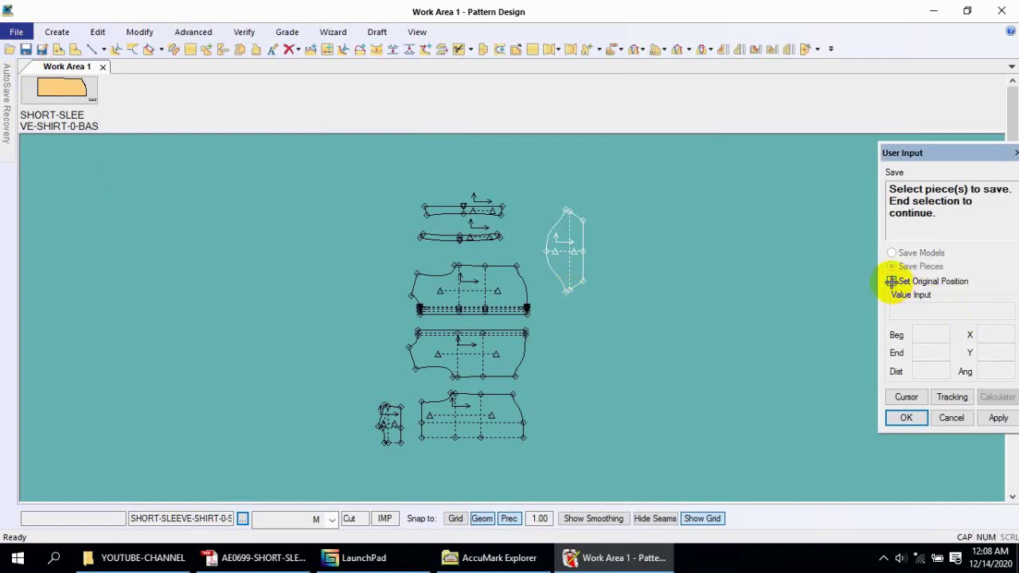
left_click(891, 281)
left_click(495, 289)
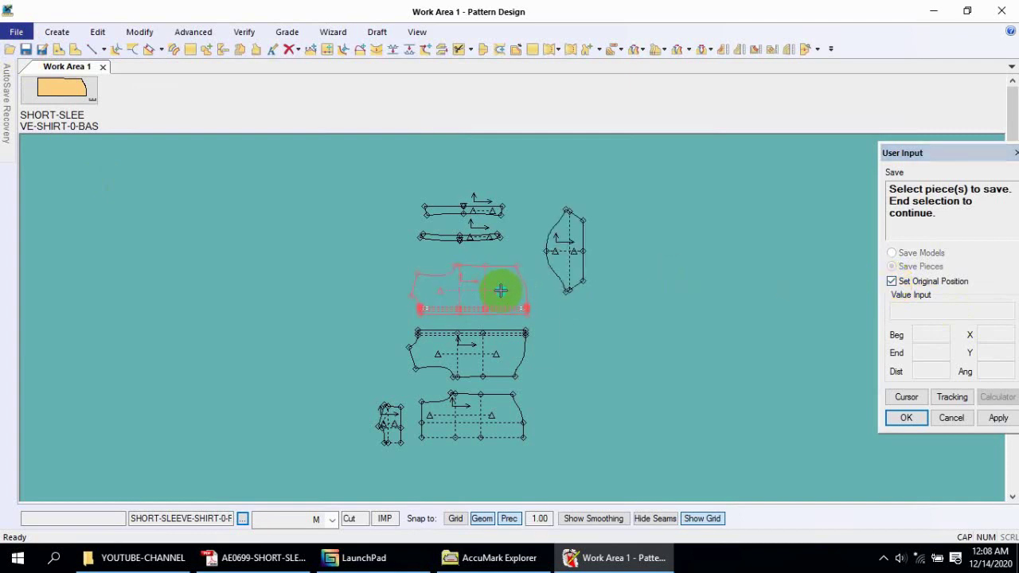
right_click(498, 291)
left_click(494, 331)
right_click(500, 317)
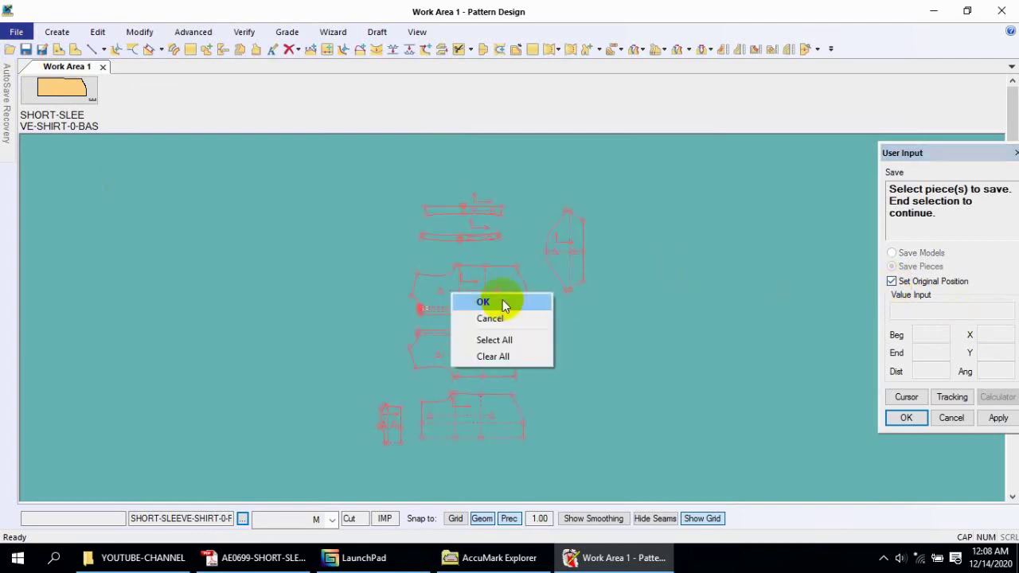
left_click(500, 298)
left_click(523, 288)
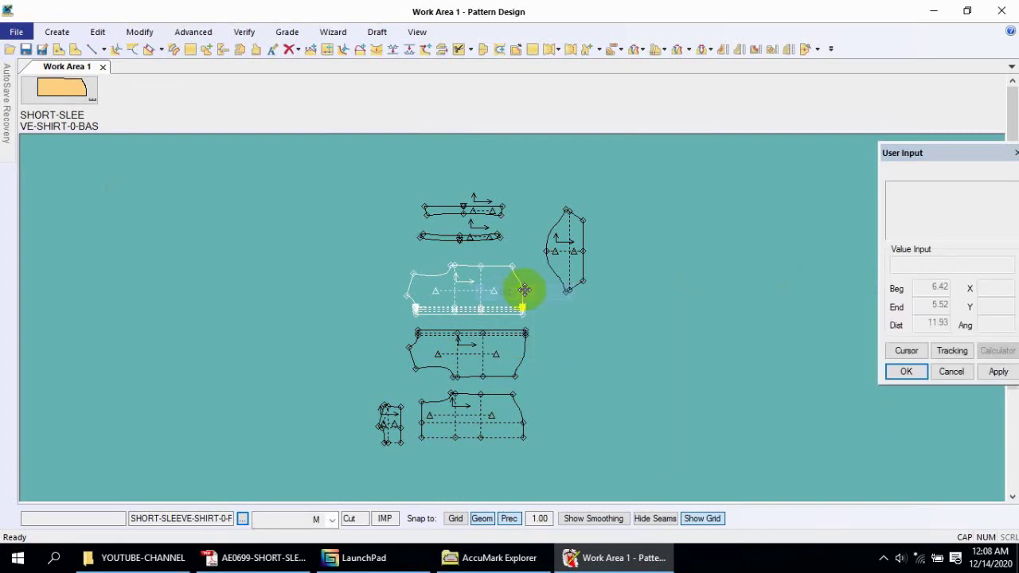
scroll(594, 355, "up", 2)
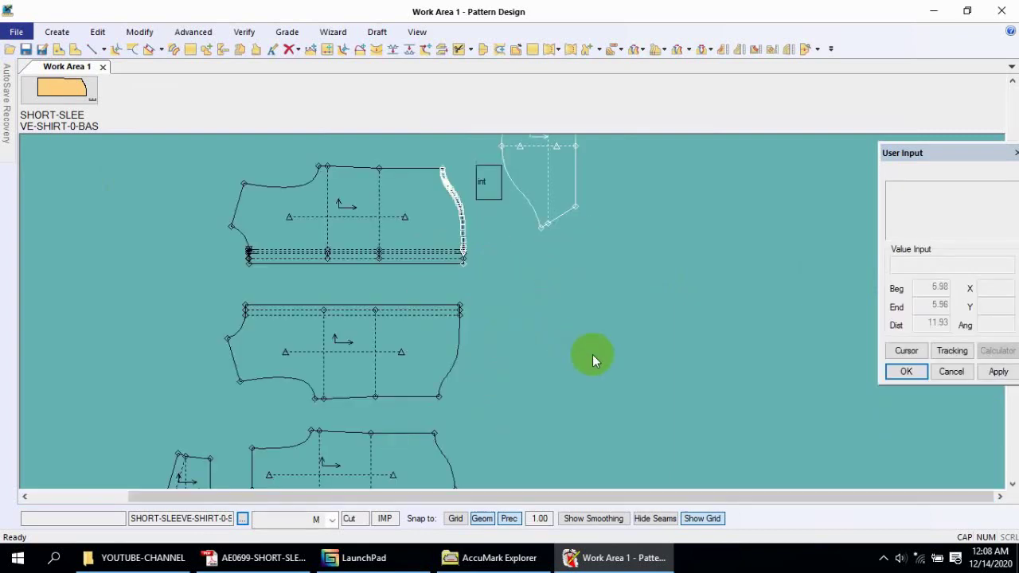
scroll(594, 355, "down", 1)
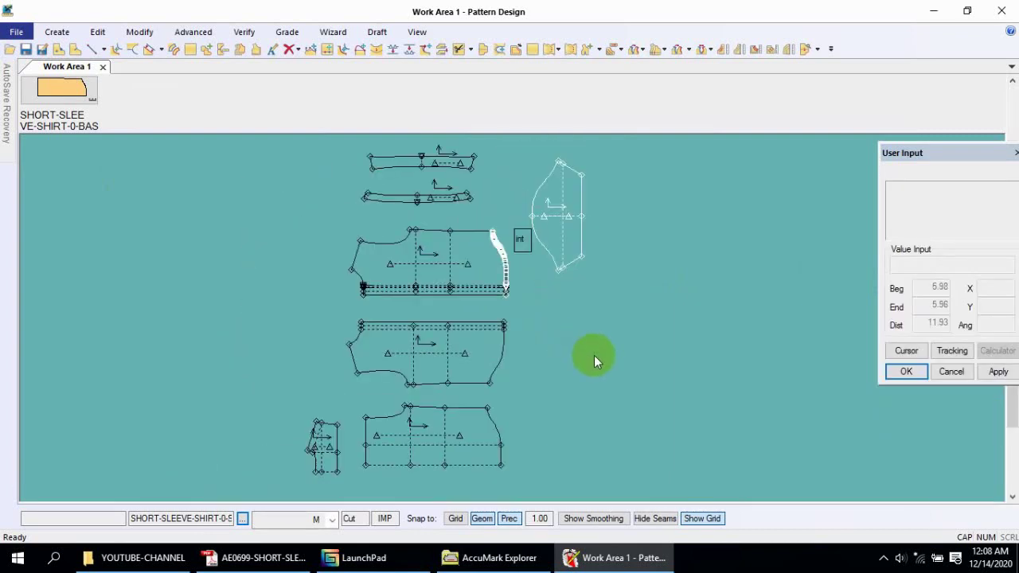
- Window-select all shirt pieces and give them a 0.00 seam allowance with Define Seam
left_click(533, 50)
left_click(454, 254)
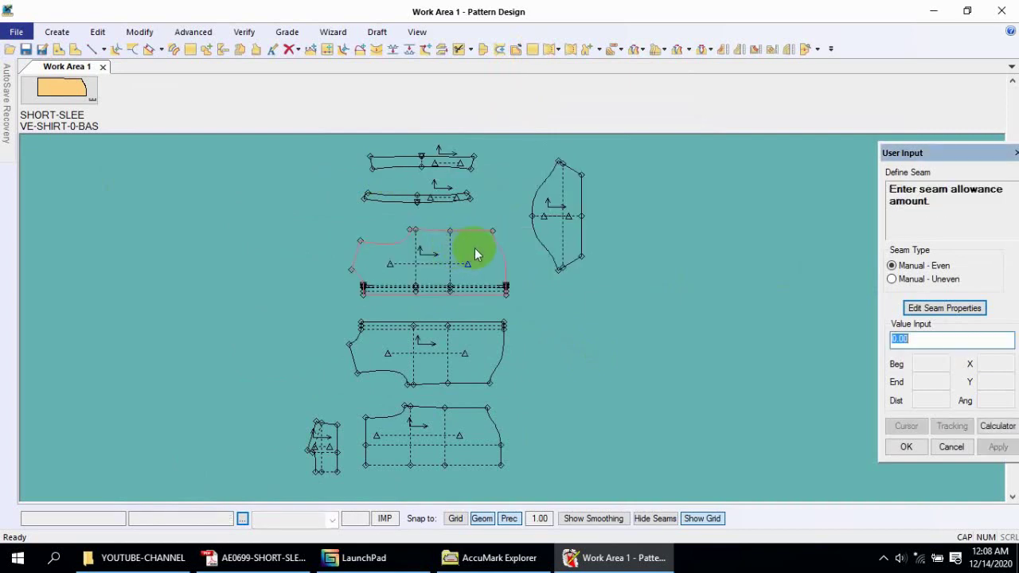
left_click(592, 252)
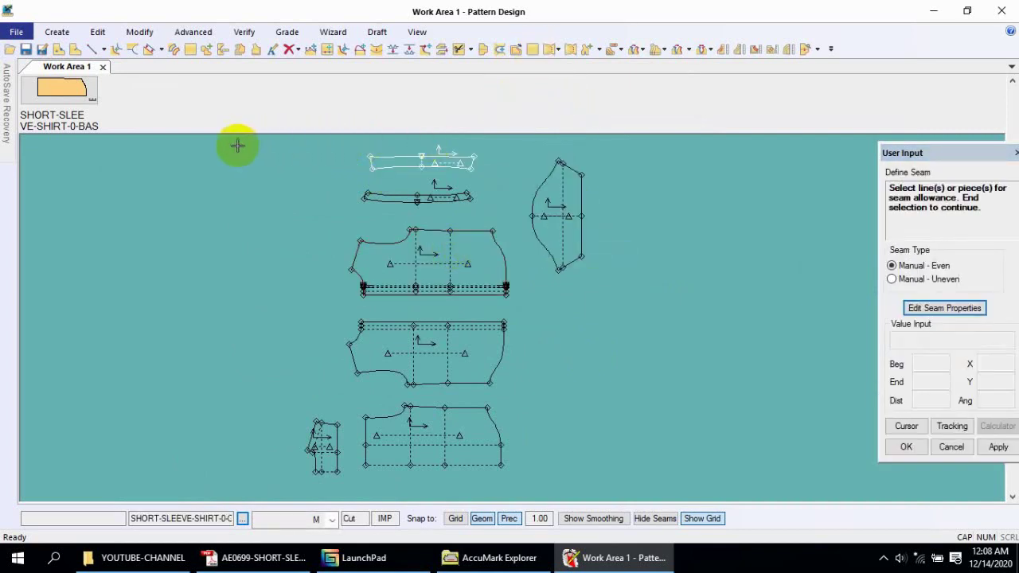
mouse_move(234, 147)
left_mouse_down()
mouse_move(657, 438)
mouse_move(662, 480)
left_mouse_up()
right_click(651, 410)
left_click(651, 404)
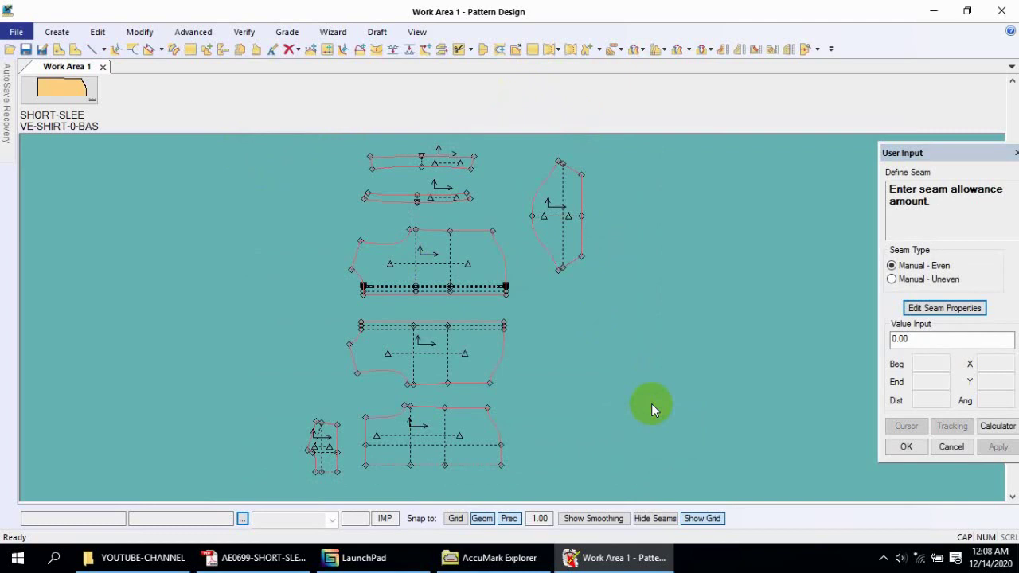
key("Return")
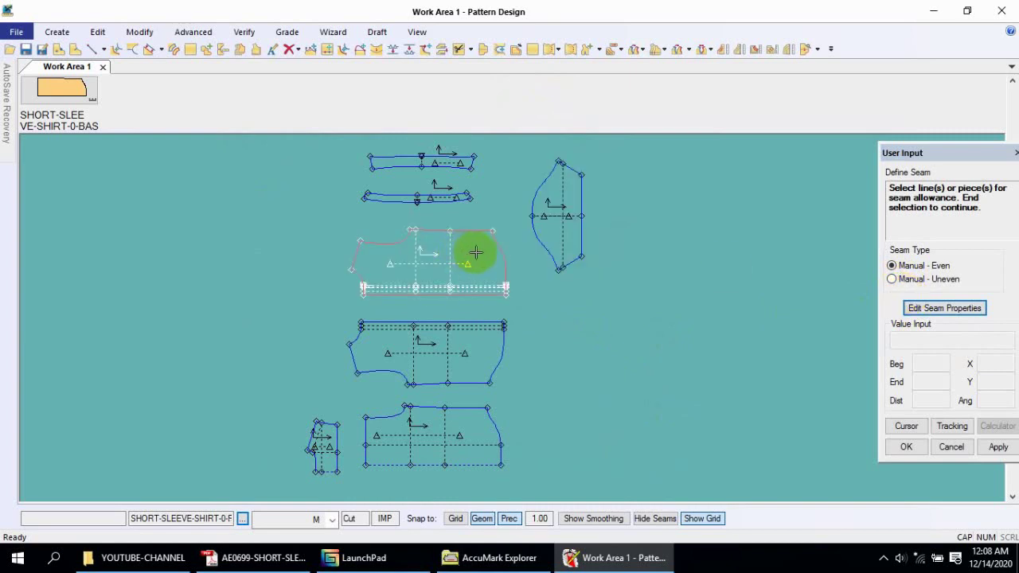
- Hide the seam lines and select one body piece for its own seam allowance
right_click(476, 252)
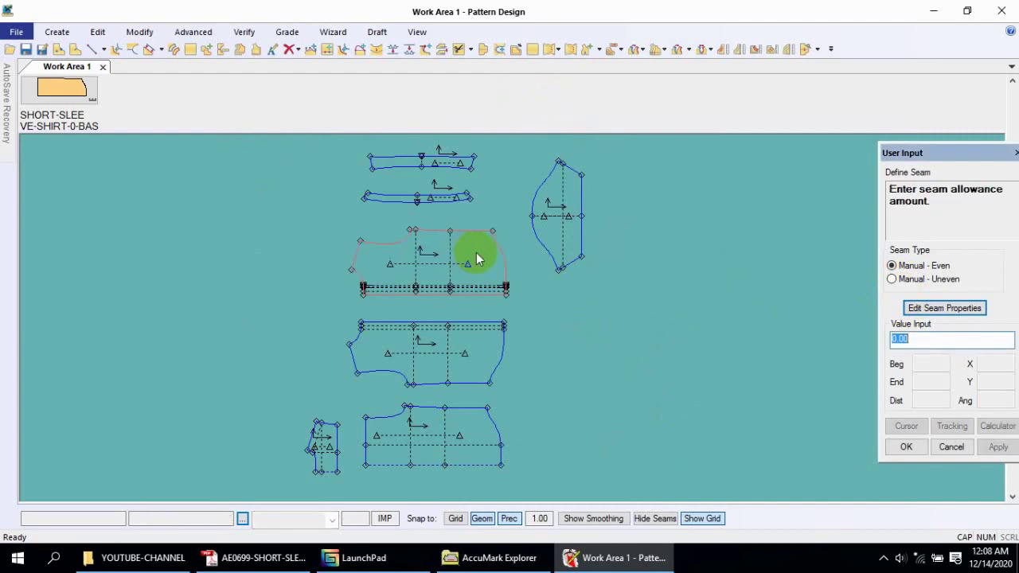
left_click(667, 519)
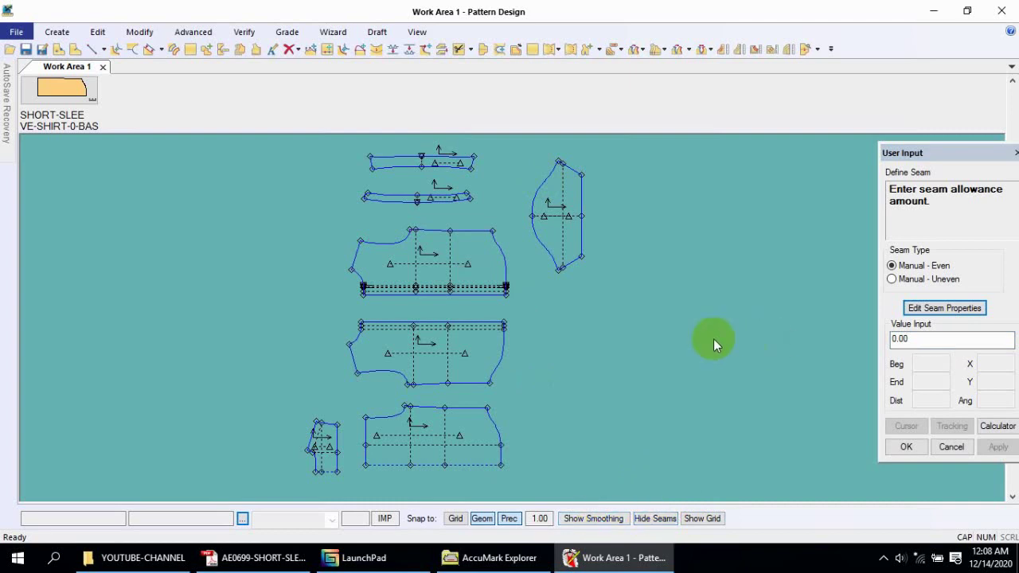
left_click(538, 50)
left_click(455, 247)
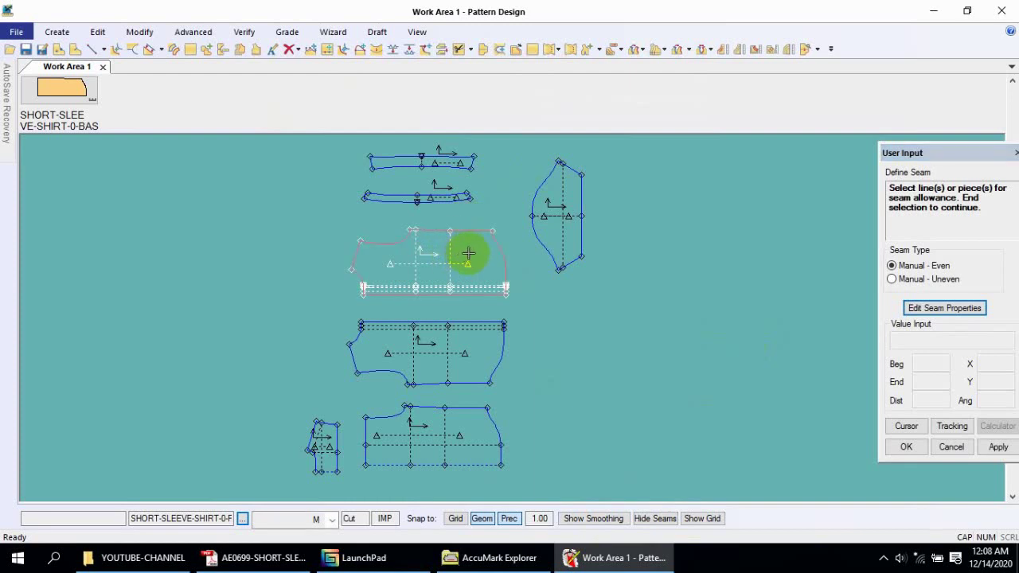
right_click(468, 253)
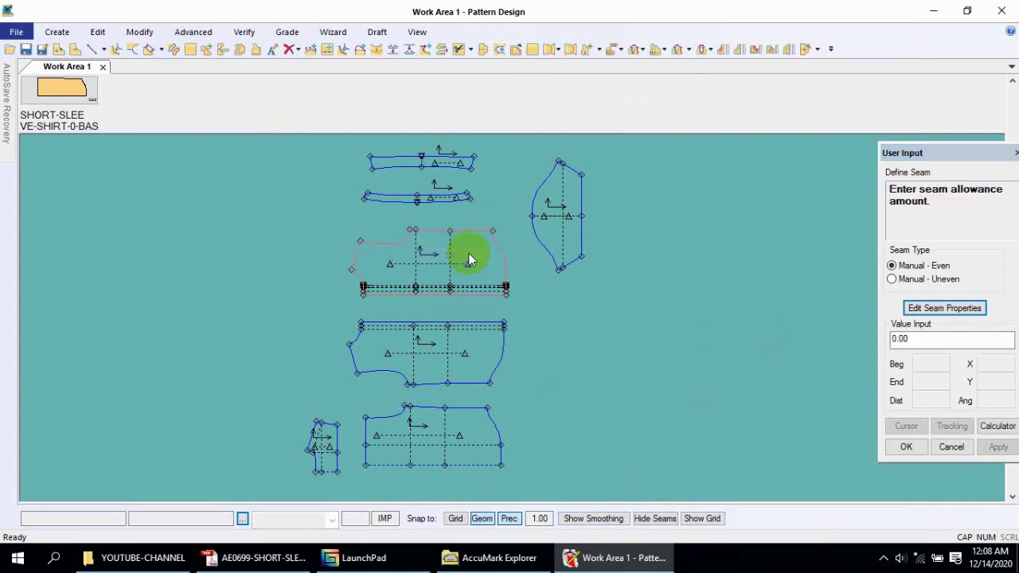
- Clear the existing allowance value for the body piece and enter the new amount
double_click(915, 340)
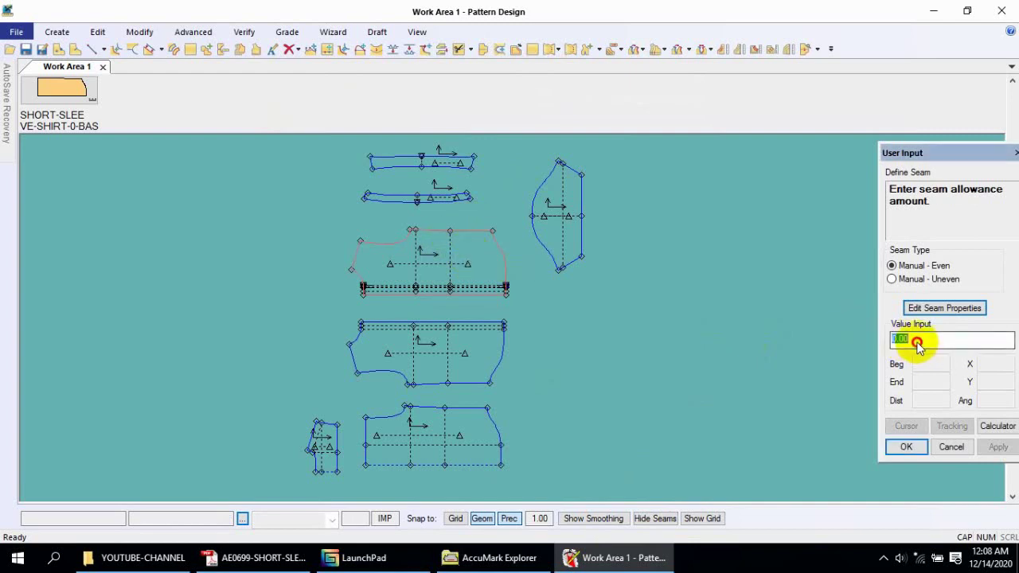
key("BackSpace")
type(".5")
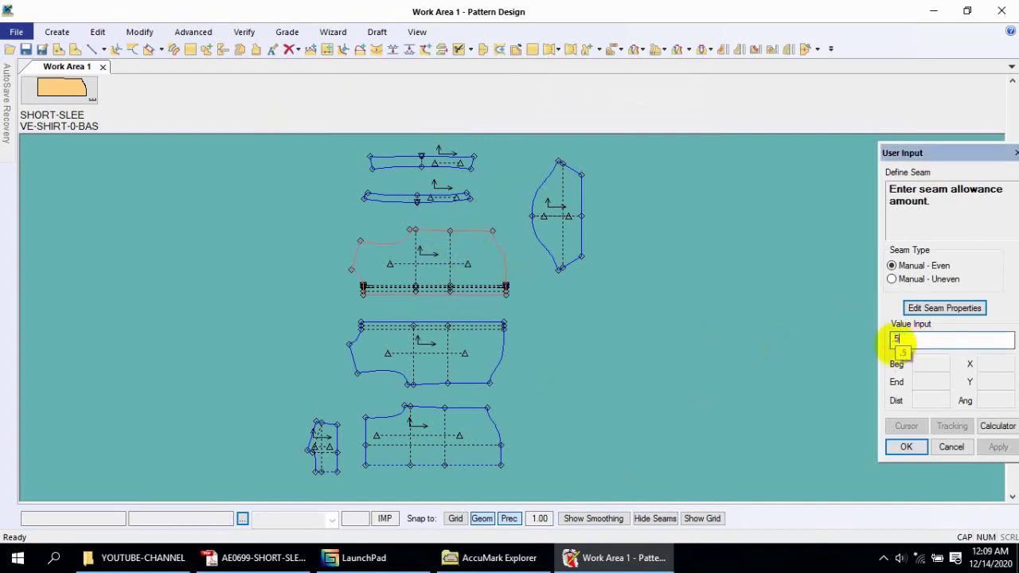
key("Return")
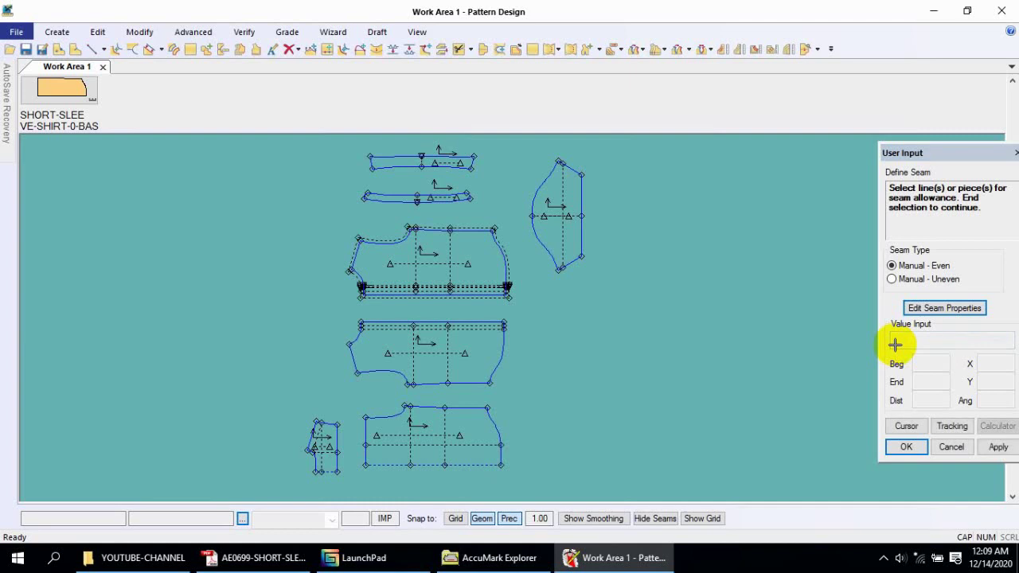
- Select the body, sleeve, collar and small pieces and apply a 0.5 seam allowance to all
left_click(486, 353)
left_click(550, 223)
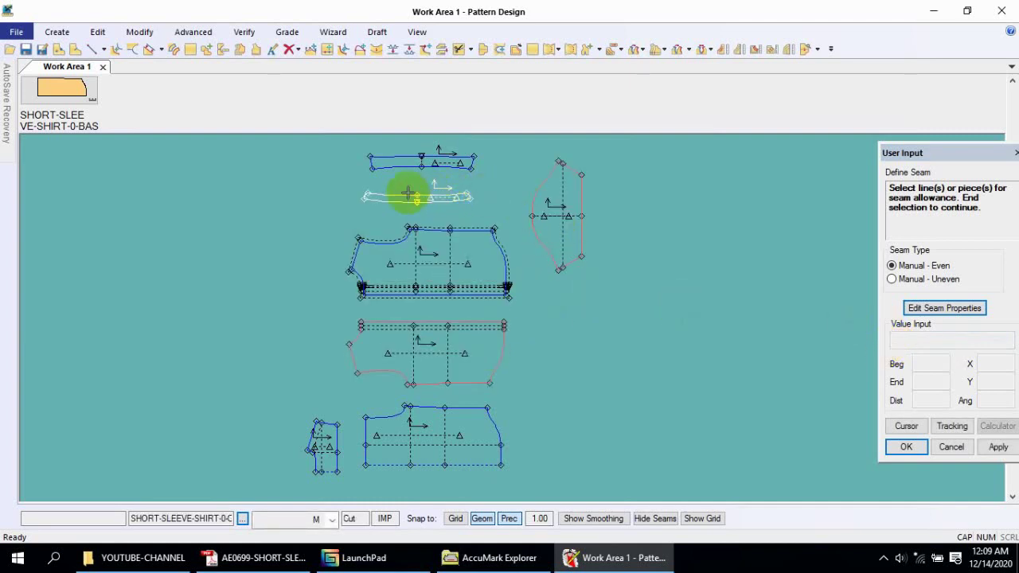
left_click_drag(319, 145, 506, 215)
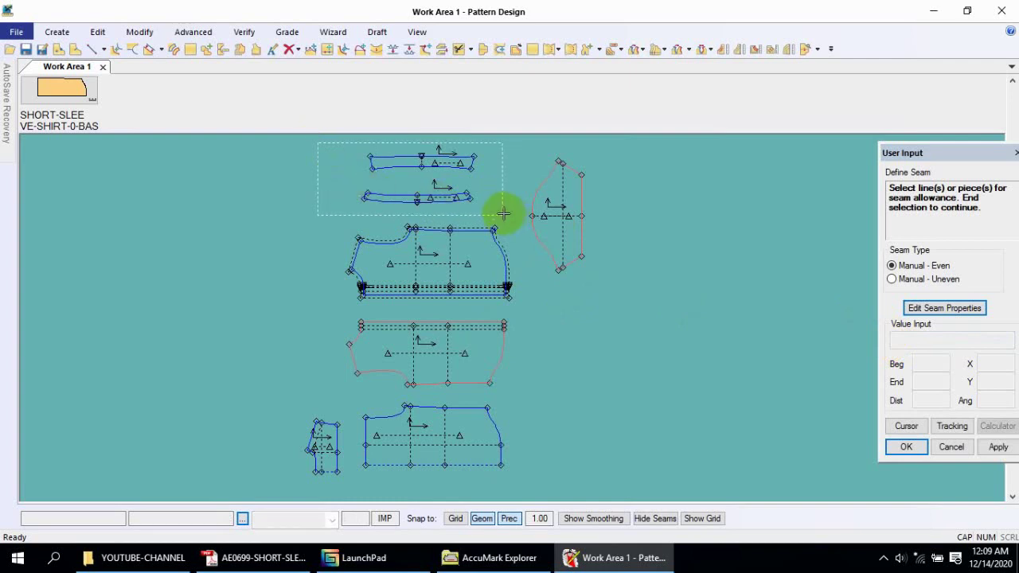
left_click_drag(265, 402, 513, 479)
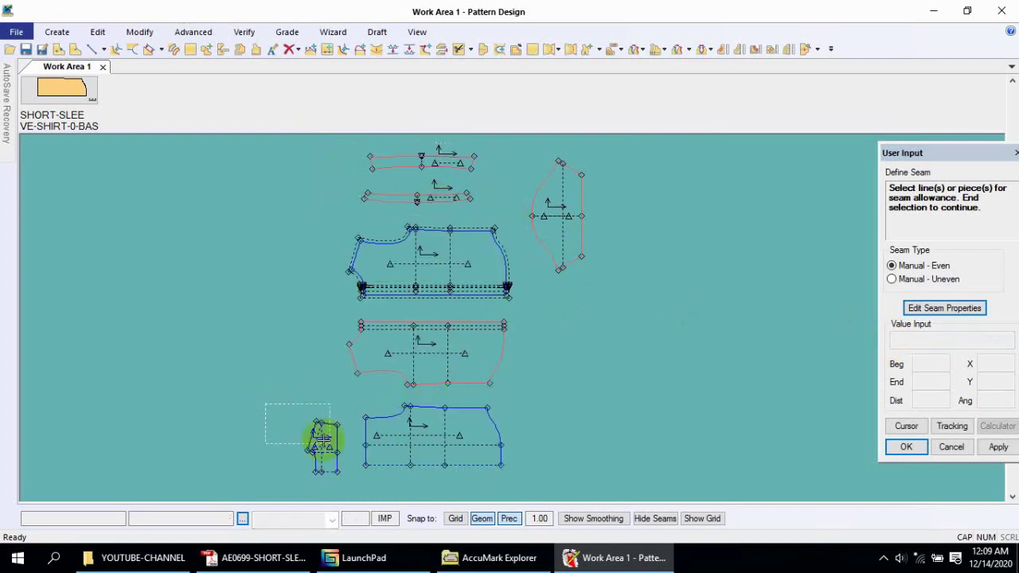
right_click(512, 485)
type(".5")
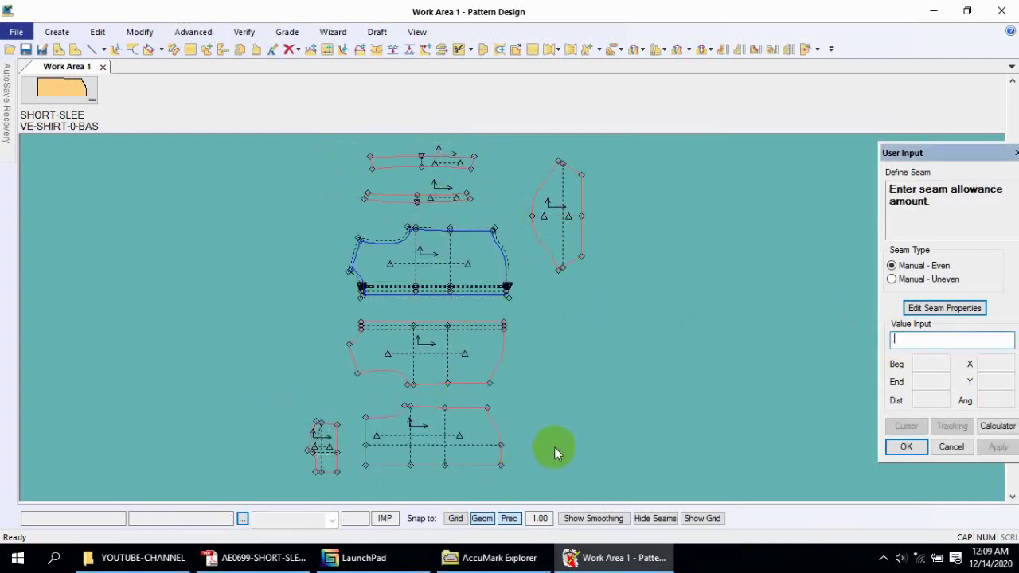
left_click(888, 451)
right_click(651, 330)
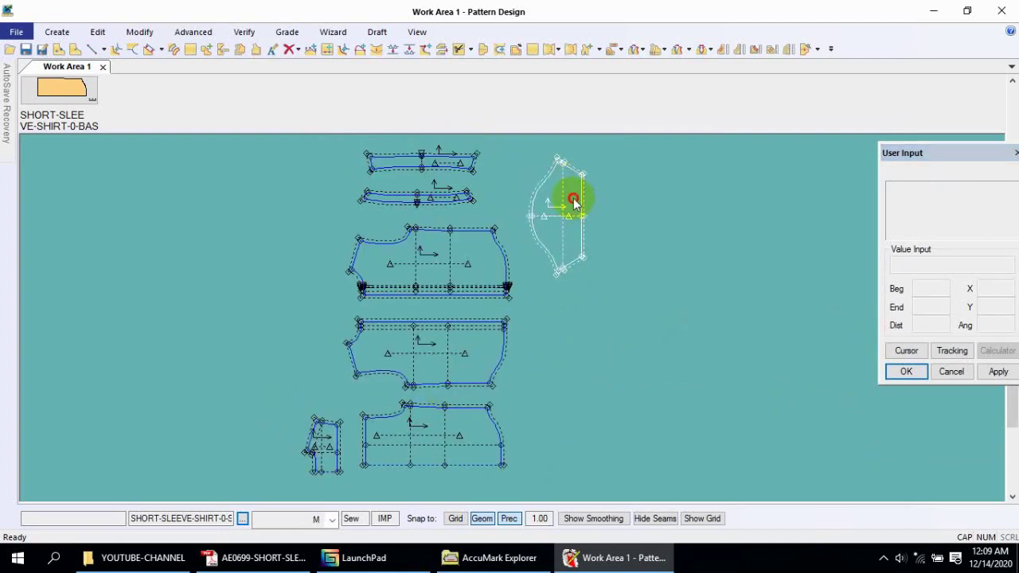
scroll(576, 199, "up", 3)
scroll(422, 249, "down", 3)
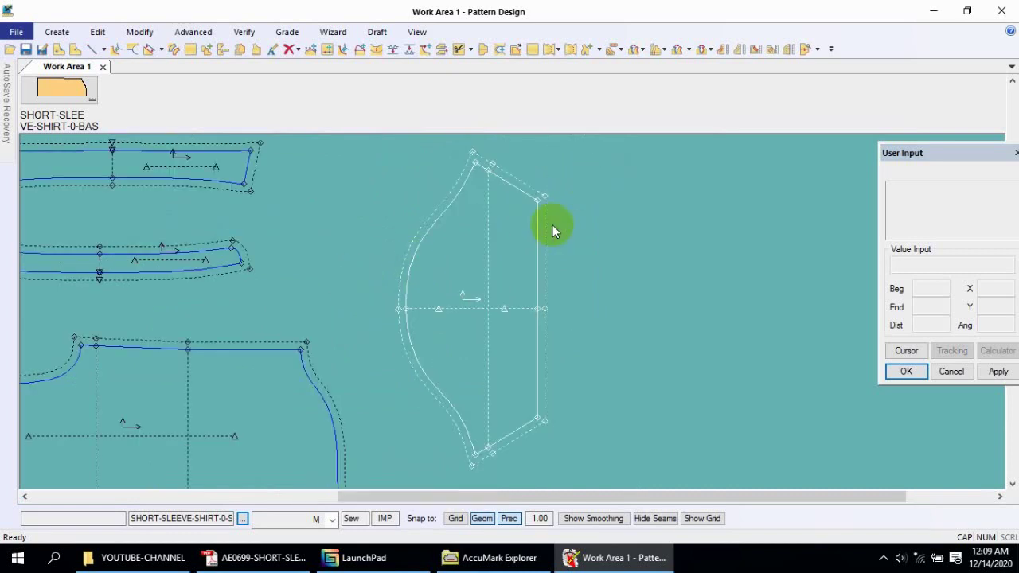
left_click(532, 49)
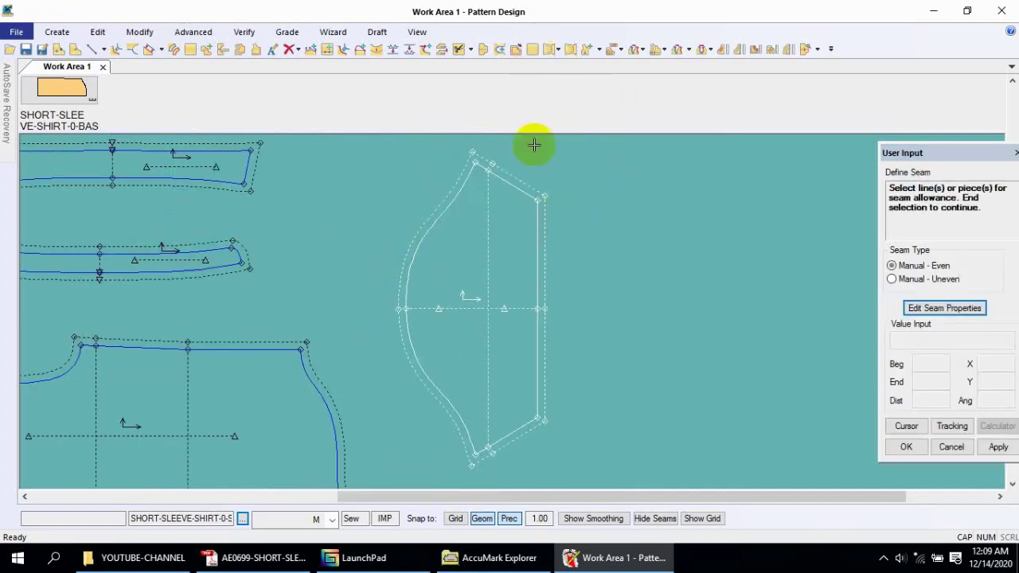
- Give the two segments of the sleeve's straight right edge a 1.25 seam allowance
left_click(537, 253)
left_click(533, 318)
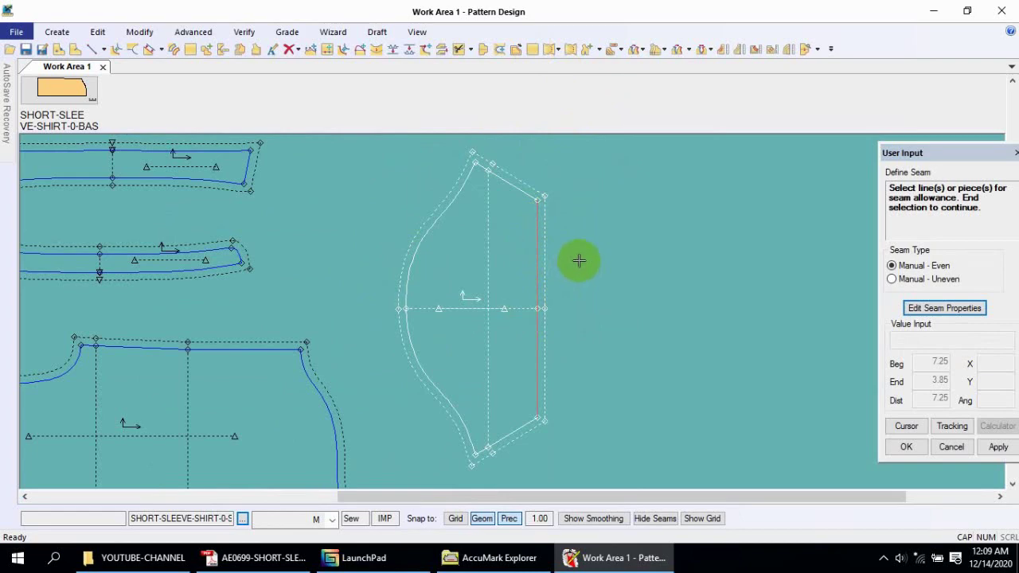
right_click(579, 261)
left_click(580, 266)
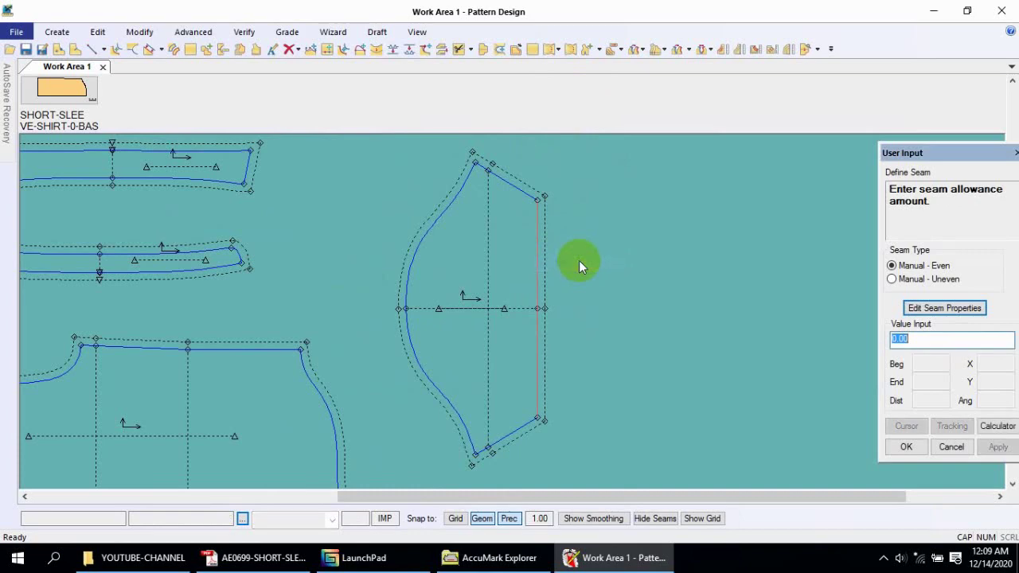
key("Return")
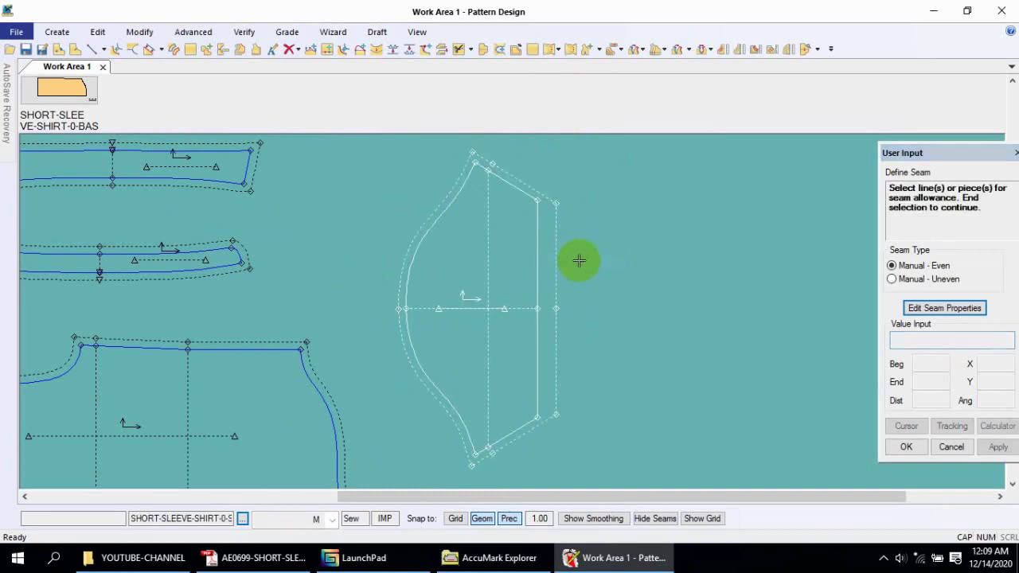
right_click(596, 240)
left_click(596, 241)
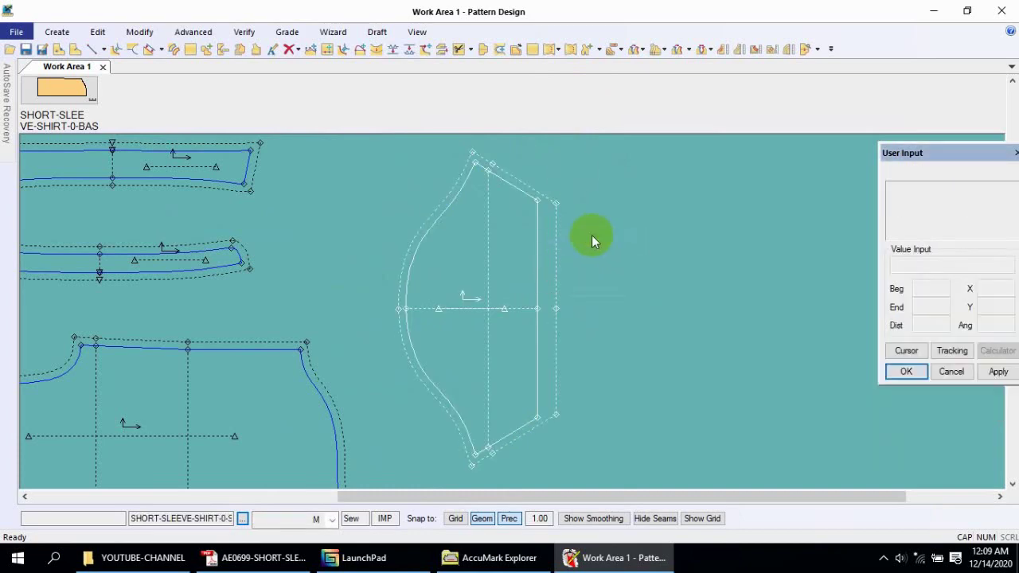
- Try a turnback corner on the sleeve edge and dismiss the invalid corner angle warning
left_click(572, 49)
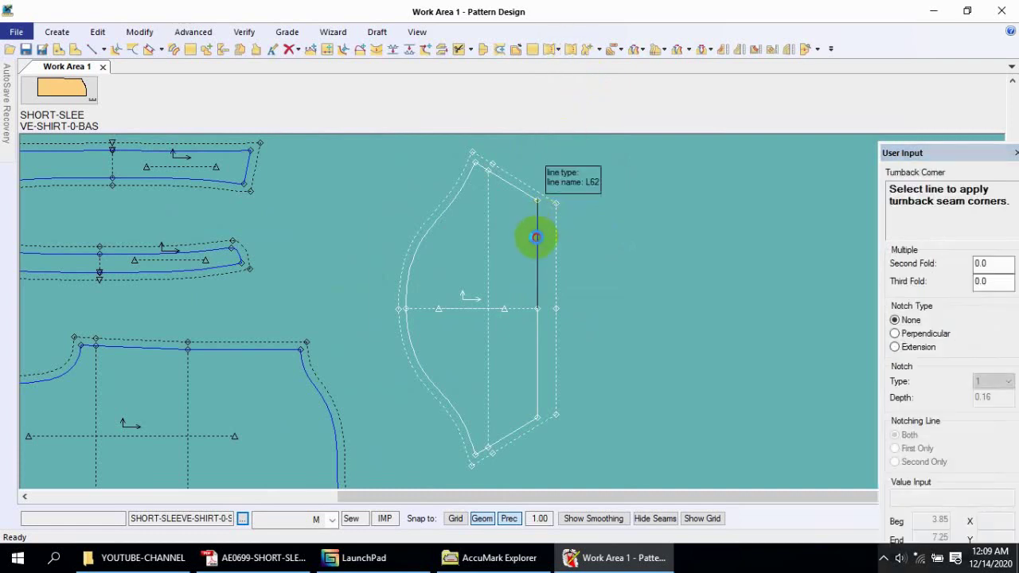
left_click(536, 232)
left_click(605, 310)
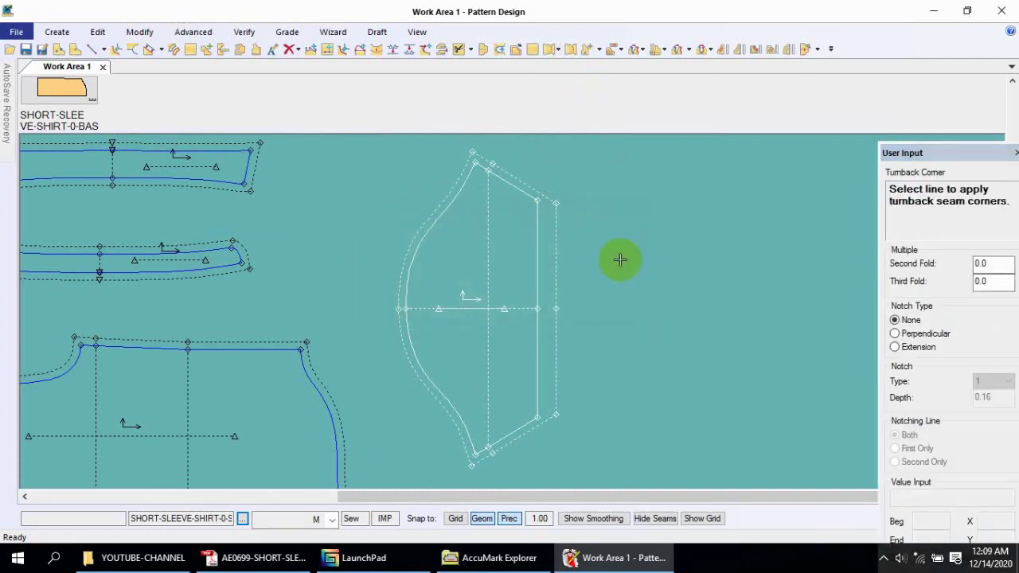
right_click(620, 260)
left_click(609, 268)
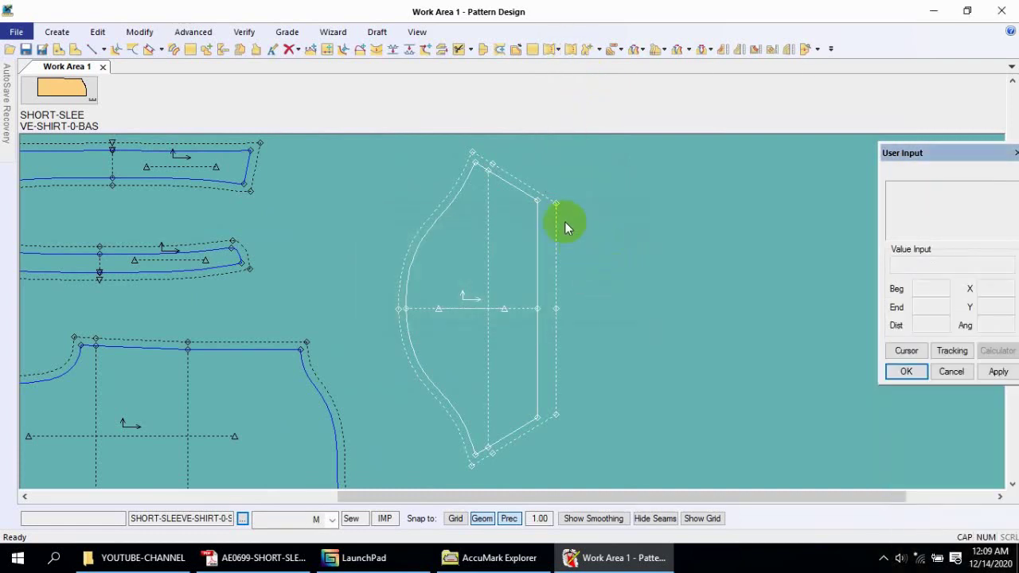
- Merge the two sleeve edge segments into one line with Combine Lines
left_click(394, 50)
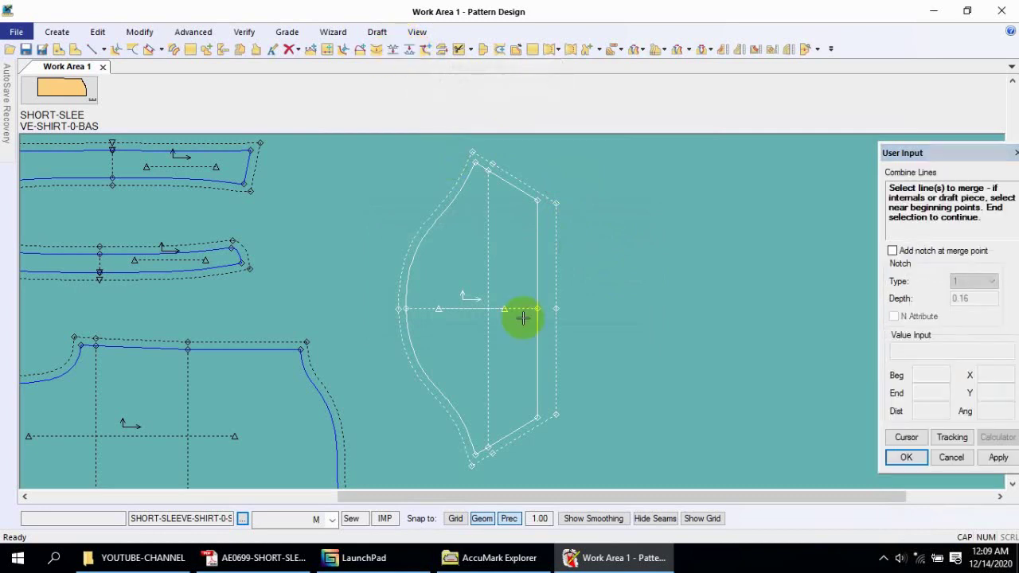
left_click(539, 371)
left_click(534, 300)
right_click(568, 276)
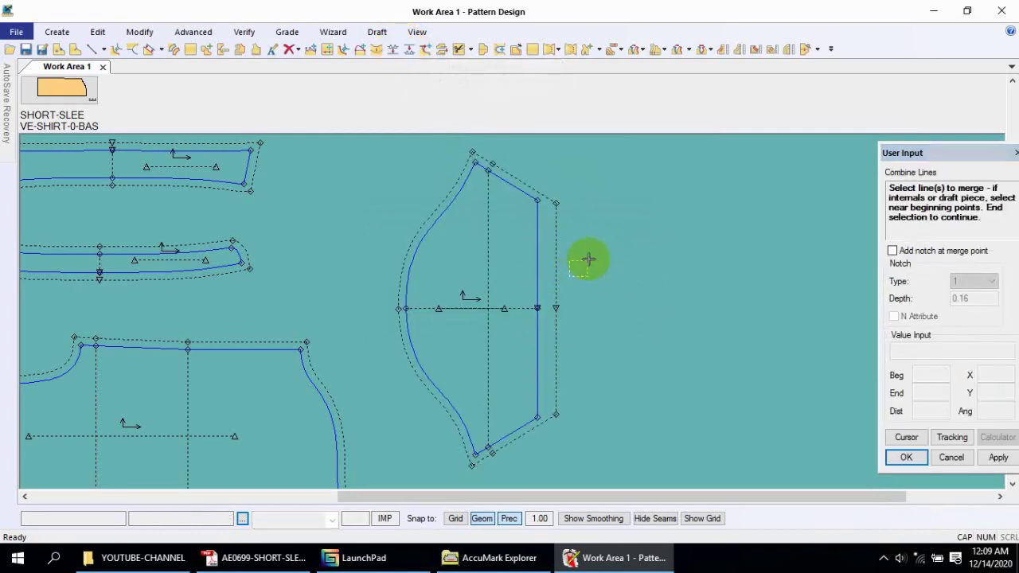
right_click(587, 260)
left_click(585, 262)
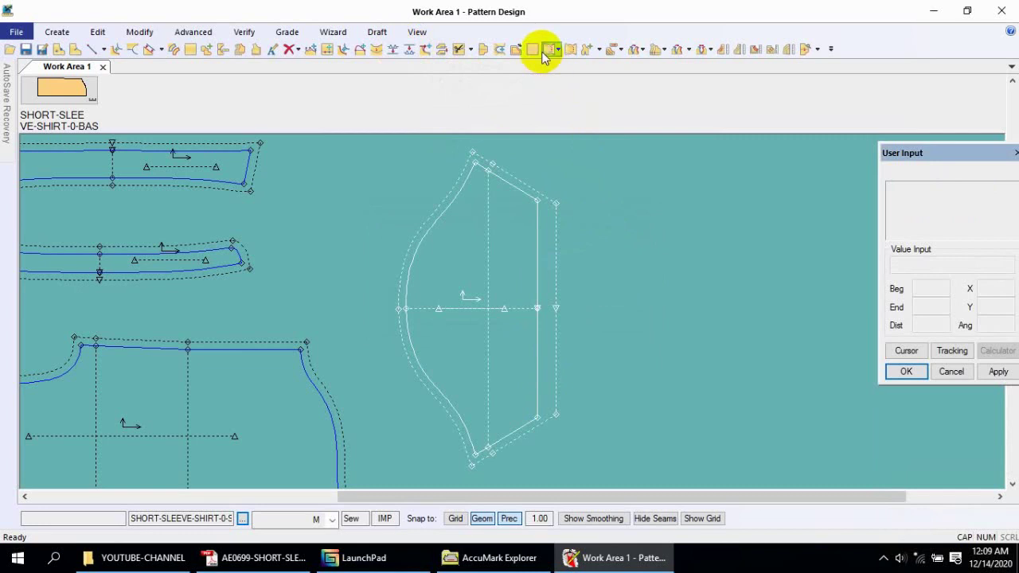
- Apply turnback seam corners to the merged sleeve edge
left_click(572, 49)
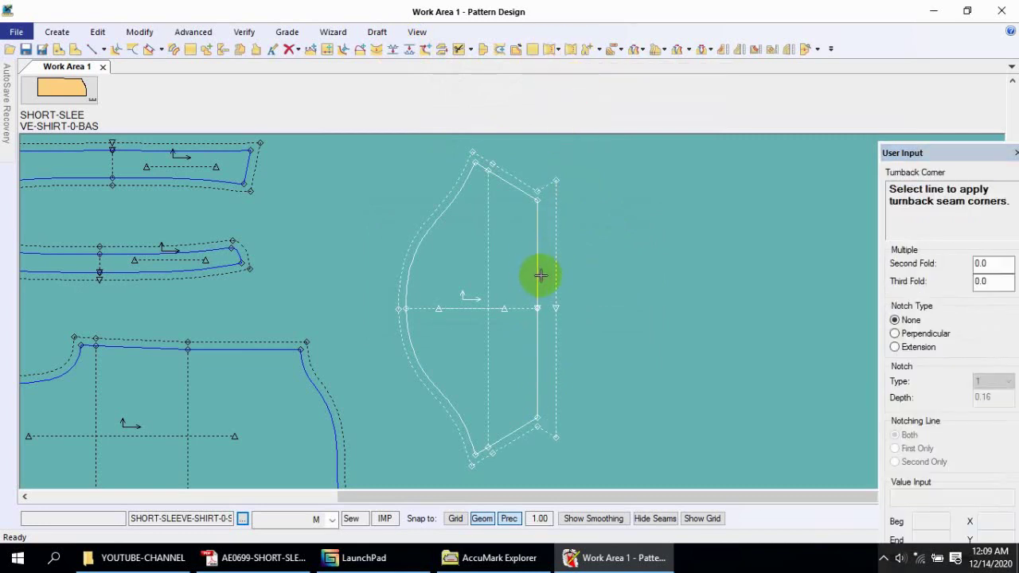
left_click(541, 275)
right_click(602, 250)
left_click(605, 252)
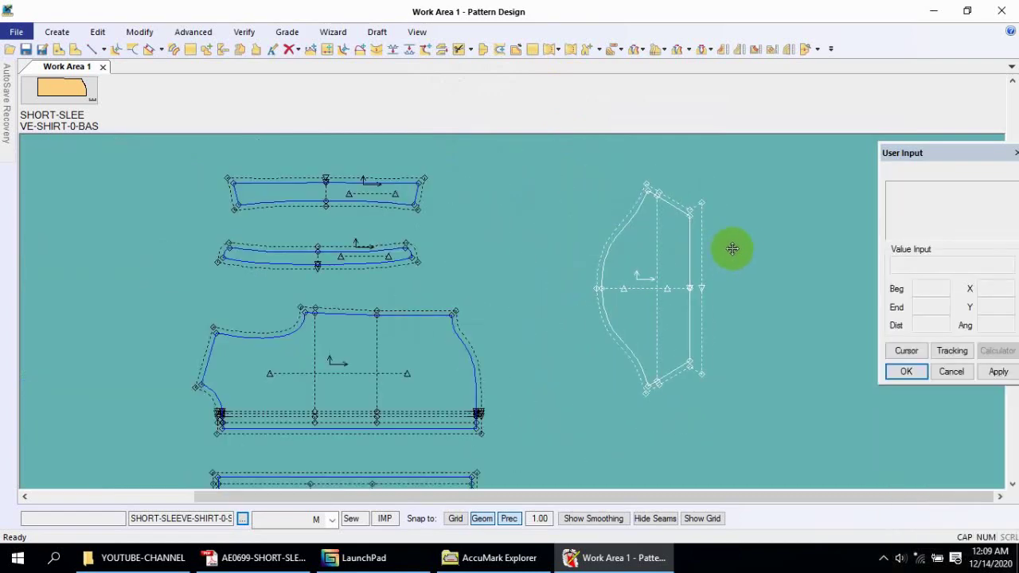
- Zoom in on the lower body pieces and display the 0.50 seam allowance values on the edges
scroll(563, 202, "down", 3)
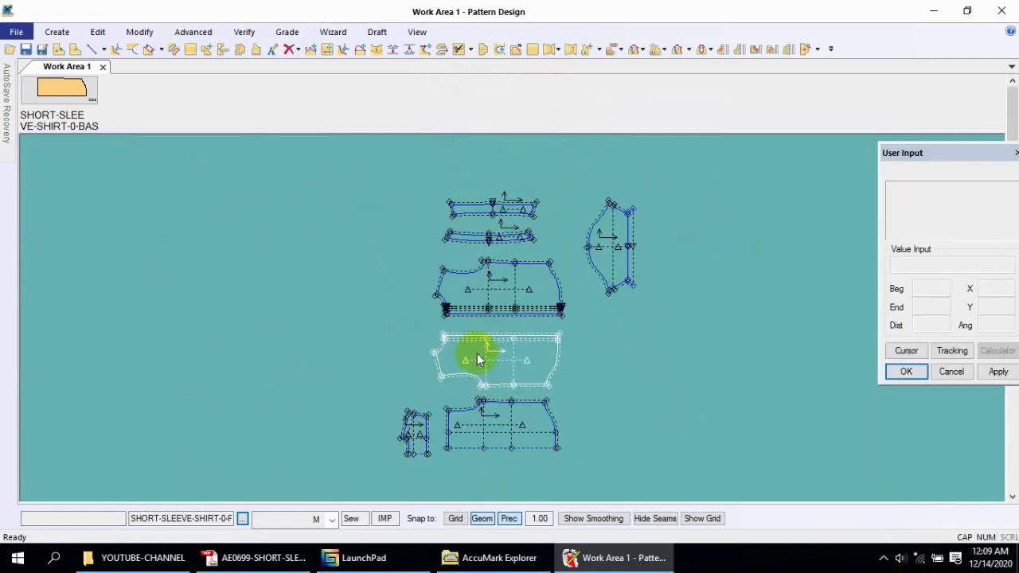
scroll(478, 297, "up", 3)
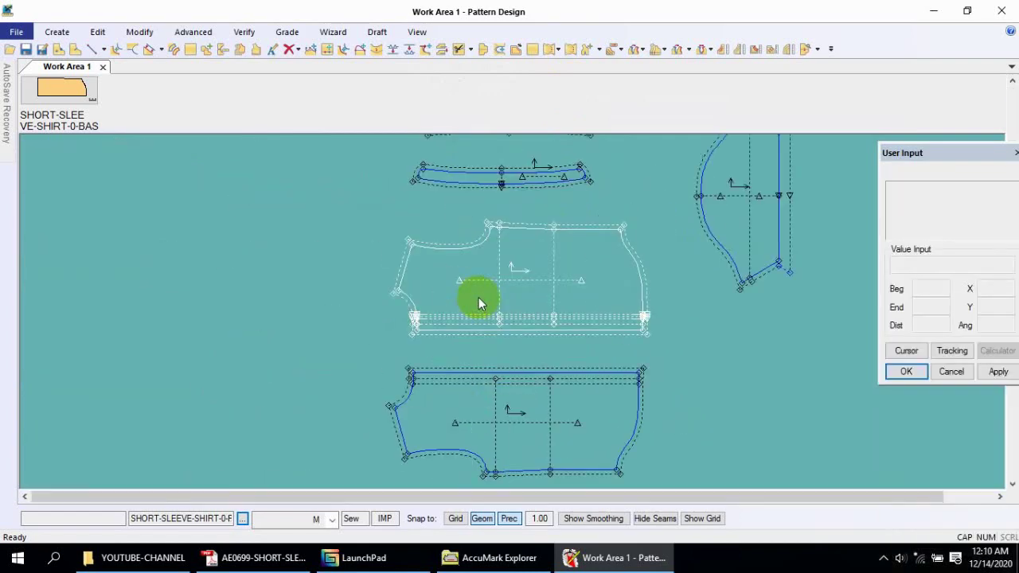
scroll(510, 386, "up", 3)
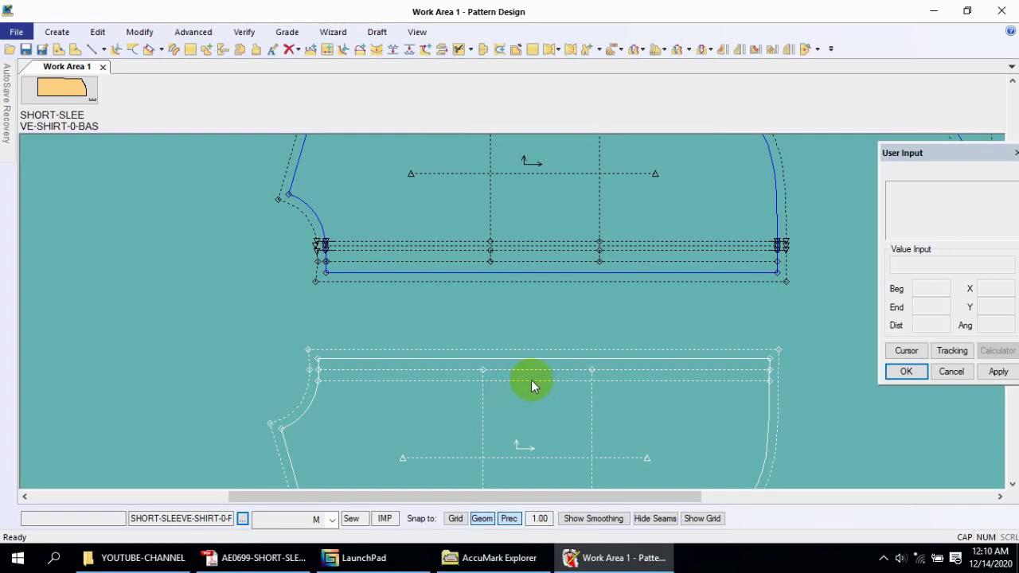
left_click(531, 376)
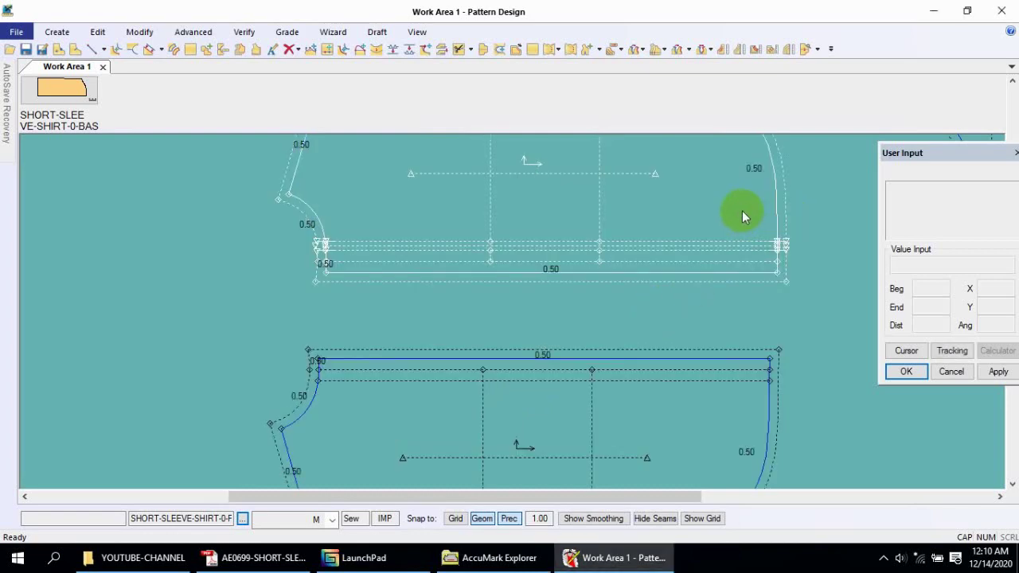
scroll(697, 211, "up", 2)
scroll(497, 219, "down", 1)
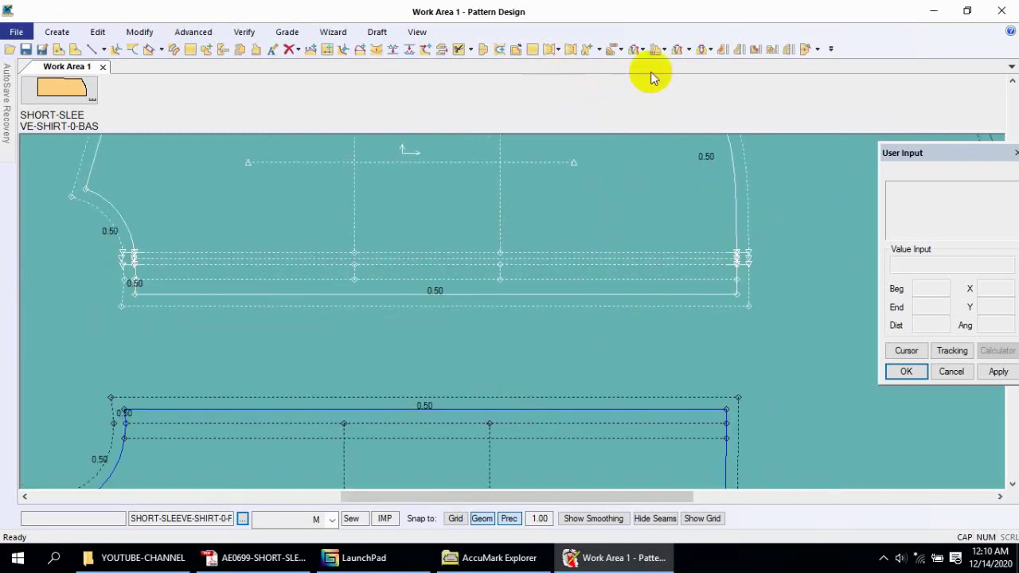
left_click(742, 49)
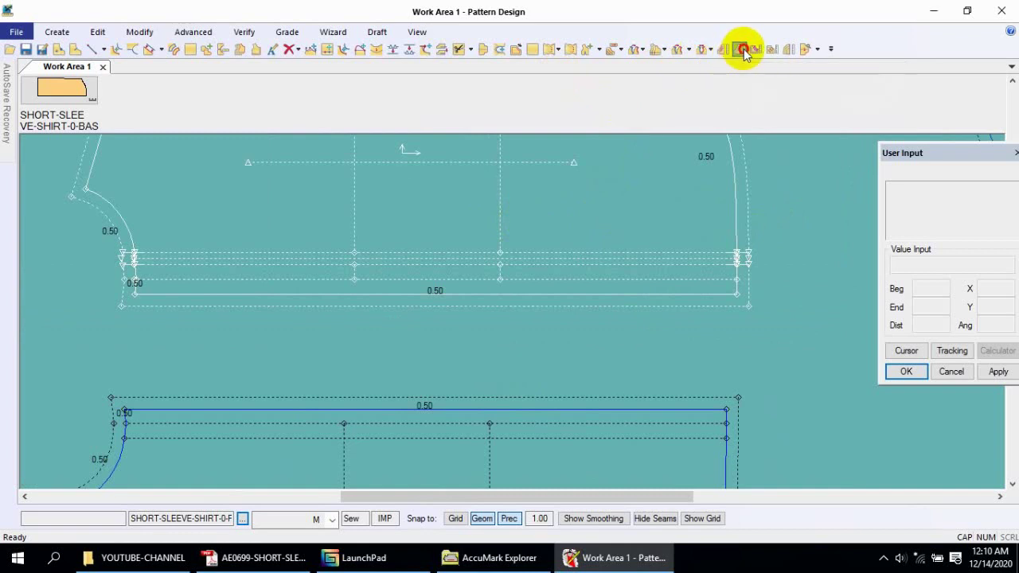
left_click(736, 295)
left_click(737, 260)
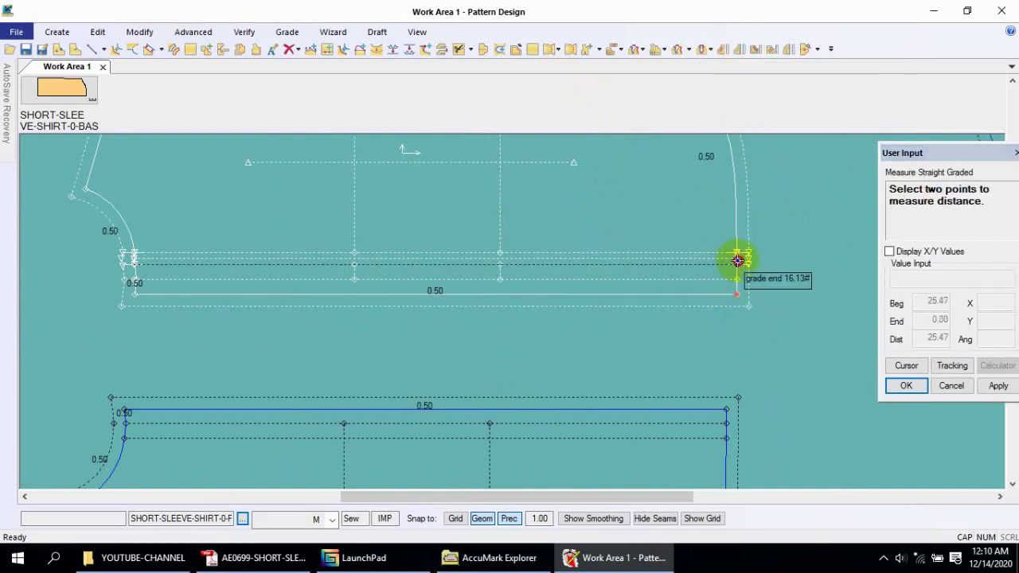
left_click(735, 260)
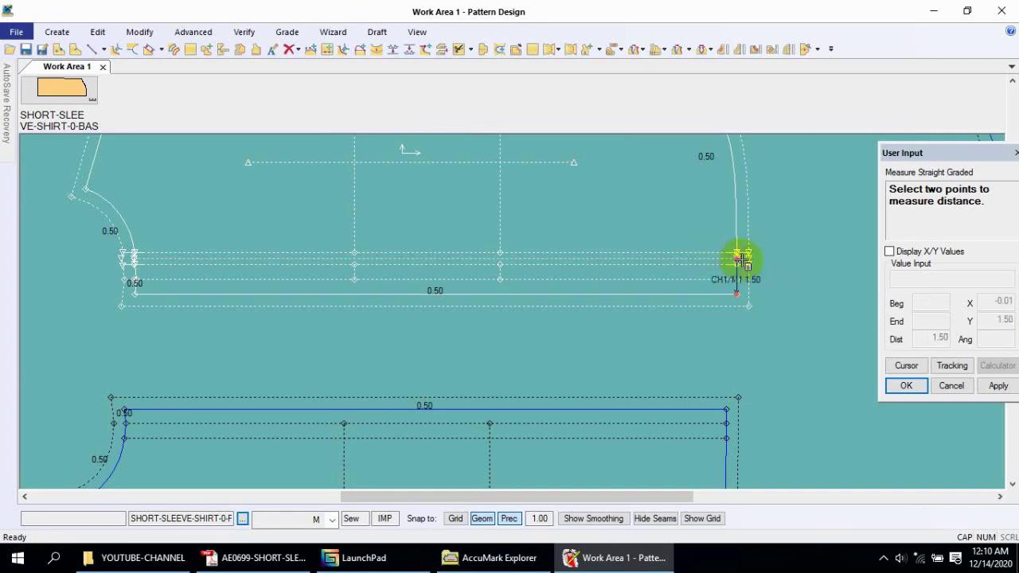
right_click(778, 238)
left_click(776, 252)
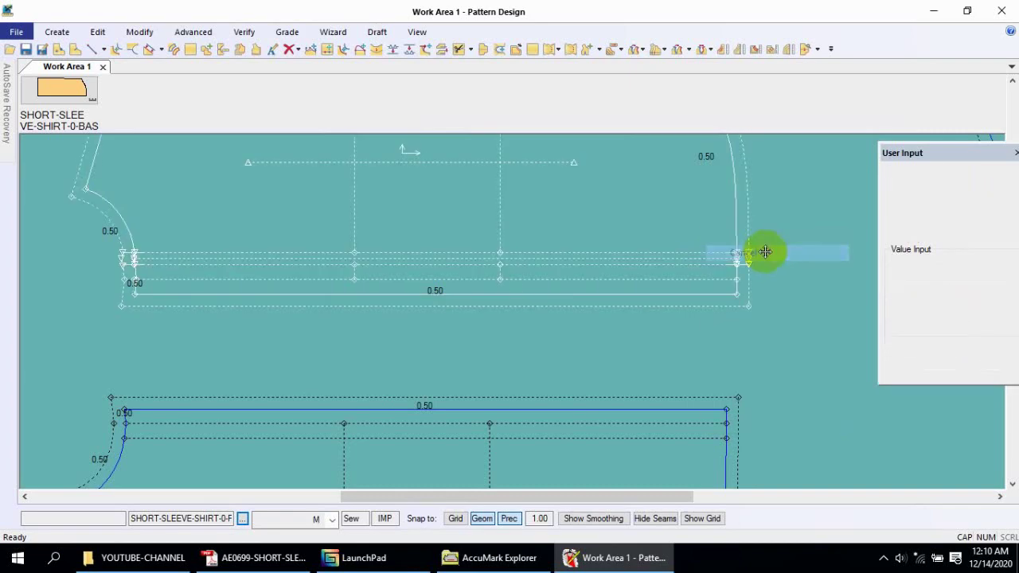
left_click_drag(768, 252, 793, 314)
left_click(793, 315)
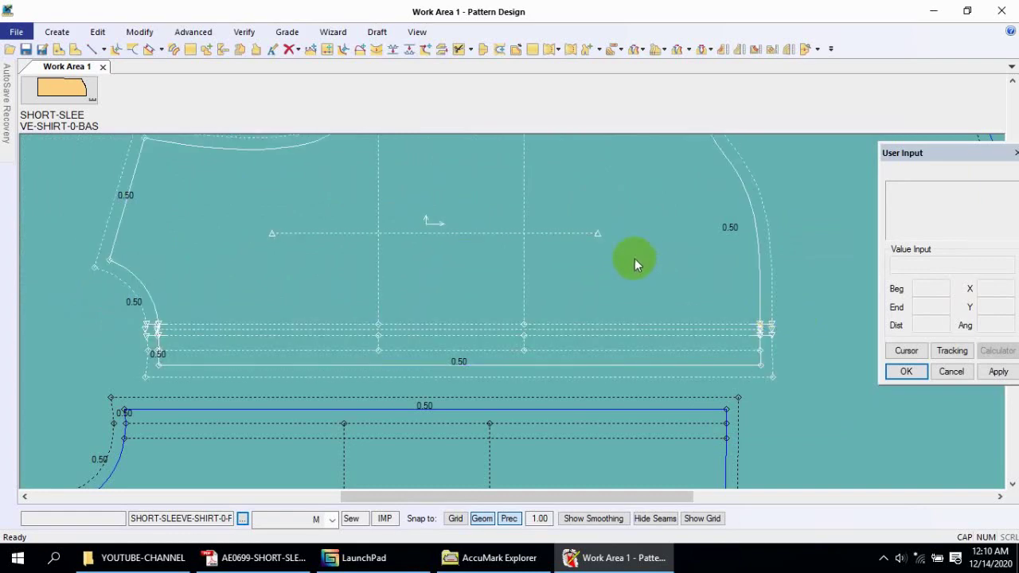
scroll(595, 201, "down", 1)
left_click(641, 230)
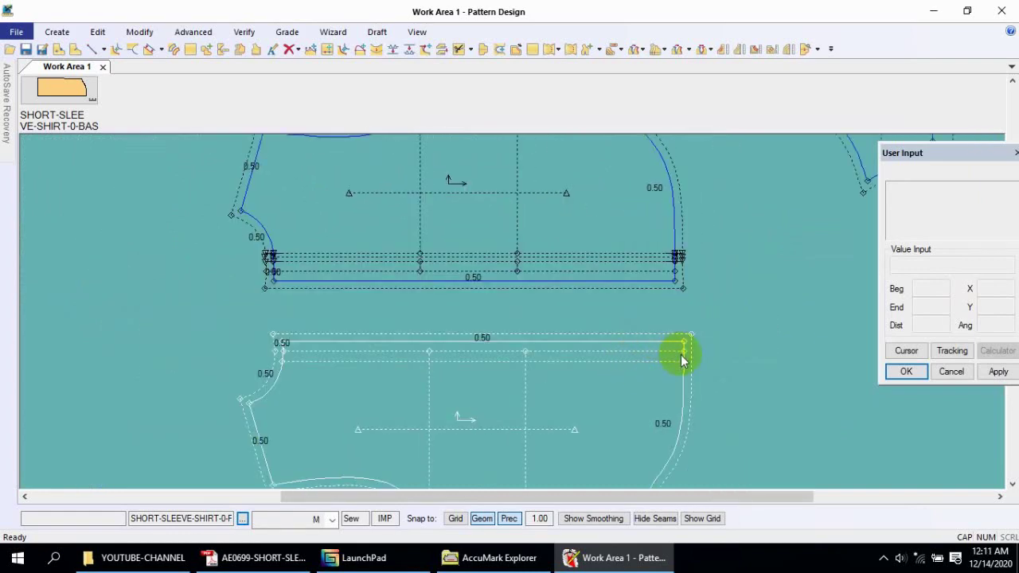
left_click(654, 336)
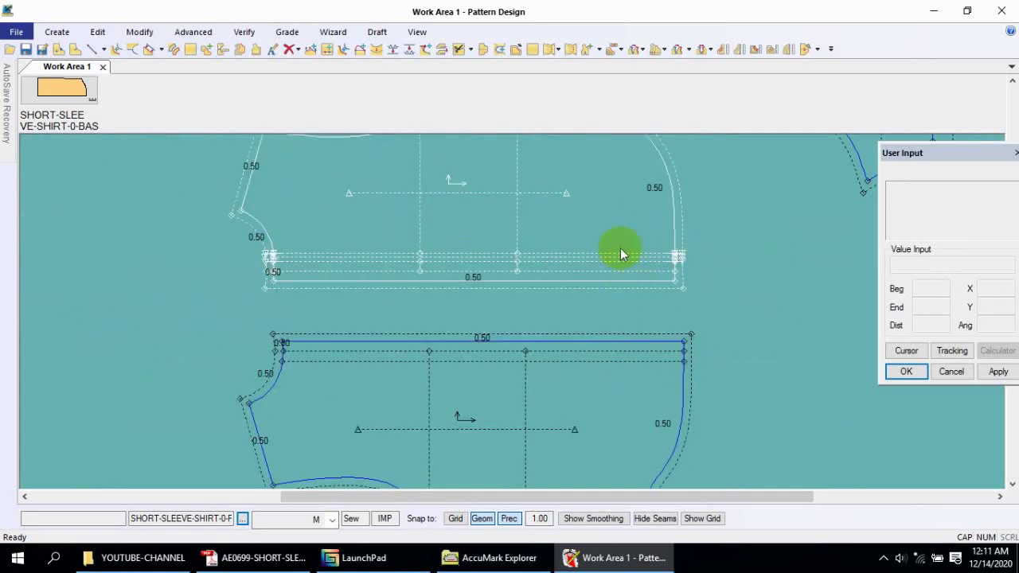
left_click(620, 255)
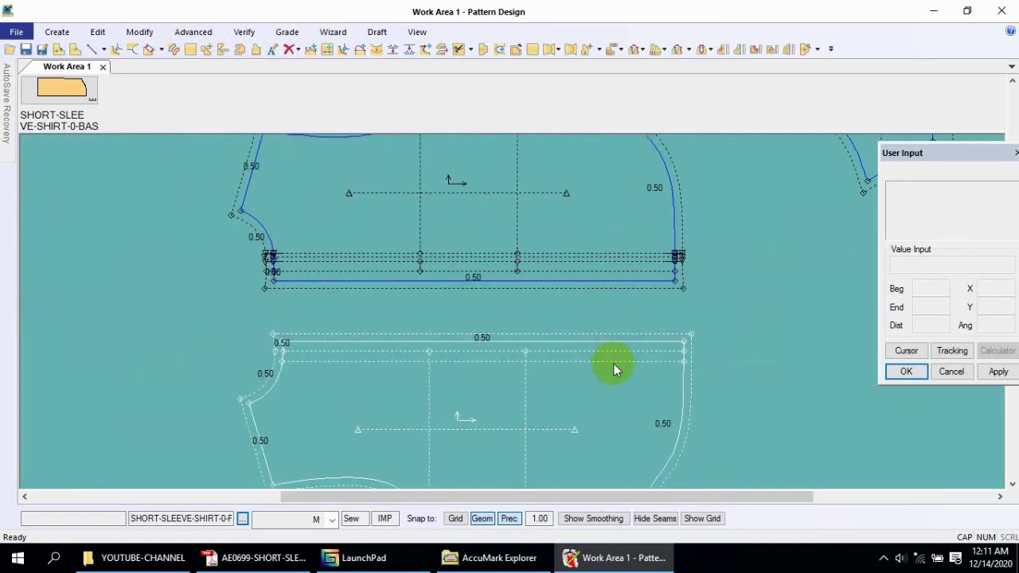
left_click(610, 346)
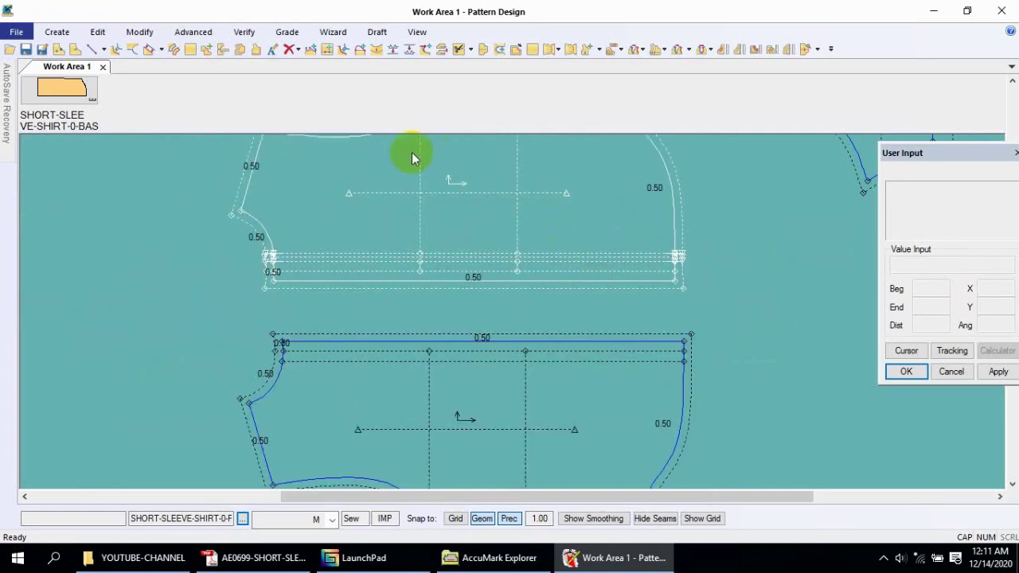
- Change the upper shirt piece's bottom edge seam allowance from 0.50 to 1.50
left_click(532, 49)
left_click(530, 277)
right_click(539, 251)
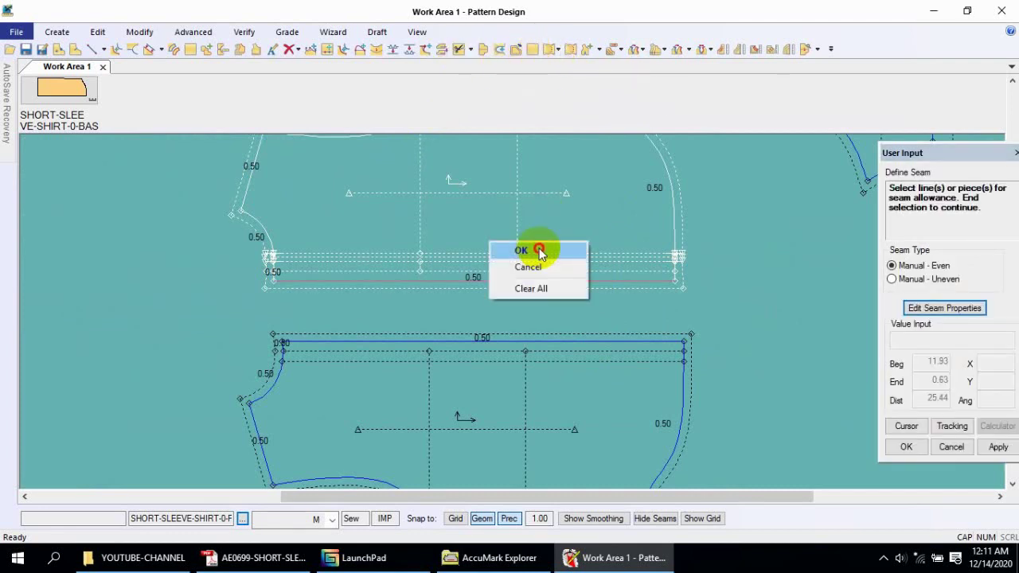
left_click(539, 252)
type("1.5")
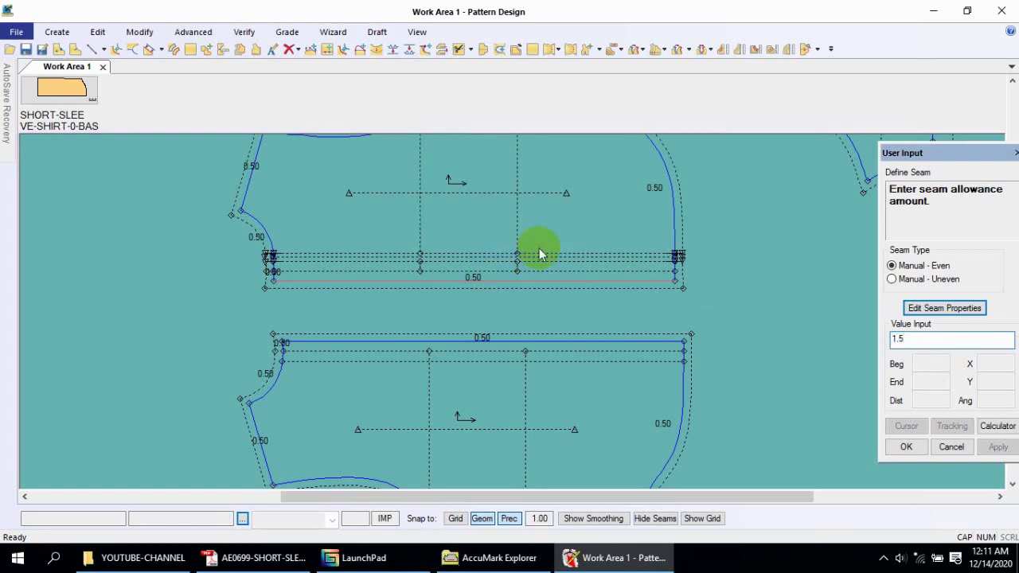
key("Return")
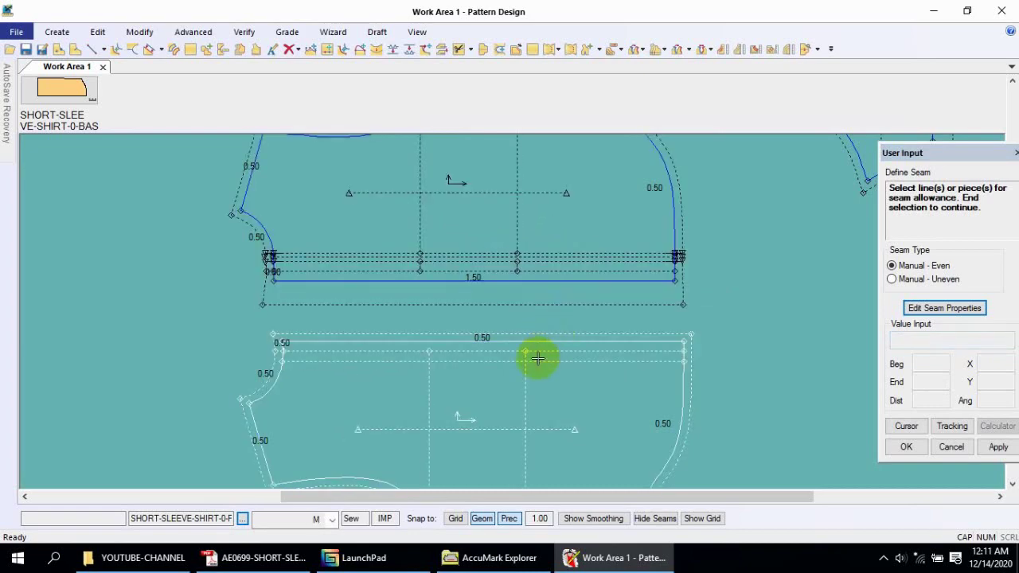
scroll(532, 360, "up", 2)
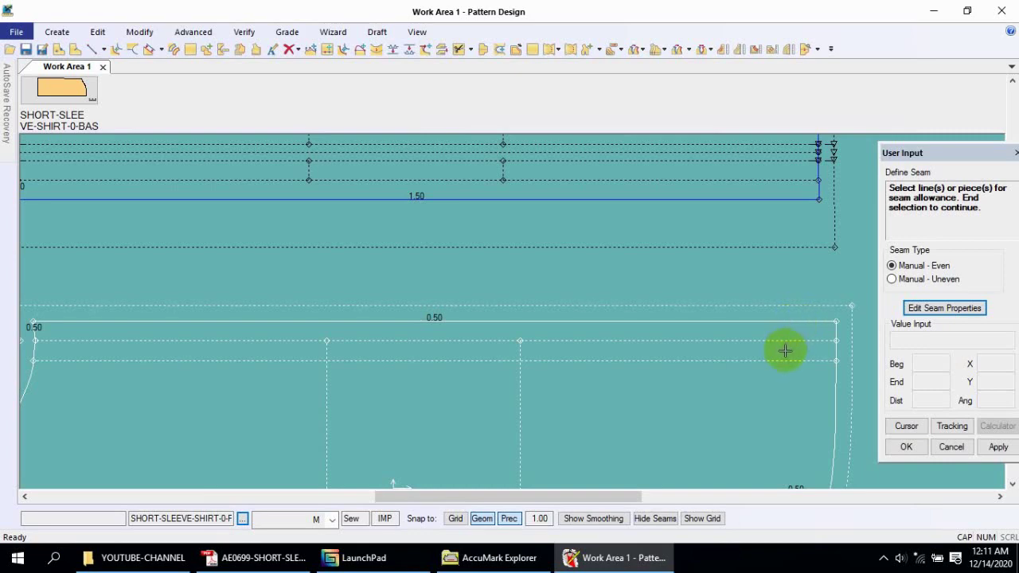
right_click(785, 351)
left_click(776, 347)
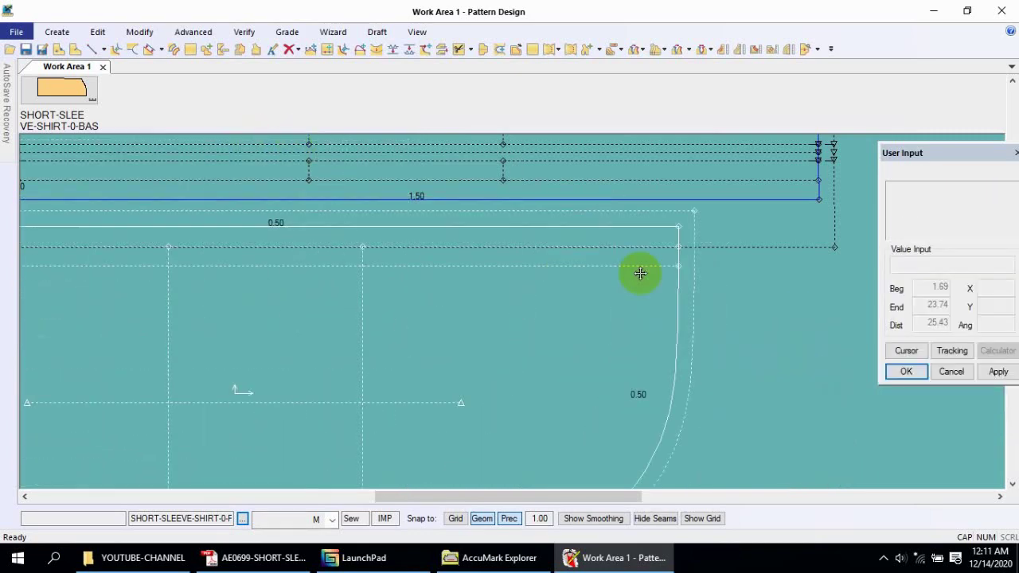
scroll(637, 302, "down", 2)
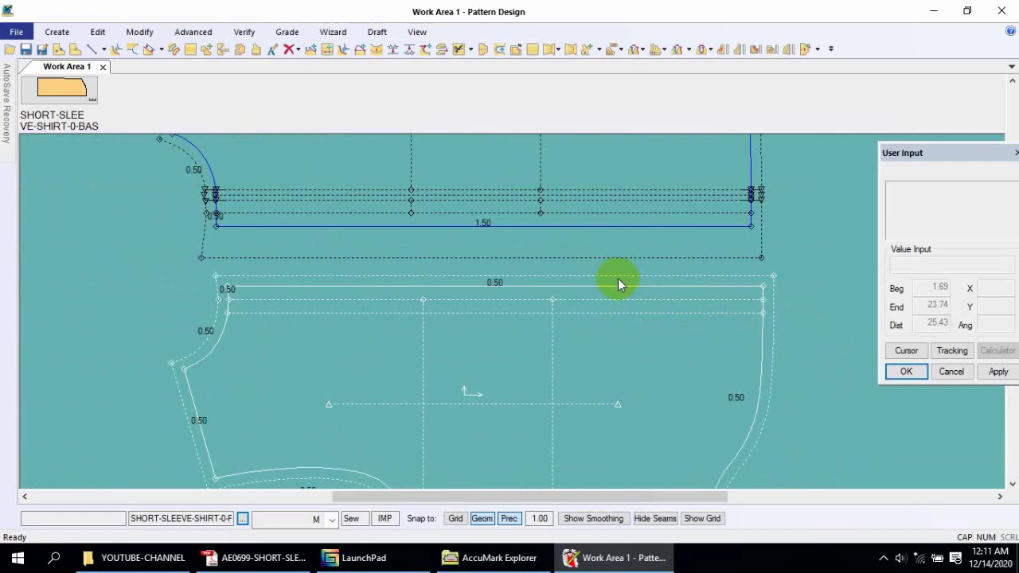
left_click(528, 302)
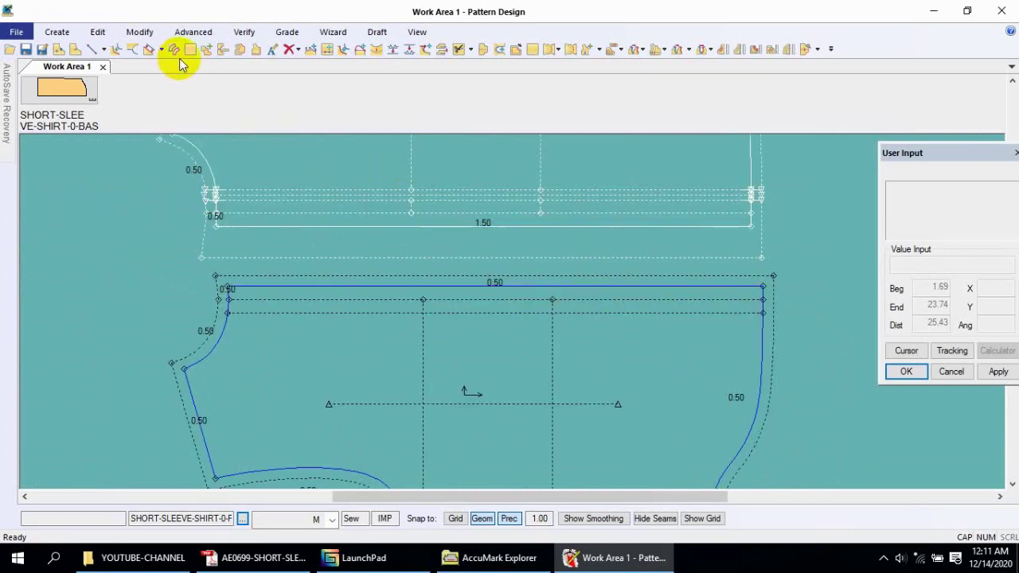
- Shift the lower piece's inner line near its top edge using Offset Even in Replace mode
left_click(57, 32)
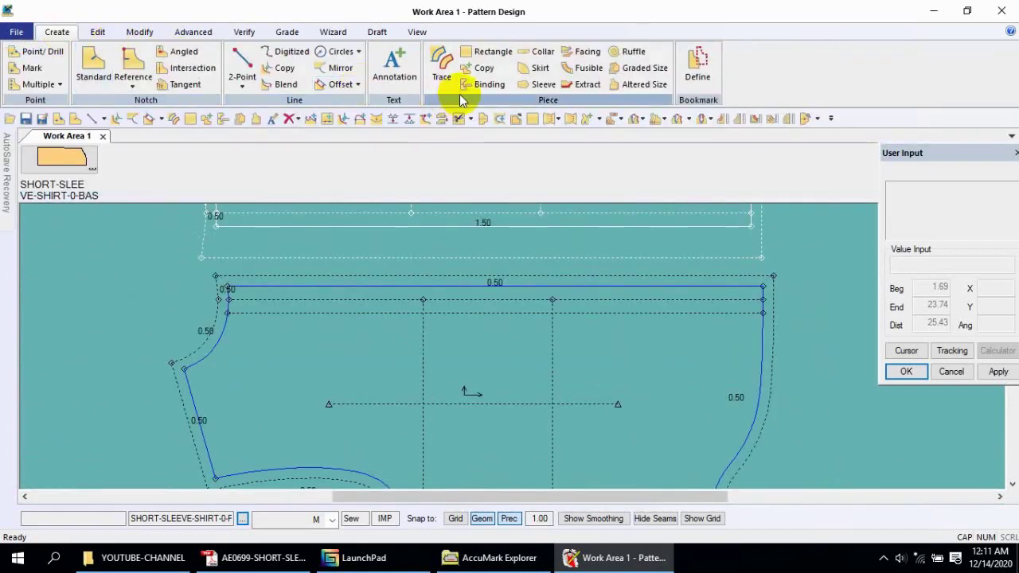
left_click(335, 85)
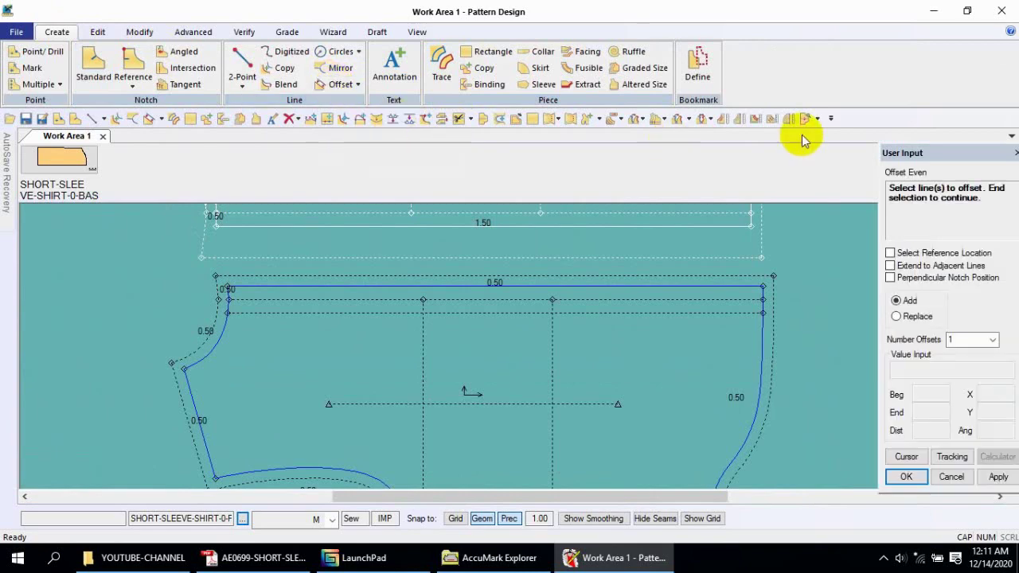
left_click(677, 267)
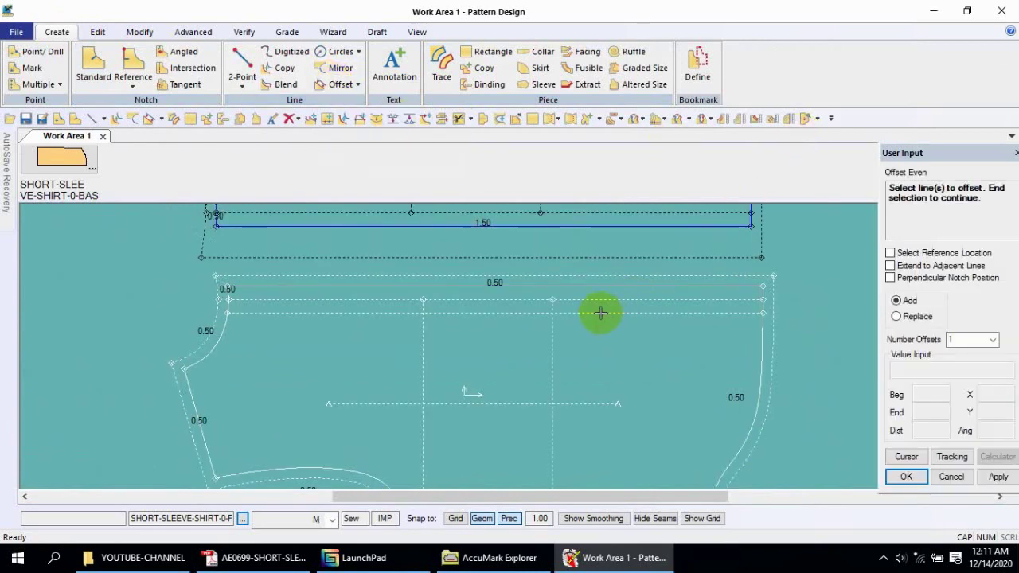
left_click(903, 319)
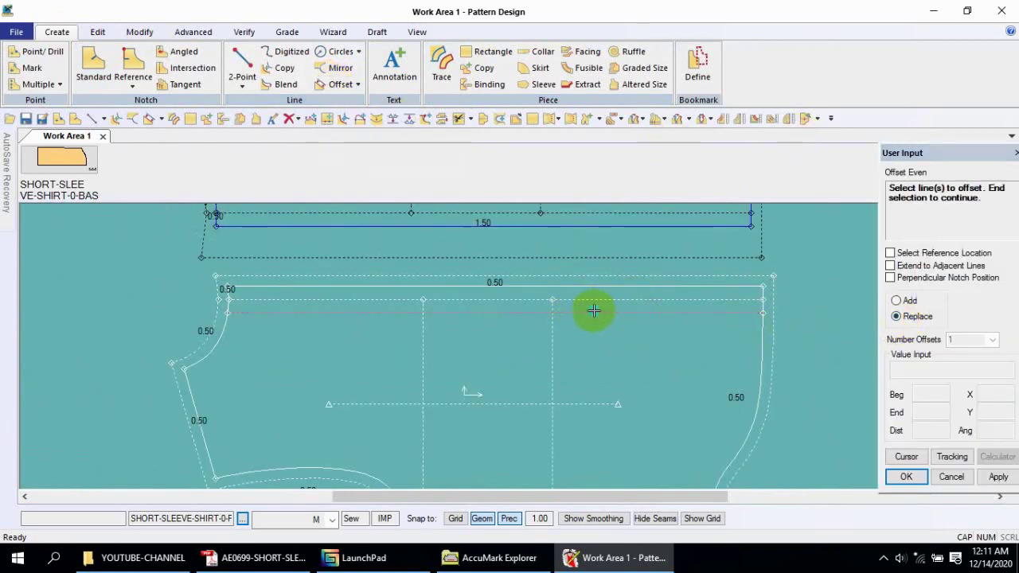
left_click(593, 311)
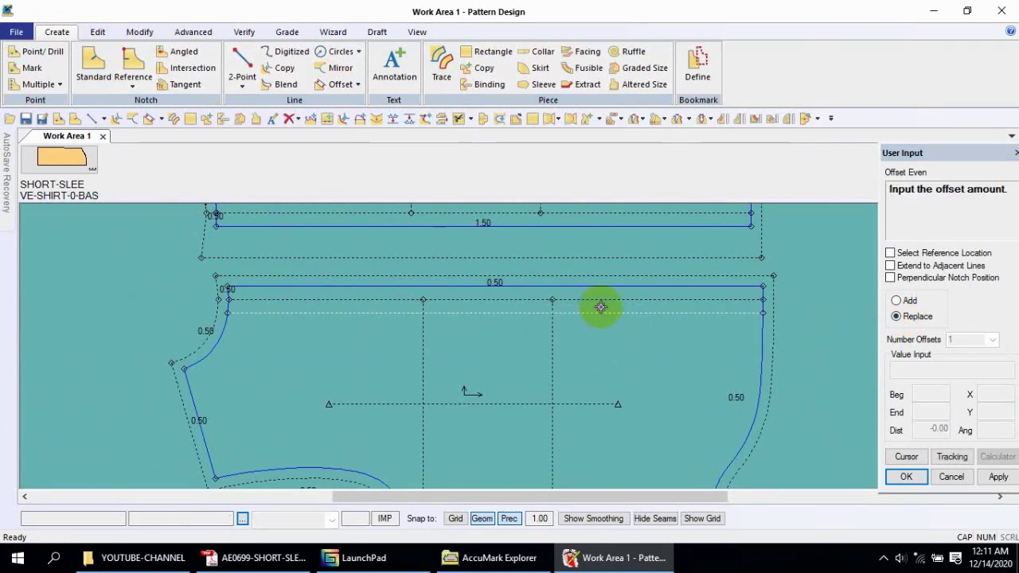
left_click(597, 308)
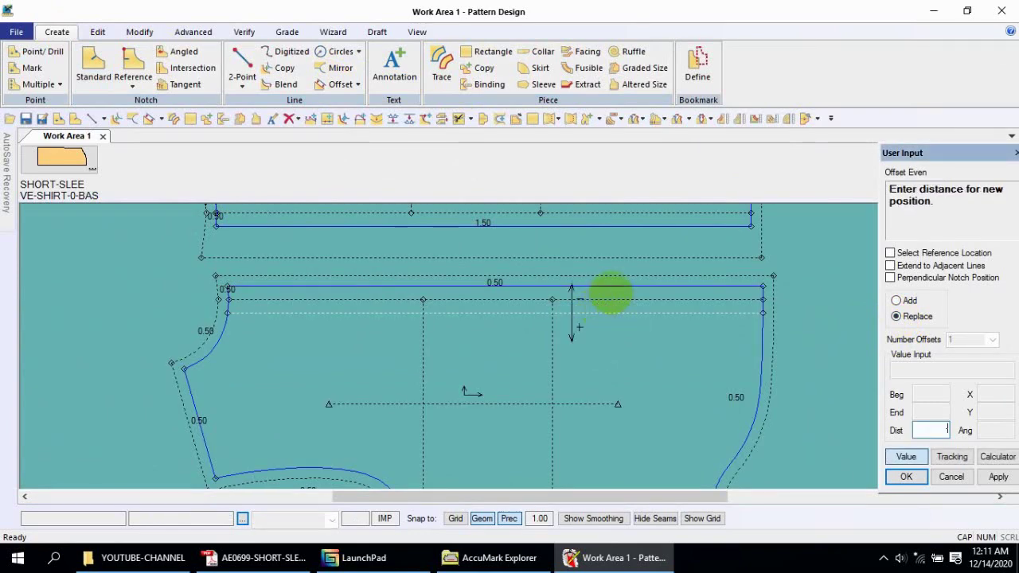
left_click(931, 430)
type("-.125")
key("Return")
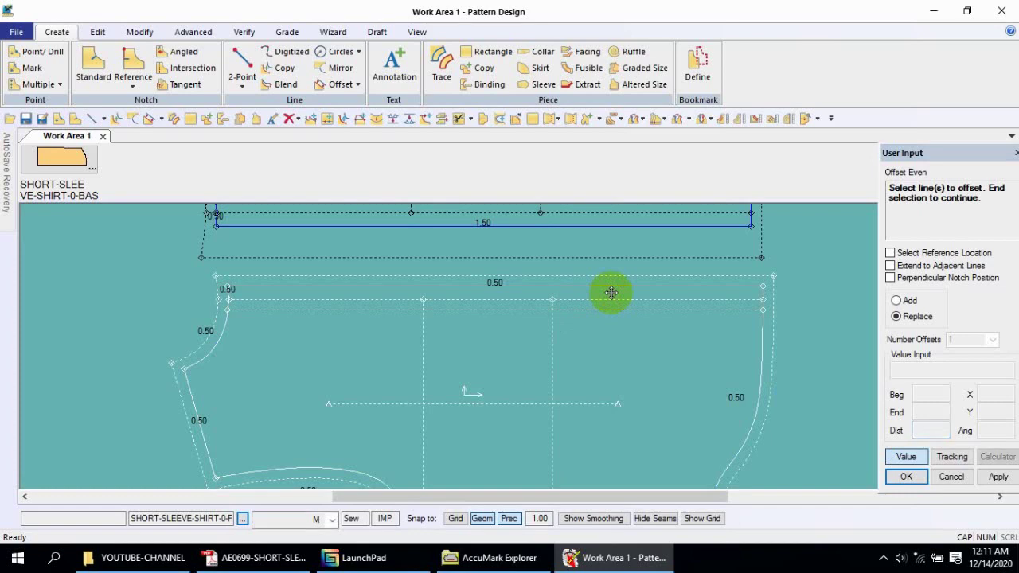
left_click(599, 317)
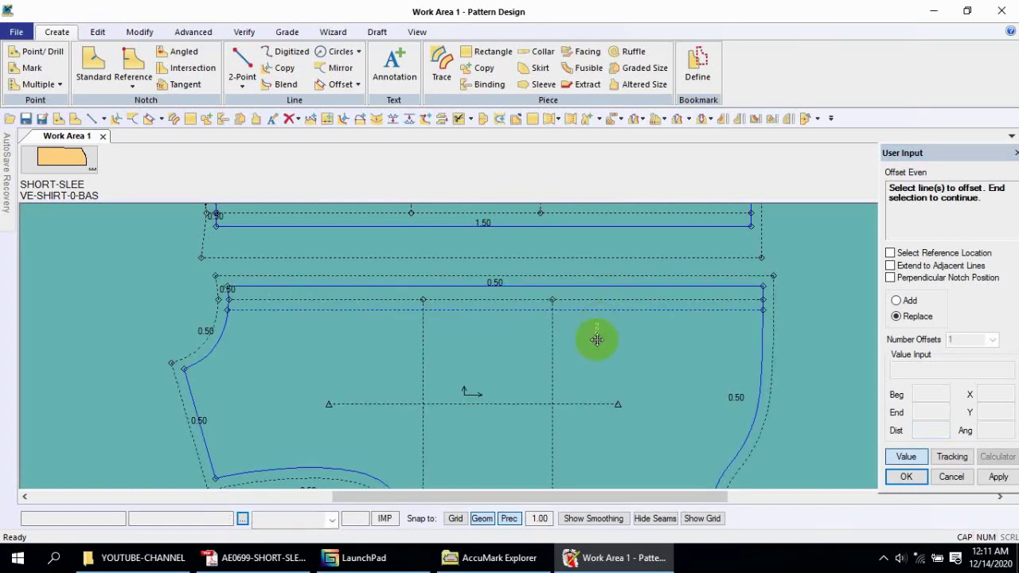
right_click(647, 311)
left_click(643, 327)
right_click(813, 121)
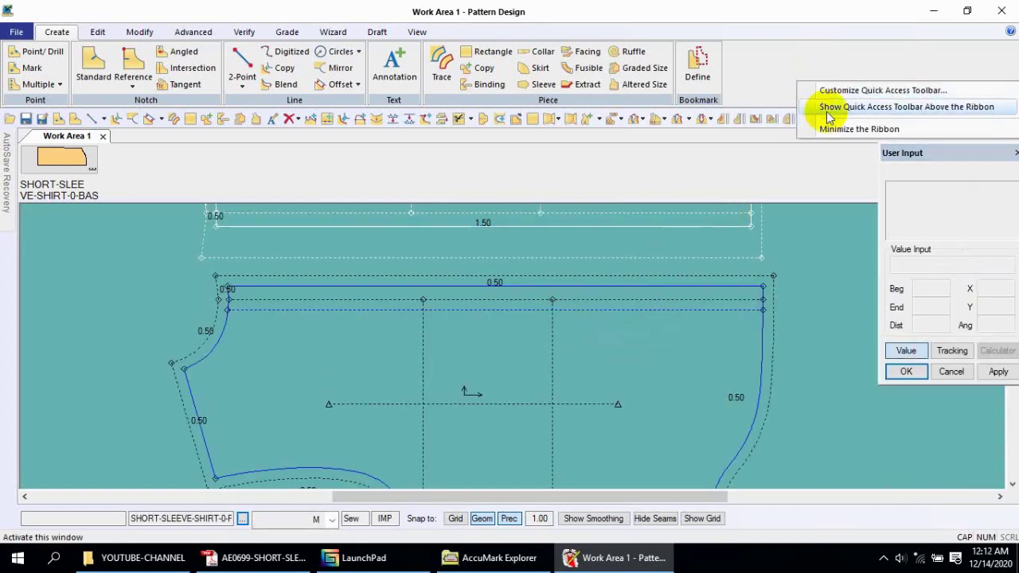
- Minimize the ribbon and start graded straight measurements on the lower piece, cancelling twice
left_click(830, 130)
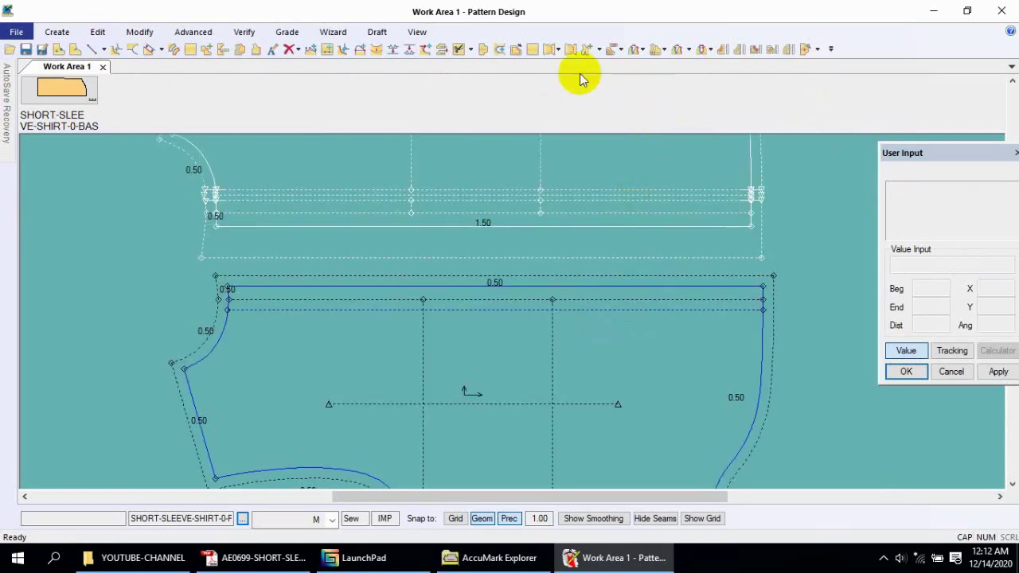
left_click(740, 54)
left_click(751, 285)
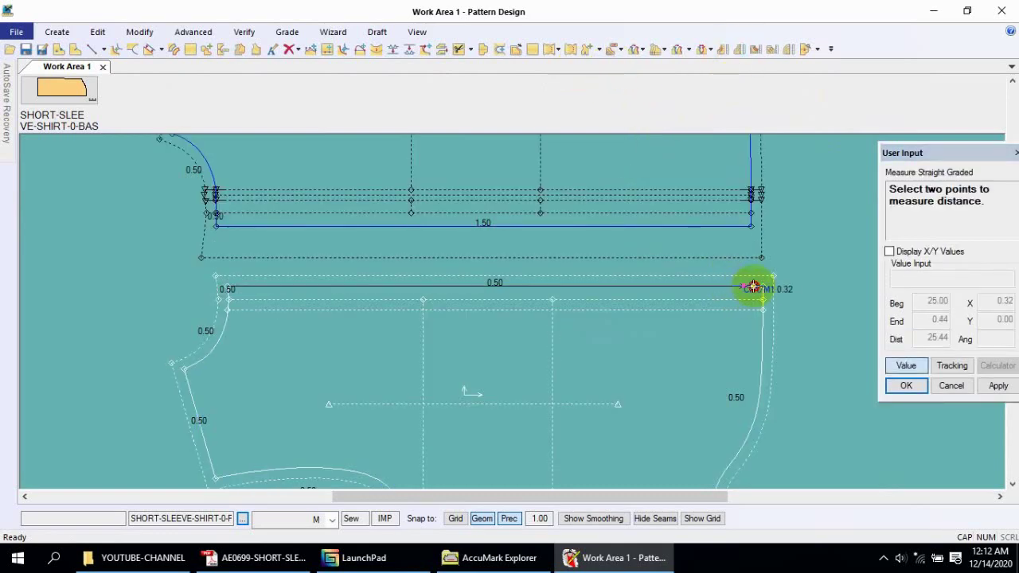
right_click(801, 289)
left_click(812, 291)
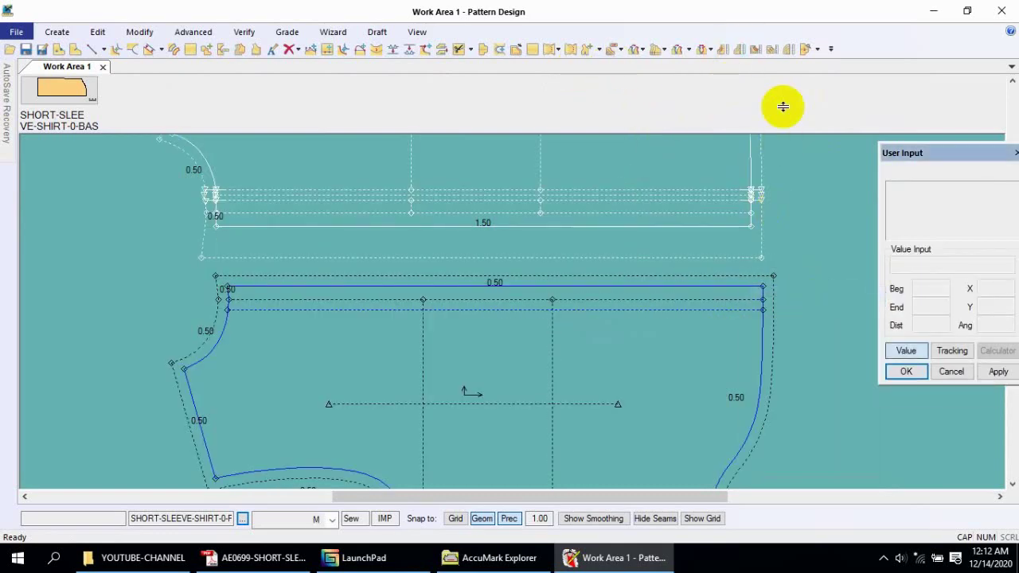
left_click(740, 56)
left_click(758, 287)
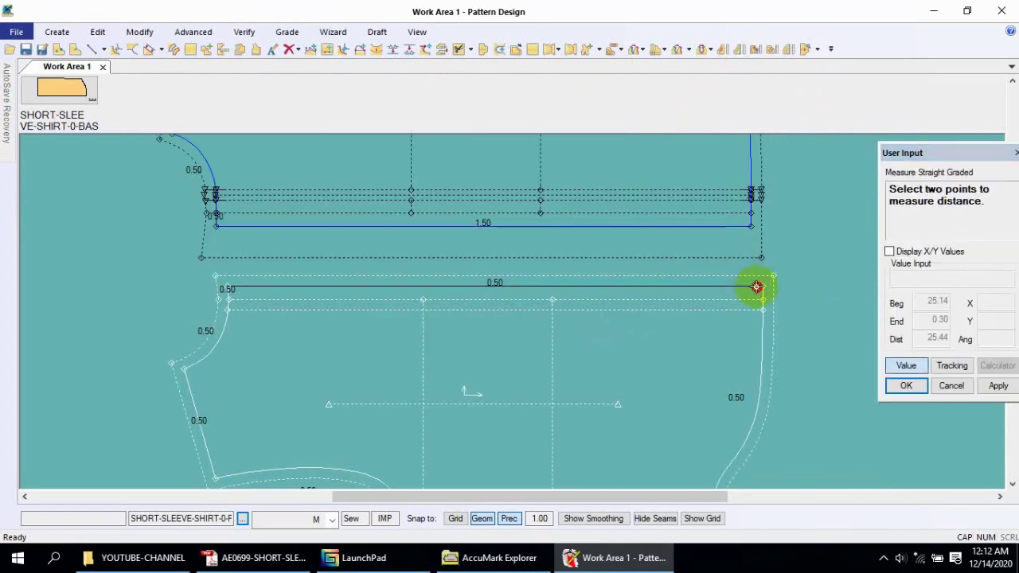
right_click(814, 257)
left_click(807, 271)
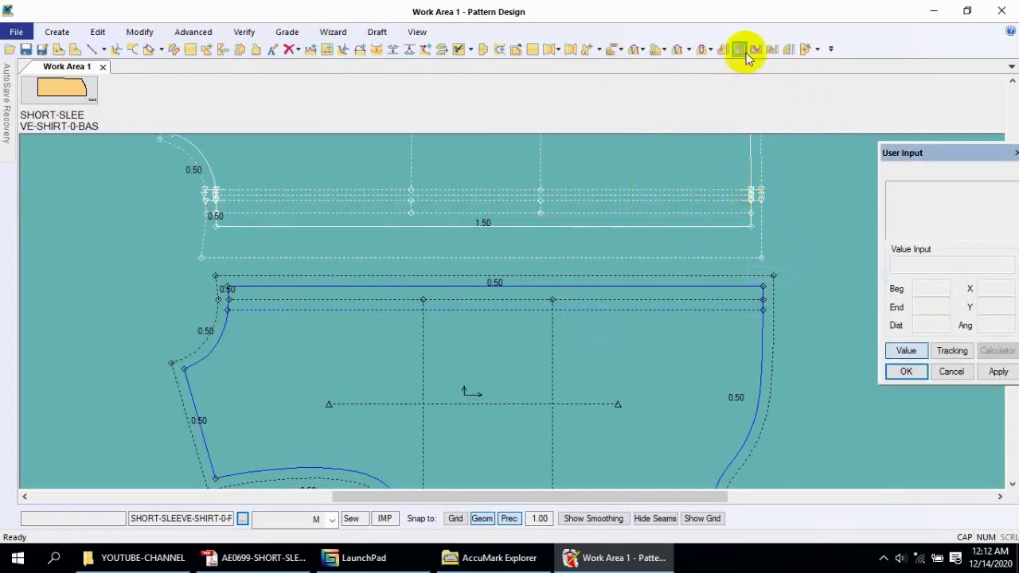
- Measure the 1.25 gap between the lower piece's top edge and its shifted inner line
left_click(741, 53)
left_click(762, 286)
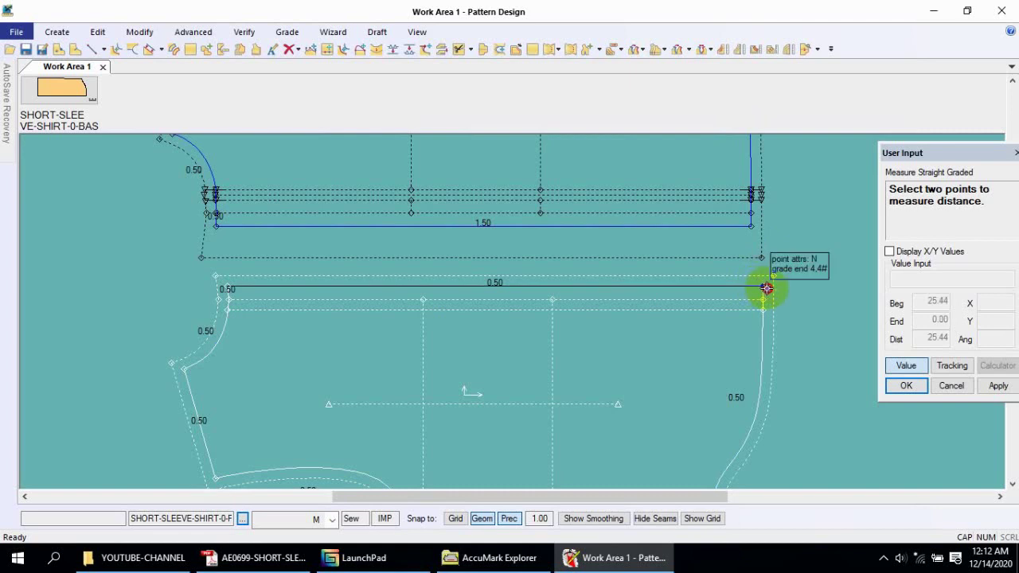
left_click(762, 310)
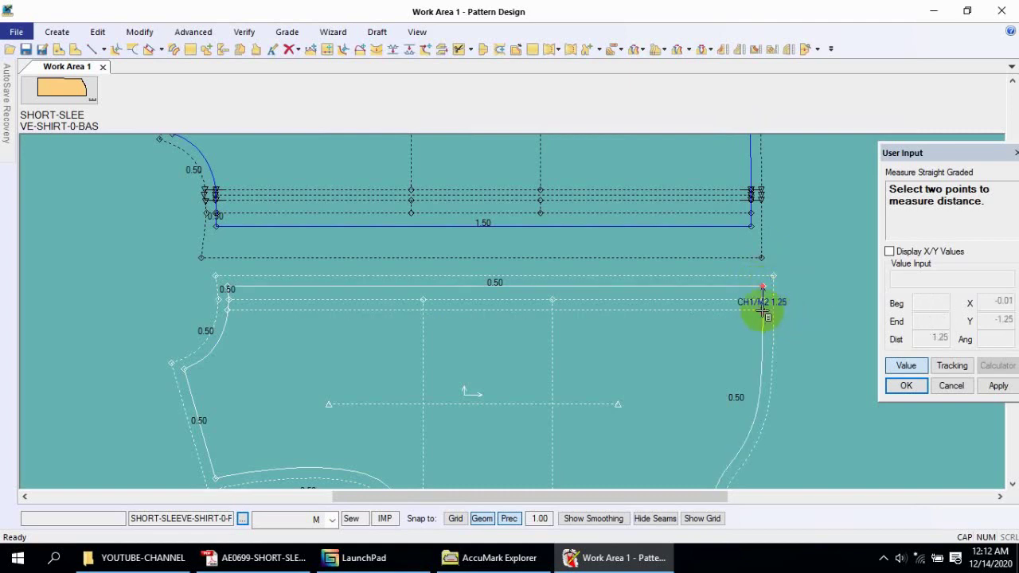
scroll(740, 300, "up", 2)
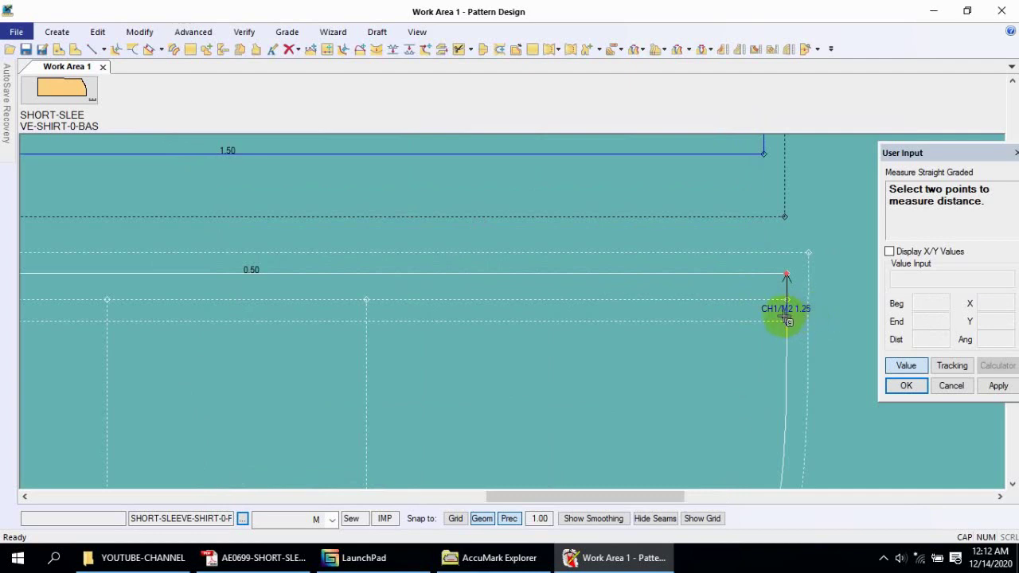
right_click(820, 221)
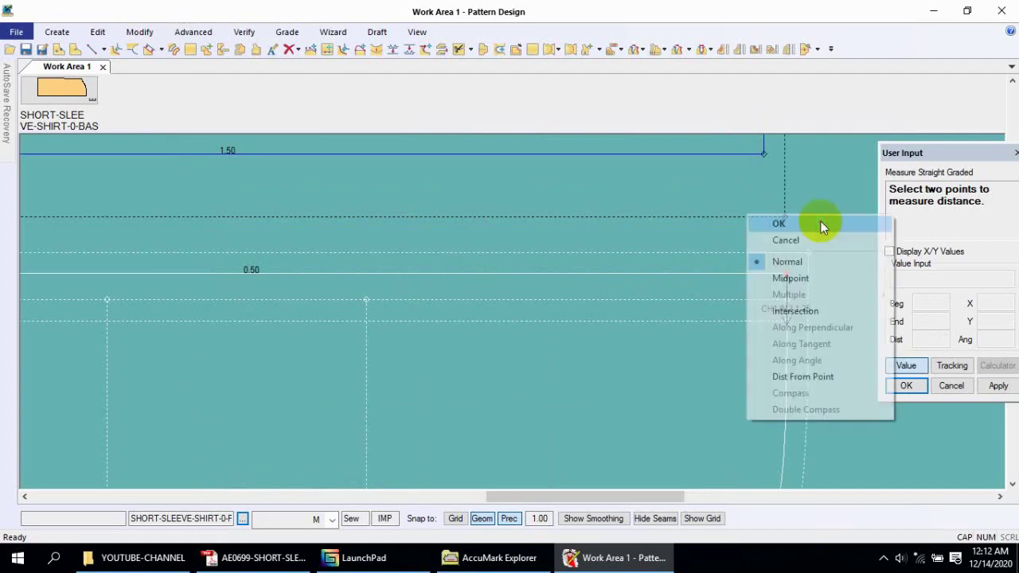
left_click(810, 240)
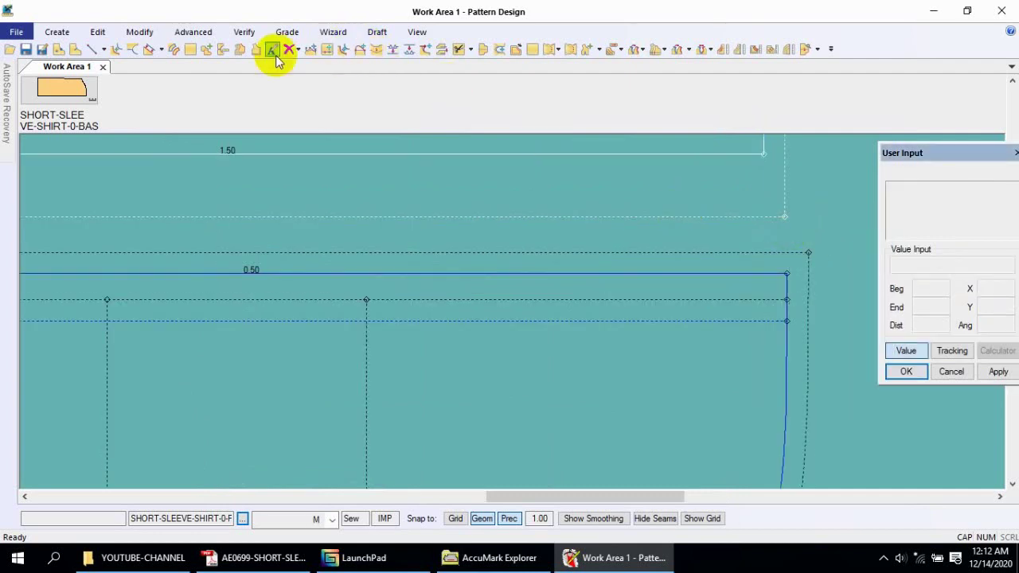
left_click(535, 53)
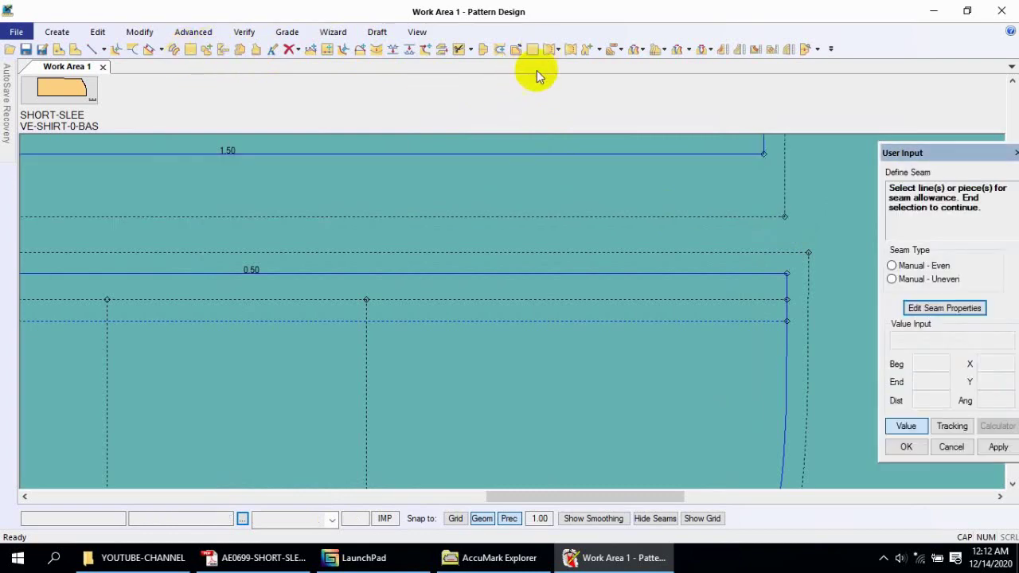
left_click(567, 274)
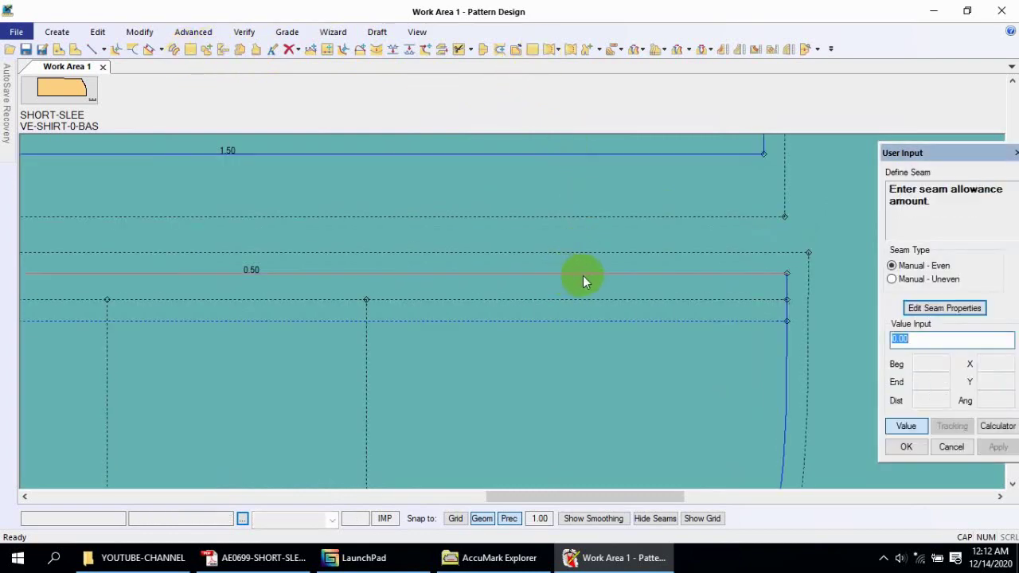
type("1.625")
key("Return")
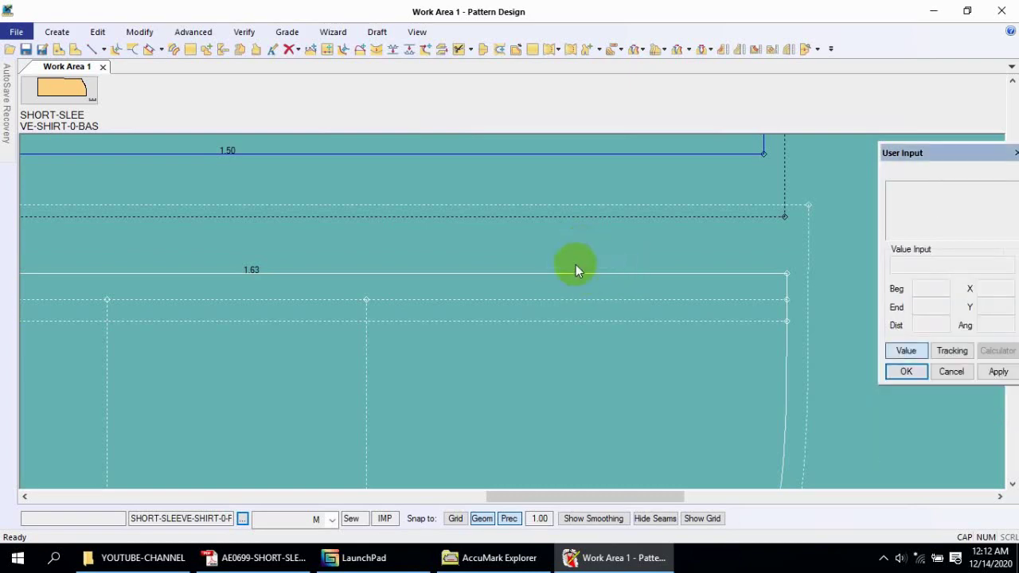
scroll(507, 319, "down", 2)
scroll(546, 293, "down", 2)
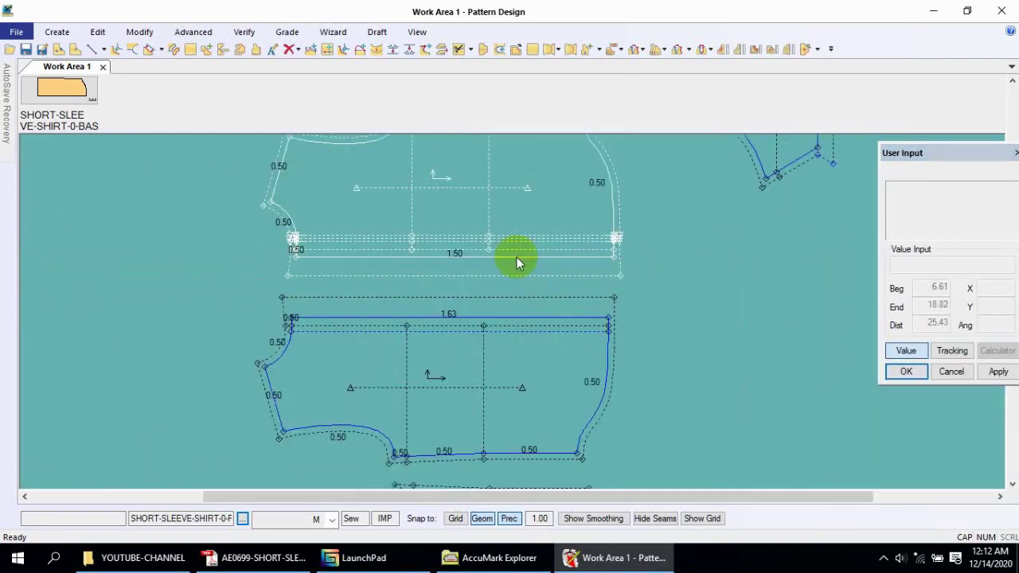
- Save all the shirt pattern pieces to storage using Select All
scroll(510, 239, "down", 2)
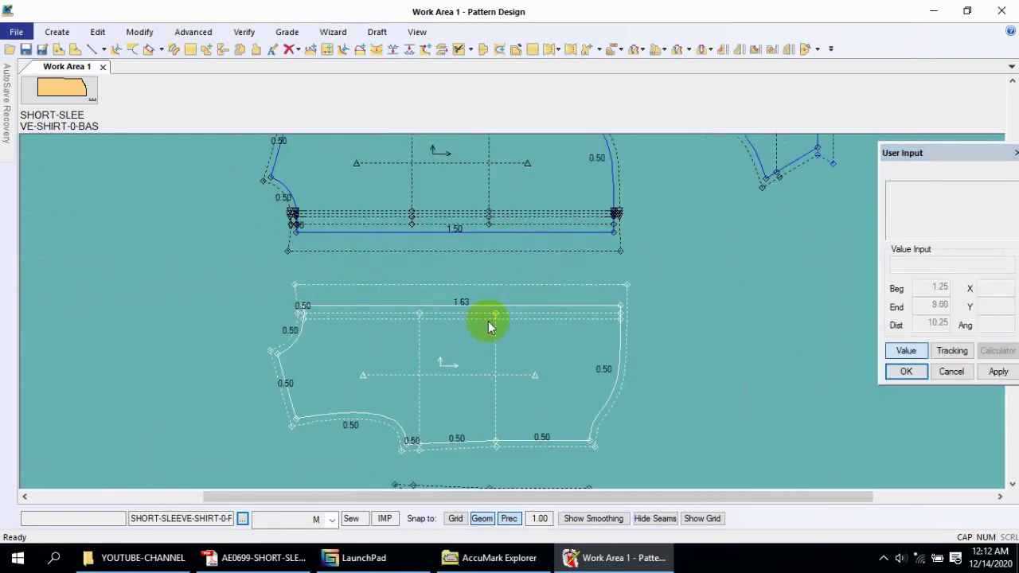
scroll(488, 321, "down", 2)
scroll(471, 352, "down", 2)
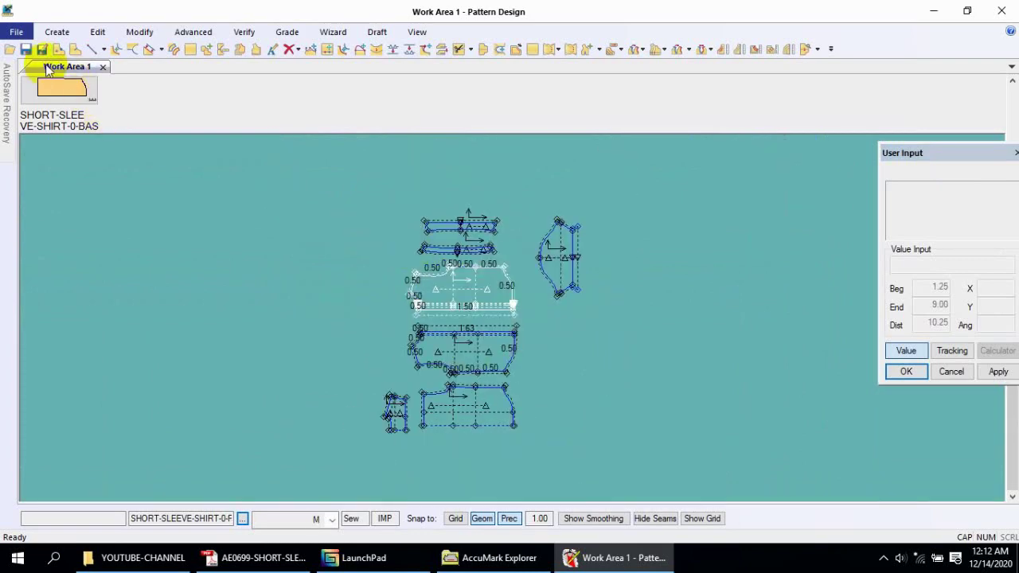
left_click(27, 48)
left_click(462, 303)
right_click(469, 295)
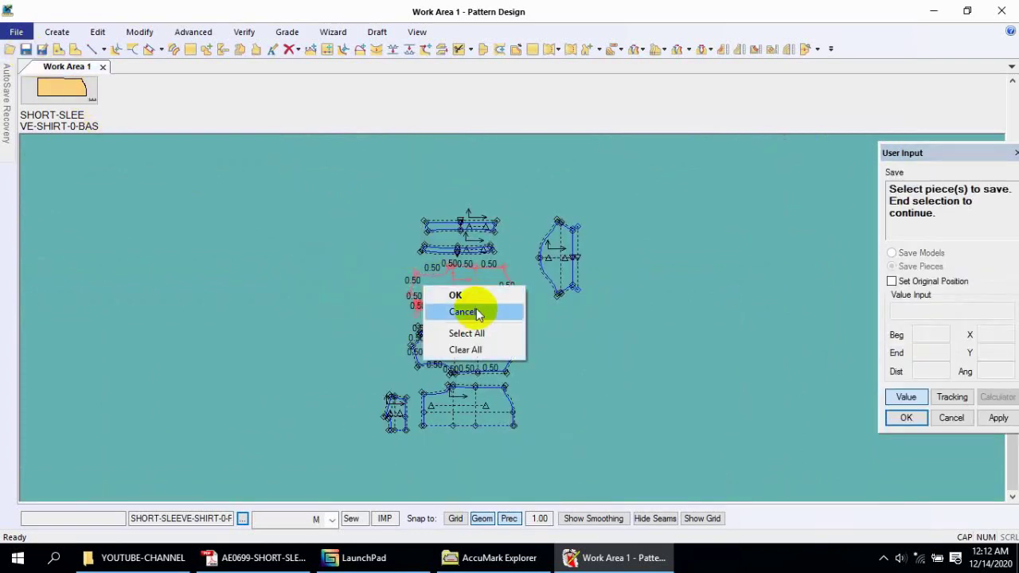
left_click(467, 333)
right_click(475, 296)
left_click(476, 297)
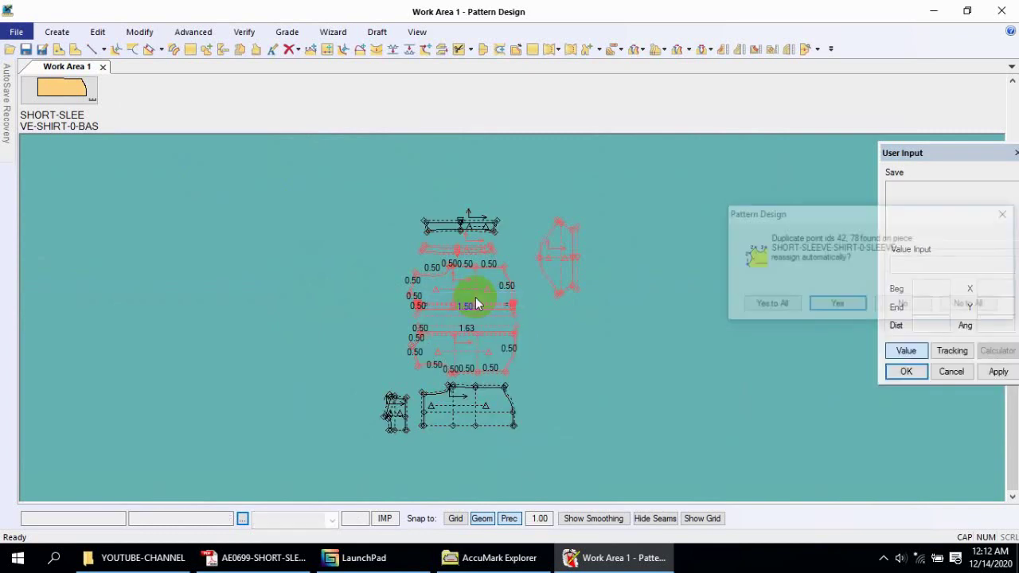
- Accept automatic reassignment of duplicate point ids and finish saving the pieces
left_click(765, 307)
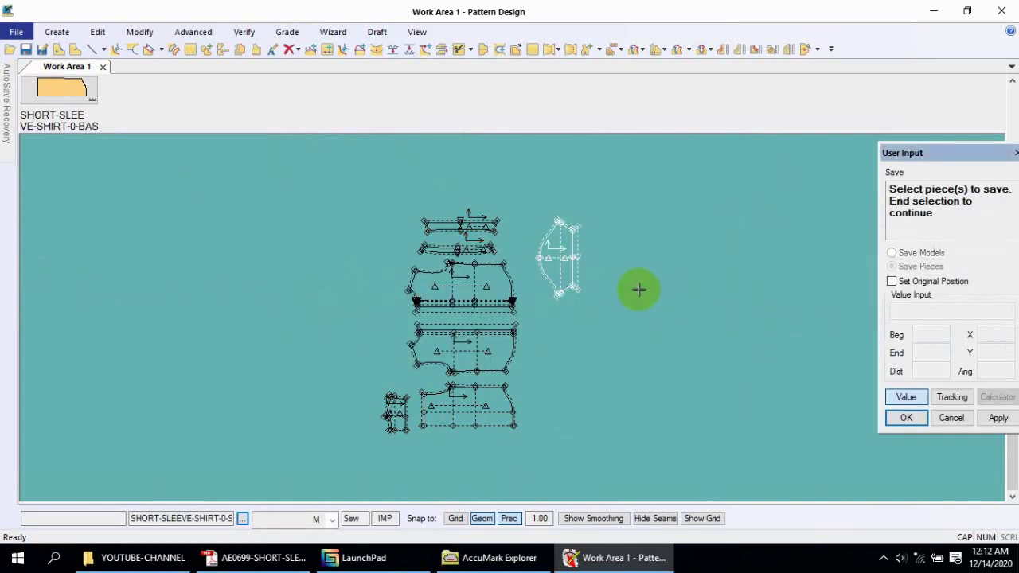
left_click(518, 269)
right_click(517, 265)
left_click(518, 265)
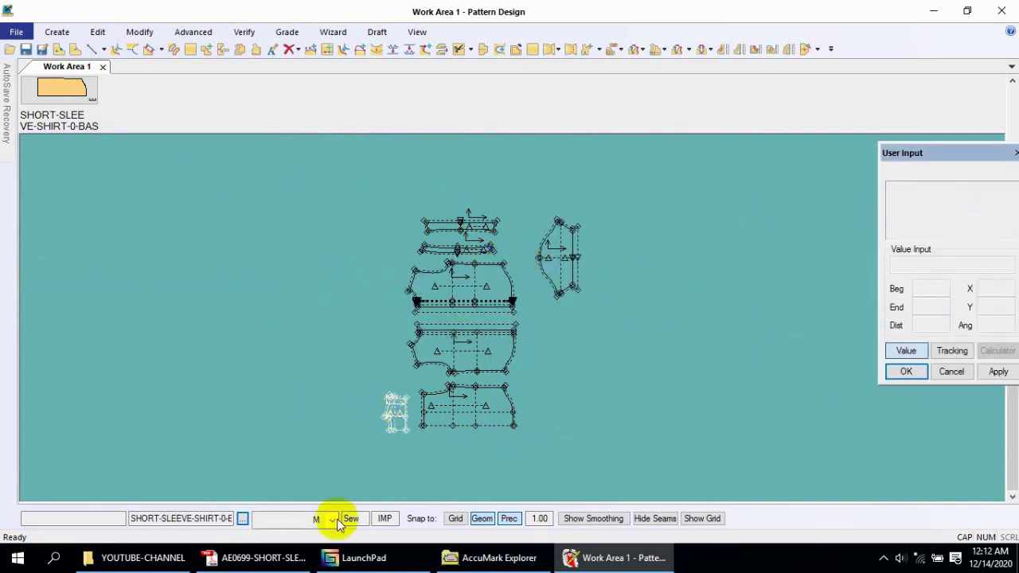
left_click(499, 559)
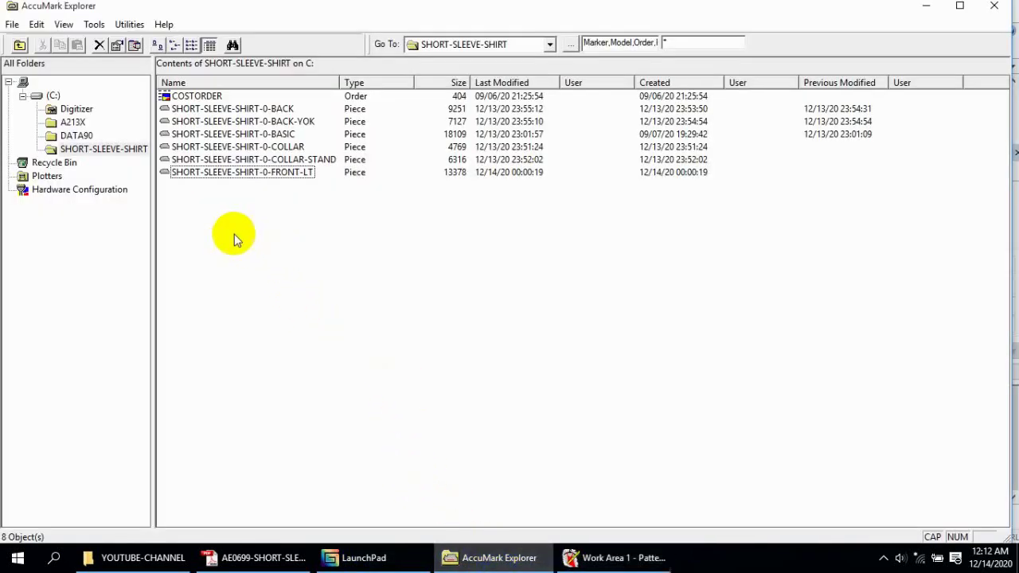
- Refresh the SHORT-SLEEVE-SHIRT folder and select the eight shirt pieces, from COLLAR to BASIC
left_click(76, 136)
left_click(111, 156)
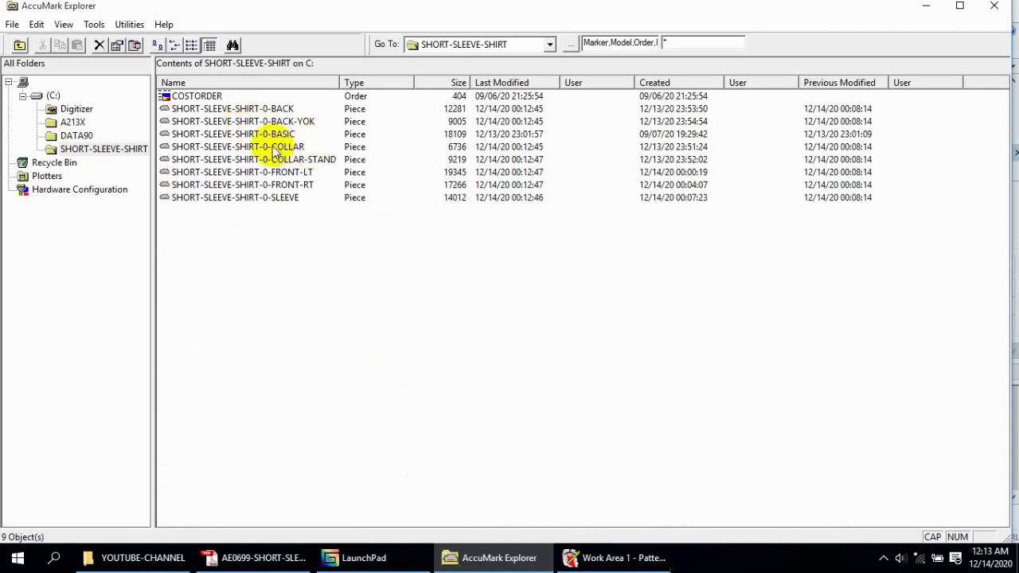
left_click(275, 150)
left_click(288, 164, "ctrl")
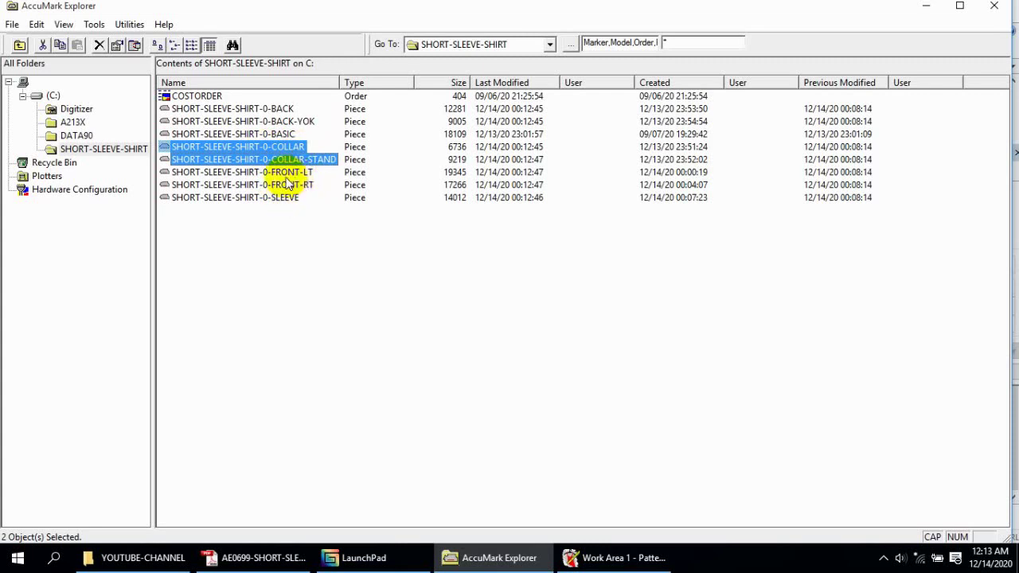
left_click(288, 170, "ctrl")
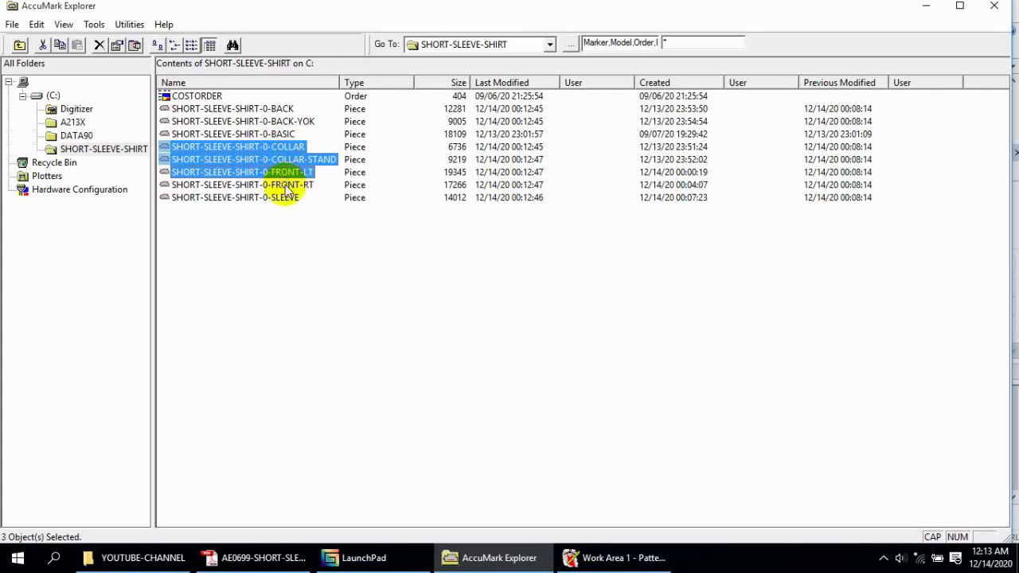
left_click(288, 187, "ctrl")
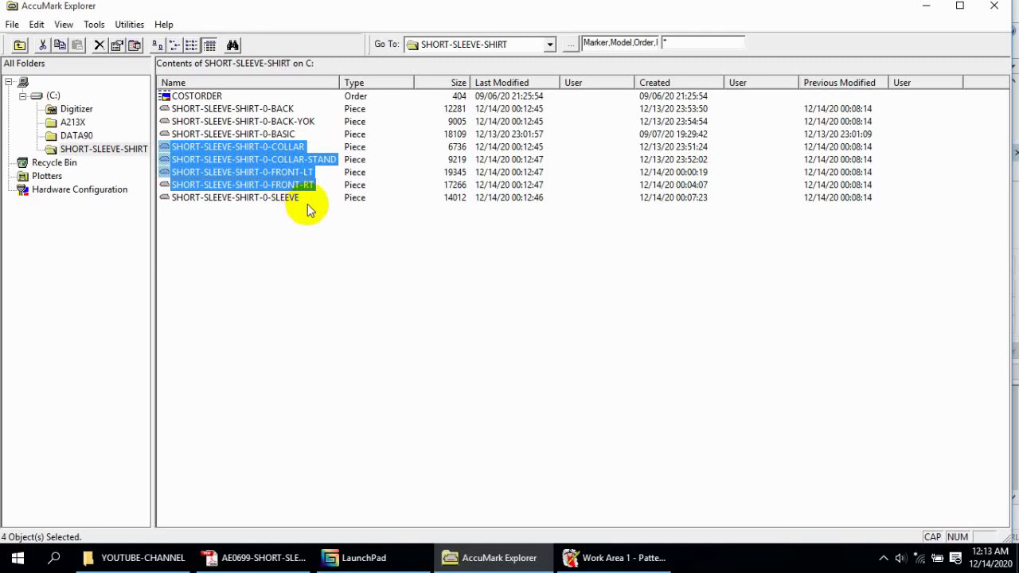
left_click(278, 199, "ctrl")
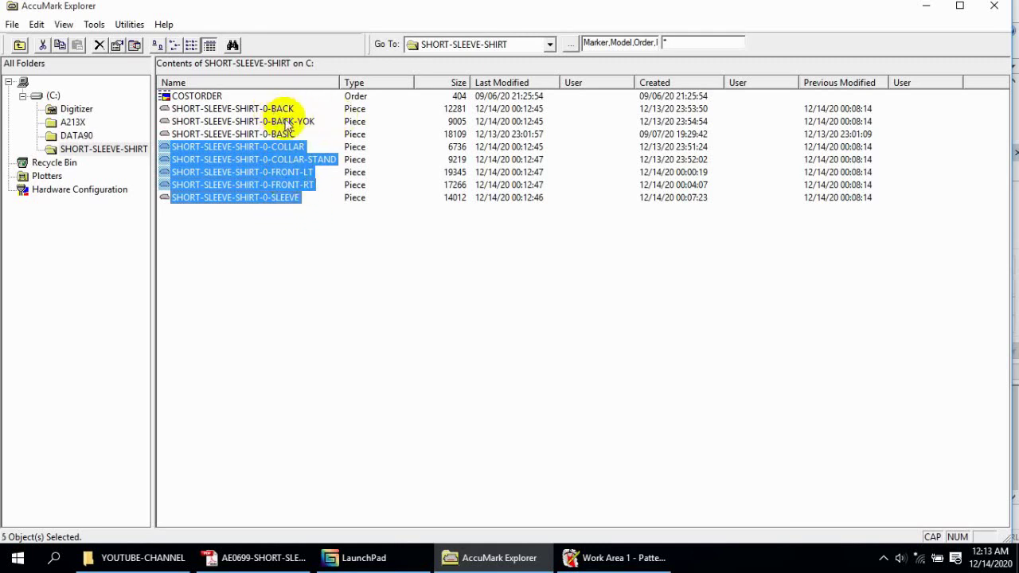
left_click(275, 121, "ctrl")
left_click(275, 108, "ctrl")
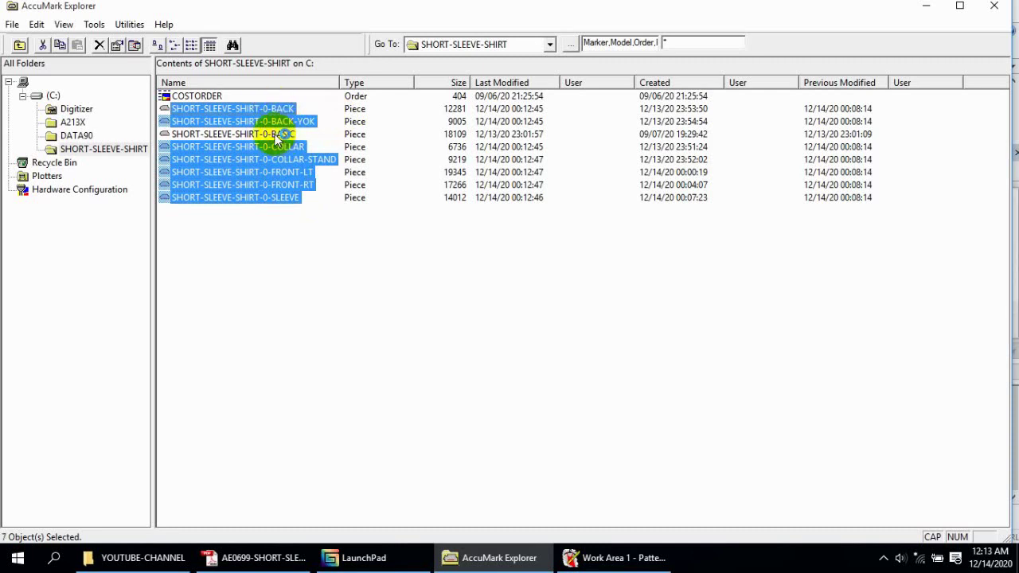
left_click(273, 136, "ctrl")
- Open the selected pieces as a new, maximized model in Model Editor
right_click(273, 135)
mouse_move(327, 144)
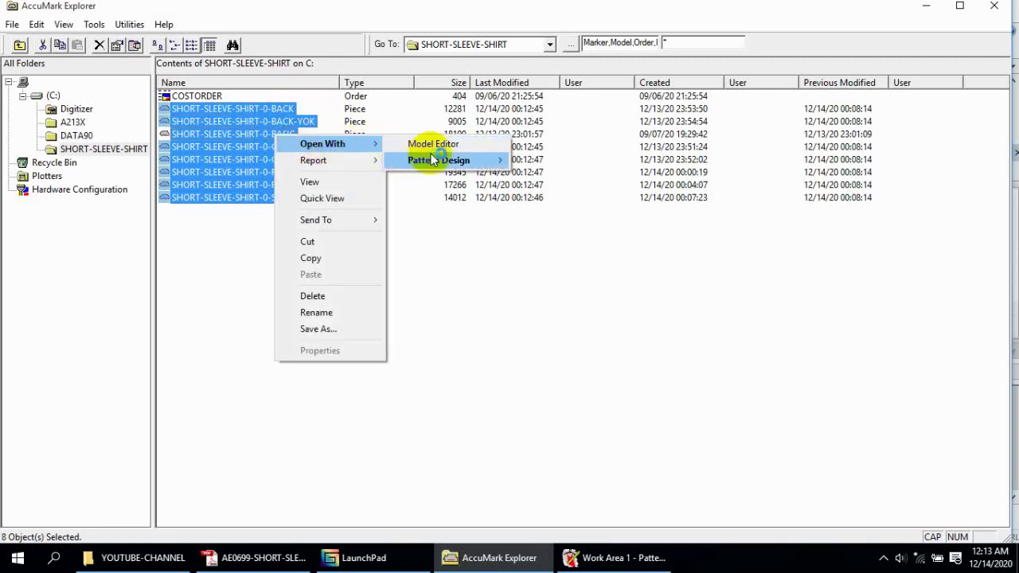
left_click(444, 147)
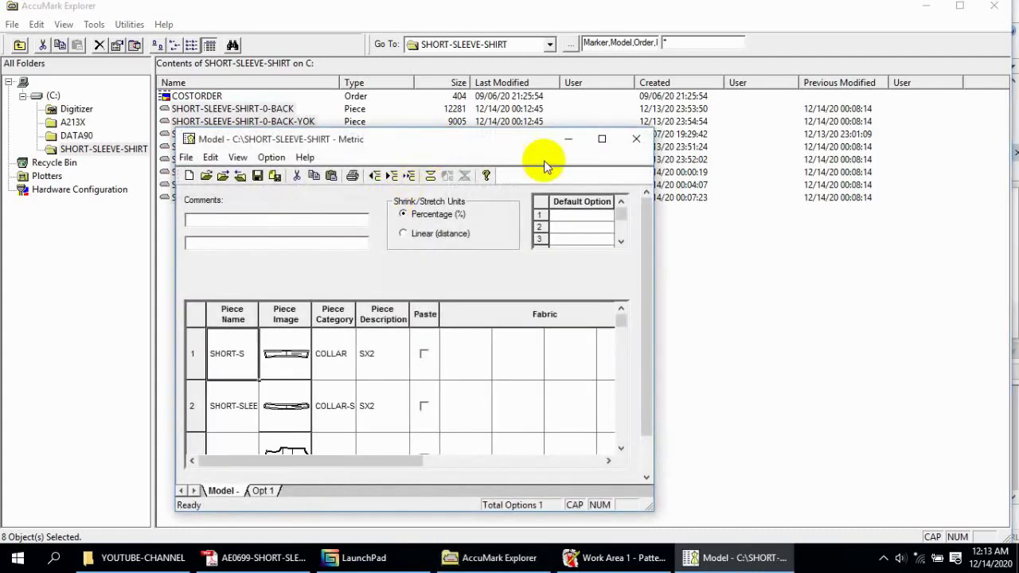
left_click(602, 139)
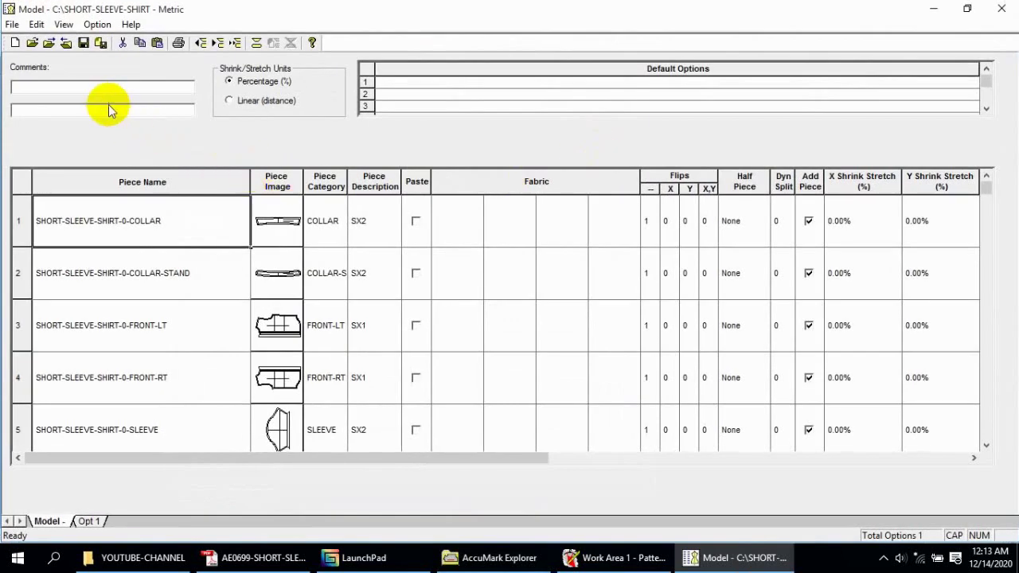
- Bring up the new model's Save as dialog, then return to AccuMark Explorer
left_click(82, 86)
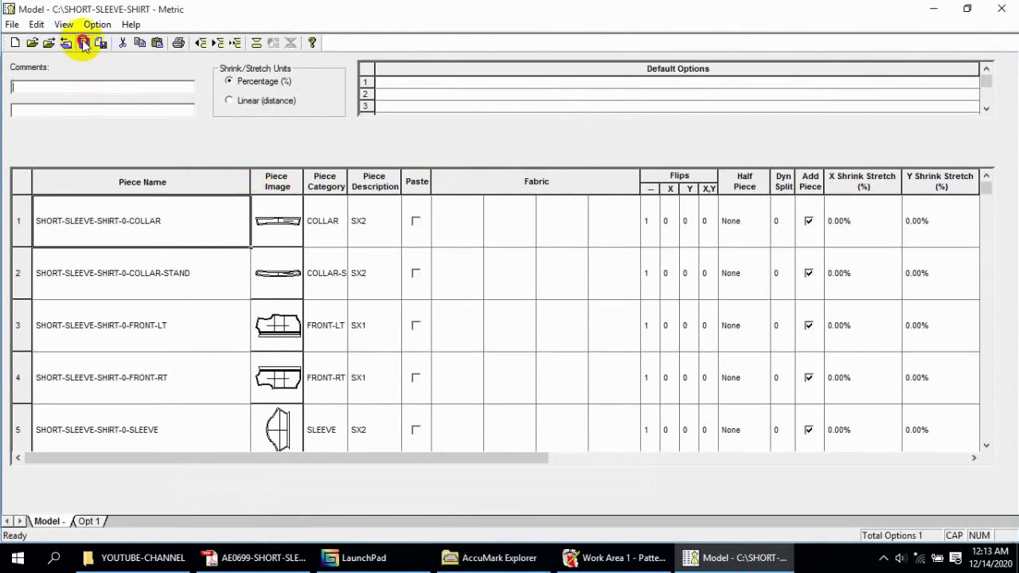
left_click(83, 46)
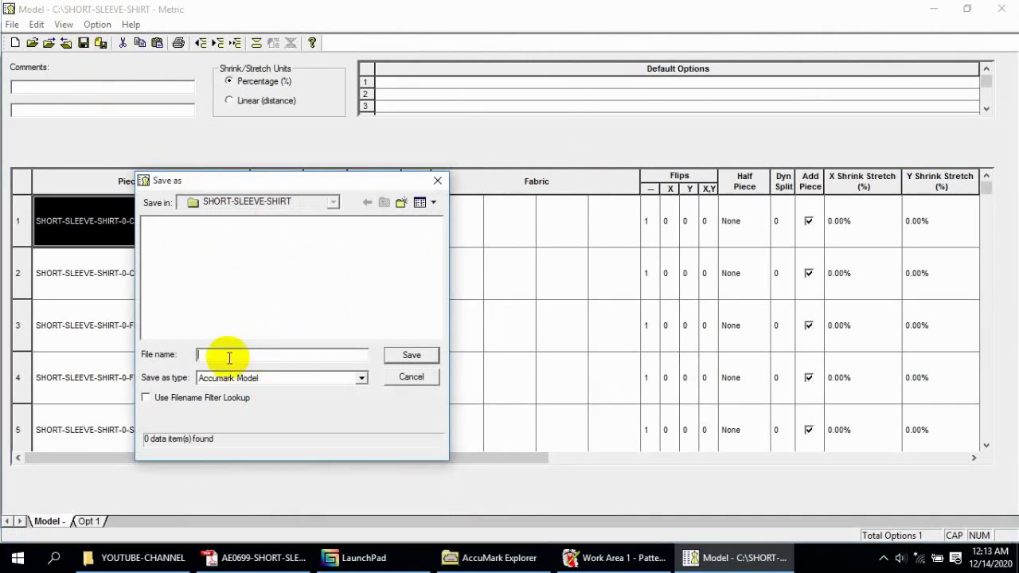
left_click_drag(295, 182, 436, 174)
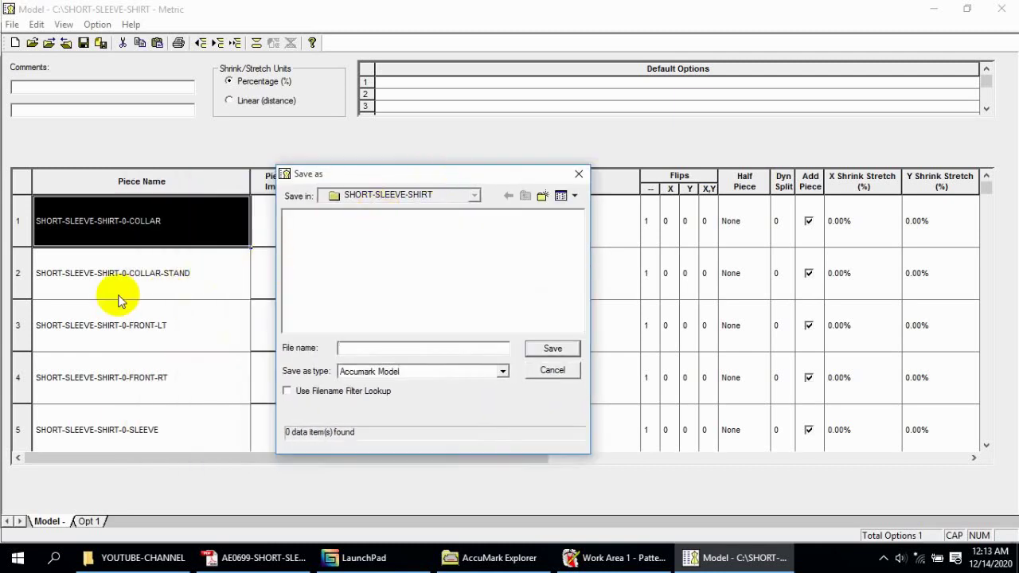
left_click(80, 275)
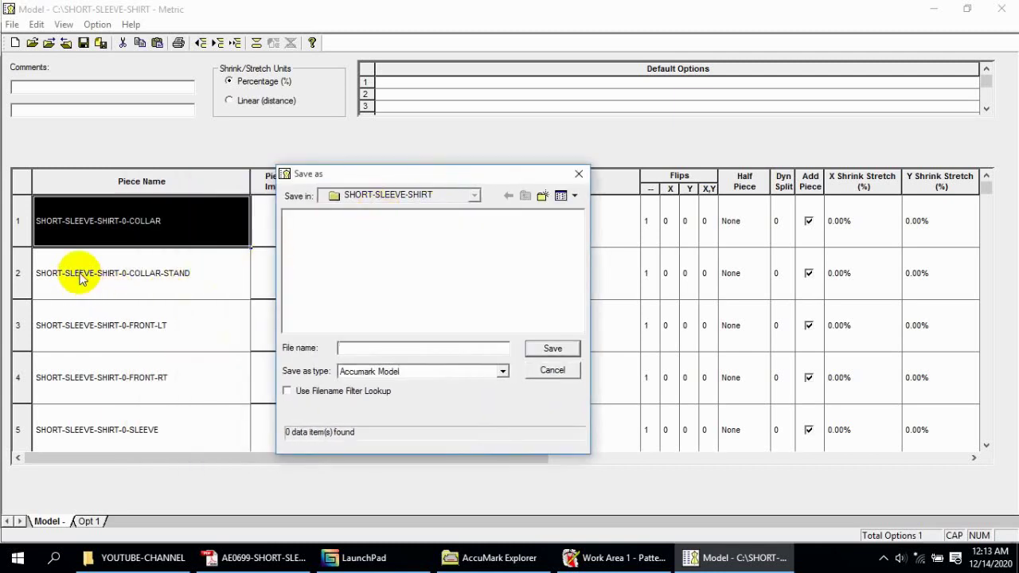
left_click(460, 557)
- Copy the SHORT-SLEEVE-SHIRT prefix from the SLEEVE piece's name using Rename
left_click(235, 199)
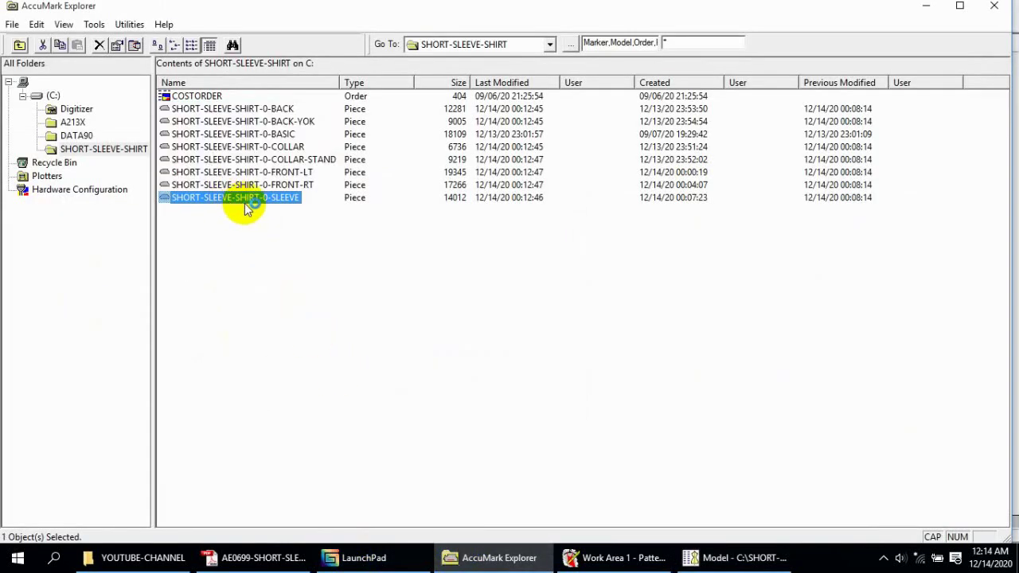
double_click(253, 204)
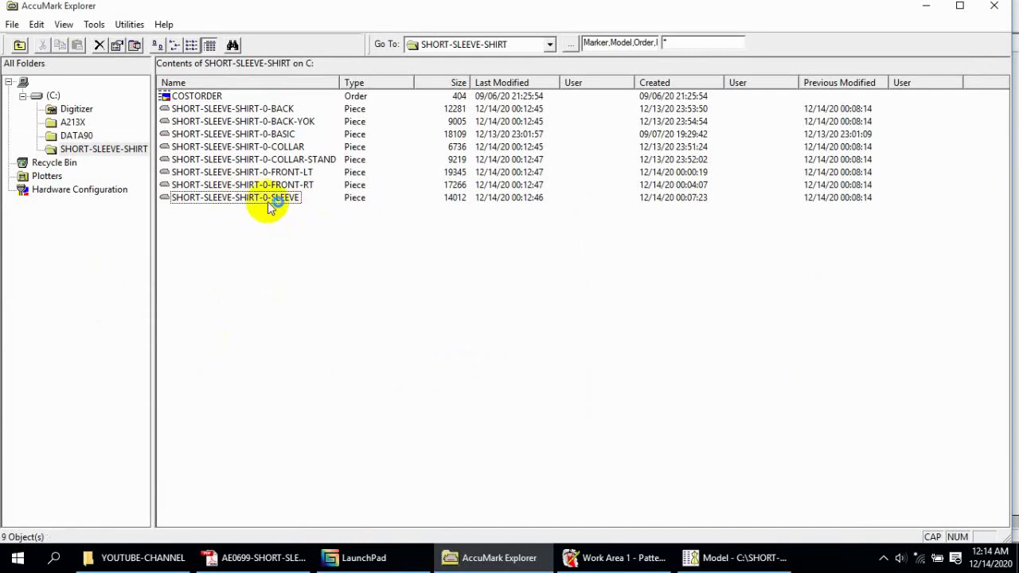
left_click(255, 199)
right_click(255, 199)
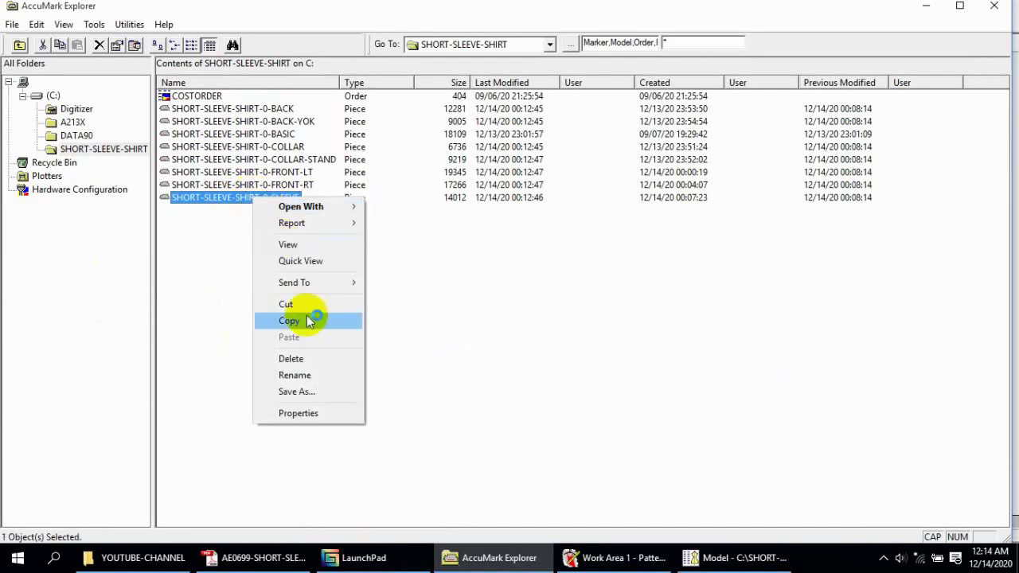
left_click(309, 375)
left_click(251, 198)
right_click(253, 199)
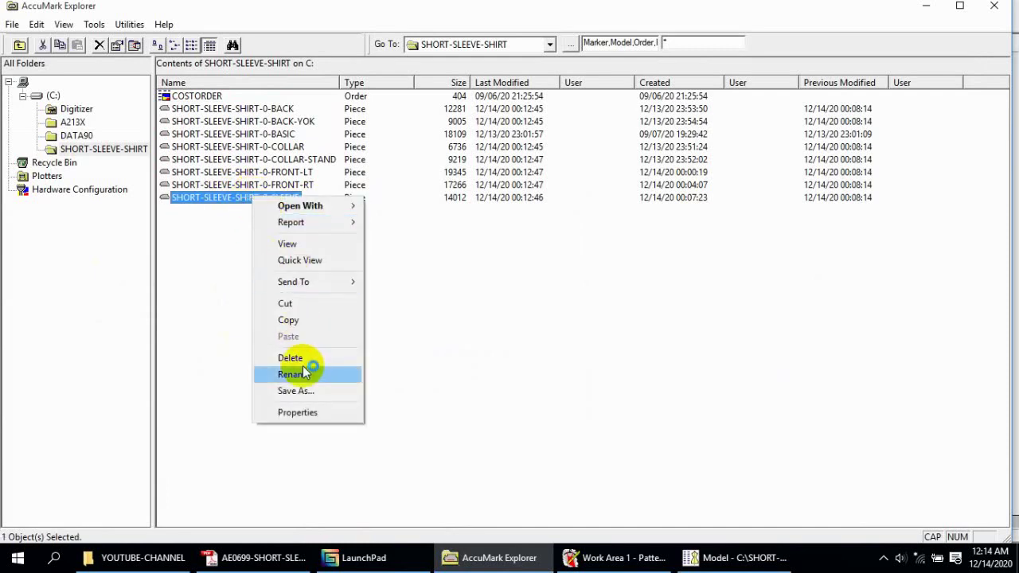
left_click(306, 375)
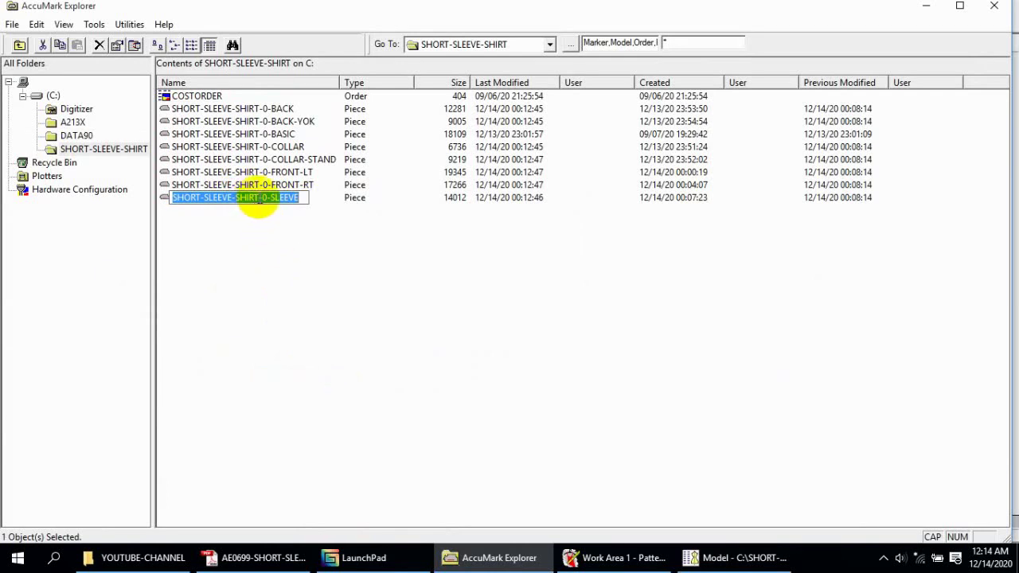
left_click(256, 198)
left_click_drag(256, 198, 170, 198)
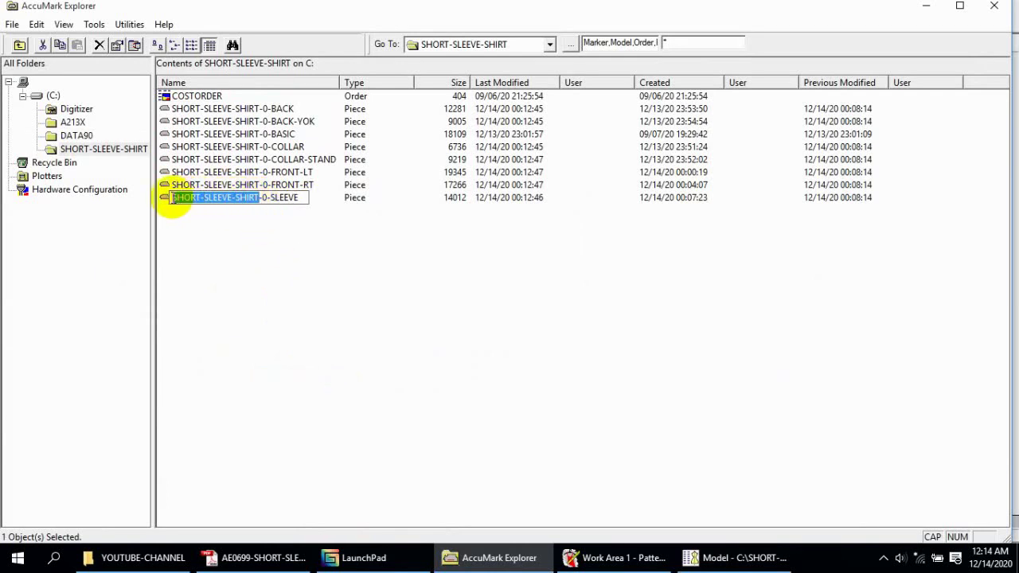
right_click(215, 201)
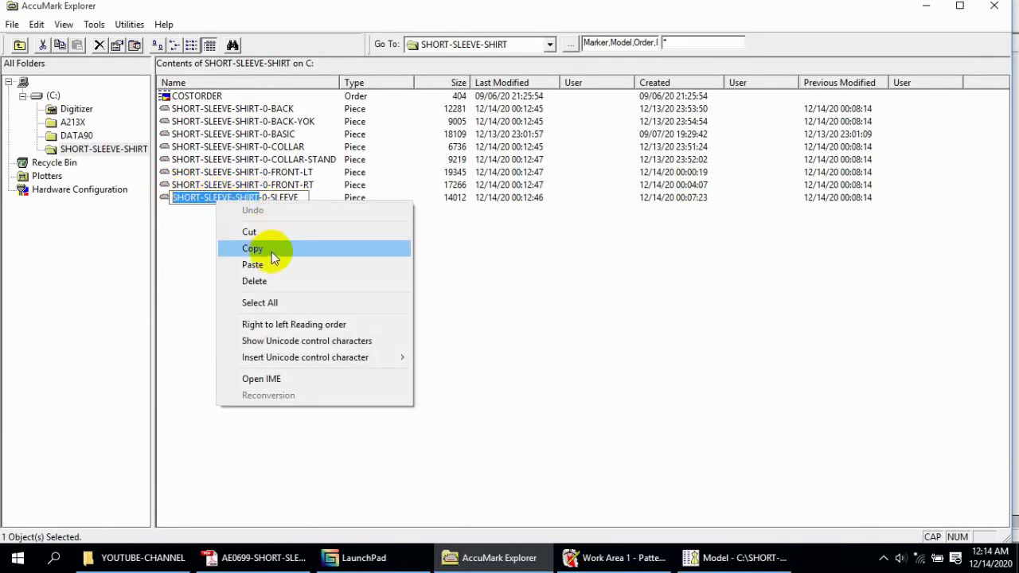
left_click(271, 251)
- Paste the prefix, add -0, and save the model as SHORT-SLEEVE-SHIRT-0
left_click(741, 557)
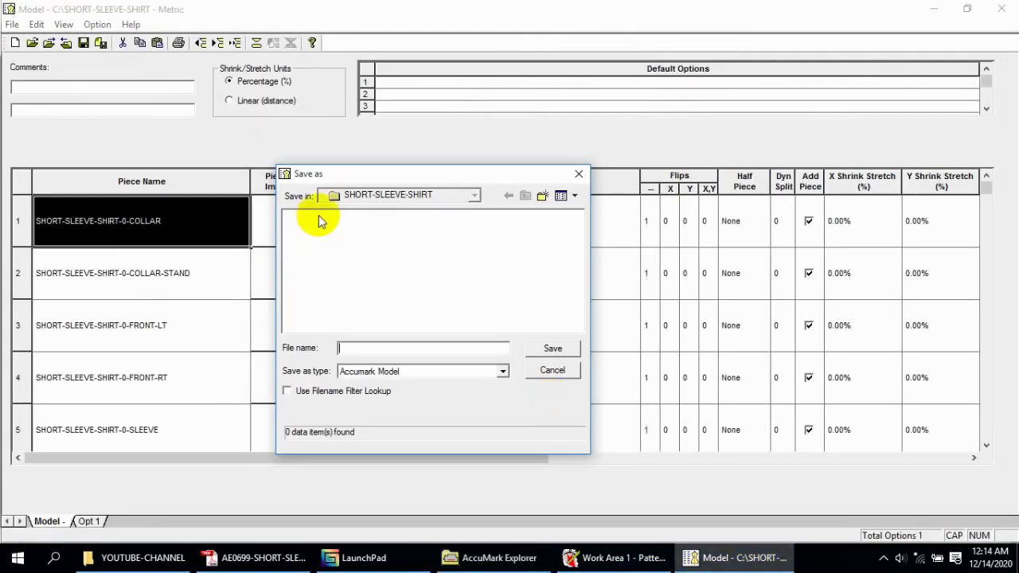
right_click(387, 349)
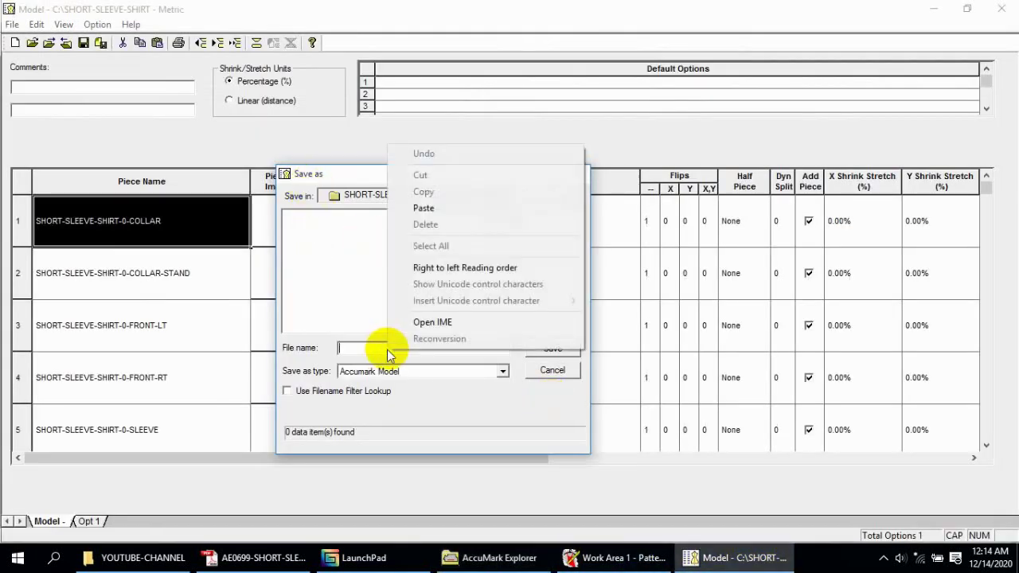
left_click(436, 208)
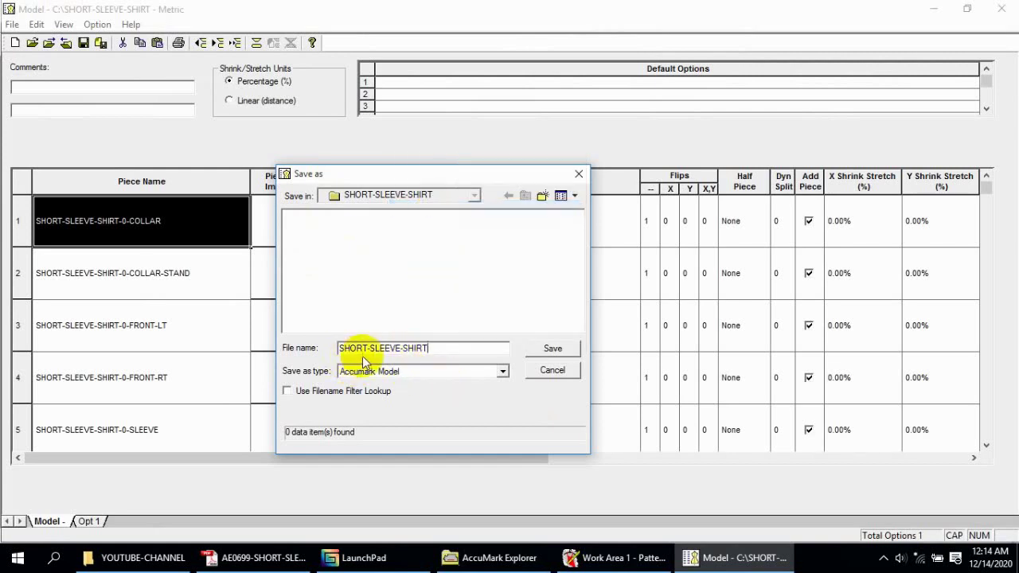
type("-")
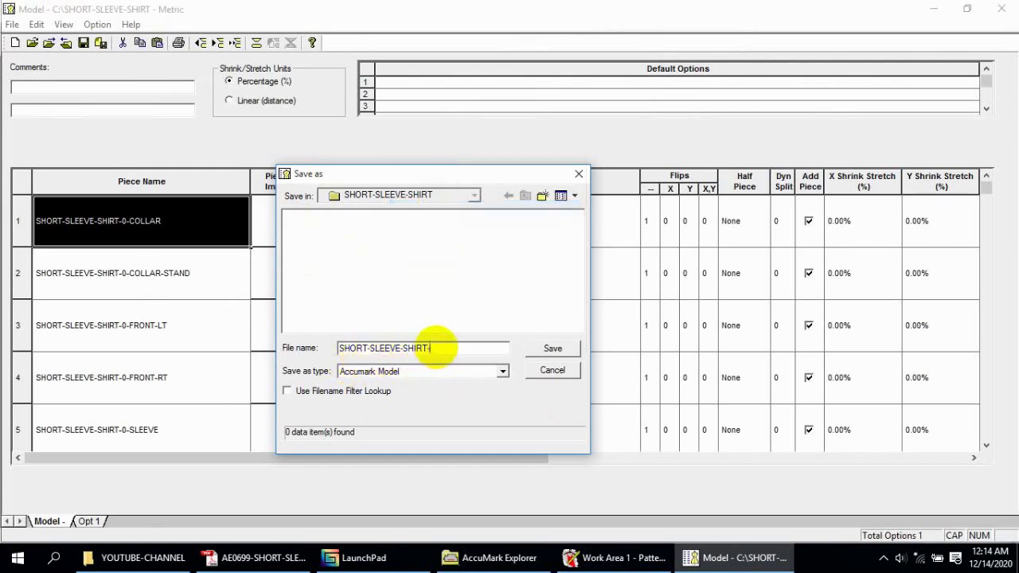
type("0")
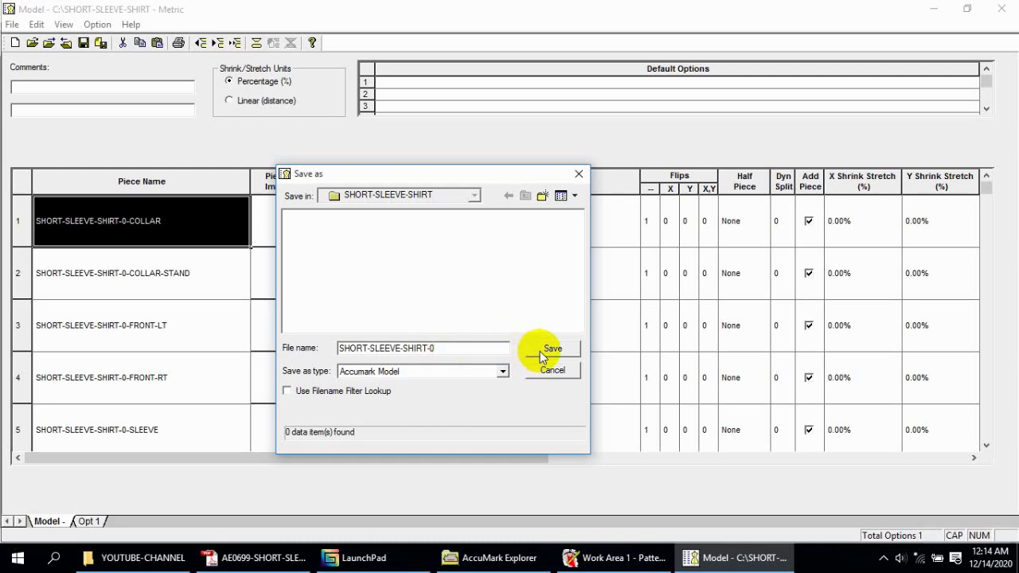
left_click(541, 356)
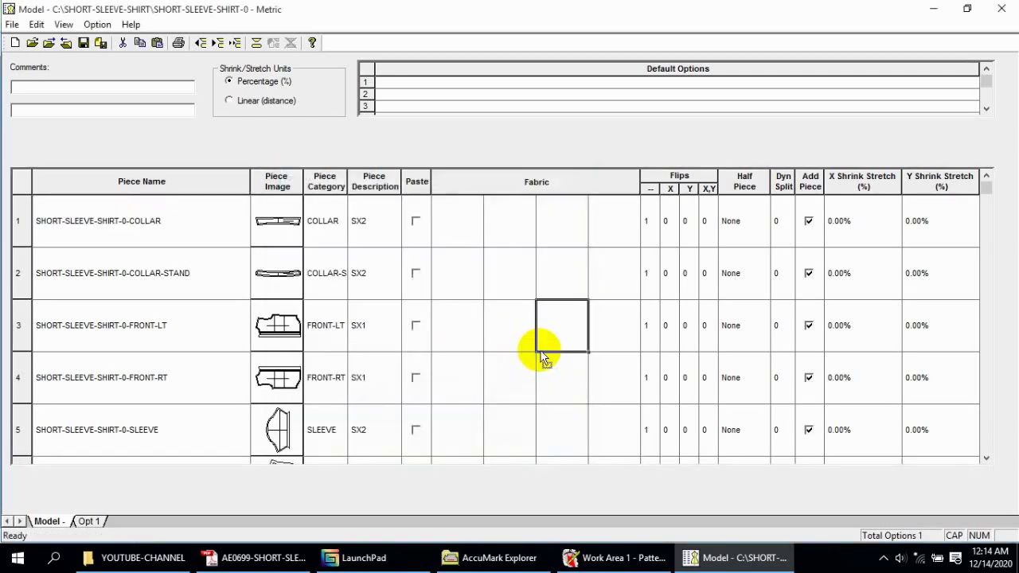
- Close the model, refresh the shirt folder, and reopen SHORT-SLEEVE-SHIRT-0
left_click(1002, 9)
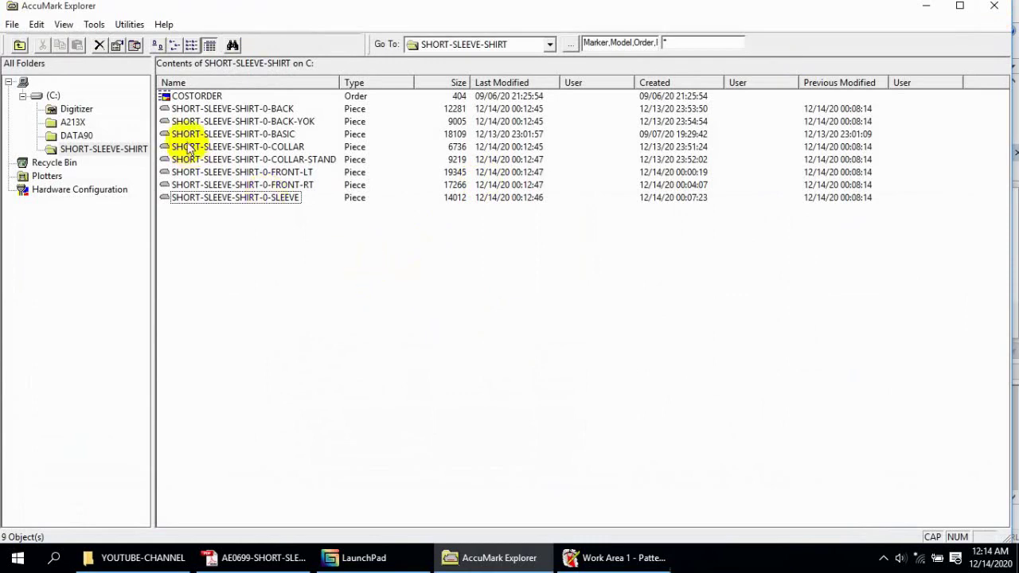
left_click(65, 135)
left_click(119, 149)
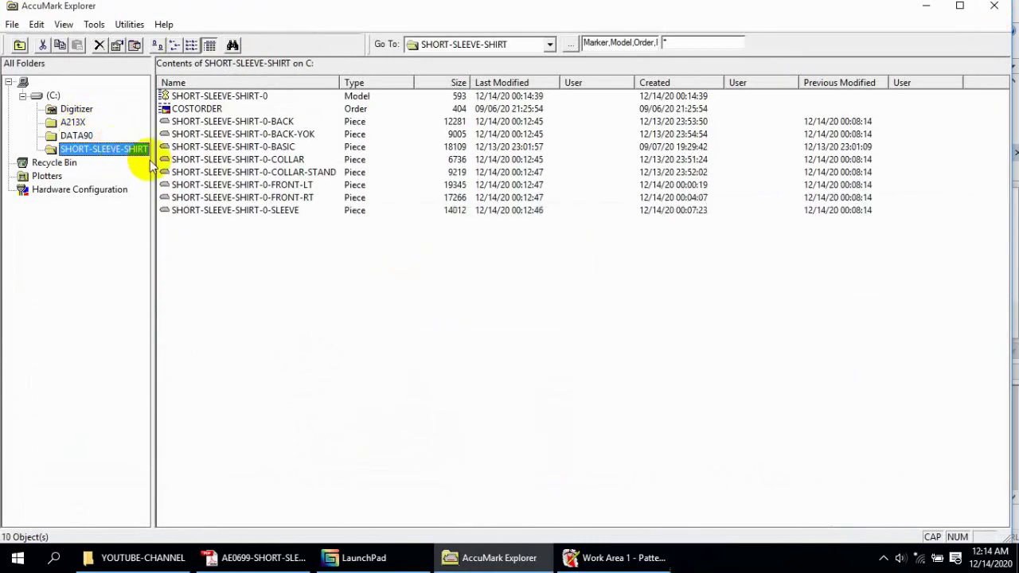
left_click(211, 96)
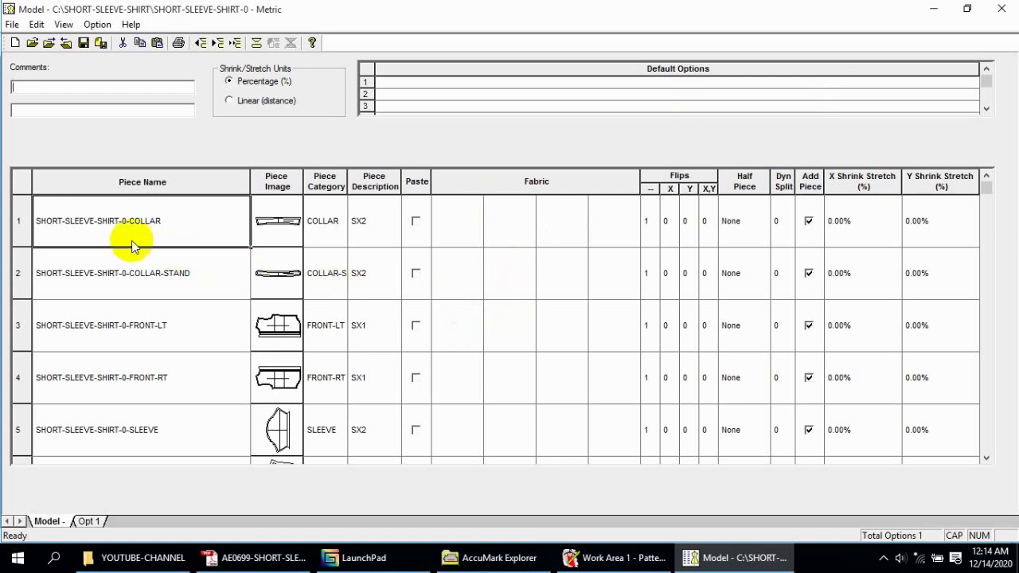
- Set X flip to 1 for COLLAR, COLLAR-STAND and SLEEVE, leaving other pieces at 0
left_click(665, 229)
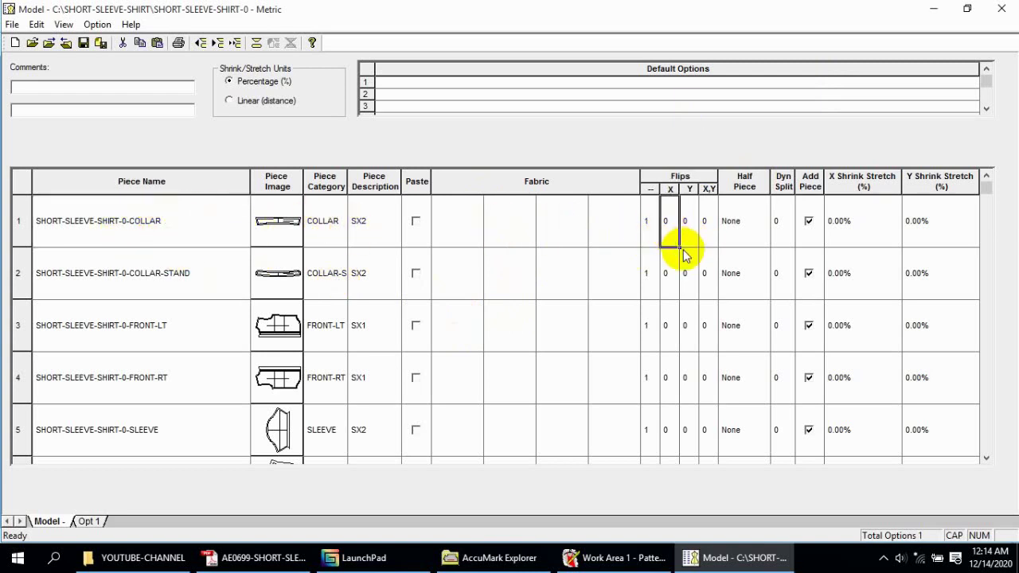
type("1")
key("Return")
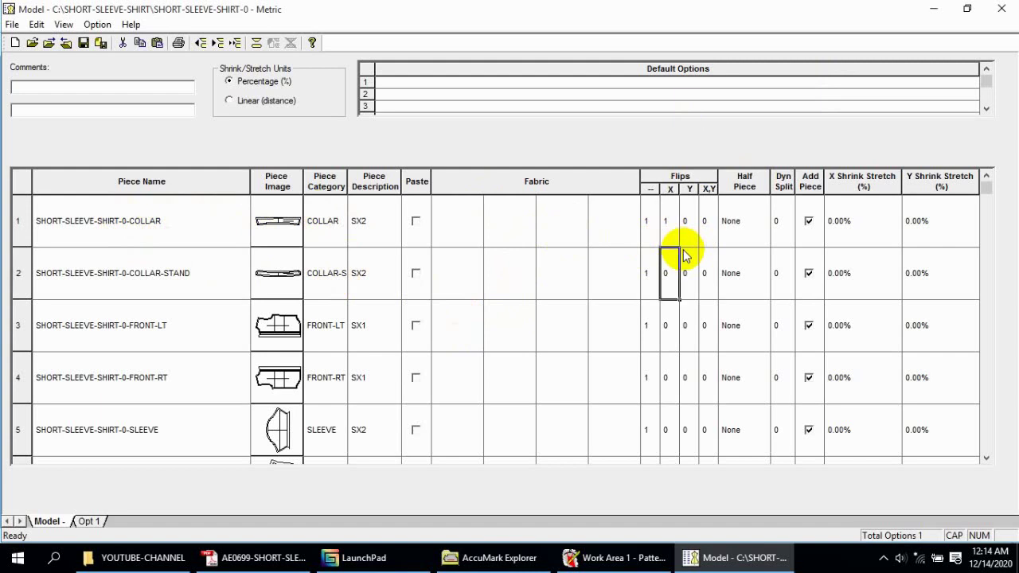
type("1")
key("Return")
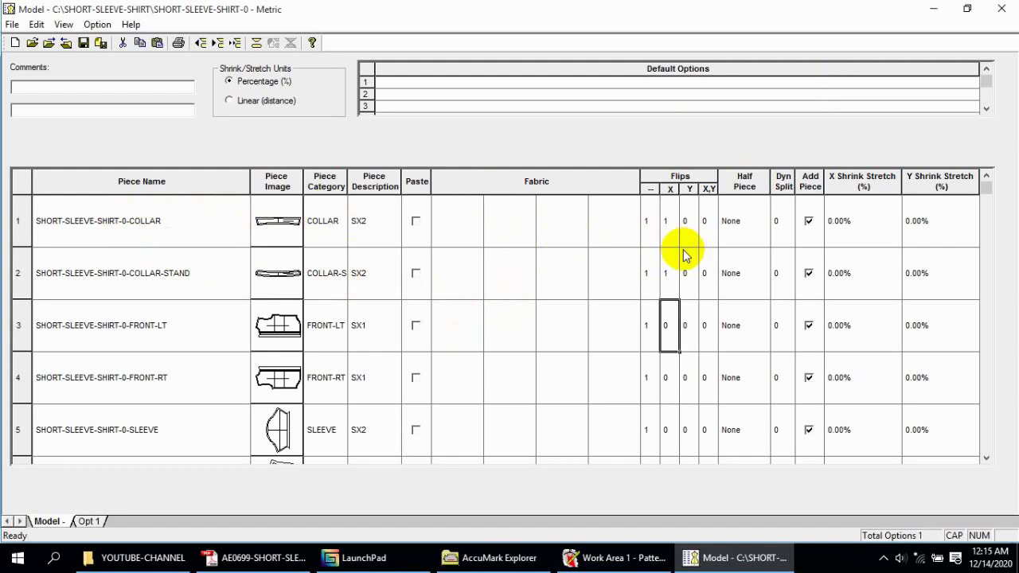
key("Return")
key("Return")
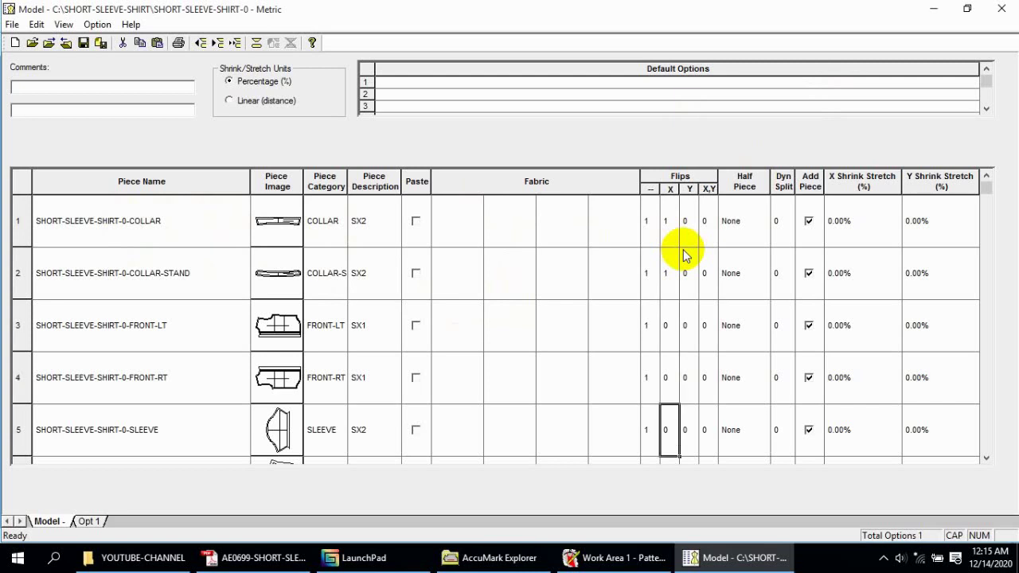
type("1")
key("Return")
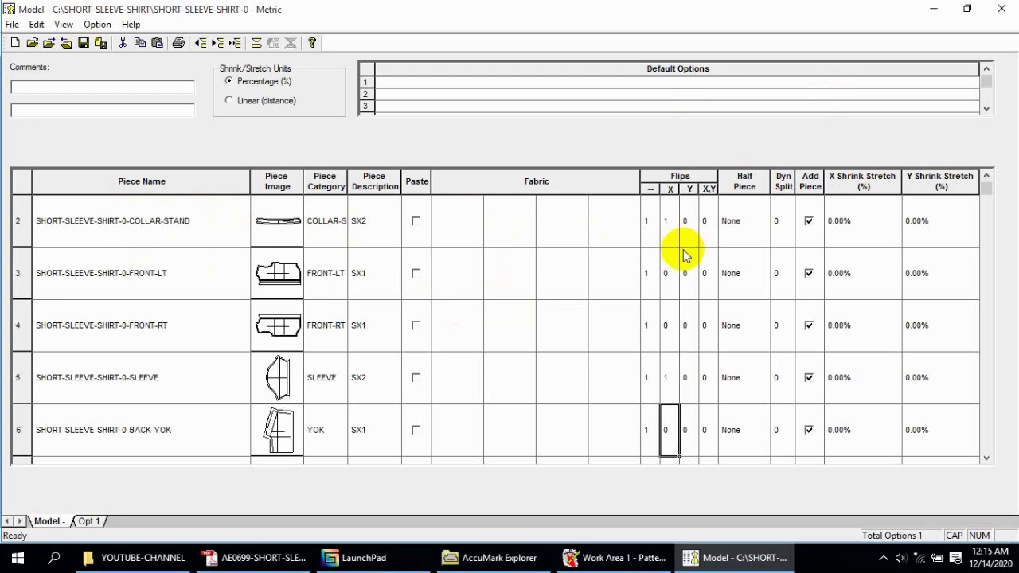
key("Return")
key("Return")
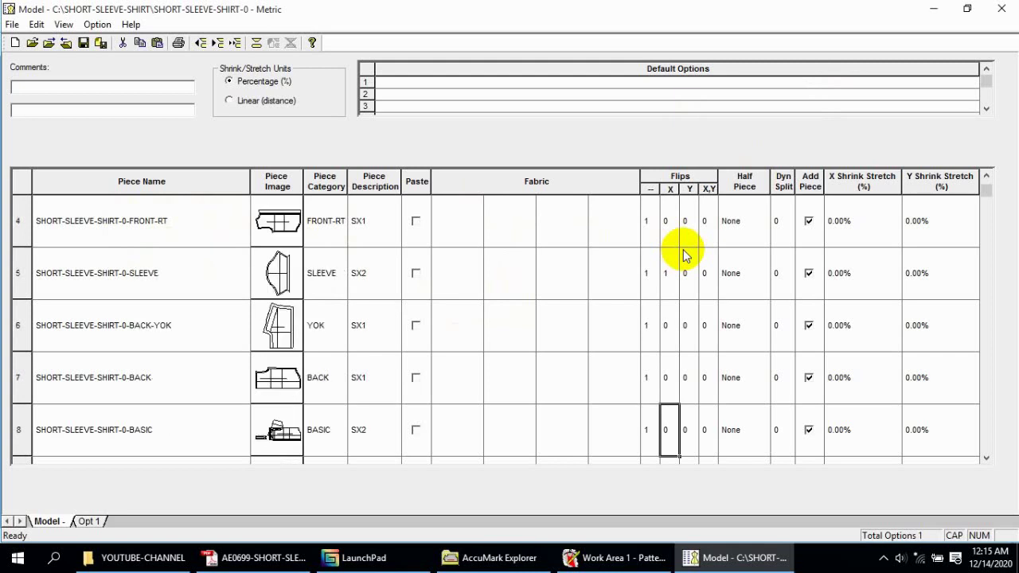
key("Return")
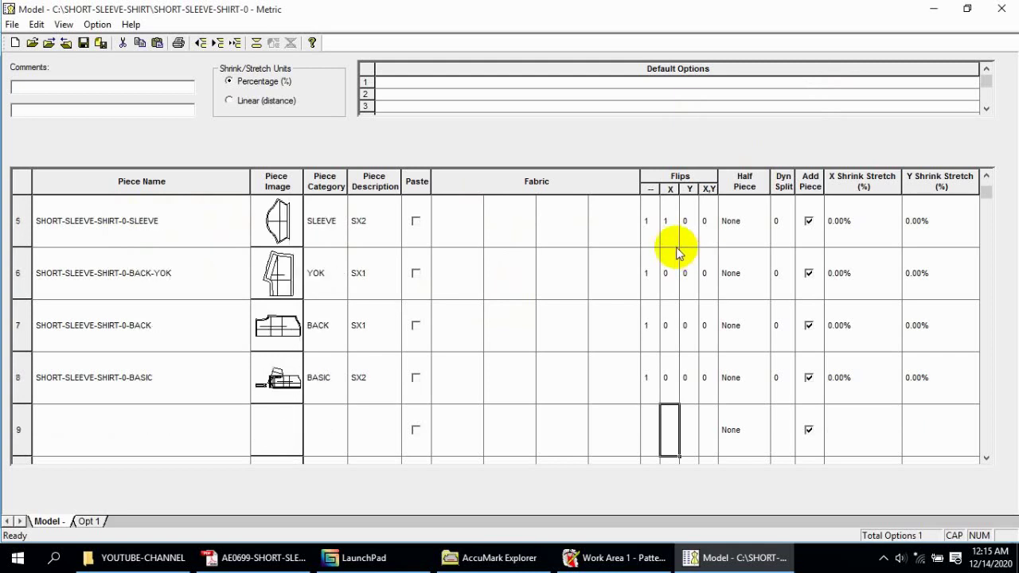
scroll(509, 268, "up", 2)
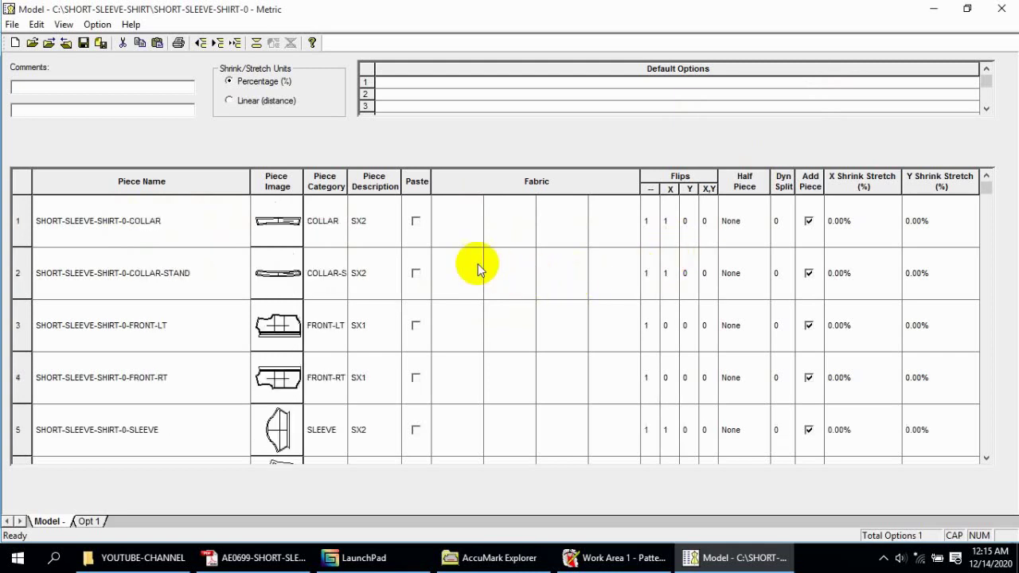
left_click(458, 219)
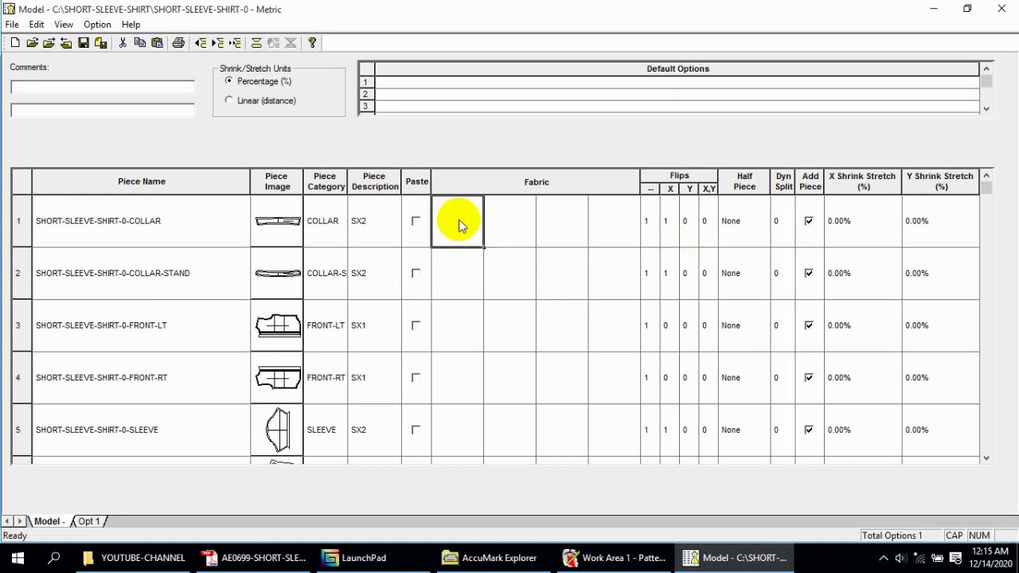
type("S")
- Assign fabric code S to the first seven pieces, all except BASIC
key("Return")
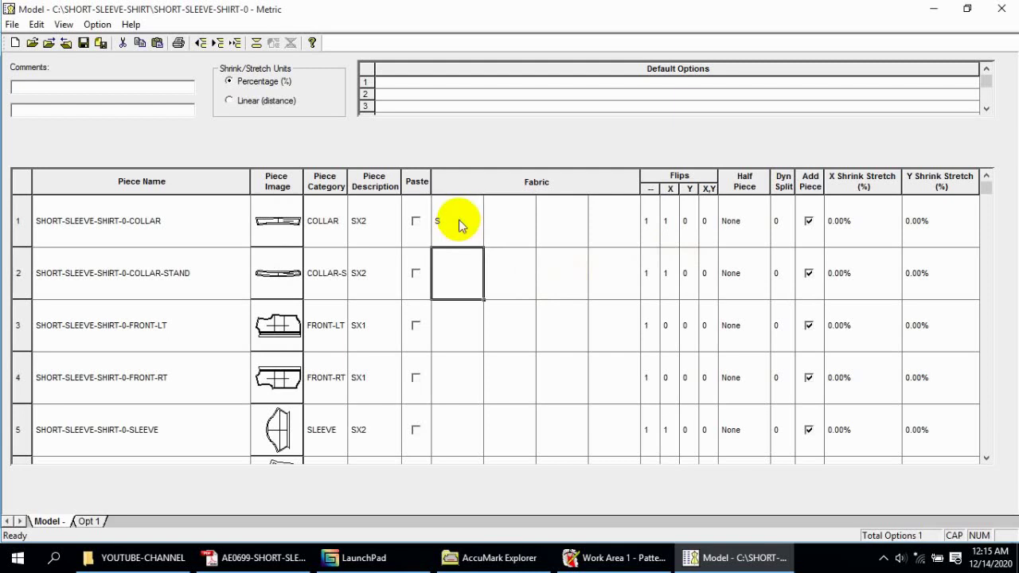
key("Return")
type("S")
key("Return")
type("S")
key("Return")
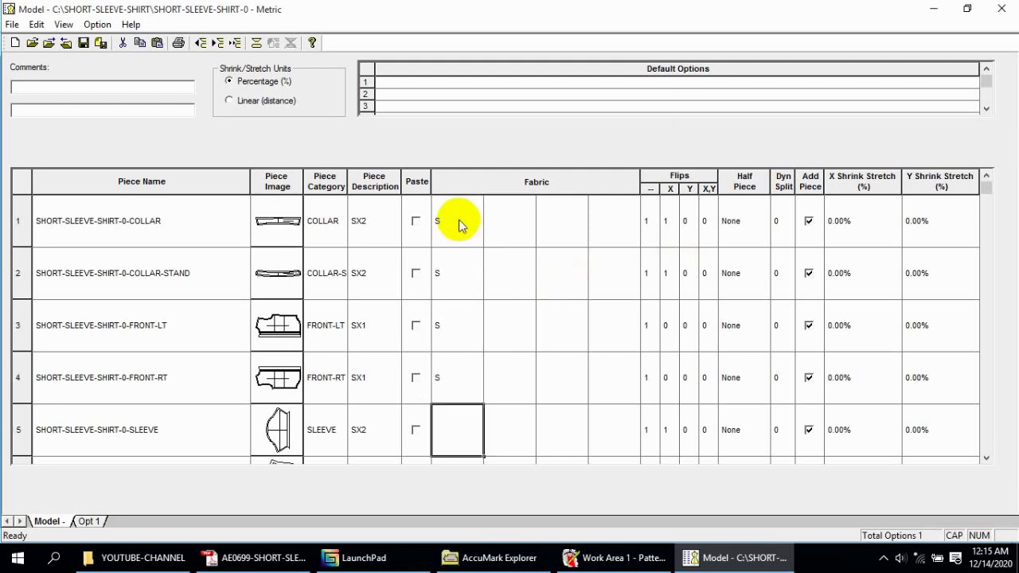
type("S")
key("Return")
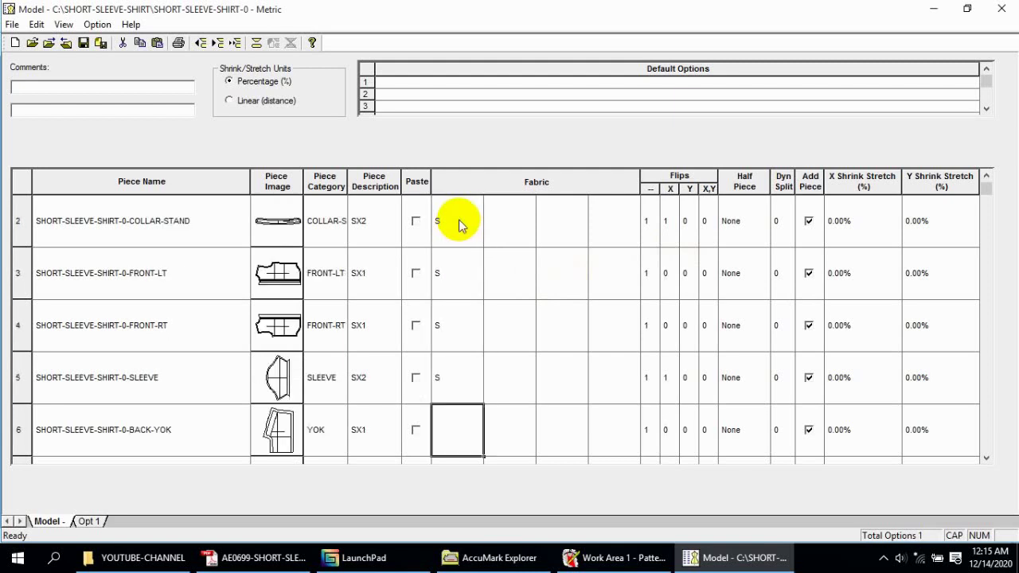
type("S")
key("Return")
key("Return")
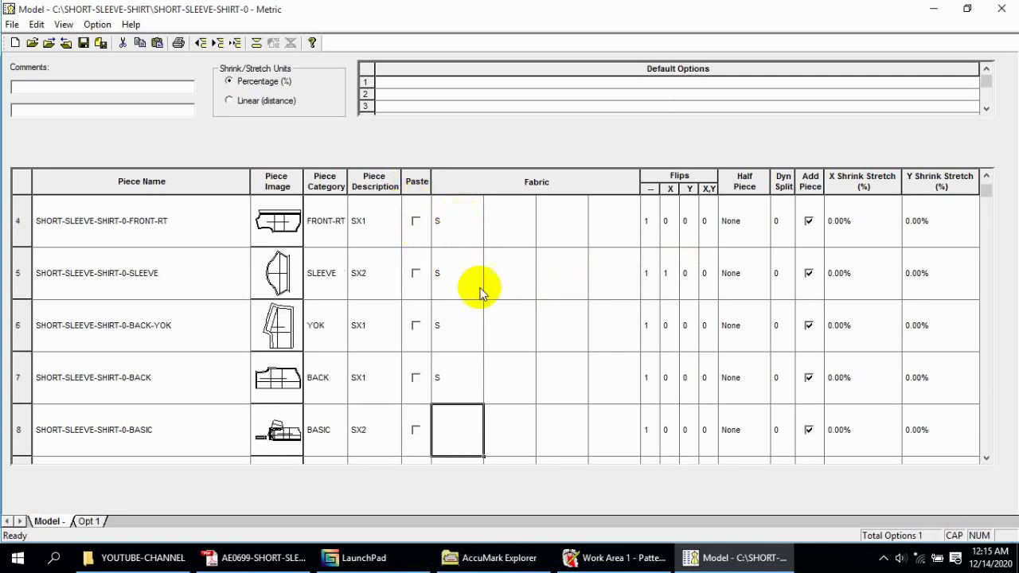
scroll(480, 289, "up", 2)
- Give COLLAR and COLLAR-STAND a second fabric code F, then save the model
left_click(513, 230)
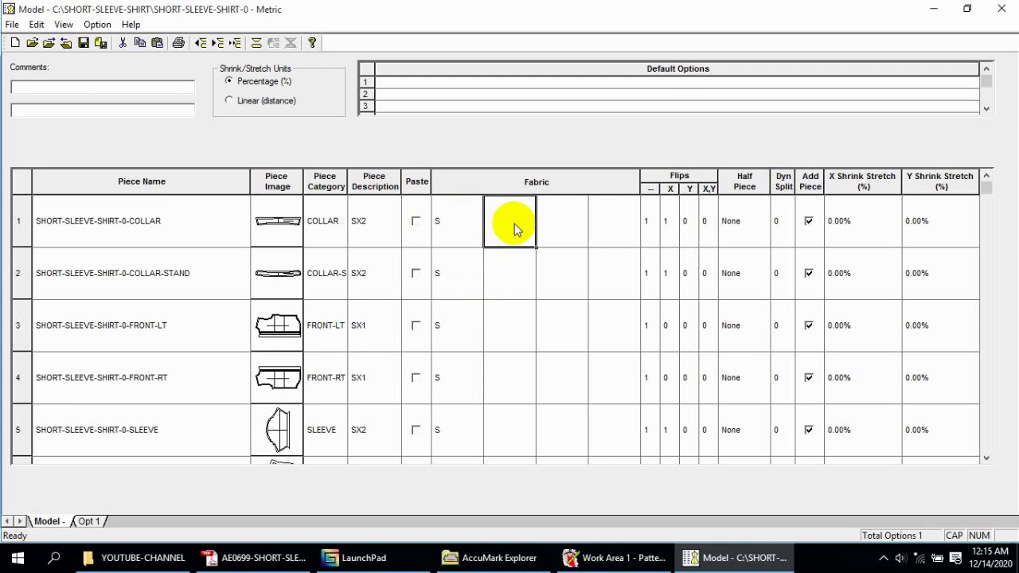
type("F")
key("Return")
type("F")
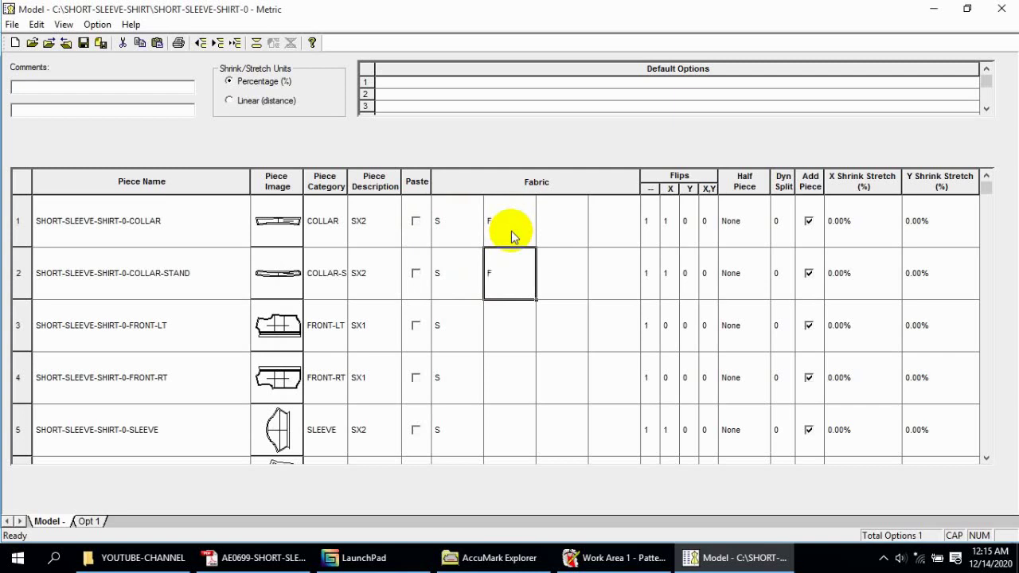
key("Return")
key("Return")
key("Return")
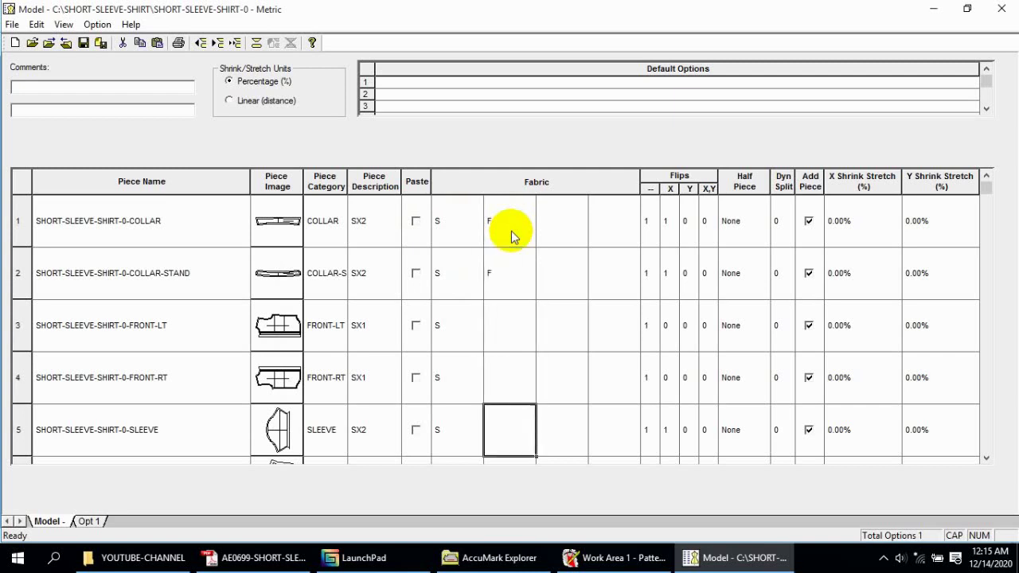
key("Return")
key("Return")
key("Return")
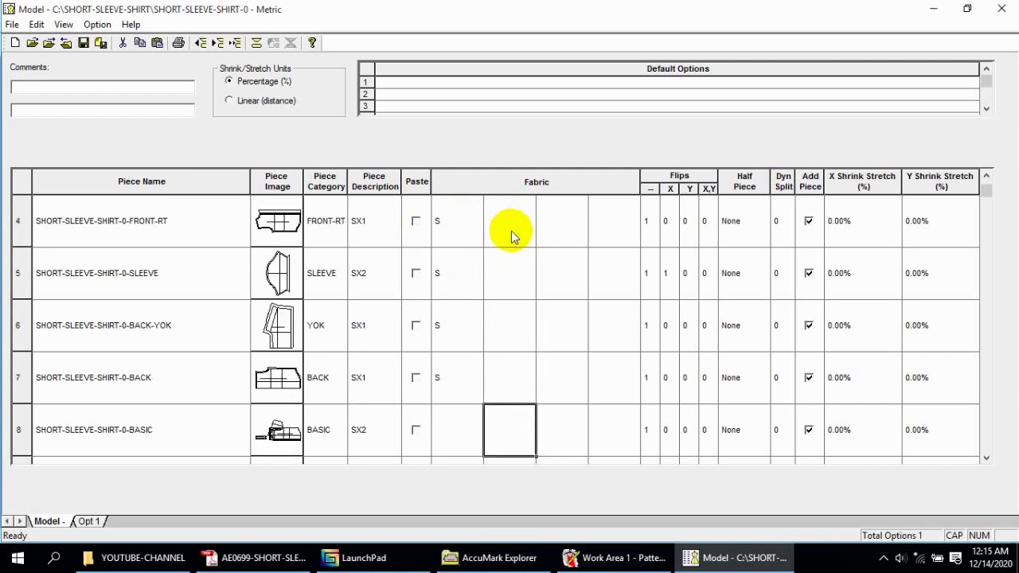
left_click(82, 42)
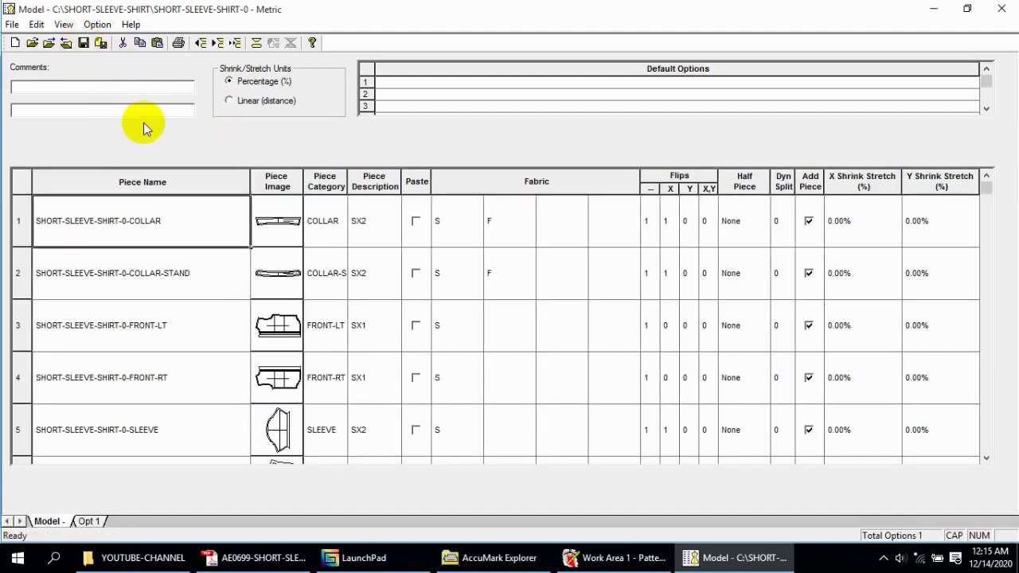
left_click(1002, 8)
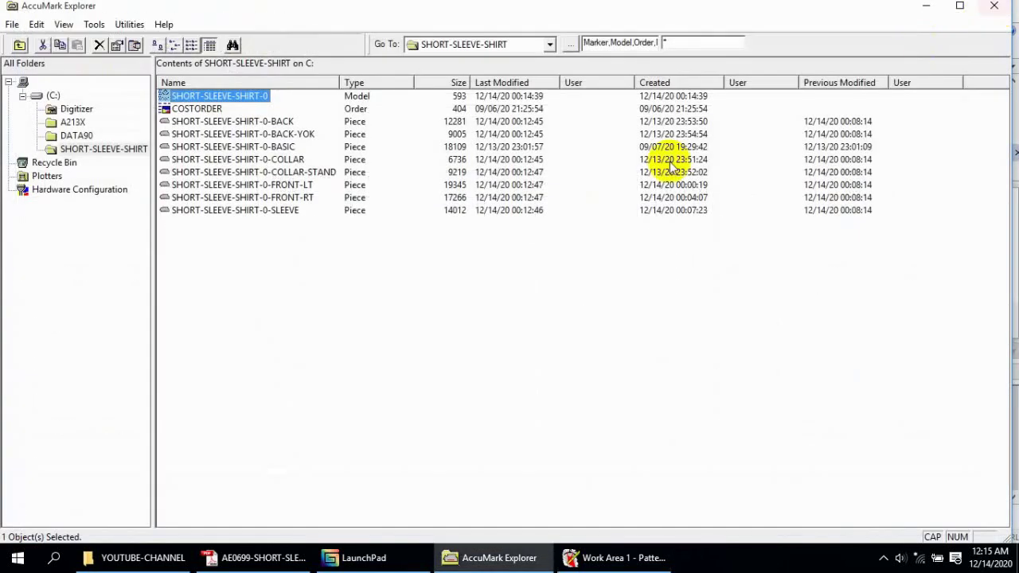
left_click(405, 307)
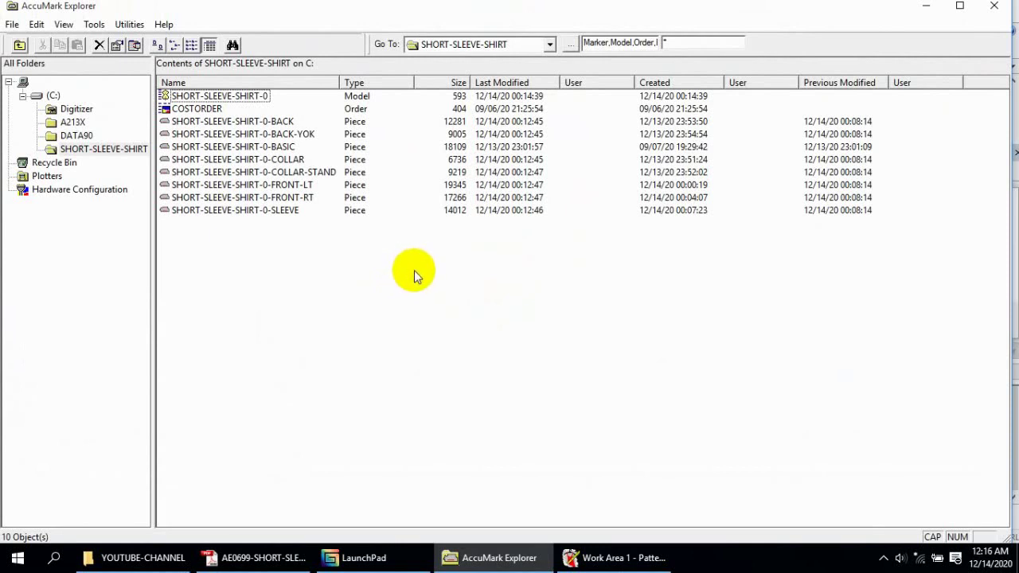
left_click(629, 557)
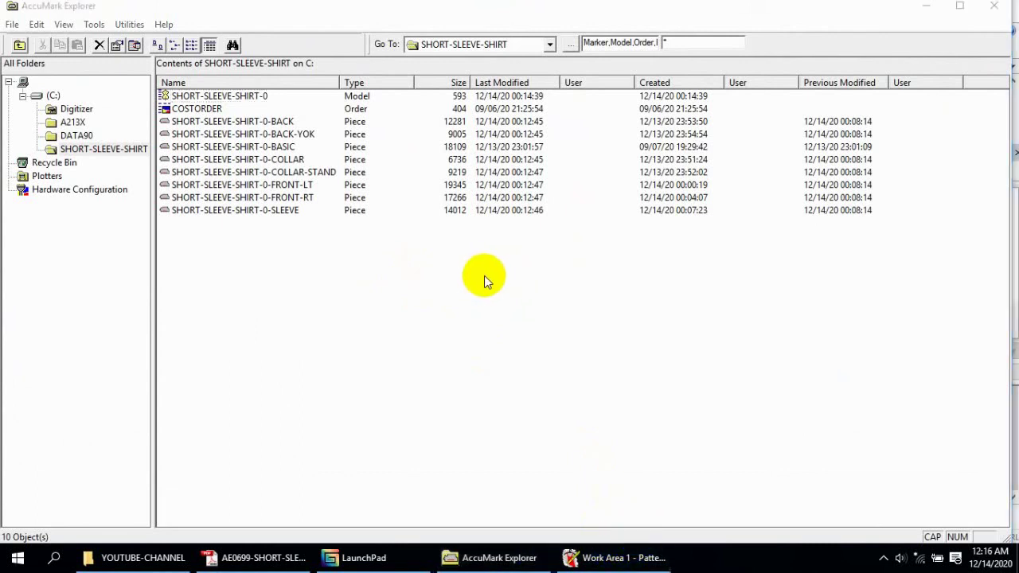